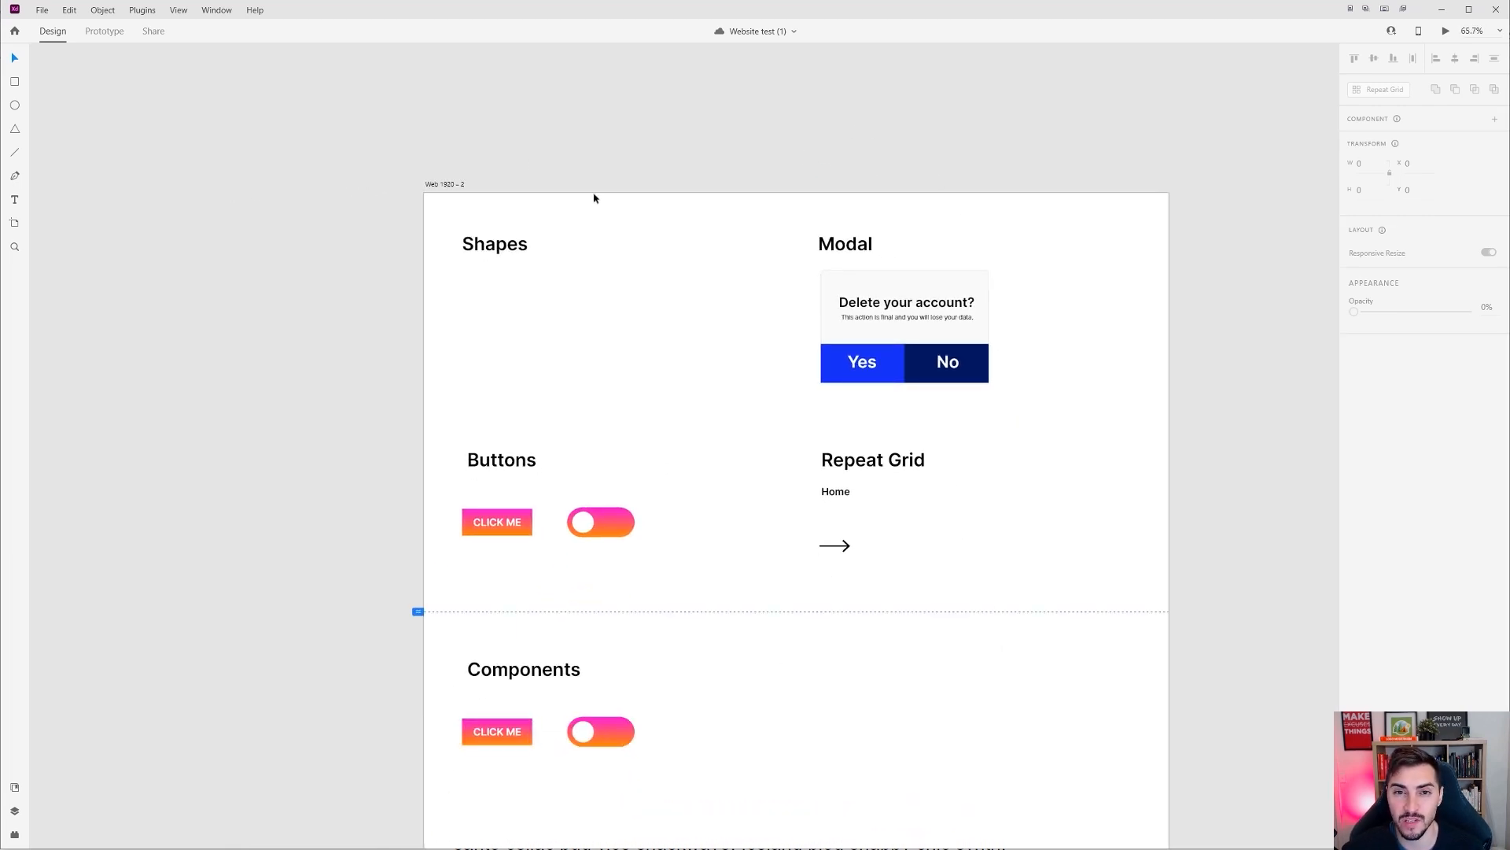
# Step: Rename the "Web 1920 – 2" artboard to "Home page 1920 – 2"
pyautogui.scroll(6, 543, 186)
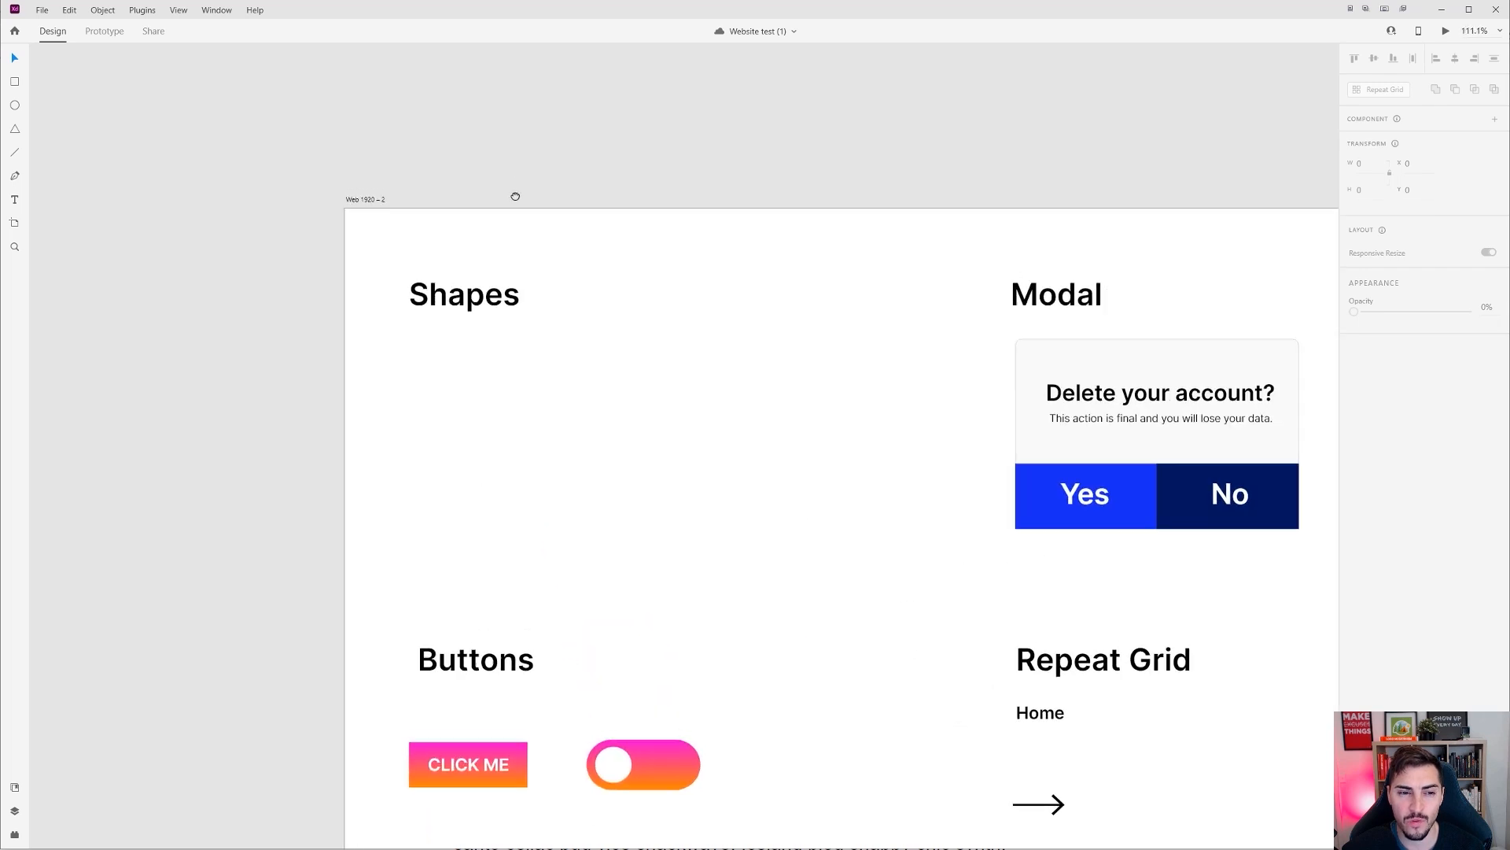
pyautogui.scroll(2, 346, 240)
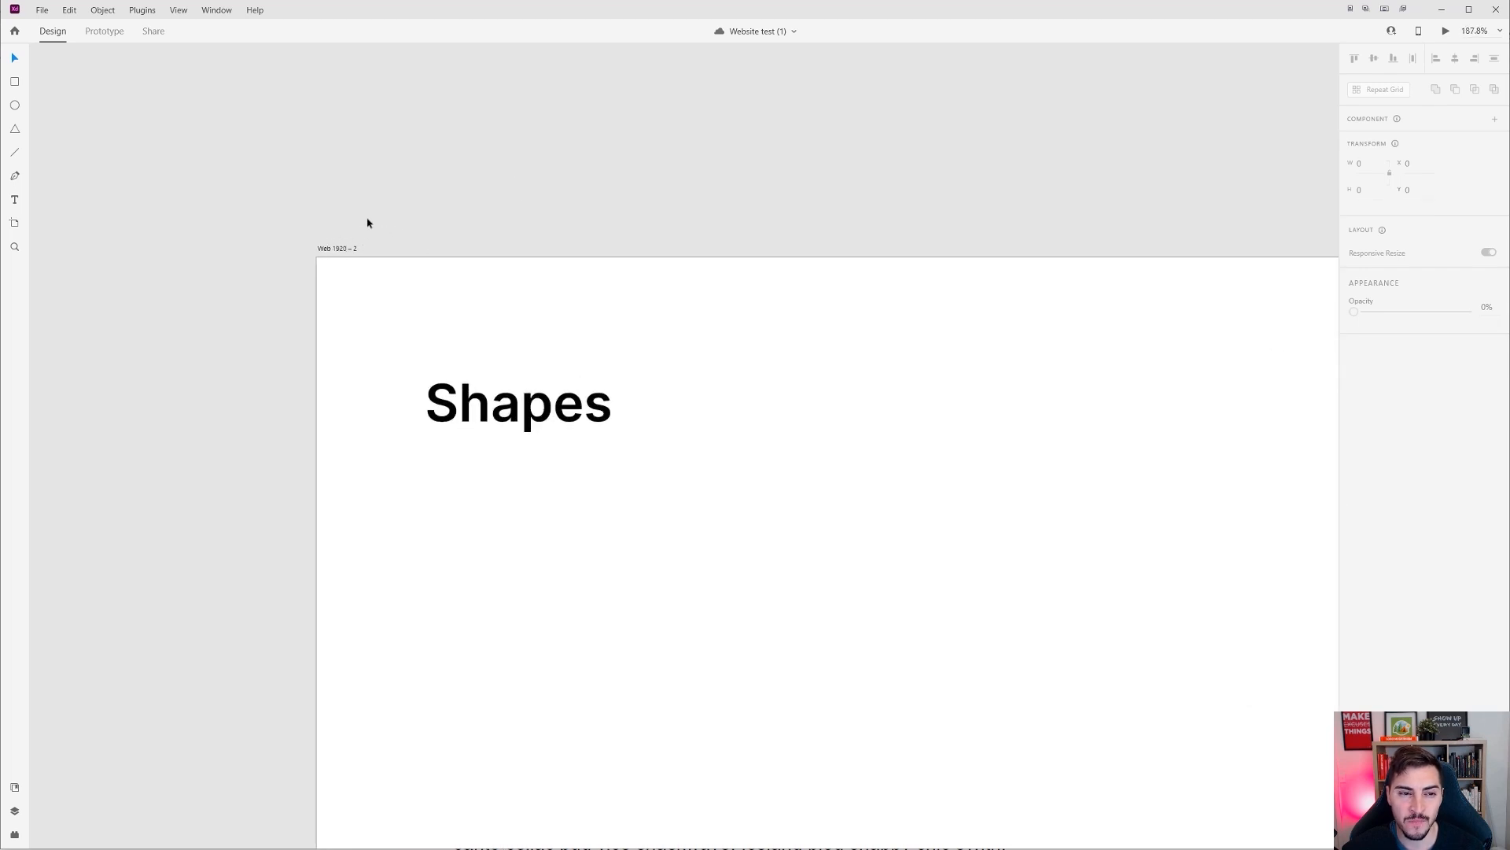
pyautogui.doubleClick(337, 249)
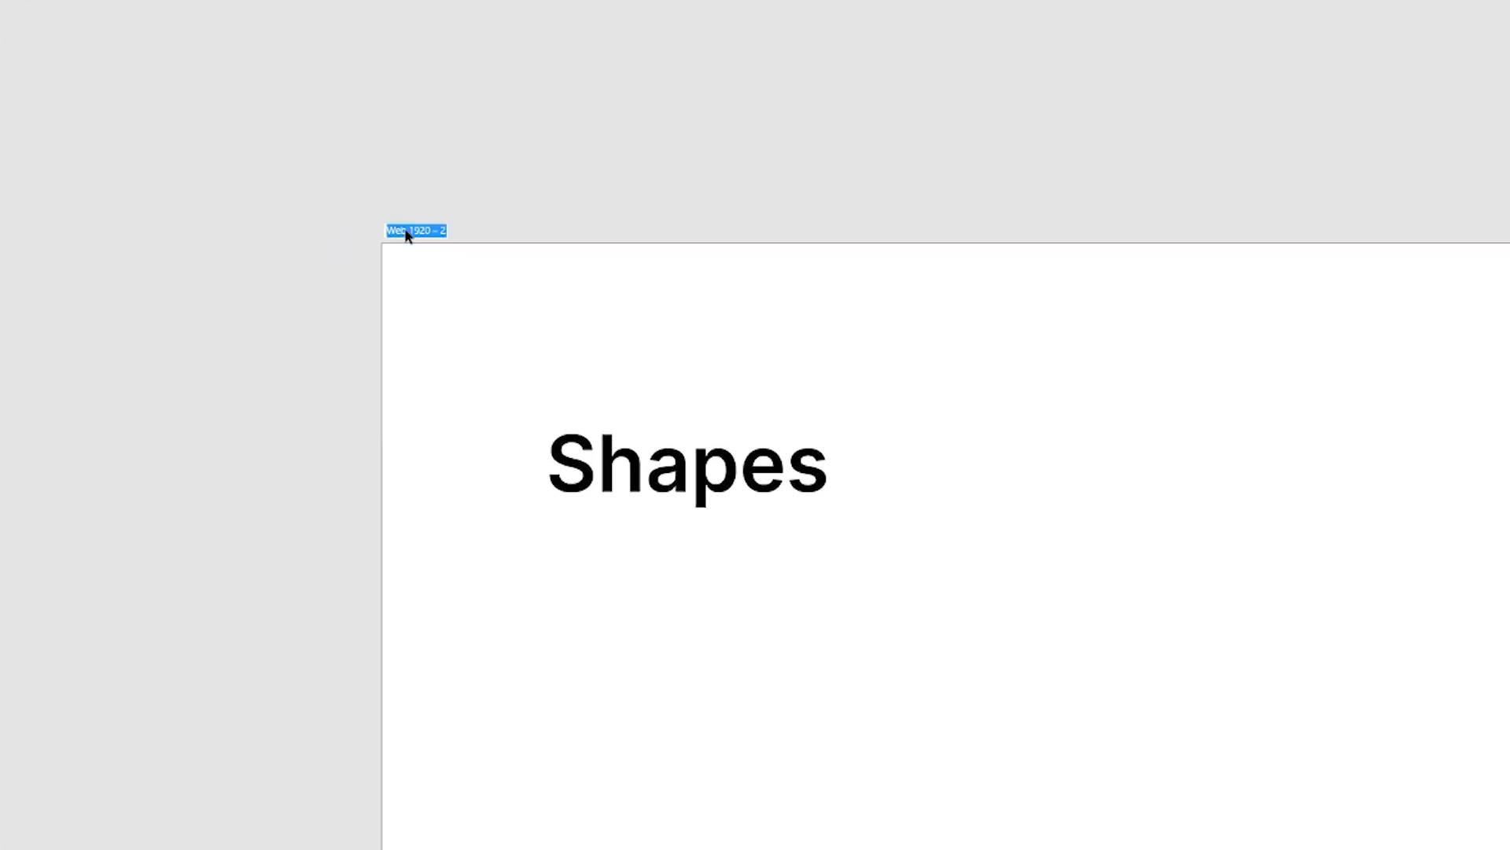
pyautogui.doubleClick(397, 230)
pyautogui.write('Hoem pa')
pyautogui.write('ge')
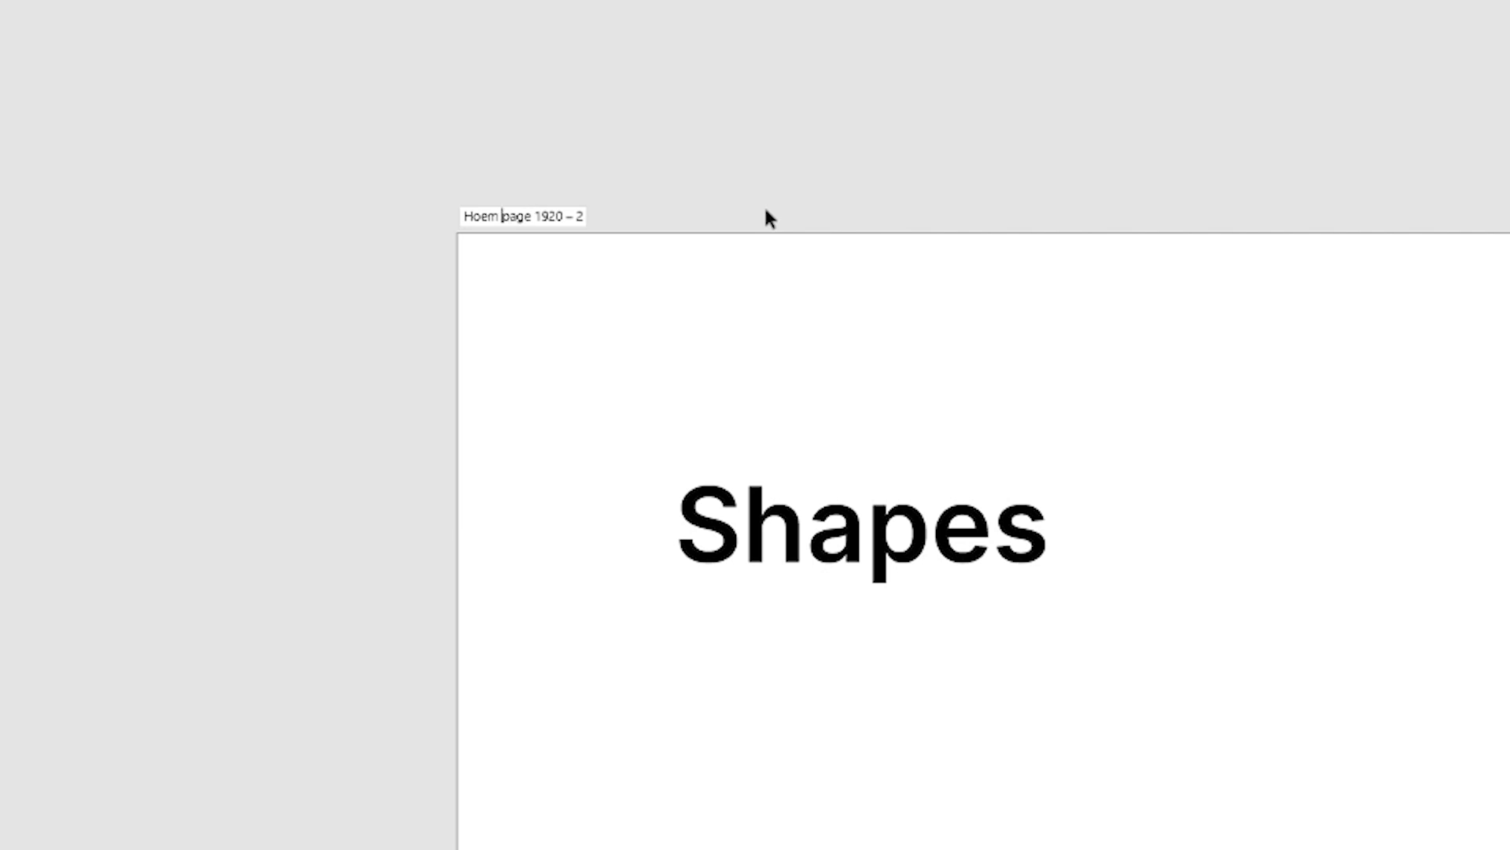
pyautogui.press('BackSpace')
pyautogui.press('BackSpace')
pyautogui.press('BackSpace')
pyautogui.press('BackSpace')
pyautogui.write('ome')
pyautogui.press('Return')
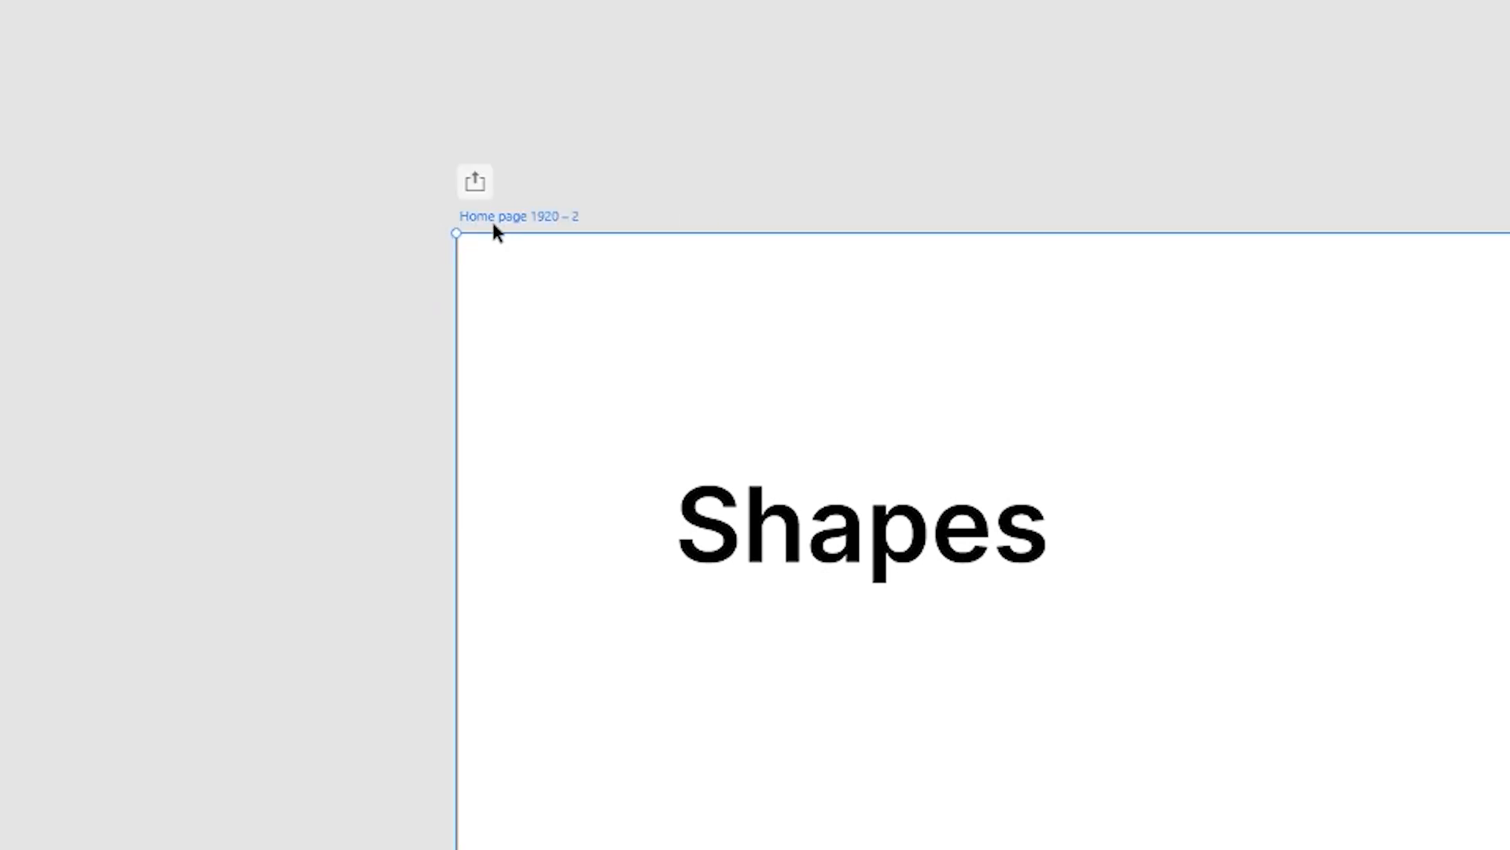
# Step: Duplicate the Home page artboard by copying and pasting it, and undo the duplicate
pyautogui.scroll(-3, 501, 225)
pyautogui.hscroll(2, 529, 180)
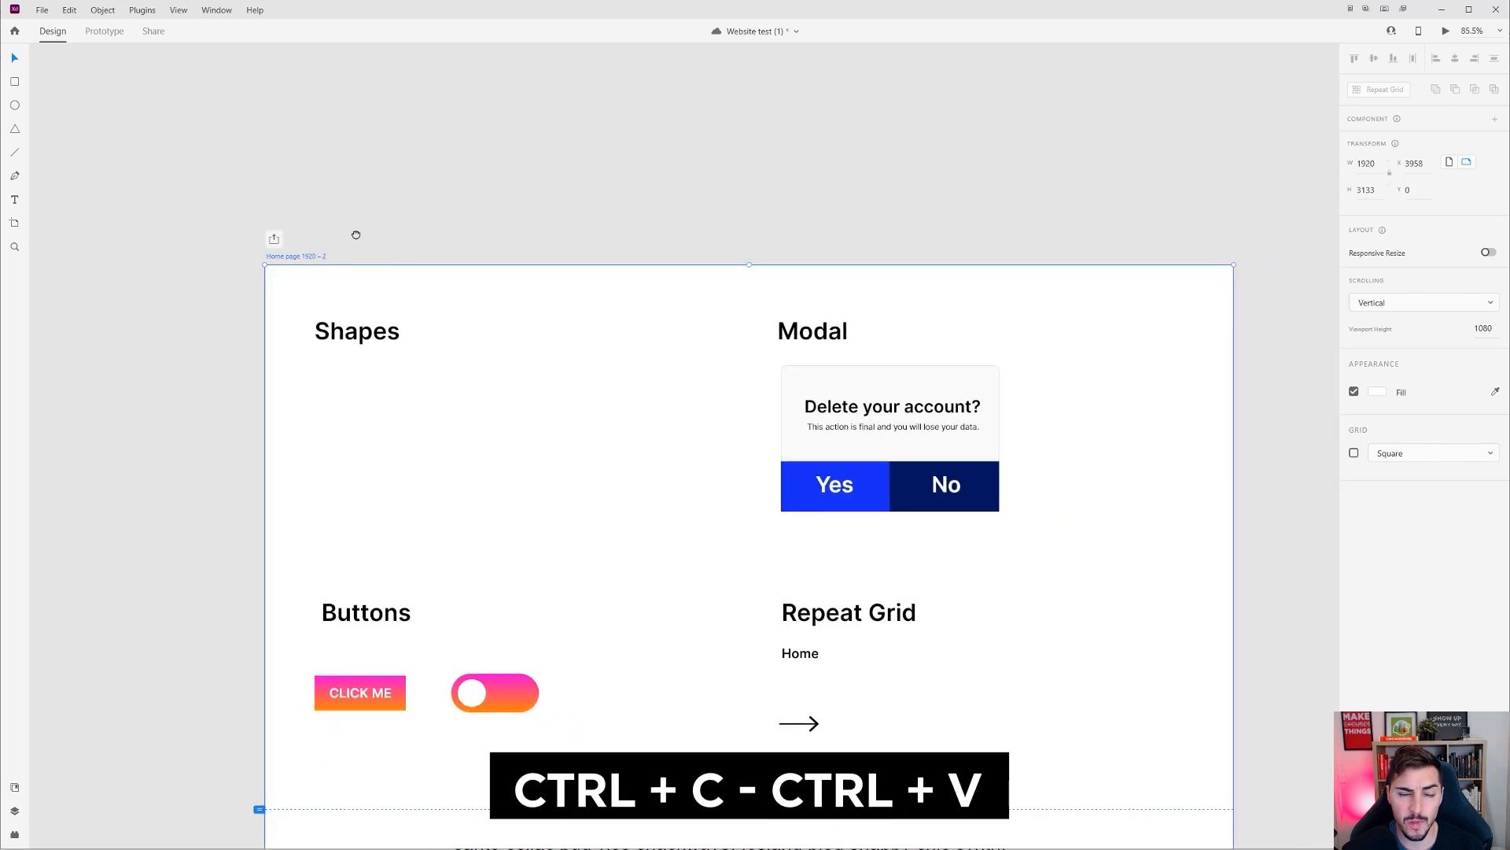
pyautogui.scroll(-3, 295, 240)
pyautogui.hscroll(1, 212, 253)
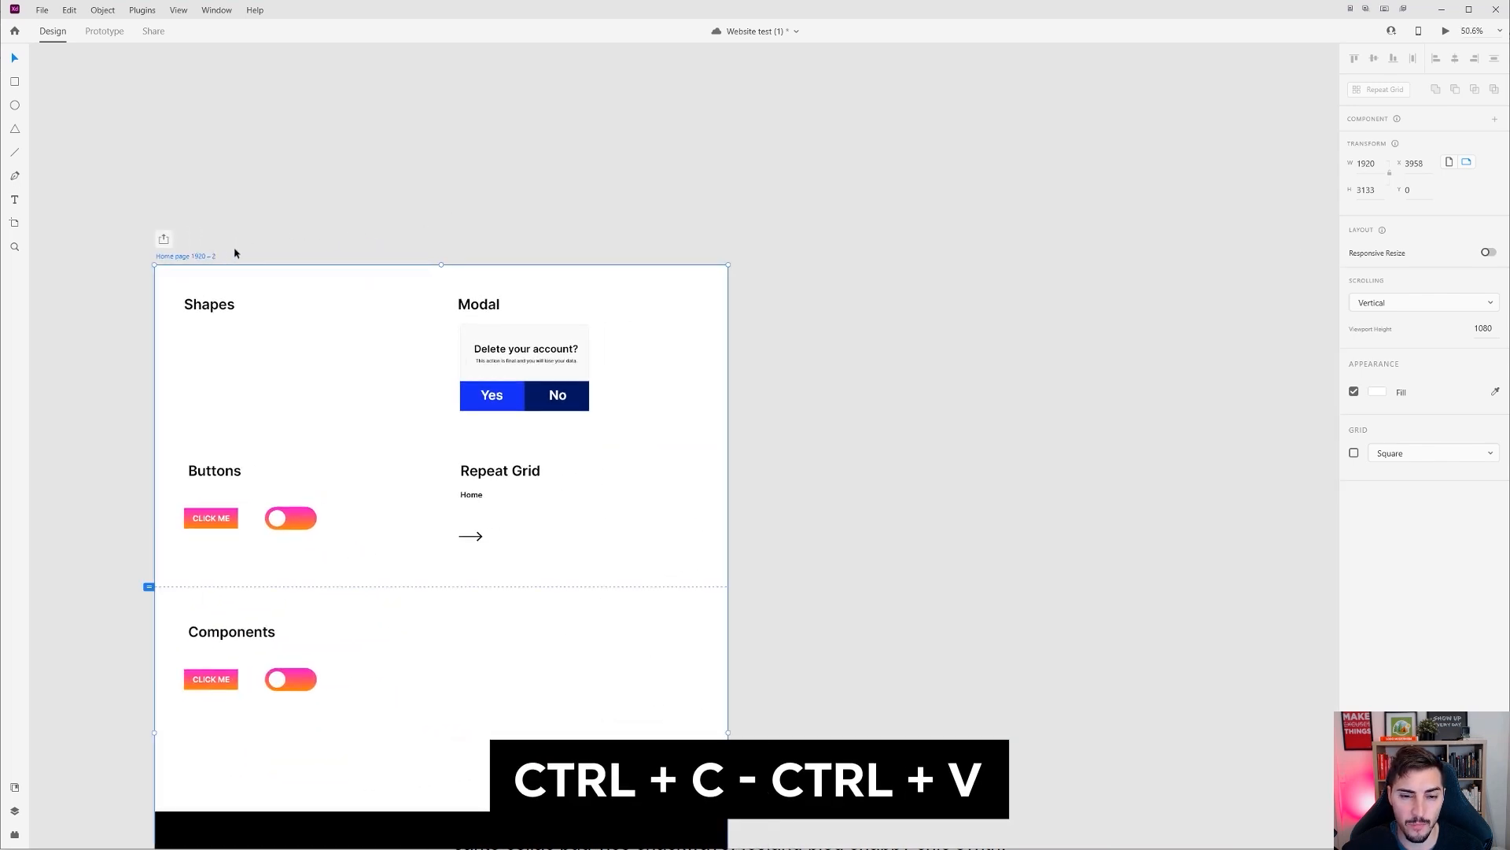
pyautogui.hotkey('ctrl', 'c')
pyautogui.hotkey('ctrl', 'v')
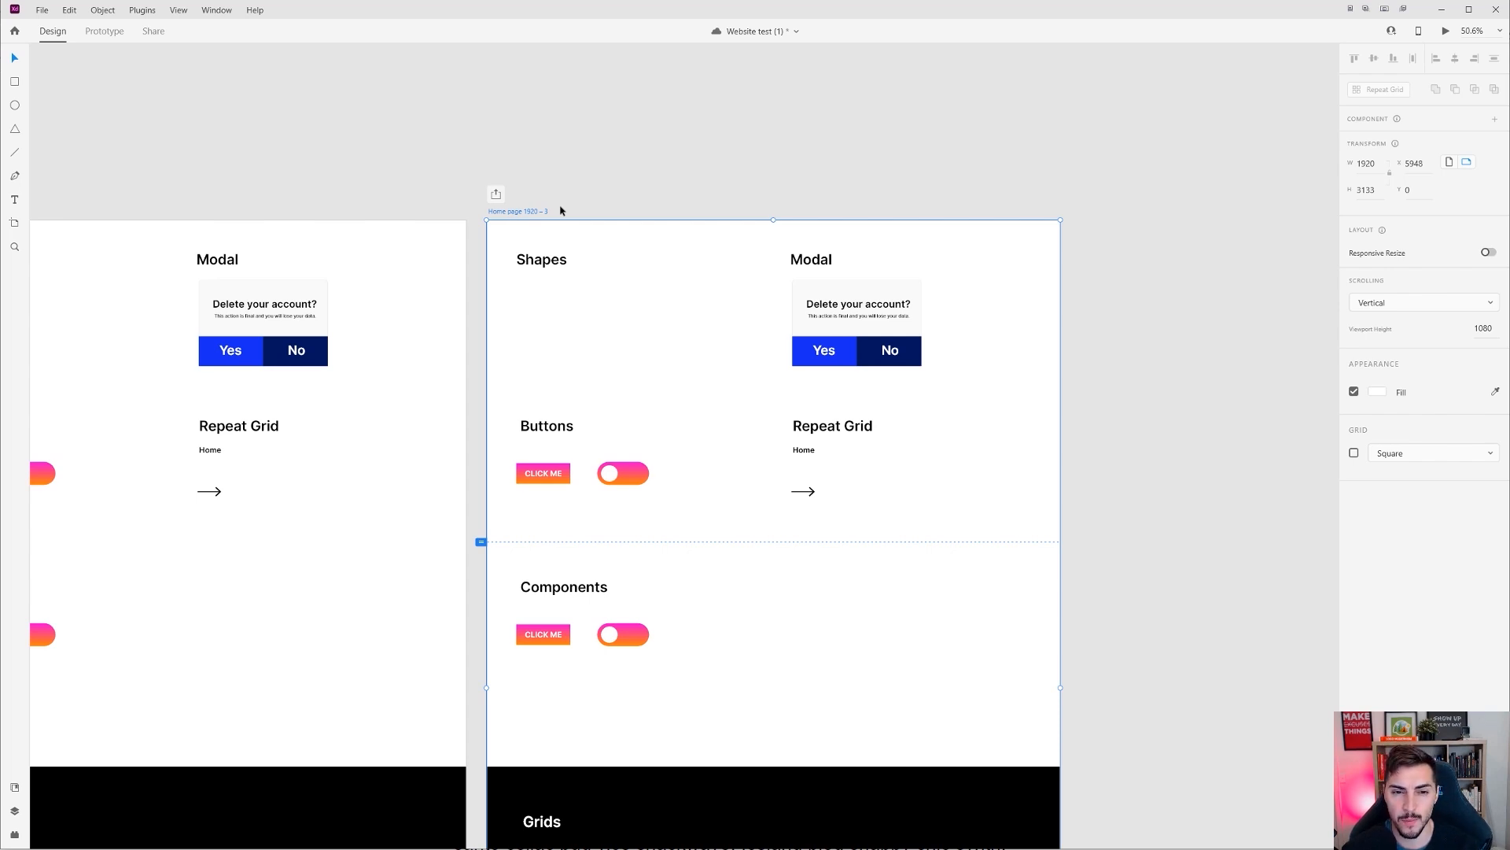
pyautogui.hotkey('ctrl', 'z')
# Step: Draw a new artboard about 636 wide and 1533 high beside the Home page artboard and narrow it to about 505
pyautogui.moveTo(472, 152); pyautogui.dragTo(833, 145)
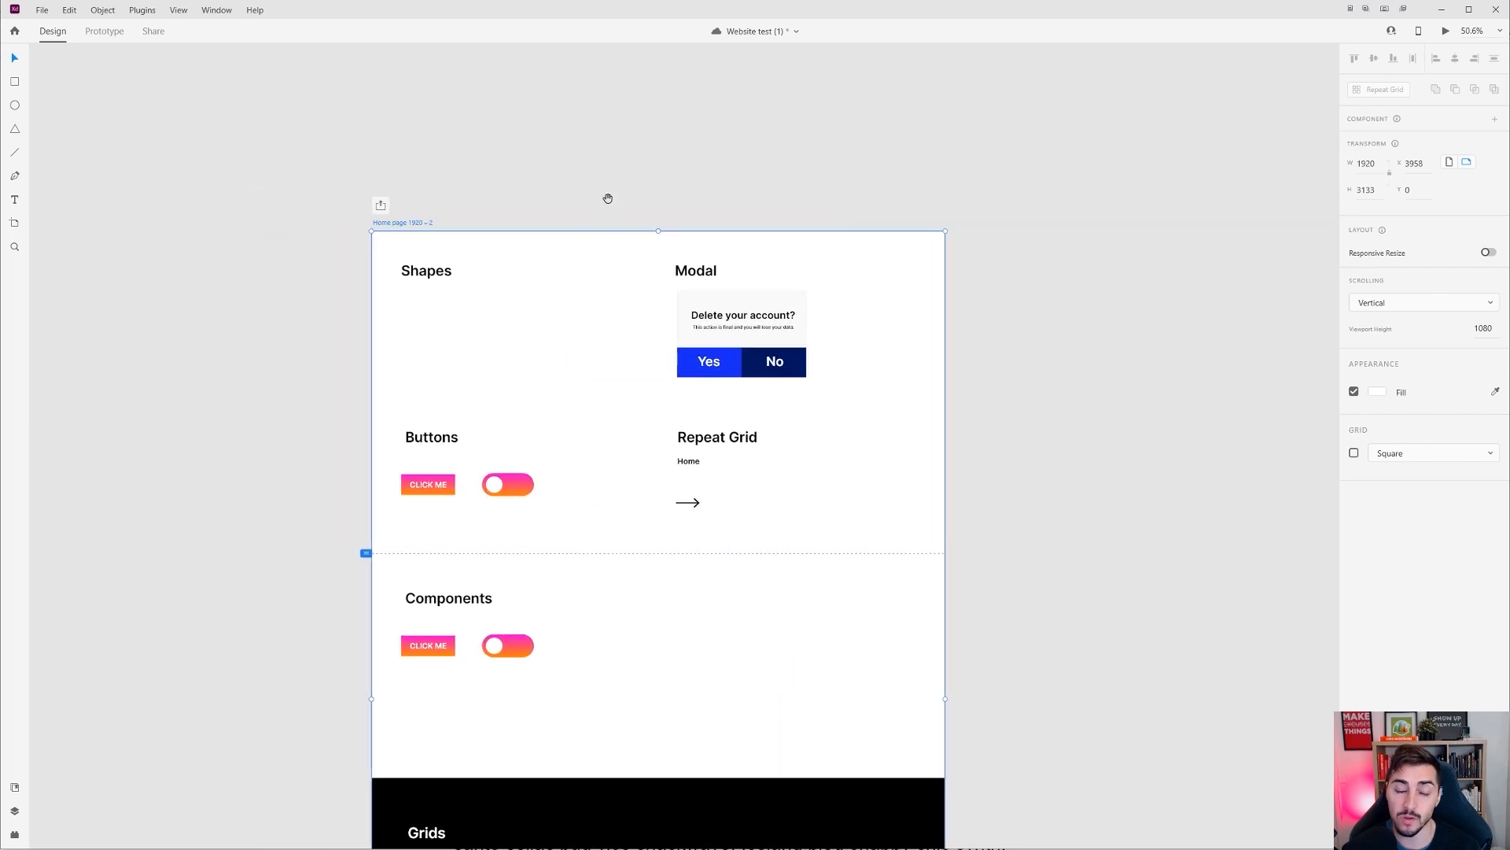
pyautogui.scroll(3, 397, 236)
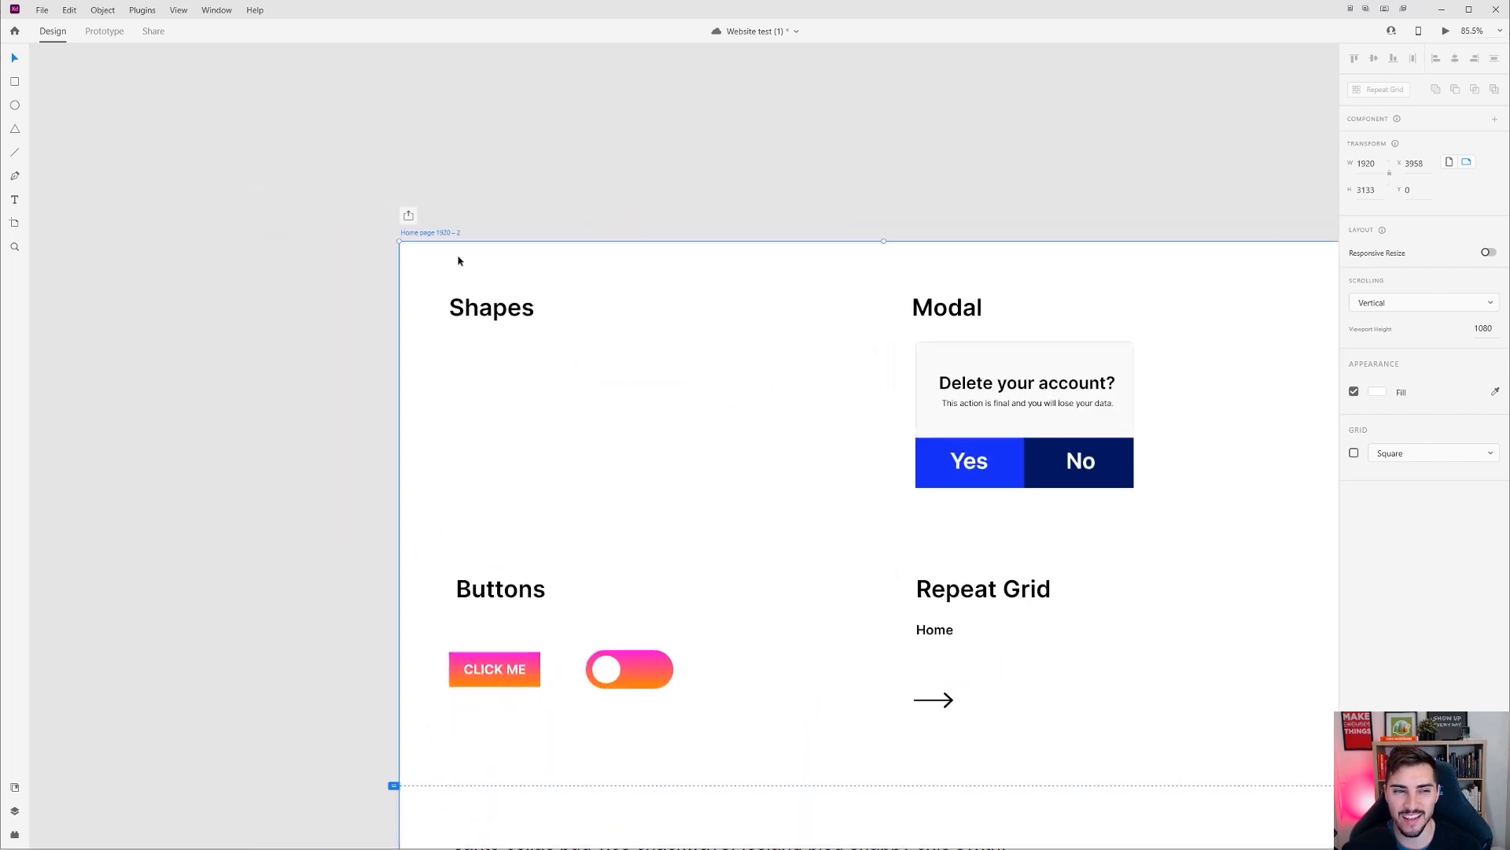
pyautogui.scroll(2, 447, 229)
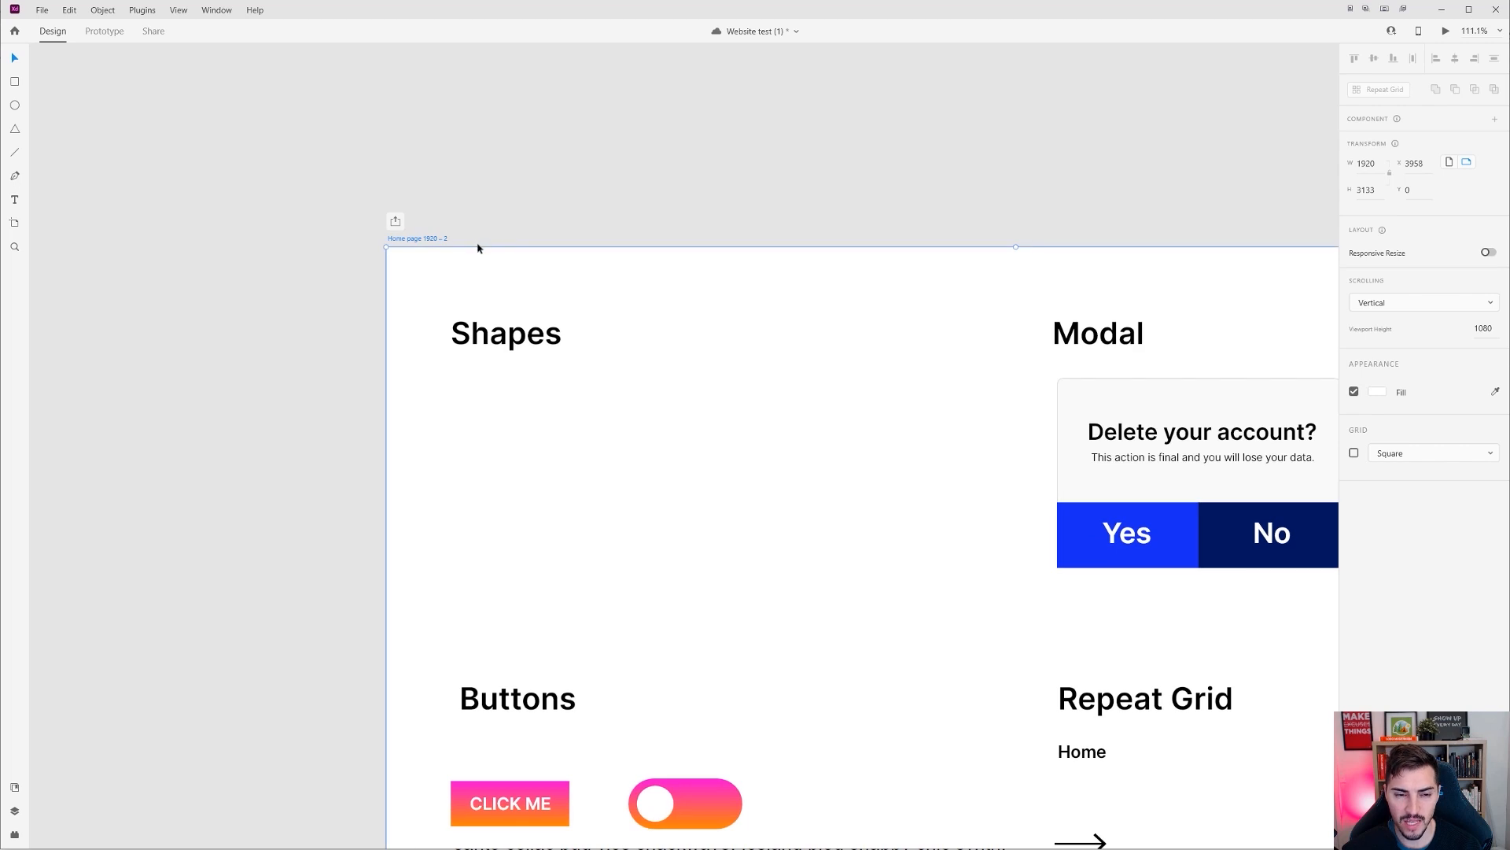
pyautogui.scroll(-3, 477, 247)
pyautogui.moveTo(563, 222); pyautogui.dragTo(186, 233)
pyautogui.press('a')
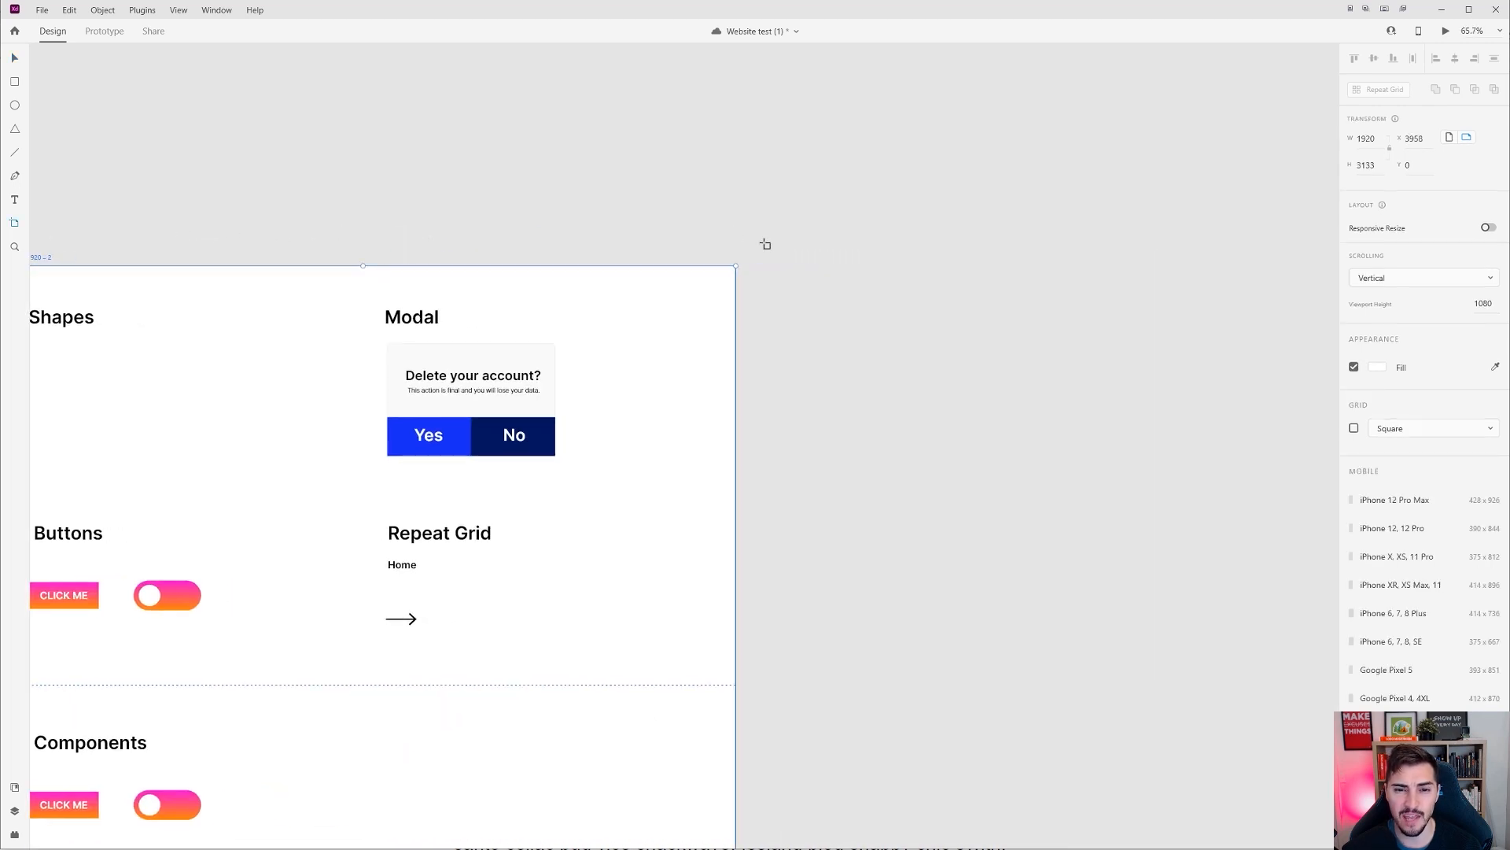
pyautogui.moveTo(765, 244); pyautogui.dragTo(529, 229)
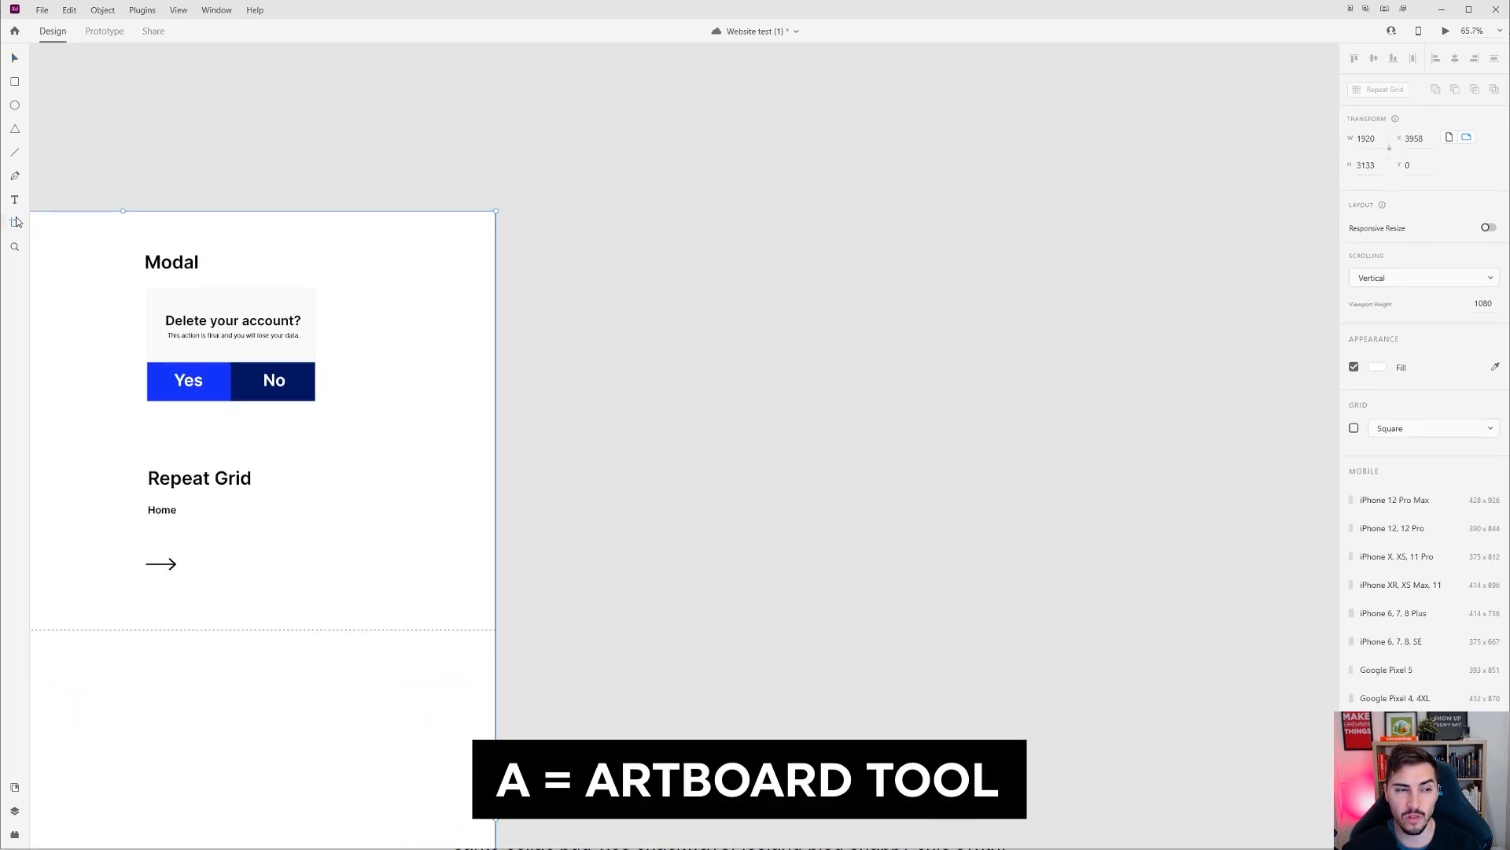
pyautogui.moveTo(583, 202)
pyautogui.mouseDown()
pyautogui.moveTo(903, 774)
pyautogui.moveTo(830, 799)
pyautogui.mouseUp()
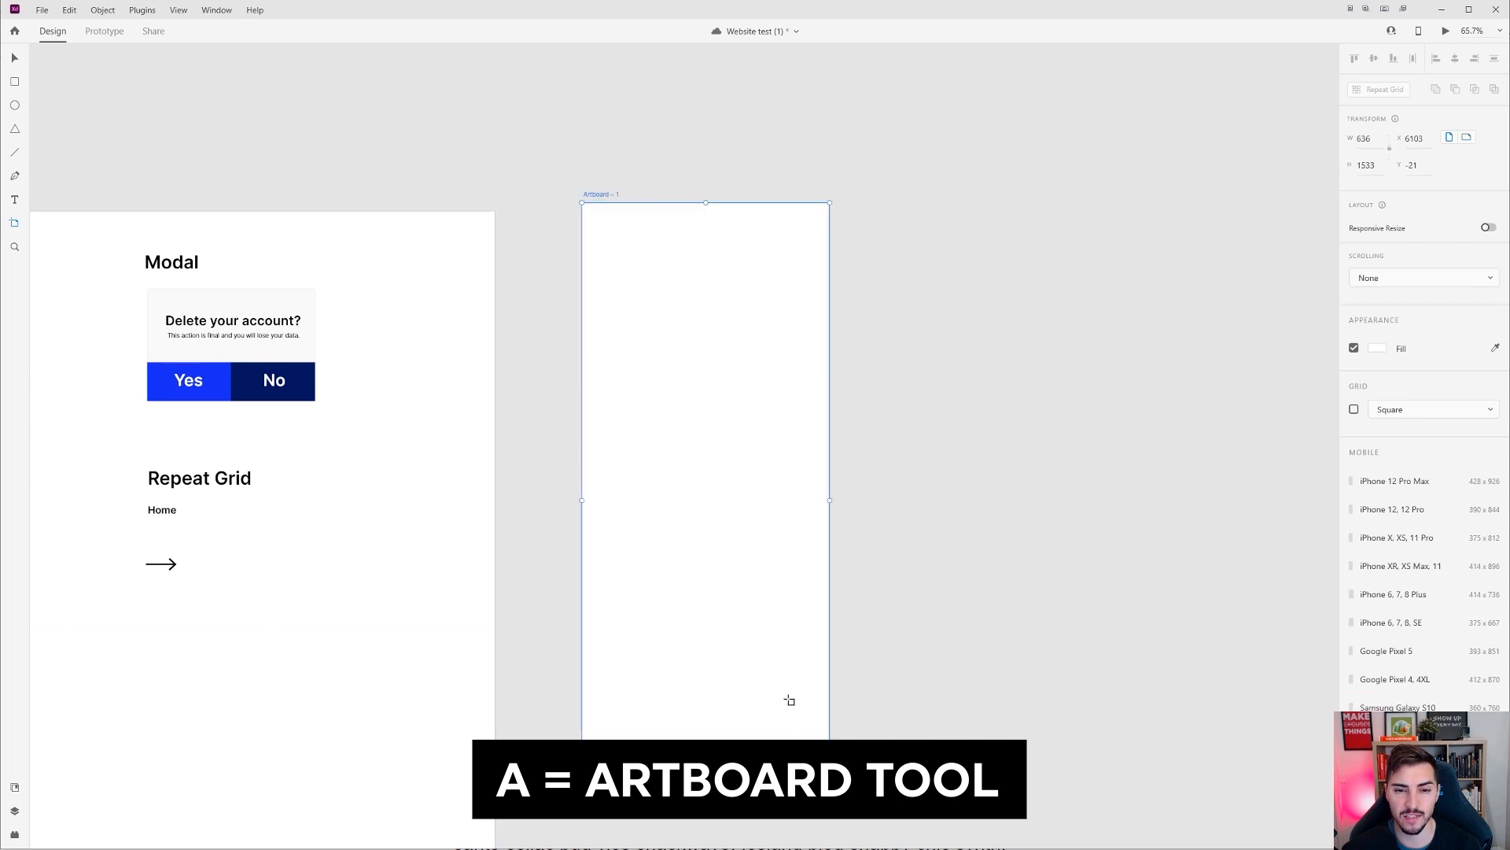
pyautogui.moveTo(768, 543); pyautogui.dragTo(631, 526)
pyautogui.moveTo(692, 481); pyautogui.dragTo(642, 482)
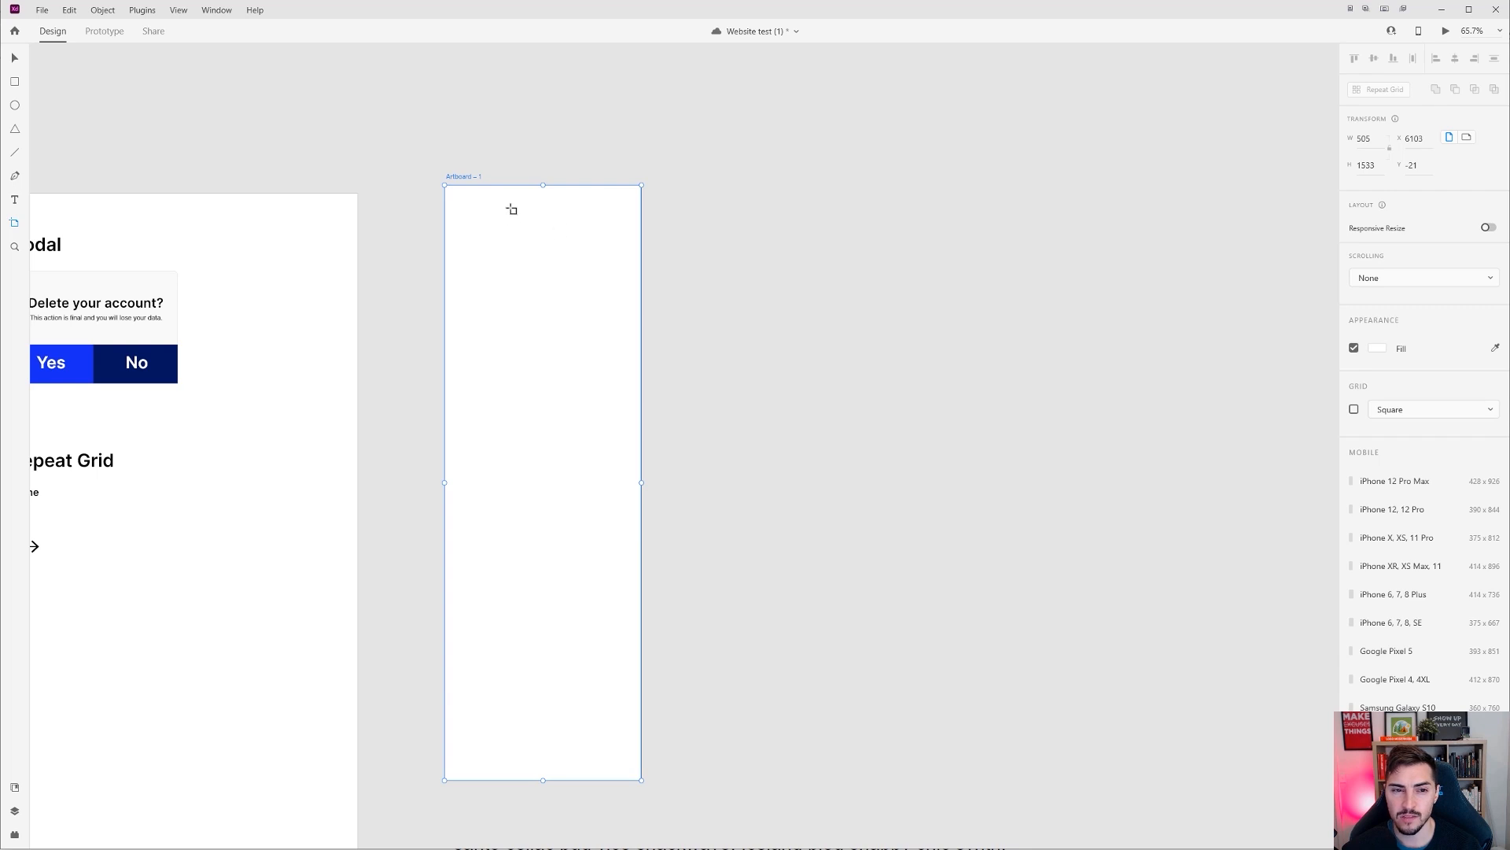
# Step: Draw a second new artboard beside the first and set its size to 620 wide and 1080 high
pyautogui.moveTo(680, 185); pyautogui.dragTo(905, 780)
pyautogui.moveTo(1369, 139); pyautogui.dragTo(1347, 139)
pyautogui.press('Tab')
pyautogui.write('1080')
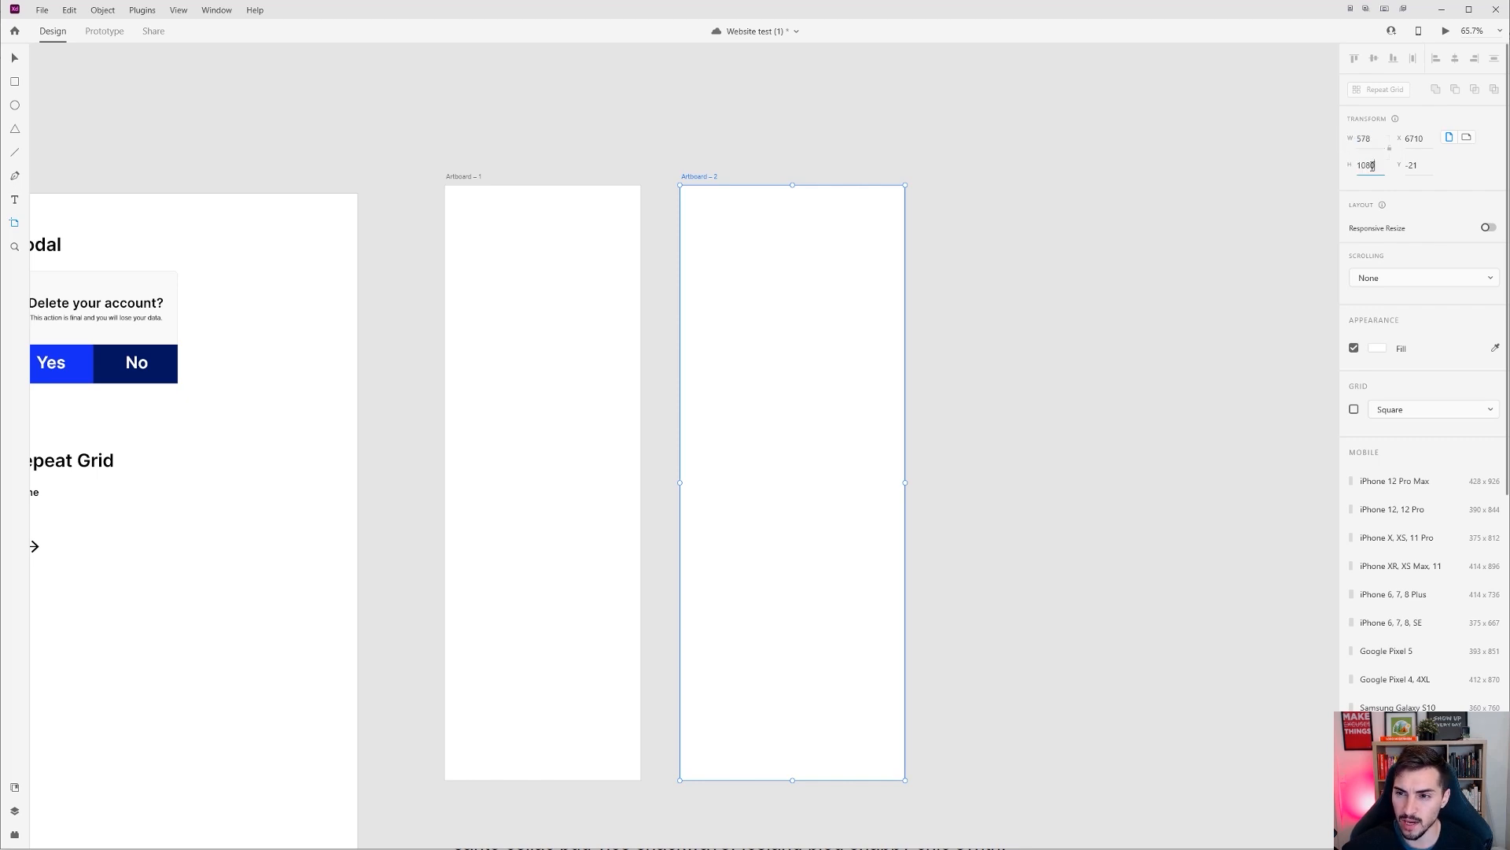
pyautogui.moveTo(1372, 140); pyautogui.dragTo(1320, 143)
pyautogui.write('320')
pyautogui.write('620')
pyautogui.press('Return')
# Step: Delete both newly drawn blank artboards beside the Home page artboard
pyautogui.scroll(3, 925, 260)
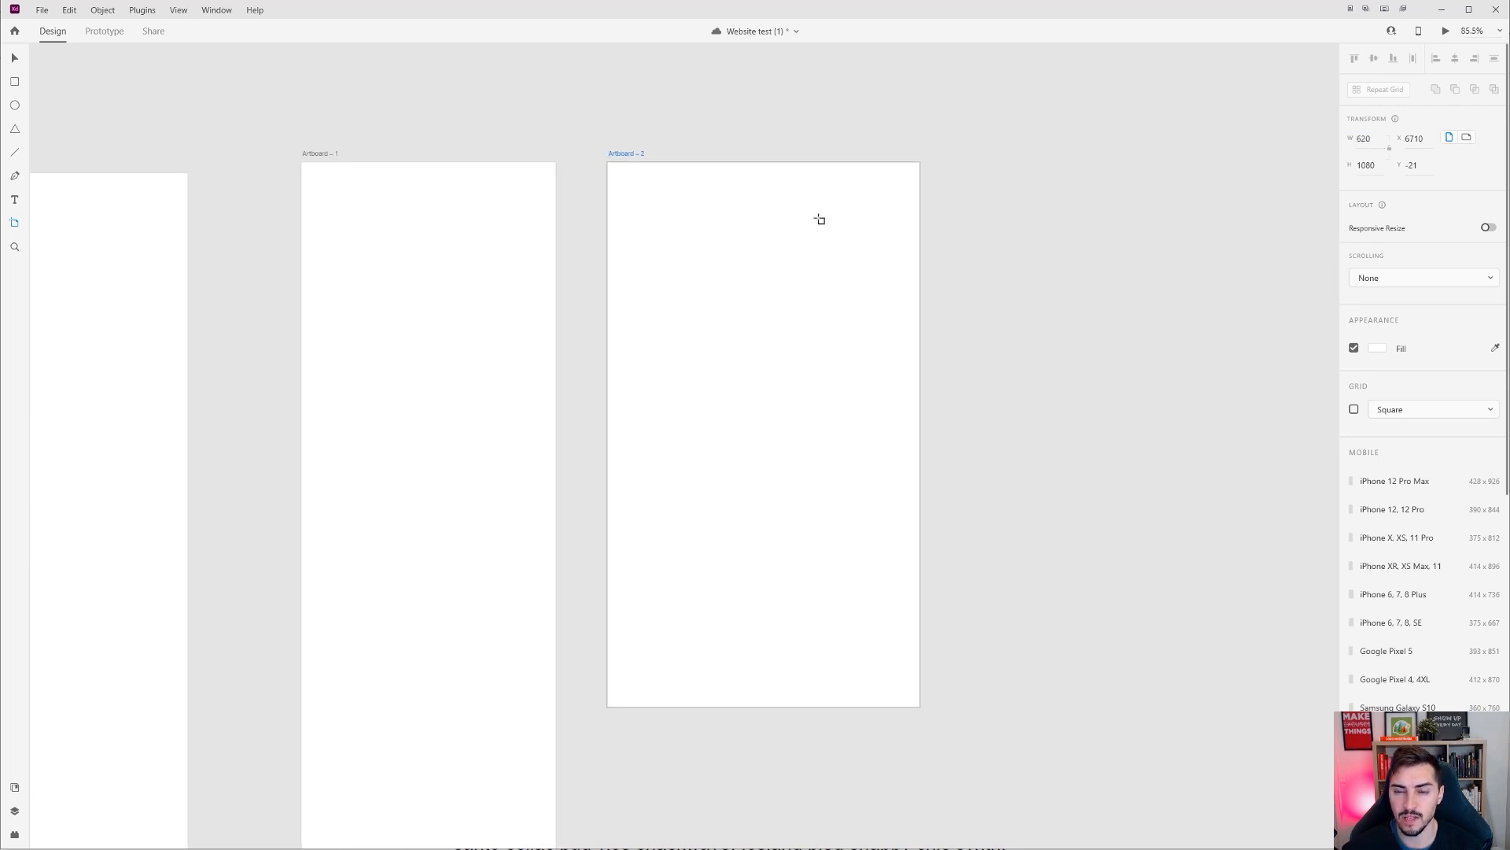
pyautogui.press('v')
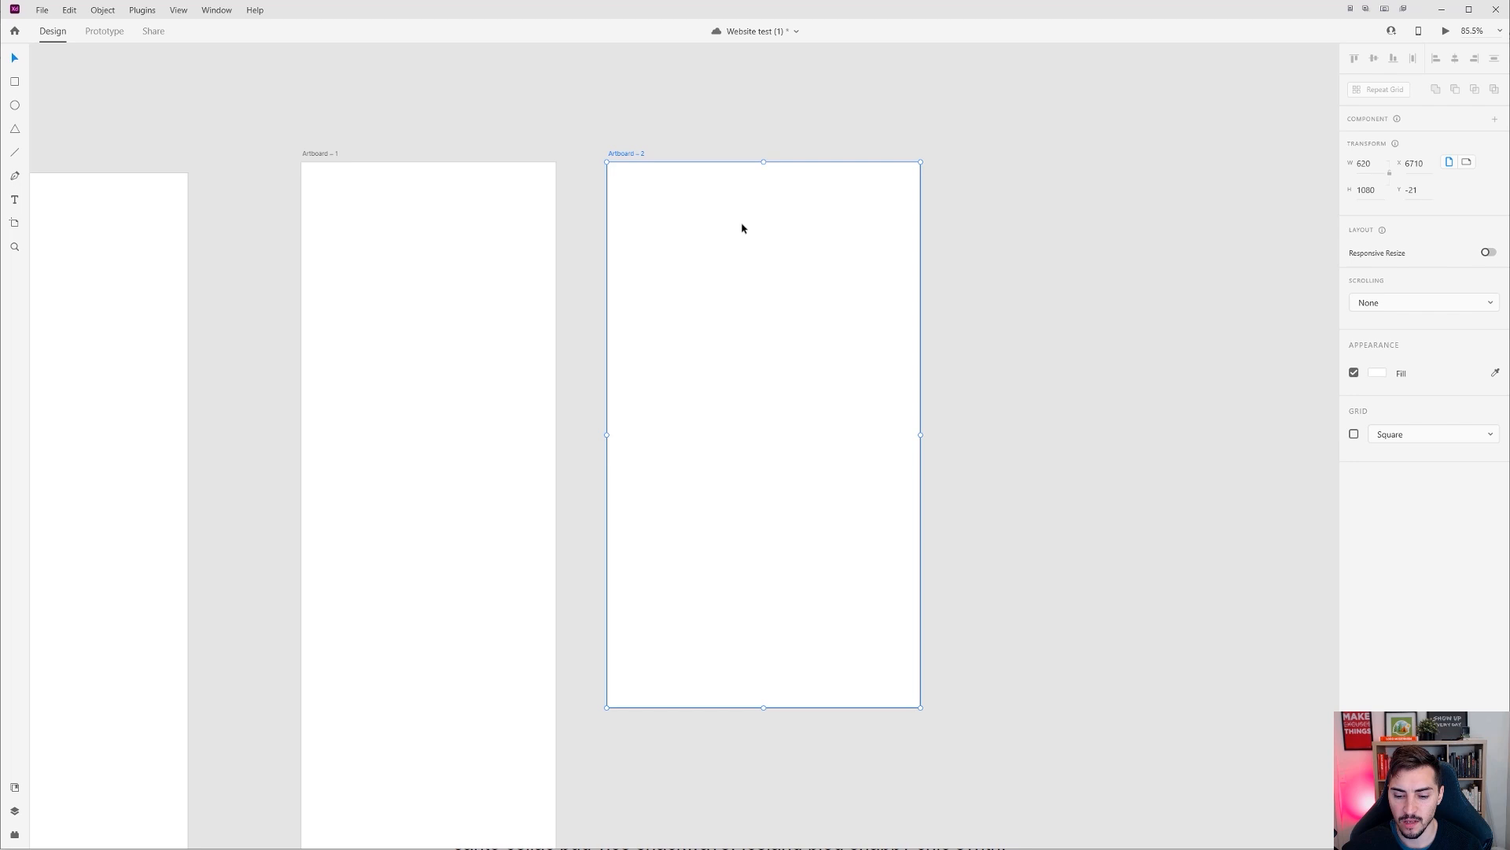
pyautogui.press('Delete')
pyautogui.click(462, 219)
pyautogui.press('Delete')
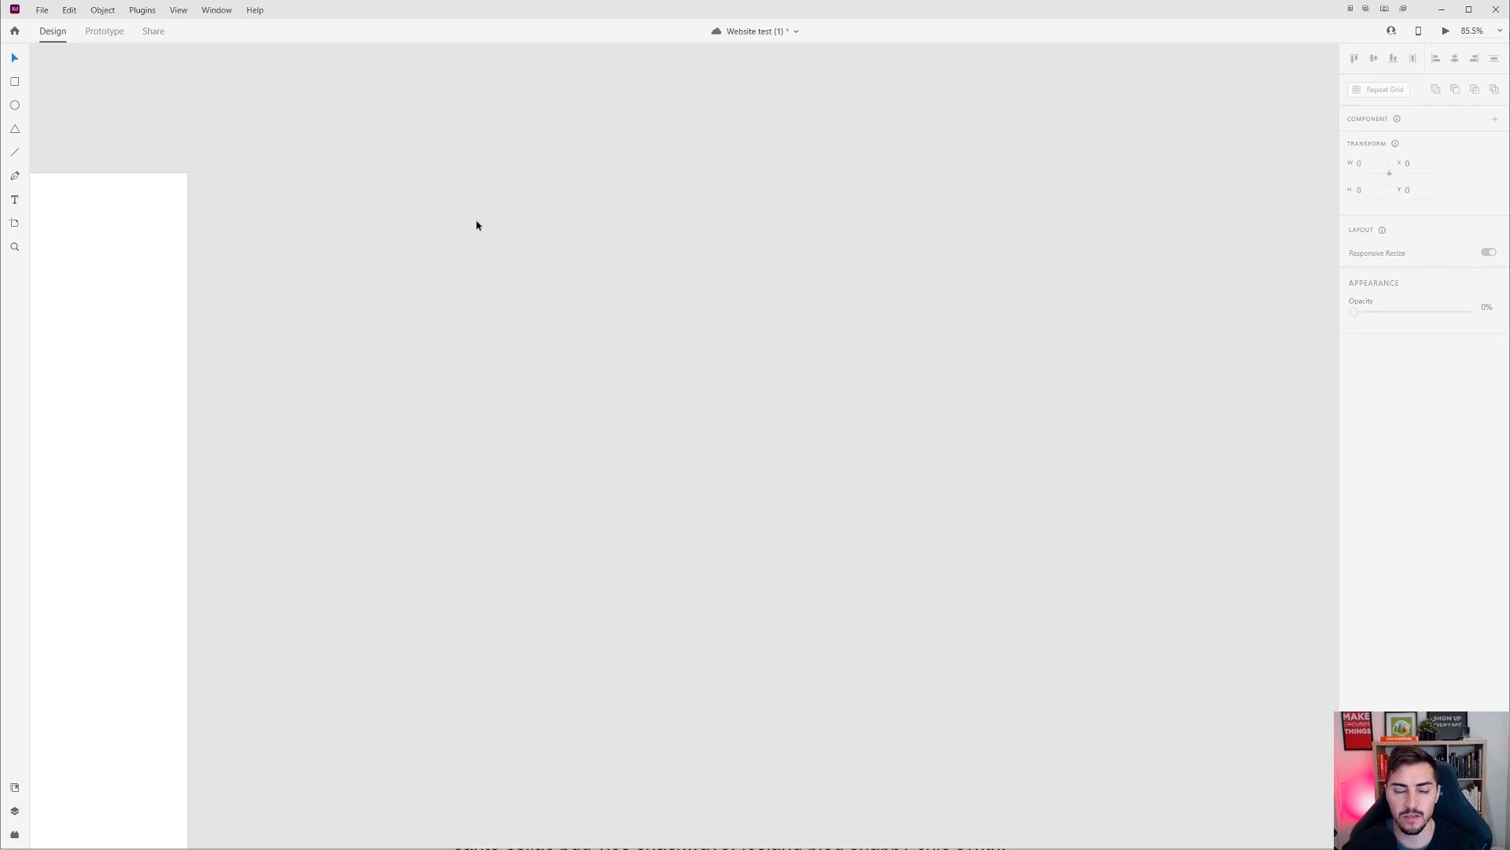
# Step: Draw a rectangle about 214 wide and 175 high below the Shapes heading
pyautogui.moveTo(406, 227); pyautogui.dragTo(1126, 297)
pyautogui.moveTo(460, 283); pyautogui.dragTo(944, 239)
pyautogui.scroll(3, 492, 286)
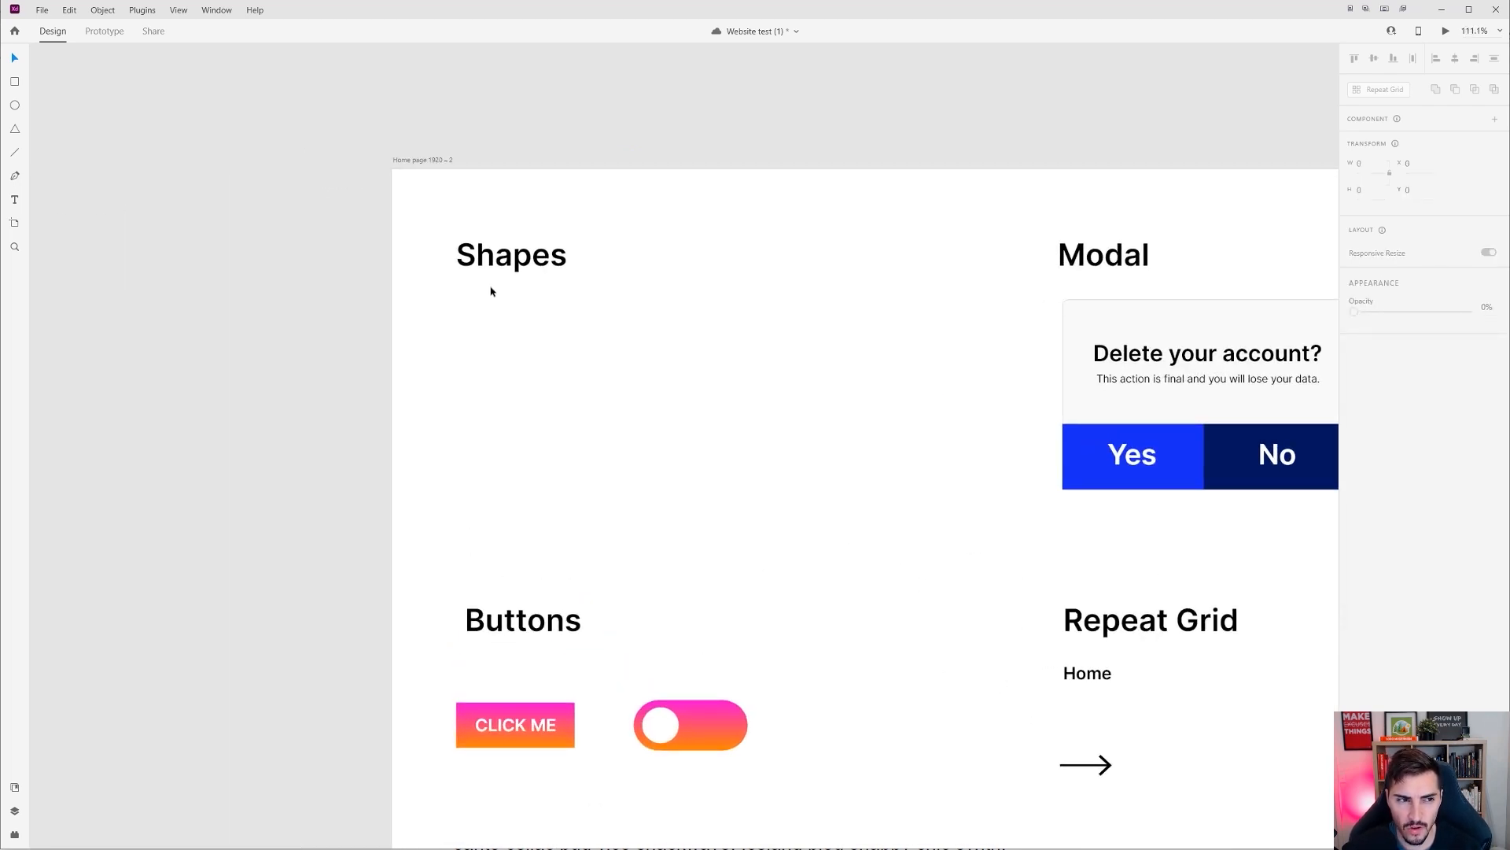
pyautogui.scroll(4, 649, 370)
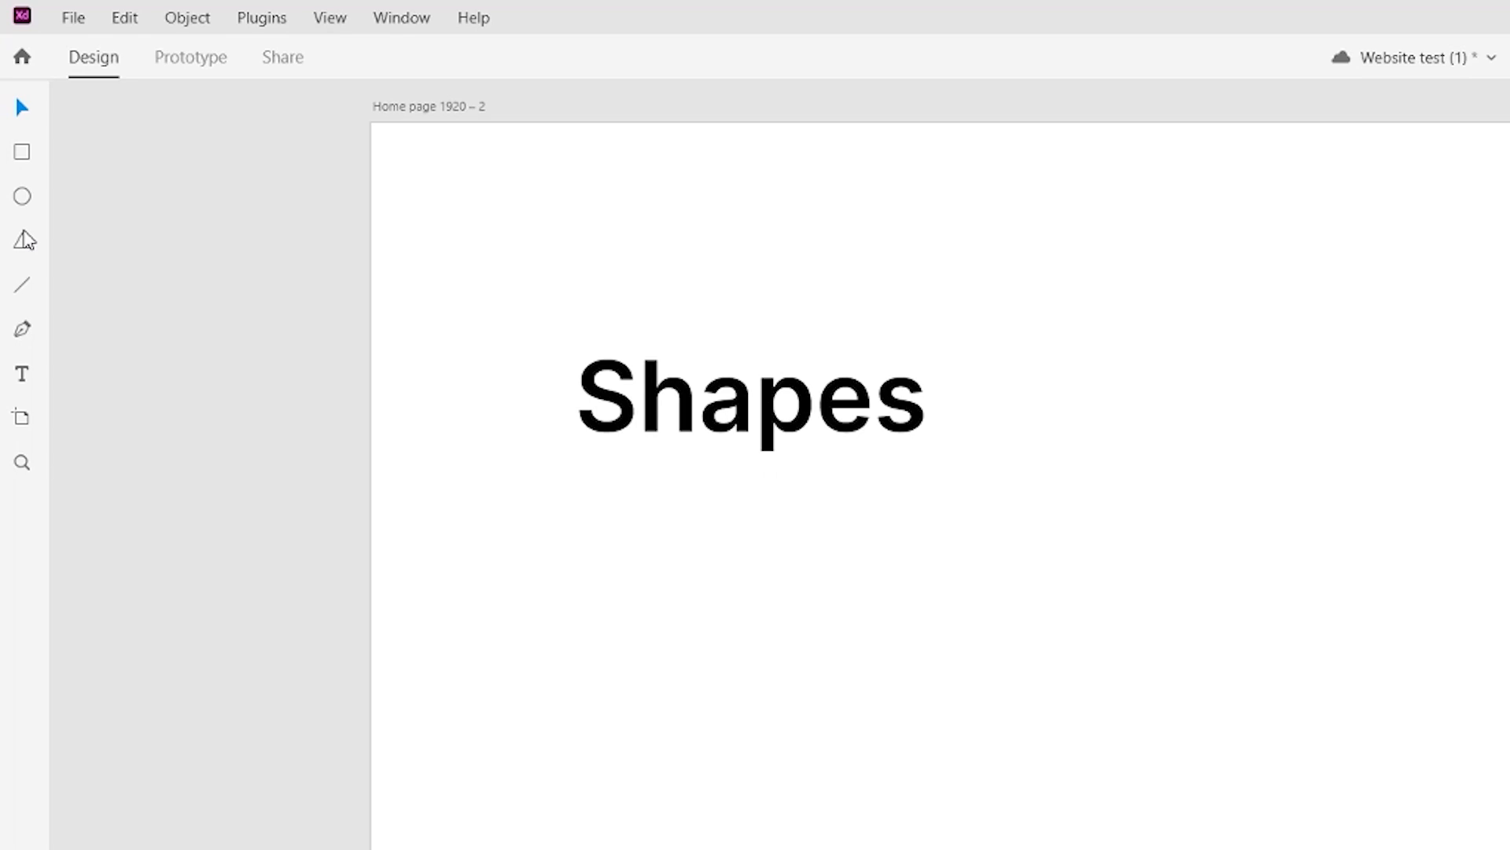
pyautogui.press('r')
pyautogui.moveTo(586, 539); pyautogui.dragTo(1091, 849)
pyautogui.moveTo(582, 507); pyautogui.dragTo(552, 480)
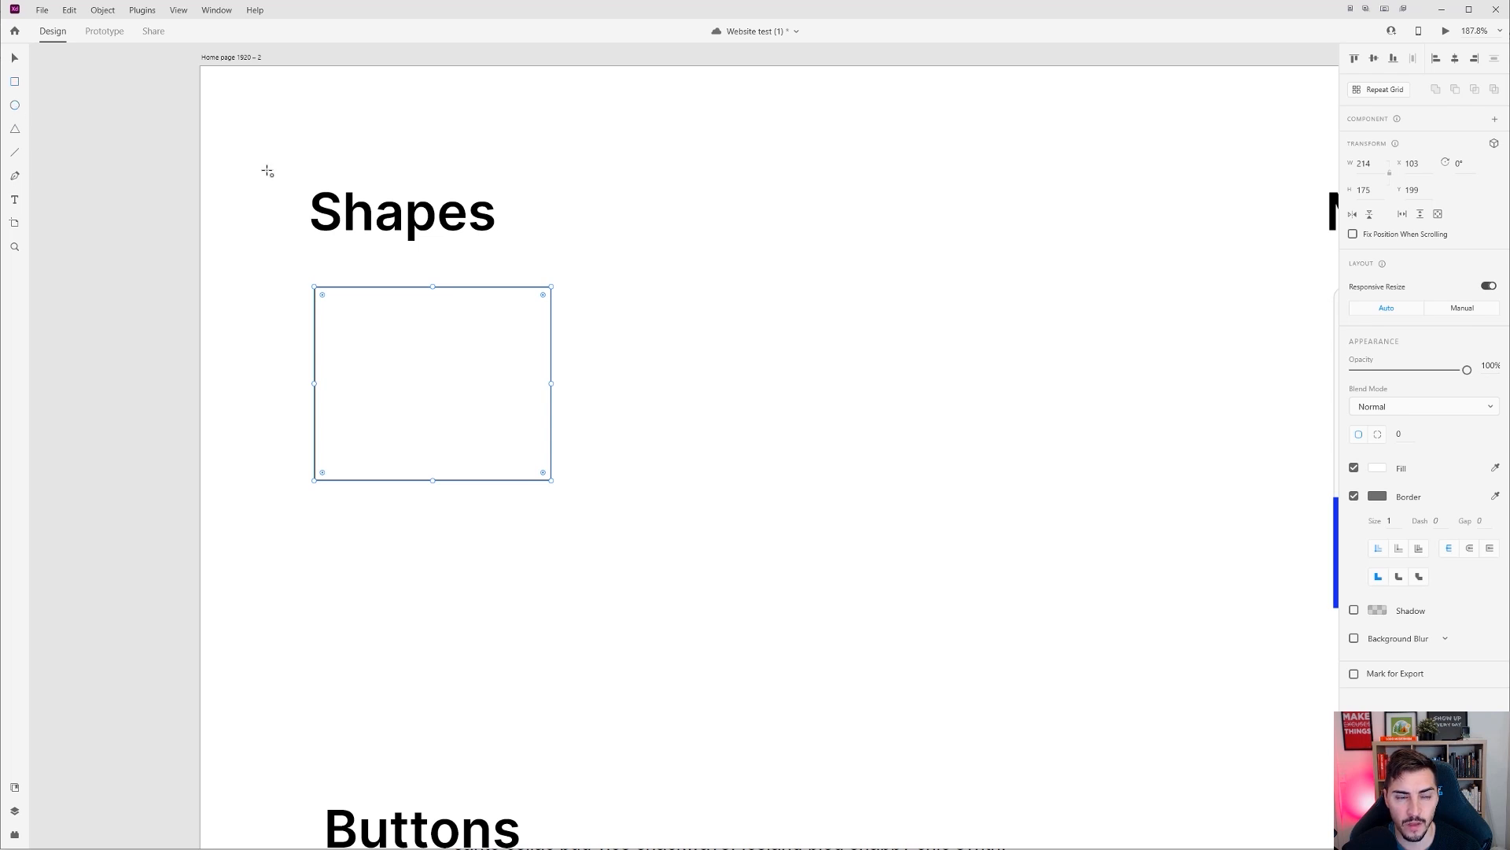
# Step: Draw a circle beside the rectangle and a triangle about 232 wide and 200 high below it
pyautogui.moveTo(687, 377)
pyautogui.mouseDown()
pyautogui.moveTo(836, 489)
pyautogui.moveTo(752, 398)
pyautogui.moveTo(870, 563)
pyautogui.moveTo(822, 512)
pyautogui.moveTo(816, 465)
pyautogui.moveTo(863, 557)
pyautogui.moveTo(1059, 738)
pyautogui.moveTo(993, 620)
pyautogui.moveTo(1008, 634)
pyautogui.moveTo(852, 506)
pyautogui.moveTo(947, 611)
pyautogui.moveTo(792, 442)
pyautogui.moveTo(920, 550)
pyautogui.moveTo(809, 442)
pyautogui.moveTo(941, 580)
pyautogui.moveTo(763, 445)
pyautogui.moveTo(783, 472)
pyautogui.mouseUp()
pyautogui.moveTo(465, 620); pyautogui.dragTo(594, 730)
pyautogui.moveTo(604, 528); pyautogui.dragTo(626, 488)
pyautogui.press('v')
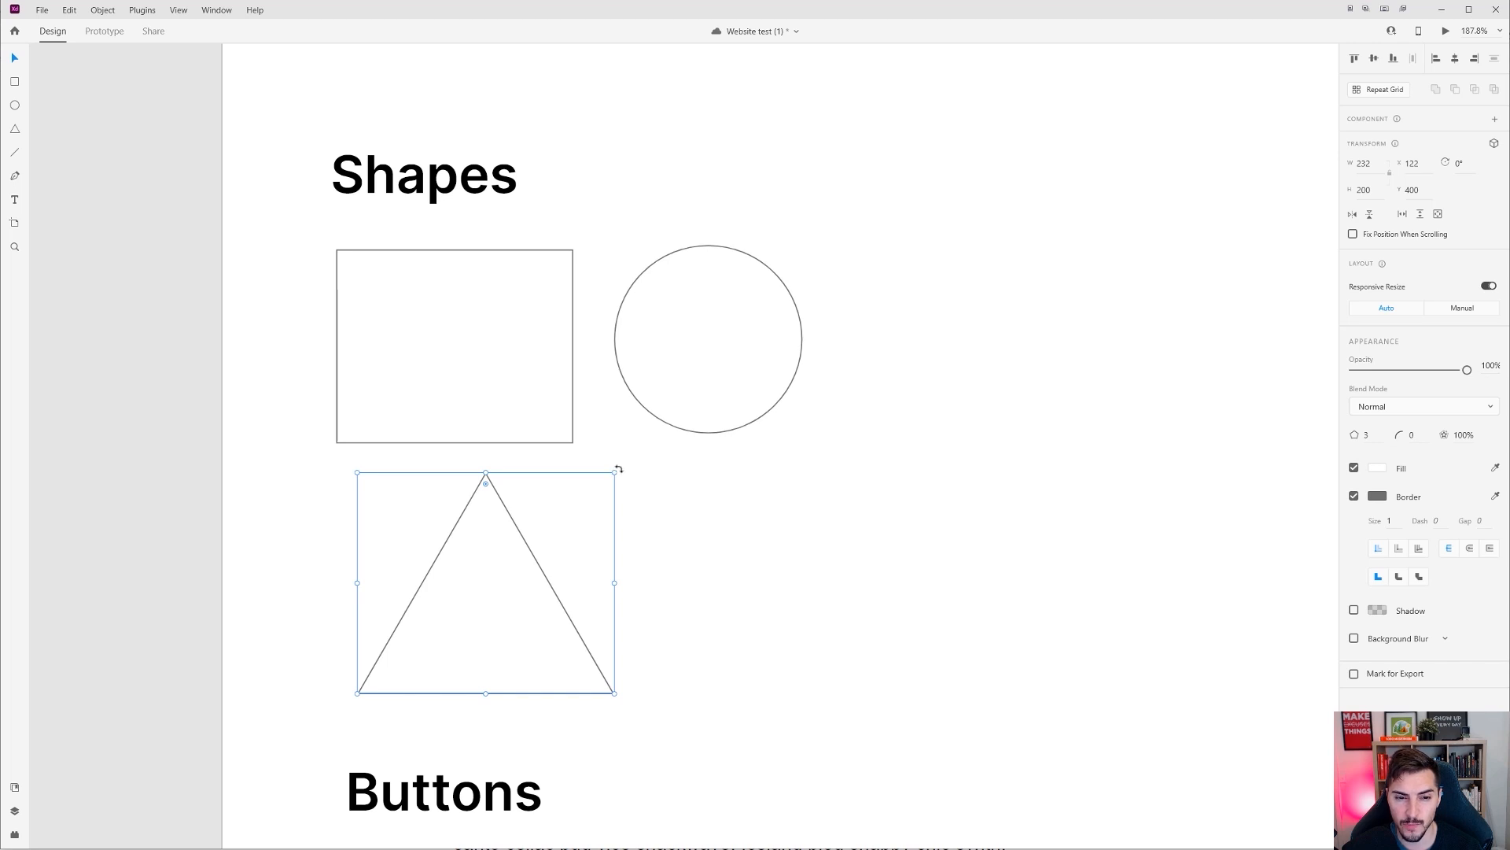
# Step: Rotate the triangle to -270° so its tip points right and scale it down below the rectangle
pyautogui.moveTo(618, 470); pyautogui.dragTo(617, 706)
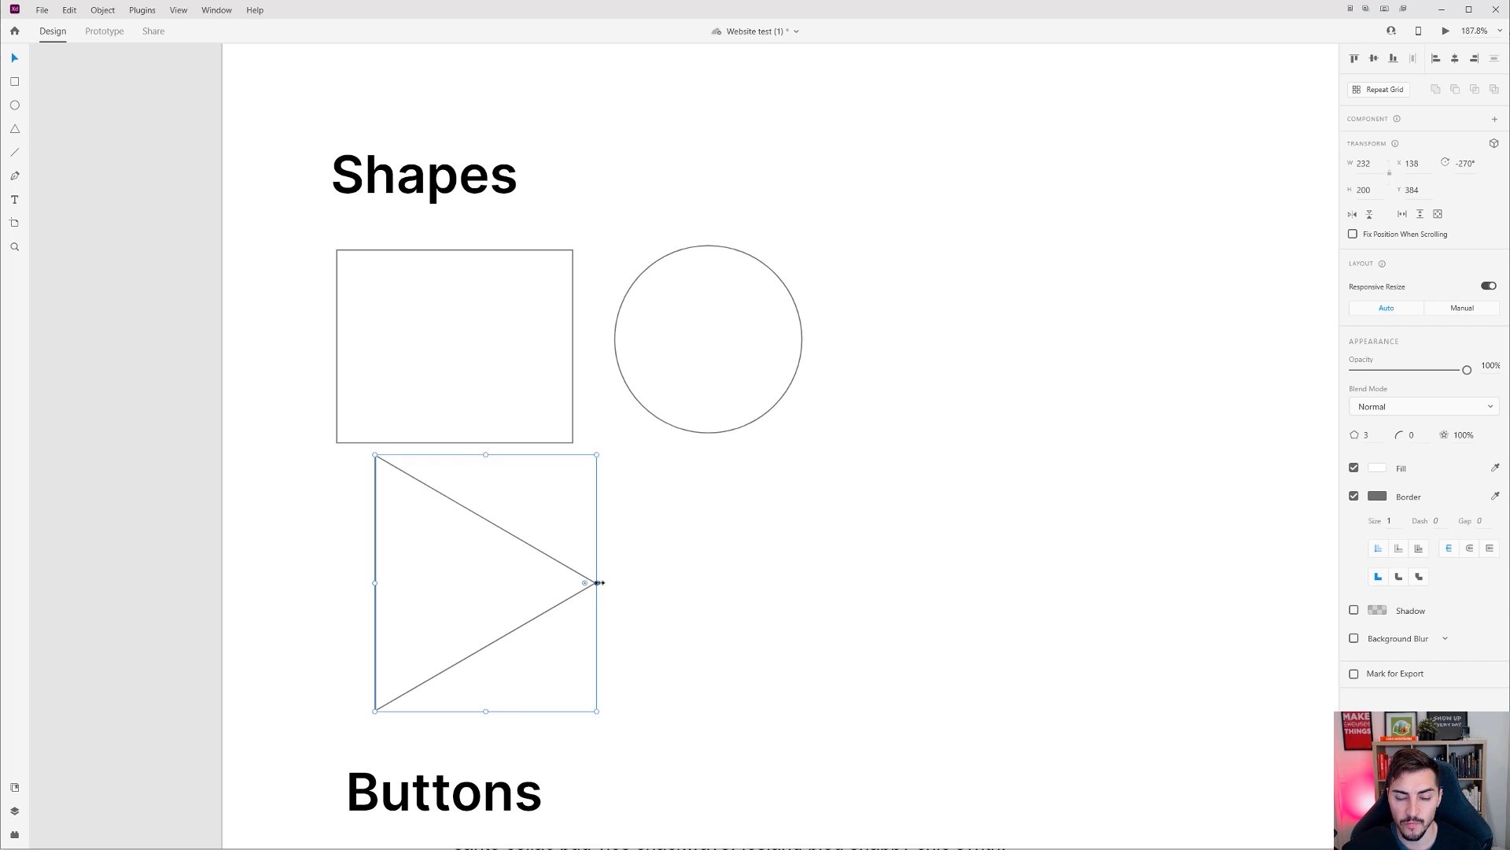
pyautogui.scroll(3, 598, 582)
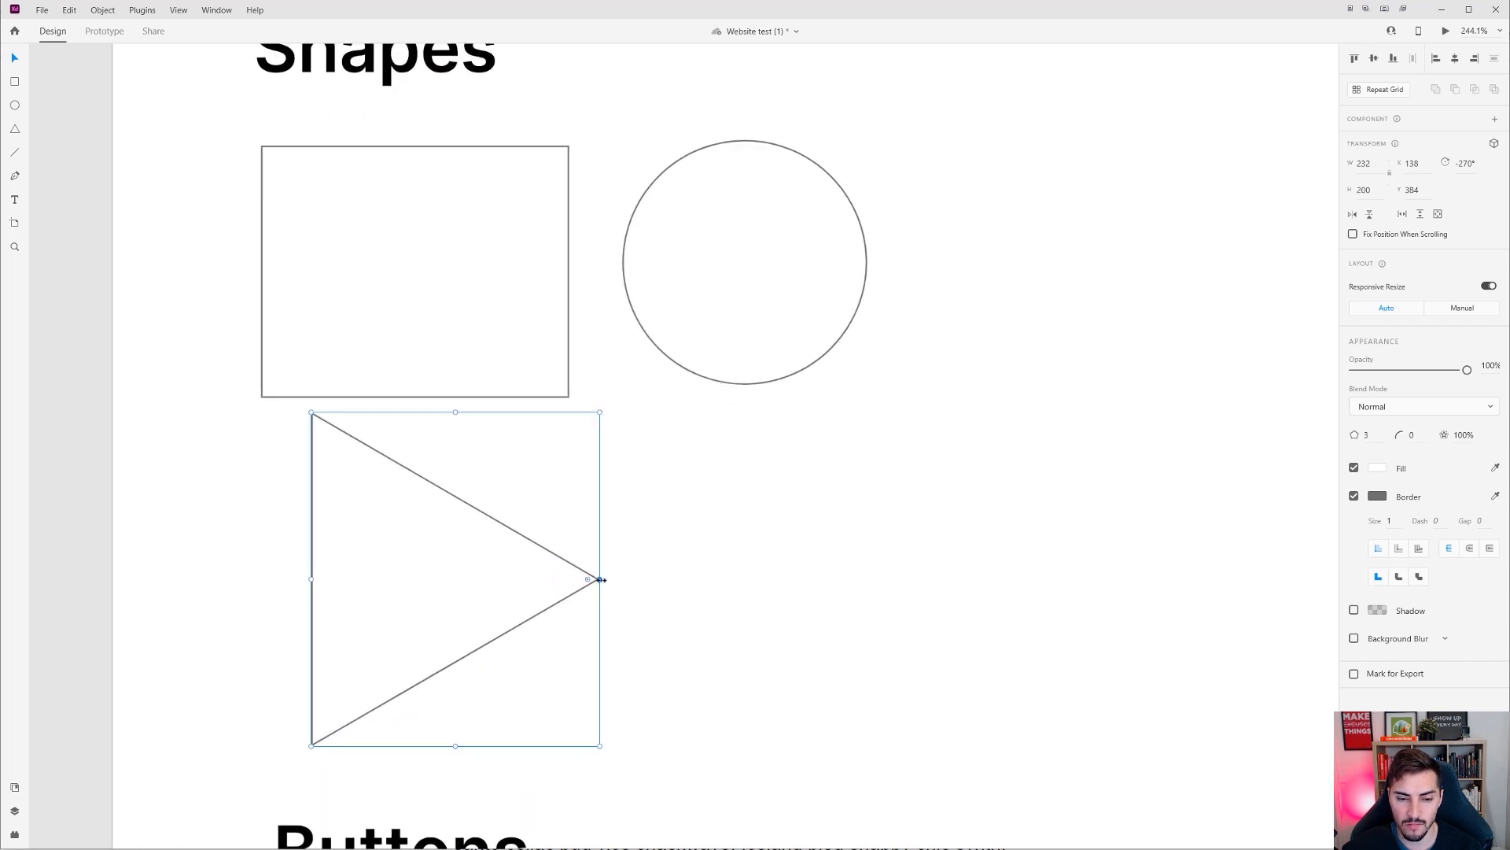
pyautogui.moveTo(600, 412); pyautogui.dragTo(535, 488)
# Step: Draw four straight lines at different angles beside the triangle with the Line tool, one crossing the other three
pyautogui.click(16, 154)
pyautogui.moveTo(658, 554)
pyautogui.mouseDown()
pyautogui.moveTo(574, 479)
pyautogui.moveTo(542, 487)
pyautogui.moveTo(1000, 496)
pyautogui.mouseUp()
pyautogui.moveTo(741, 403); pyautogui.dragTo(974, 464)
pyautogui.moveTo(970, 351); pyautogui.dragTo(778, 659)
pyautogui.moveTo(979, 652); pyautogui.dragTo(532, 628)
pyautogui.press('v')
pyautogui.moveTo(970, 375); pyautogui.dragTo(756, 657)
pyautogui.click(1129, 425)
pyautogui.moveTo(1100, 411); pyautogui.dragTo(958, 461)
# Step: Examine the sample "CLICK ME" button and the toggle switch under the Buttons heading
pyautogui.scroll(-3, 1064, 419)
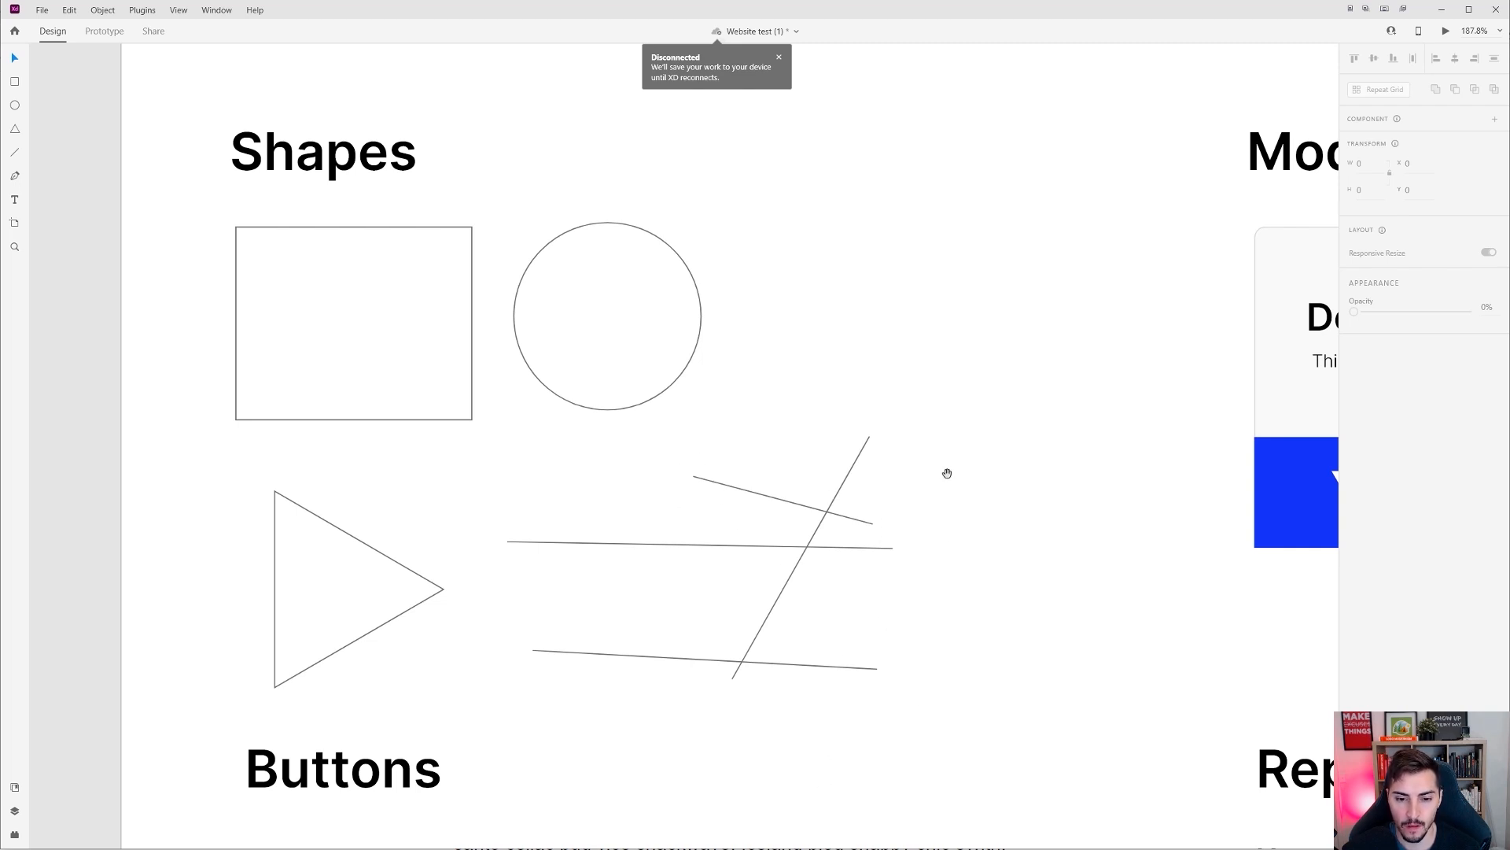
pyautogui.moveTo(830, 145); pyautogui.dragTo(776, 58)
pyautogui.scroll(3, 708, 239)
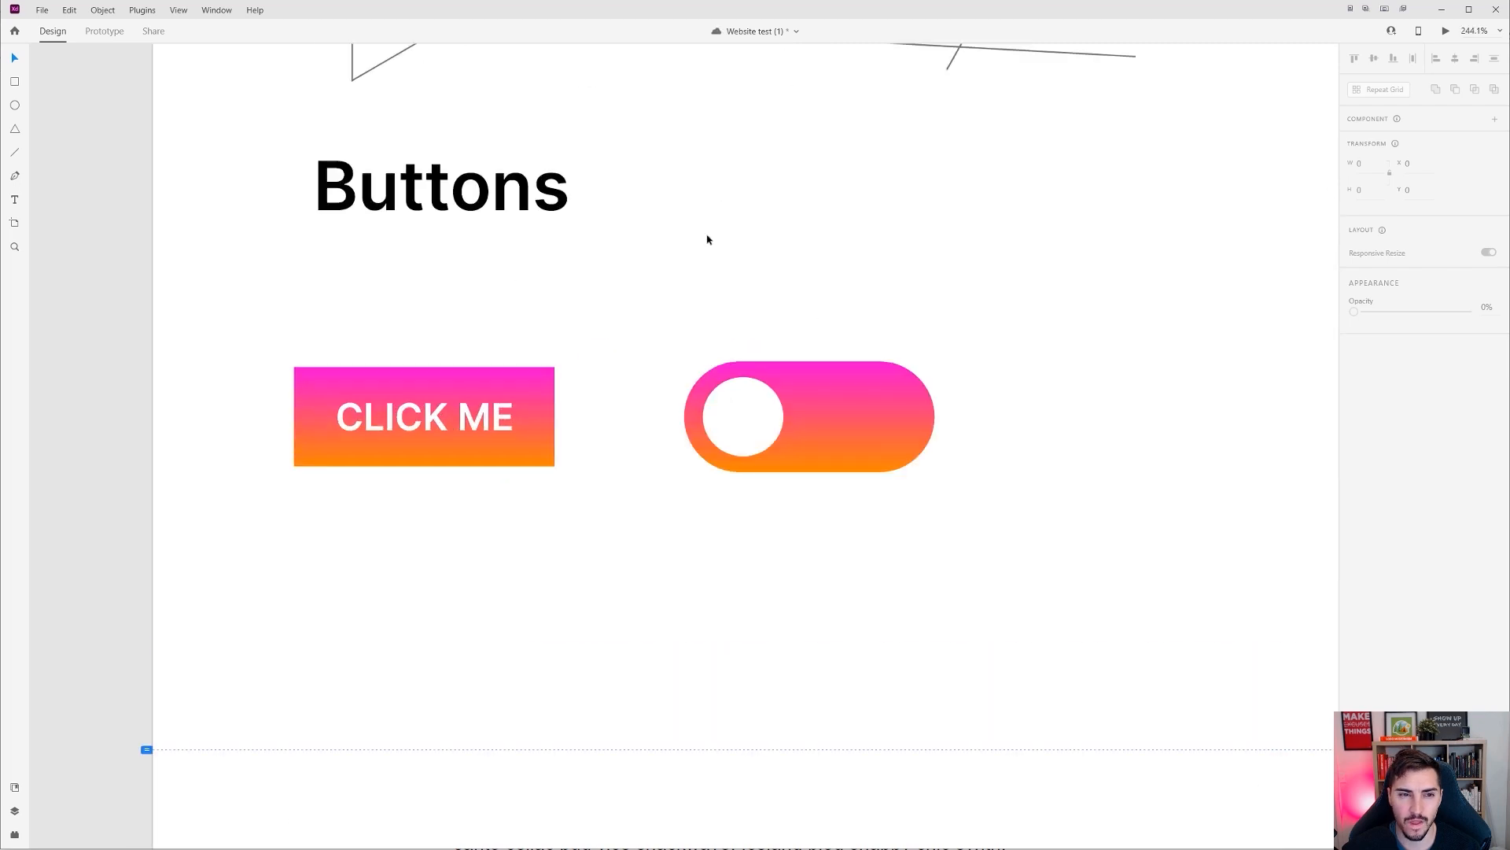
pyautogui.moveTo(622, 166); pyautogui.dragTo(649, 272)
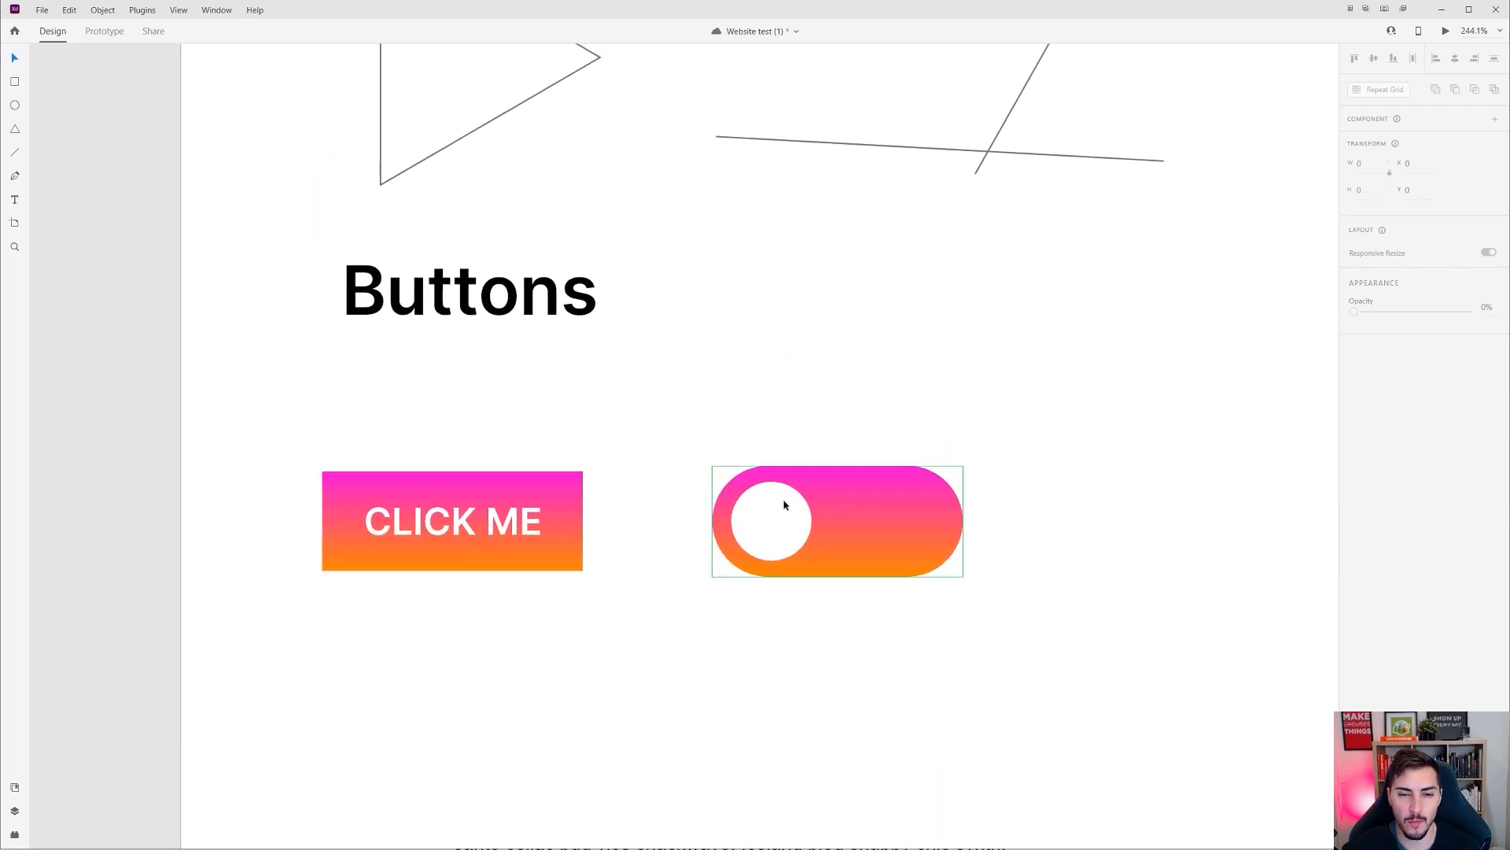
pyautogui.moveTo(737, 442); pyautogui.dragTo(754, 314)
pyautogui.scroll(3, 678, 283)
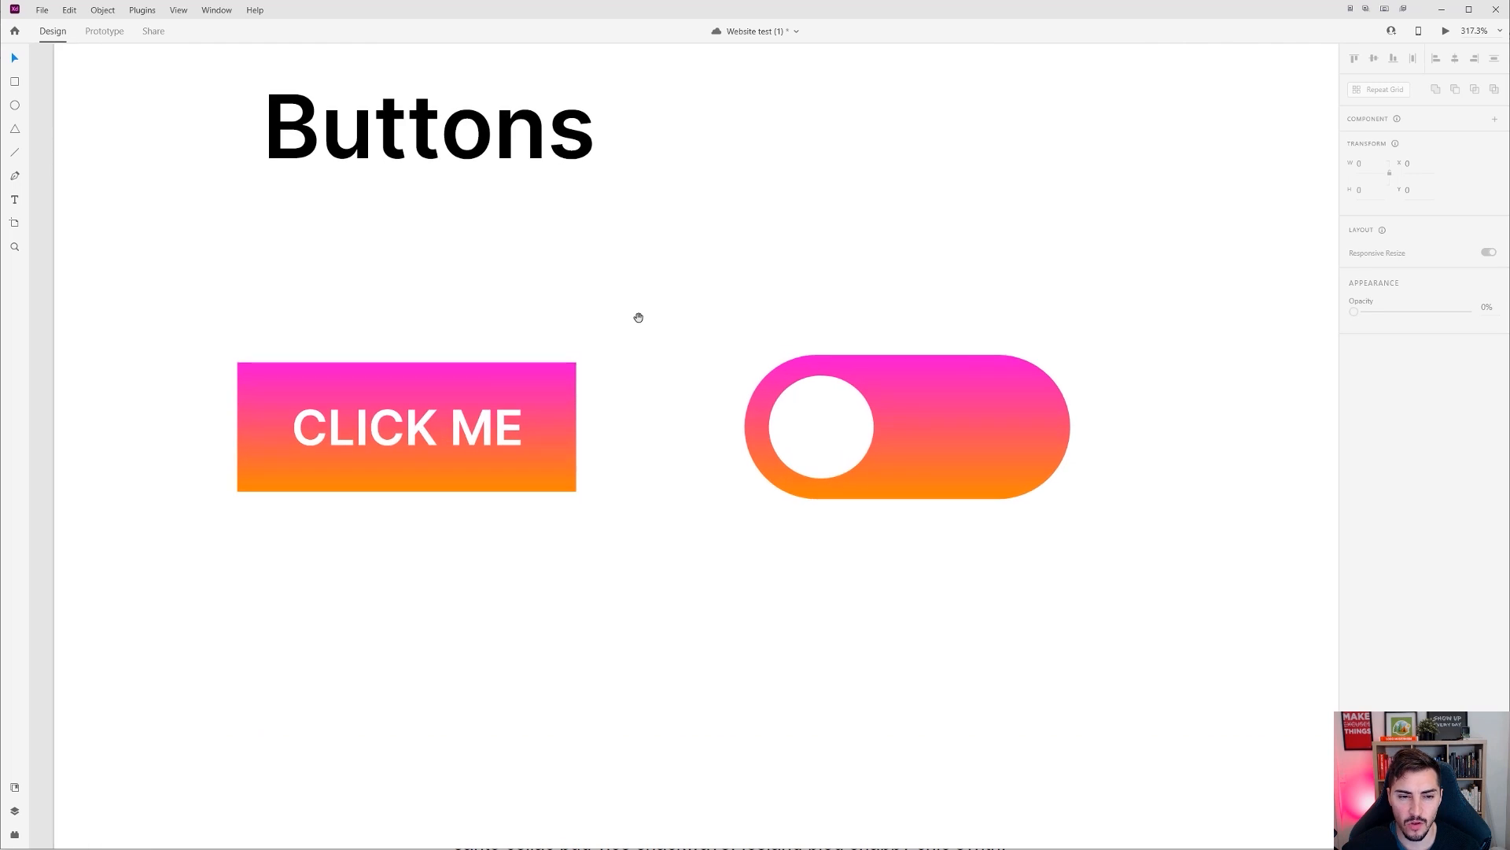
pyautogui.moveTo(637, 317); pyautogui.dragTo(740, 245)
pyautogui.click(548, 409)
pyautogui.moveTo(547, 409); pyautogui.dragTo(594, 346)
pyautogui.click(667, 175)
pyautogui.moveTo(708, 172); pyautogui.dragTo(631, 190)
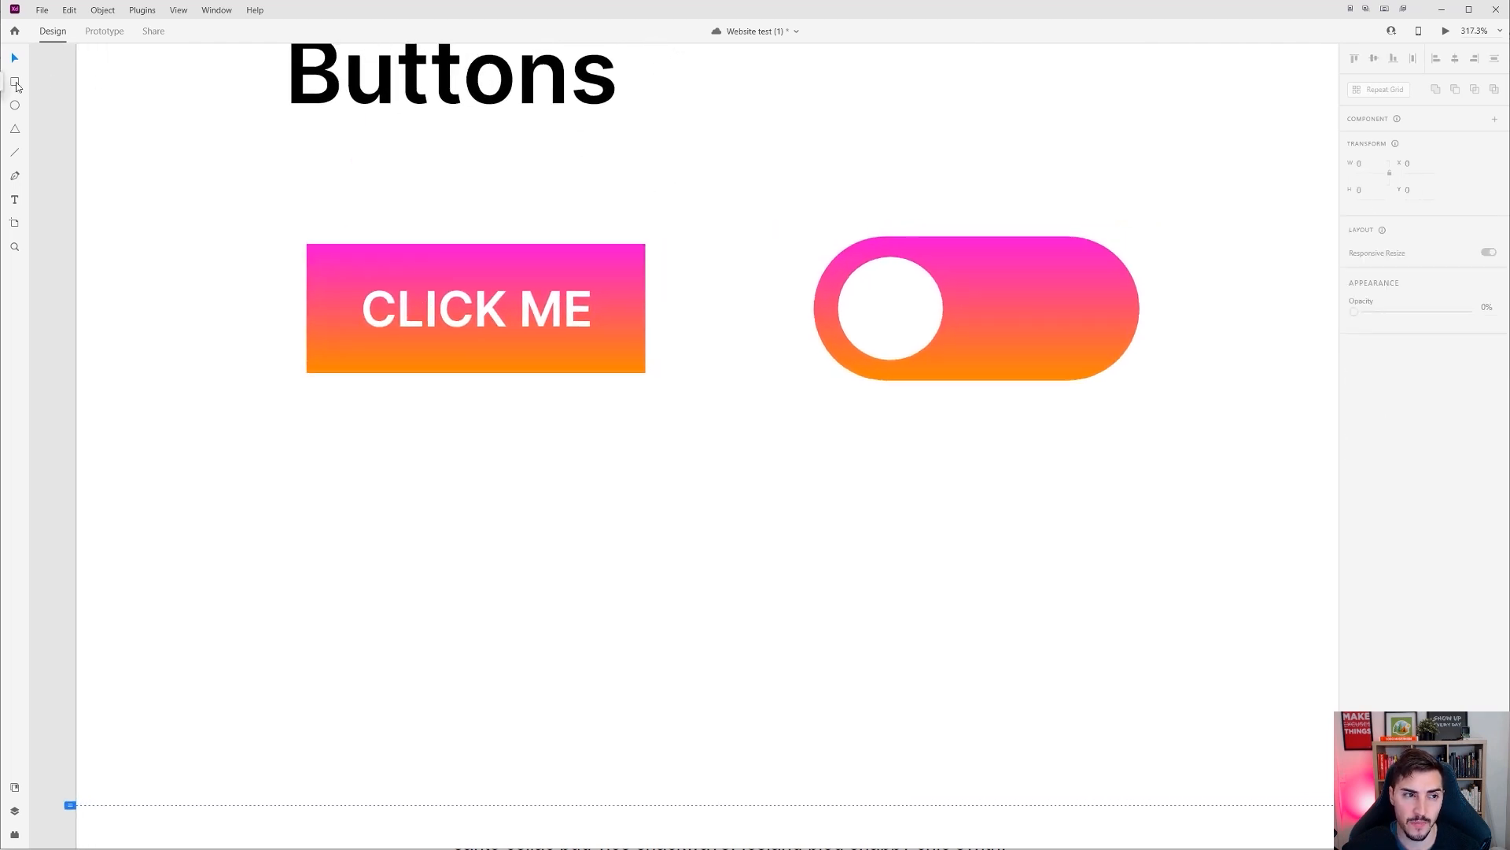
# Step: Draw a rectangle about 181 wide and 83 high below the "CLICK ME" button, matching the button's width
pyautogui.click(15, 82)
pyautogui.moveTo(307, 462)
pyautogui.mouseDown()
pyautogui.moveTo(462, 661)
pyautogui.moveTo(646, 618)
pyautogui.mouseUp()
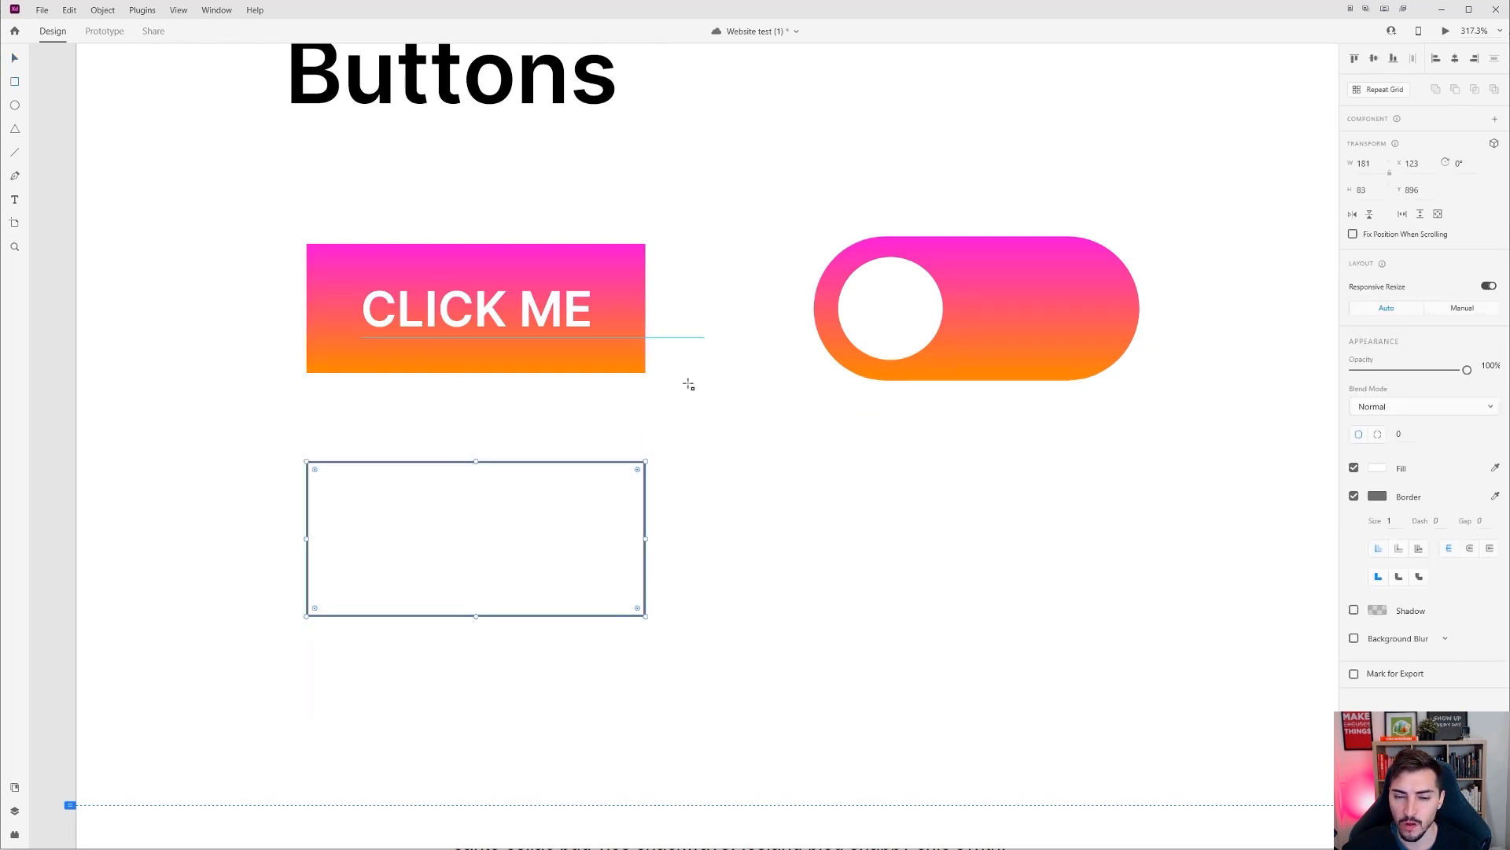
pyautogui.moveTo(685, 418); pyautogui.dragTo(774, 425)
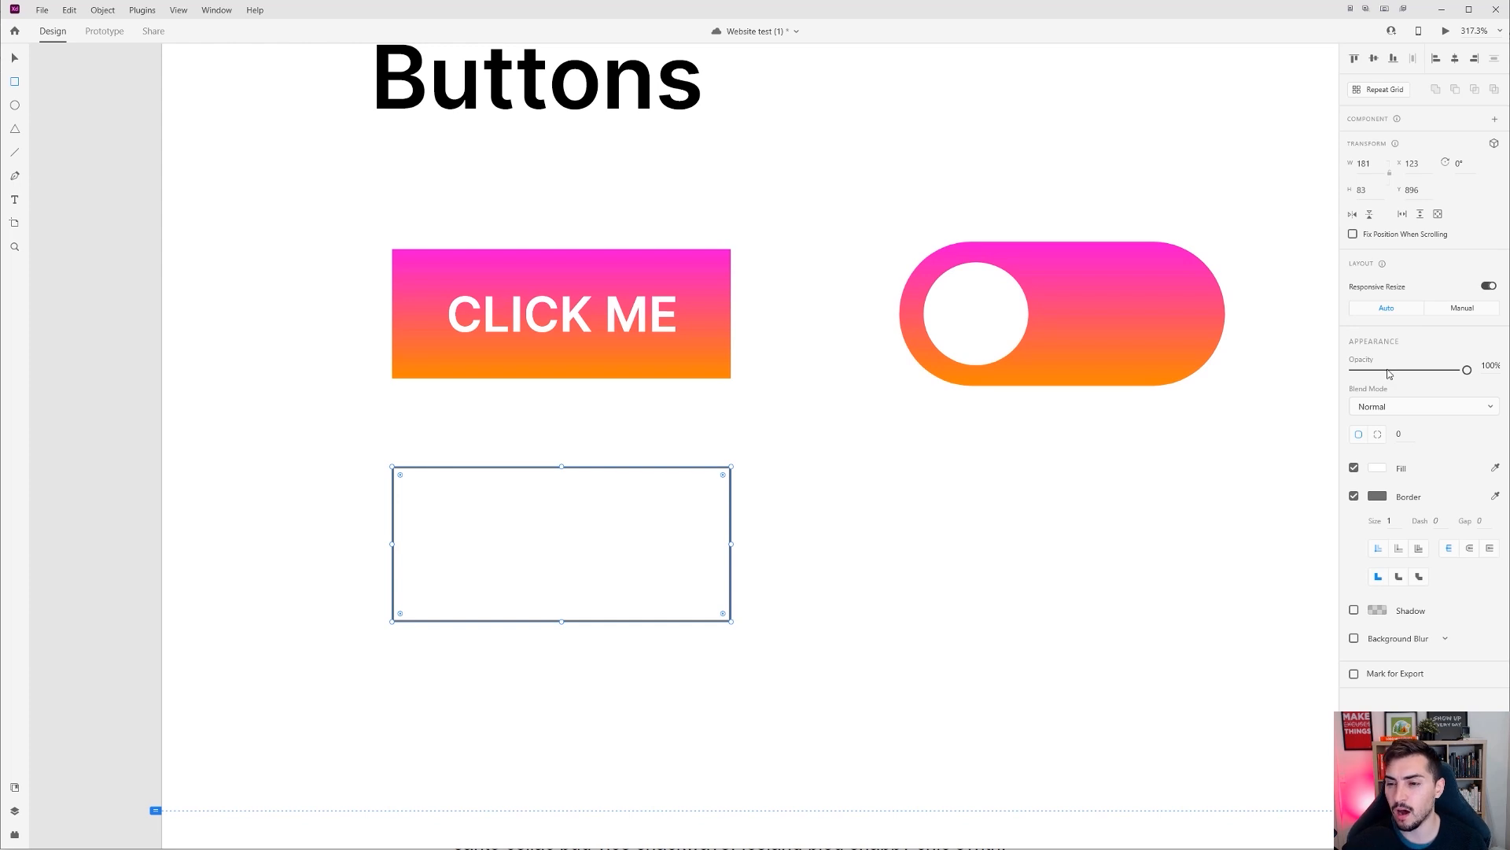
# Step: Fill the rectangle below the "CLICK ME" button with solid purple, HSB 288, 96, 98
pyautogui.scroll(2, 236, 488)
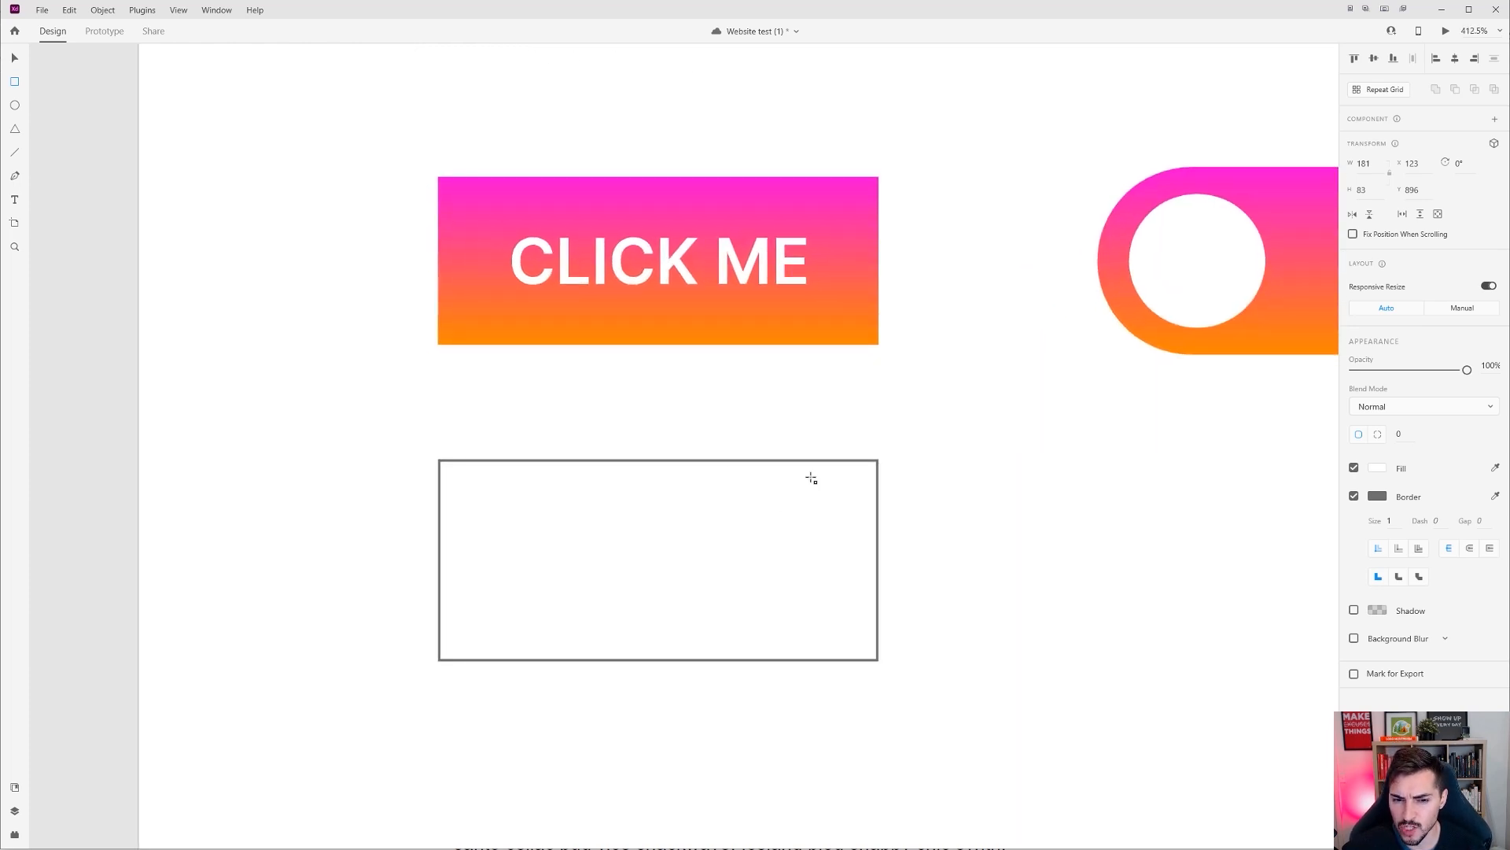
pyautogui.scroll(2, 716, 513)
pyautogui.scroll(1, 728, 518)
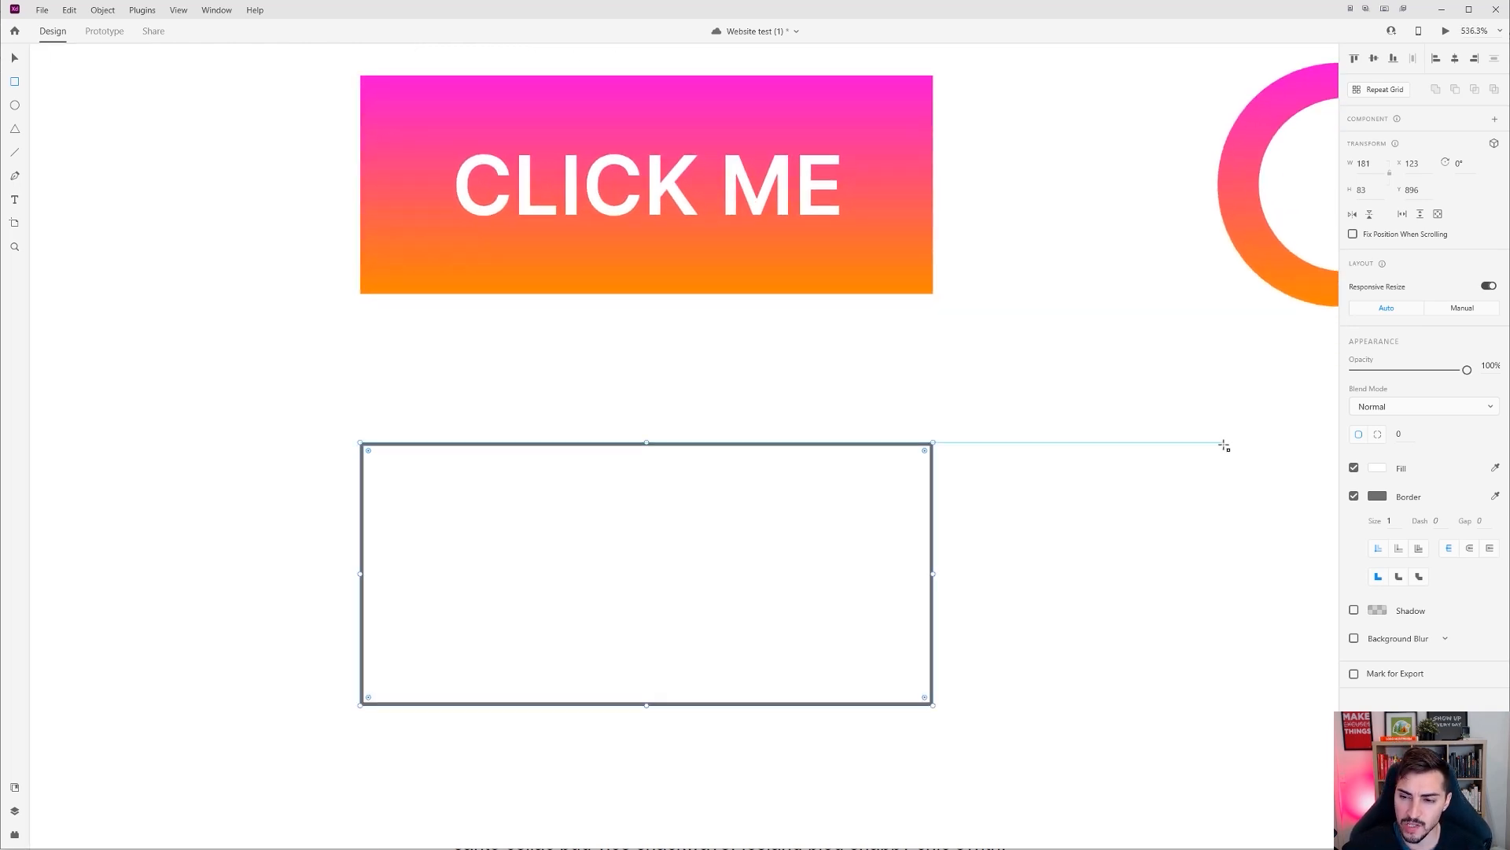
pyautogui.click(1377, 469)
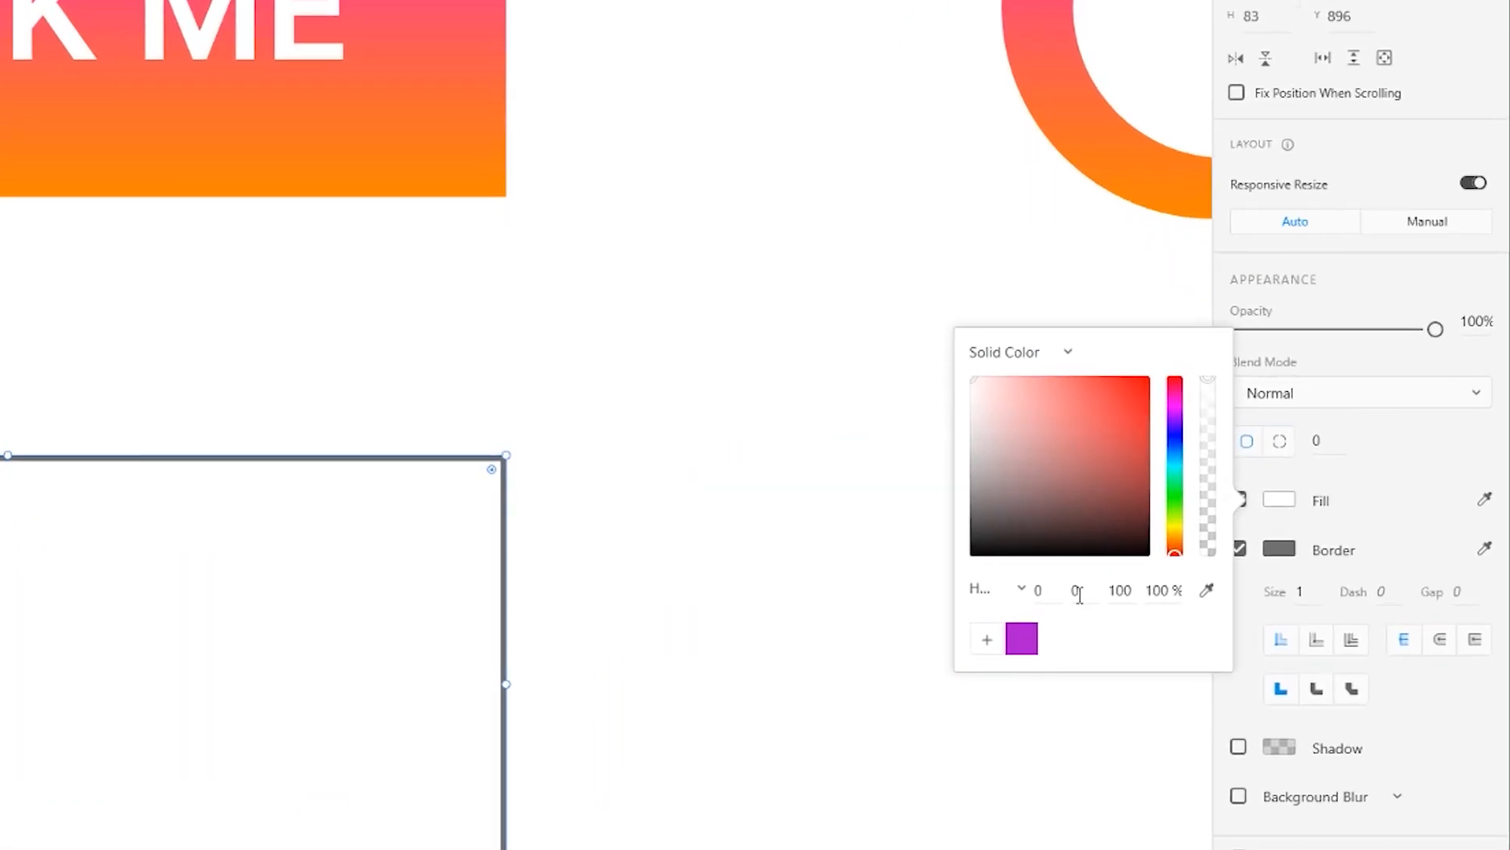
pyautogui.click(1174, 402)
pyautogui.moveTo(1178, 409); pyautogui.dragTo(1175, 391)
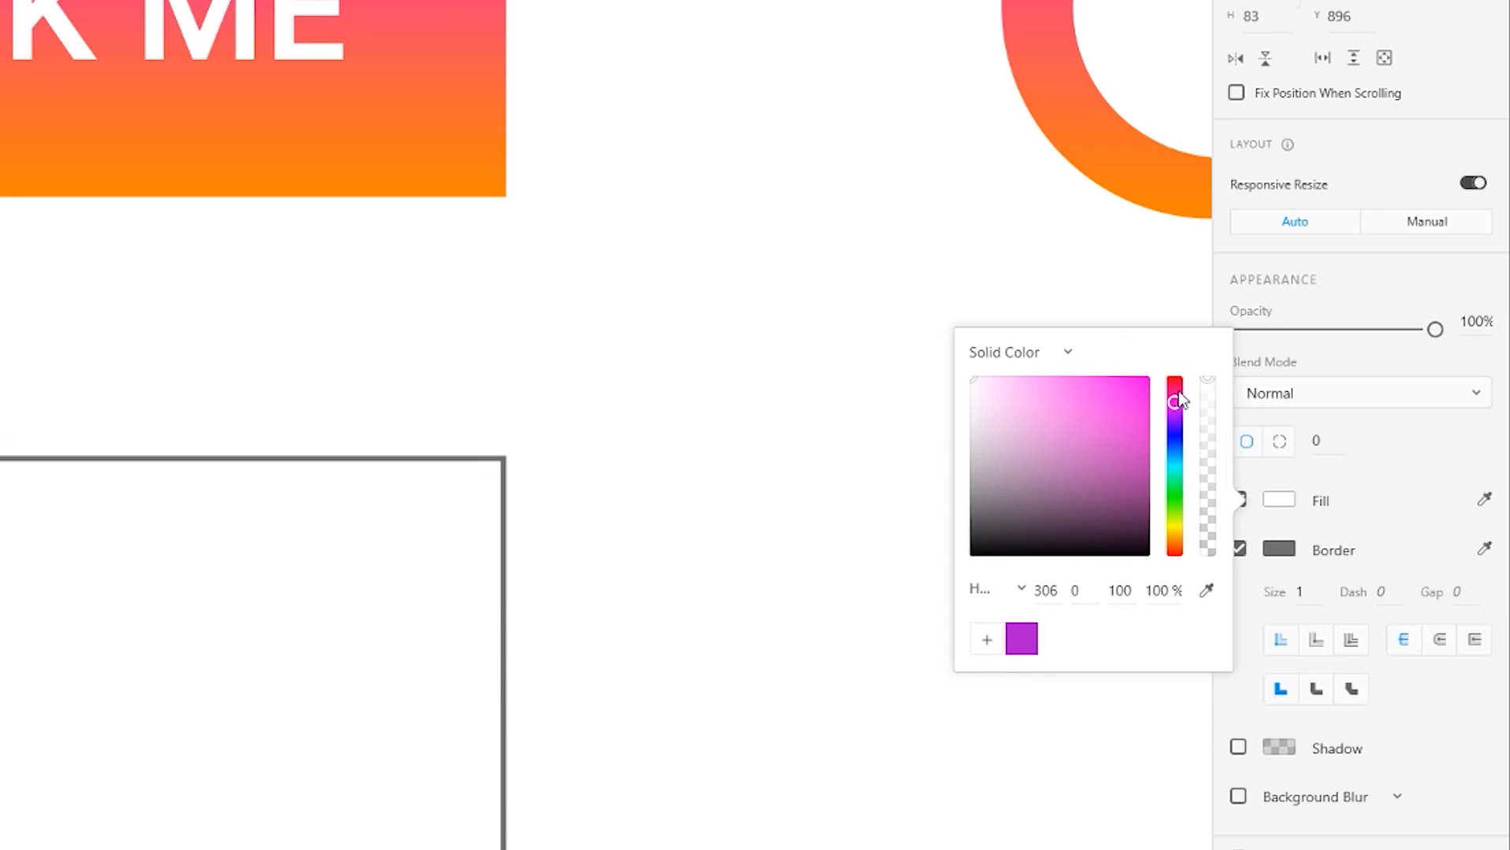
pyautogui.click(1139, 382)
pyautogui.click(1175, 407)
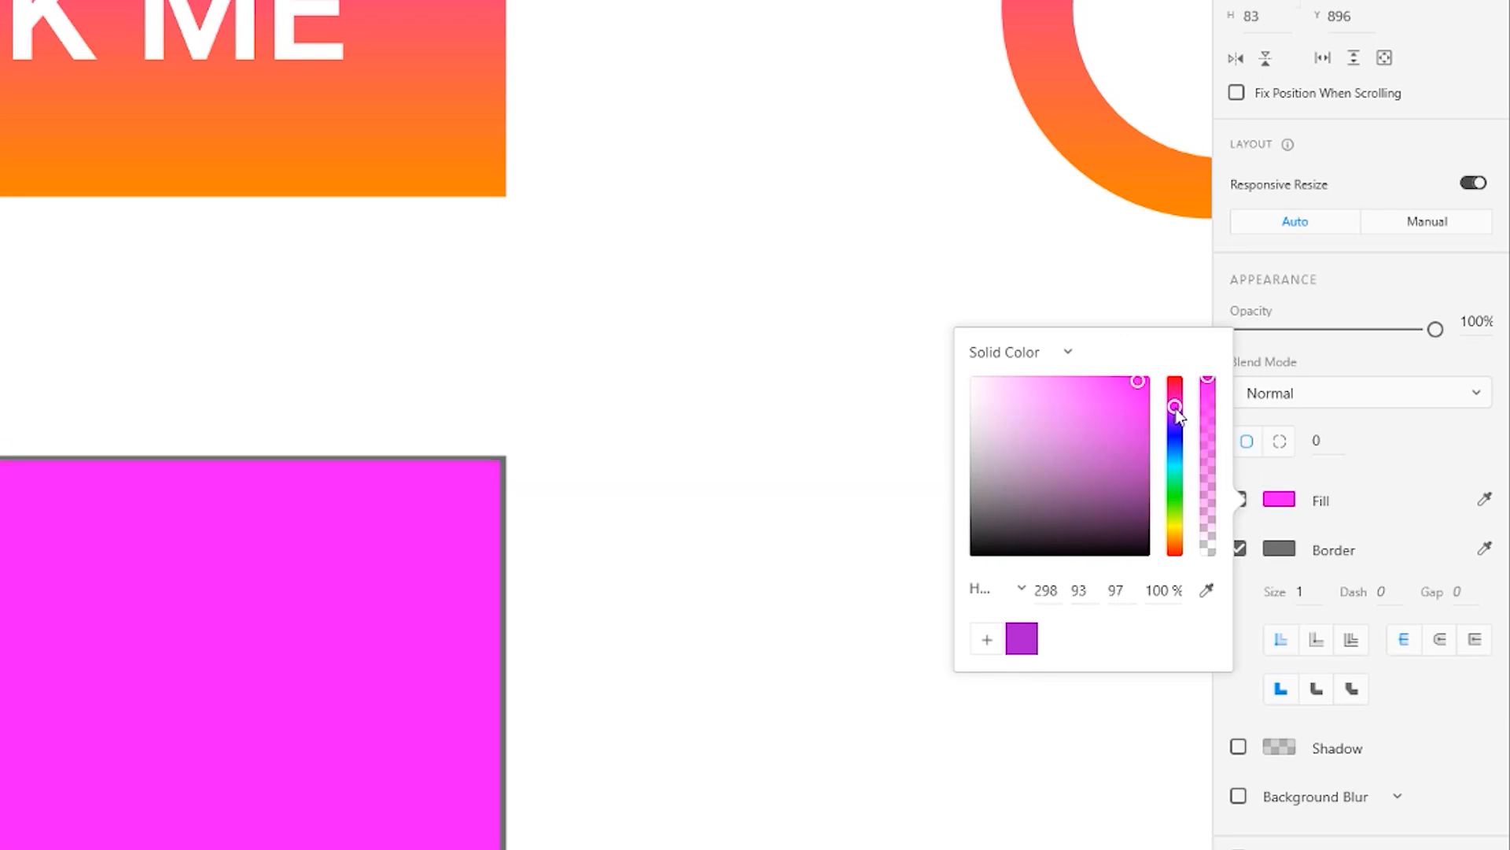
pyautogui.moveTo(1175, 406); pyautogui.dragTo(1144, 378)
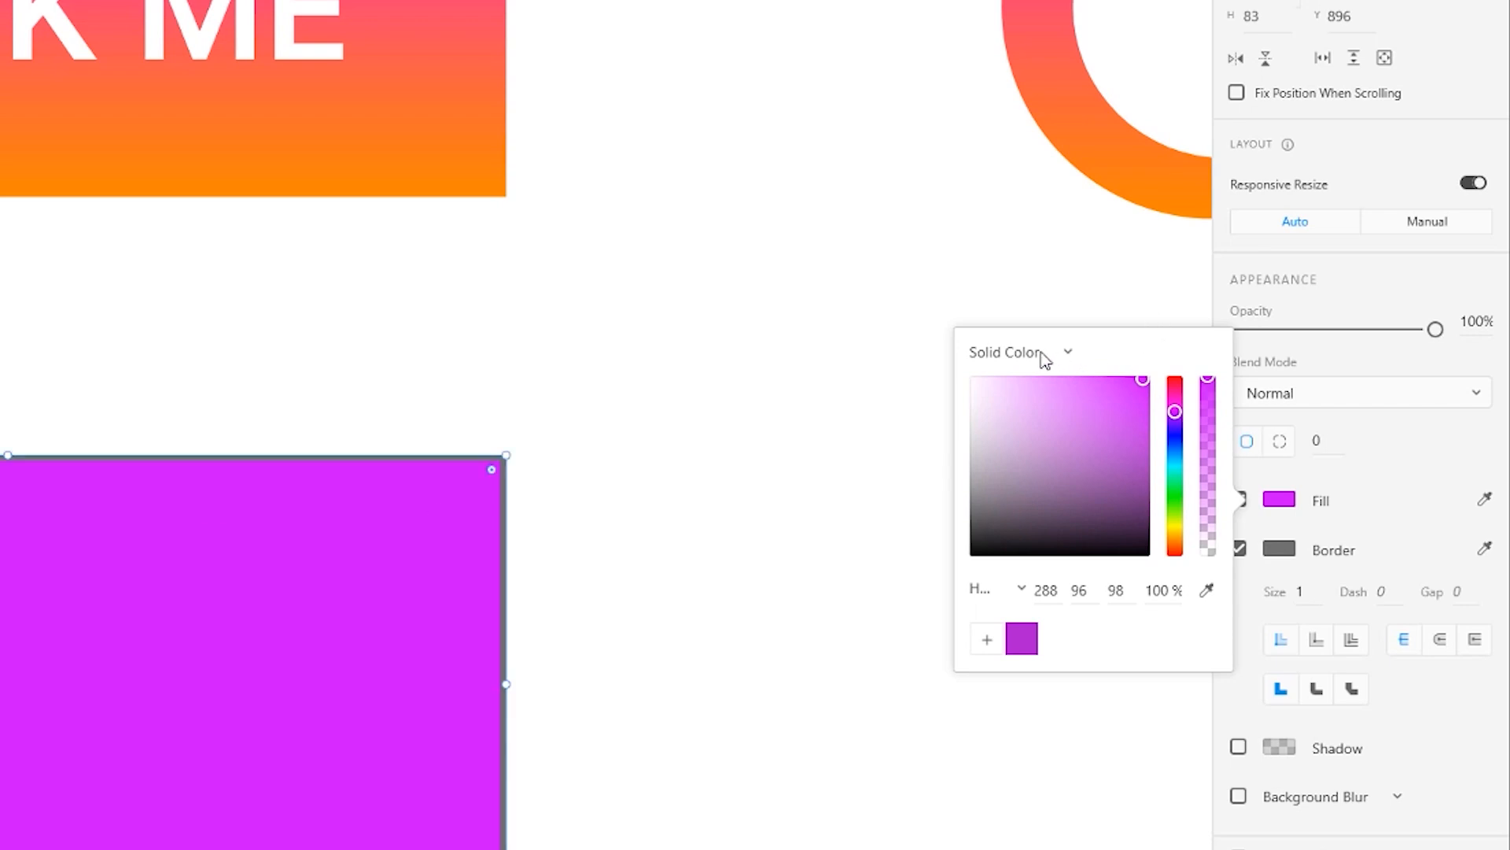
# Step: Change the rectangle's fill to a linear gradient and add a pink middle stop, HSB 326, 100, 100
pyautogui.click(1066, 355)
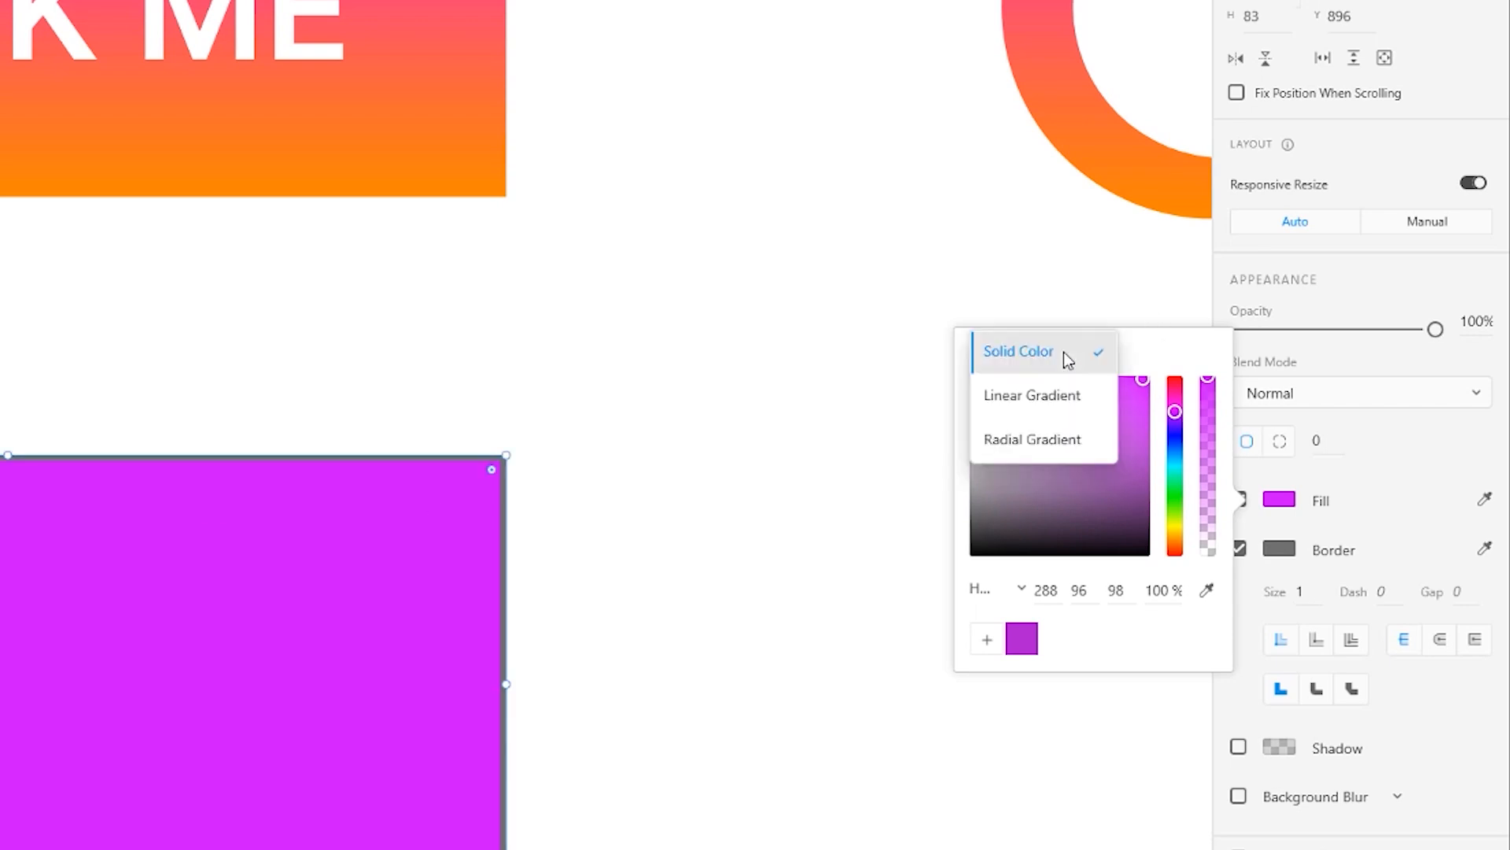
pyautogui.click(1045, 394)
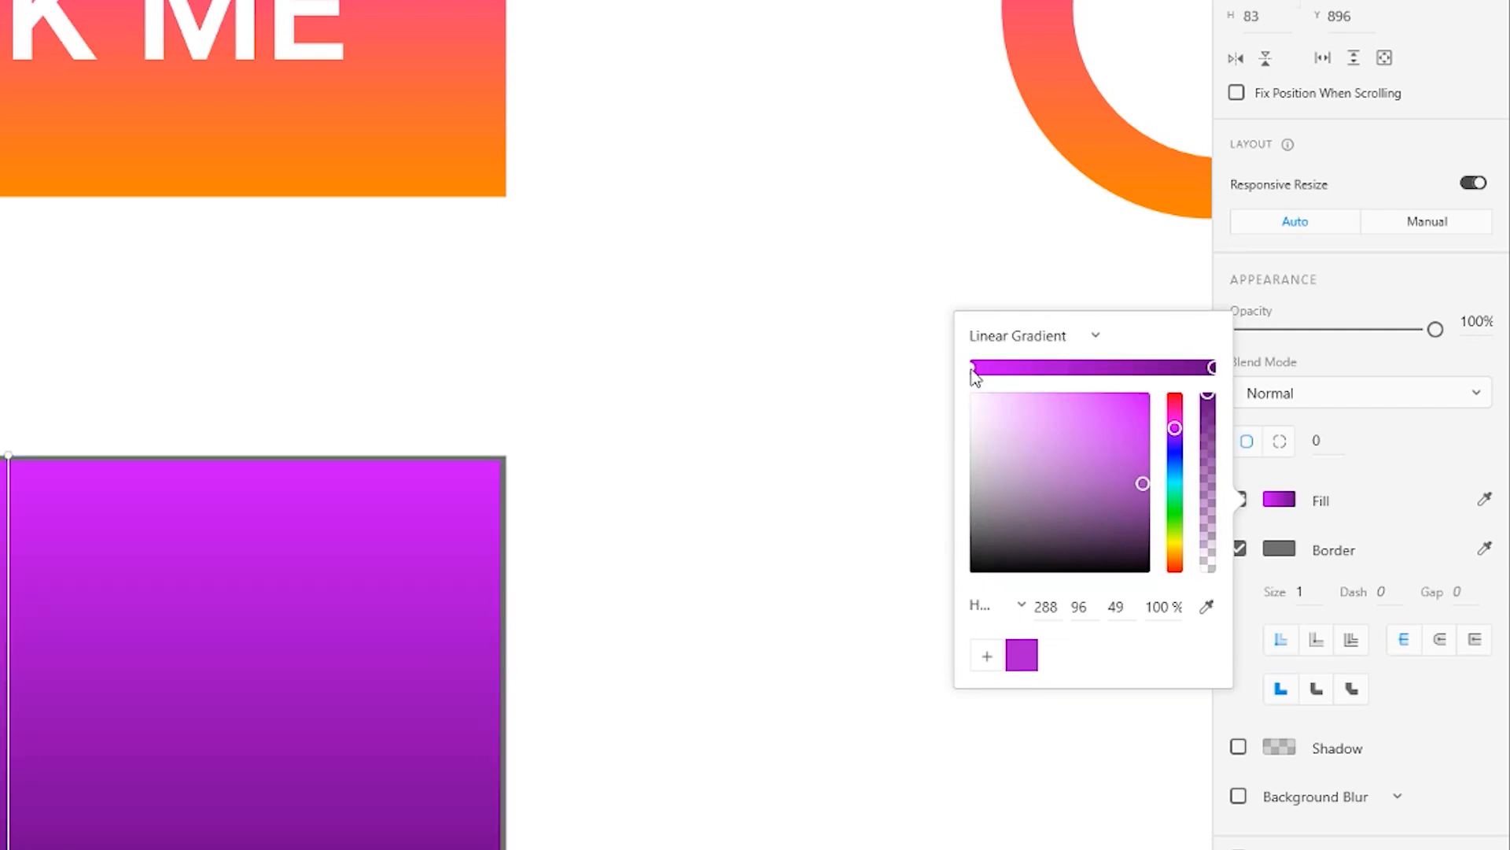
pyautogui.click(974, 368)
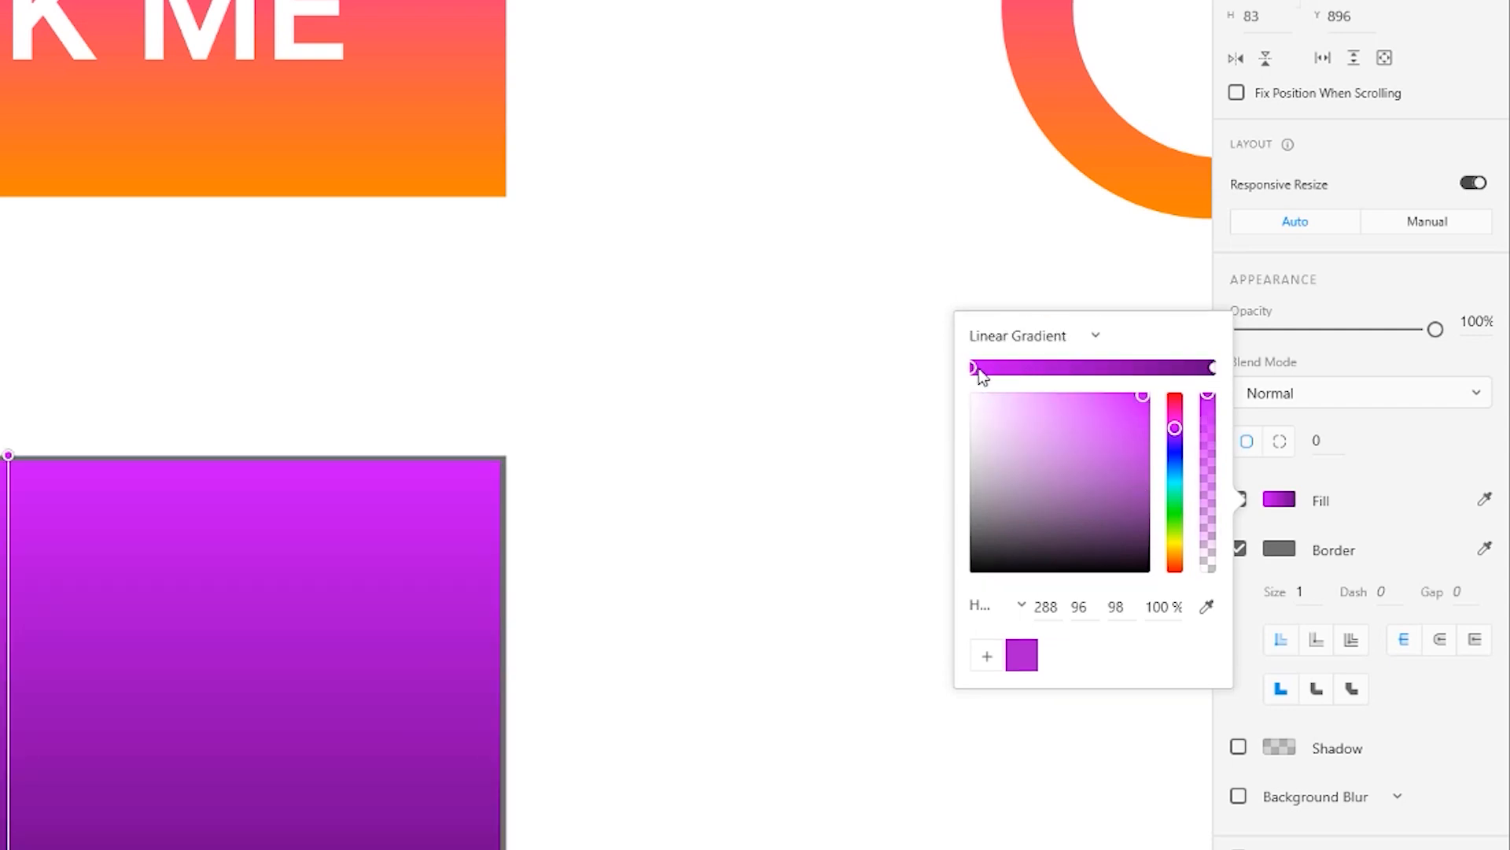
pyautogui.click(1143, 368)
pyautogui.moveTo(1151, 374); pyautogui.dragTo(1117, 374)
pyautogui.moveTo(1173, 426); pyautogui.dragTo(1132, 407)
pyautogui.moveTo(1149, 465); pyautogui.dragTo(1150, 392)
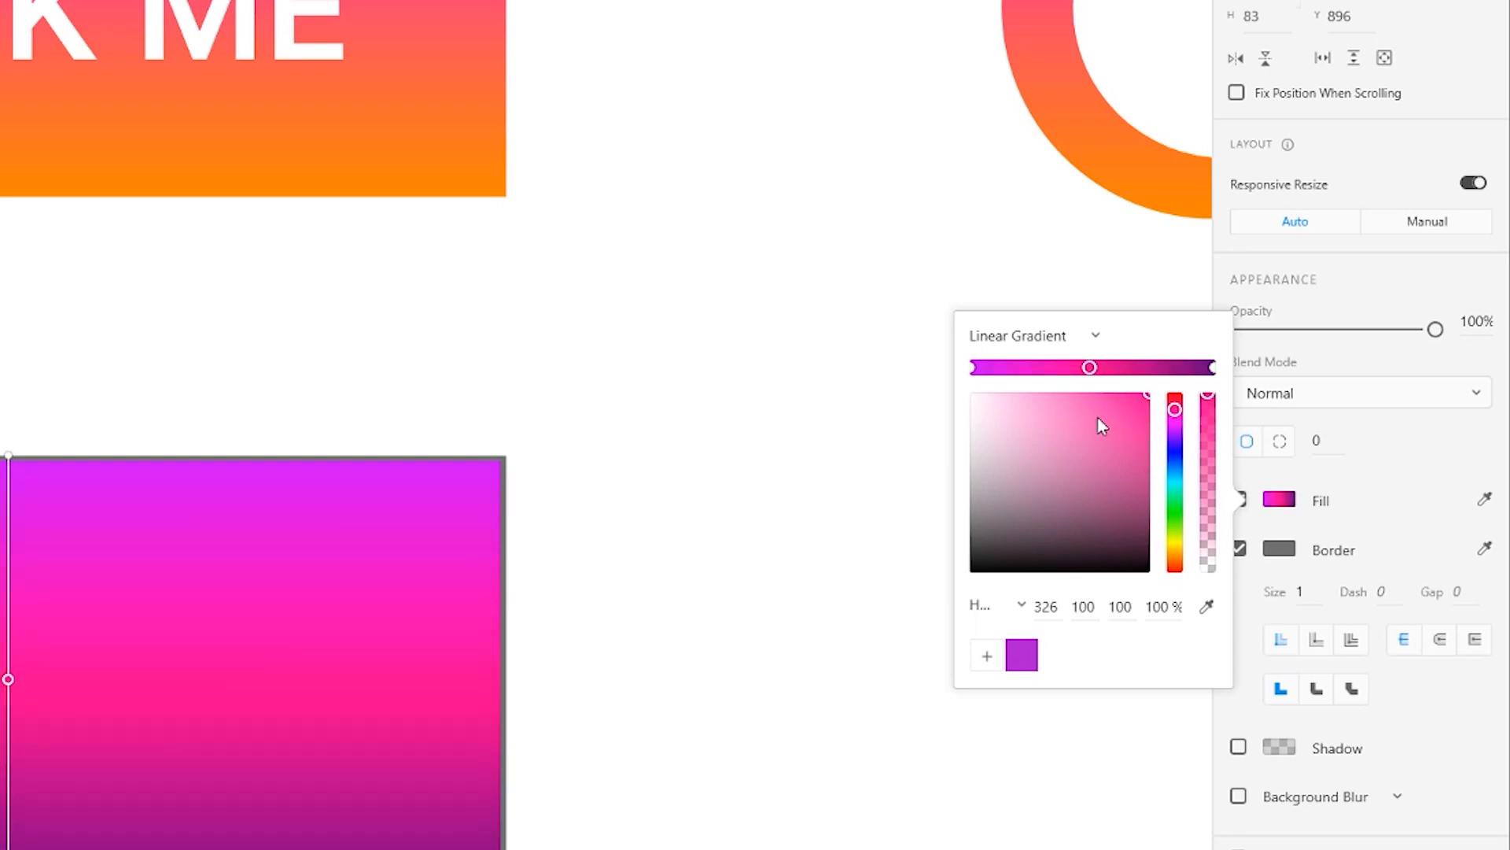
# Step: Set the gradient's end stop to orange, HSB 42, 99, 98, and shift the pink middle stop closer to it
pyautogui.click(1214, 368)
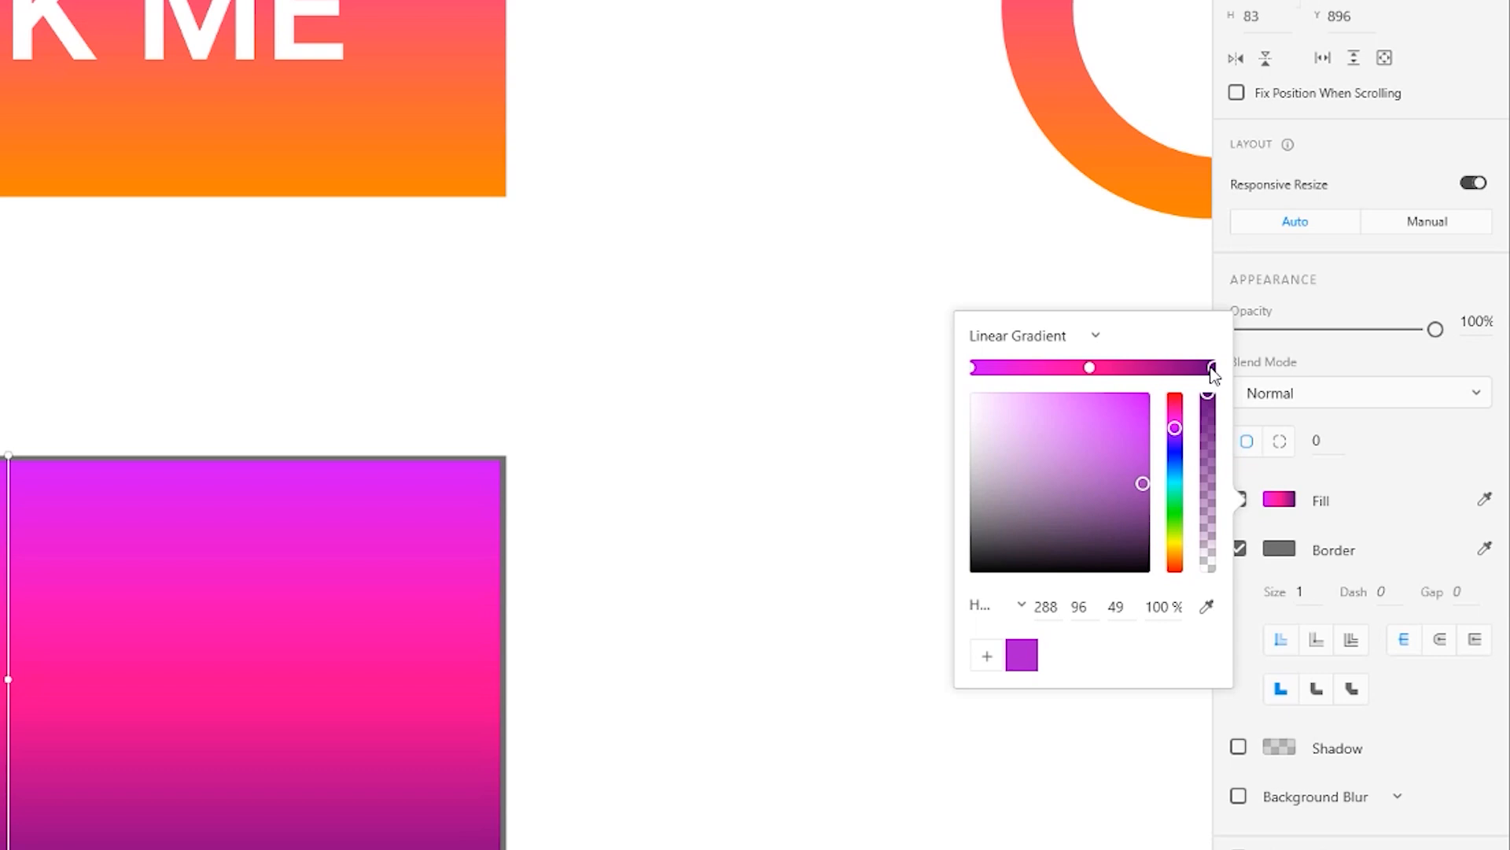
pyautogui.moveTo(1175, 432); pyautogui.dragTo(1178, 536)
pyautogui.moveTo(1142, 483); pyautogui.dragTo(1150, 400)
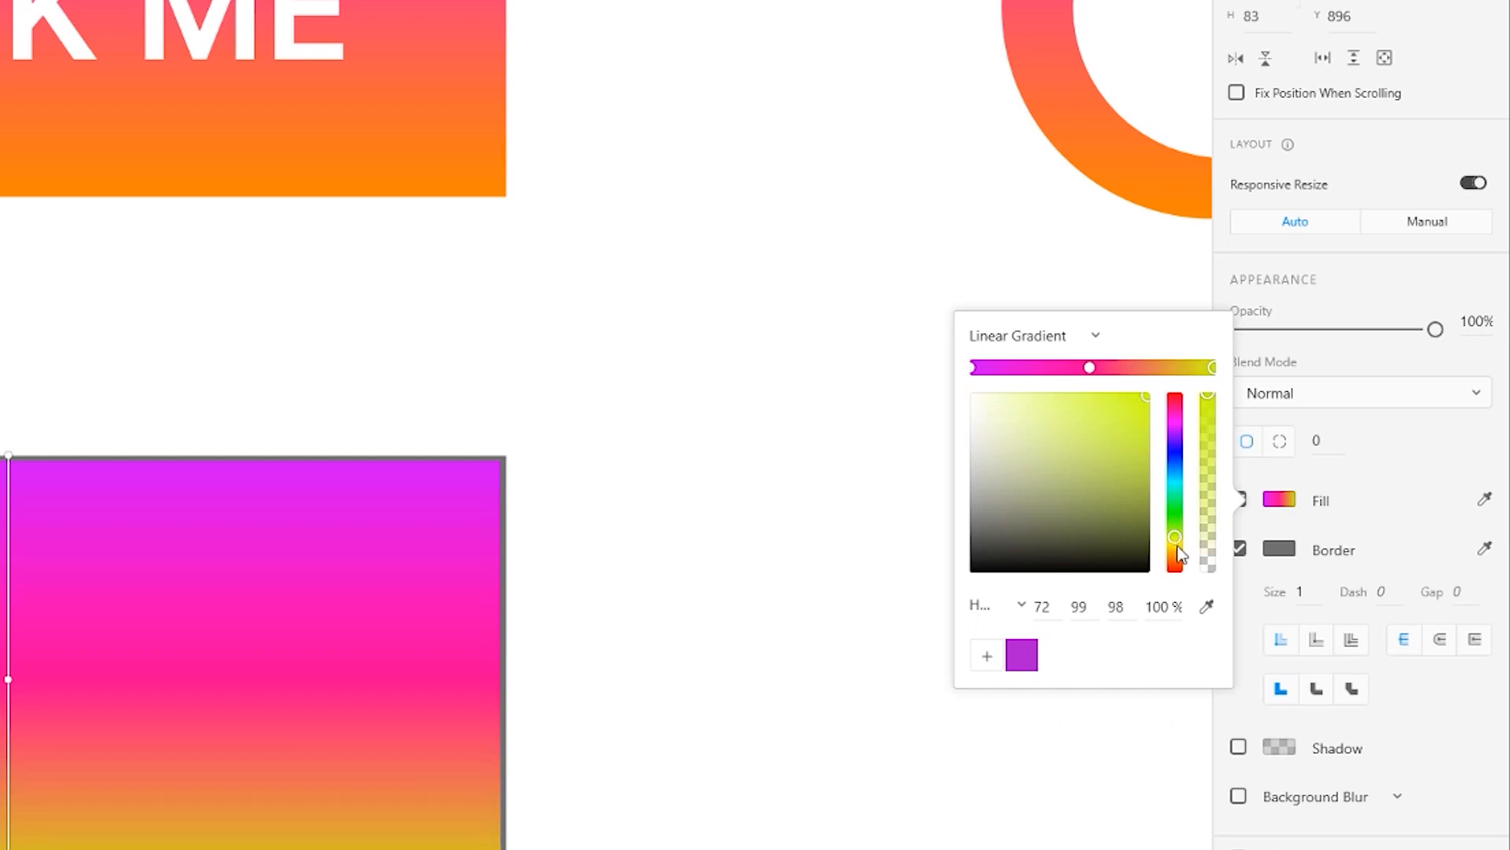
pyautogui.moveTo(1179, 549); pyautogui.dragTo(1176, 551)
pyautogui.moveTo(1090, 371); pyautogui.dragTo(1123, 375)
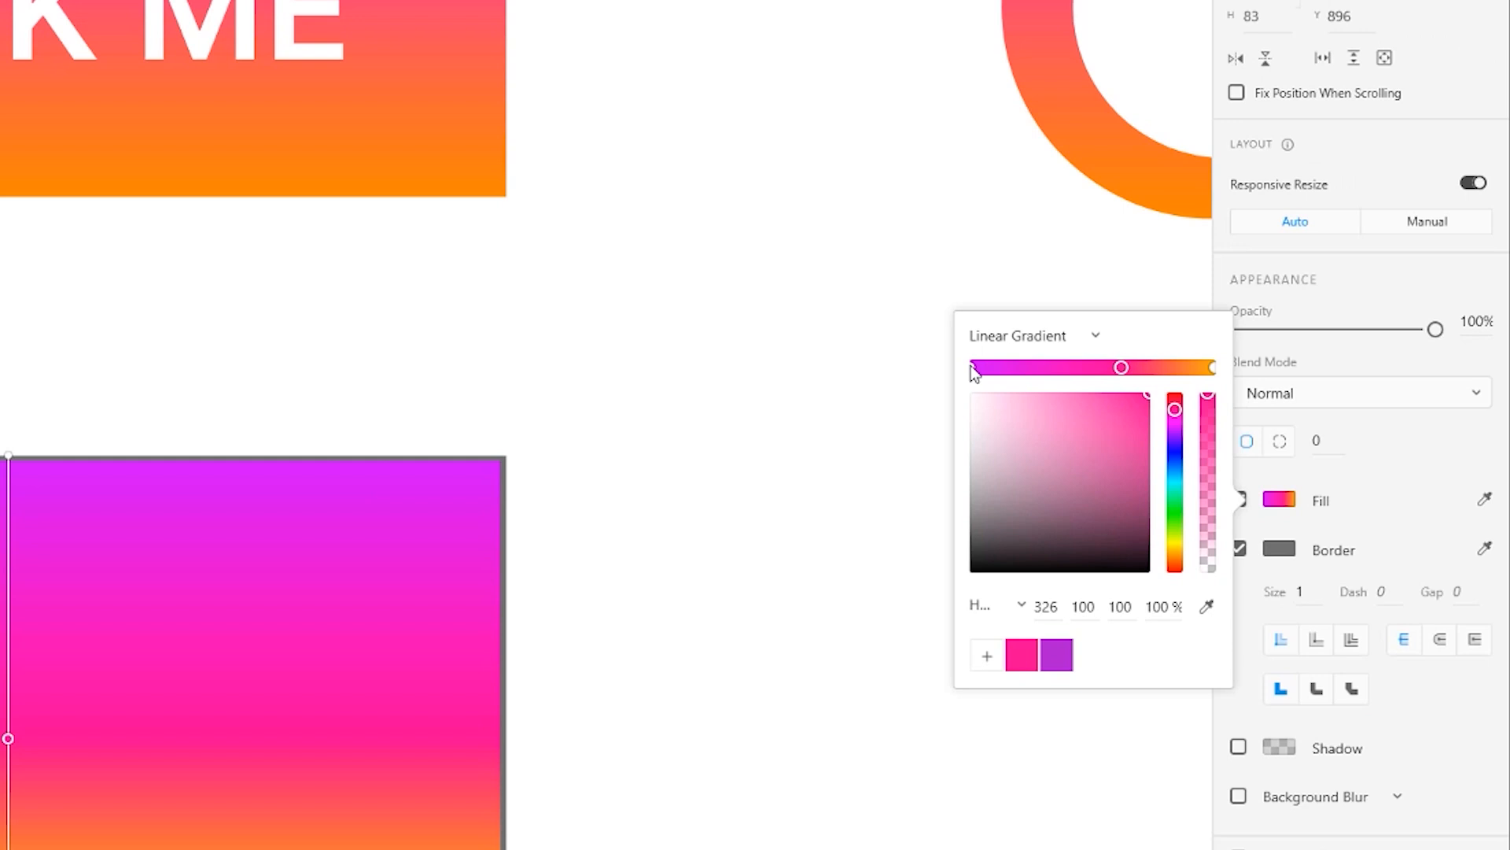
# Step: Save the gradient's purple and orange stop colours as swatches beside the pink one and close the colour picker
pyautogui.click(973, 368)
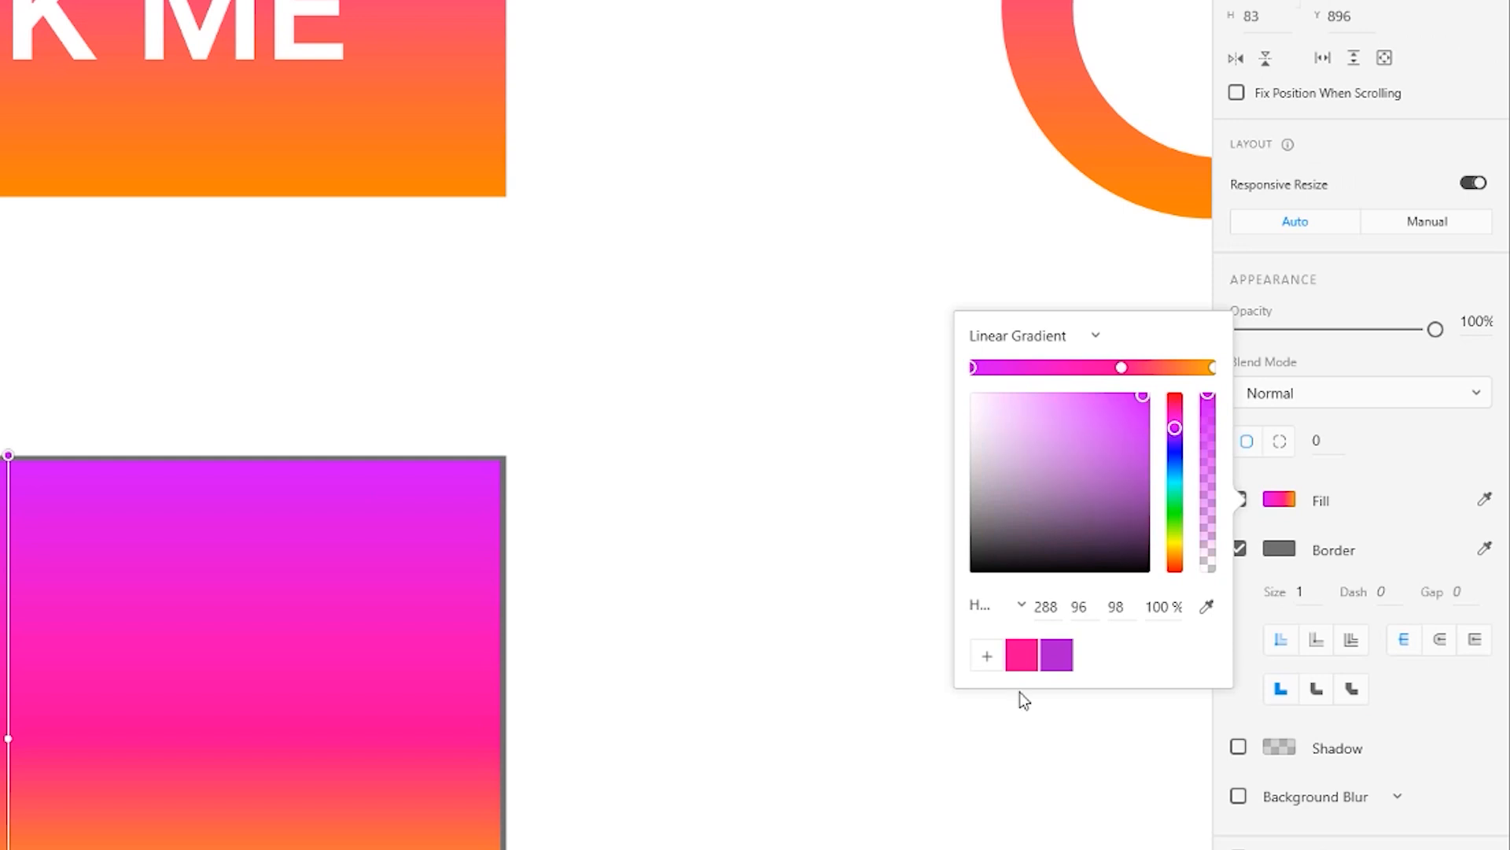
pyautogui.click(987, 657)
pyautogui.click(1213, 367)
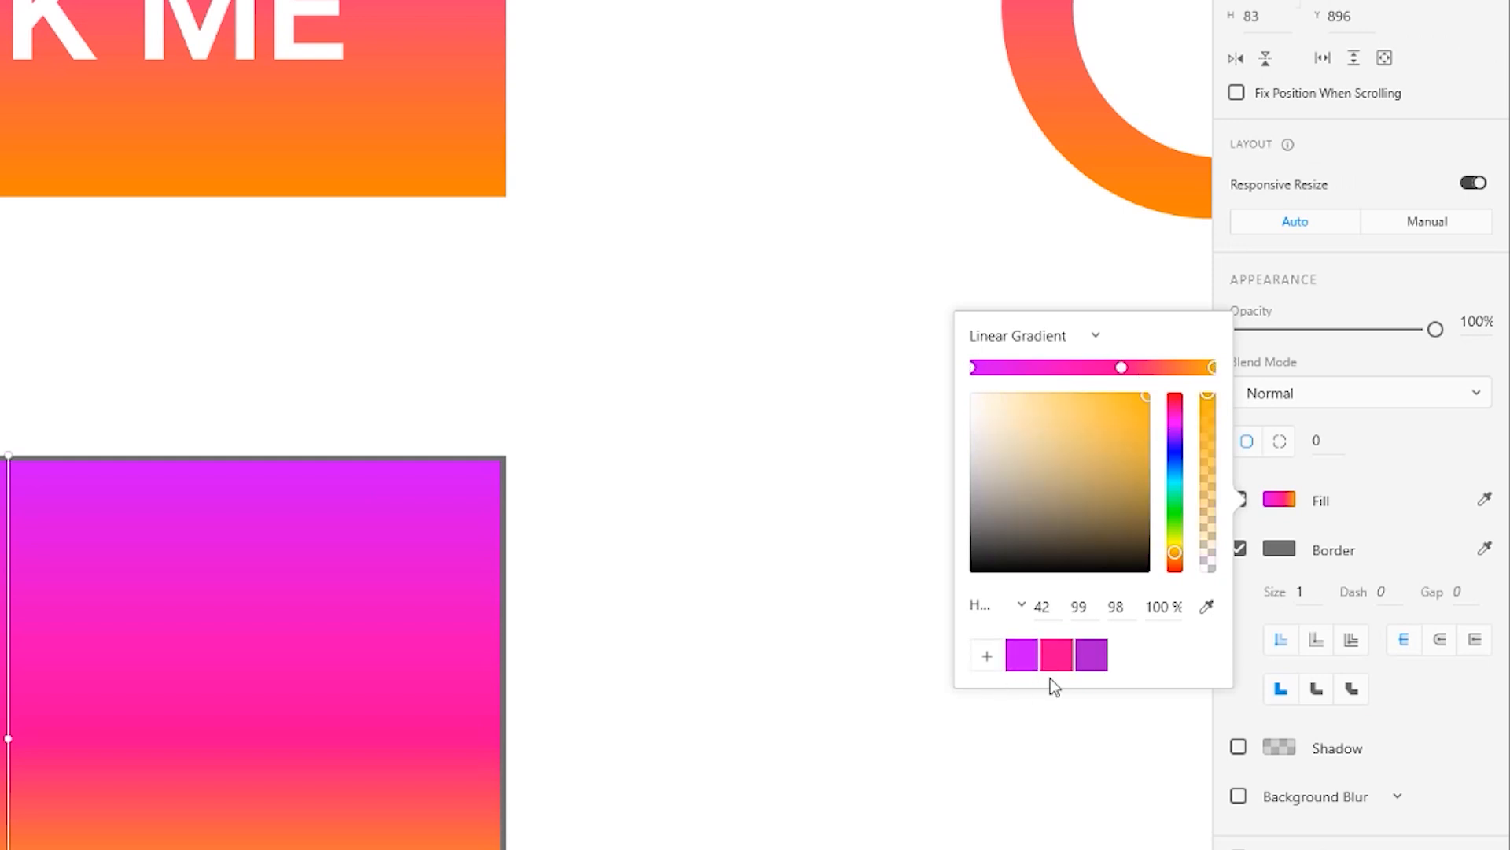
pyautogui.click(1121, 367)
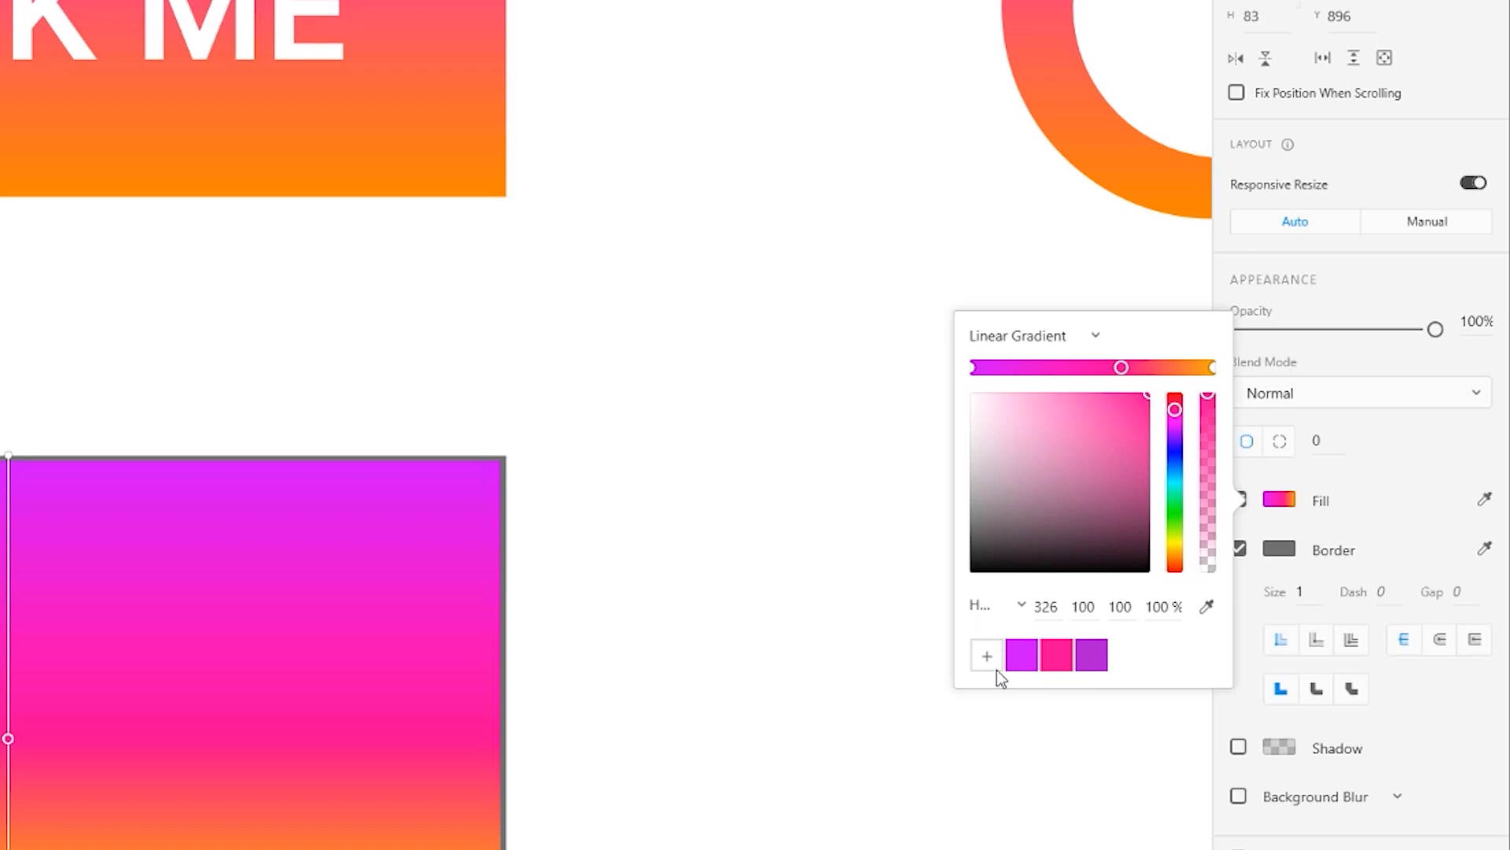
pyautogui.click(1212, 367)
pyautogui.click(987, 657)
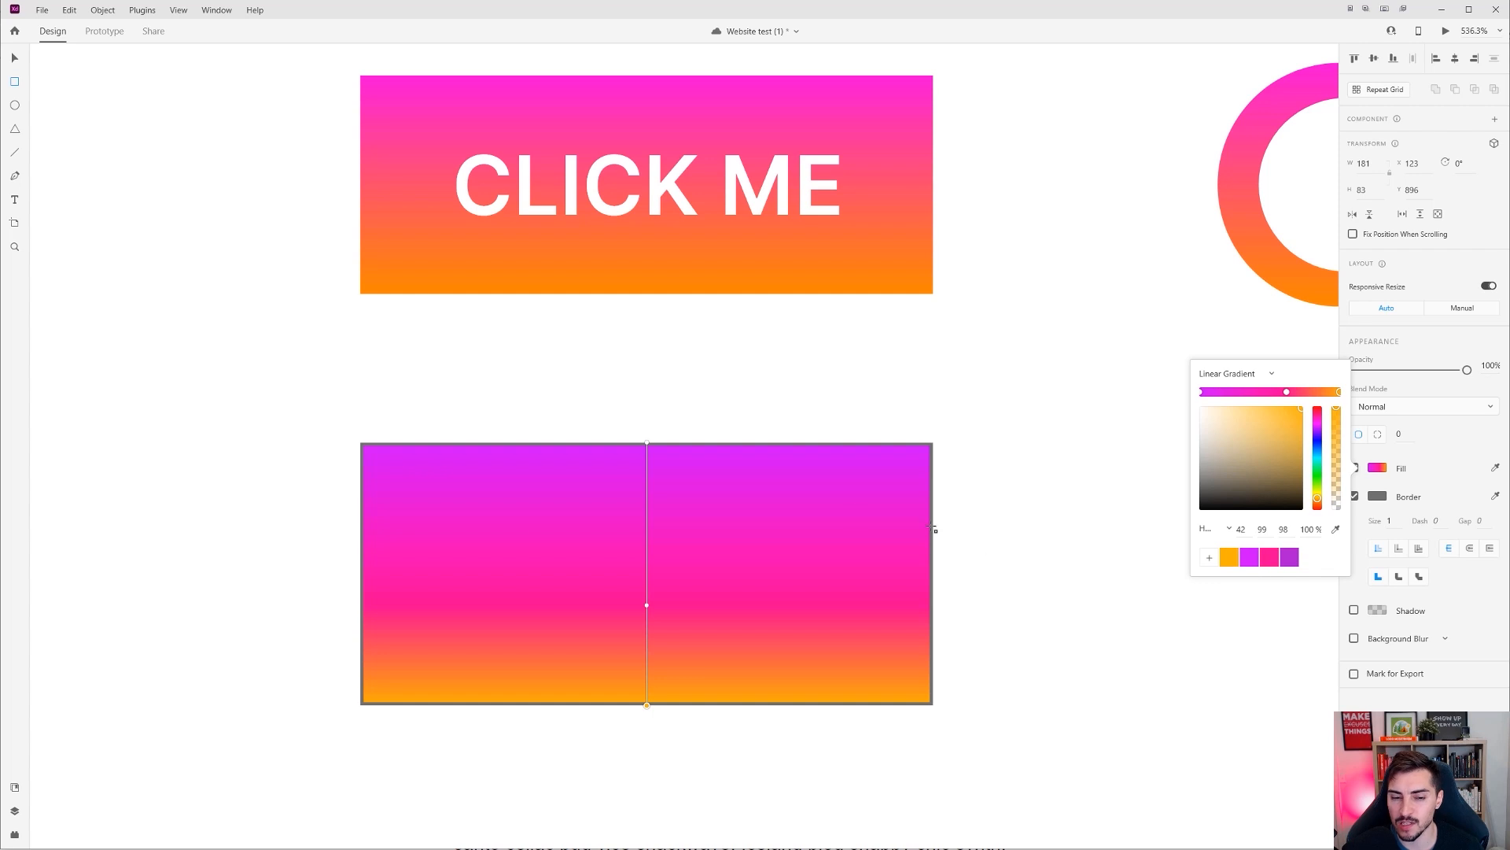
pyautogui.click(1379, 467)
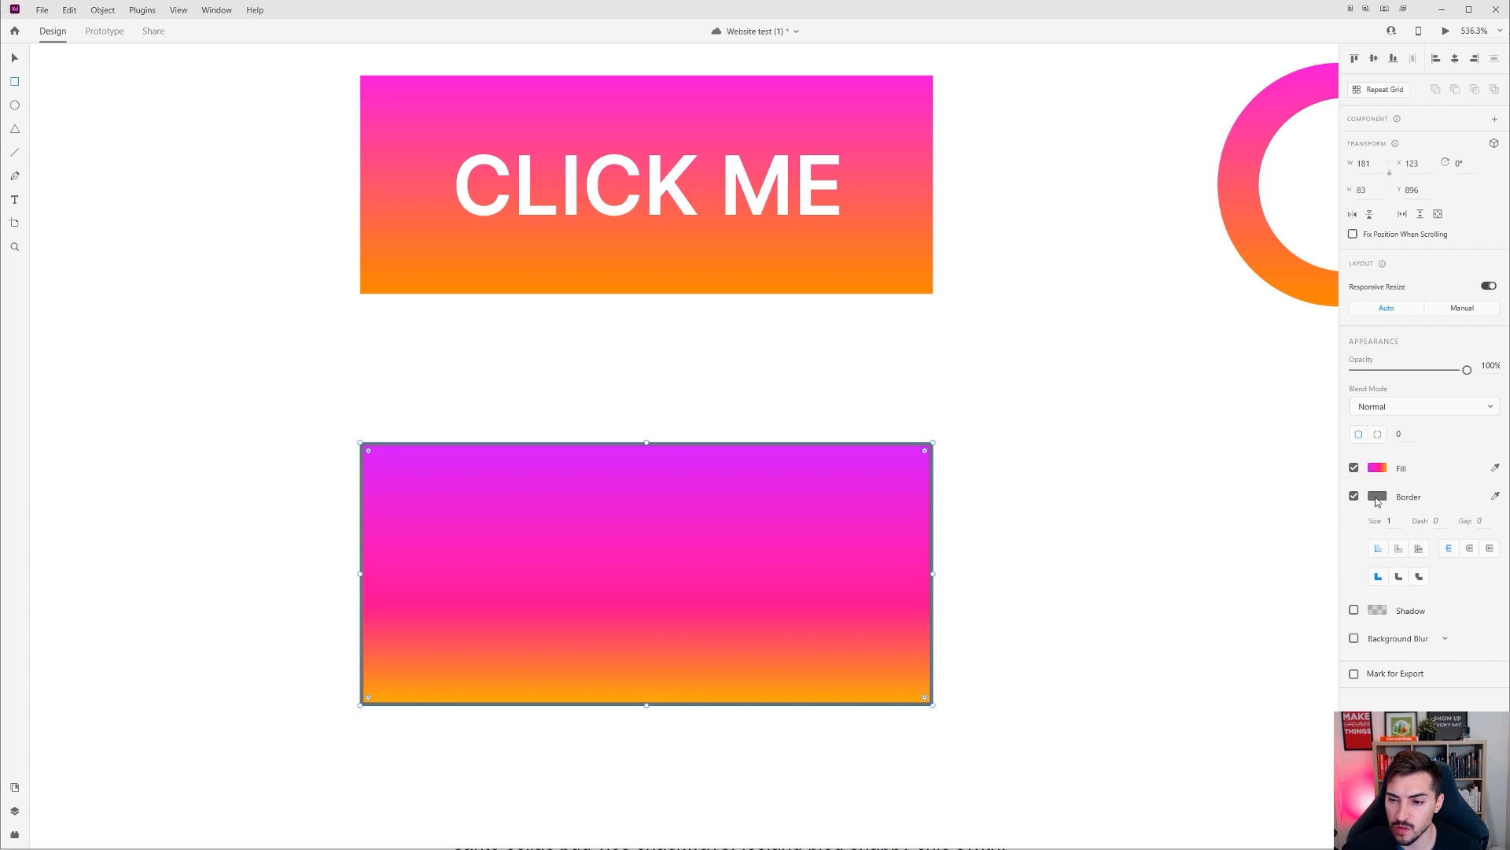
# Step: Turn off the gradient rectangle's border while keeping its fill enabled, and deselect it
pyautogui.click(1354, 496)
pyautogui.click(1354, 496)
pyautogui.click(1354, 497)
pyautogui.click(1354, 468)
pyautogui.click(1354, 468)
pyautogui.click(765, 501)
# Step: Add the text "BUTTON" on top of the gradient rectangle
pyautogui.press('t')
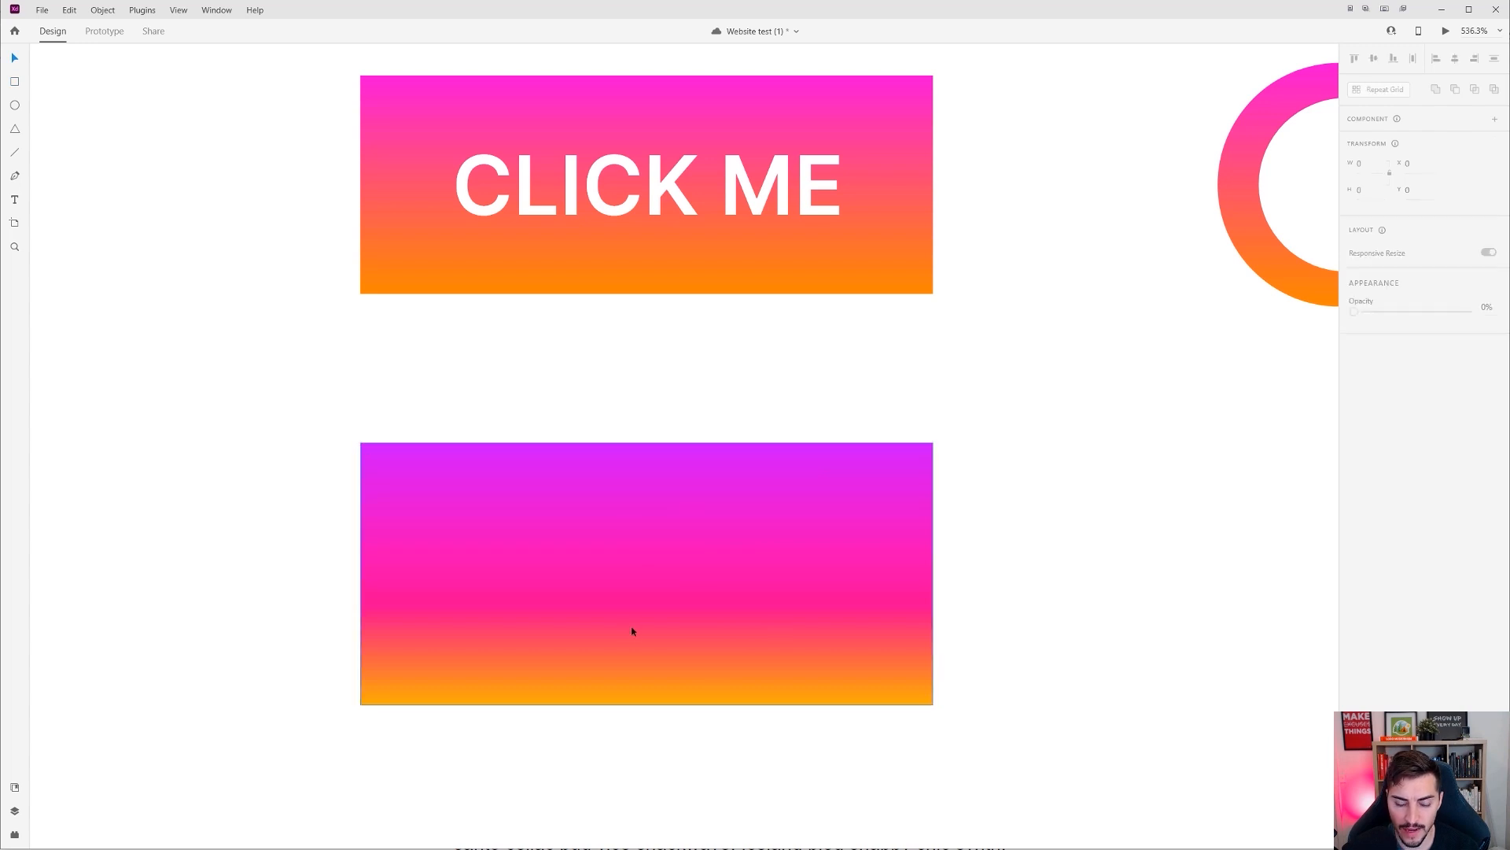
pyautogui.click(503, 580)
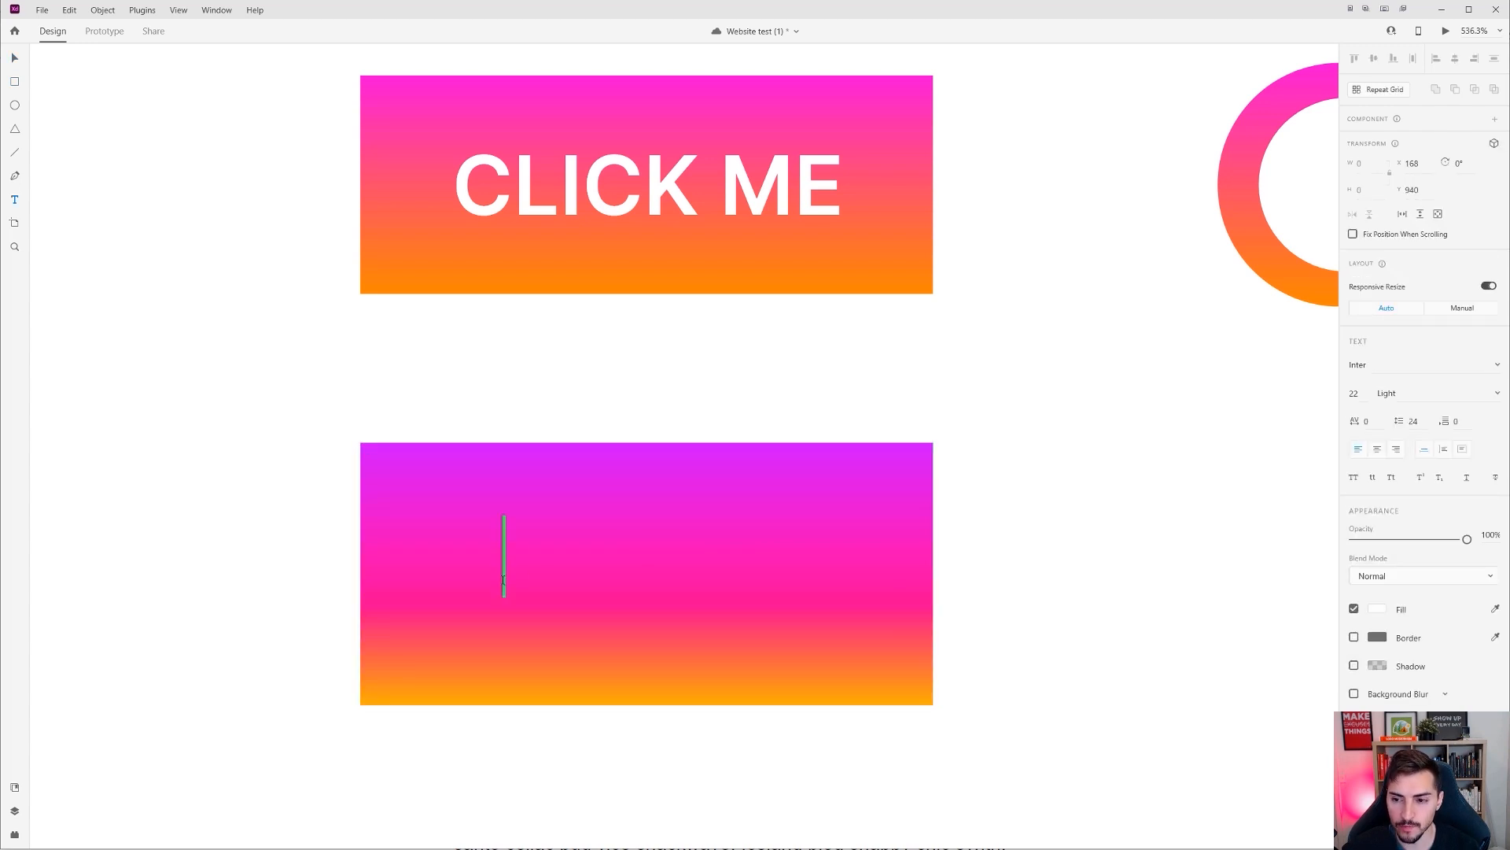
pyautogui.write('C')
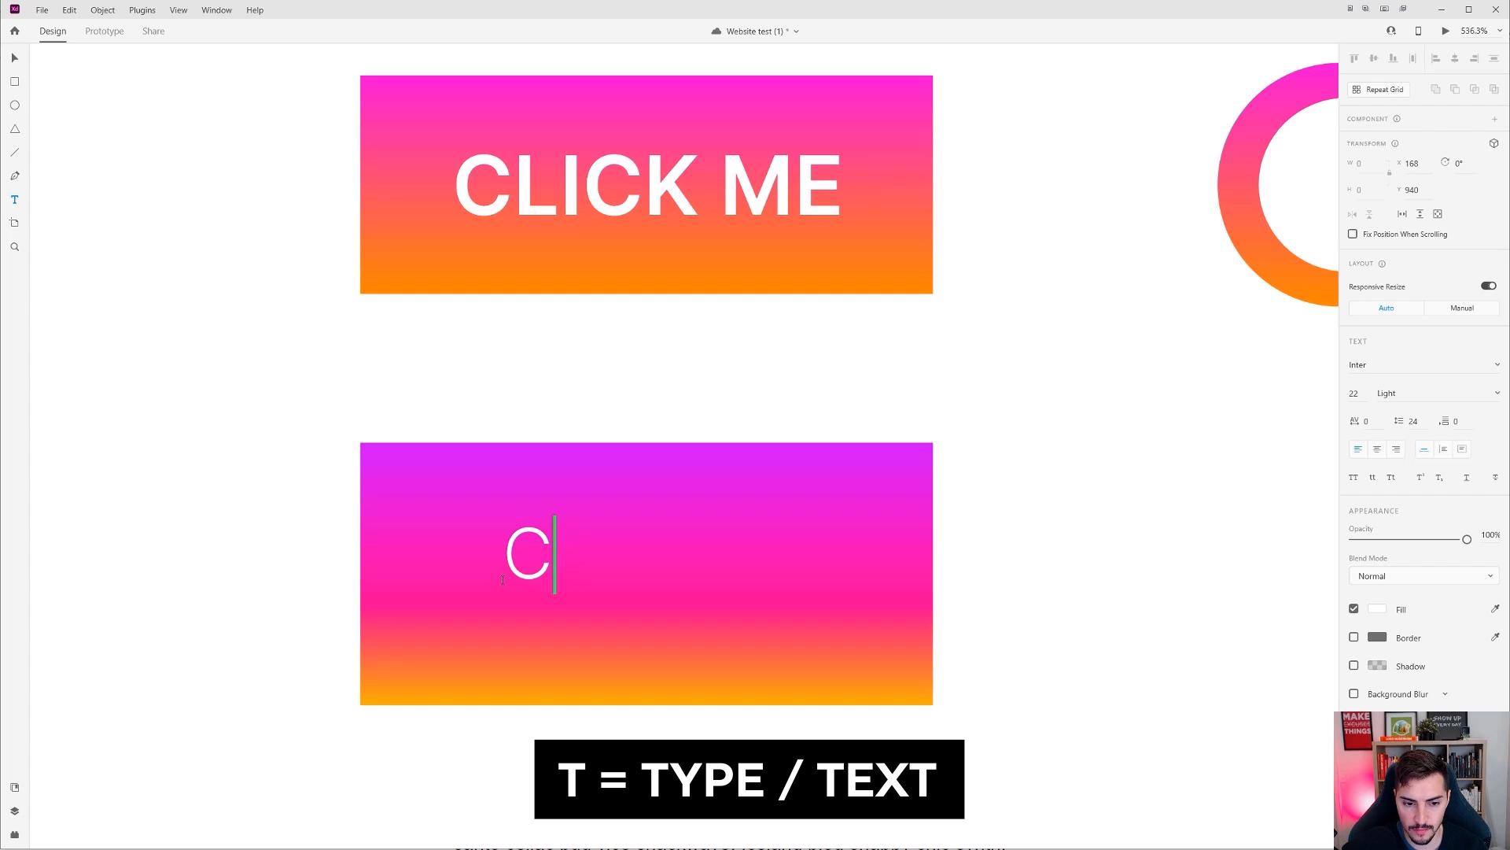
pyautogui.press('BackSpace')
pyautogui.write('BUTTON')
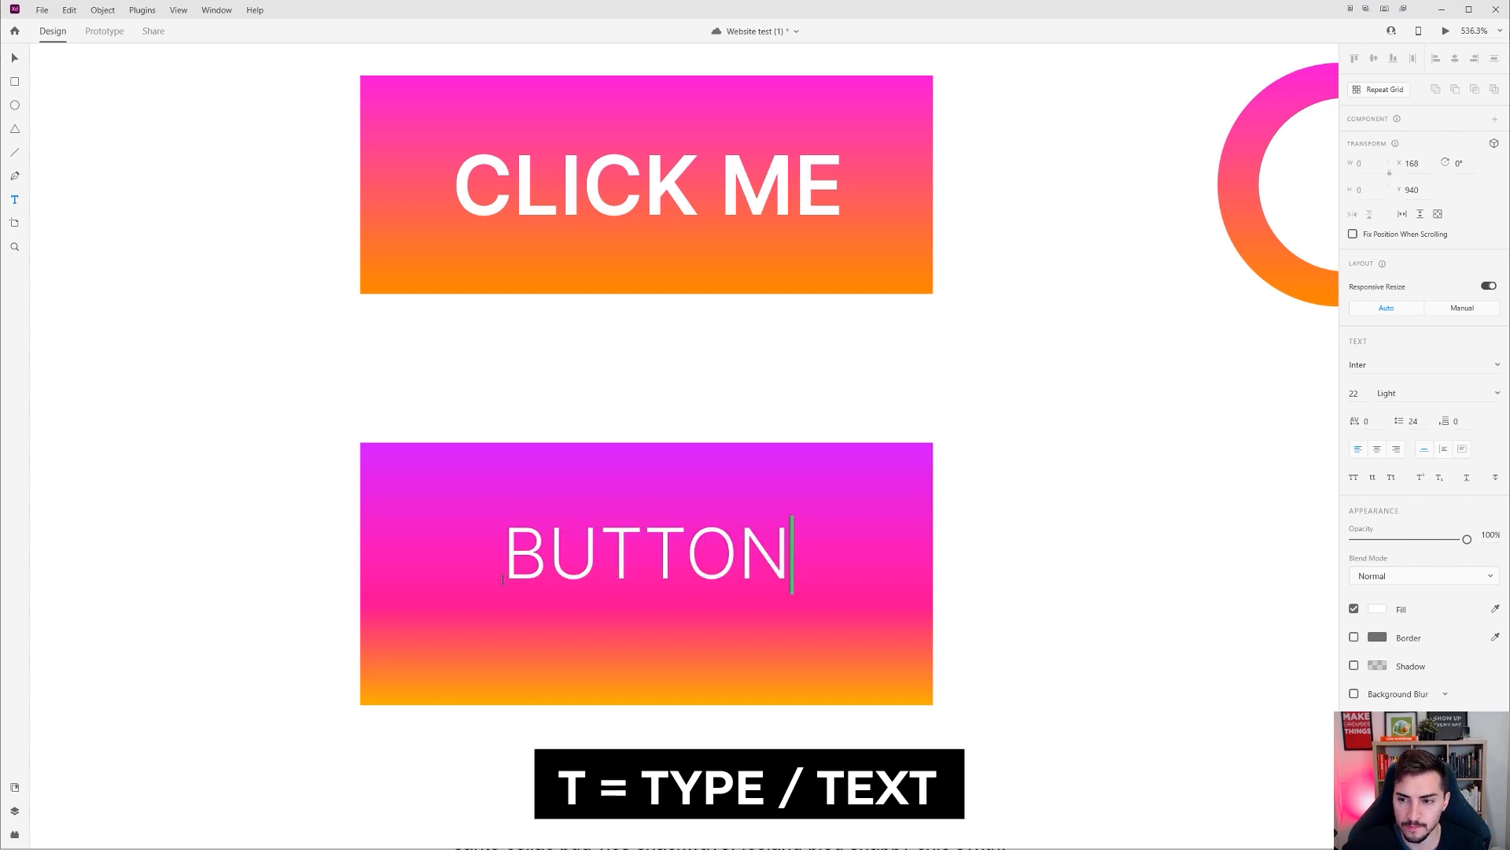
# Step: Set the "BUTTON" text's font weight to Medium
pyautogui.hotkey('ctrl', 'a')
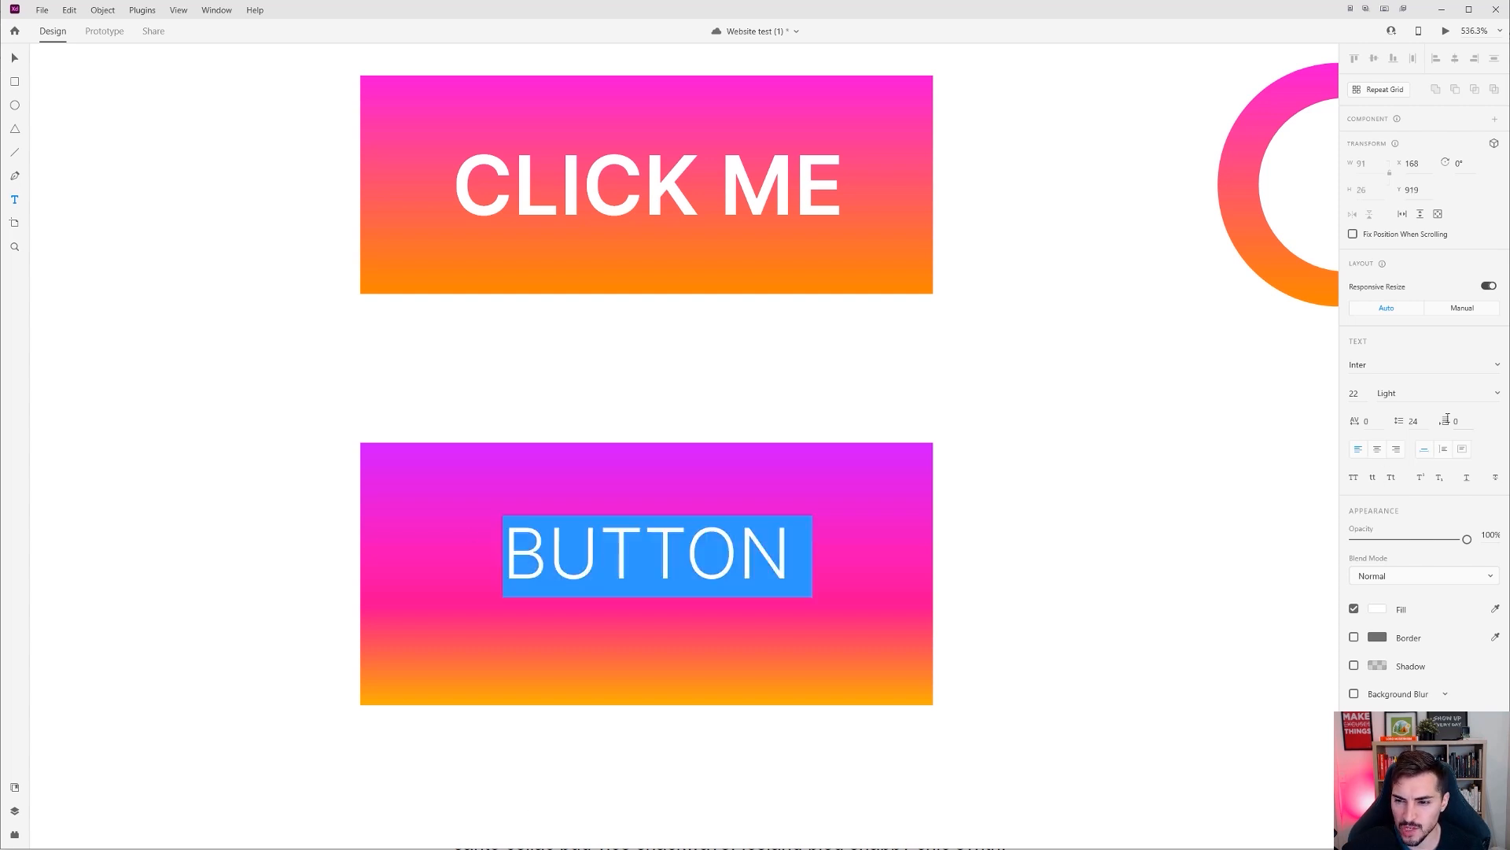
pyautogui.click(1498, 396)
pyautogui.scroll(-1, 1452, 427)
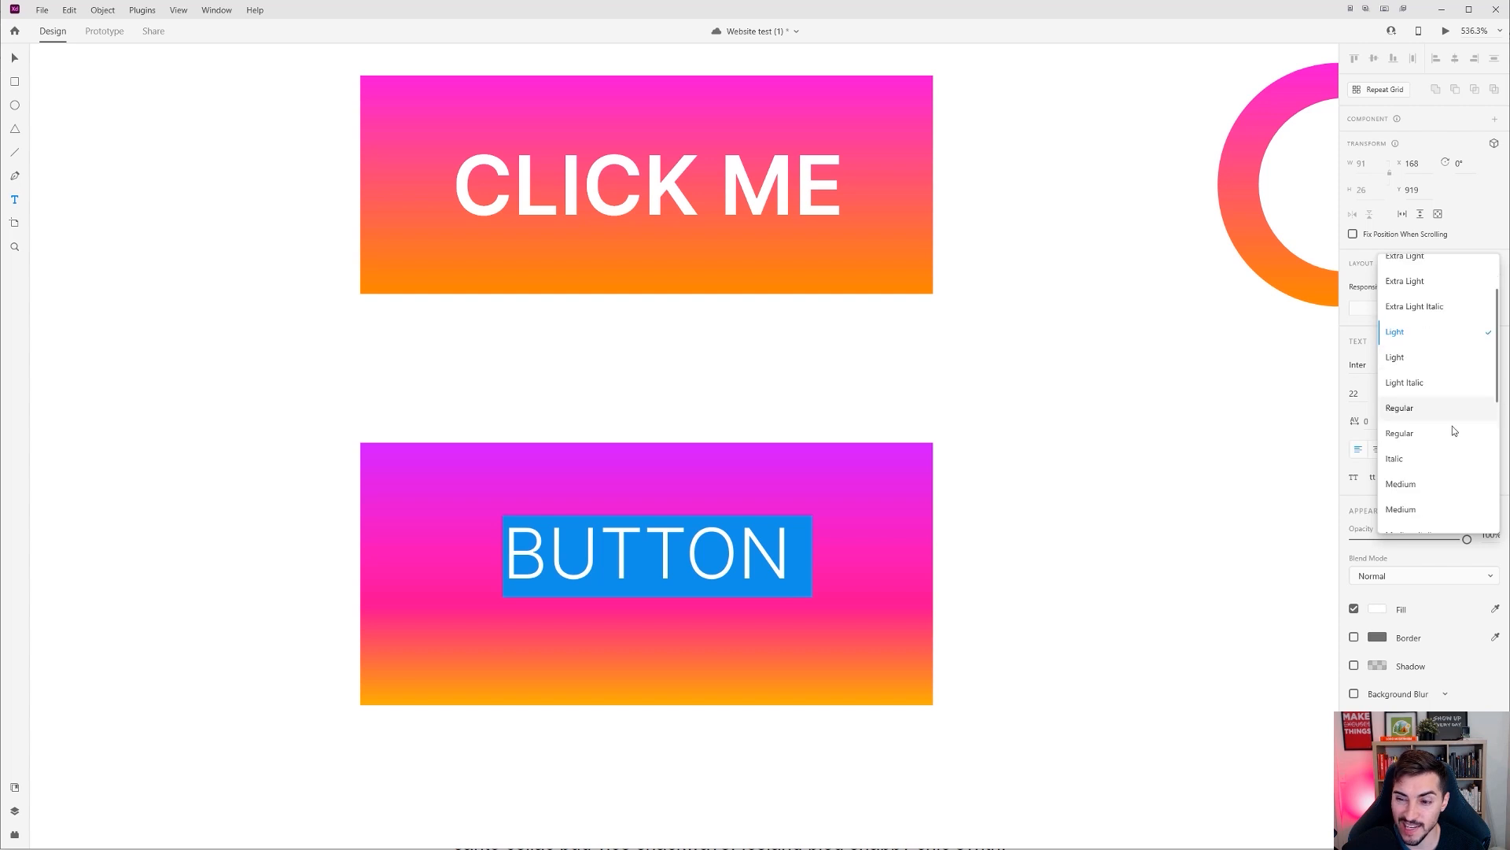
pyautogui.click(1417, 489)
pyautogui.click(715, 544)
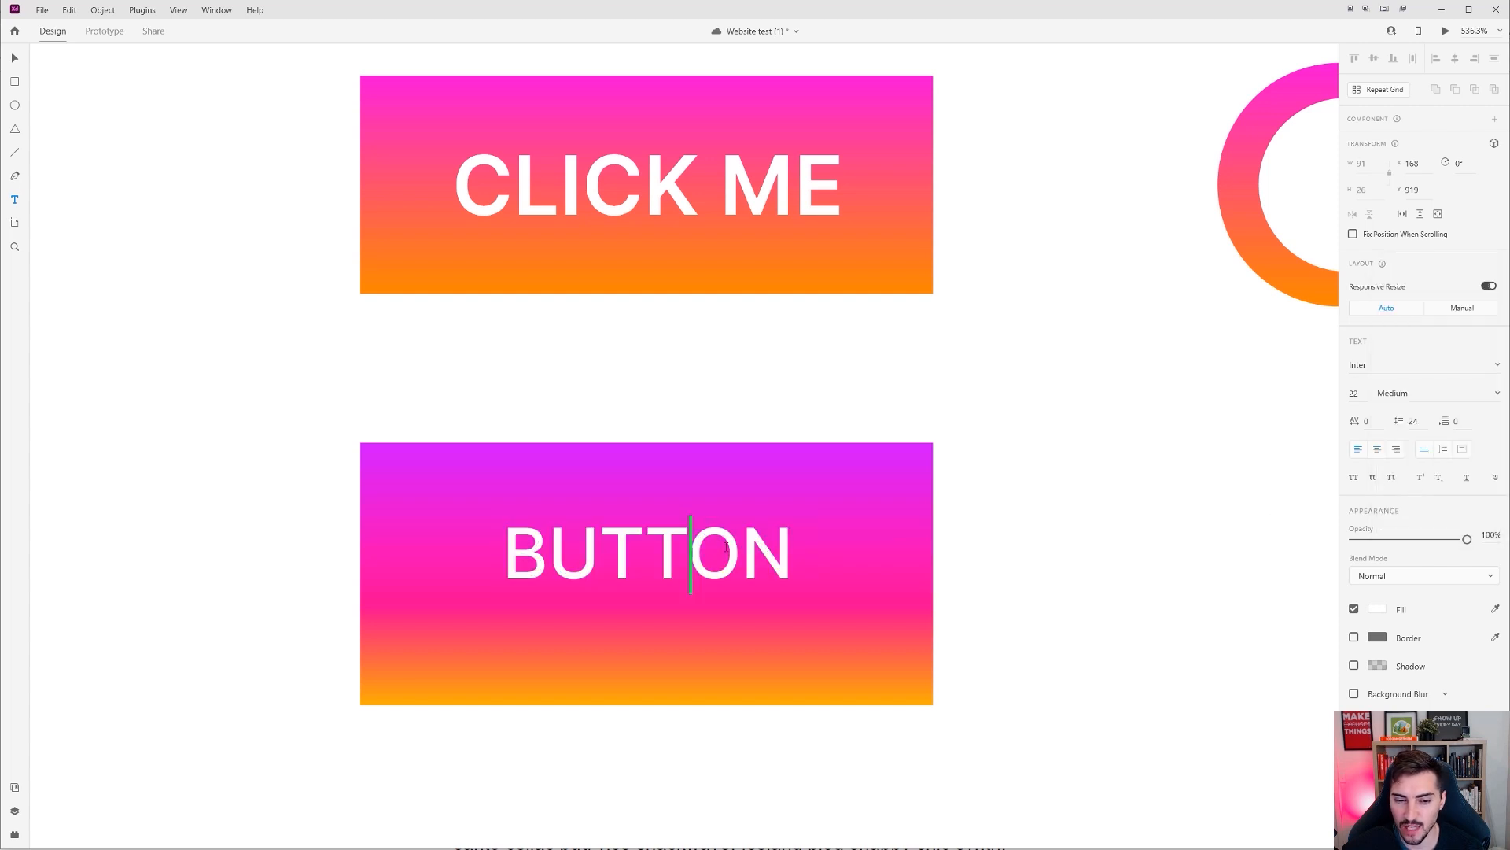
# Step: Set the "BUTTON" text's font weight to Semi Bold
pyautogui.doubleClick(745, 550)
pyautogui.click(1494, 396)
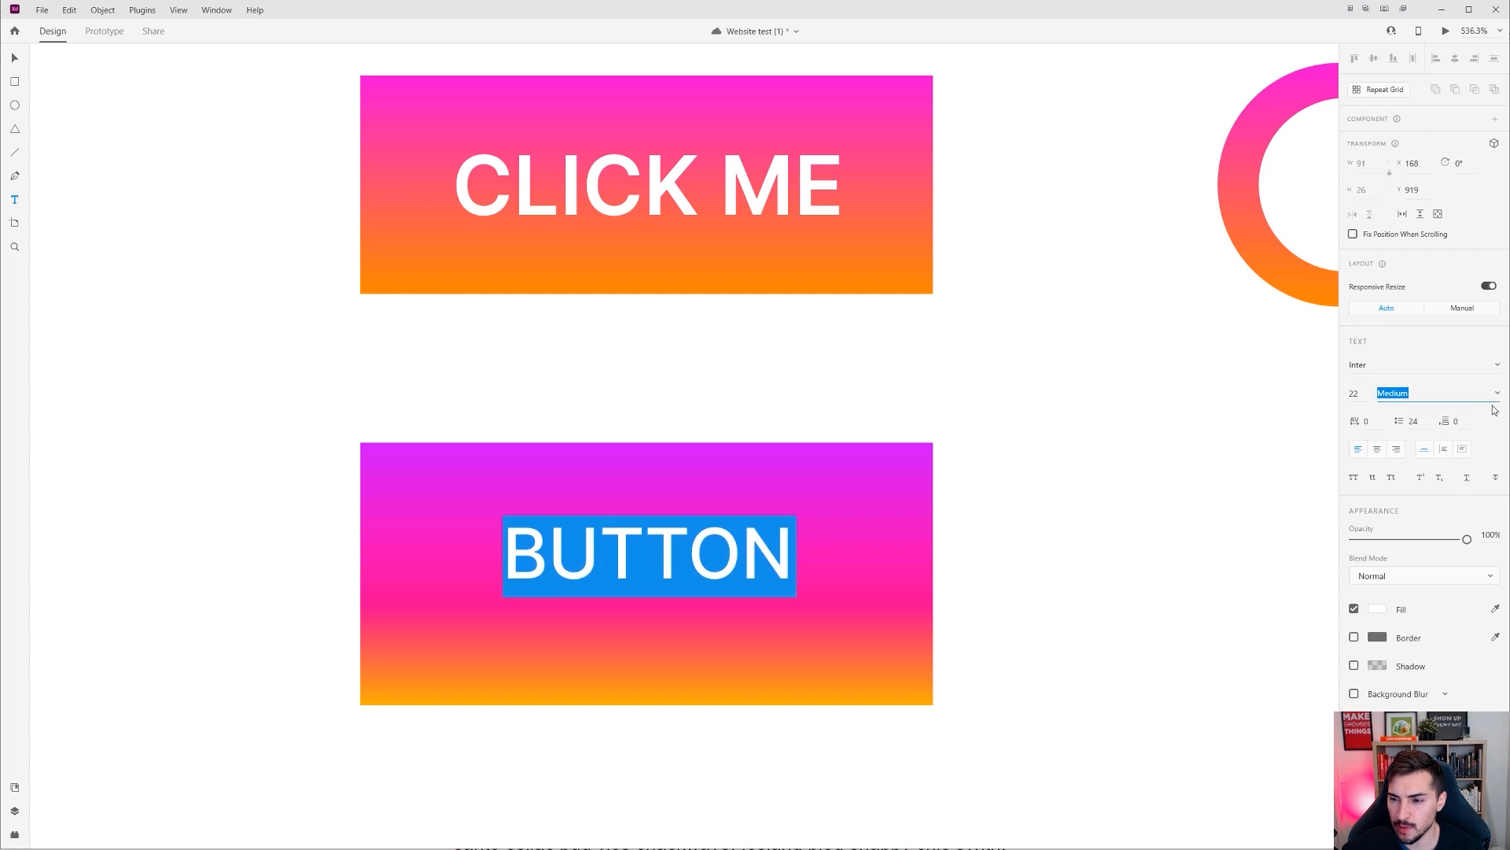
pyautogui.click(1404, 518)
pyautogui.click(756, 544)
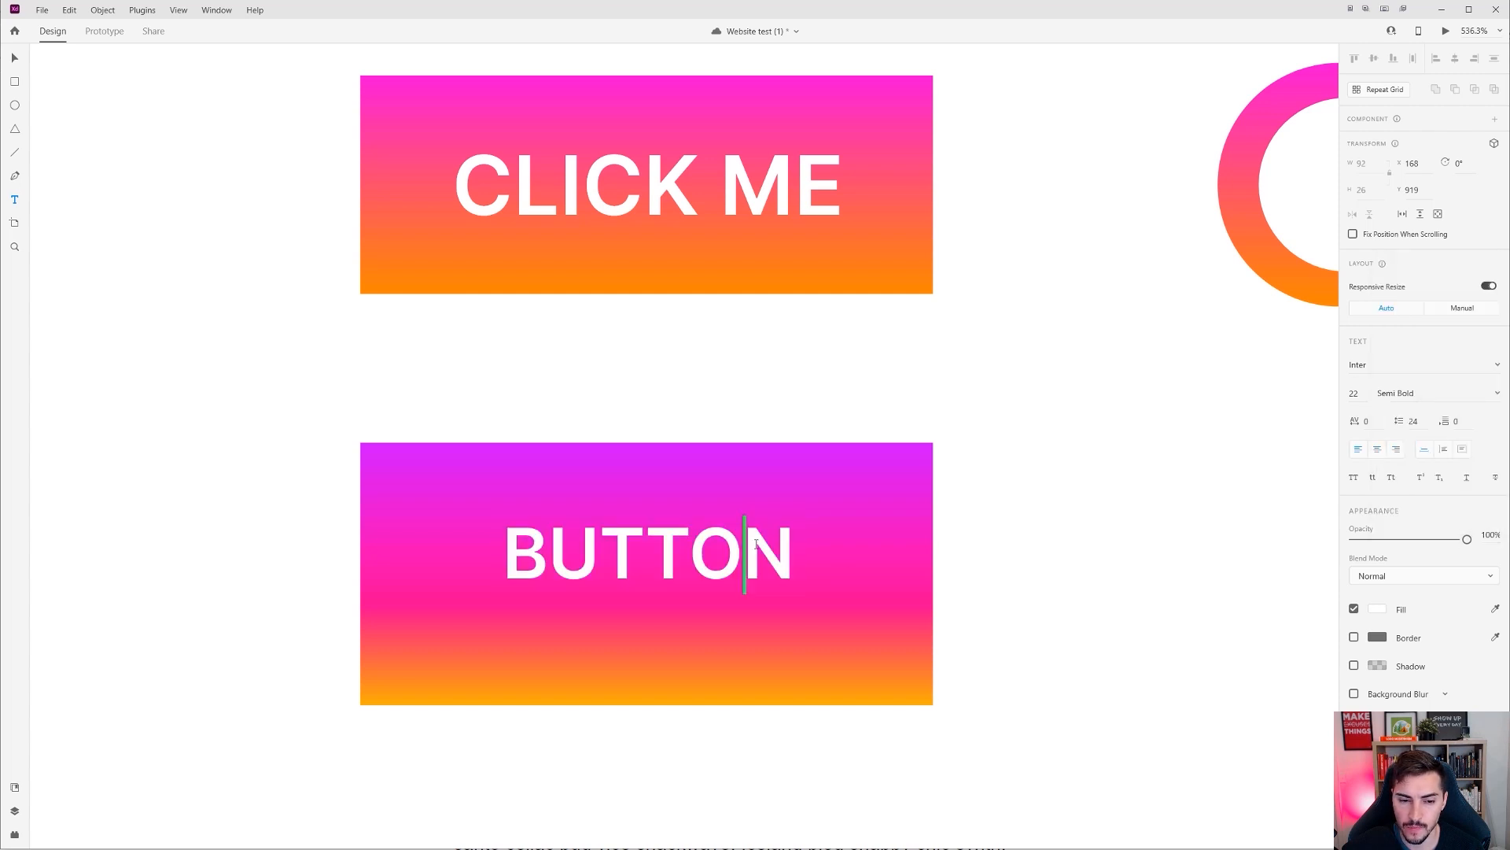
# Step: Enlarge the "BUTTON" text to about the "CLICK ME" label's letter height and centre it on the gradient rectangle
pyautogui.click(16, 61)
pyautogui.moveTo(669, 557); pyautogui.dragTo(668, 572)
pyautogui.click(644, 618)
pyautogui.press('Down')
pyautogui.click(648, 608)
pyautogui.hotkey('ctrl', 'z')
pyautogui.click(650, 606)
pyautogui.moveTo(651, 617); pyautogui.dragTo(651, 593)
pyautogui.click(1018, 486)
# Step: Group the gradient rectangle and its "BUTTON" text into one object
pyautogui.scroll(-3, 1007, 495)
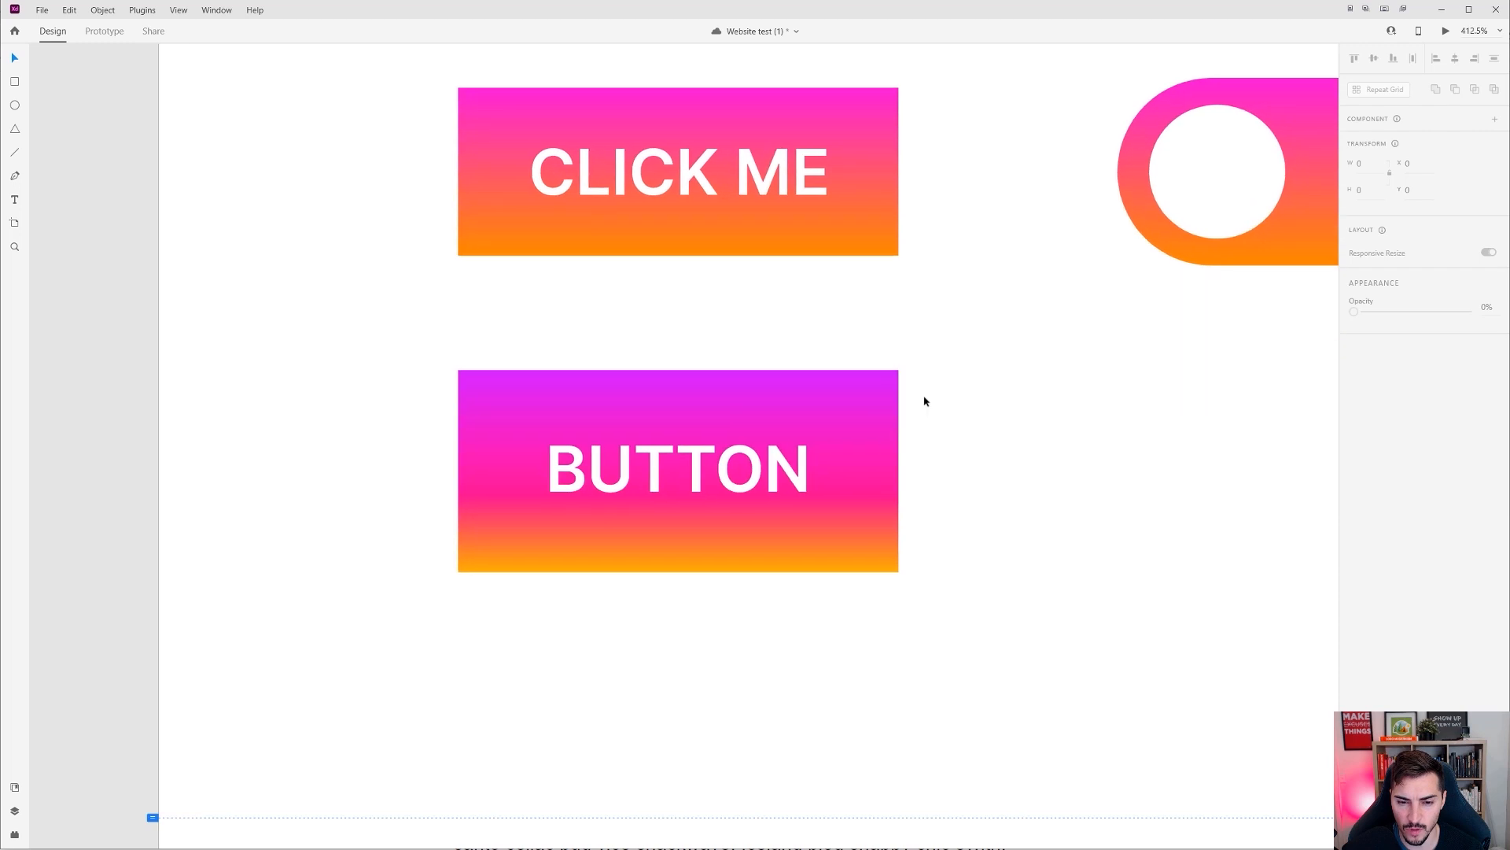
pyautogui.scroll(3, 938, 354)
pyautogui.hscroll(-1, 967, 350)
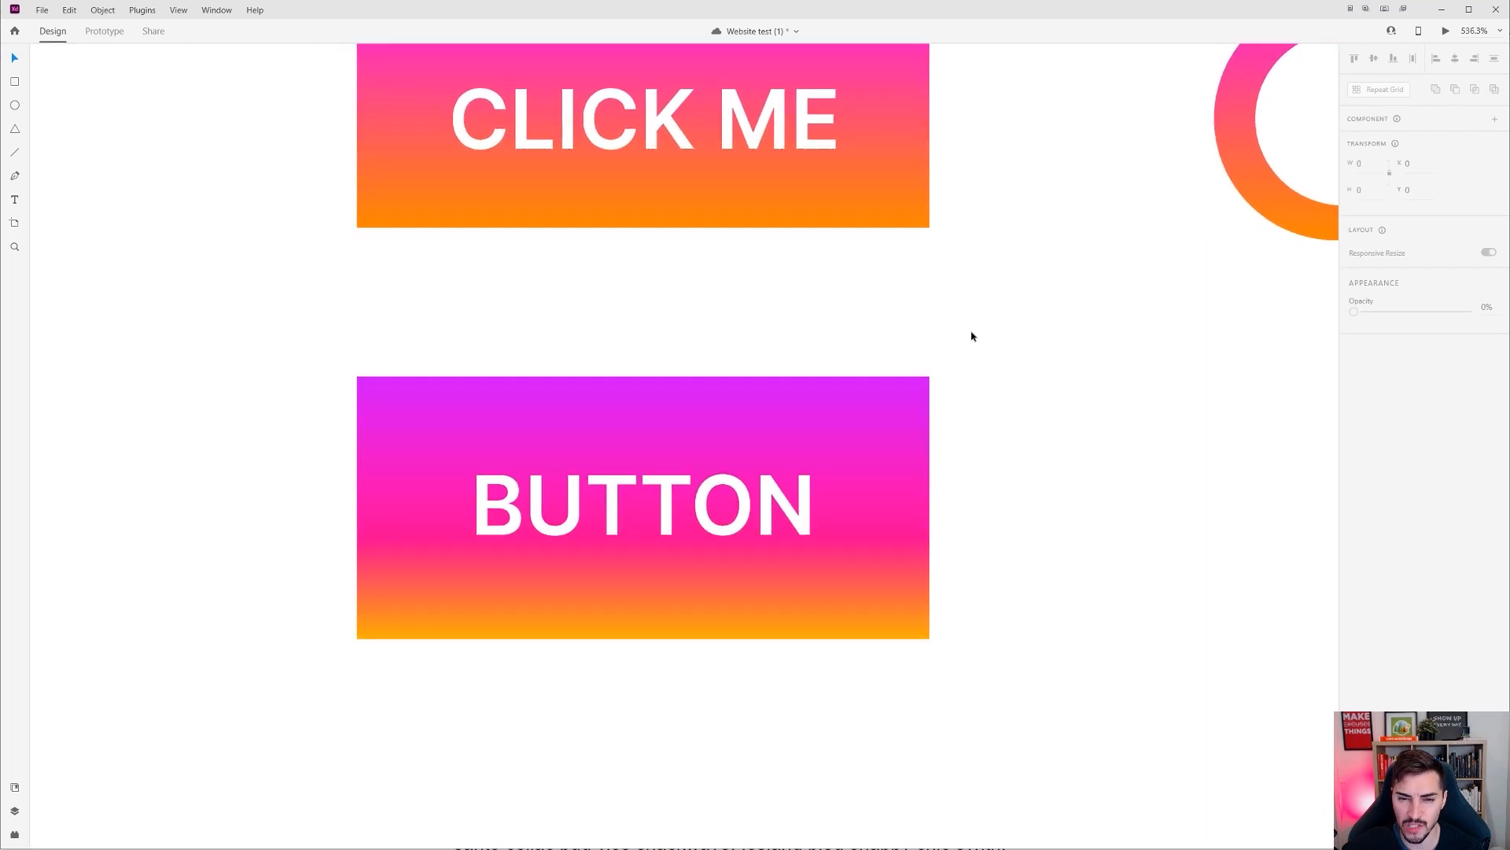
pyautogui.click(894, 384)
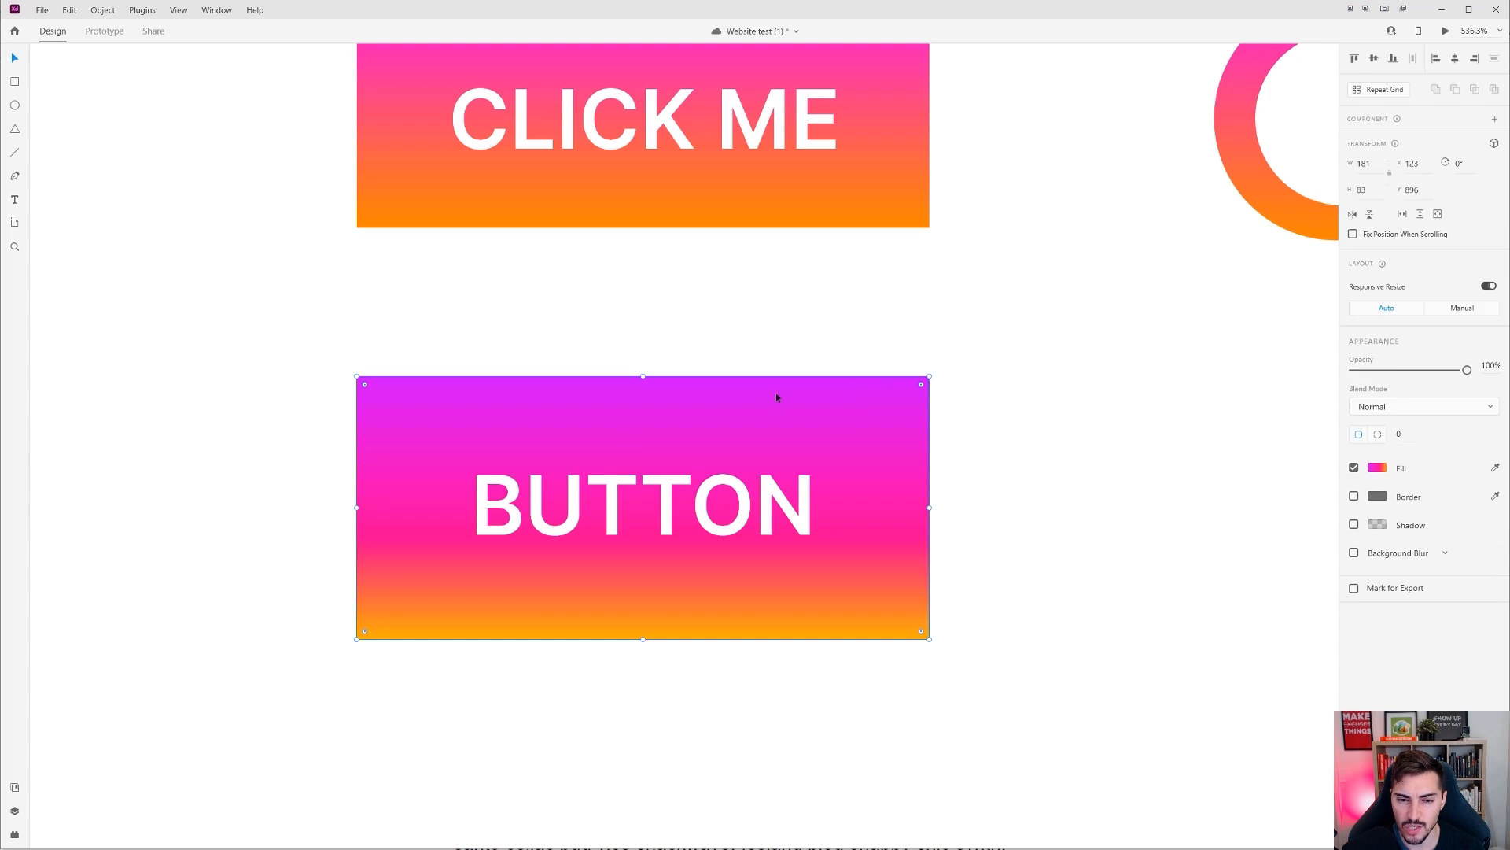
pyautogui.moveTo(983, 338); pyautogui.dragTo(339, 697)
pyautogui.moveTo(1039, 340); pyautogui.dragTo(361, 702)
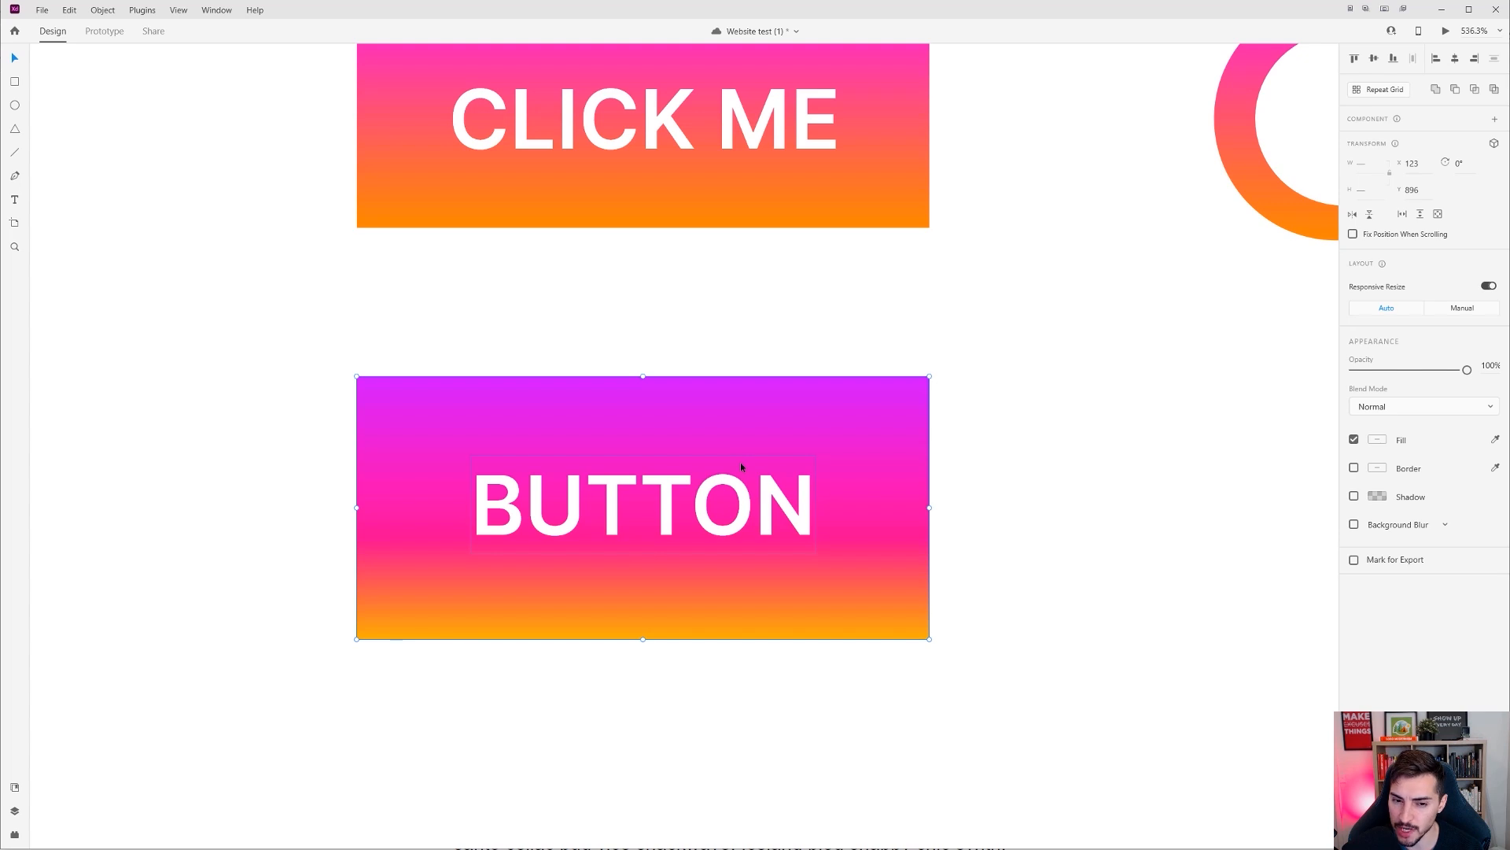
pyautogui.hotkey('ctrl', 'g')
# Step: Move the grouped button sideways as a test and undo the move
pyautogui.click(947, 522)
pyautogui.moveTo(909, 590); pyautogui.dragTo(1141, 585)
pyautogui.hotkey('ctrl', 'z')
pyautogui.click(951, 378)
# Step: Examine the sample gradient toggle switch beside the "CLICK ME" button
pyautogui.moveTo(776, 466); pyautogui.dragTo(977, 580)
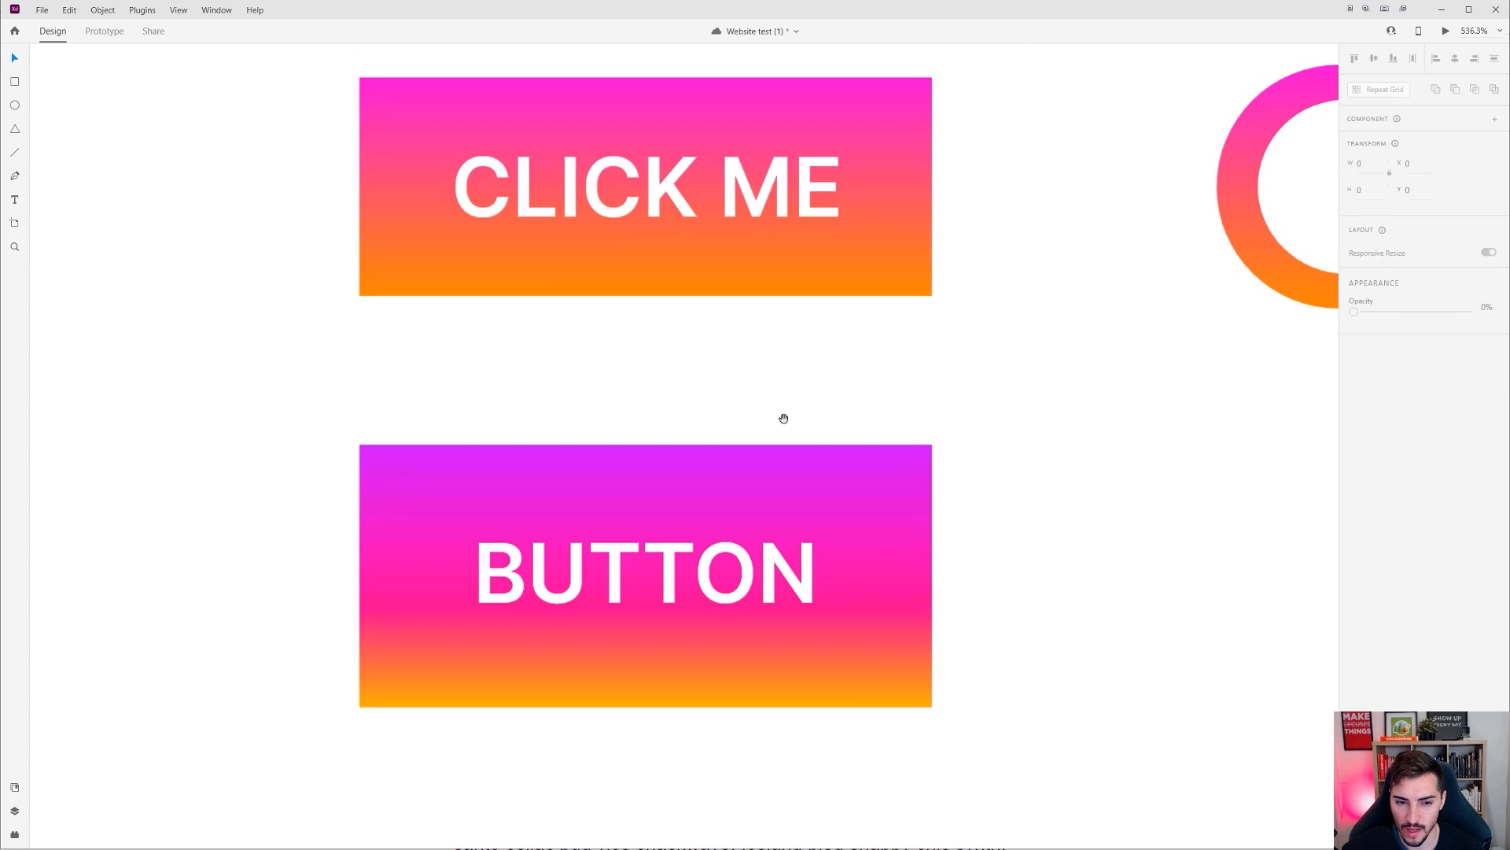
pyautogui.scroll(-1, 740, 441)
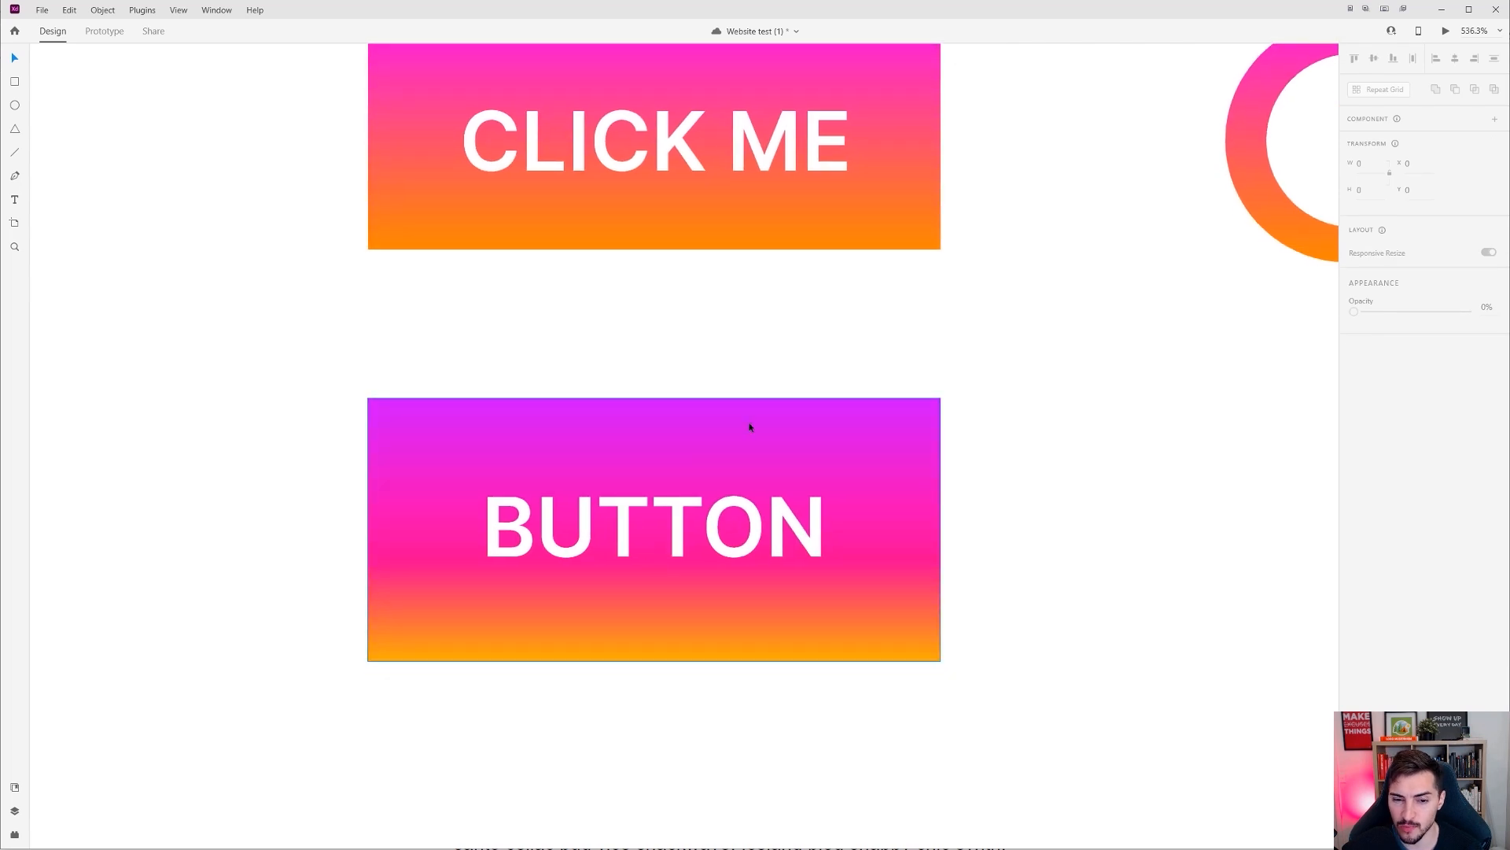
pyautogui.scroll(-2, 749, 428)
pyautogui.hscroll(5, 809, 378)
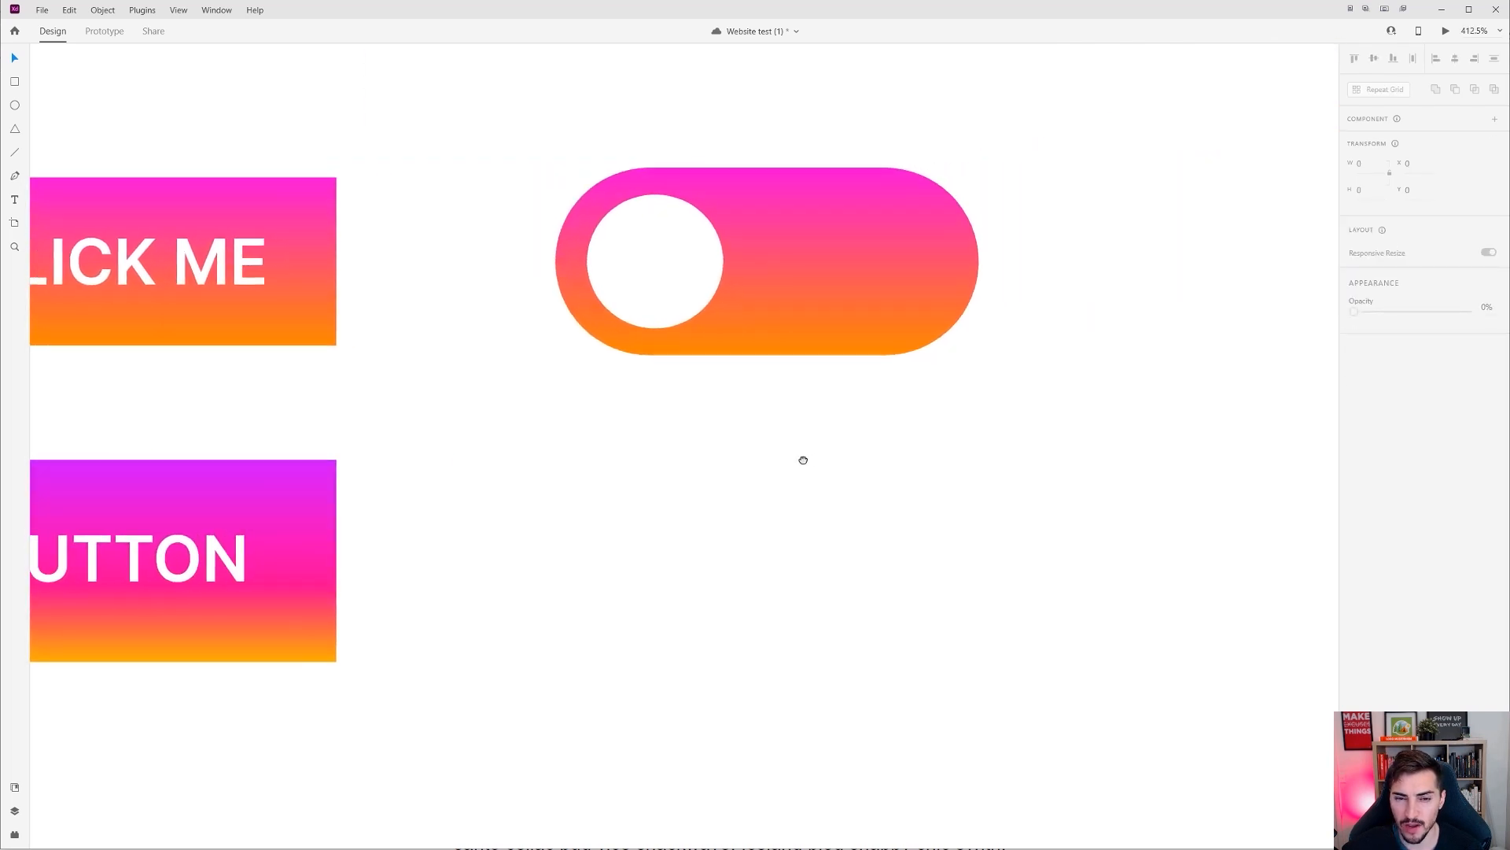
pyautogui.moveTo(1161, 167); pyautogui.dragTo(654, 319)
pyautogui.click(1011, 107)
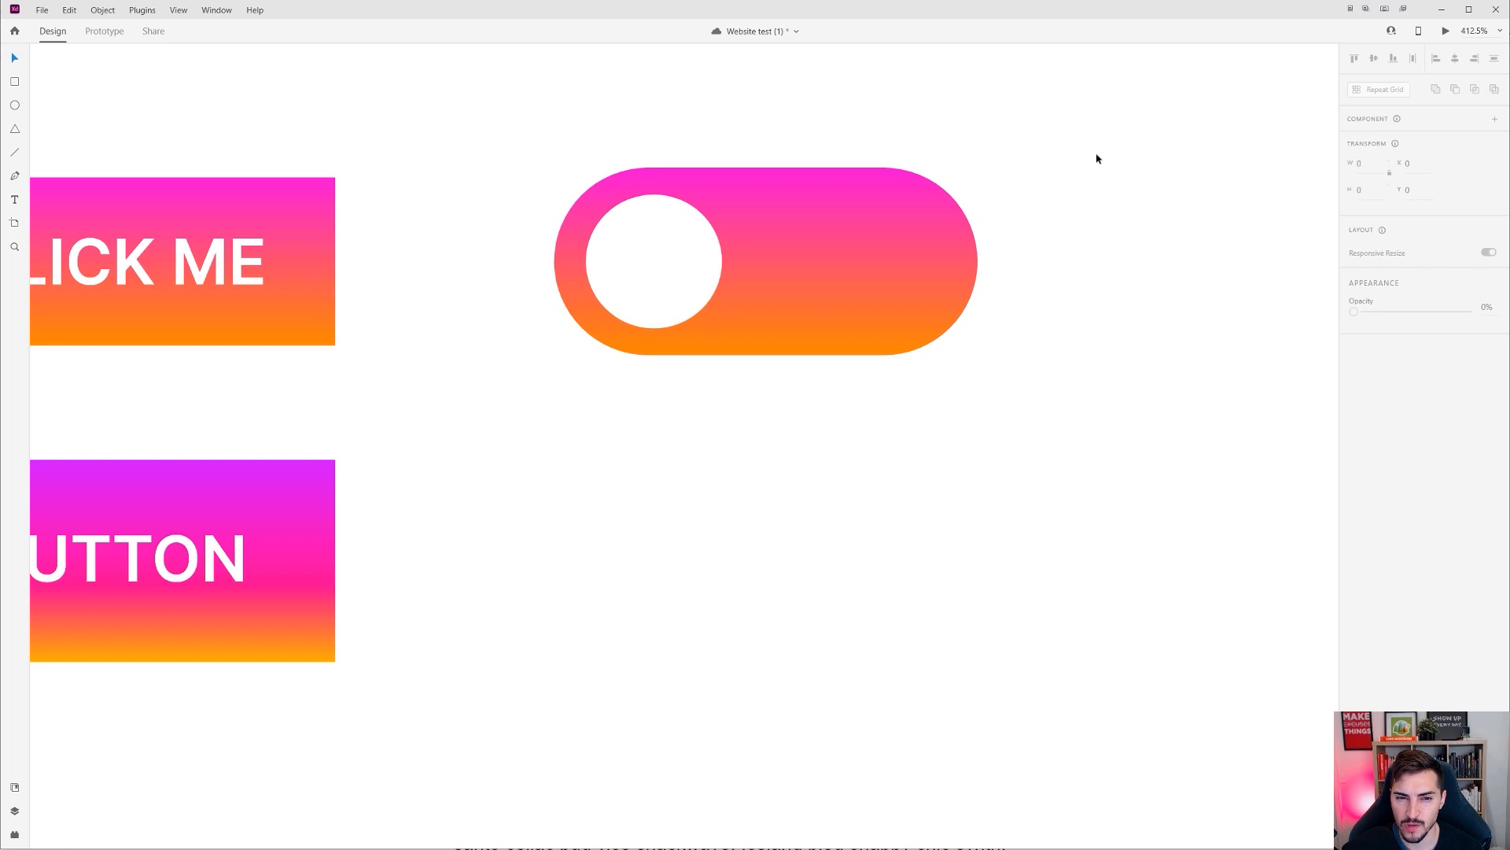
# Step: Draw a borderless rectangle about 166 by 86 below the sample toggle switch and fill it with the saved dark purple swatch
pyautogui.hscroll(1, 759, 487)
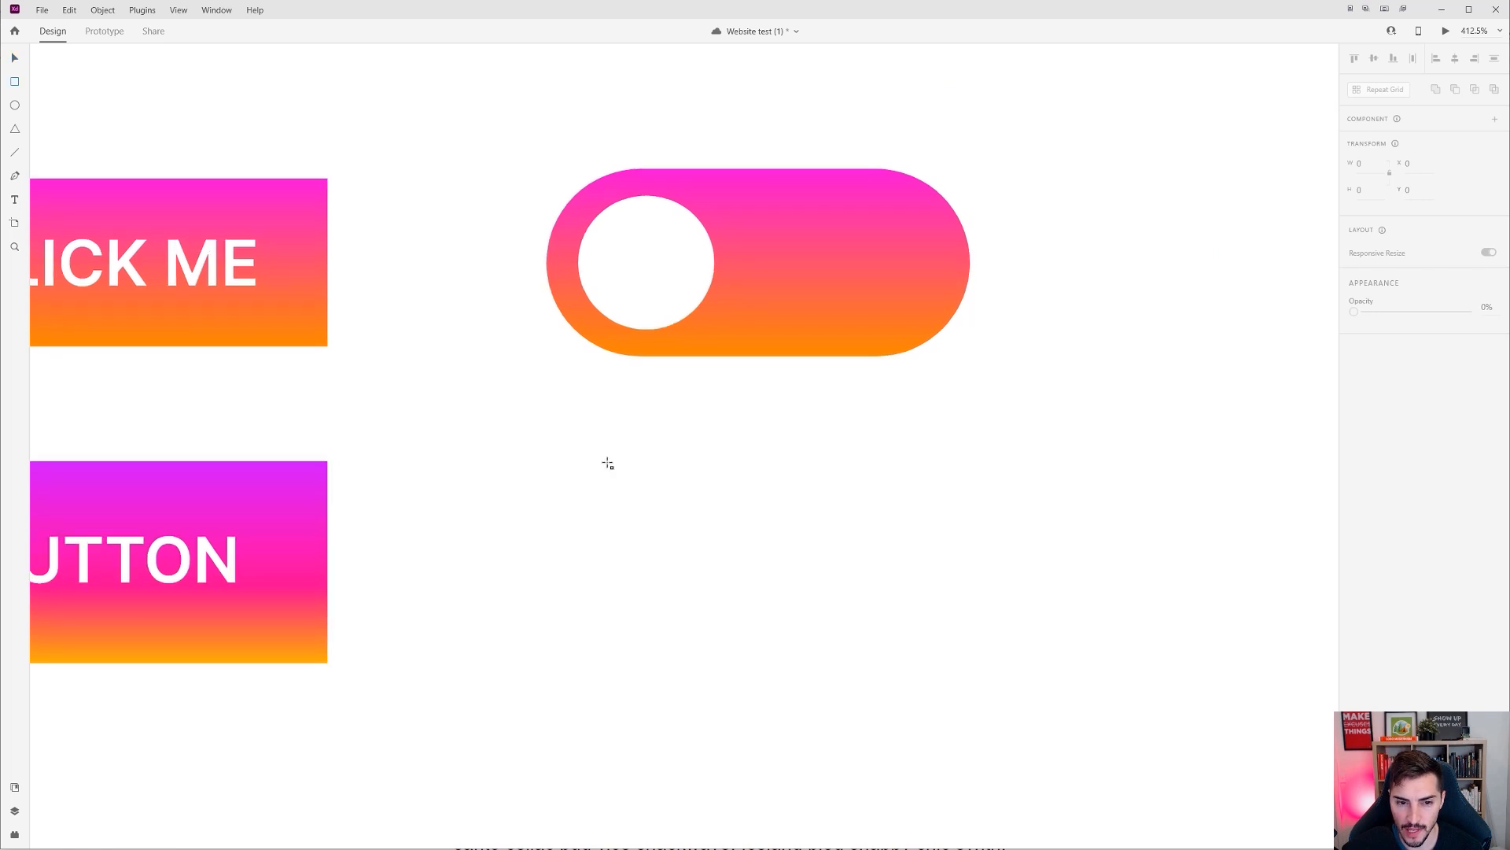
pyautogui.moveTo(555, 455); pyautogui.dragTo(960, 665)
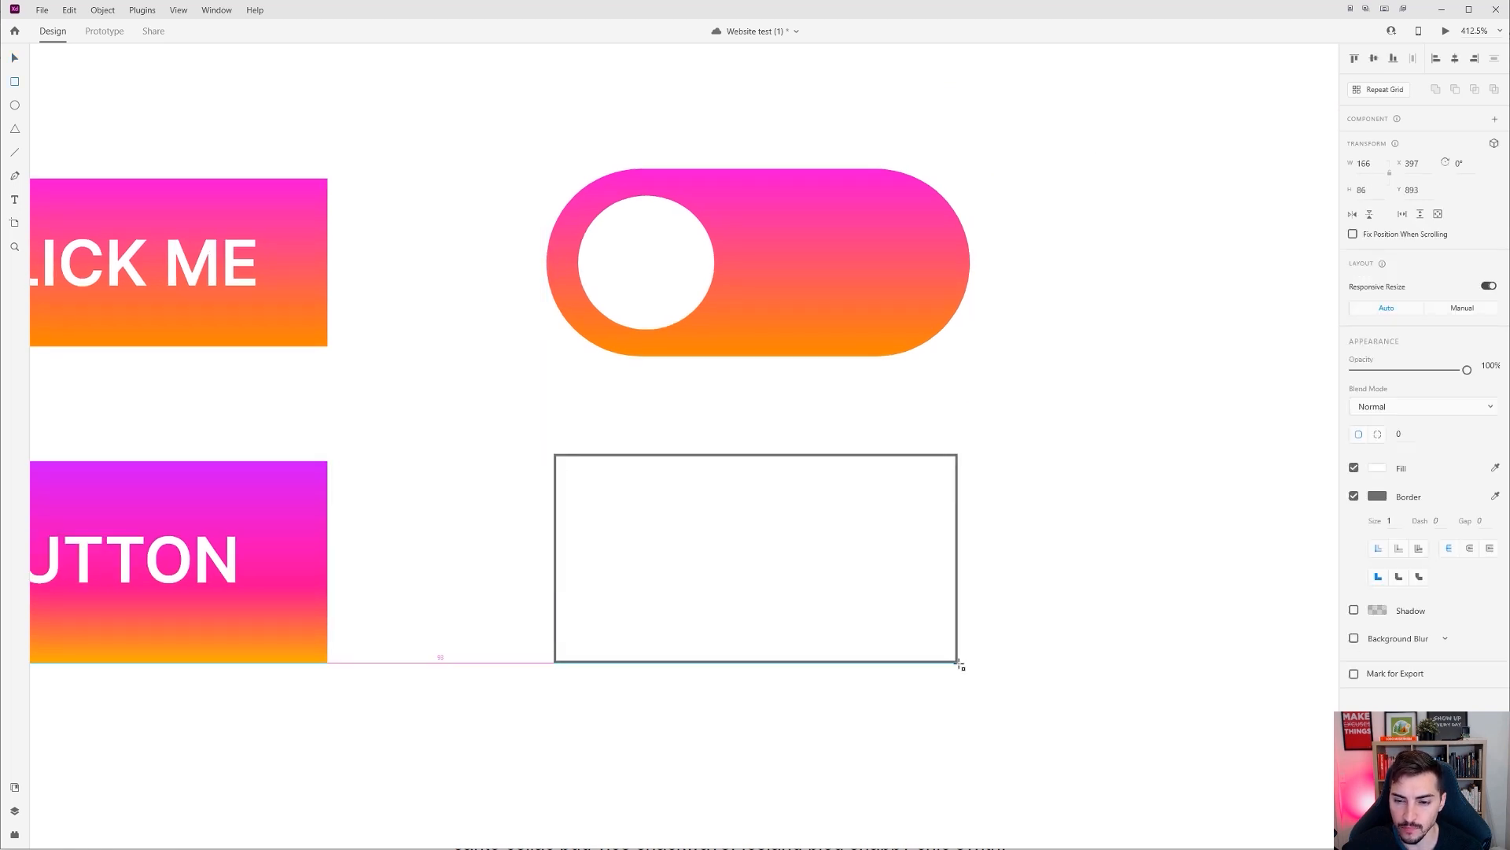
pyautogui.click(1354, 495)
pyautogui.click(1378, 467)
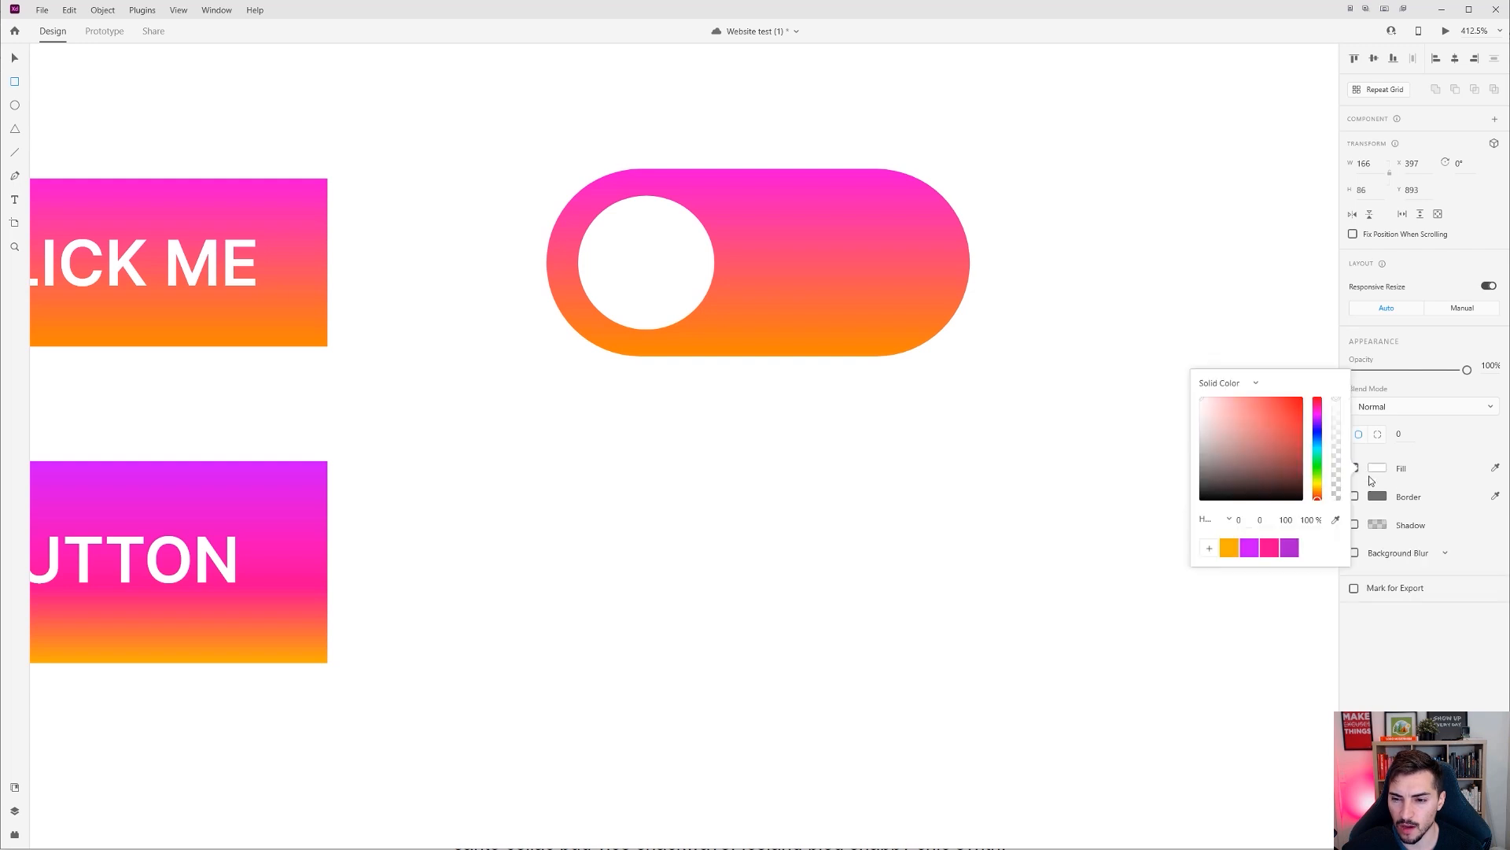
pyautogui.click(1291, 548)
pyautogui.press('v')
pyautogui.scroll(2, 725, 547)
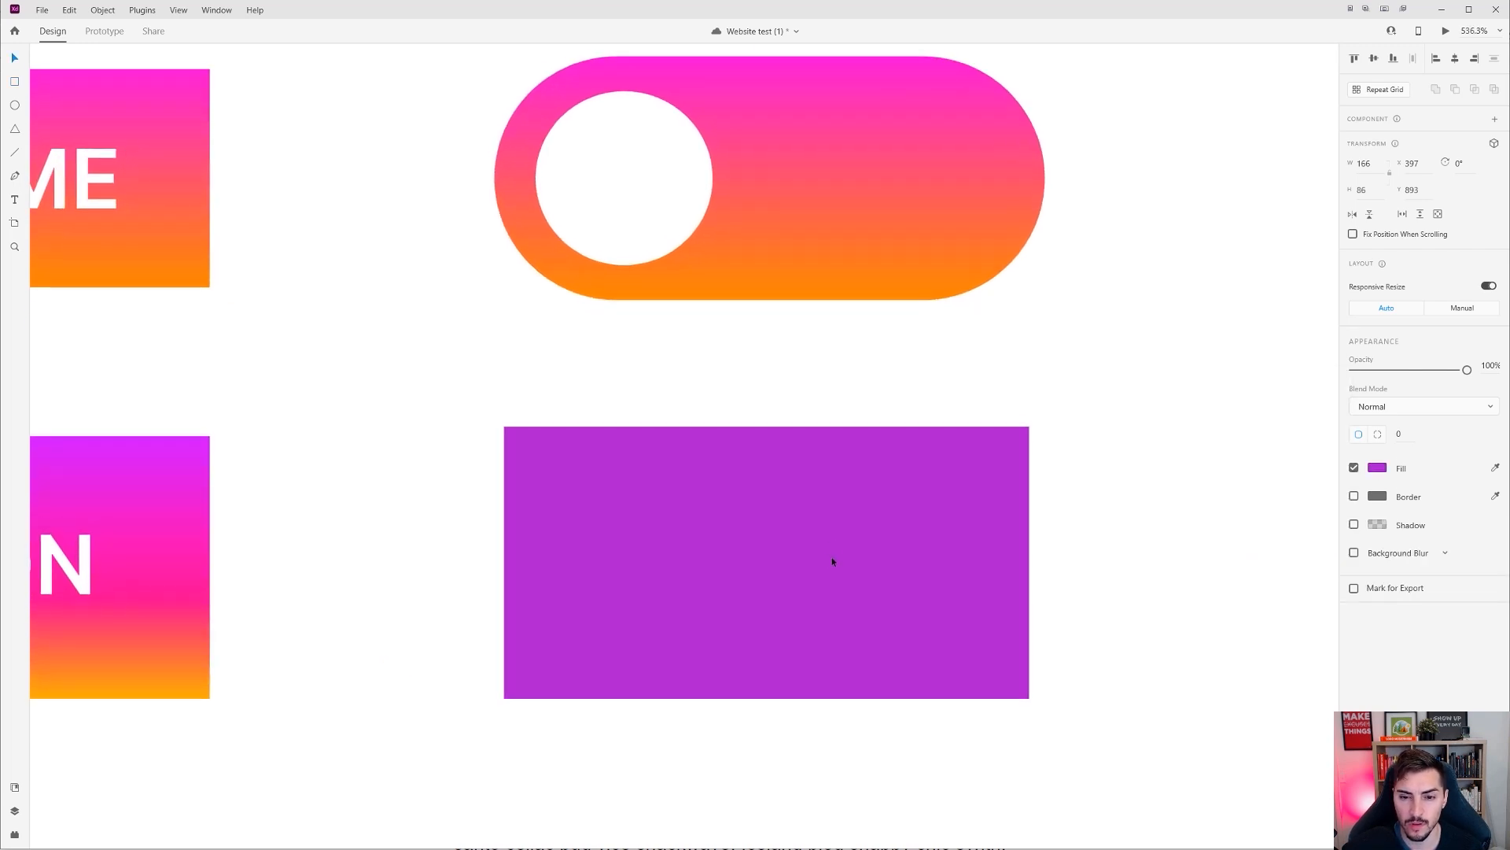
pyautogui.scroll(-1, 826, 551)
pyautogui.moveTo(820, 540); pyautogui.dragTo(819, 541)
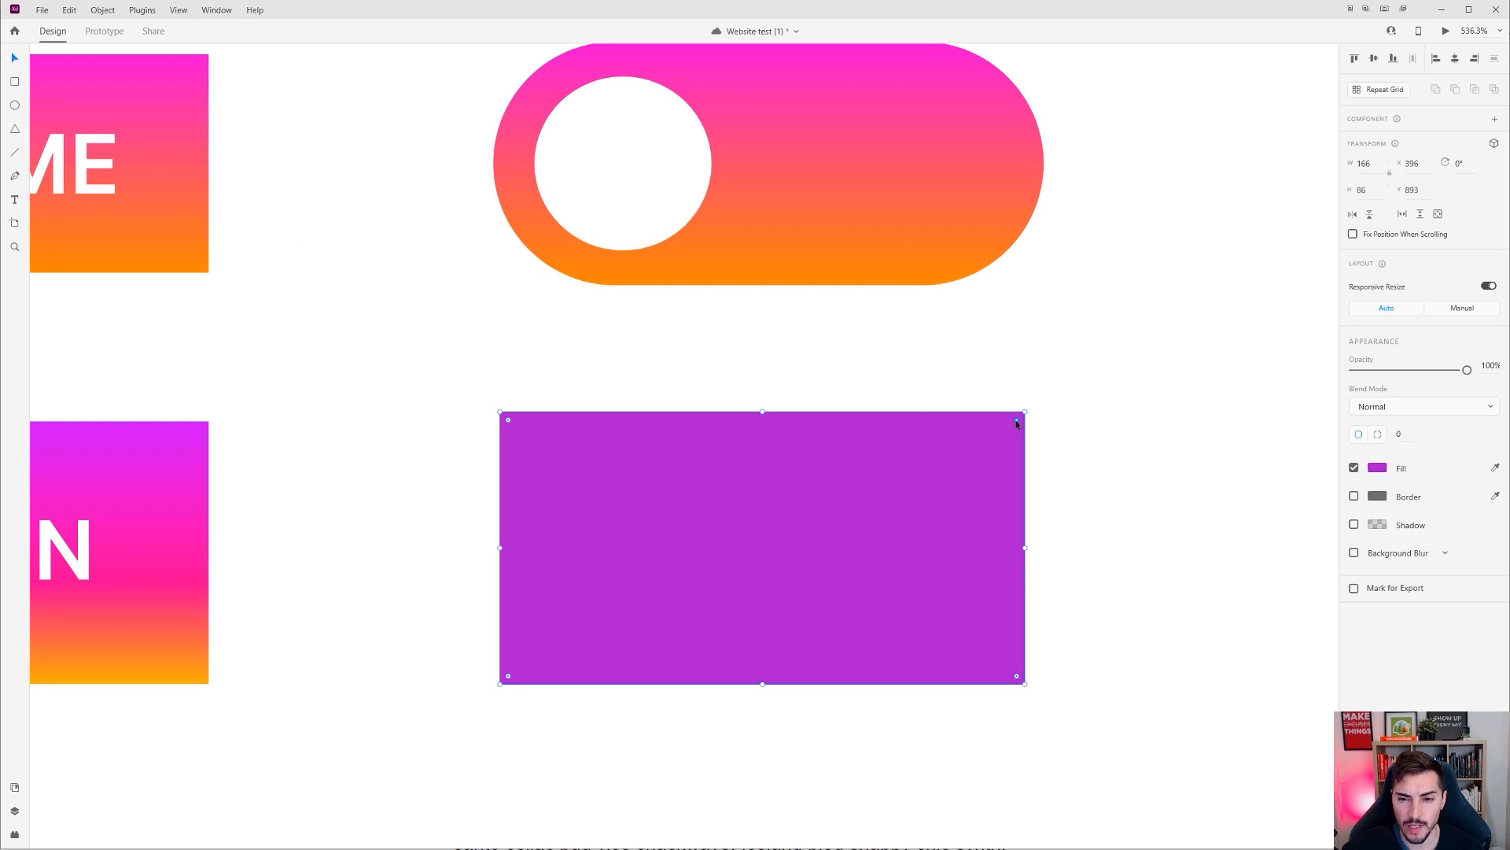
# Step: Round all corners of the purple rectangle to a radius of 43 and switch to separate radii for each corner
pyautogui.scroll(2, 1017, 424)
pyautogui.moveTo(1014, 420); pyautogui.dragTo(642, 583)
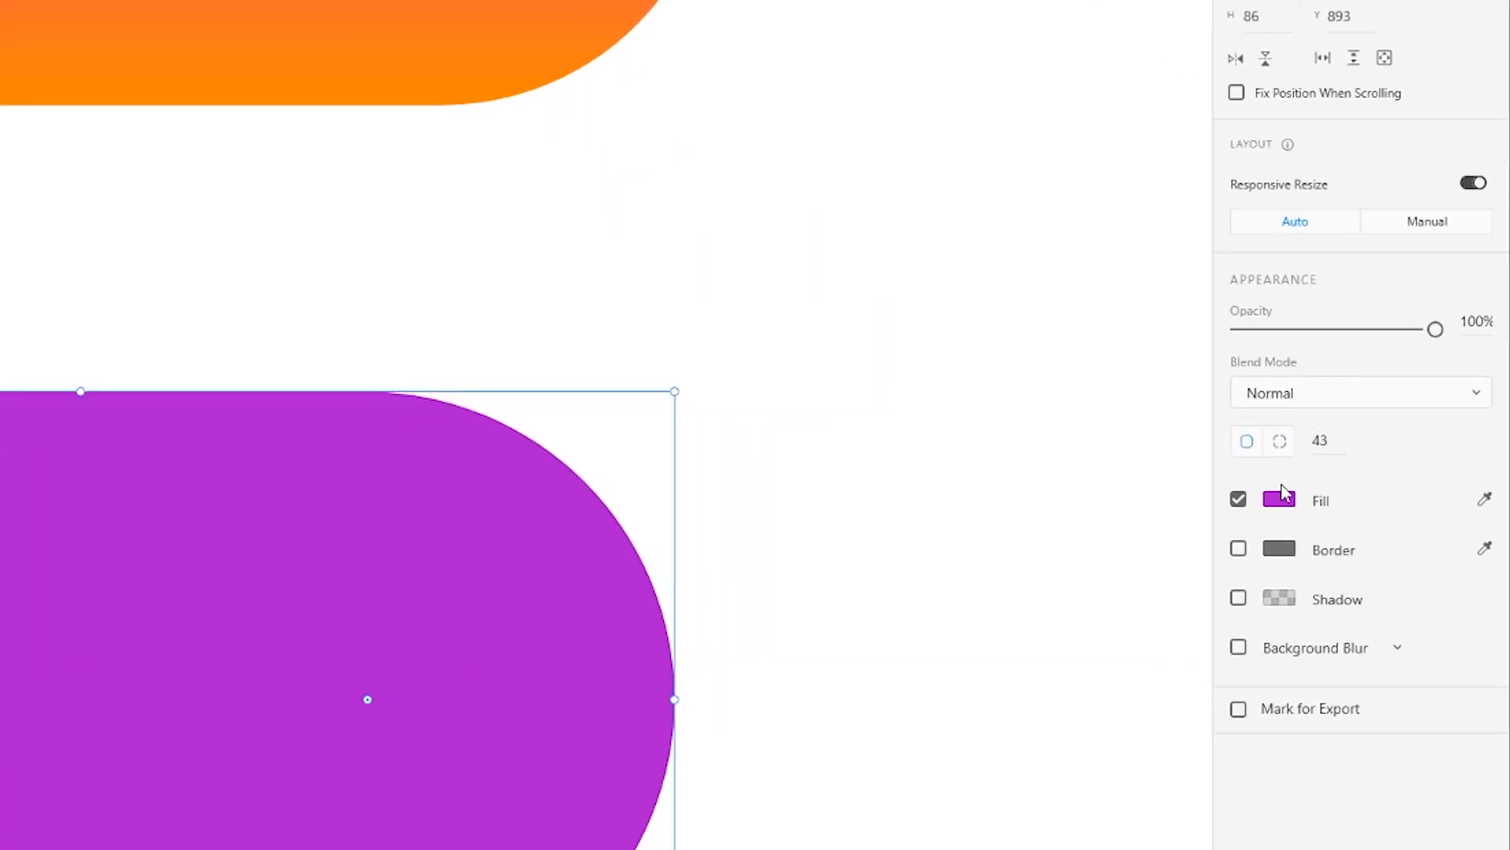
pyautogui.click(1282, 443)
pyautogui.click(1249, 442)
pyautogui.click(1280, 442)
# Step: Set the first three individual corner radii of the purple rectangle to 0
pyautogui.click(1326, 441)
pyautogui.write('0')
pyautogui.press('Tab')
pyautogui.write('0')
pyautogui.press('Return')
pyautogui.press('Escape')
pyautogui.scroll(-2, 551, 469)
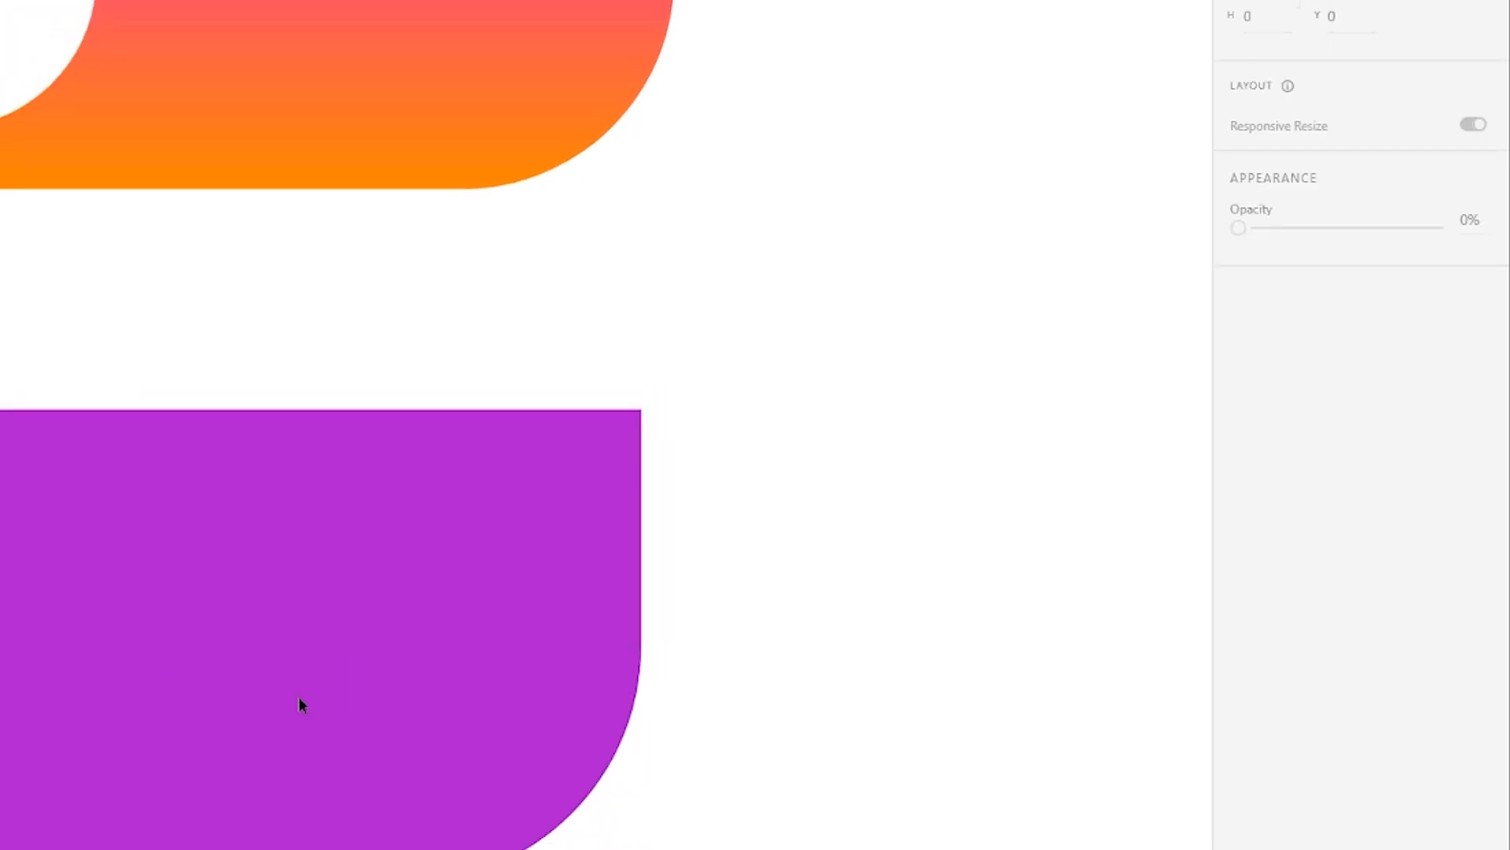
pyautogui.click(330, 648)
pyautogui.click(1416, 442)
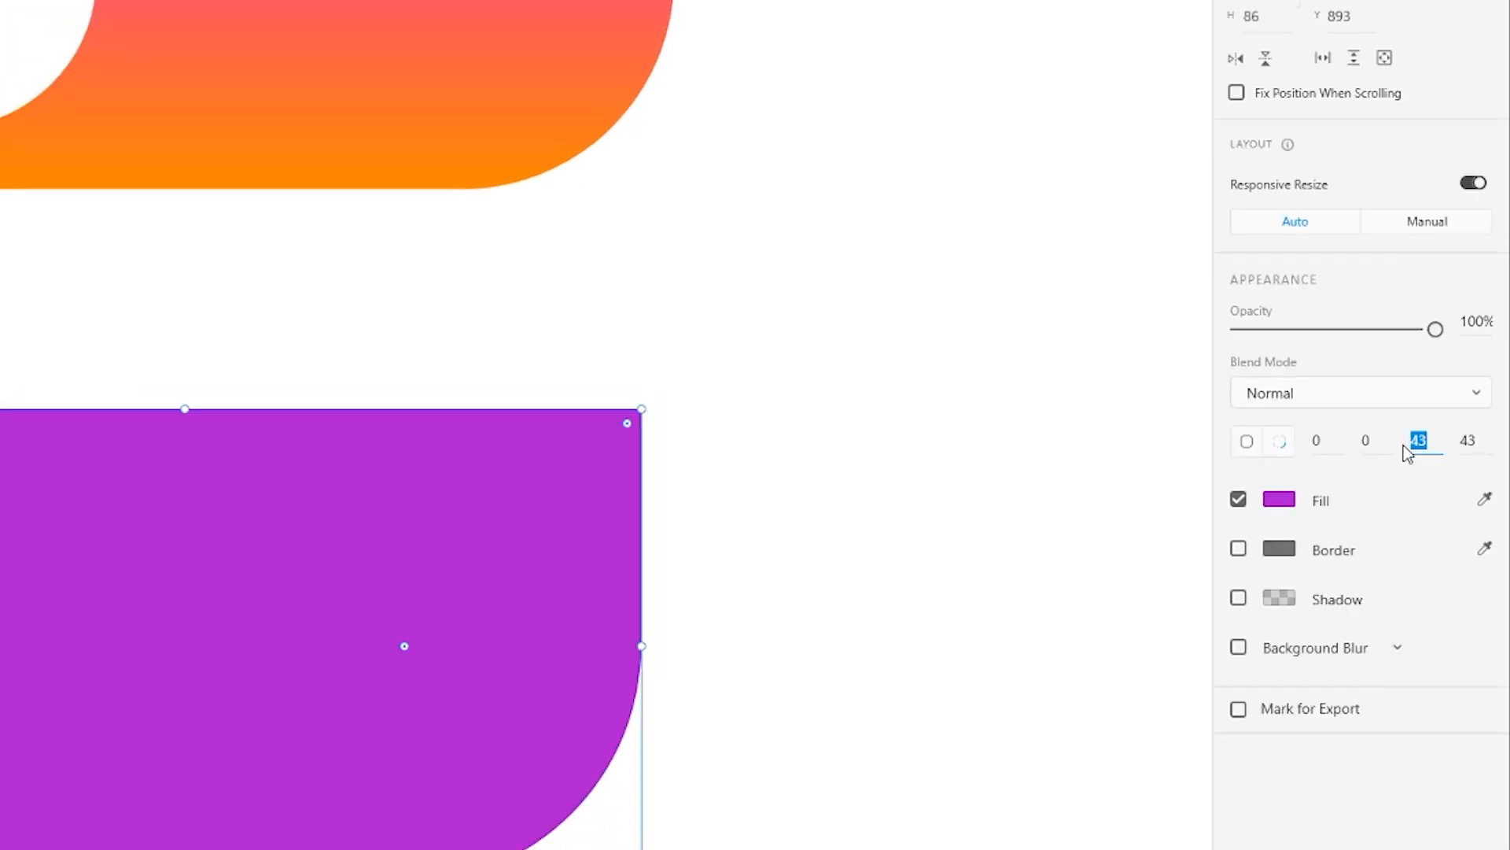
pyautogui.write('0')
pyautogui.press('Return')
pyautogui.scroll(2, 347, 649)
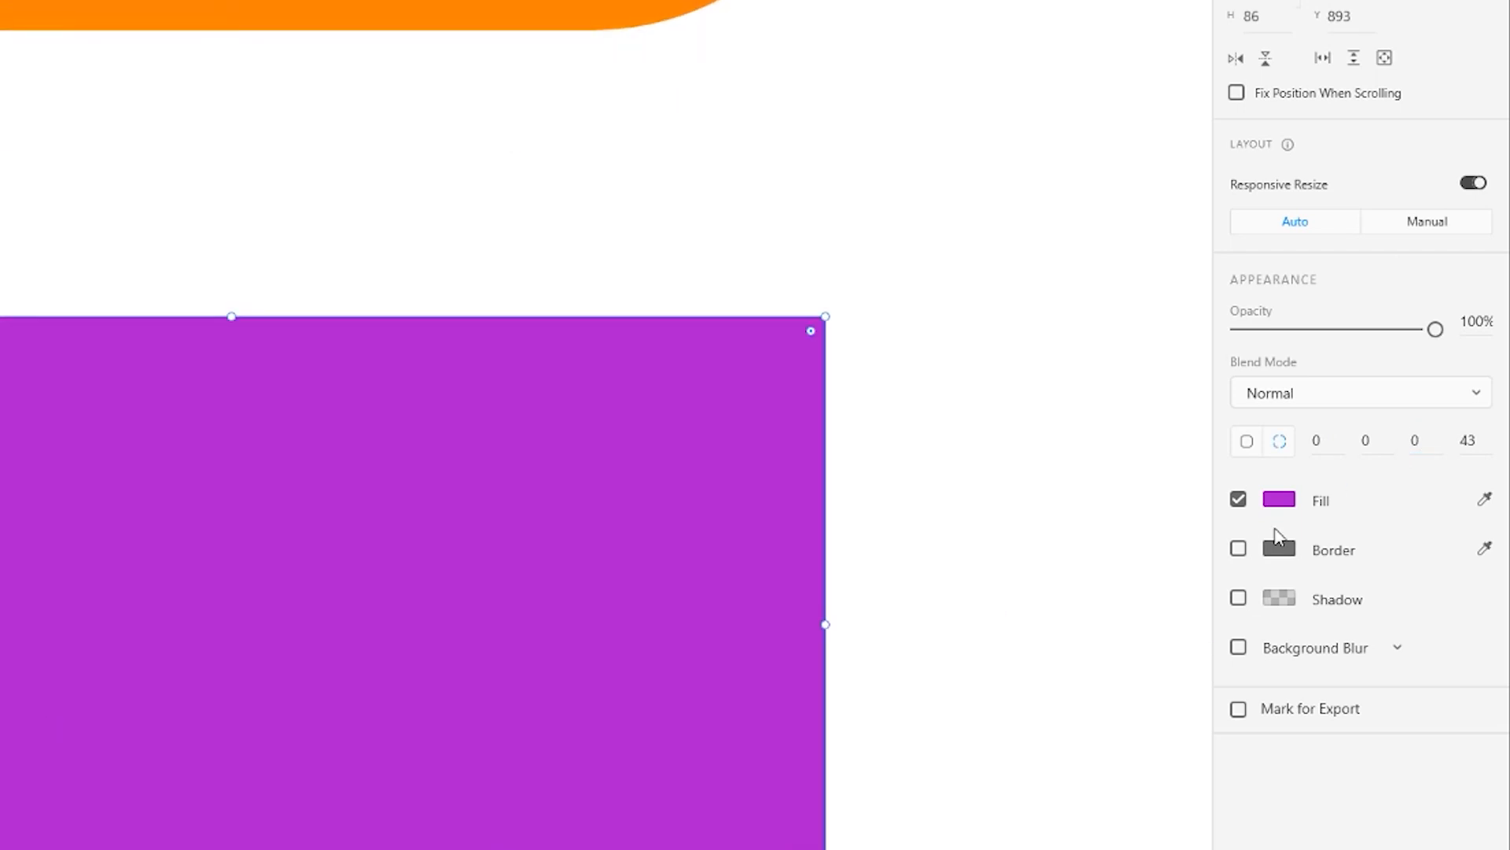
# Step: Return to one shared corner radius for the purple rectangle and try a radius of 20, followed by 10
pyautogui.click(1248, 443)
pyautogui.click(1319, 441)
pyautogui.write('20')
pyautogui.press('Return')
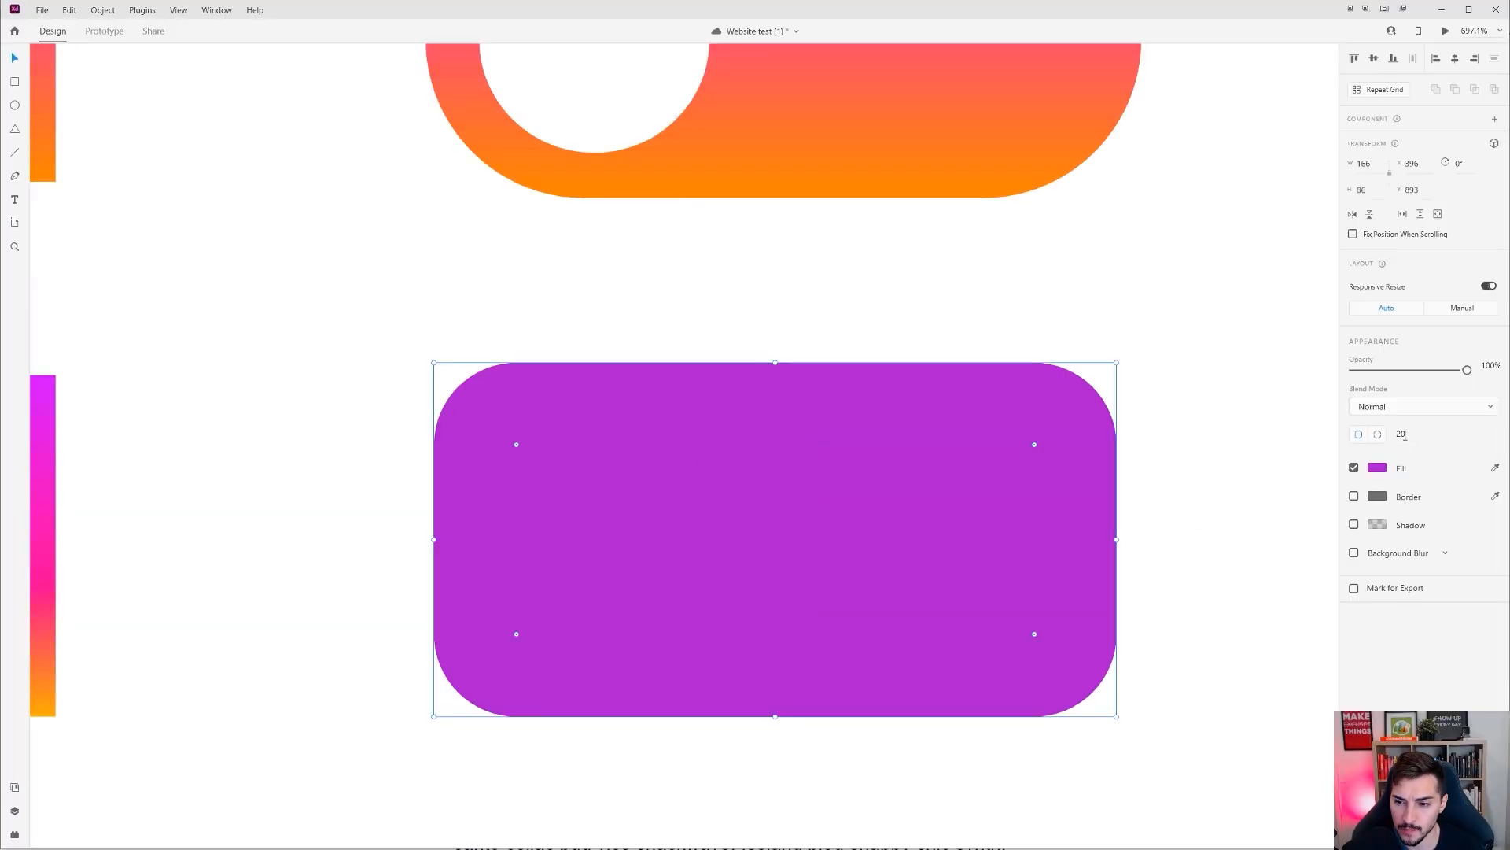
pyautogui.doubleClick(1405, 435)
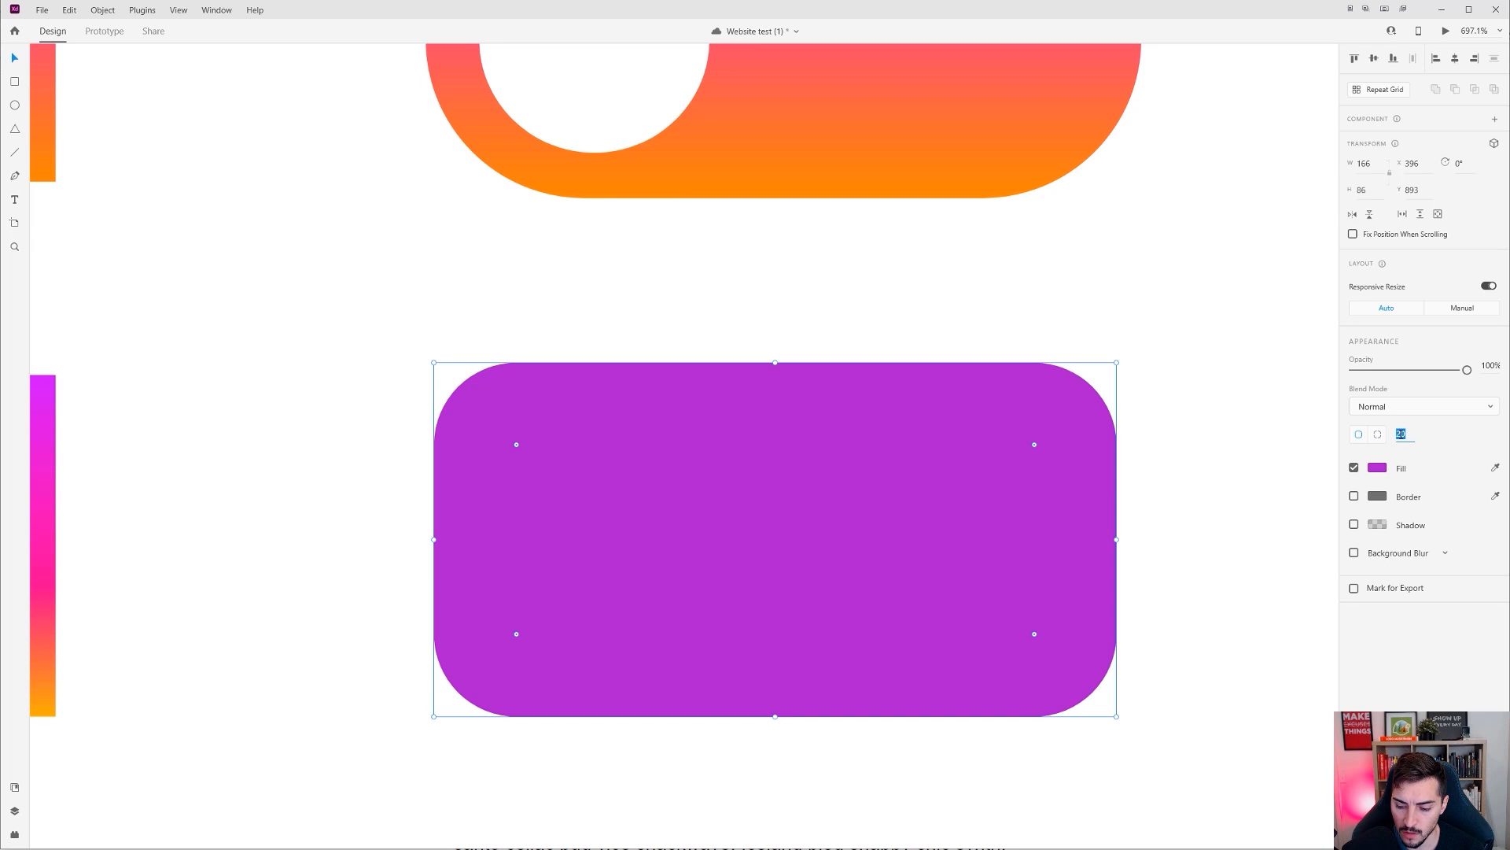
pyautogui.write('10')
pyautogui.press('Return')
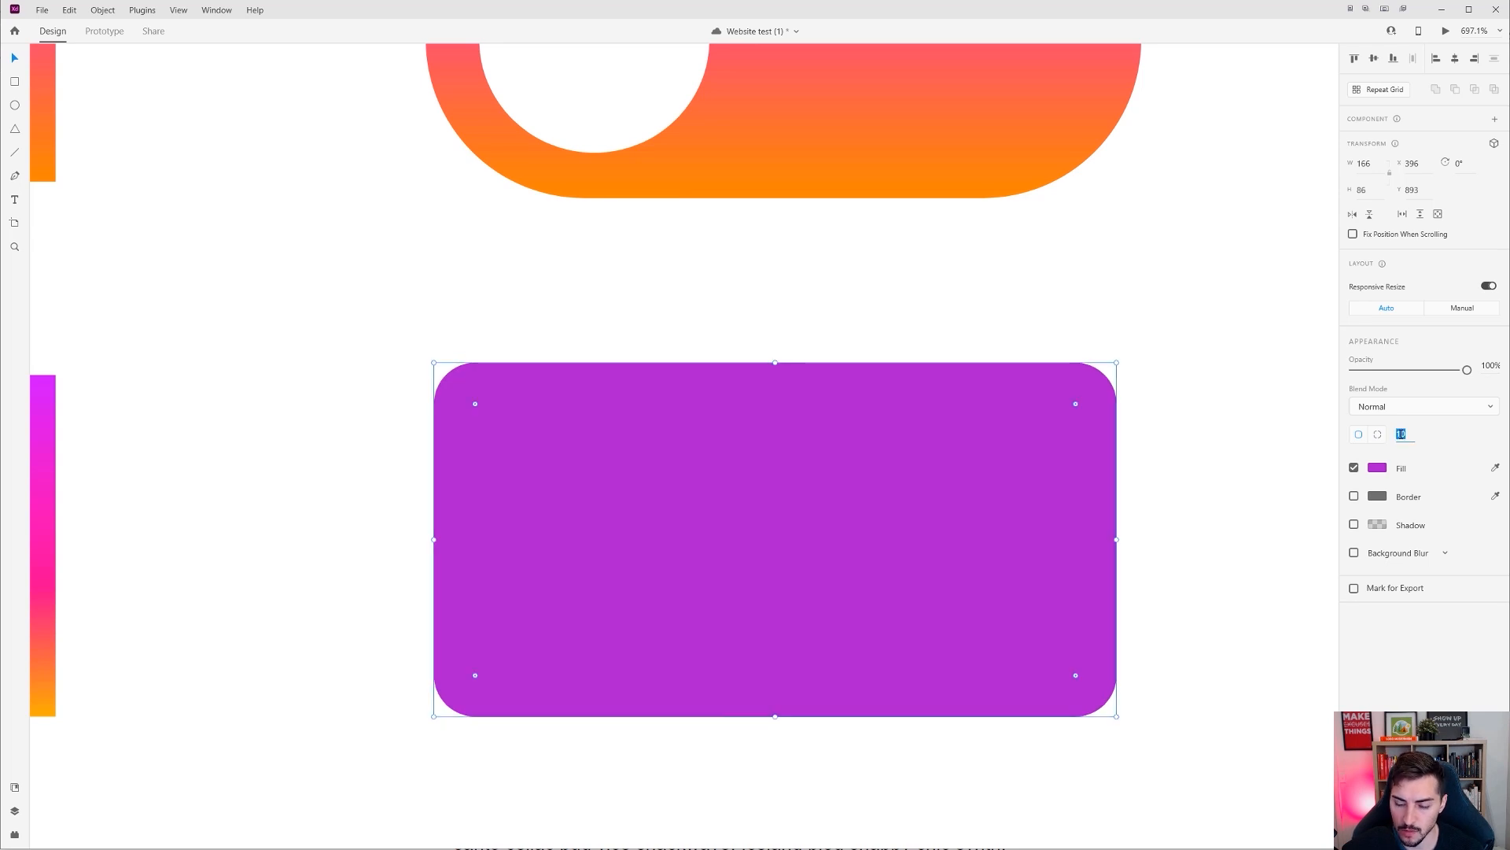
# Step: Round the purple rectangle's corners to the full radius of 43 so that it forms a pill shape
pyautogui.moveTo(1072, 405); pyautogui.dragTo(610, 613)
pyautogui.scroll(-1, 674, 496)
pyautogui.scroll(-1, 674, 496)
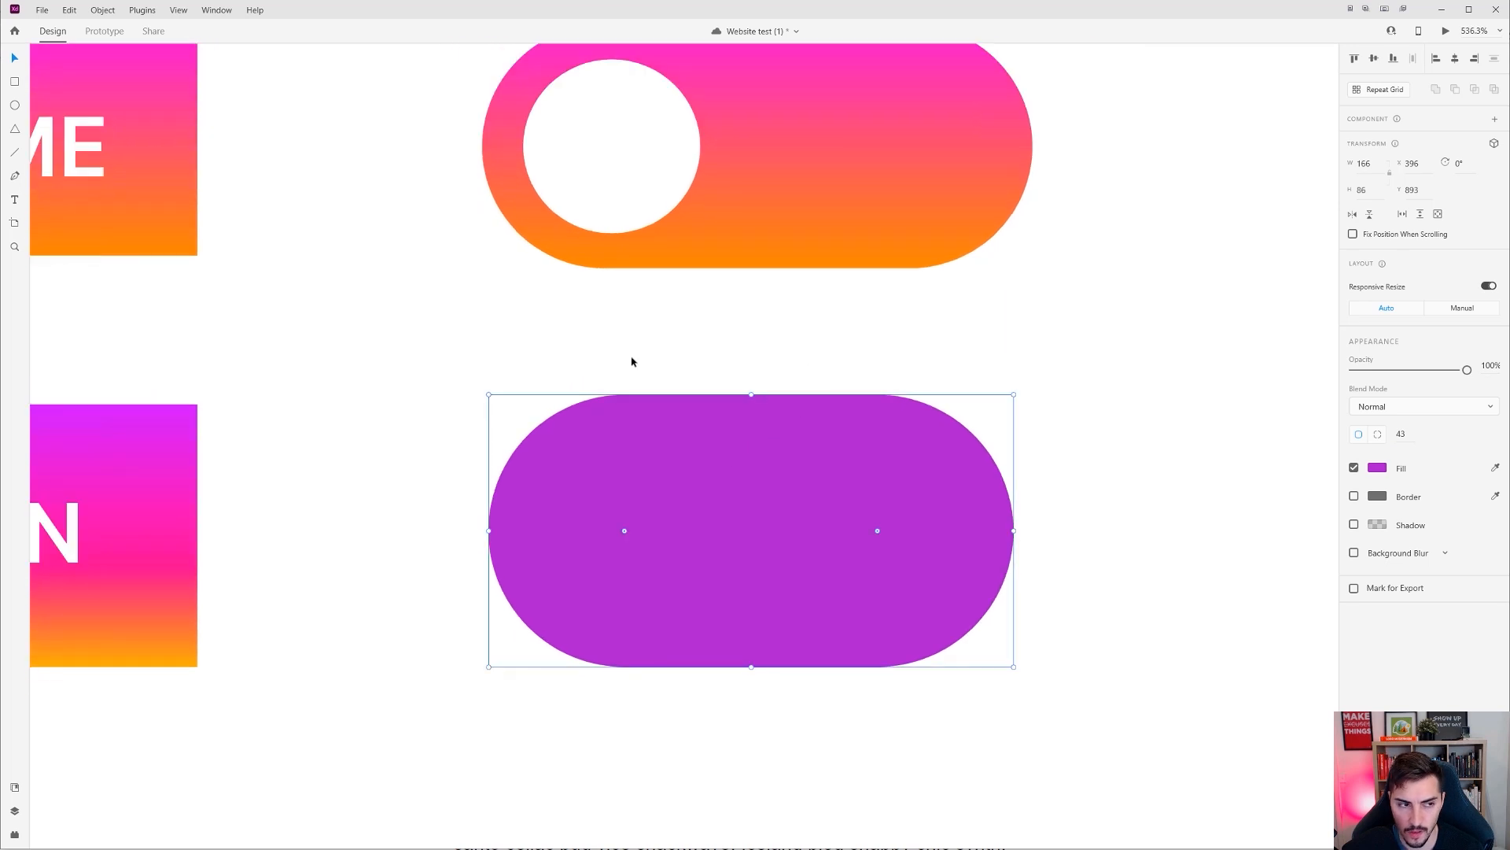
# Step: Draw a white circle about 64 by 64 inside the rounded end of the purple pill and centre it vertically
pyautogui.moveTo(614, 540)
pyautogui.mouseDown()
pyautogui.moveTo(723, 645)
pyautogui.moveTo(739, 643)
pyautogui.moveTo(731, 634)
pyautogui.mouseUp()
pyautogui.moveTo(622, 573)
pyautogui.mouseDown()
pyautogui.moveTo(668, 564)
pyautogui.moveTo(620, 564)
pyautogui.mouseUp()
pyautogui.click(850, 370)
# Step: Widen the purple pill to about 204, extending it away from the white circle
pyautogui.click(975, 510)
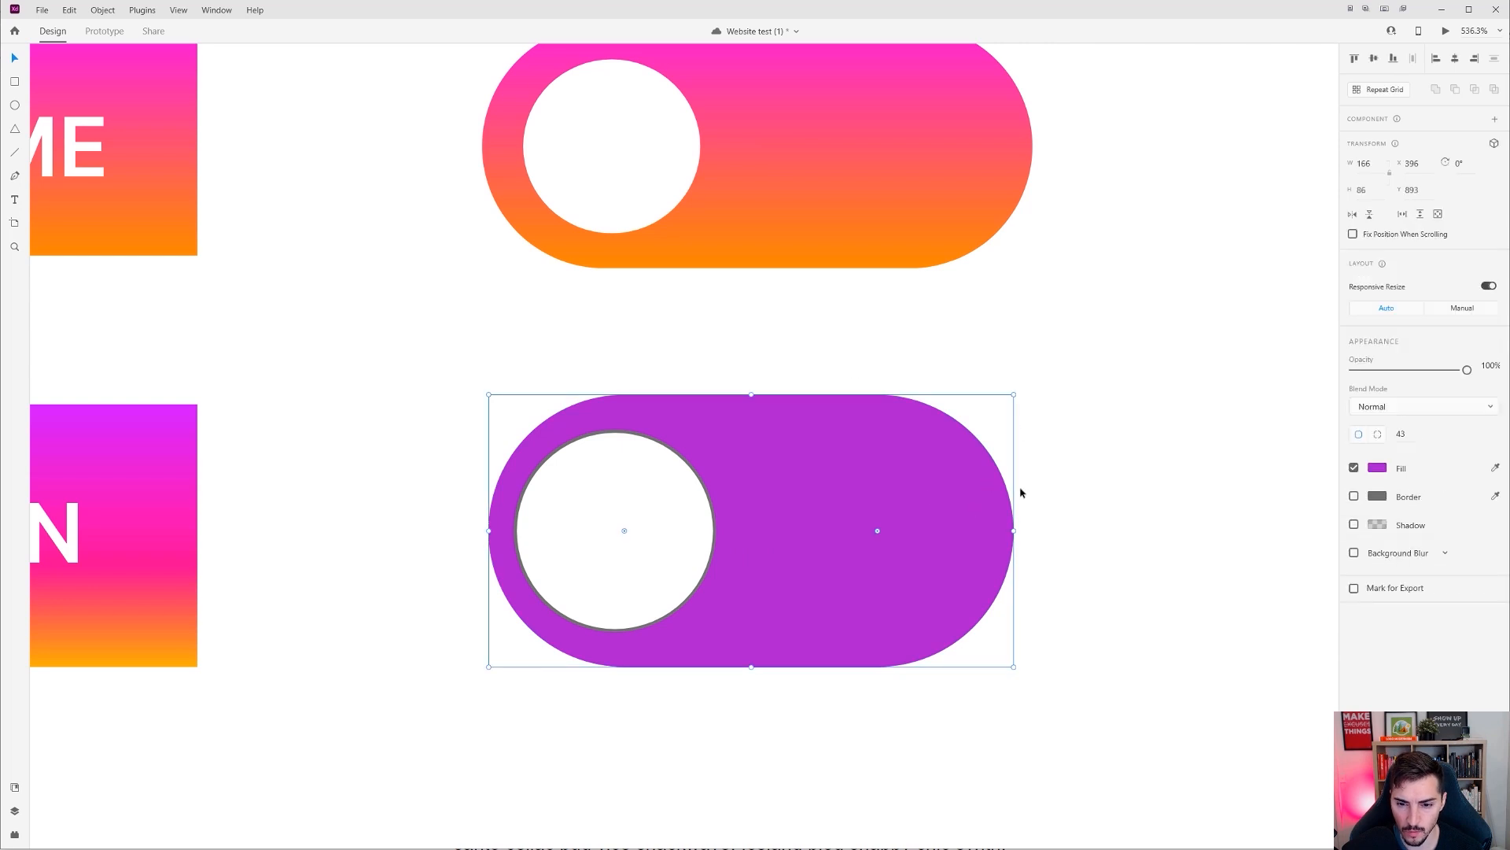
pyautogui.moveTo(1014, 530); pyautogui.dragTo(1136, 519)
pyautogui.click(1026, 300)
pyautogui.hscroll(1, 1025, 300)
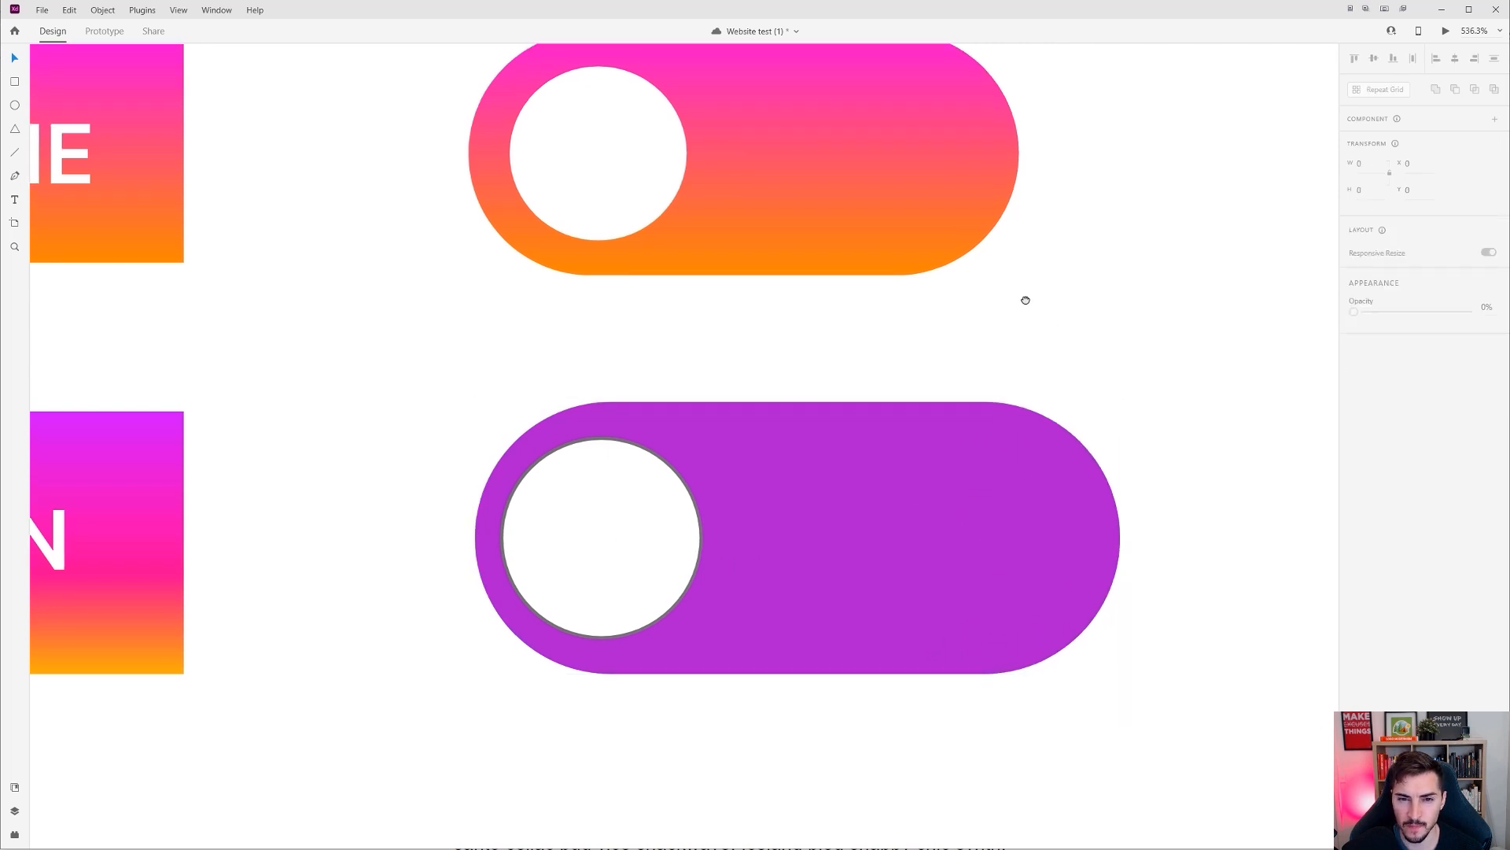
pyautogui.click(1022, 425)
pyautogui.scroll(-1, 800, 344)
# Step: Remove the grey border from the white circle inside the purple pill
pyautogui.click(519, 520)
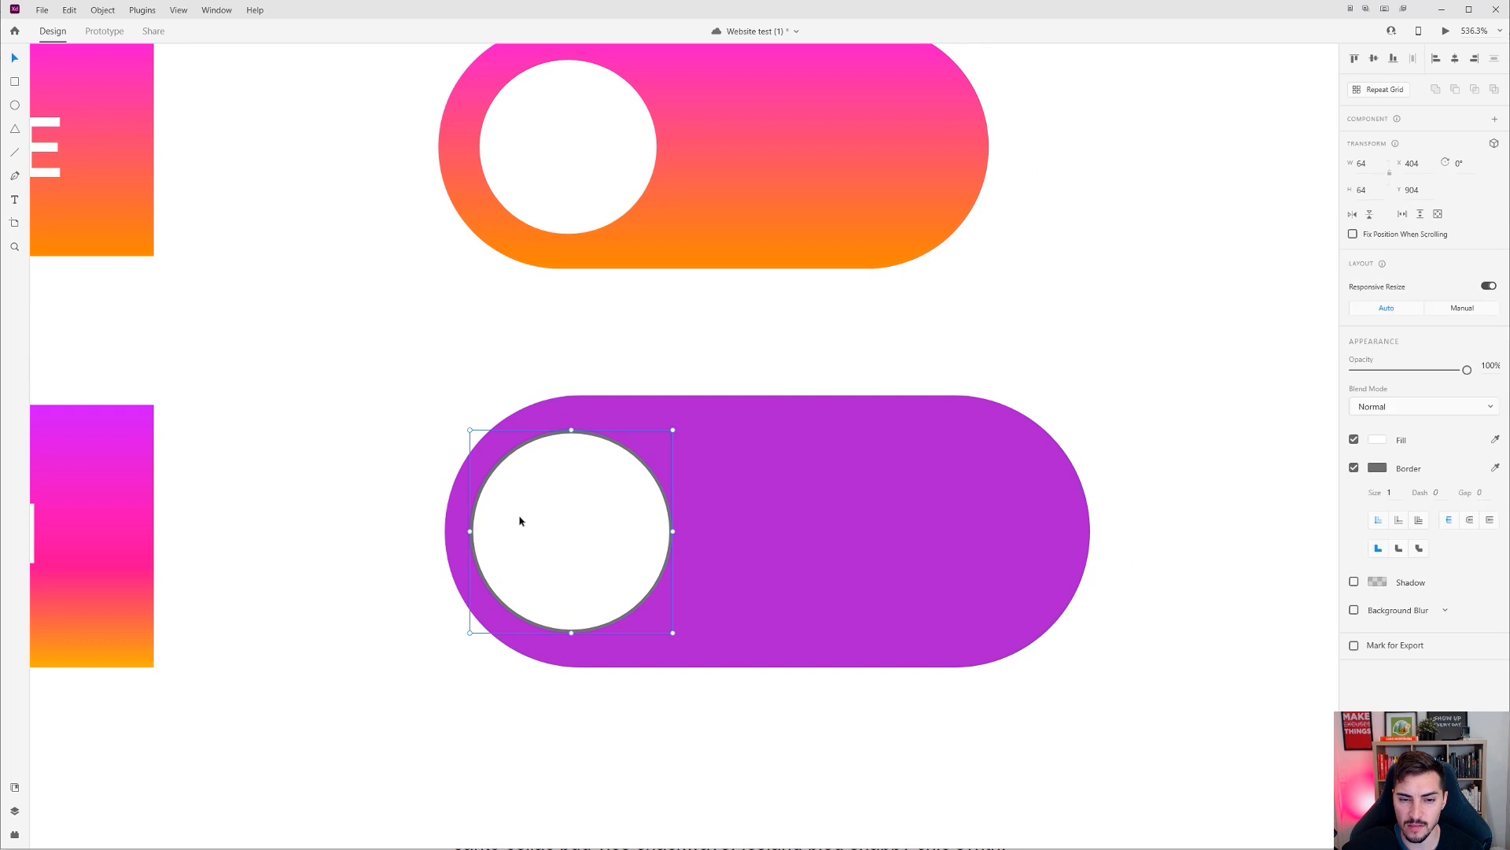
pyautogui.click(1207, 370)
pyautogui.scroll(3, 671, 469)
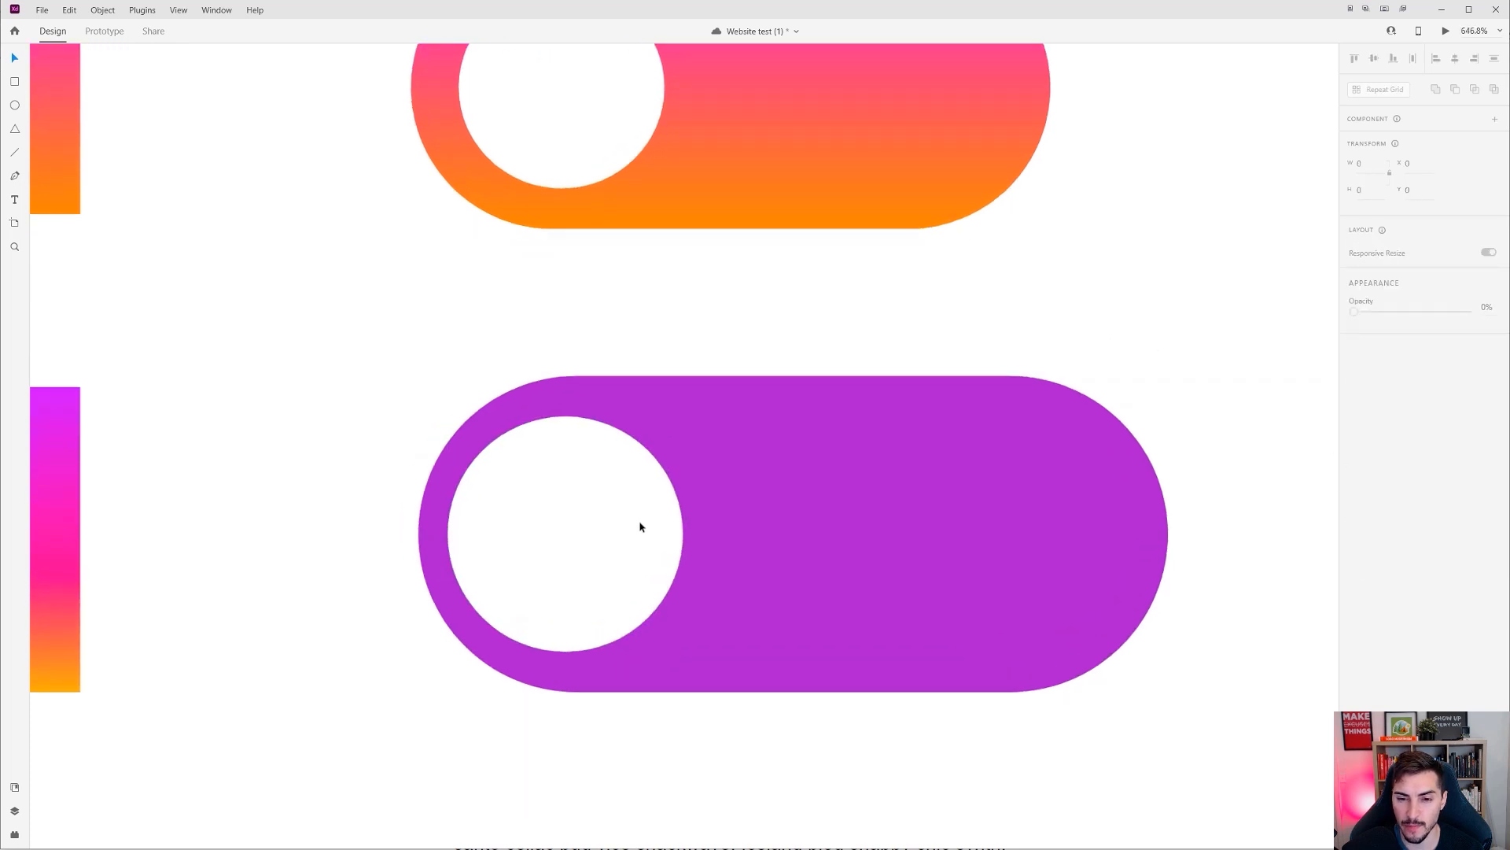
# Step: Group the purple pill and its white circle into one object and select the group
pyautogui.moveTo(1031, 278); pyautogui.dragTo(417, 573)
pyautogui.hotkey('ctrl', 'g')
pyautogui.click(675, 293)
pyautogui.click(799, 435)
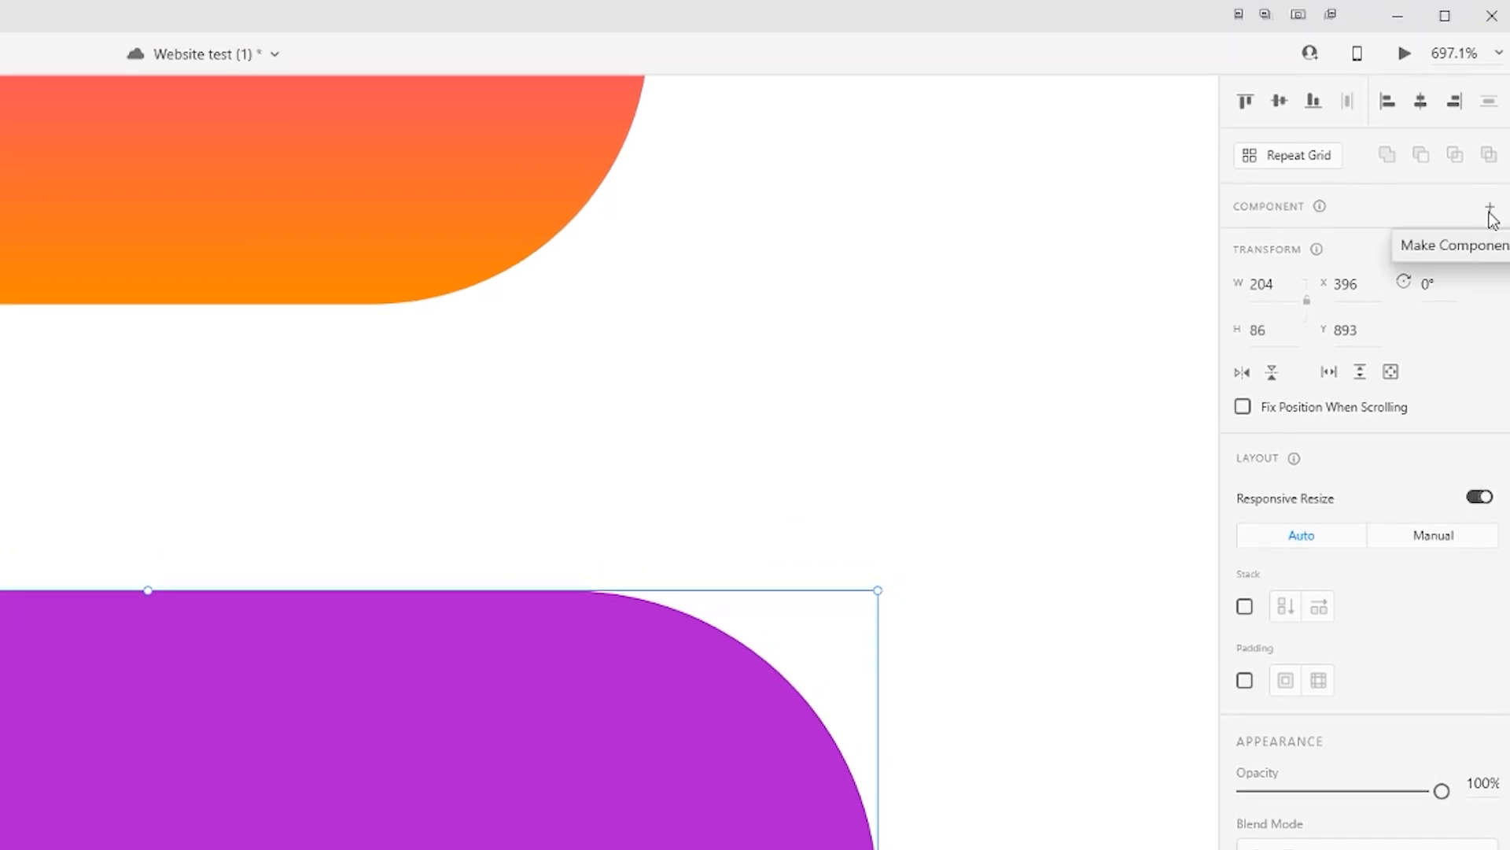
# Step: Turn the grouped toggle into a component and add a Toggle State, keeping its suggested name
pyautogui.click(1491, 209)
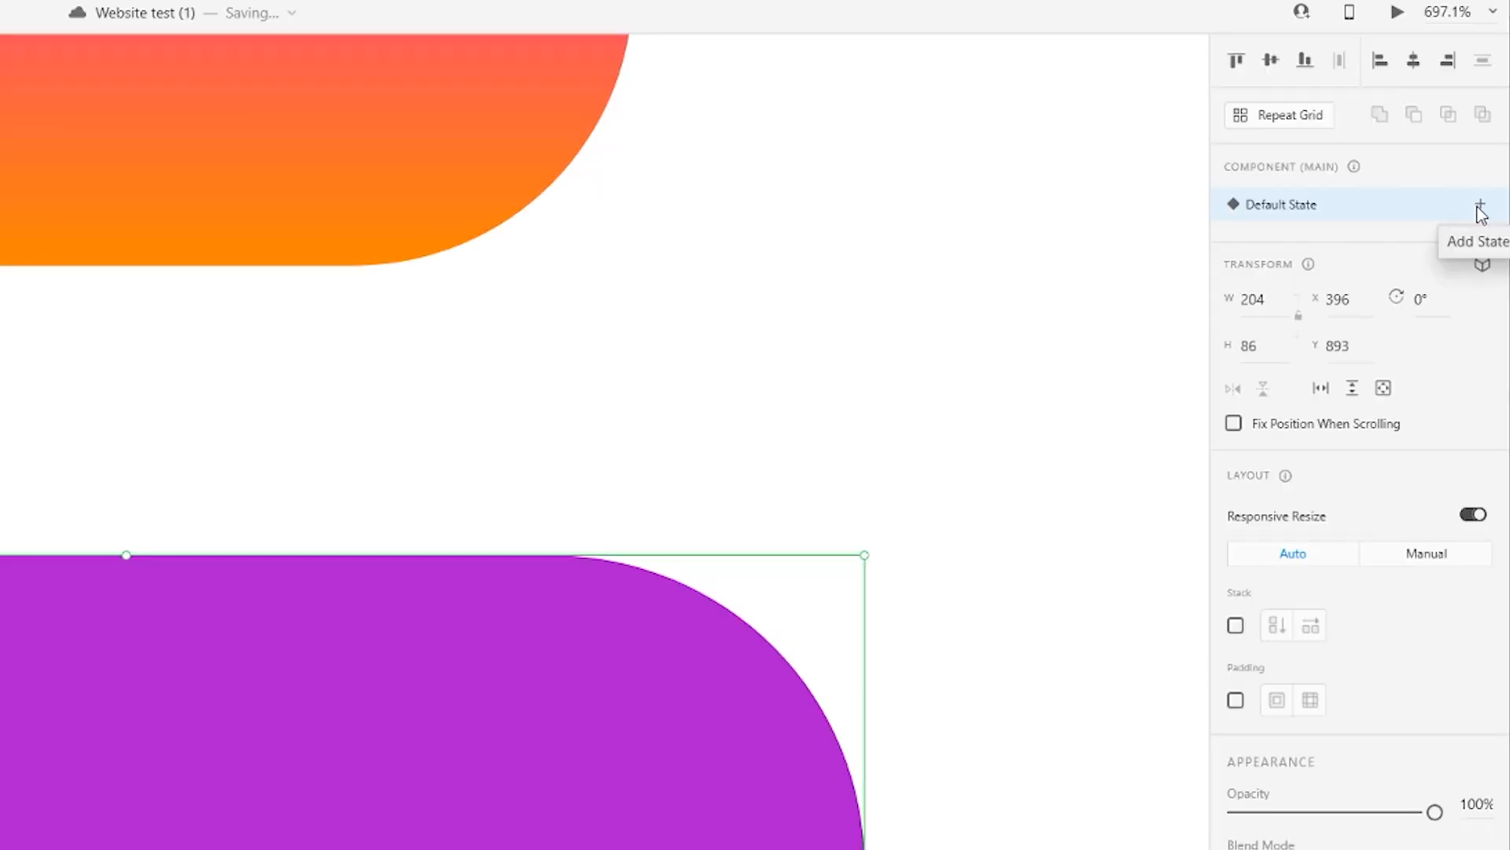
pyautogui.click(1481, 207)
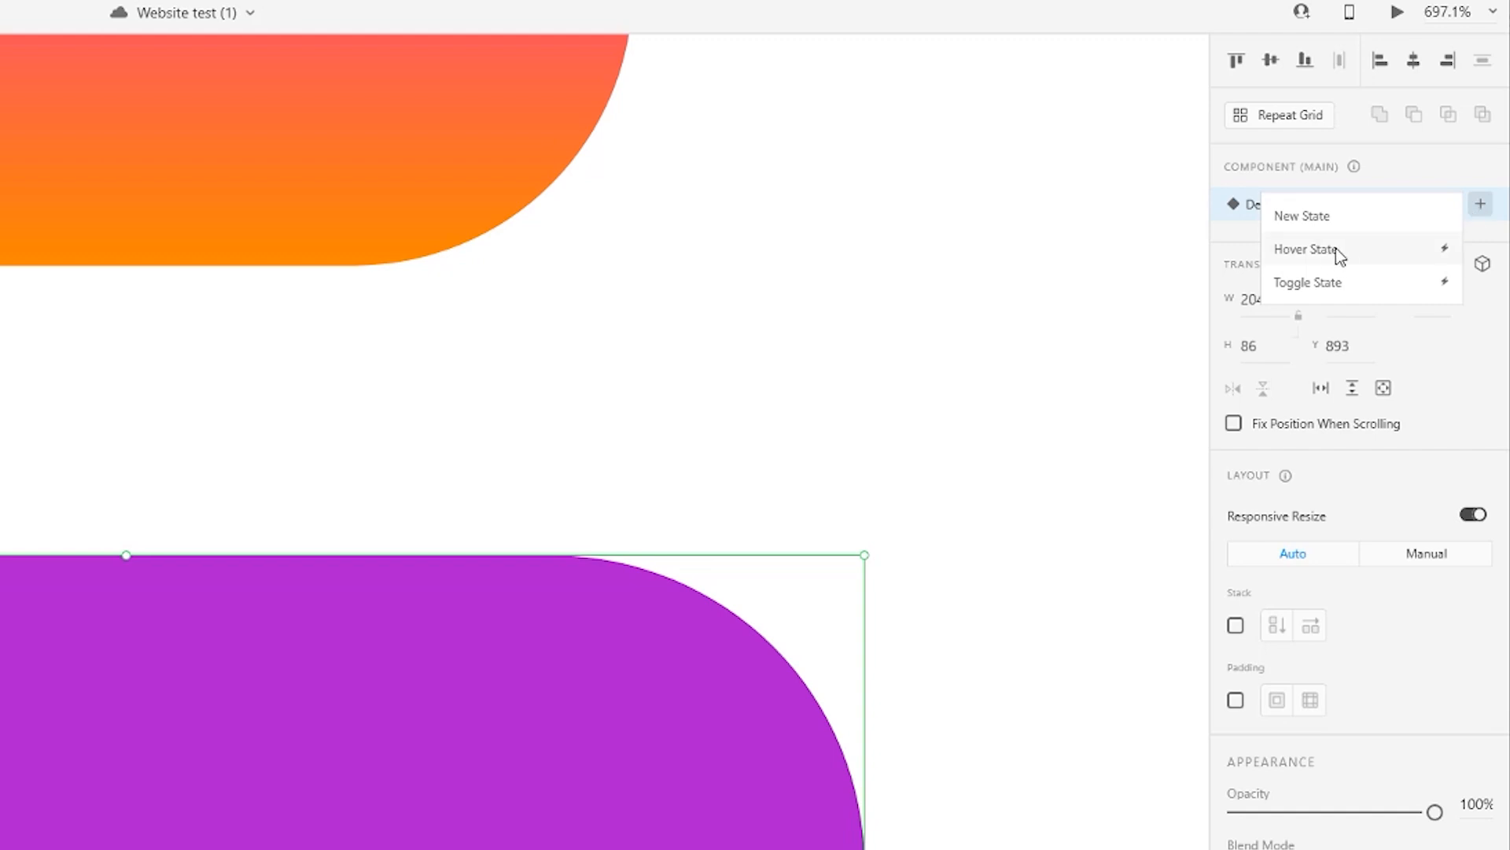
pyautogui.click(1308, 283)
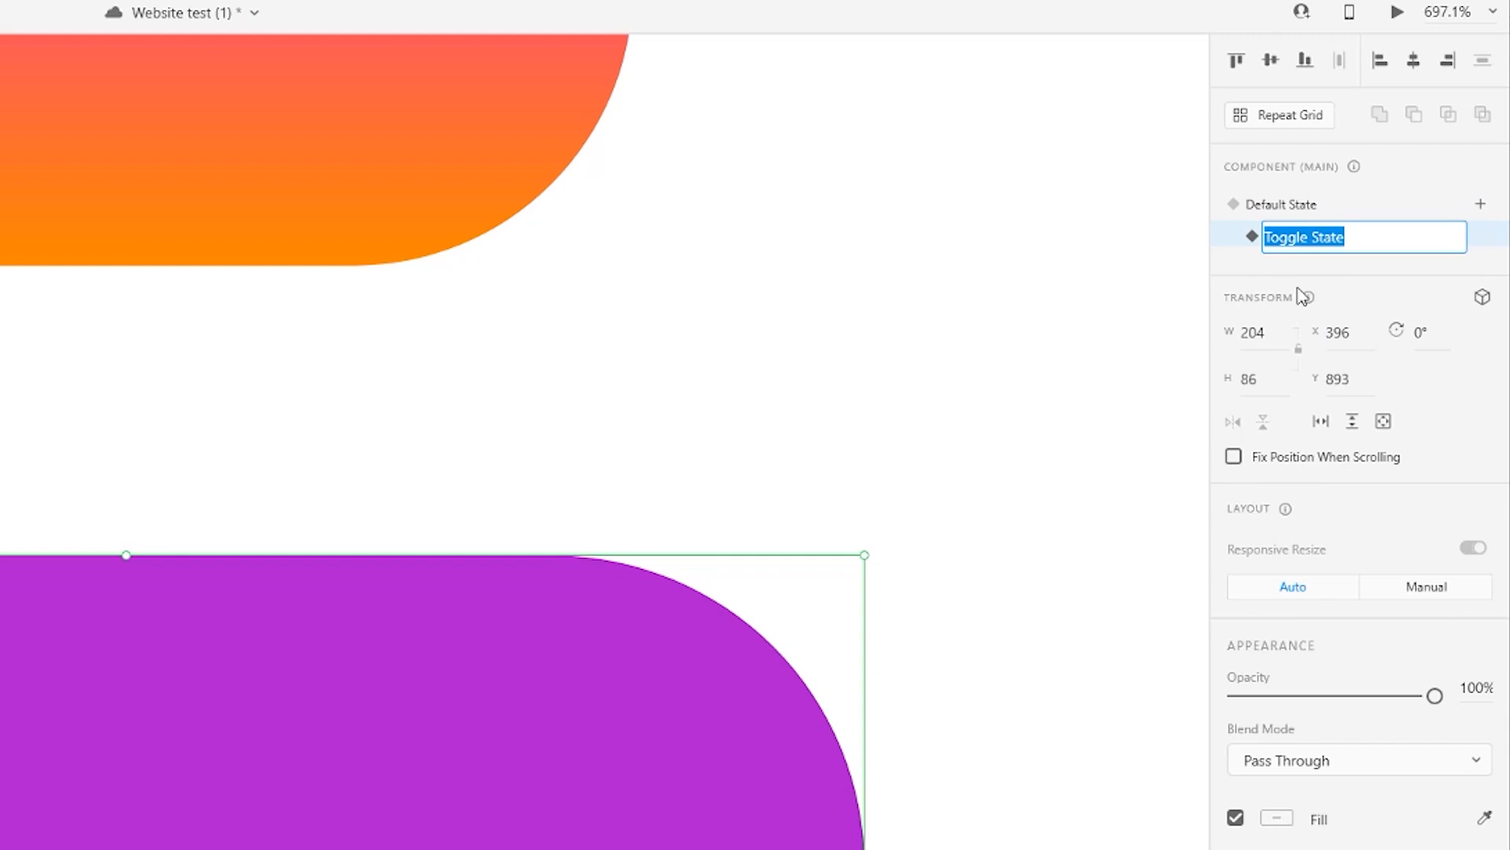
pyautogui.click(1350, 242)
pyautogui.press('Return')
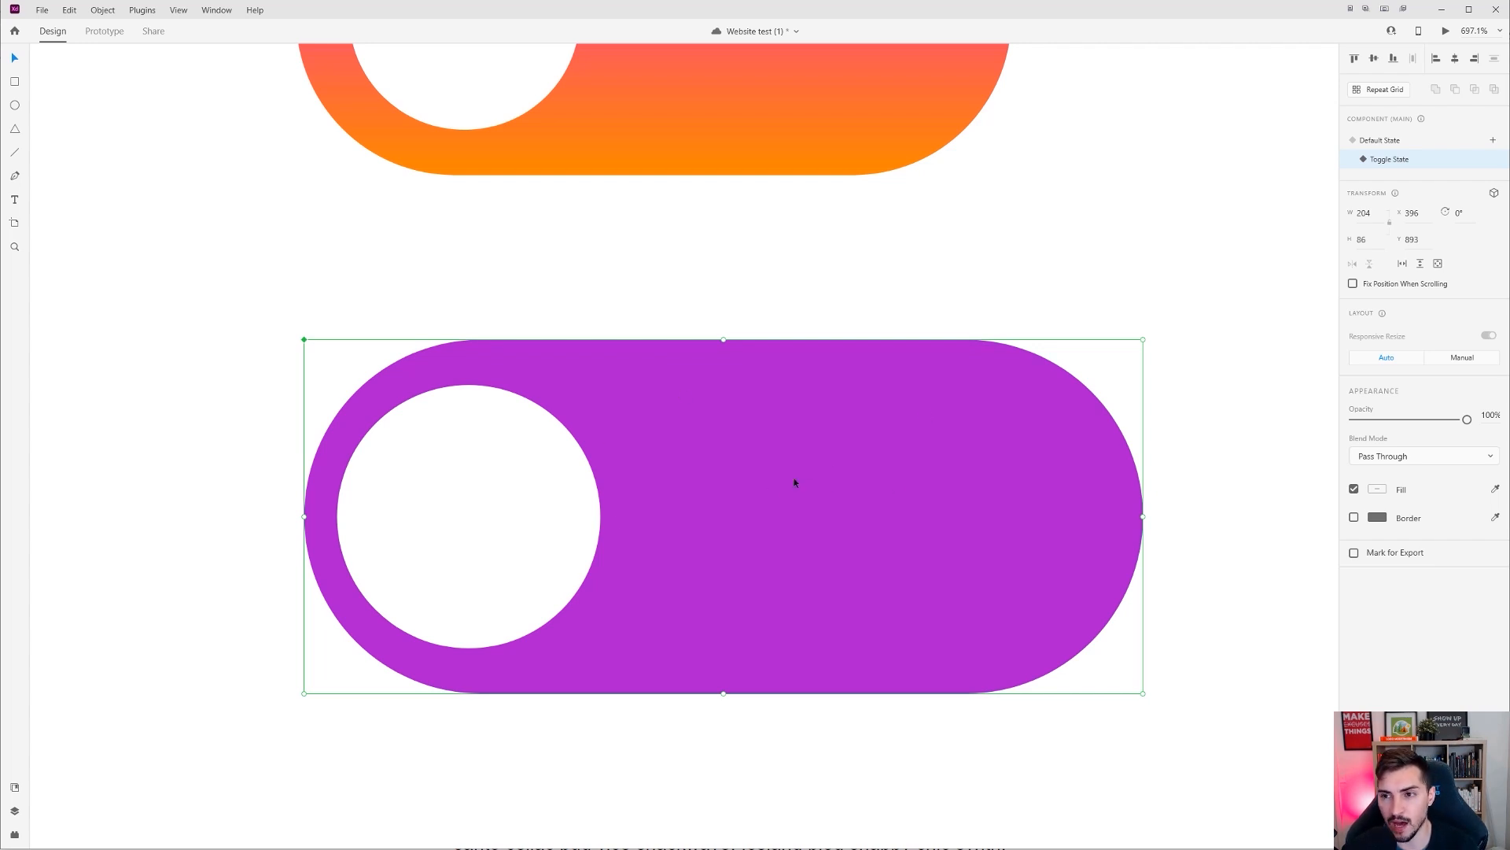
# Step: Duplicate the purple toggle component and place the copy beside it on the same level, about 60 away
pyautogui.scroll(-3, 795, 482)
pyautogui.scroll(-2, 552, 290)
pyautogui.moveTo(710, 303); pyautogui.dragTo(853, 280)
pyautogui.moveTo(815, 329); pyautogui.dragTo(691, 406)
pyautogui.moveTo(595, 363); pyautogui.dragTo(1236, 354)
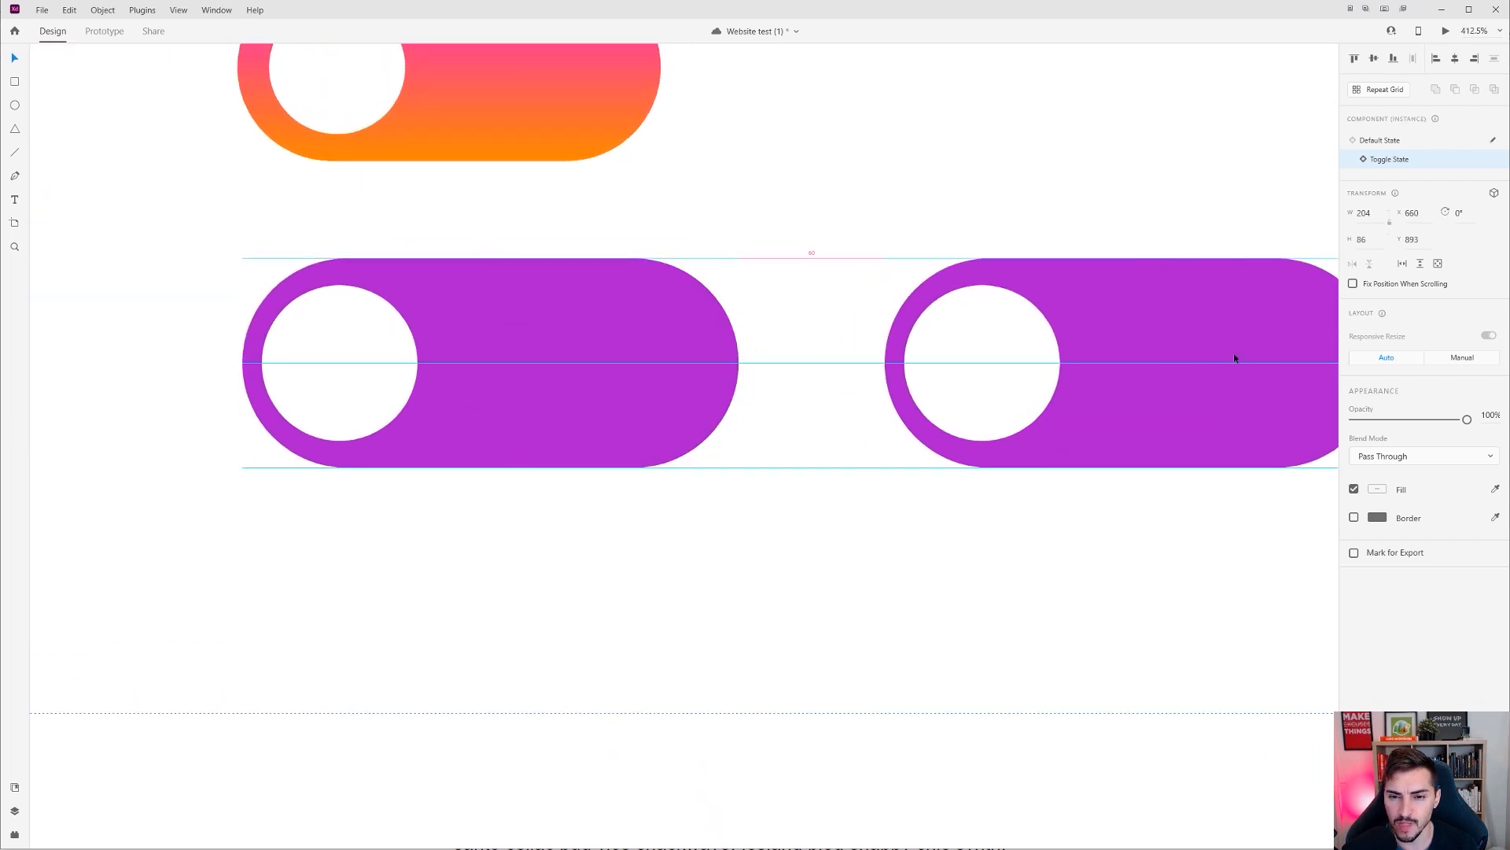
pyautogui.hscroll(2, 1236, 354)
pyautogui.scroll(1, 1236, 354)
# Step: Recolour the pill inside the main toggle component to a brighter purple while its Toggle State is active
pyautogui.click(596, 328)
pyautogui.hscroll(-3, 804, 360)
pyautogui.scroll(1, 804, 360)
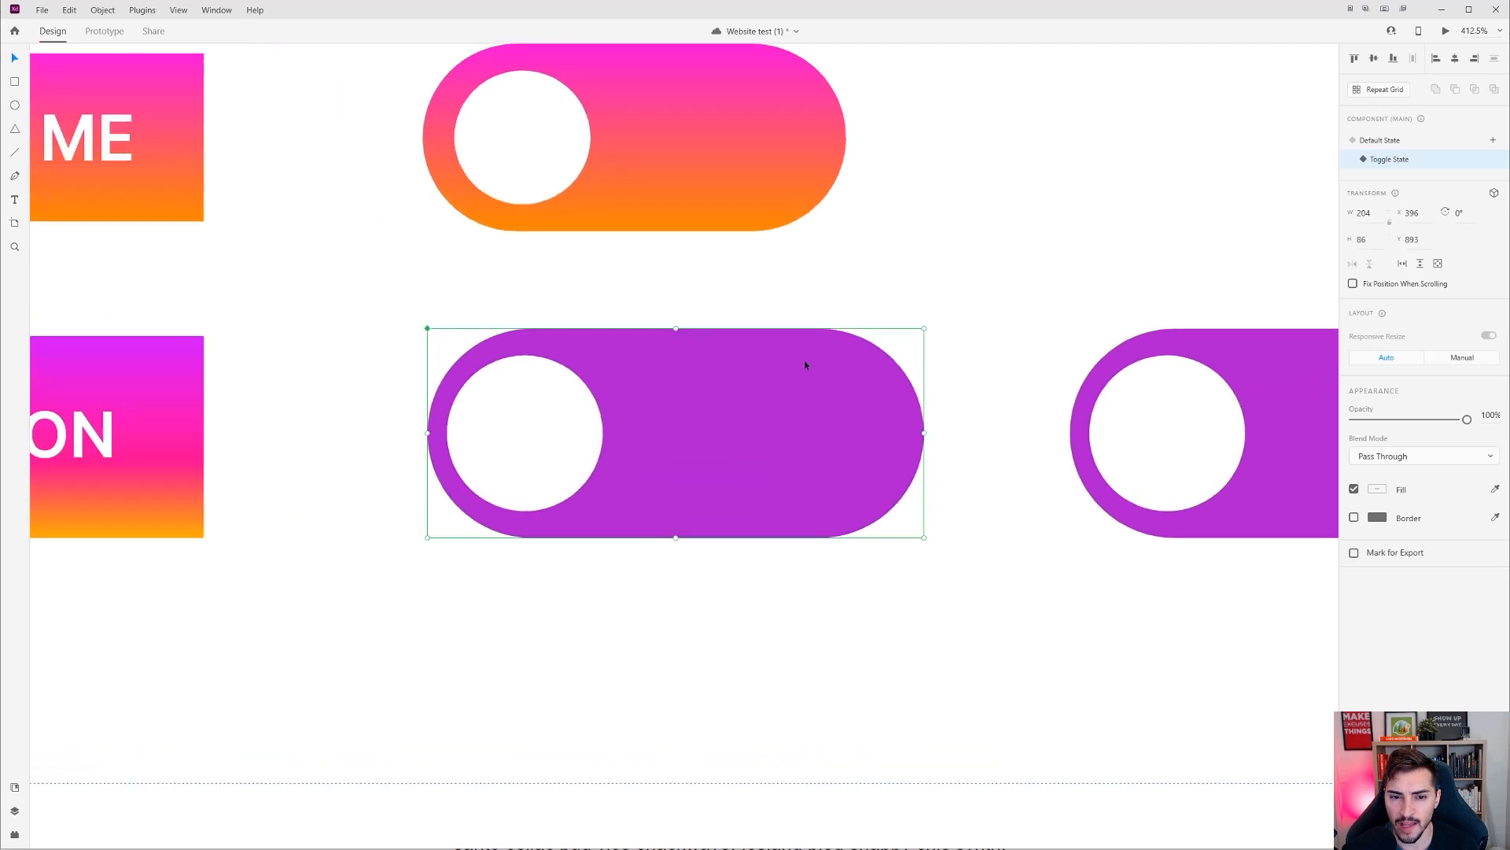
pyautogui.doubleClick(791, 341)
pyautogui.click(1377, 507)
pyautogui.moveTo(1291, 454); pyautogui.dragTo(1316, 442)
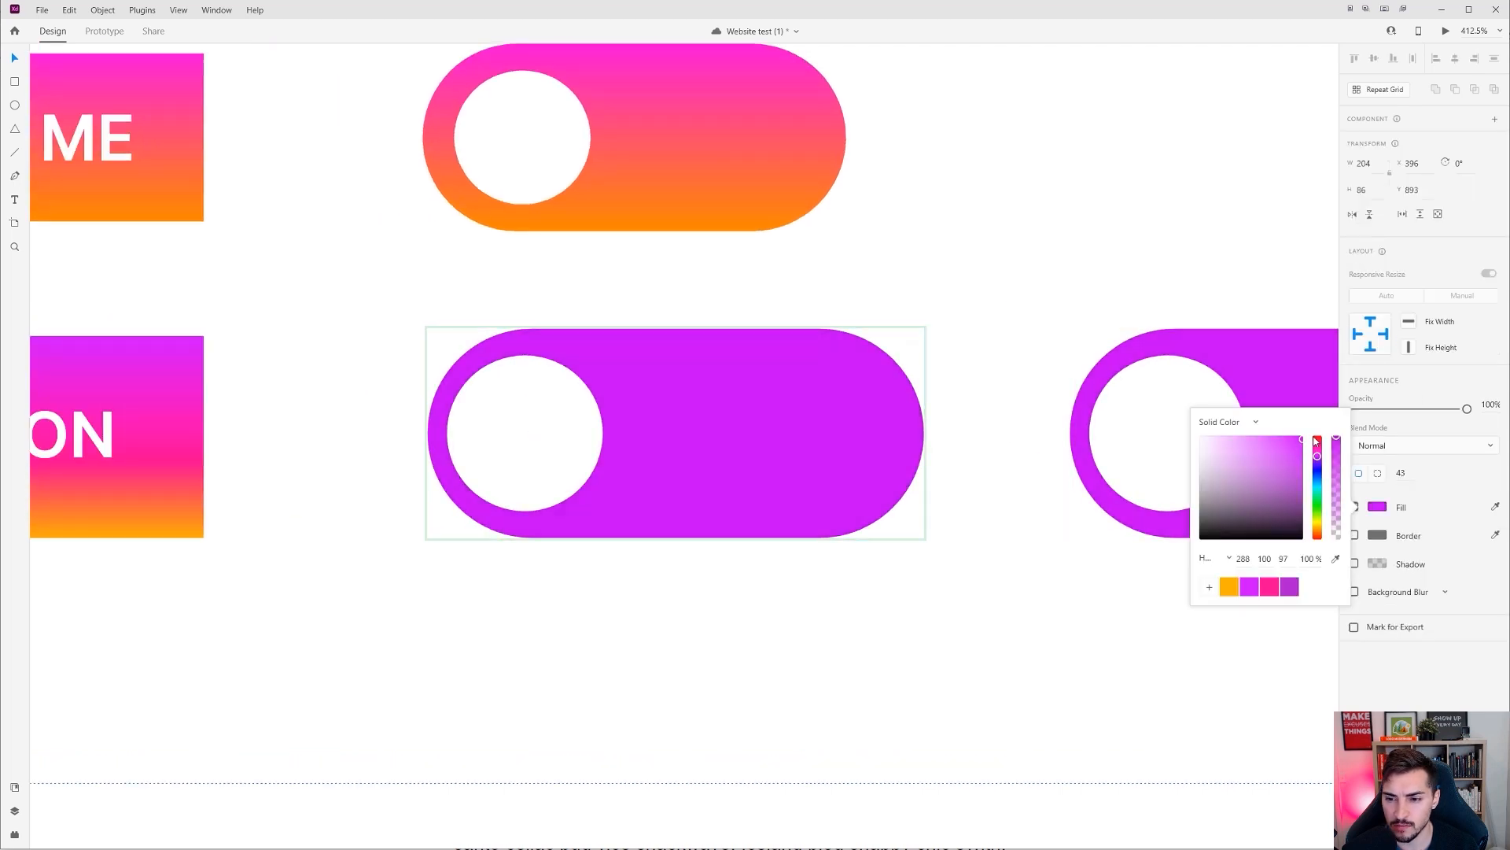
# Step: Fill the main component's pill with the saved orange swatch and check how the duplicate responds
pyautogui.click(1228, 586)
pyautogui.click(1006, 304)
pyautogui.hscroll(3, 1006, 304)
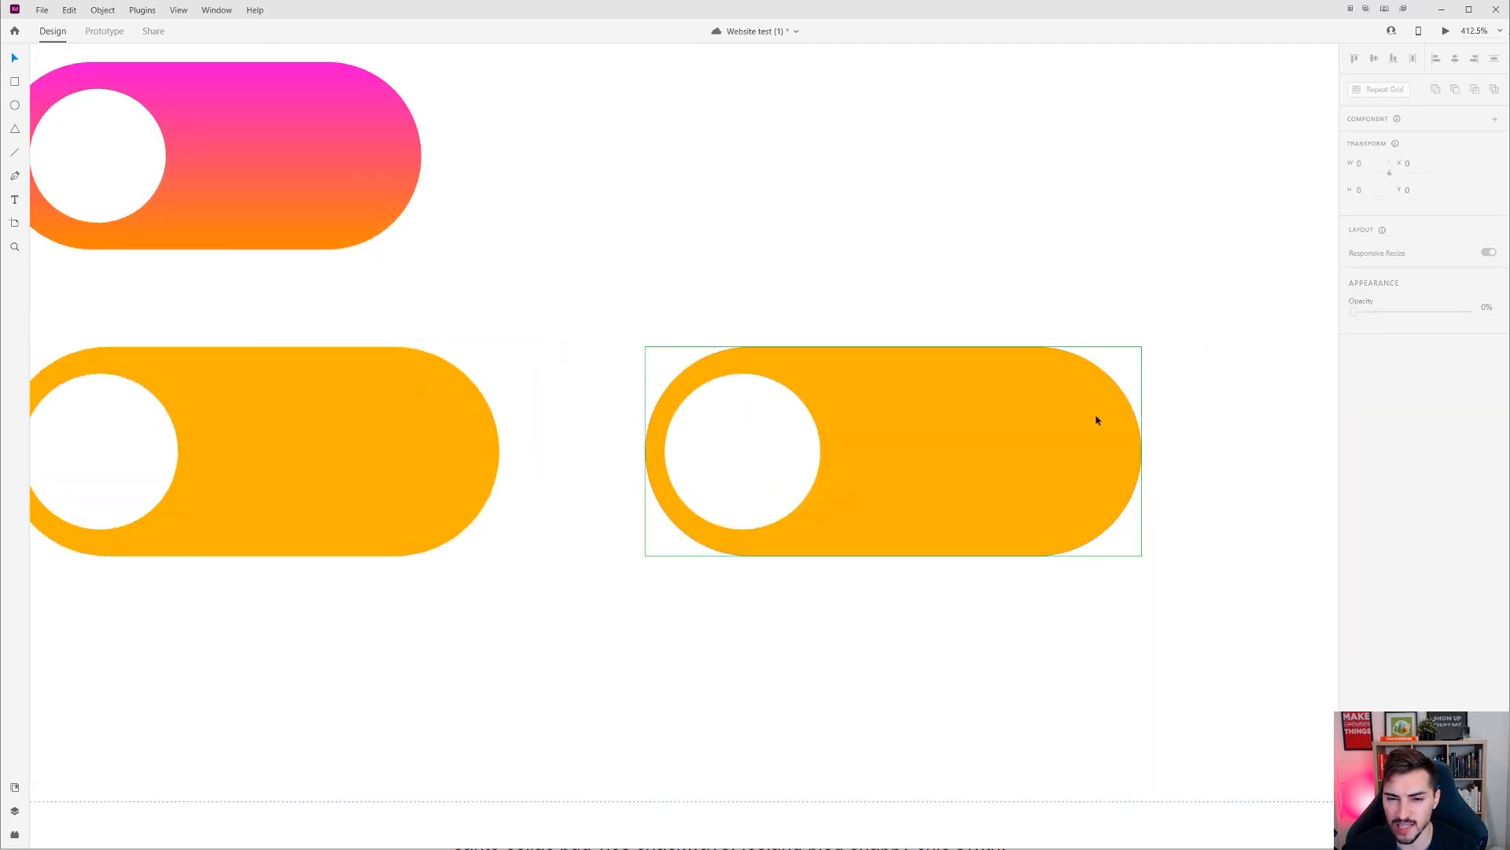
pyautogui.scroll(2, 1096, 418)
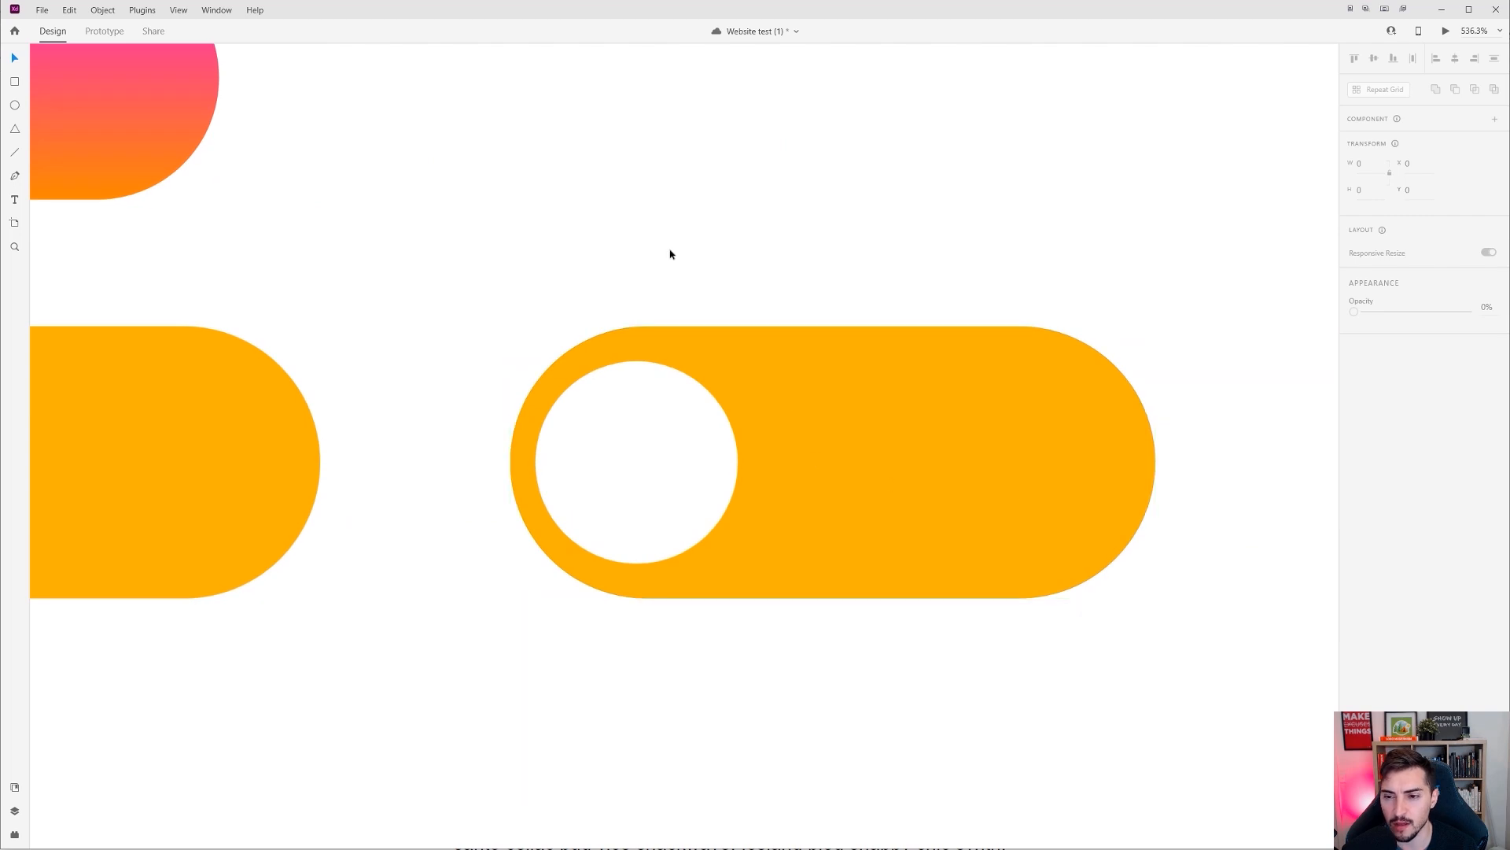
# Step: Undo the orange fill and delete the duplicate toggle
pyautogui.moveTo(670, 254); pyautogui.dragTo(1012, 240)
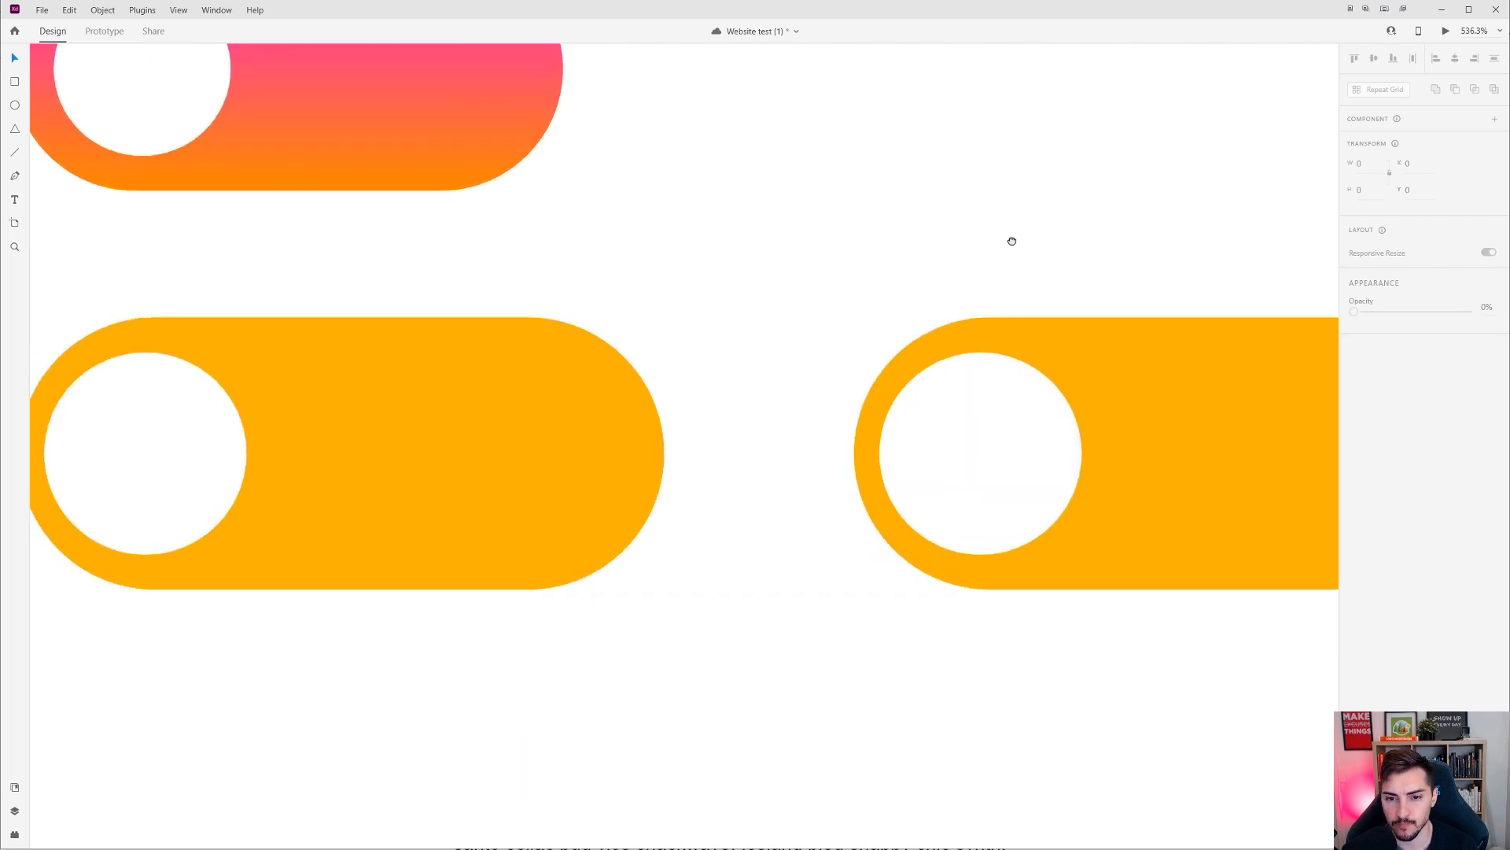
pyautogui.hotkey('ctrl', 'z')
pyautogui.moveTo(1104, 203); pyautogui.dragTo(964, 607)
pyautogui.press('Delete')
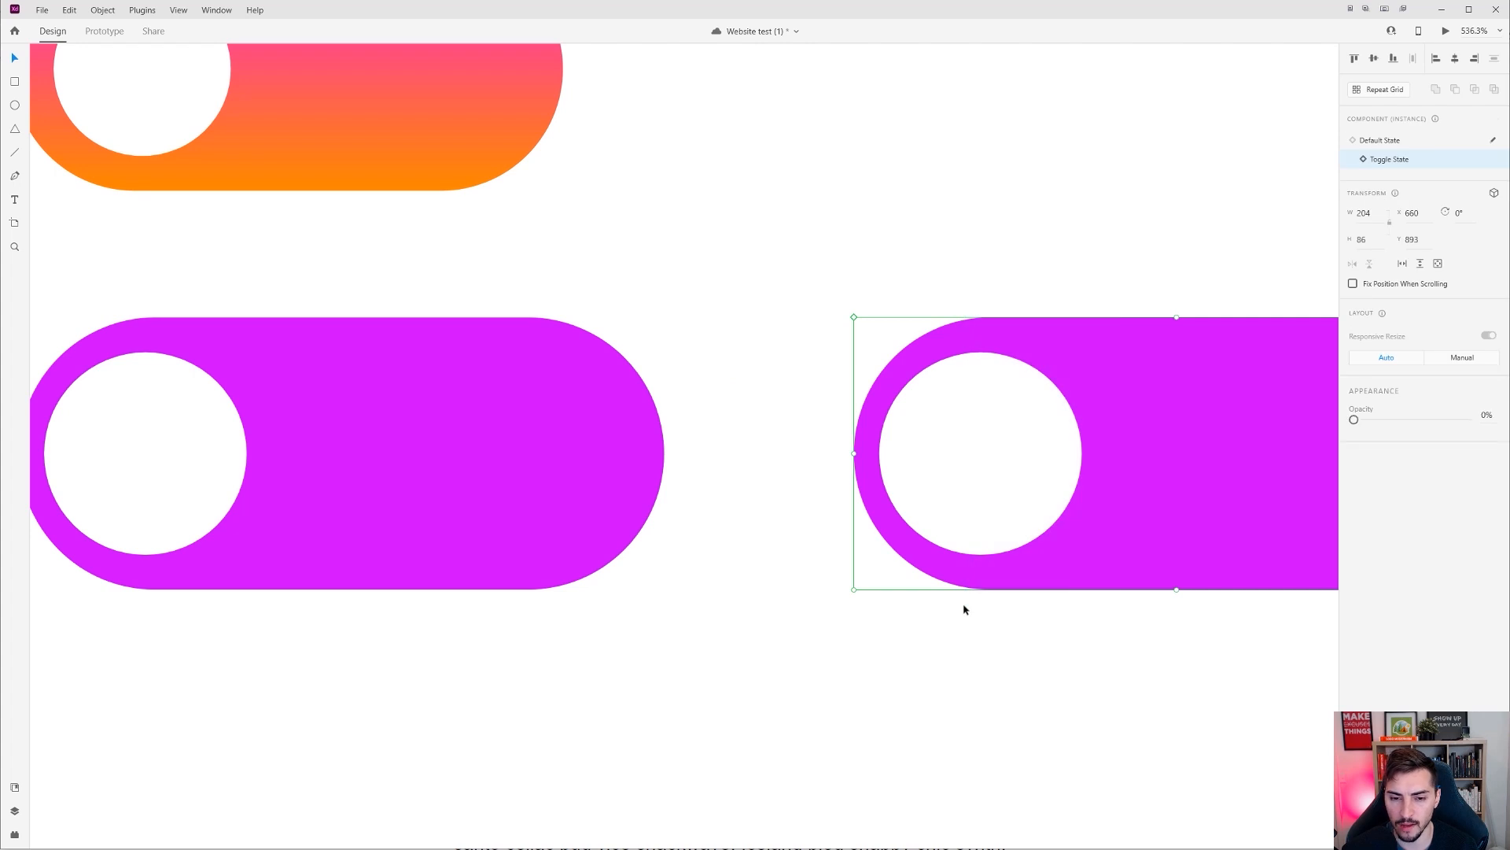
# Step: In the component's Toggle State, move the white circle to the opposite end of the pill at X 526, keeping its vertical position
pyautogui.moveTo(679, 420); pyautogui.dragTo(1121, 466)
pyautogui.click(908, 420)
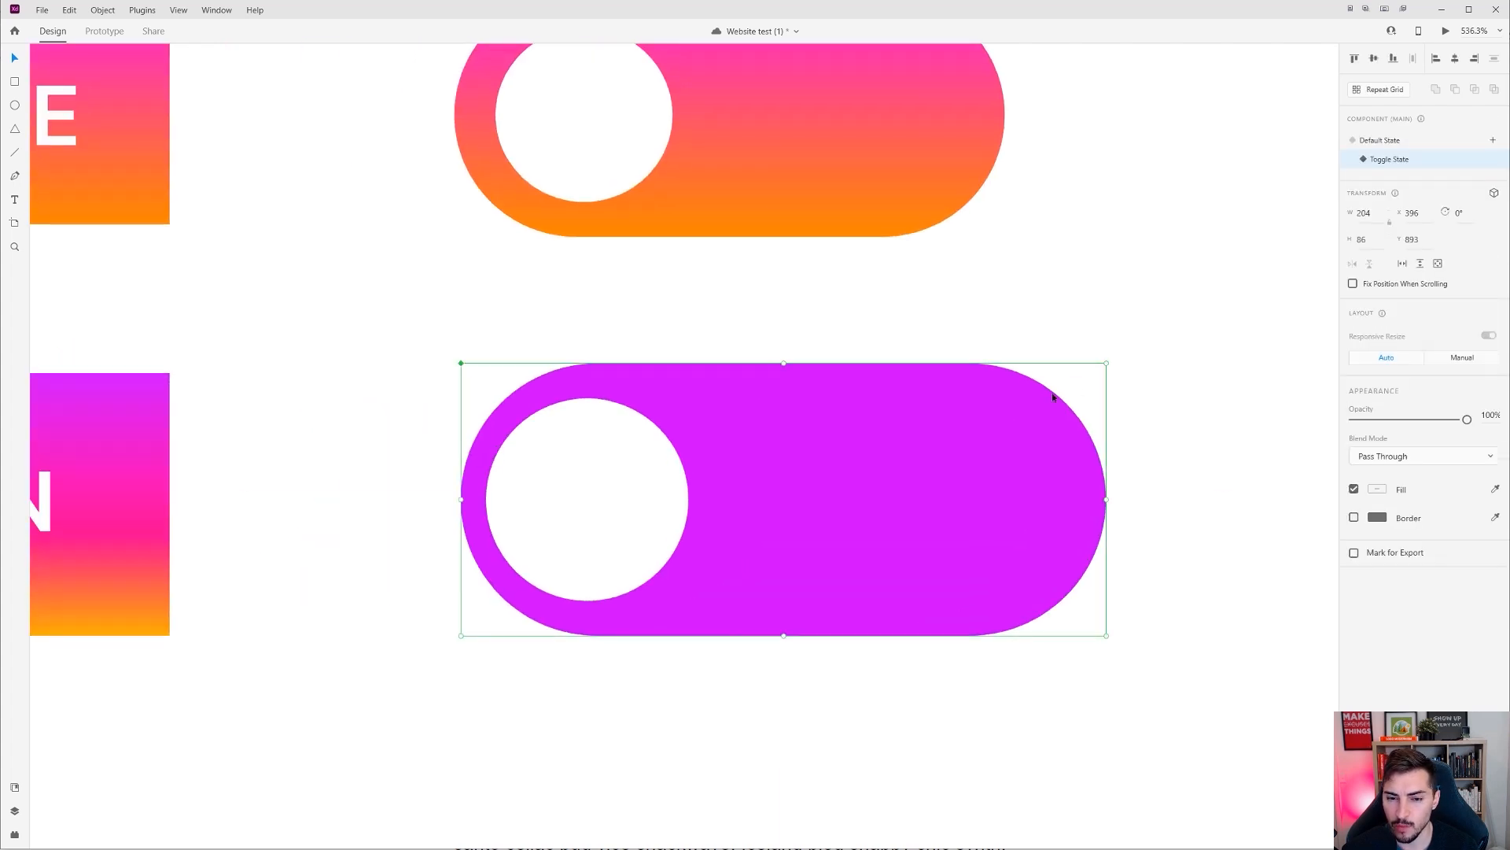
pyautogui.scroll(3, 1052, 397)
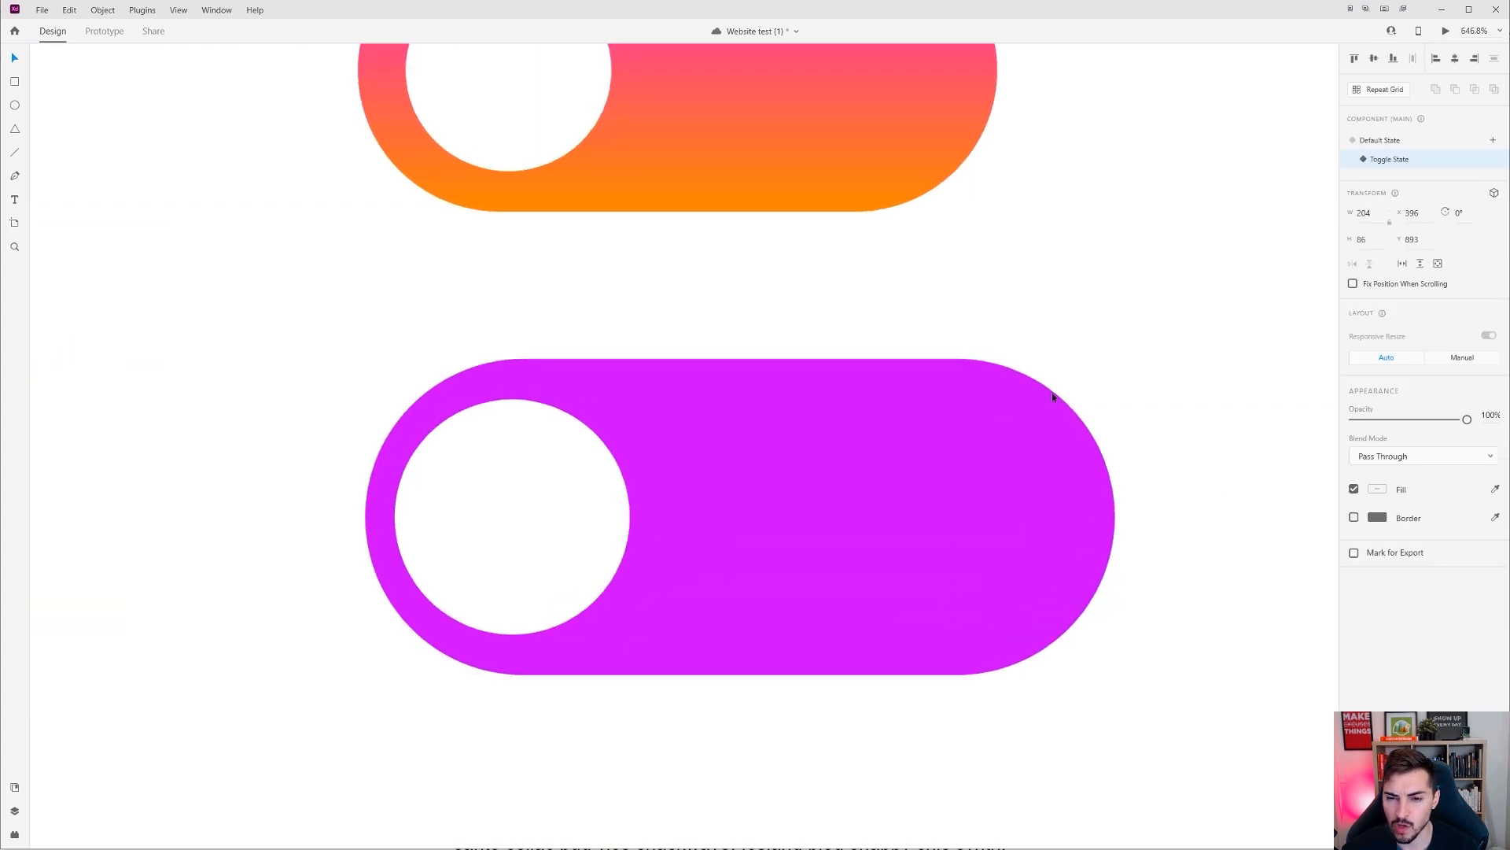
pyautogui.doubleClick(467, 520)
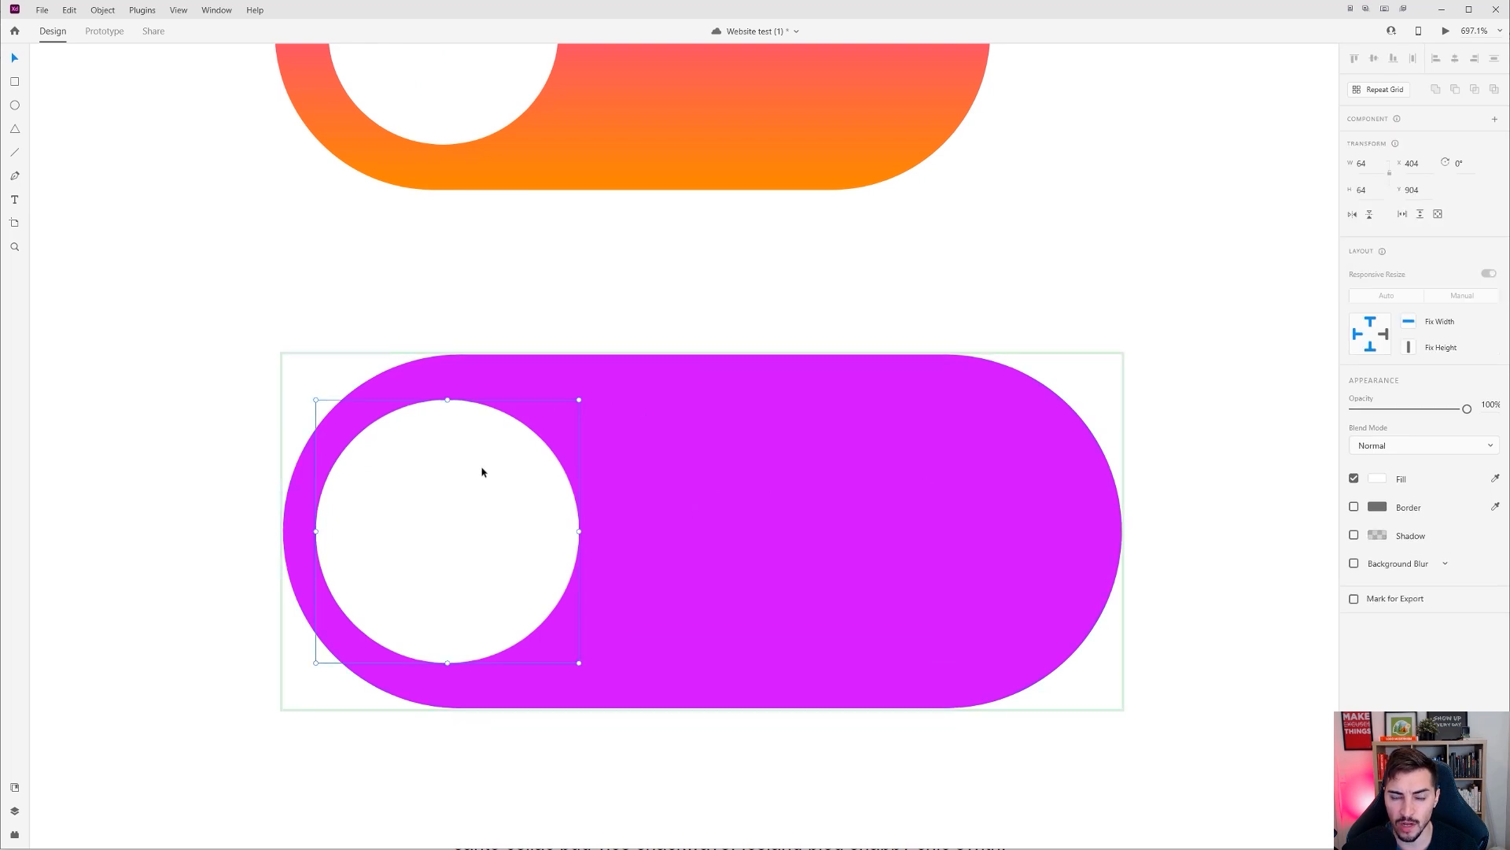
pyautogui.moveTo(488, 509); pyautogui.dragTo(989, 500)
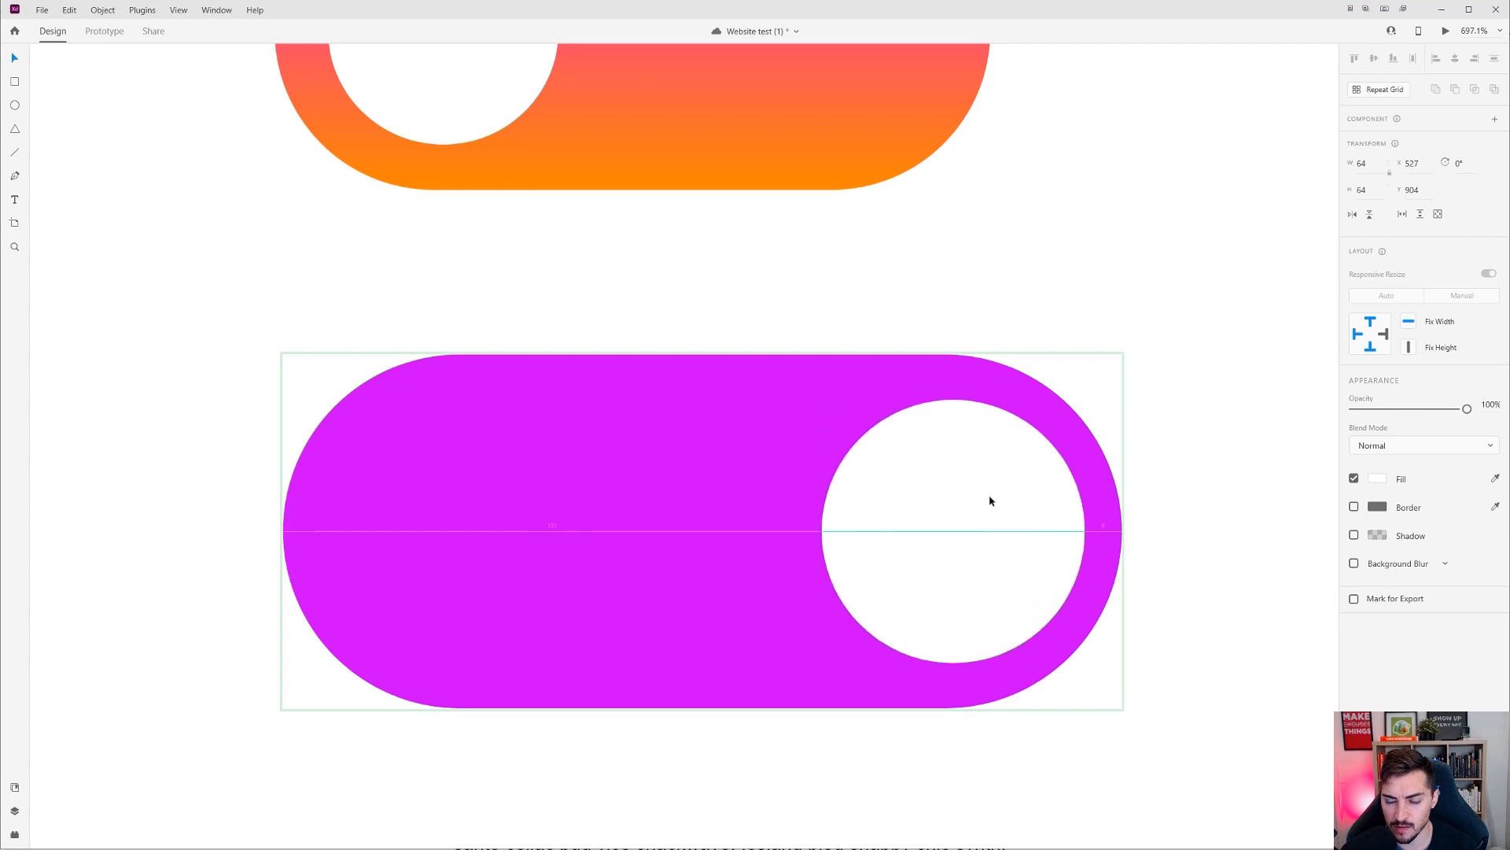
pyautogui.press('Left')
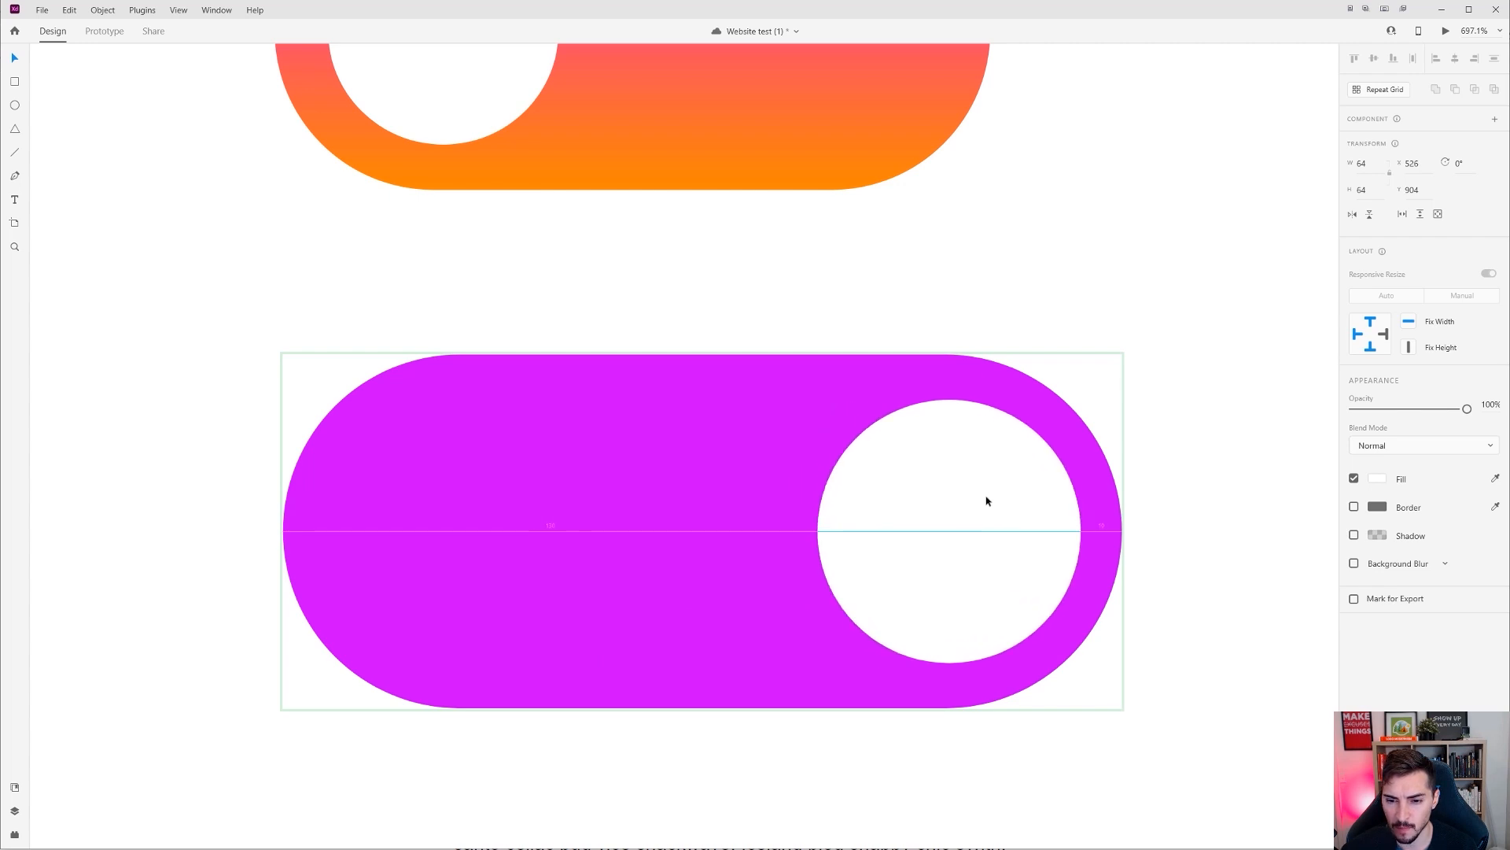
pyautogui.press('Right')
pyautogui.press('Left')
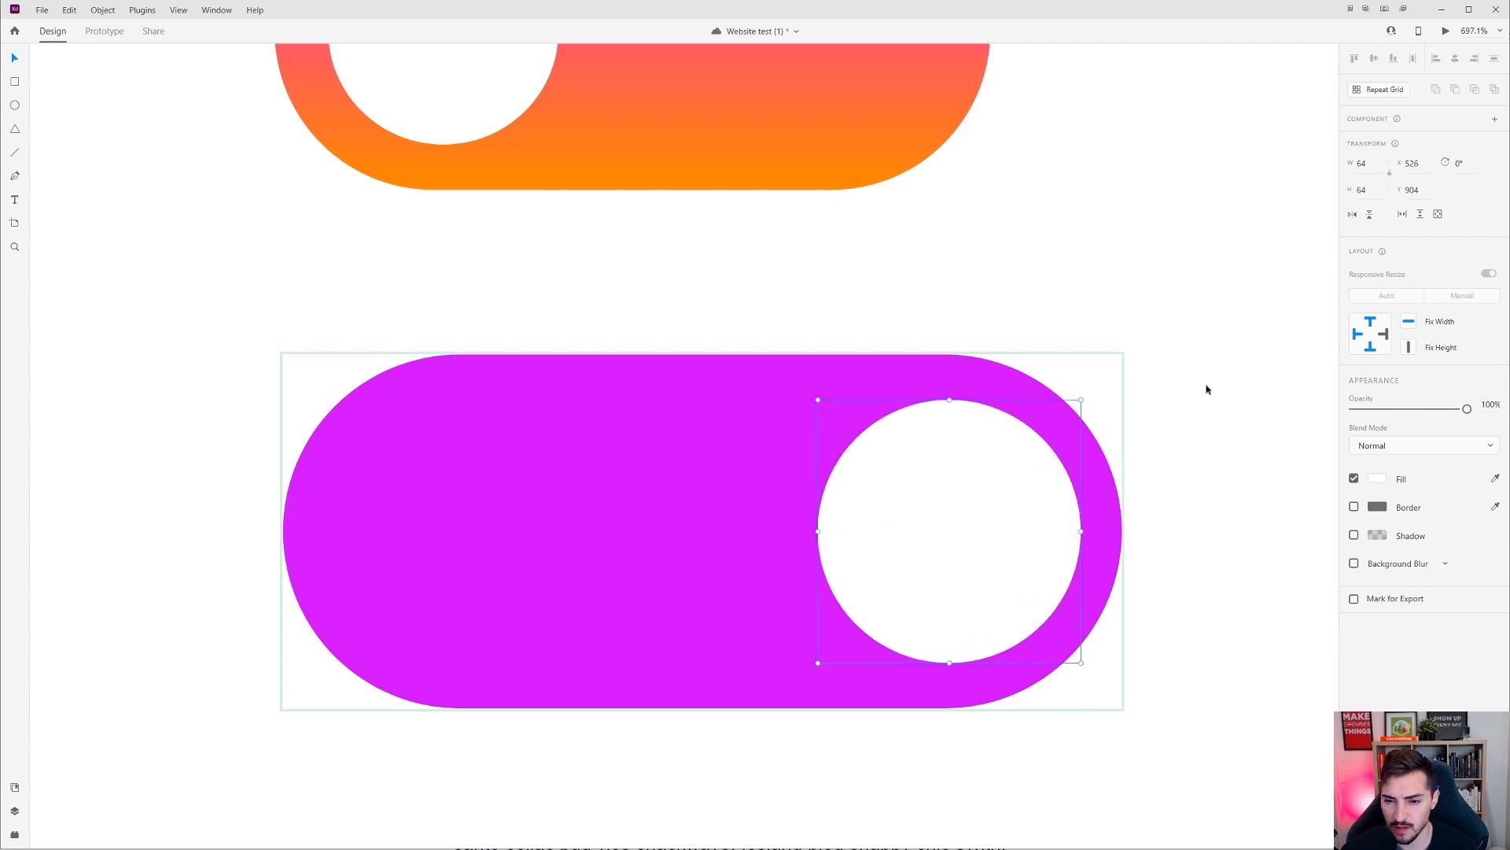
# Step: Return the toggle component to its Default State and open the desktop preview at the Buttons section
pyautogui.scroll(-2, 1123, 505)
pyautogui.moveTo(1106, 418); pyautogui.dragTo(1007, 404)
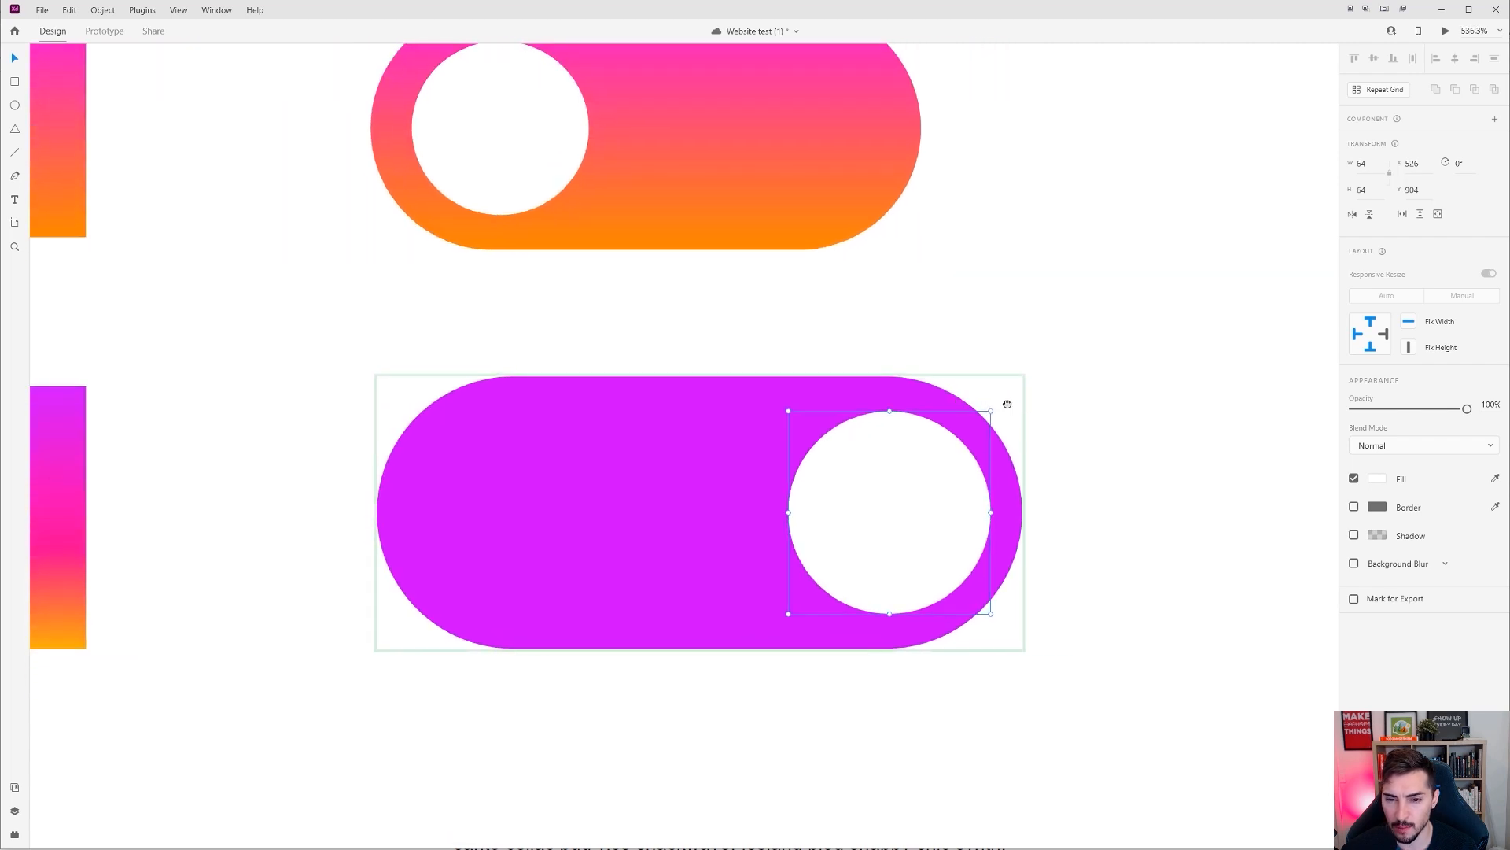
pyautogui.click(762, 394)
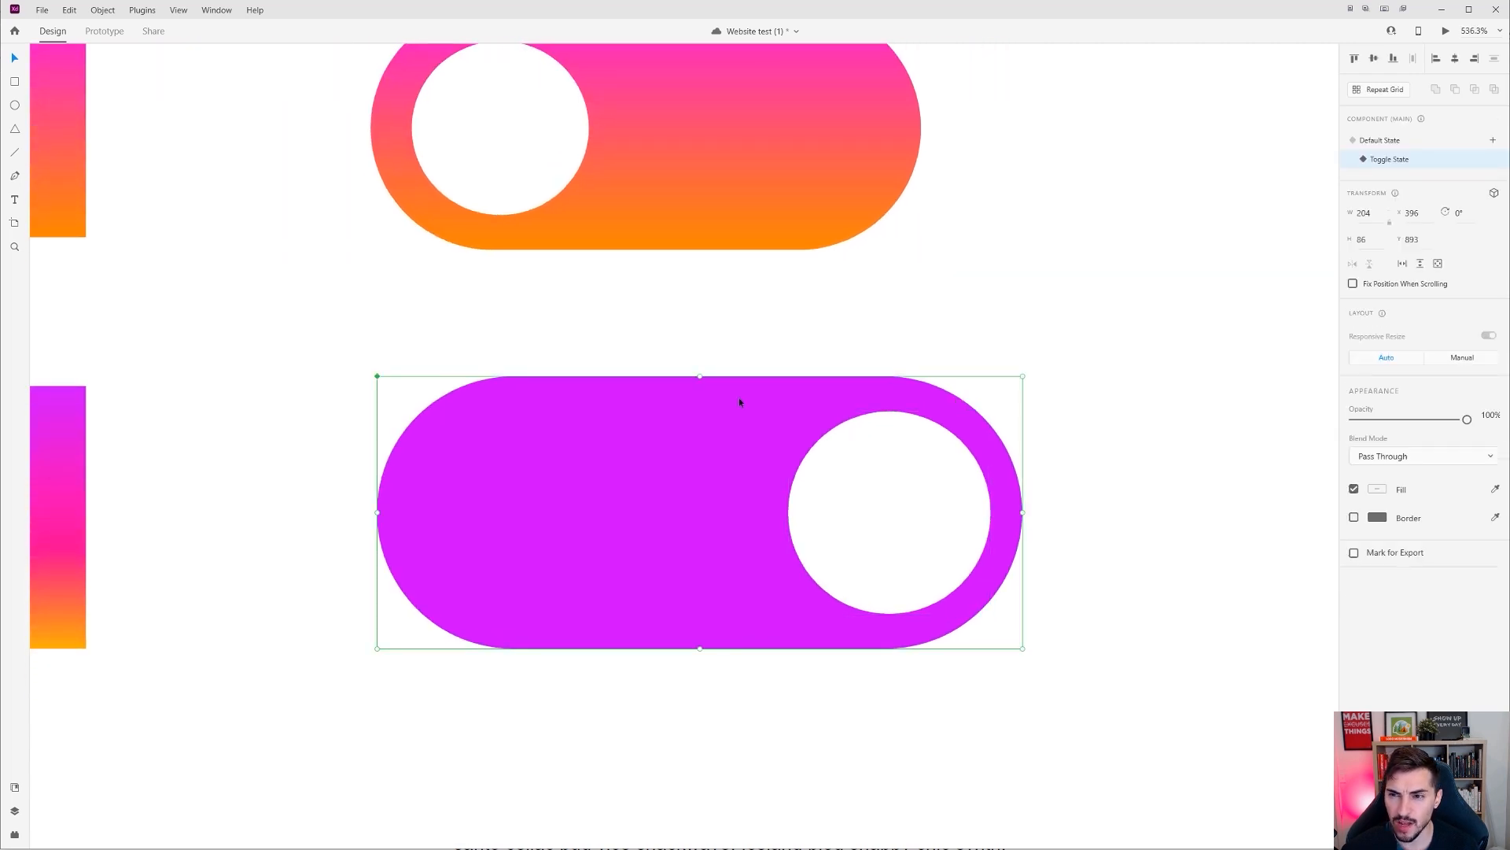
pyautogui.click(1377, 141)
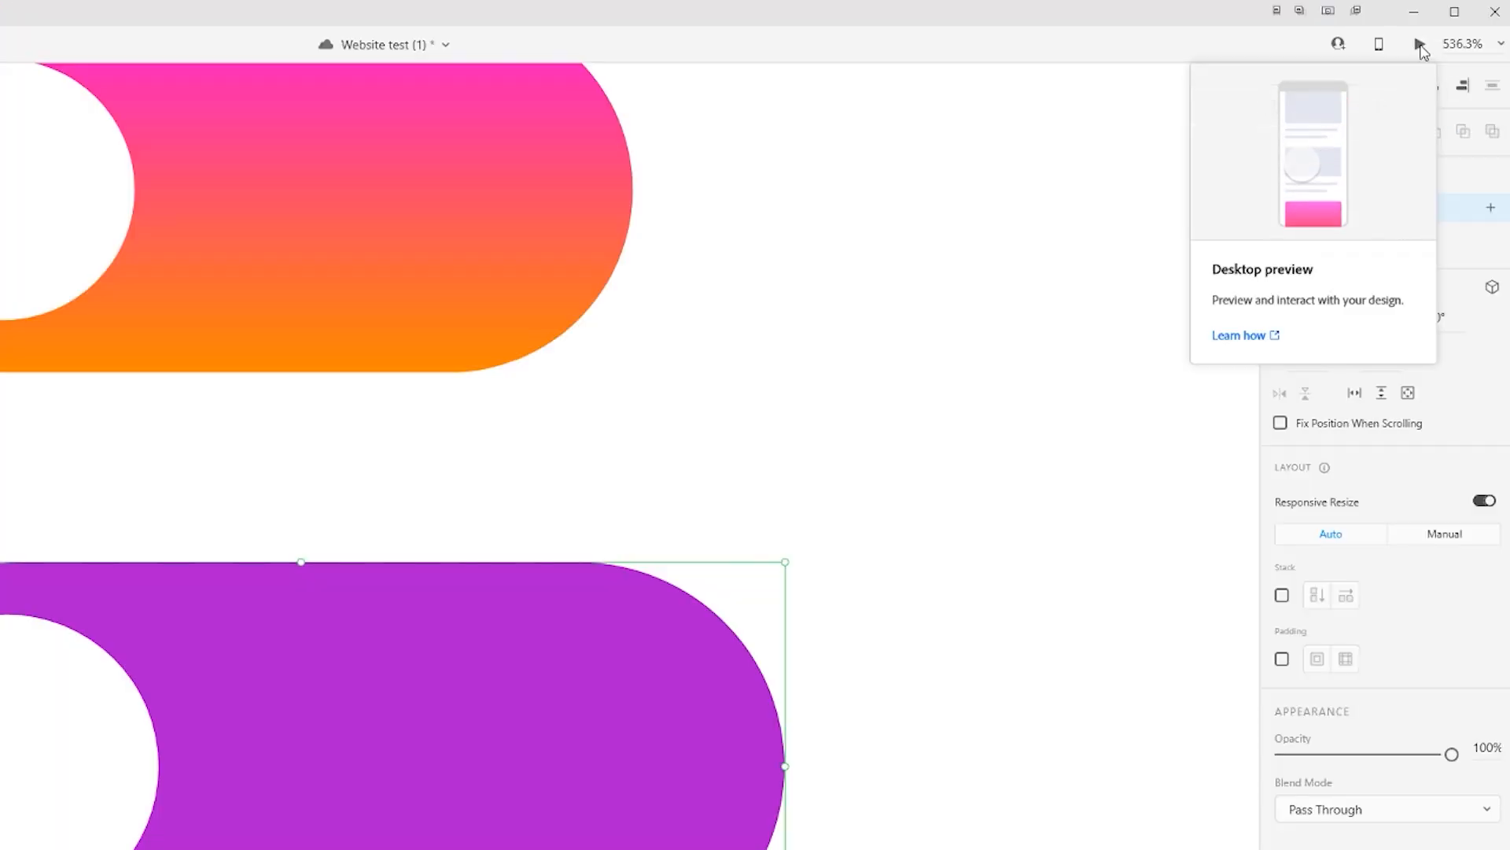
pyautogui.click(1421, 45)
pyautogui.scroll(-5, 847, 337)
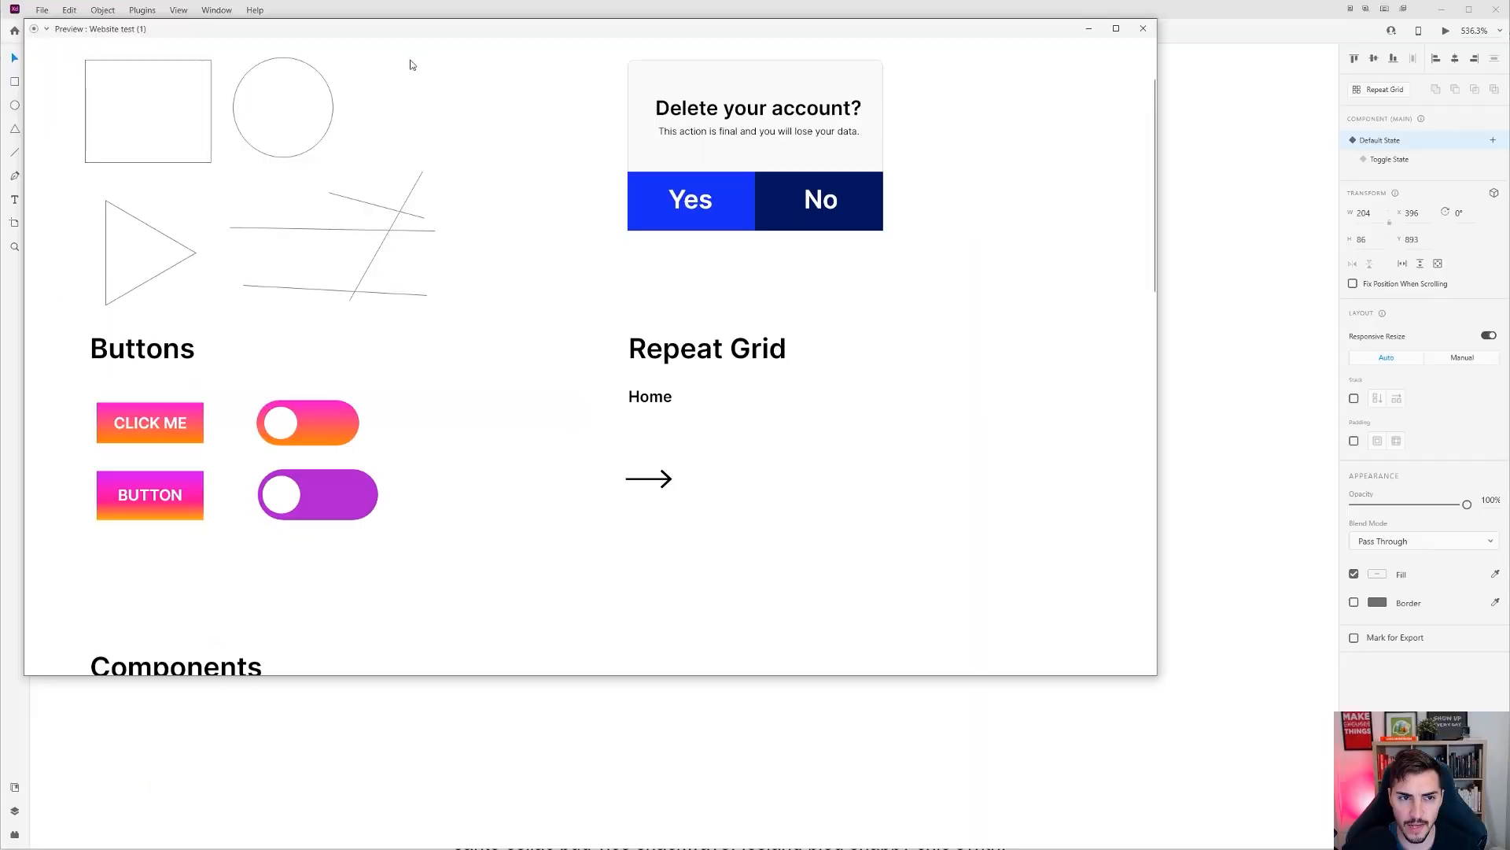
pyautogui.moveTo(410, 30); pyautogui.dragTo(494, 43)
pyautogui.scroll(2, 315, 441)
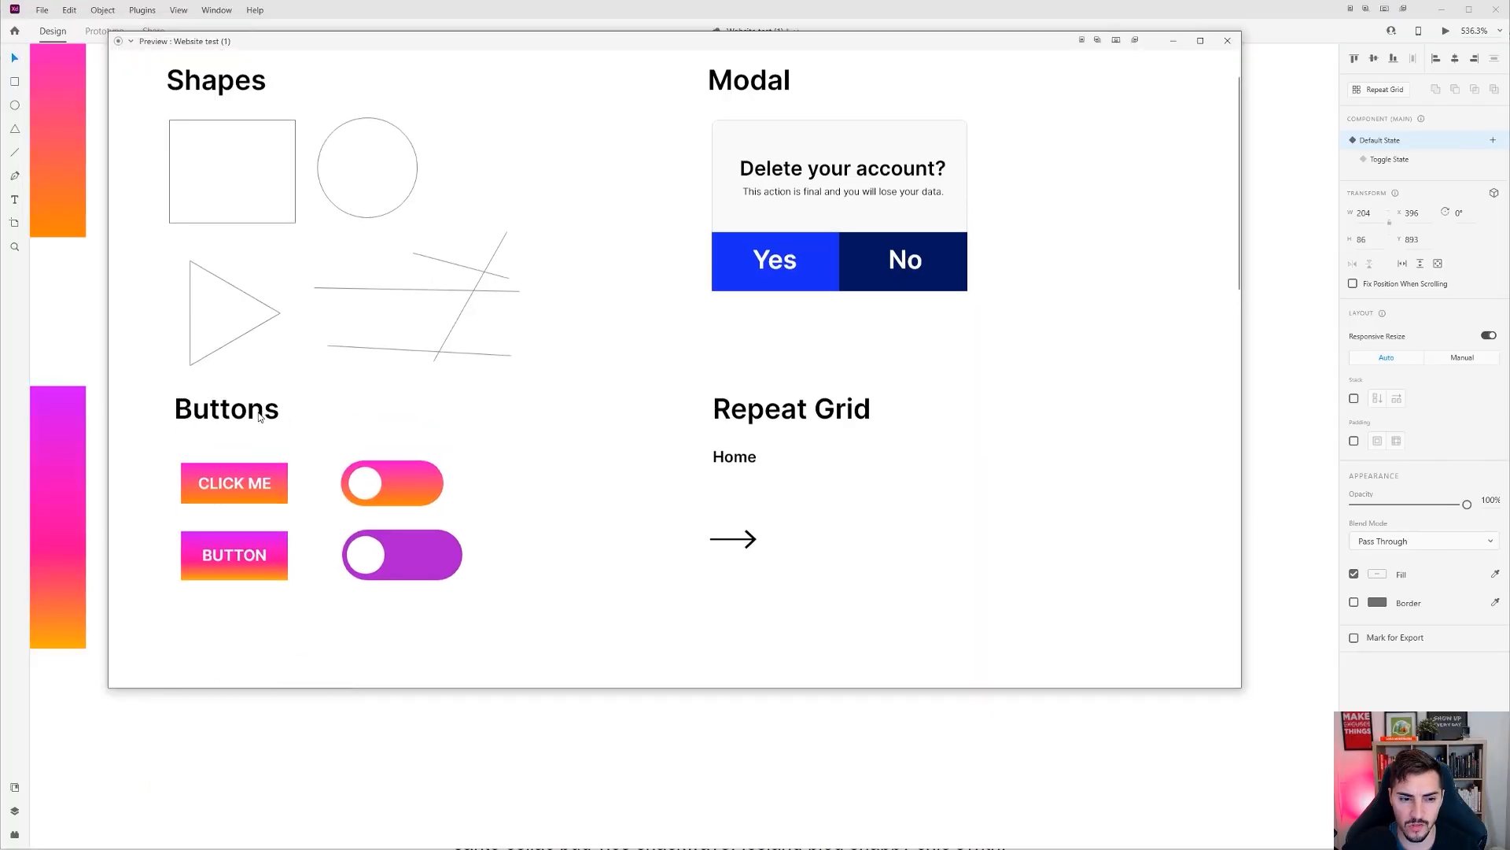
pyautogui.scroll(-2, 357, 460)
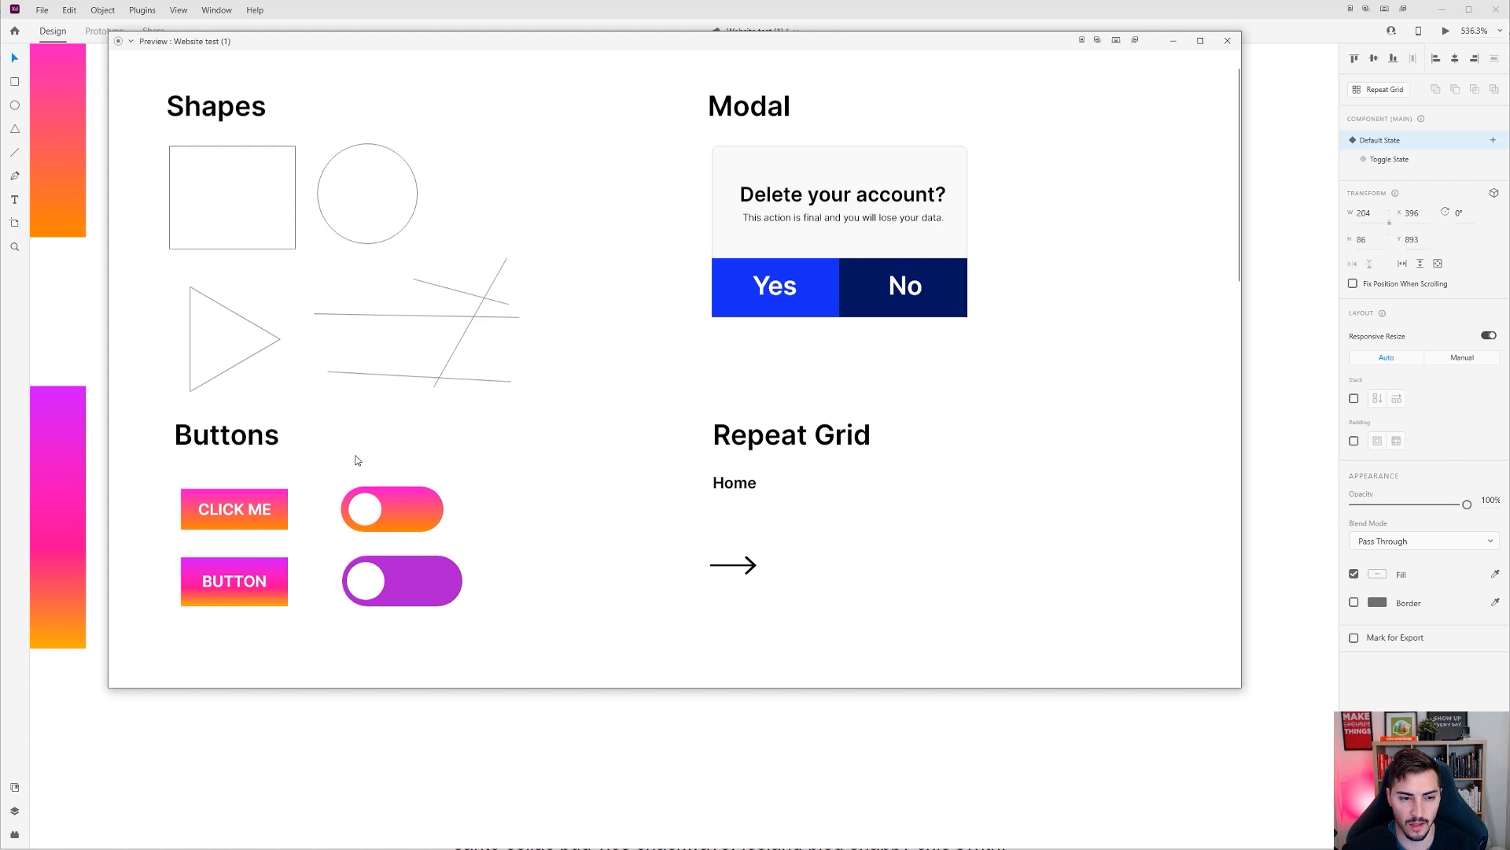
# Step: Test the purple toggle on and off several times in the preview and close the preview
pyautogui.click(366, 512)
pyautogui.click(401, 514)
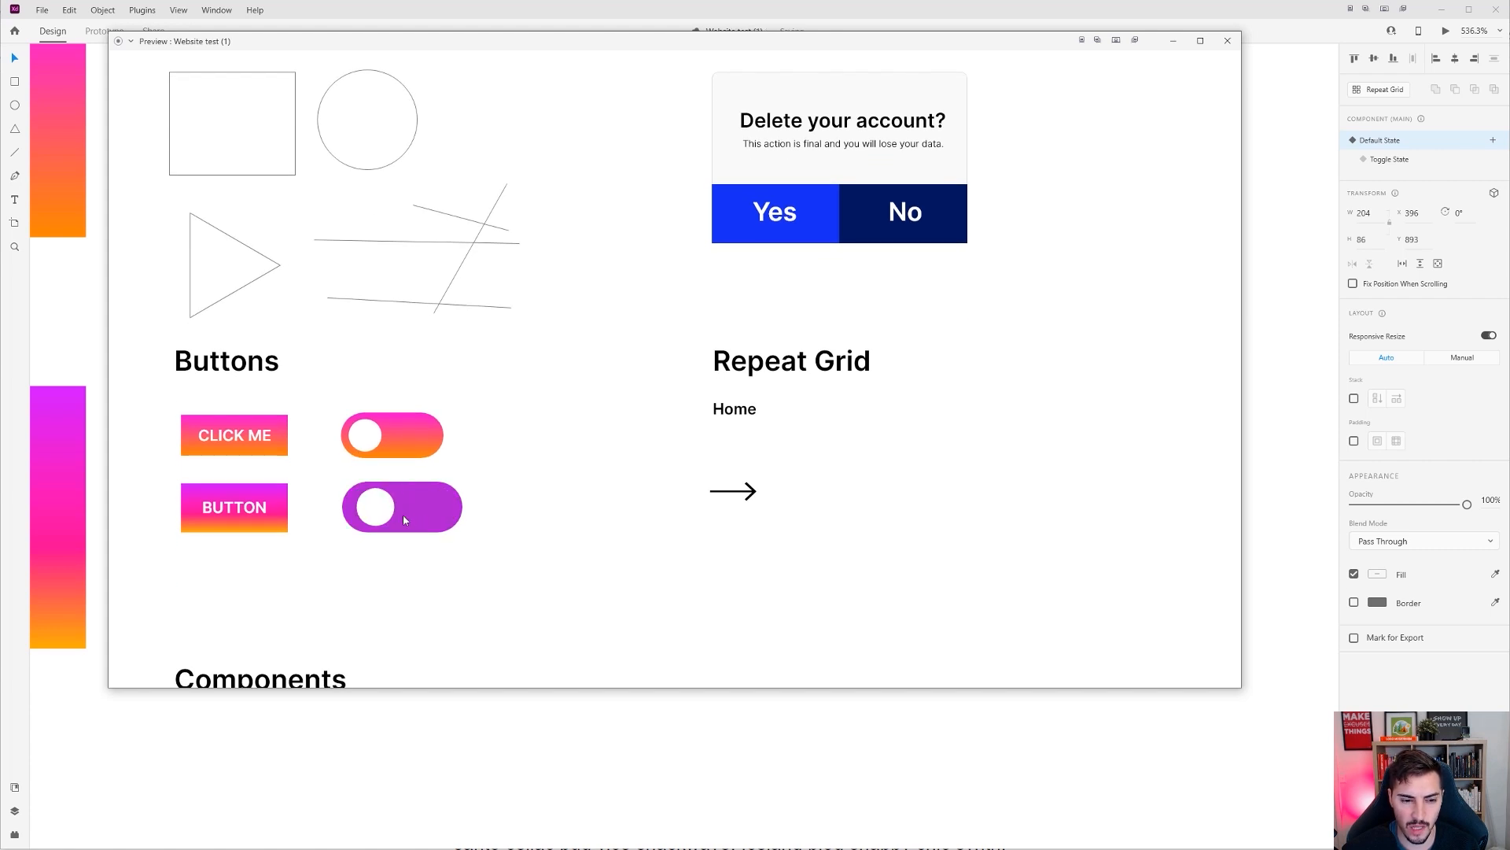
pyautogui.click(424, 513)
pyautogui.click(425, 513)
pyautogui.click(367, 512)
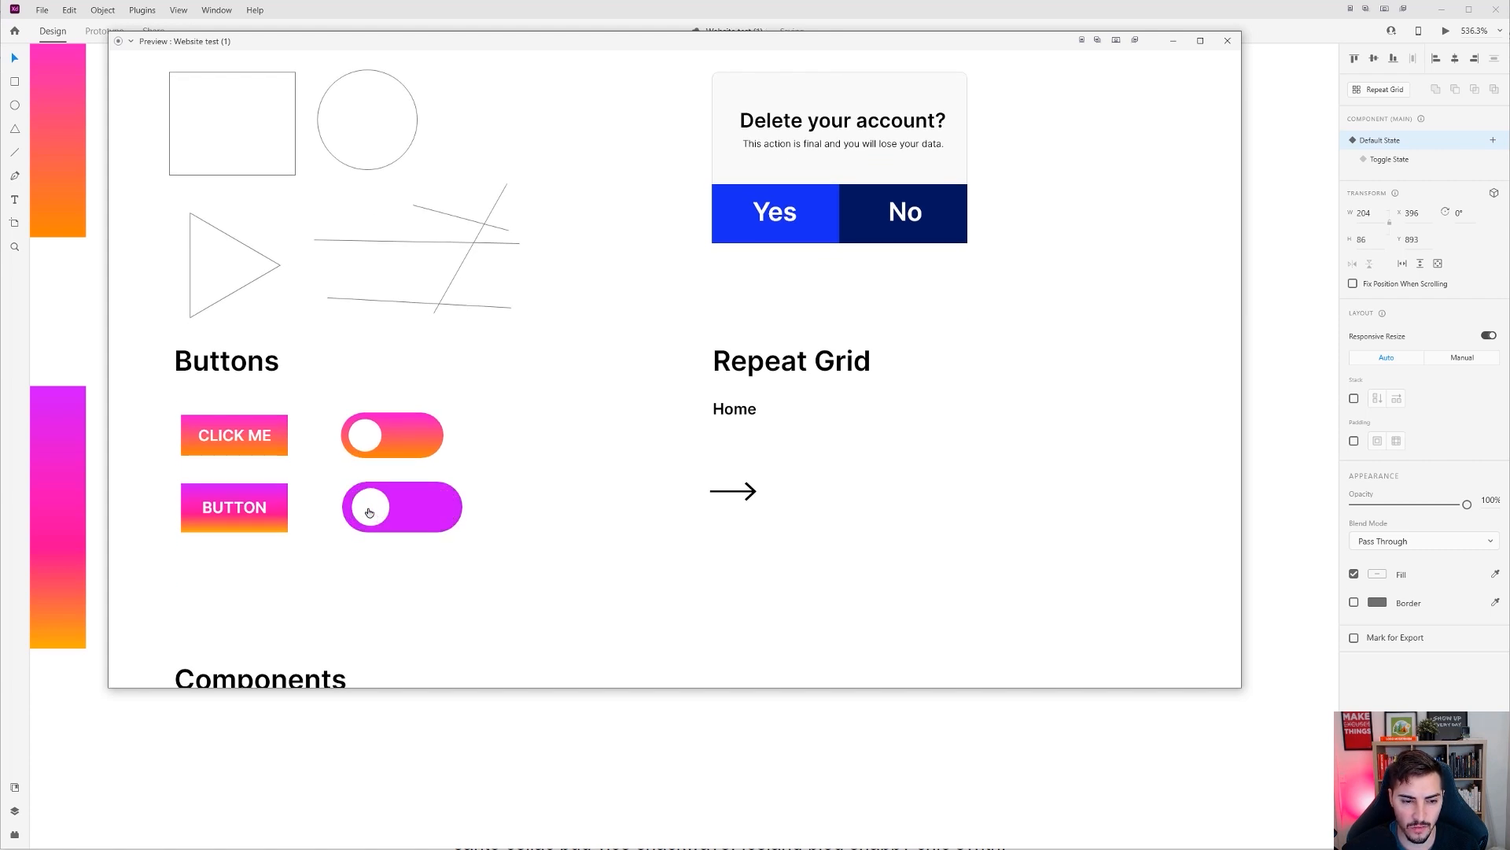
pyautogui.click(447, 506)
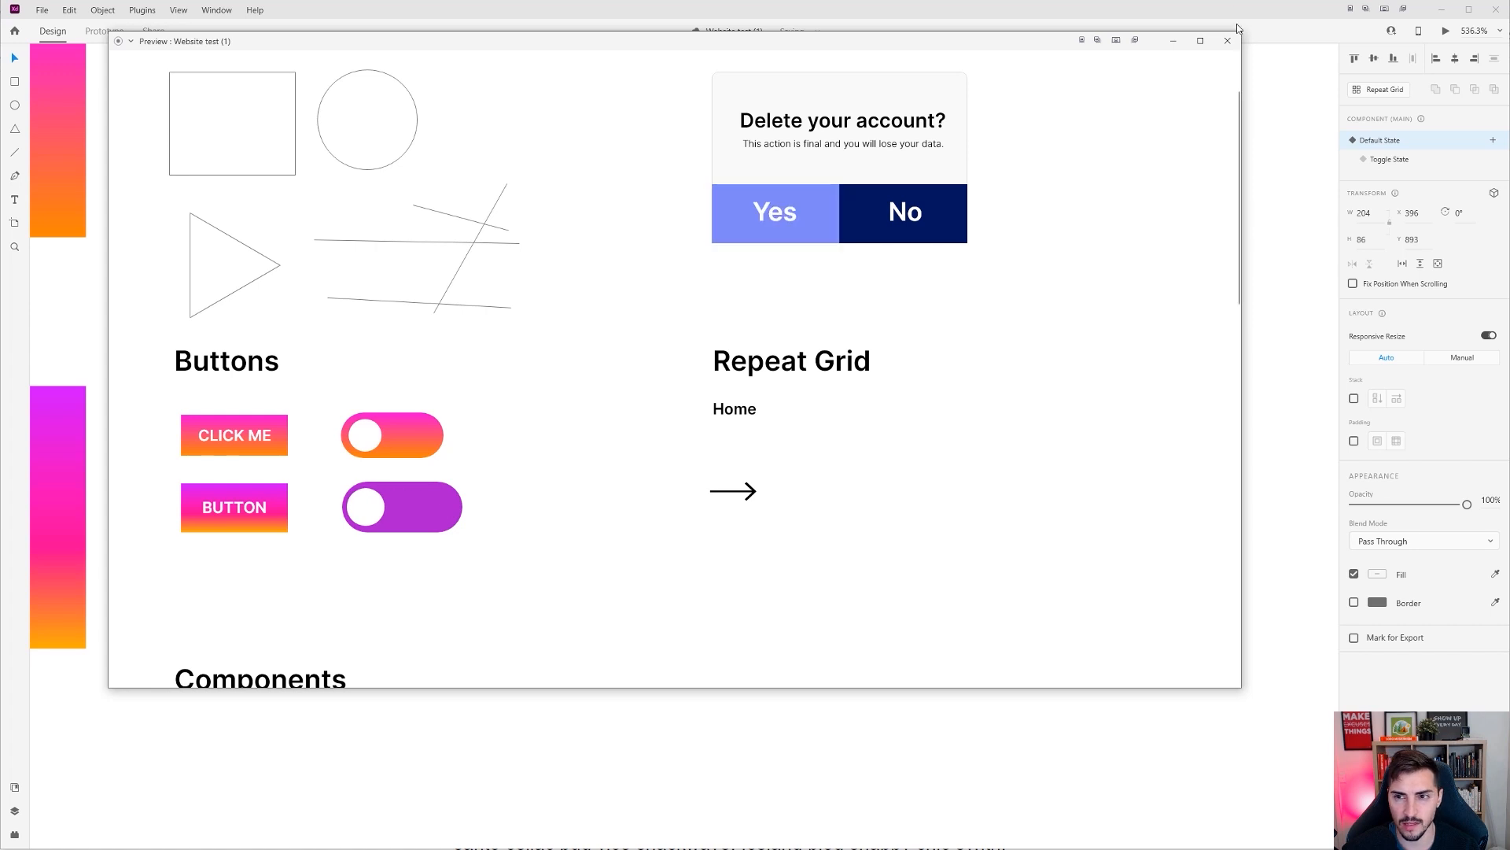
pyautogui.click(1227, 40)
# Step: Darken the pill's fill in the Toggle State to HSB 289, 100, 52 and return the component to its Default State
pyautogui.click(1376, 159)
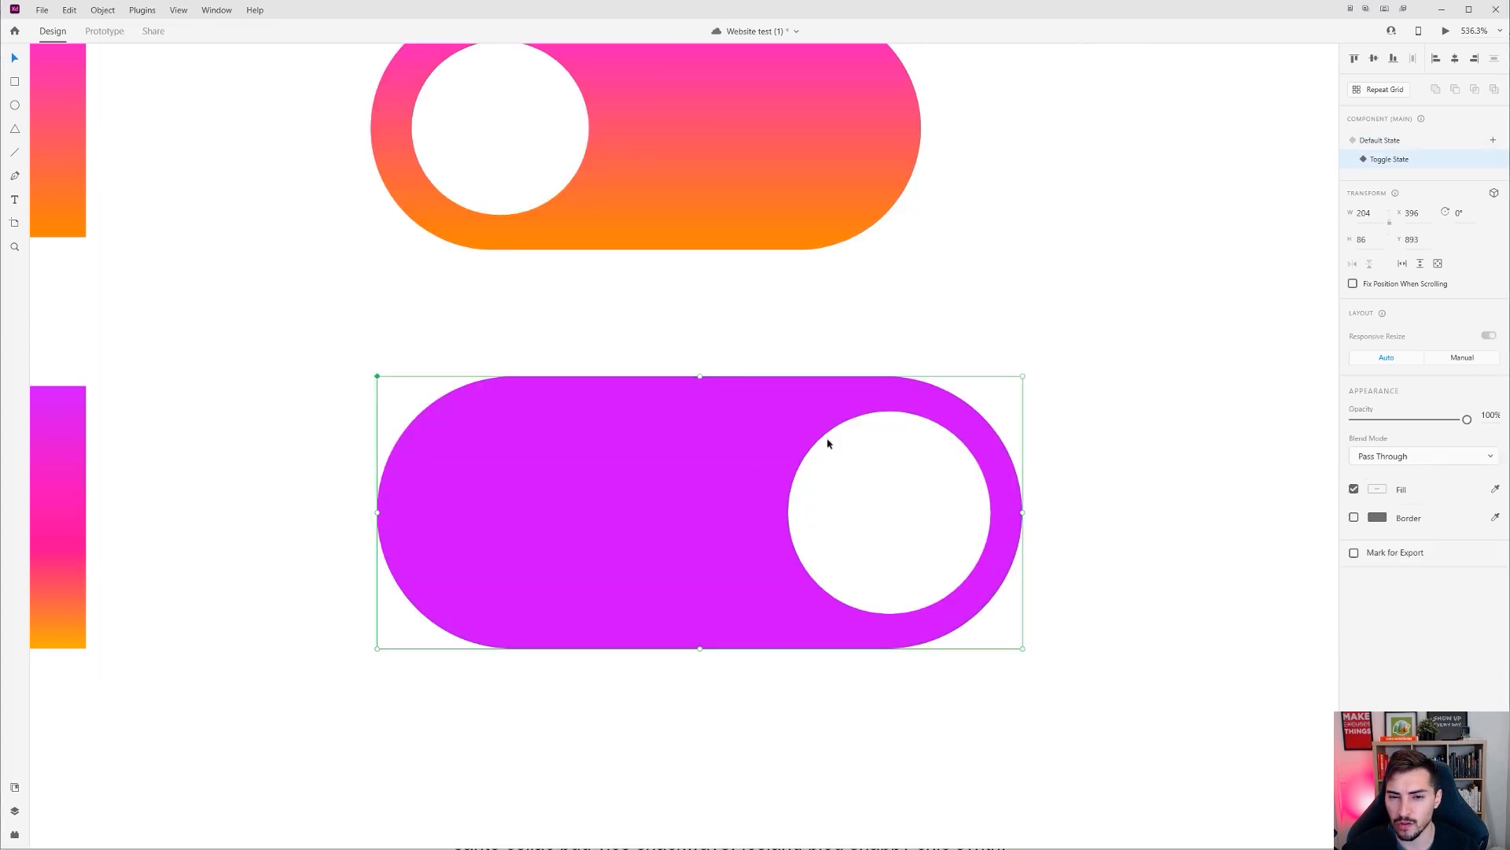
pyautogui.doubleClick(728, 398)
pyautogui.click(1372, 508)
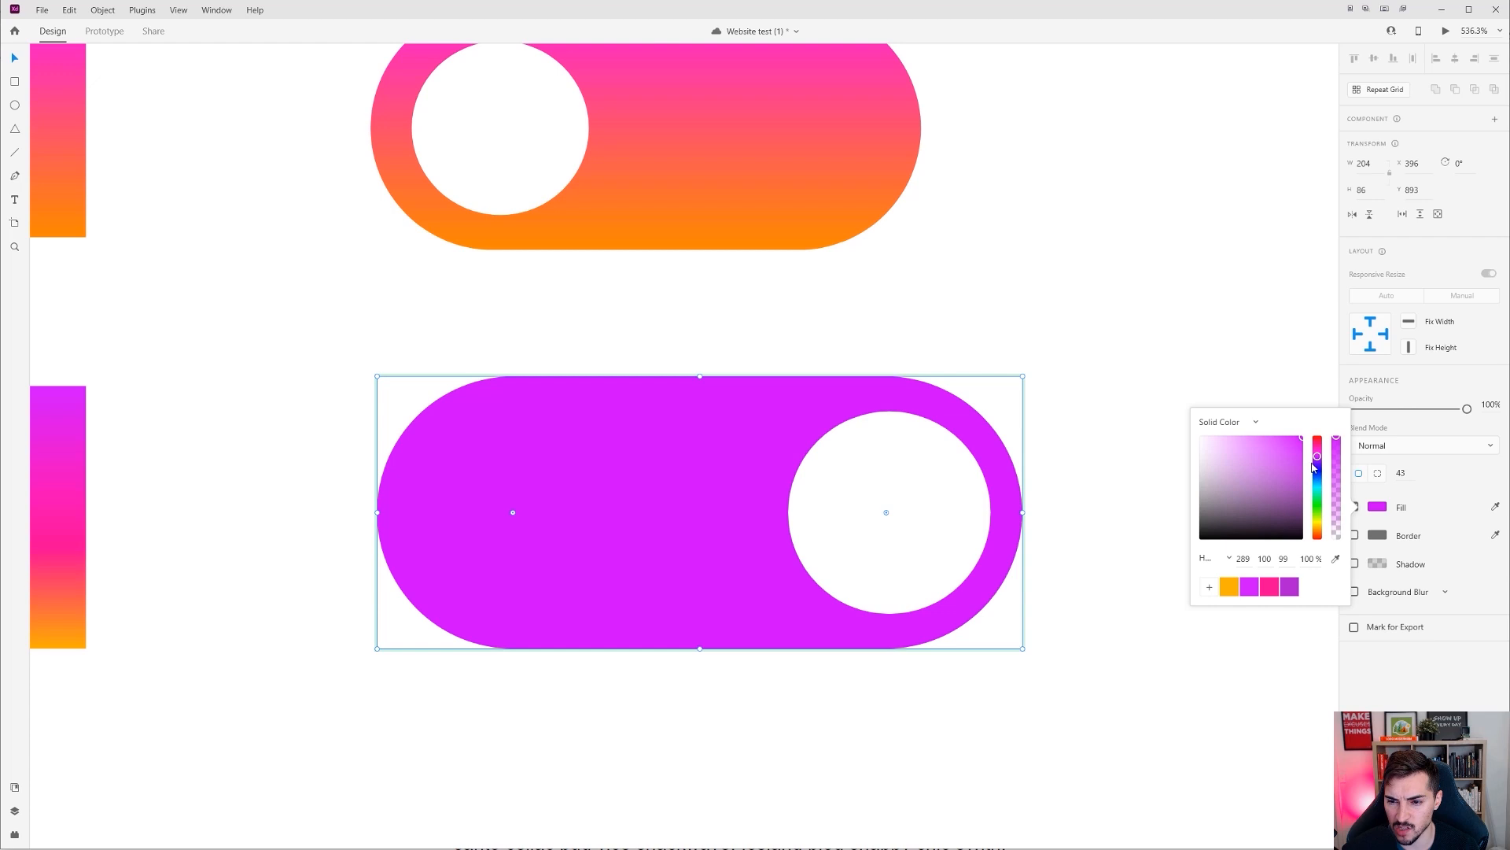
pyautogui.moveTo(1303, 441); pyautogui.dragTo(1309, 486)
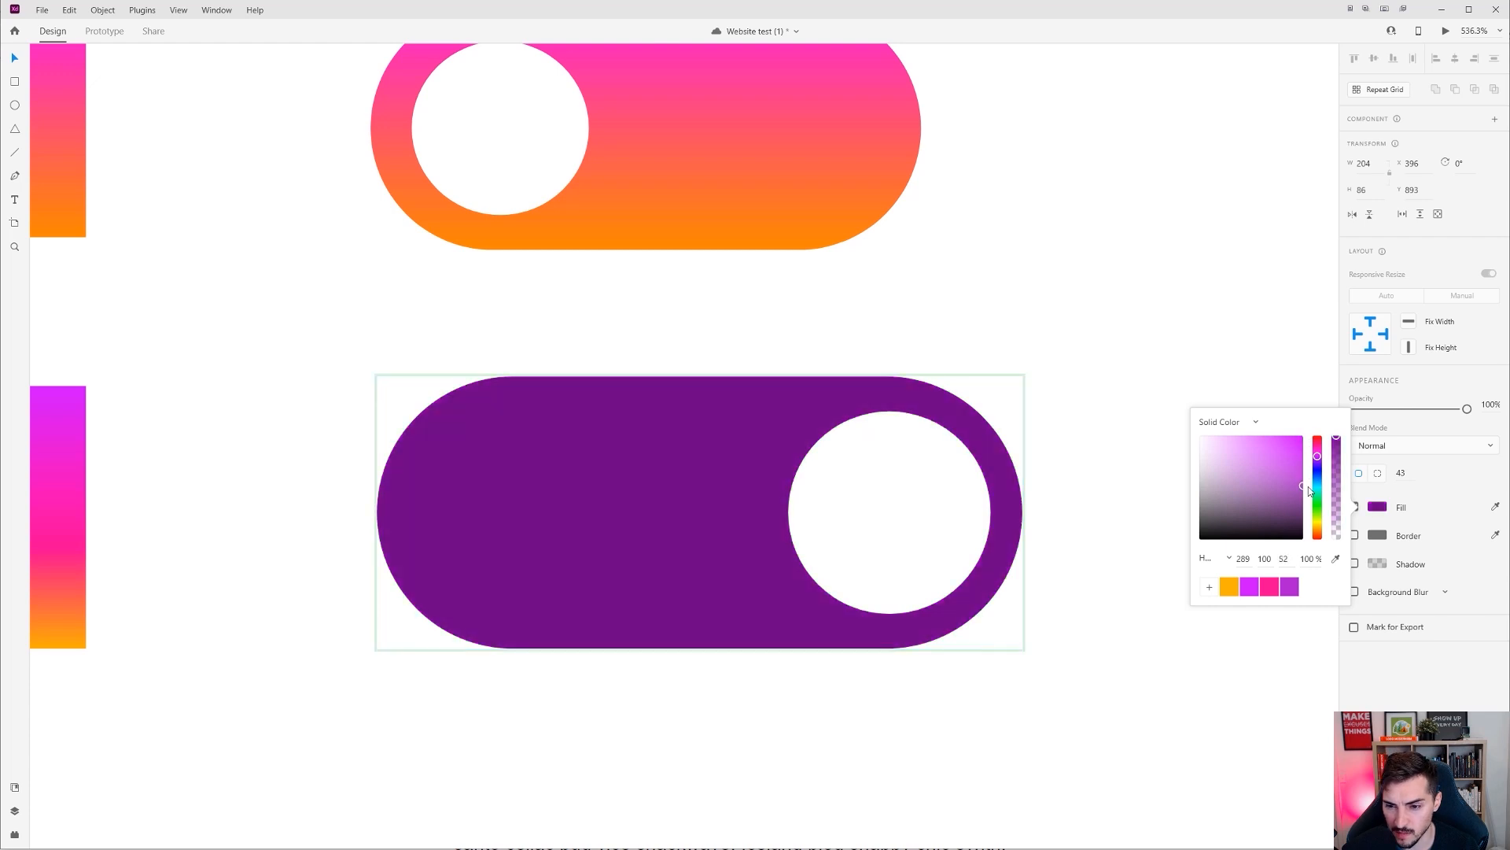
pyautogui.click(743, 398)
pyautogui.click(1409, 145)
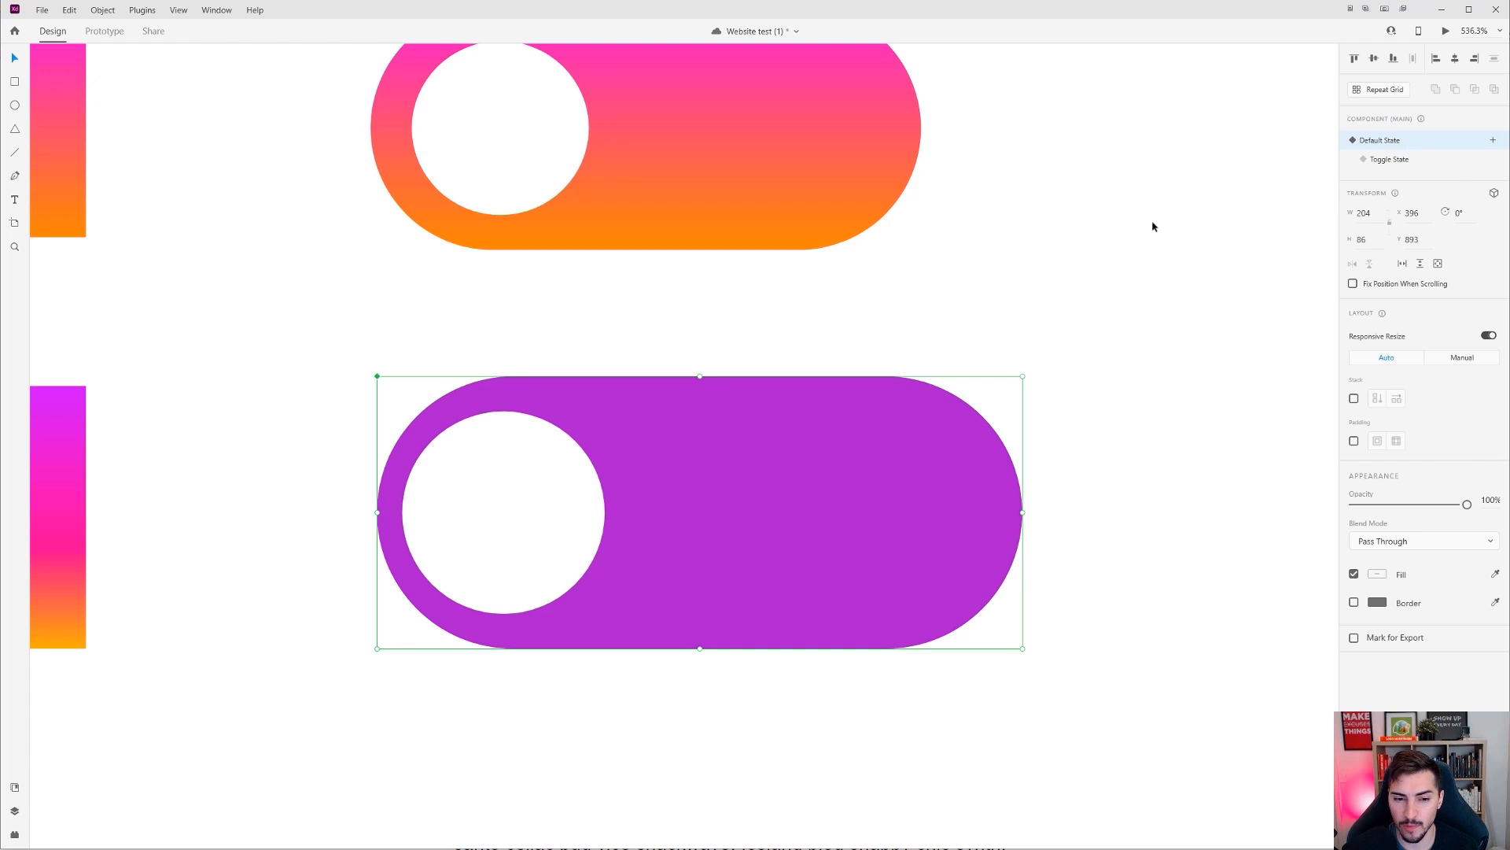
# Step: Preview the page again, switch the purple toggle back and forth to check its darker on state, and close the preview
pyautogui.hotkey('ctrl', 'Return')
pyautogui.scroll(-5, 448, 503)
pyautogui.scroll(4, 333, 541)
pyautogui.click(298, 513)
pyautogui.scroll(1, 393, 350)
pyautogui.scroll(-3, 393, 350)
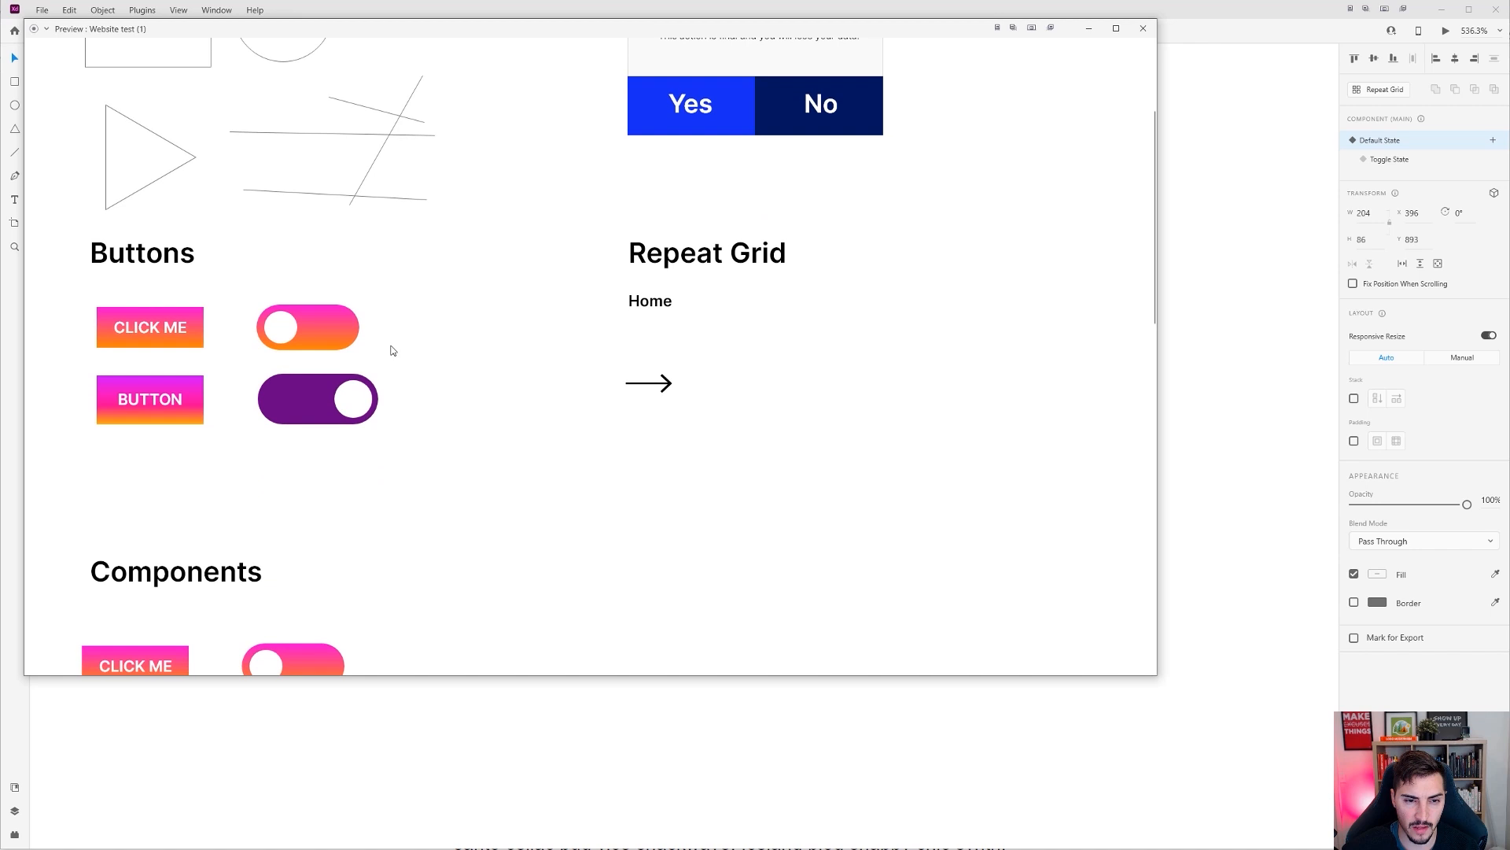
pyautogui.moveTo(570, 36); pyautogui.dragTo(736, 73)
pyautogui.click(511, 436)
pyautogui.click(510, 435)
pyautogui.click(509, 435)
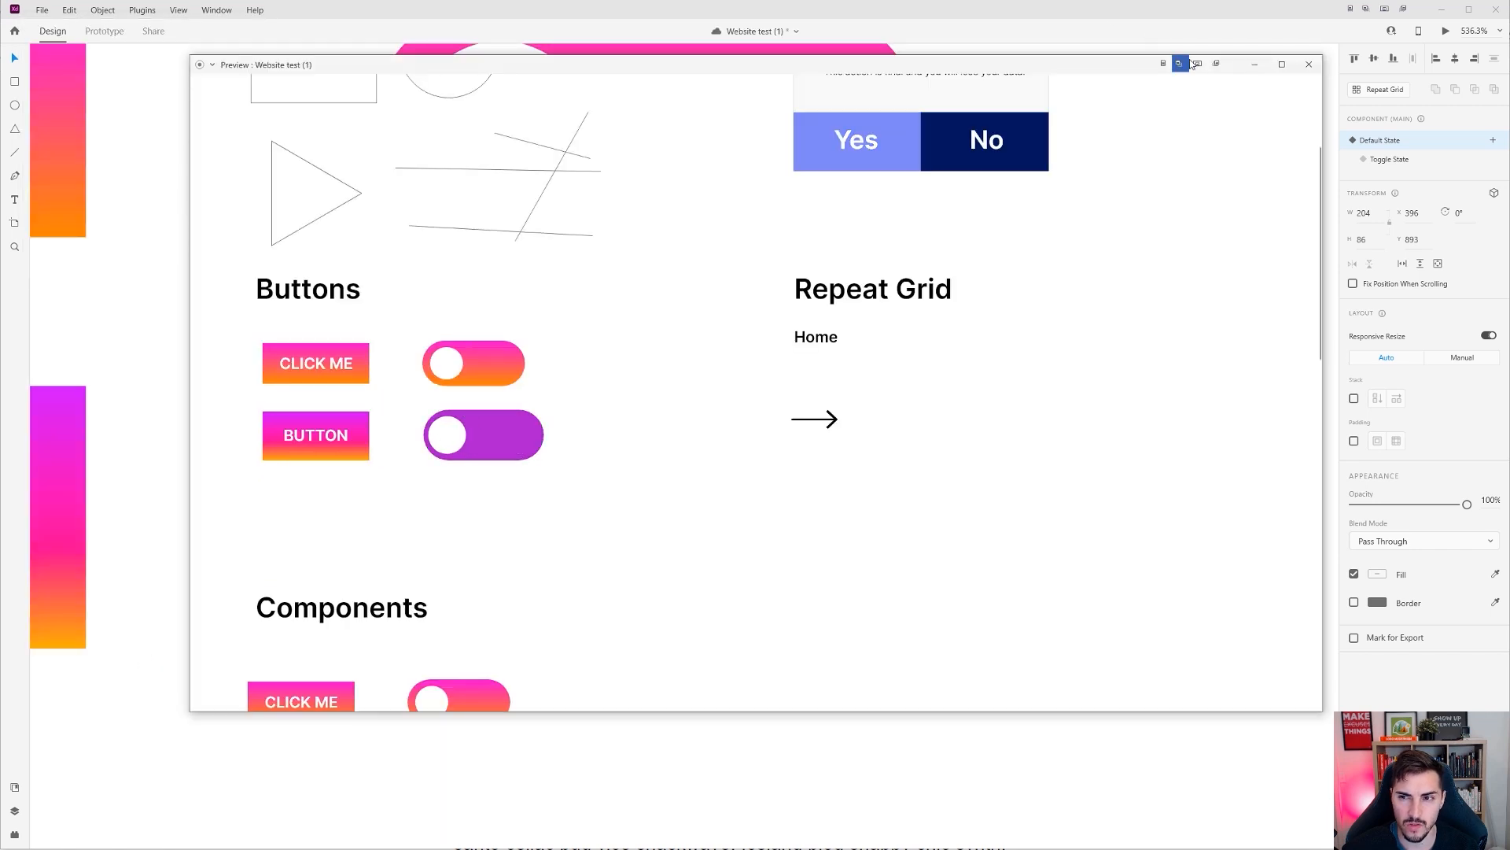
pyautogui.click(1309, 64)
# Step: Turn the BUTTON group into a component and add a Hover State to it
pyautogui.click(989, 421)
pyautogui.scroll(-3, 988, 416)
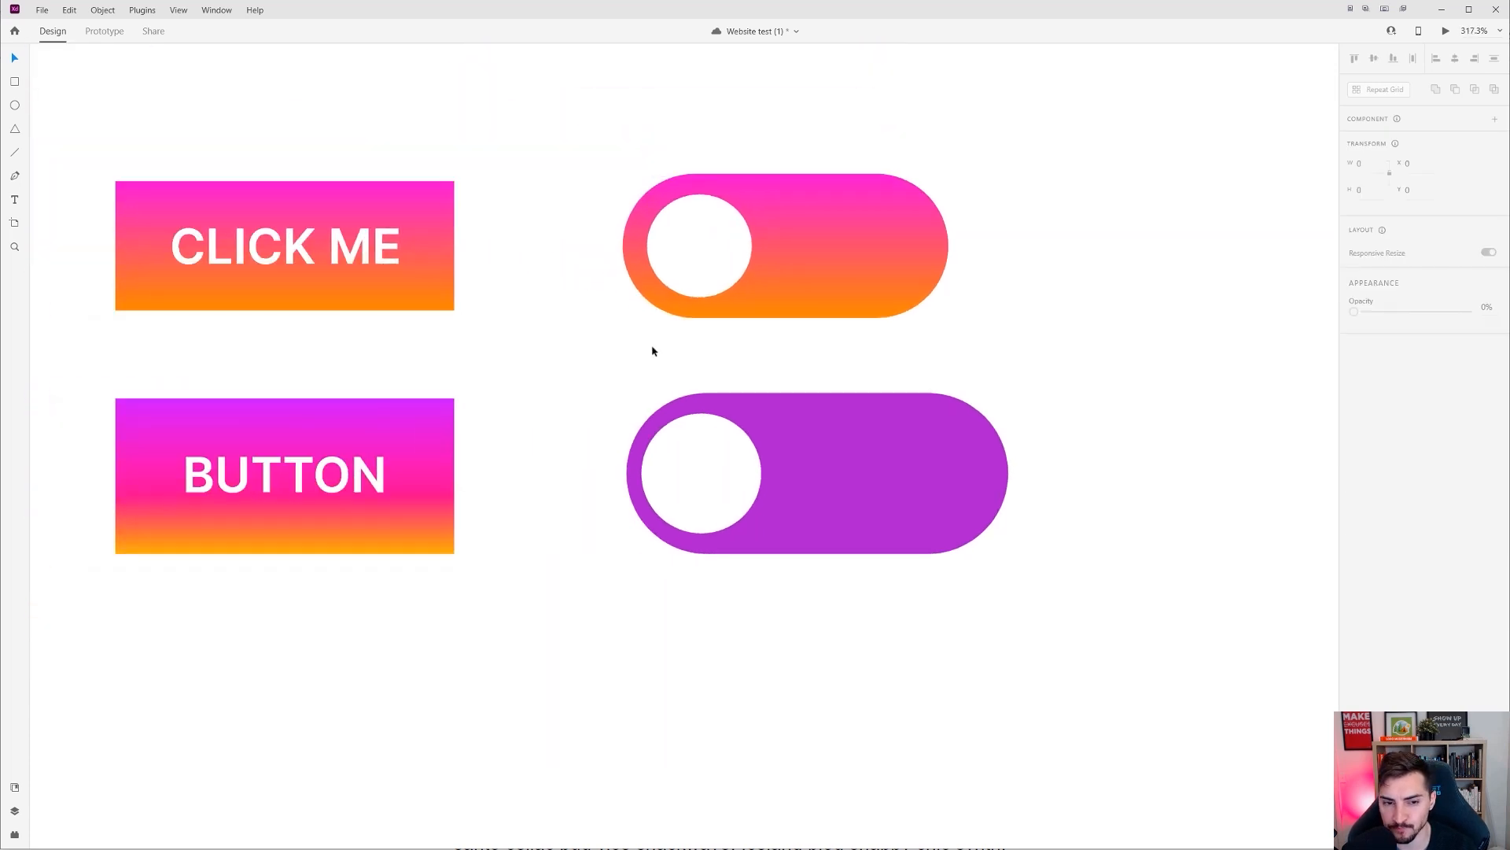
pyautogui.moveTo(651, 349); pyautogui.dragTo(765, 283)
pyautogui.scroll(2, 483, 335)
pyautogui.click(585, 319)
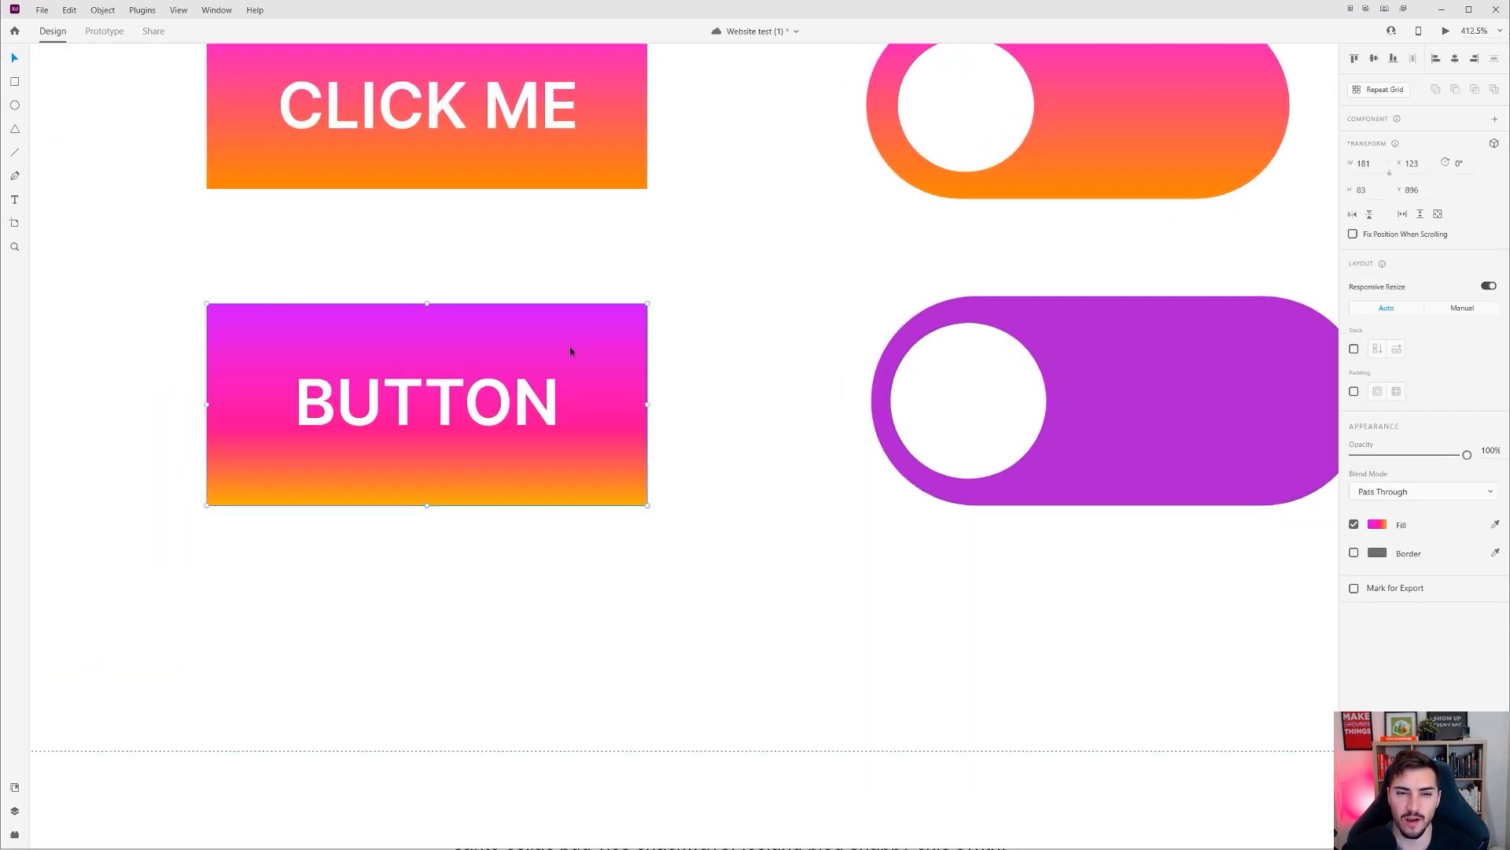
pyautogui.scroll(2, 567, 351)
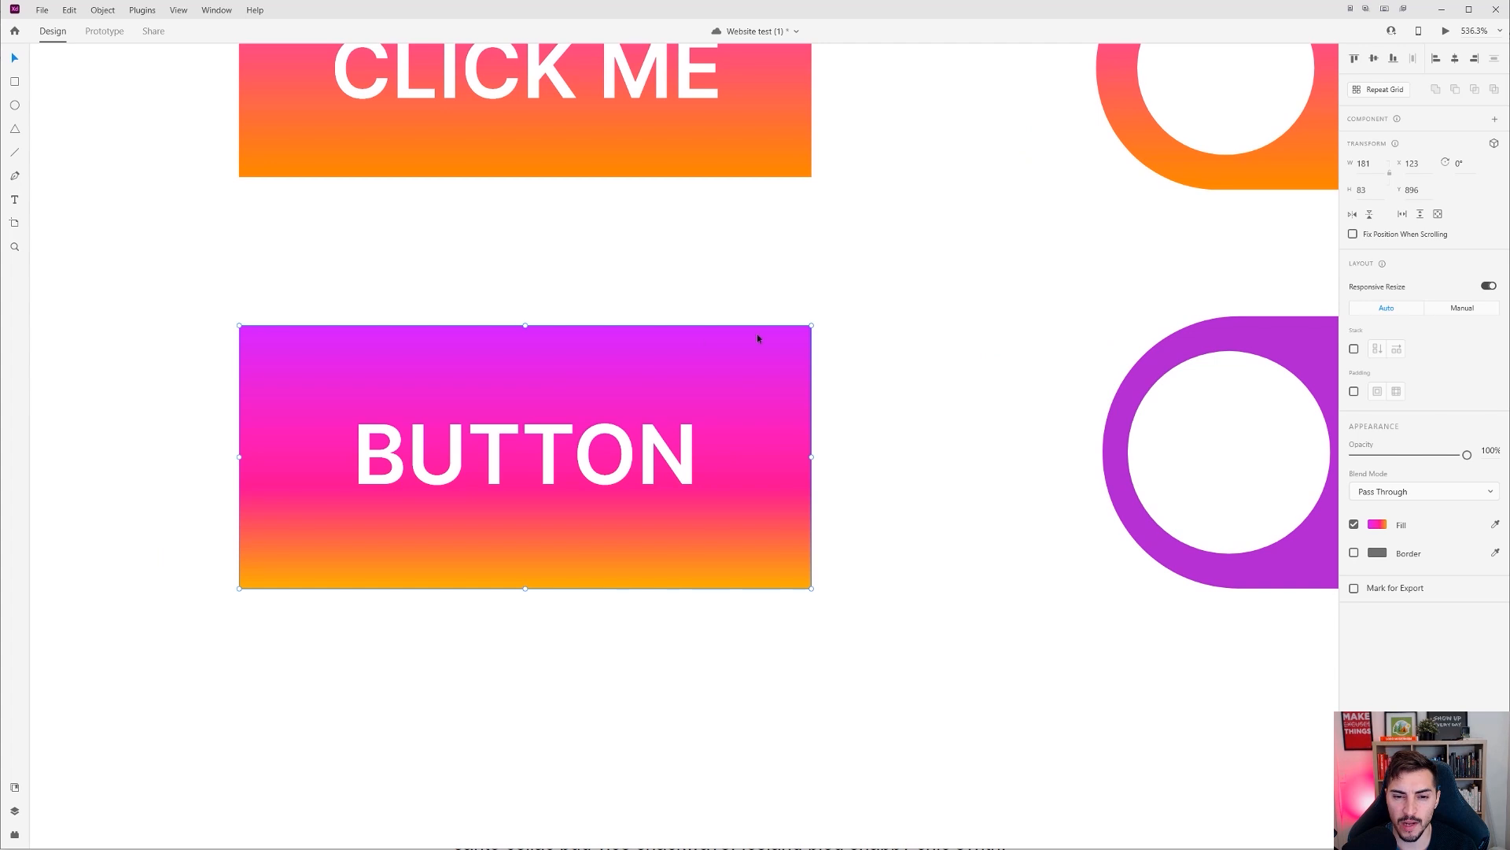
pyautogui.scroll(-2, 757, 334)
pyautogui.scroll(2, 546, 378)
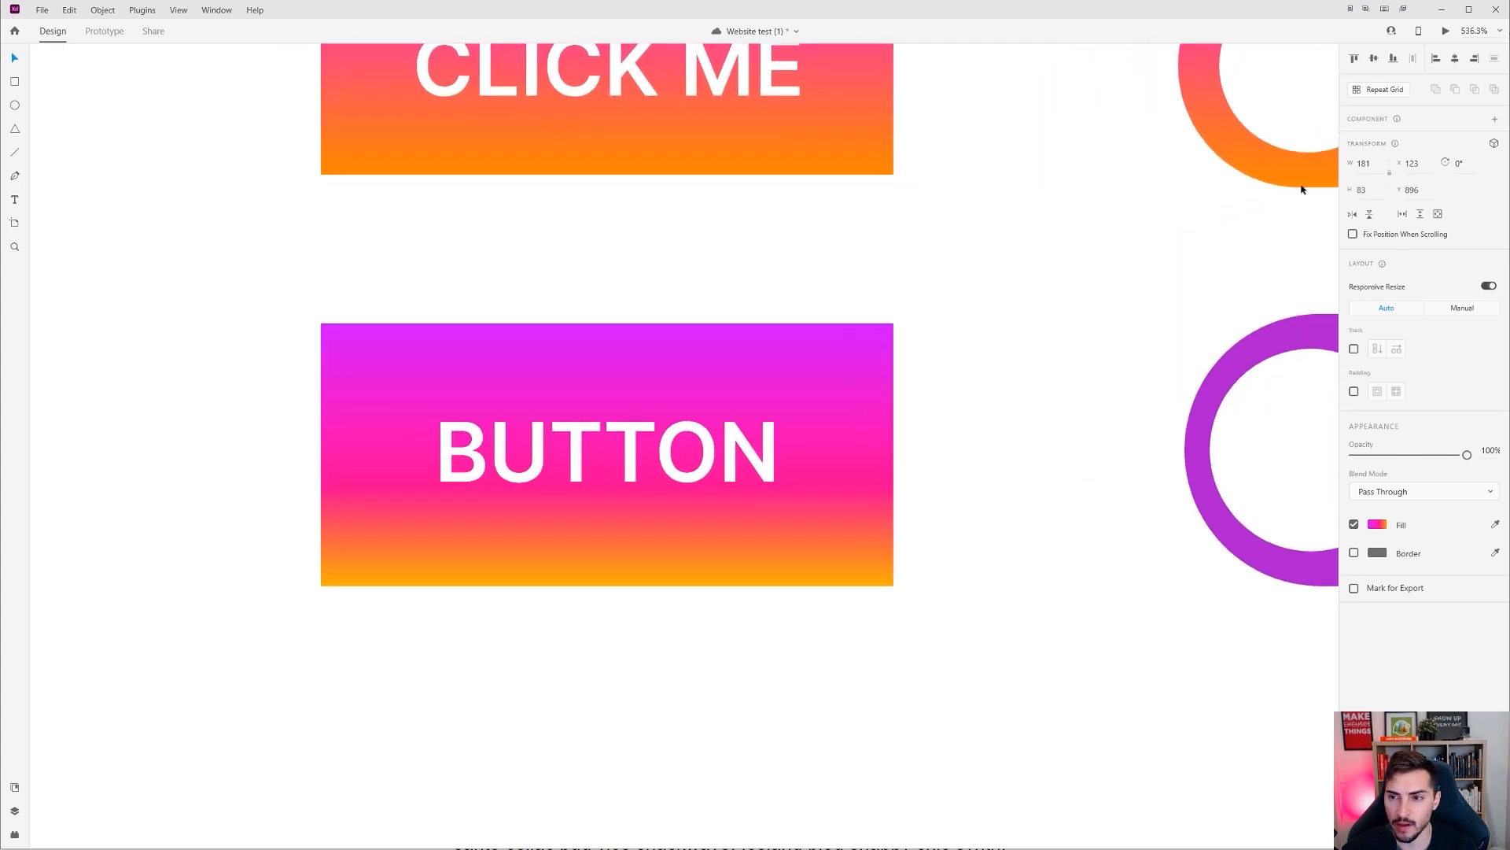
pyautogui.click(1495, 120)
pyautogui.click(1492, 142)
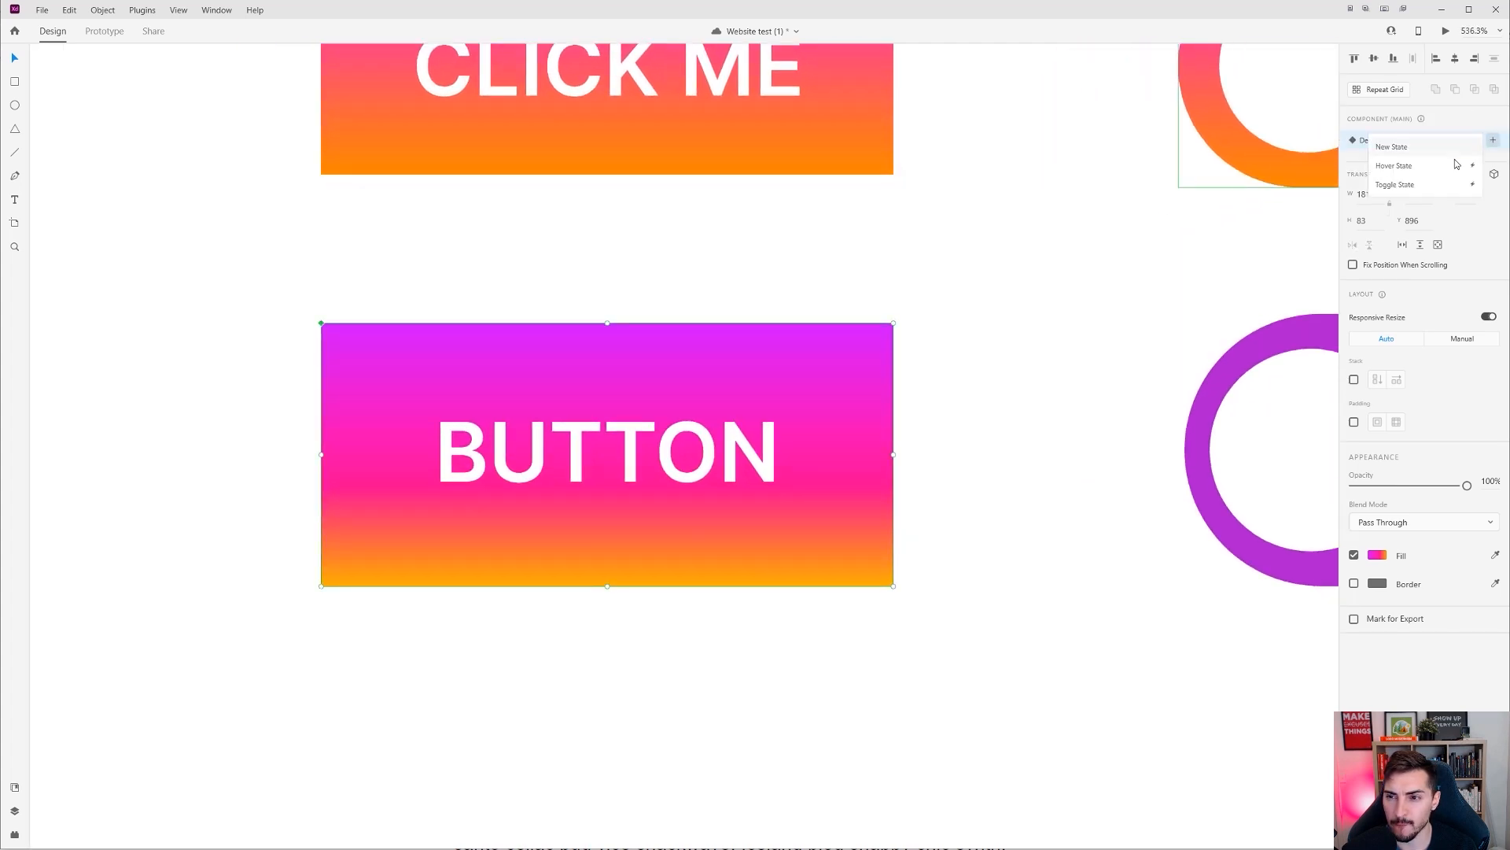
pyautogui.click(1434, 168)
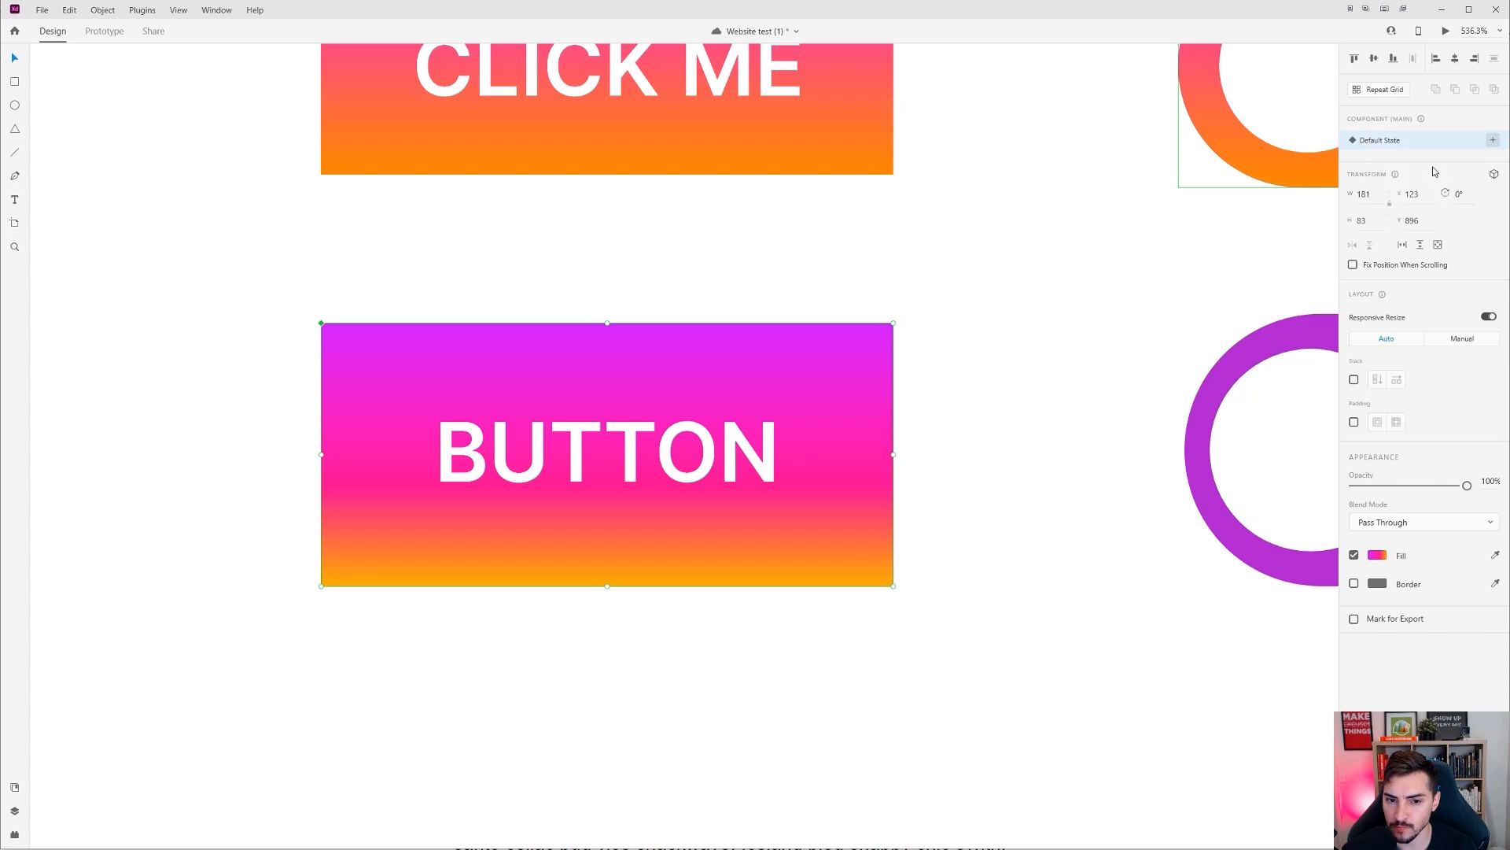
# Step: Replace the BUTTON component's gradient with a very dark purple solid fill in its Hover State
pyautogui.click(1378, 490)
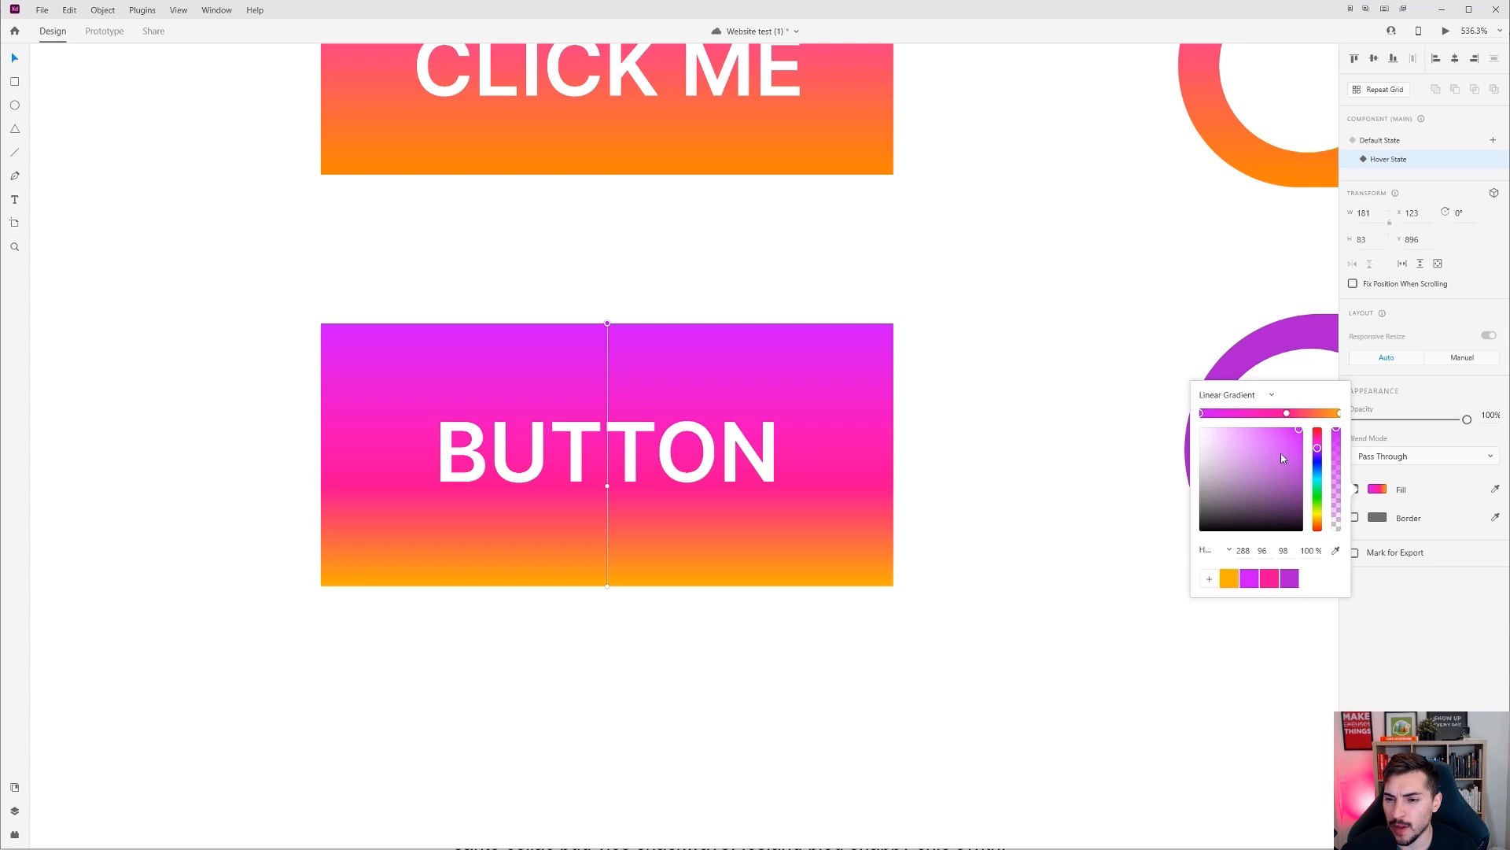
pyautogui.moveTo(1302, 435)
pyautogui.mouseDown()
pyautogui.moveTo(1302, 495)
pyautogui.moveTo(1299, 433)
pyautogui.mouseUp()
pyautogui.click(1286, 414)
pyautogui.click(1240, 396)
pyautogui.click(1231, 373)
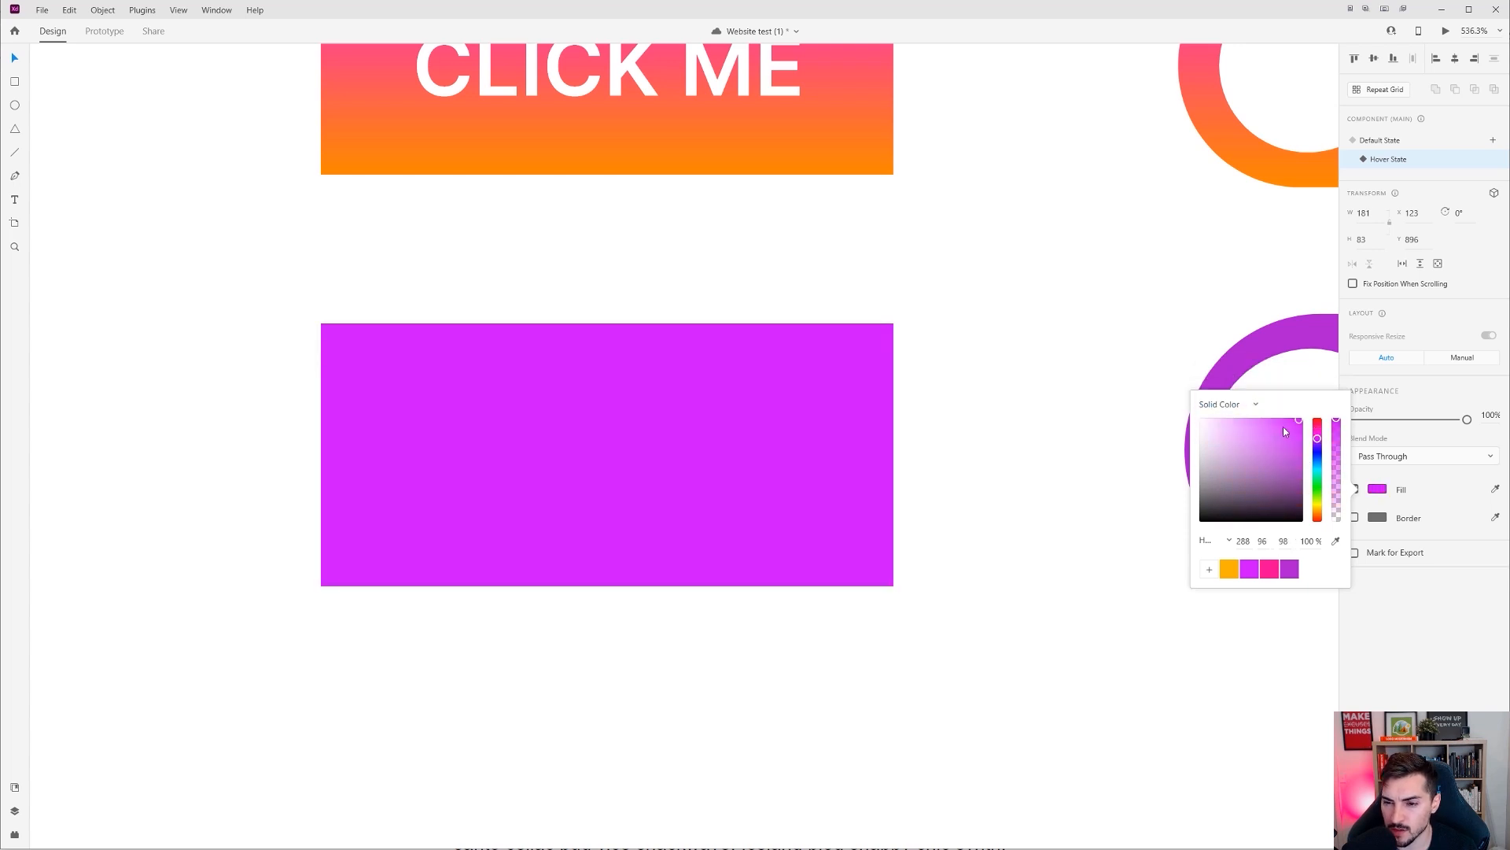
pyautogui.click(1287, 499)
# Step: Recolour the BUTTON label within the Hover State to set it apart from the dark background
pyautogui.doubleClick(612, 432)
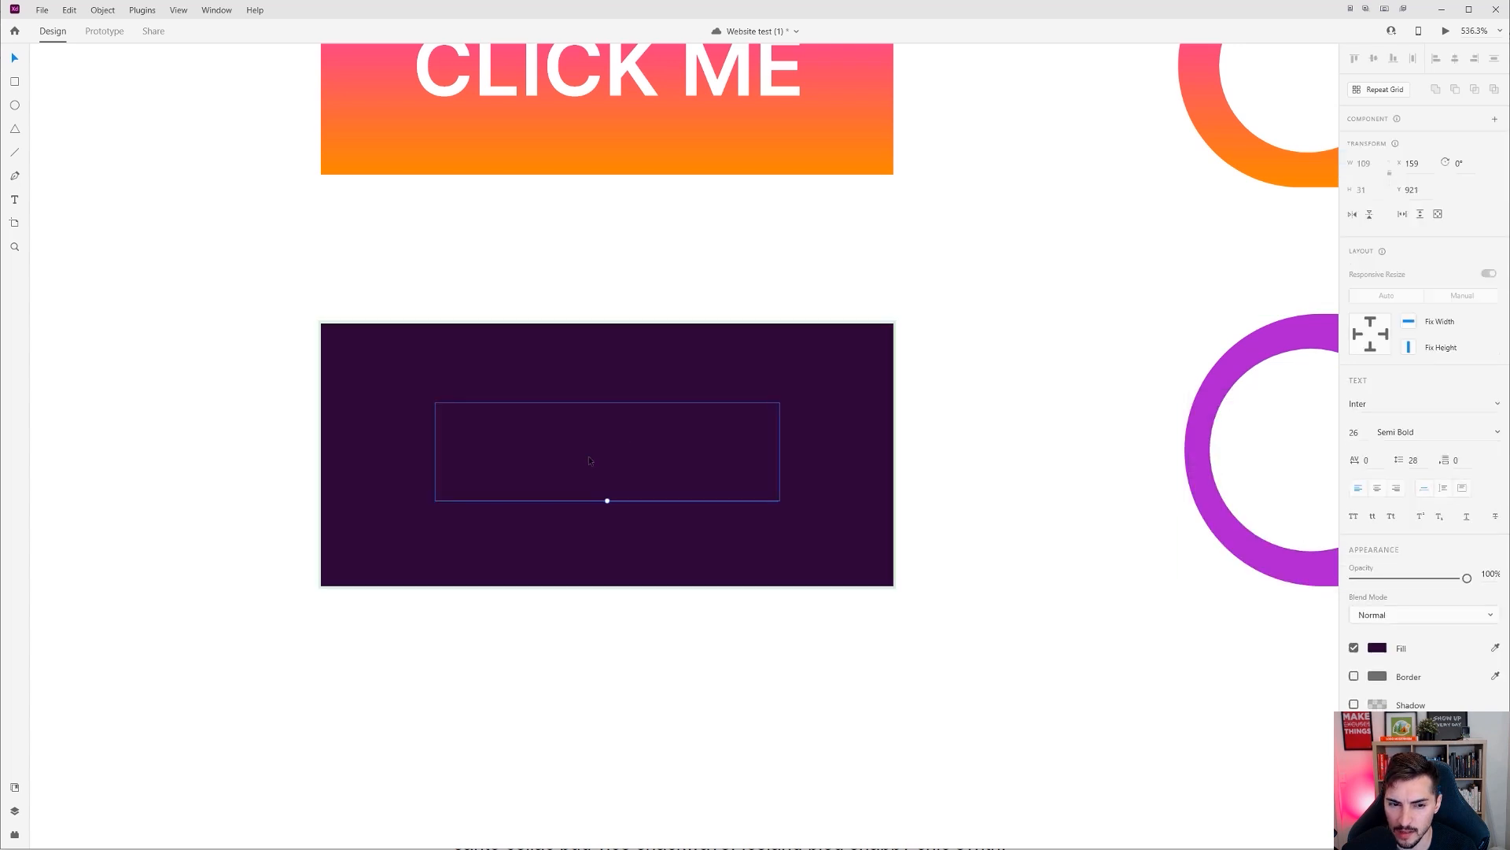
pyautogui.click(1378, 649)
pyautogui.moveTo(1254, 592); pyautogui.dragTo(1182, 616)
pyautogui.click(1134, 439)
# Step: Set the BUTTON component back to its Default State and start the desktop preview
pyautogui.click(874, 354)
pyautogui.click(1419, 143)
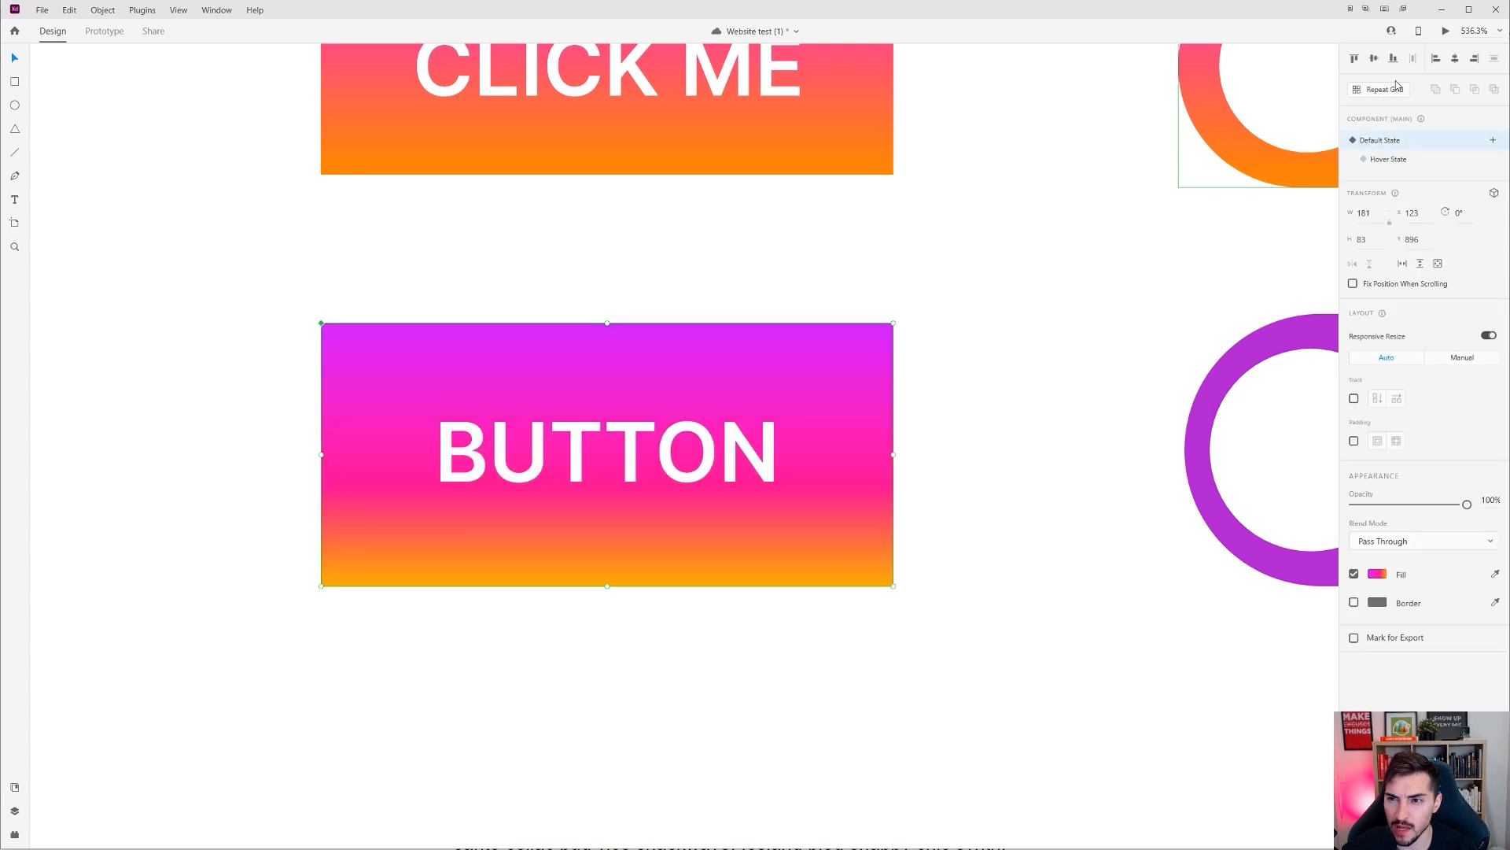
pyautogui.click(1446, 32)
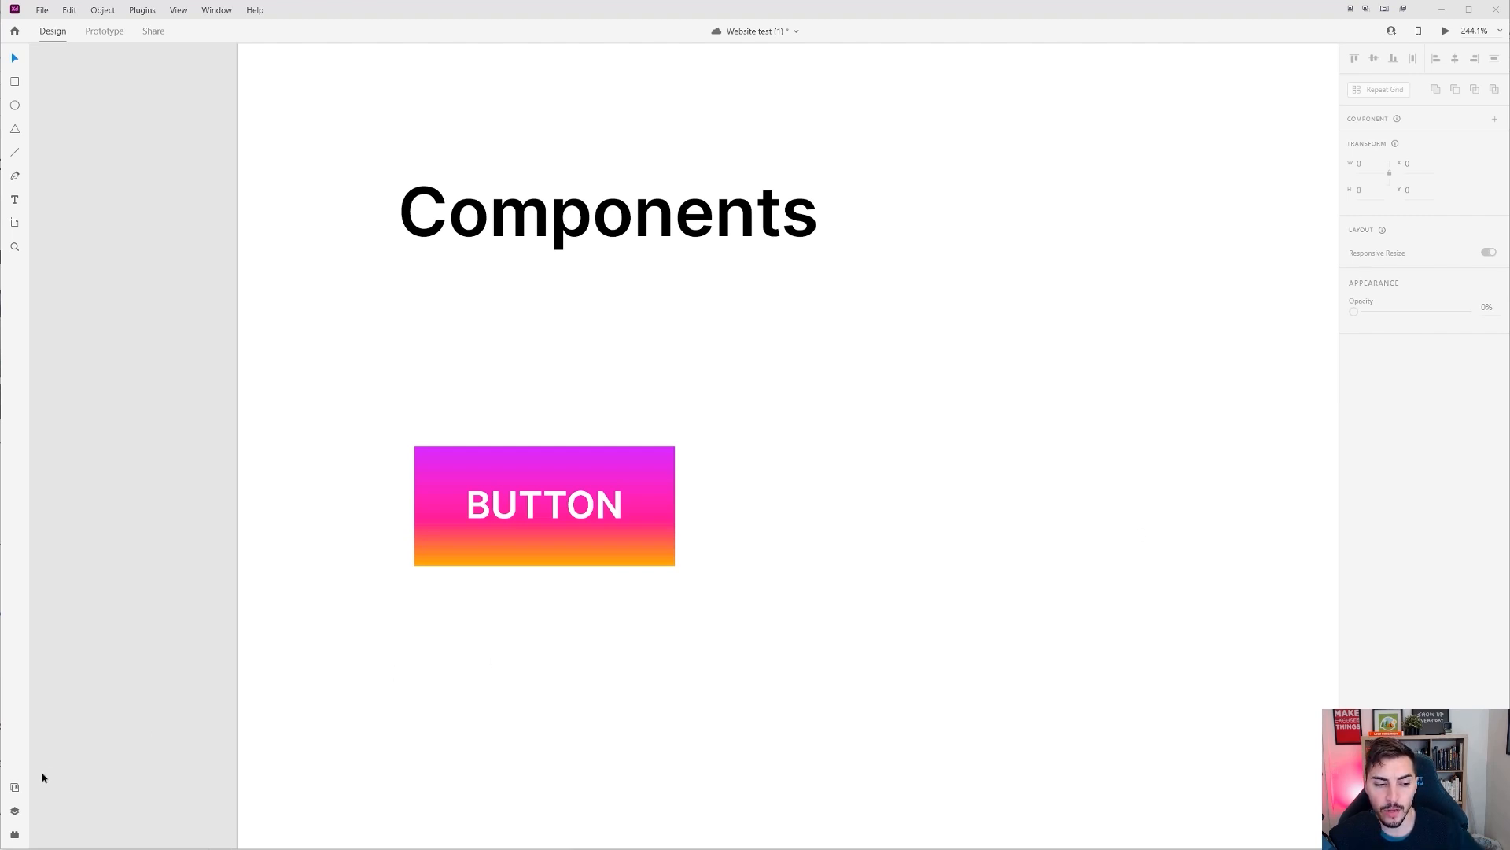
# Step: Open the document assets with the saved colours, character styles and components
pyautogui.click(15, 788)
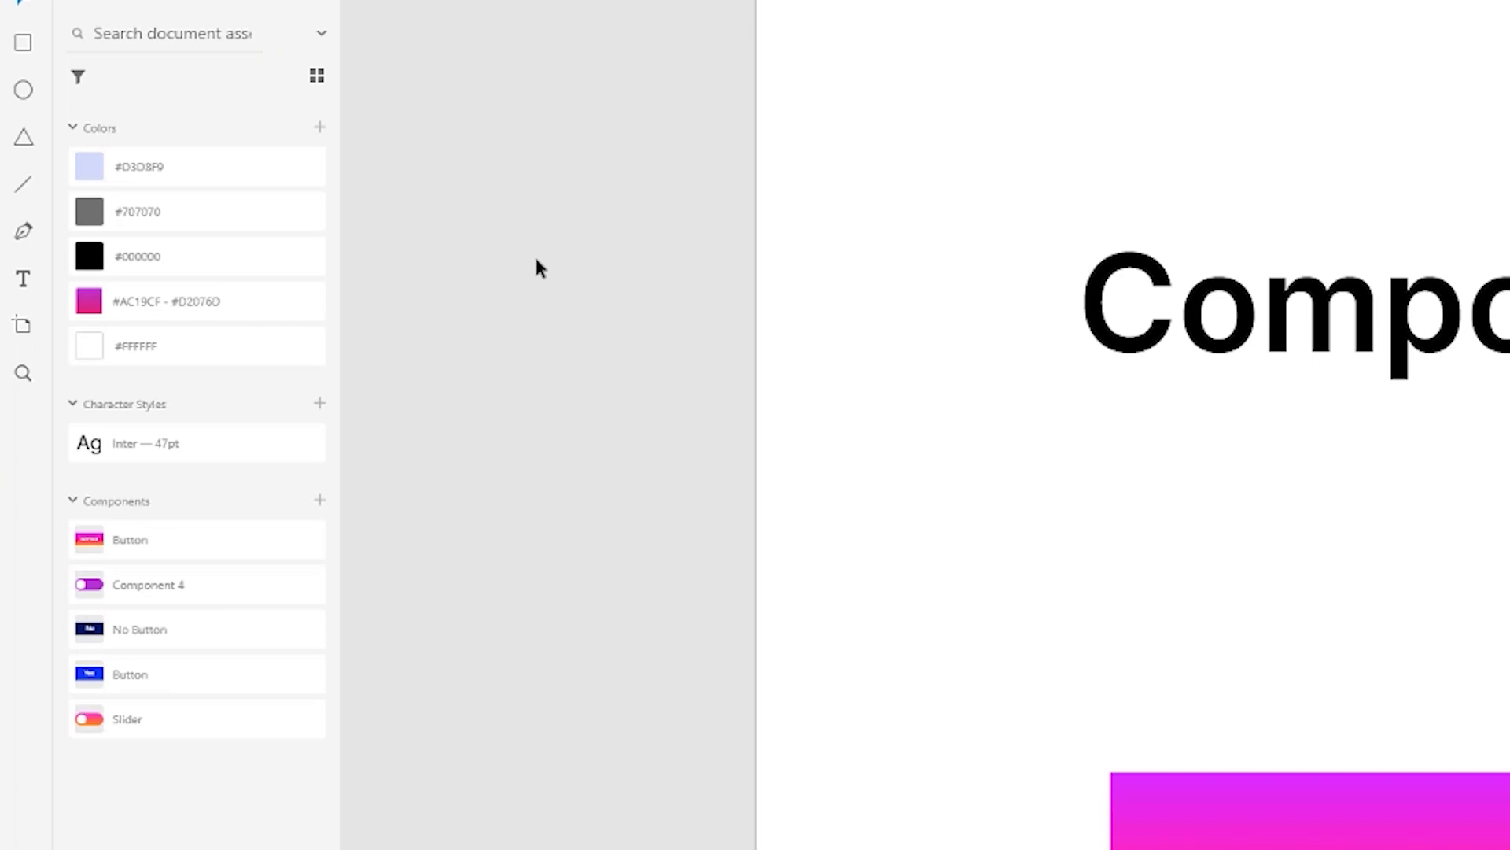
# Step: Draw a 112 by 59 rectangle below the Components heading, try the saved #AC19CF - #D2076D gradient and #707070 grey on it, and delete it
pyautogui.press('r')
pyautogui.moveTo(1051, 468); pyautogui.dragTo(1372, 635)
pyautogui.click(102, 305)
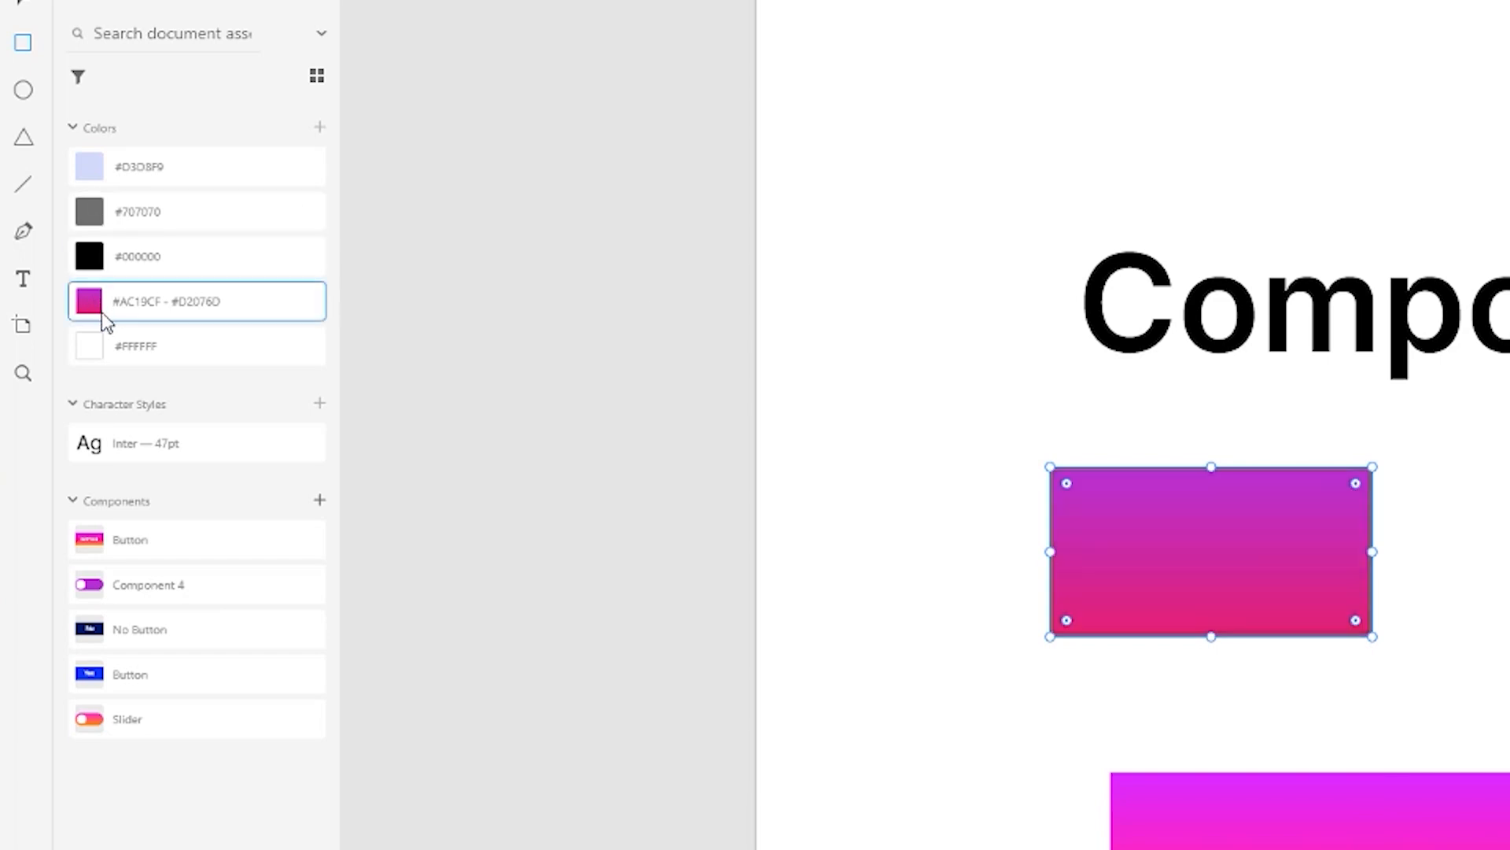
pyautogui.click(106, 213)
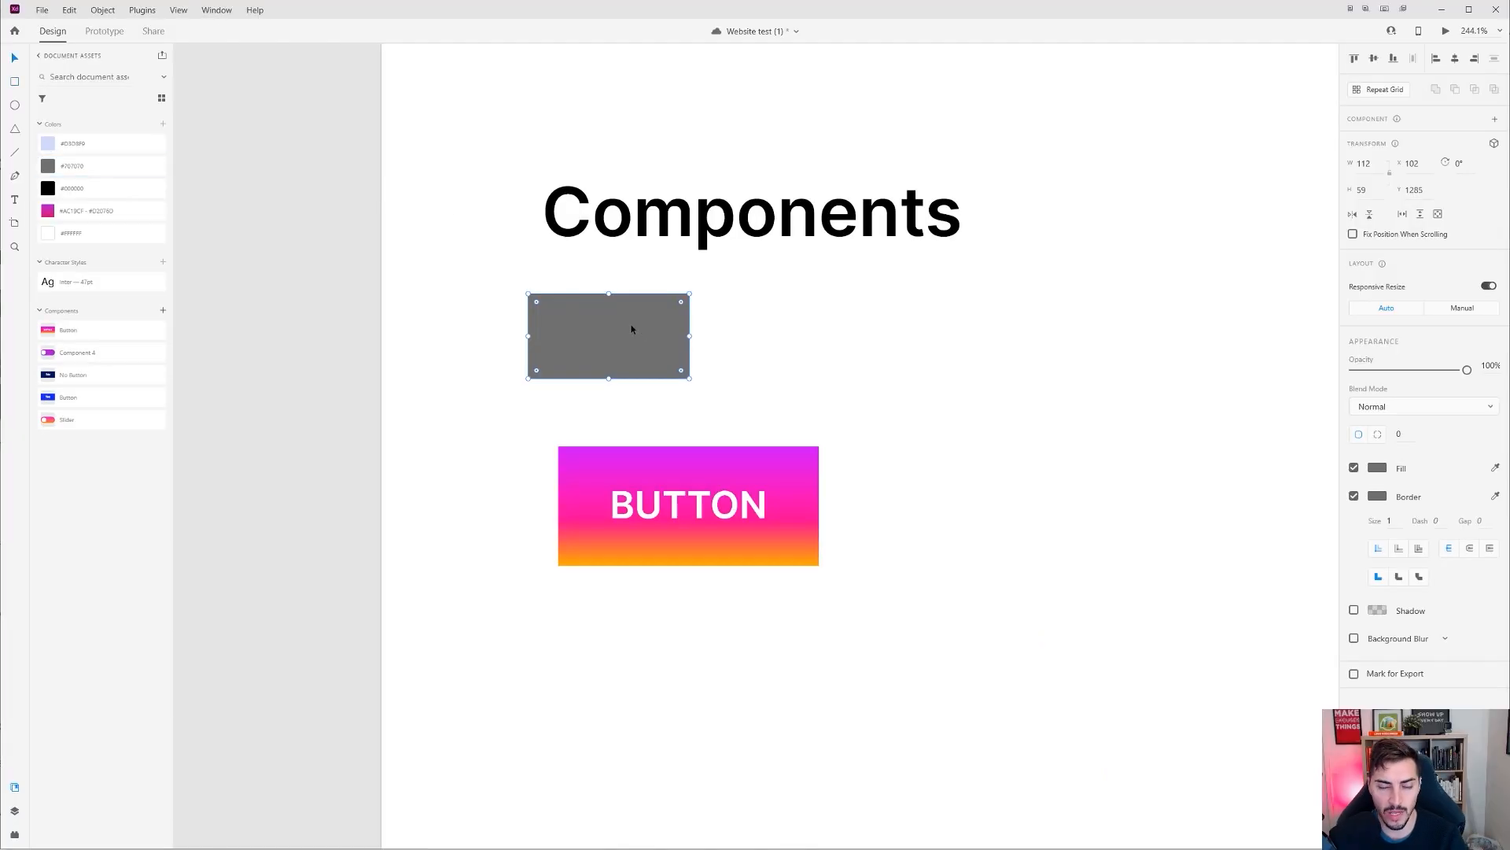
pyautogui.press('Delete')
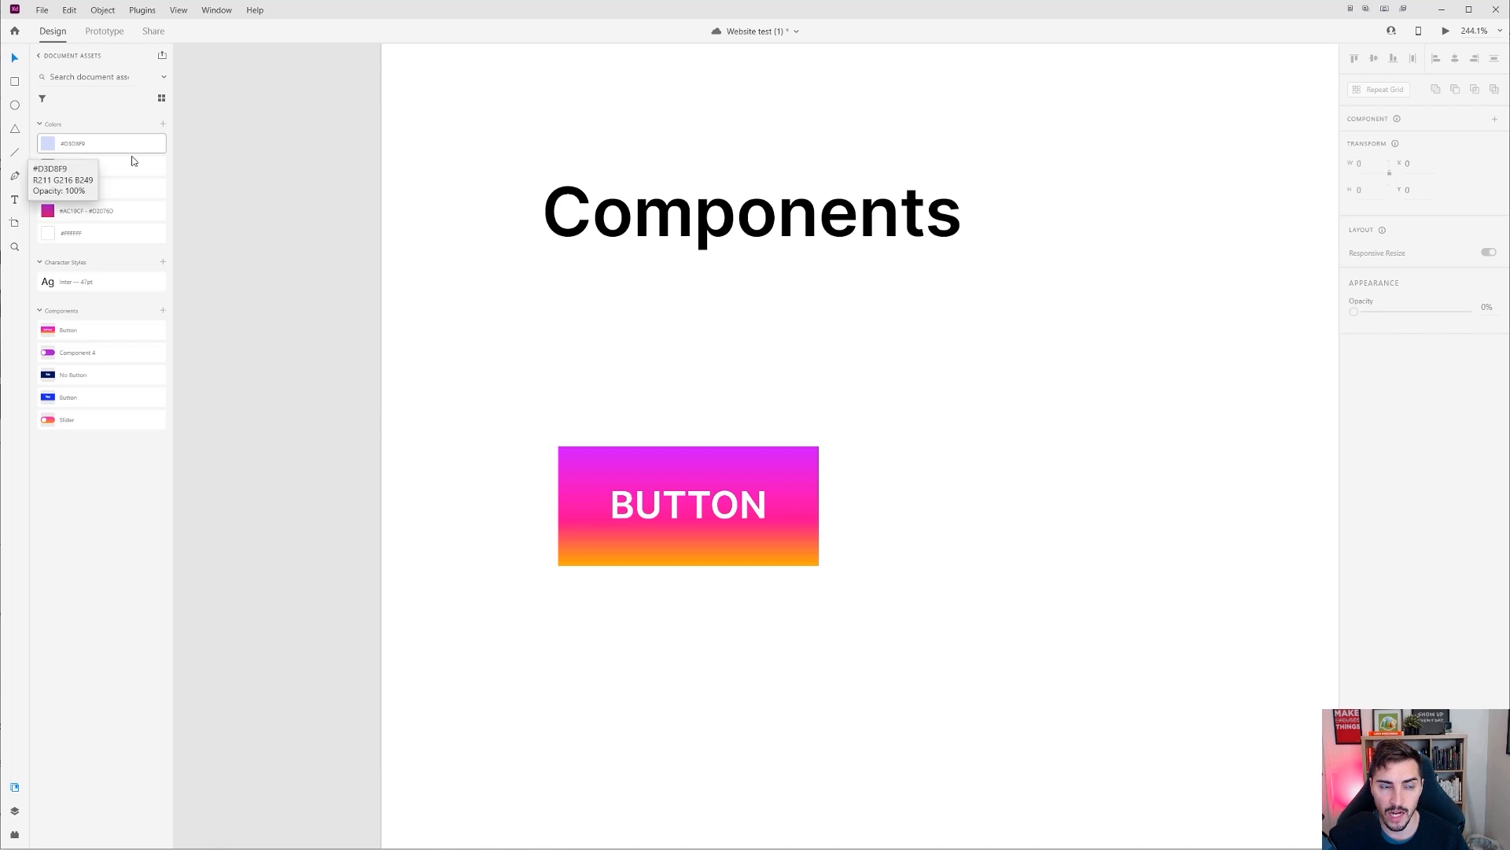
# Step: Create an area text box about 354 wide and 193 high in the empty space beside the BUTTON component
pyautogui.moveTo(659, 213); pyautogui.dragTo(616, 229)
pyautogui.moveTo(603, 317); pyautogui.dragTo(482, 344)
pyautogui.click(543, 264)
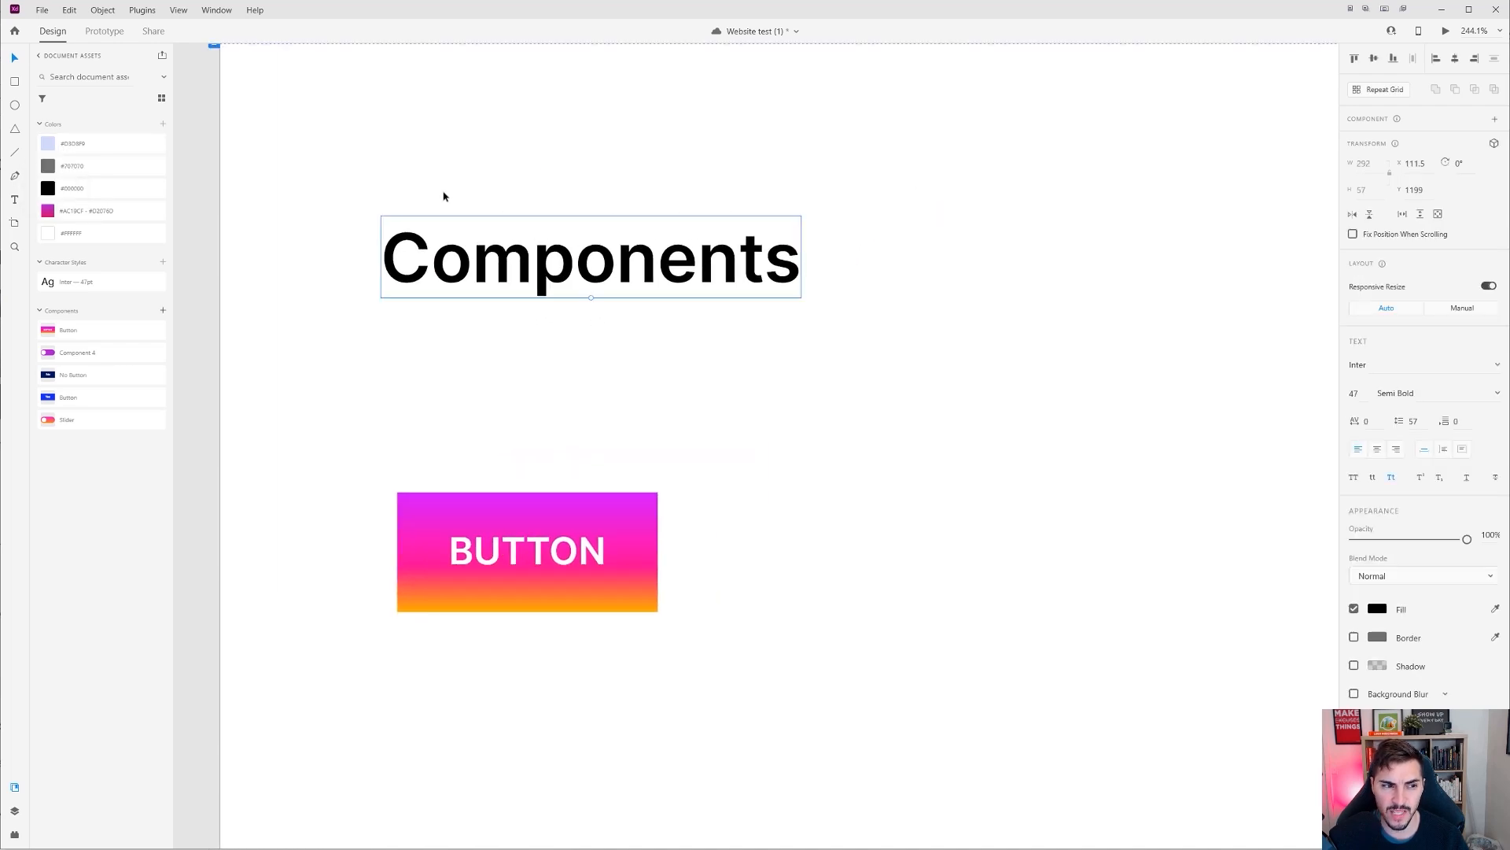
pyautogui.click(743, 451)
pyautogui.moveTo(742, 451); pyautogui.dragTo(471, 316)
pyautogui.press('t')
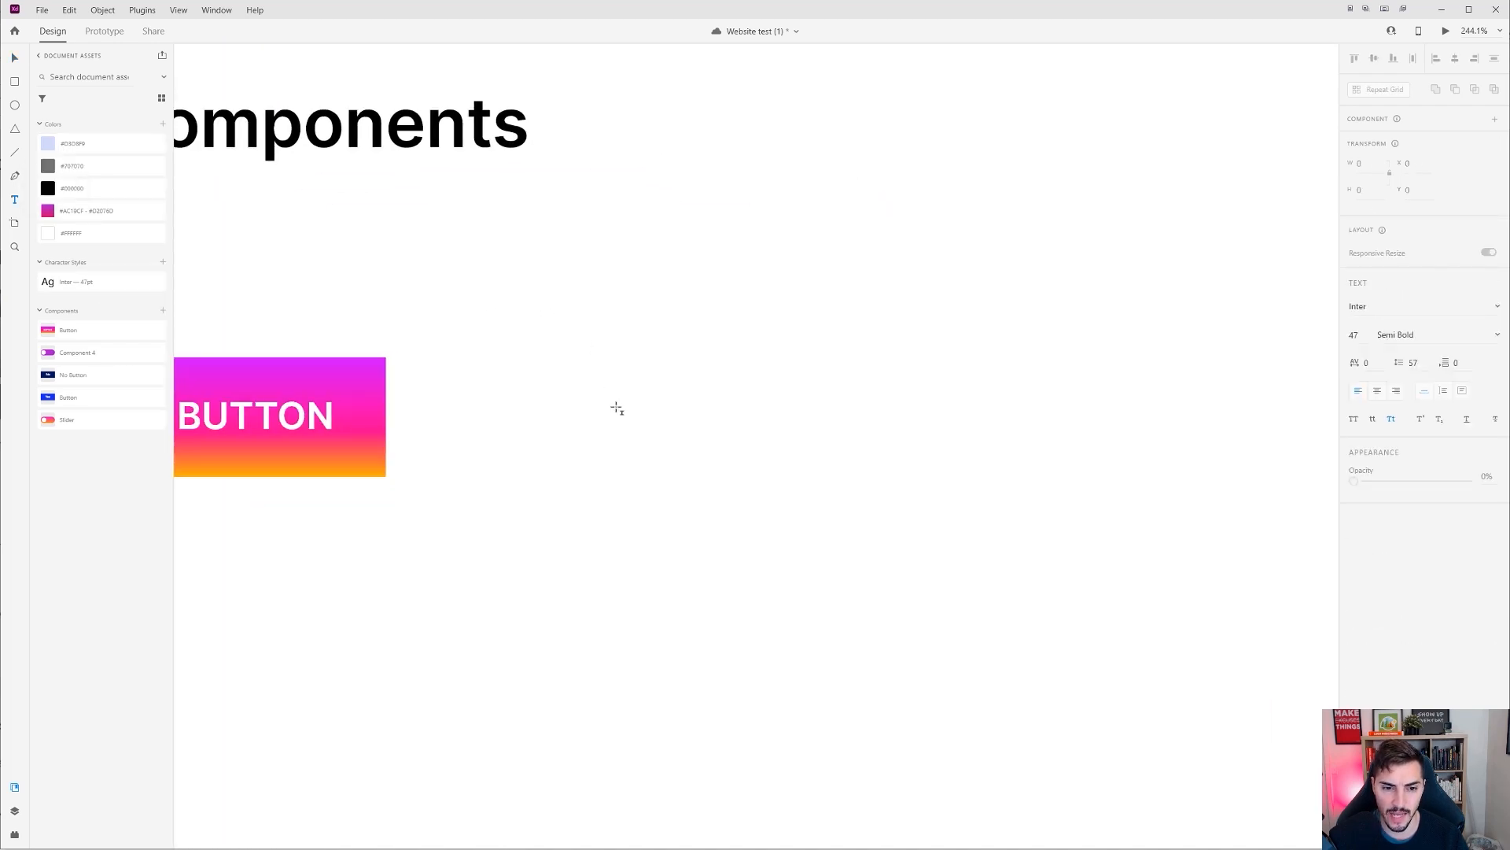
pyautogui.moveTo(557, 340); pyautogui.dragTo(1066, 619)
# Step: Set the new text box's font size to 12 and its weight to Light
pyautogui.click(1361, 391)
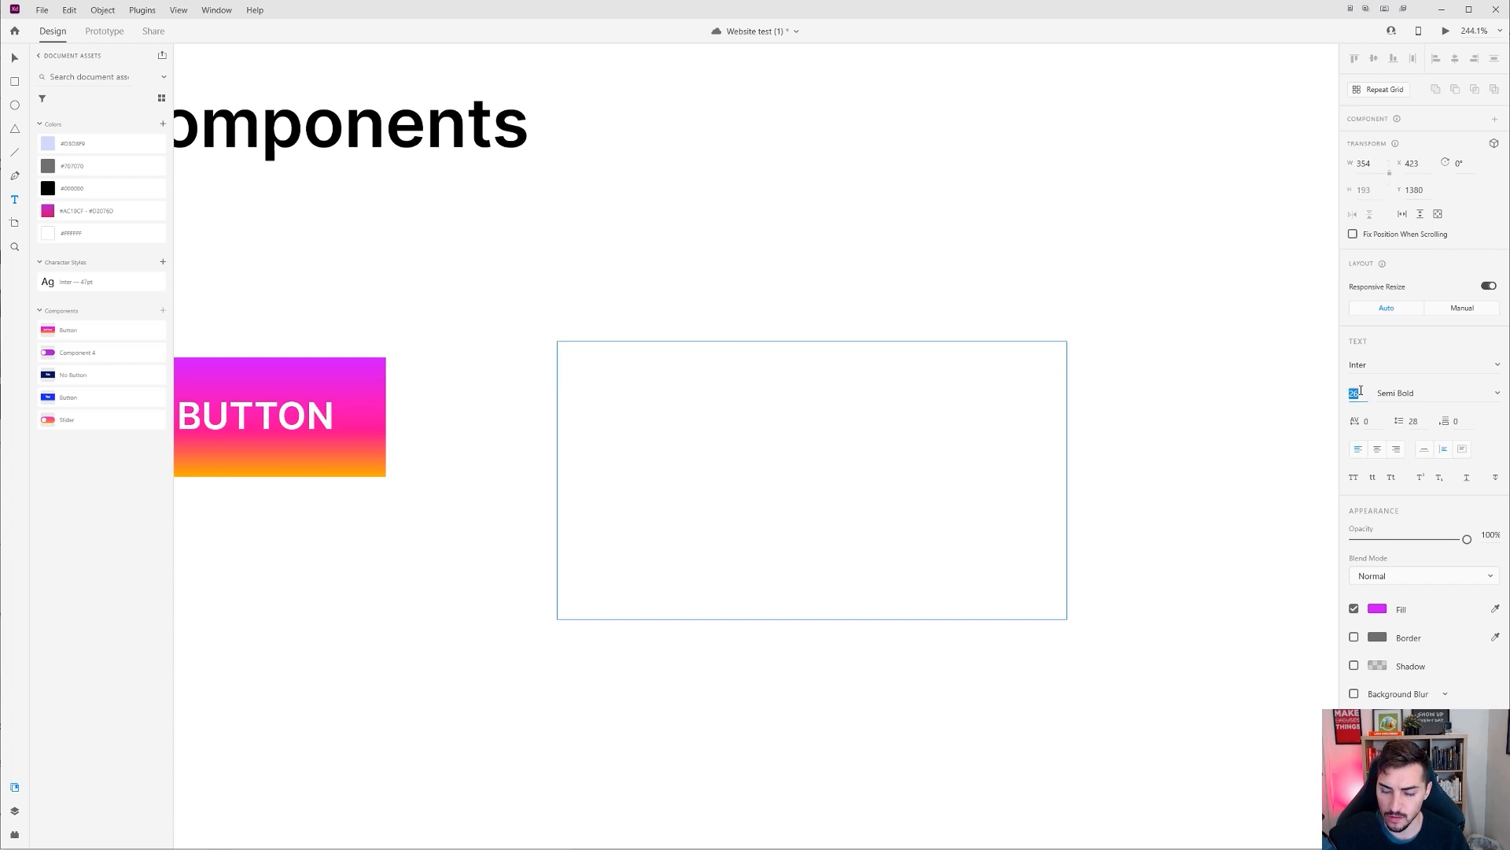
pyautogui.click(1416, 394)
pyautogui.click(1495, 399)
pyautogui.click(1413, 411)
# Step: Fill the new text box with a one-line greeting that introduces the speaker by full name
pyautogui.write('Hello this jer')
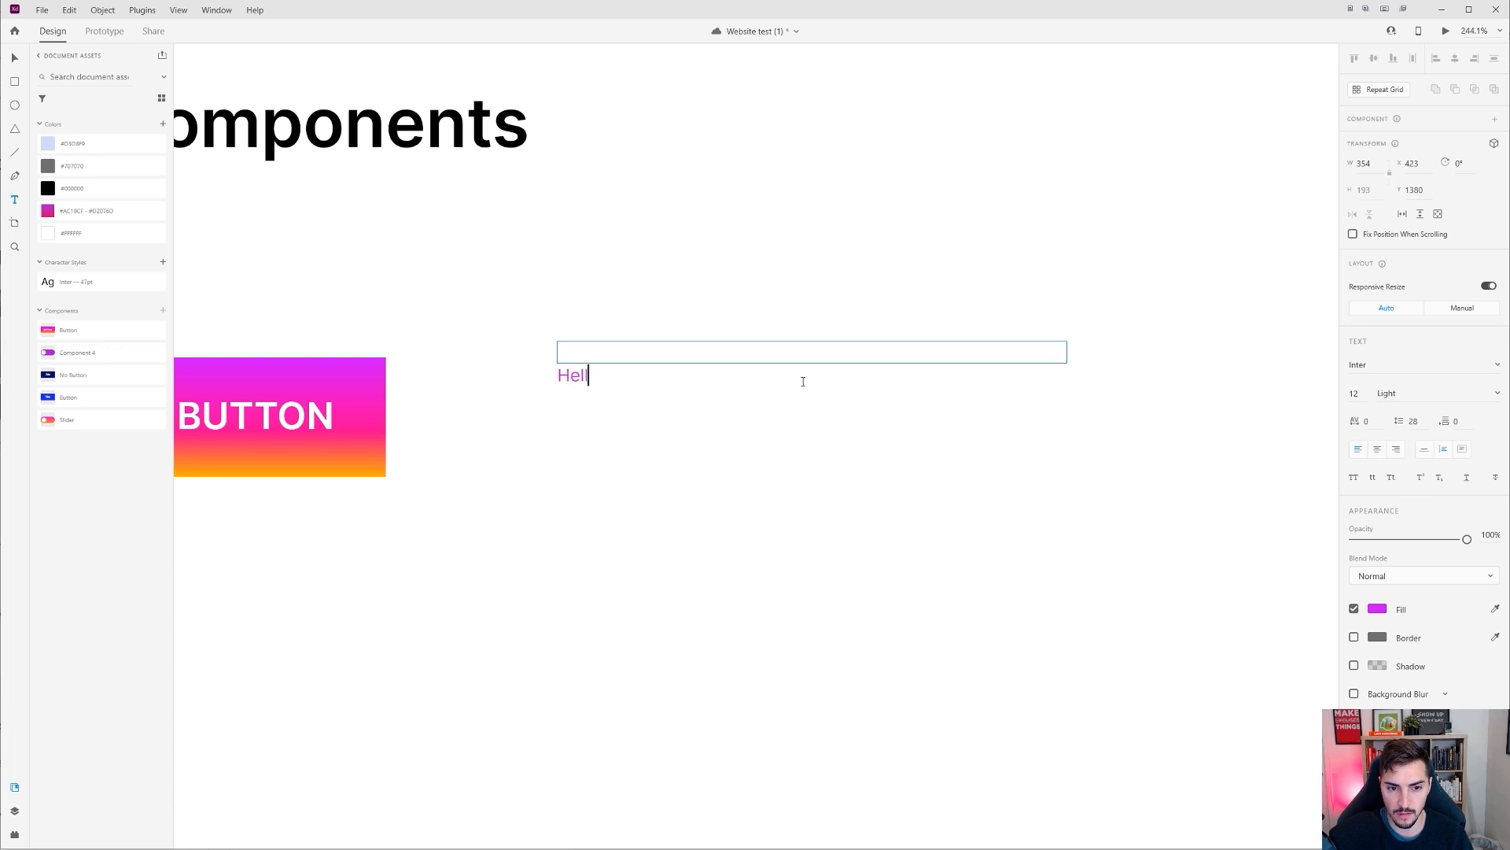
pyautogui.press('BackSpace')
pyautogui.press('BackSpace')
pyautogui.press('BackSpace')
pyautogui.write('is jeremy mura')
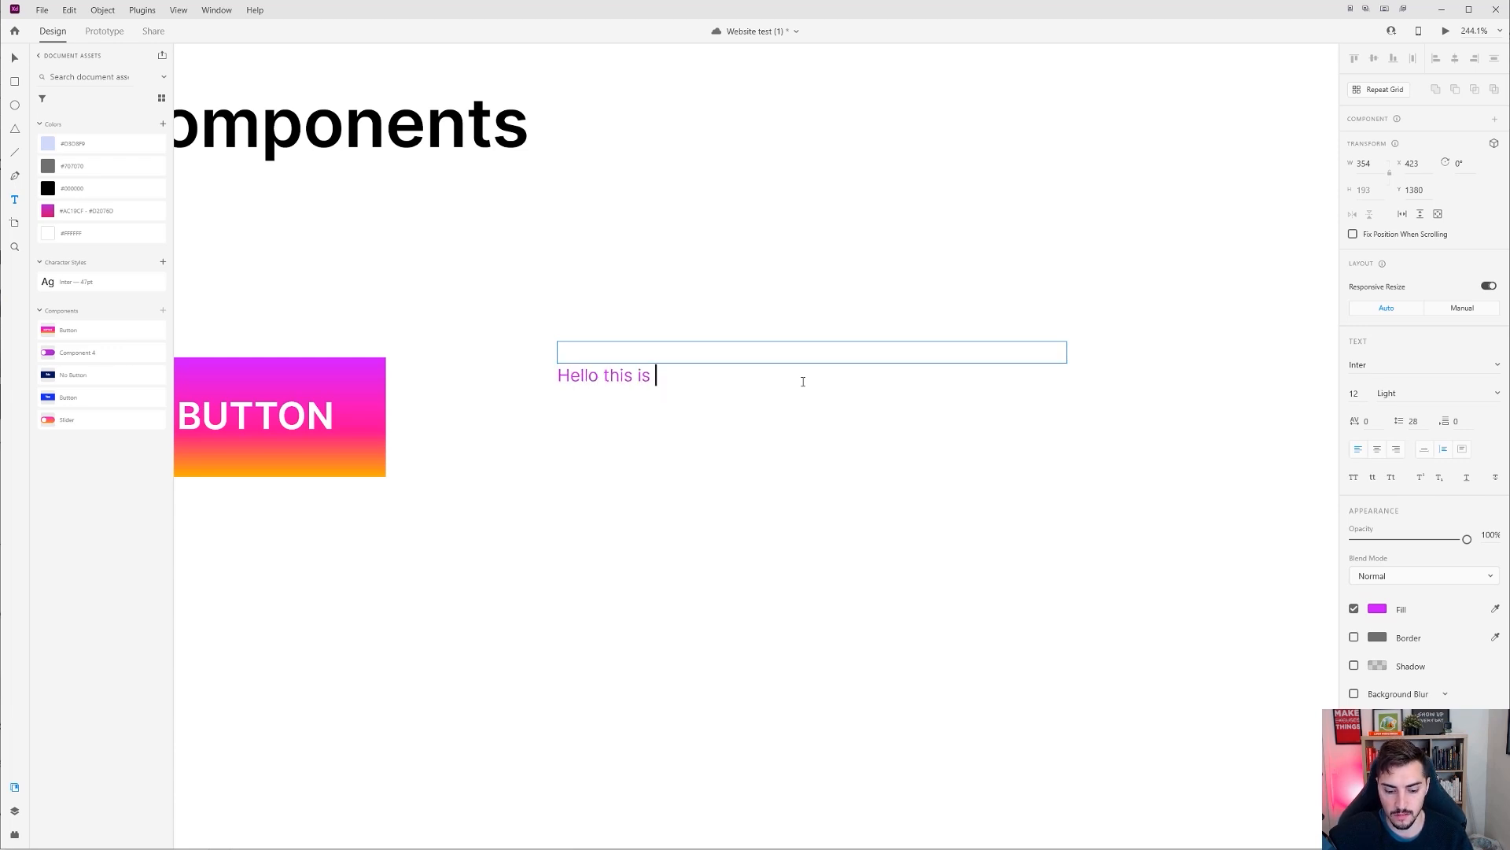
# Step: Apply the saved Inter 47pt character style to the entire greeting text
pyautogui.hscroll(-1, 767, 362)
pyautogui.scroll(3, 732, 340)
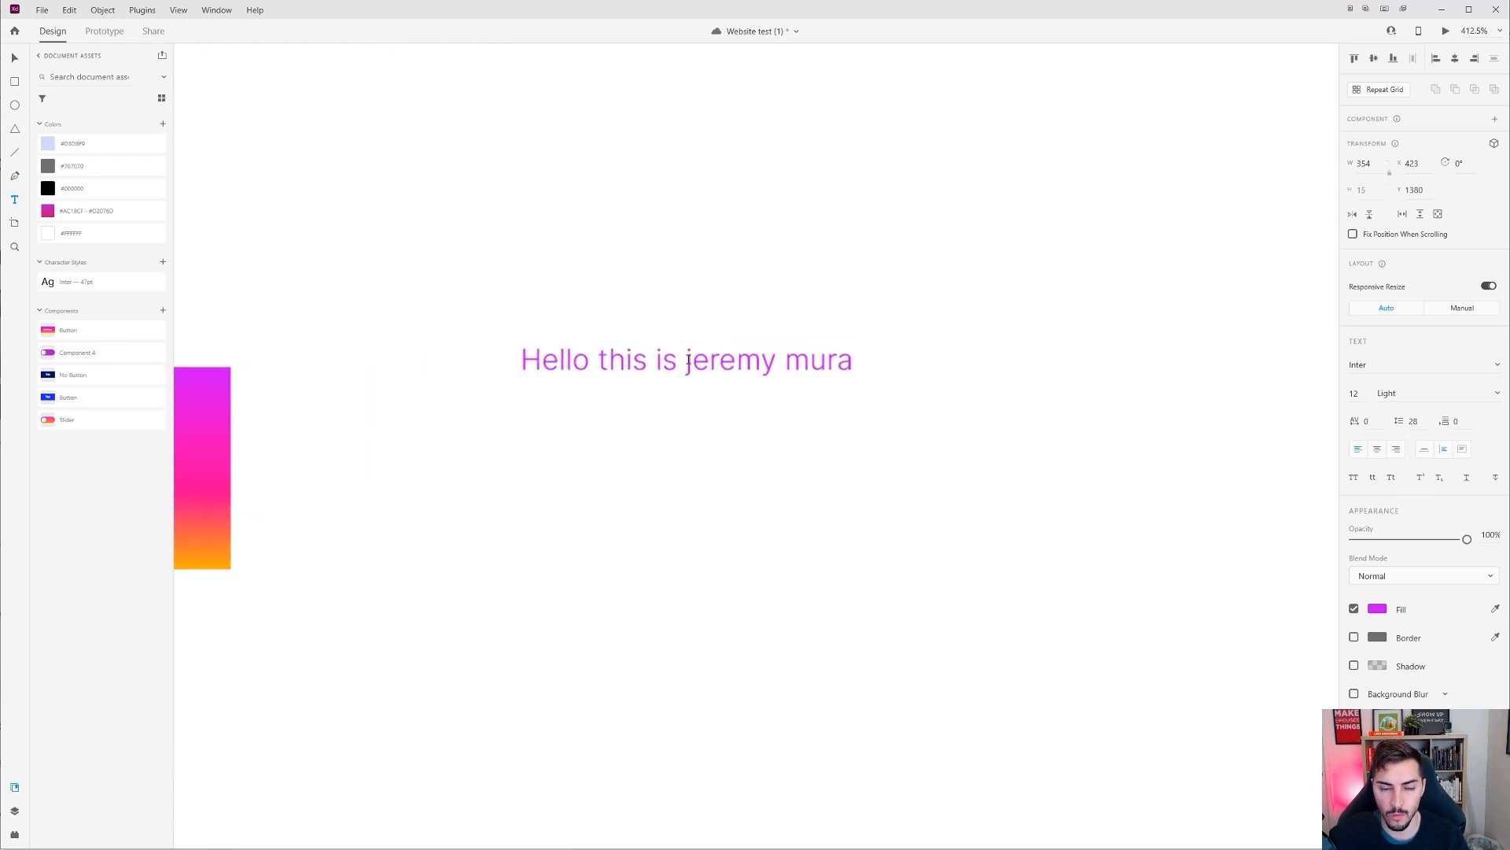
pyautogui.hotkey('ctrl', 'a')
pyautogui.click(86, 280)
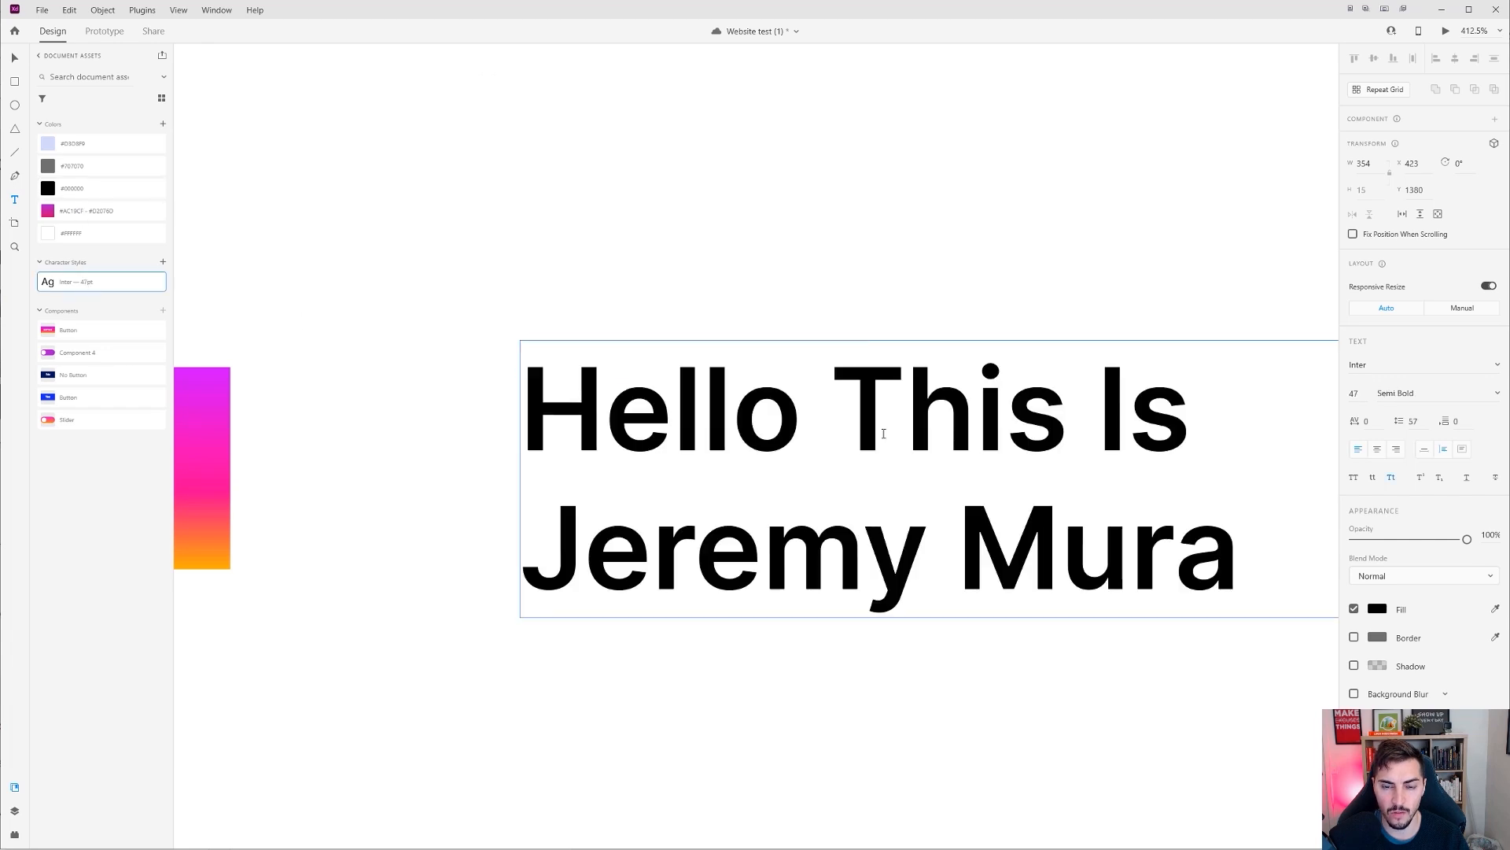
# Step: Move the greeting text box up beside the Components heading and deselect it
pyautogui.click(14, 58)
pyautogui.hscroll(3, 583, 202)
pyautogui.hscroll(-2, 617, 266)
pyautogui.scroll(-2, 757, 340)
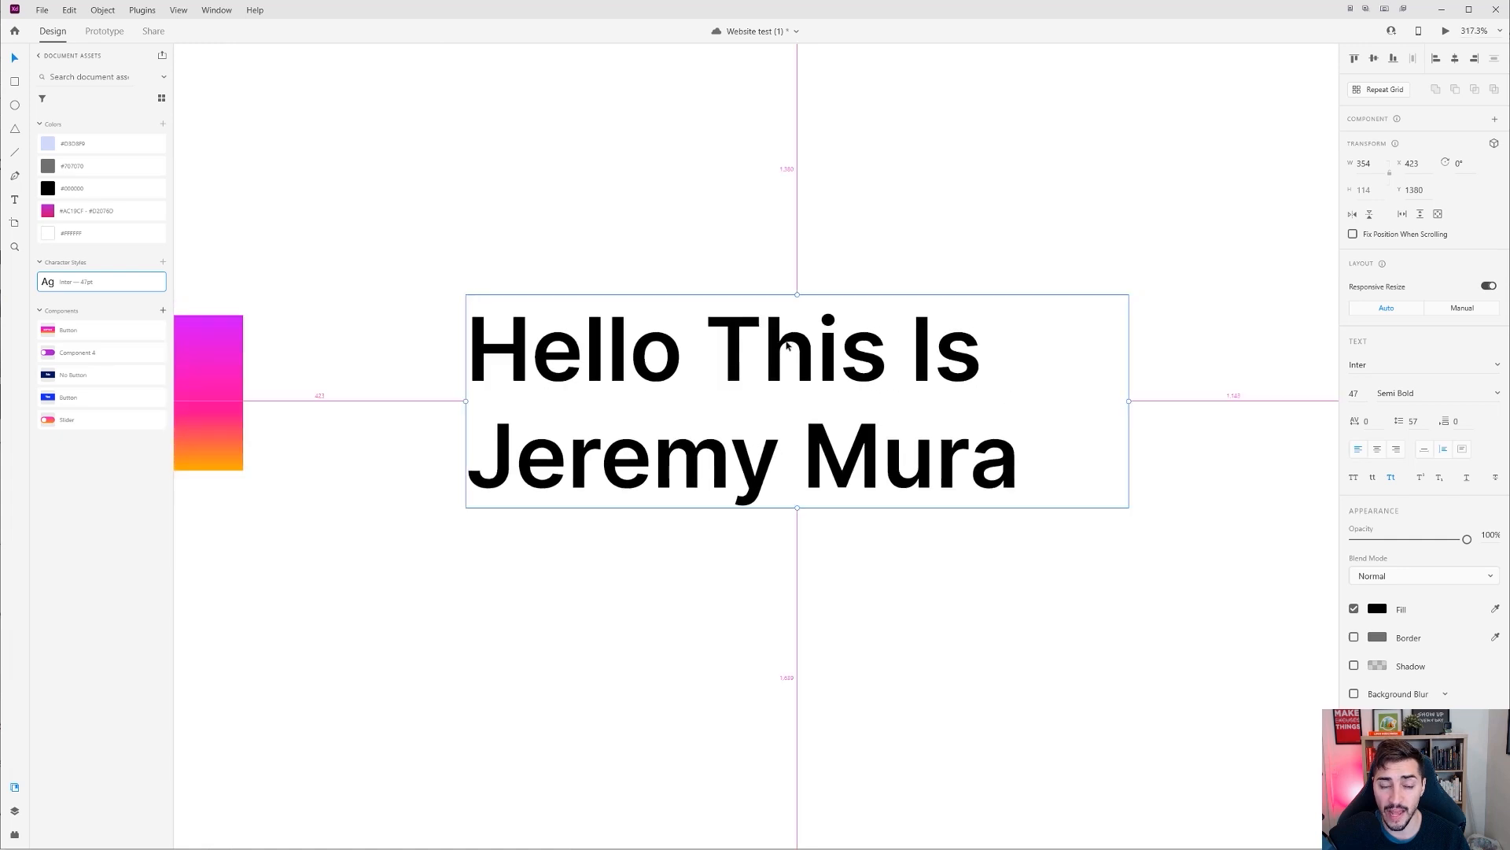
pyautogui.scroll(-2, 785, 340)
pyautogui.scroll(1, 681, 252)
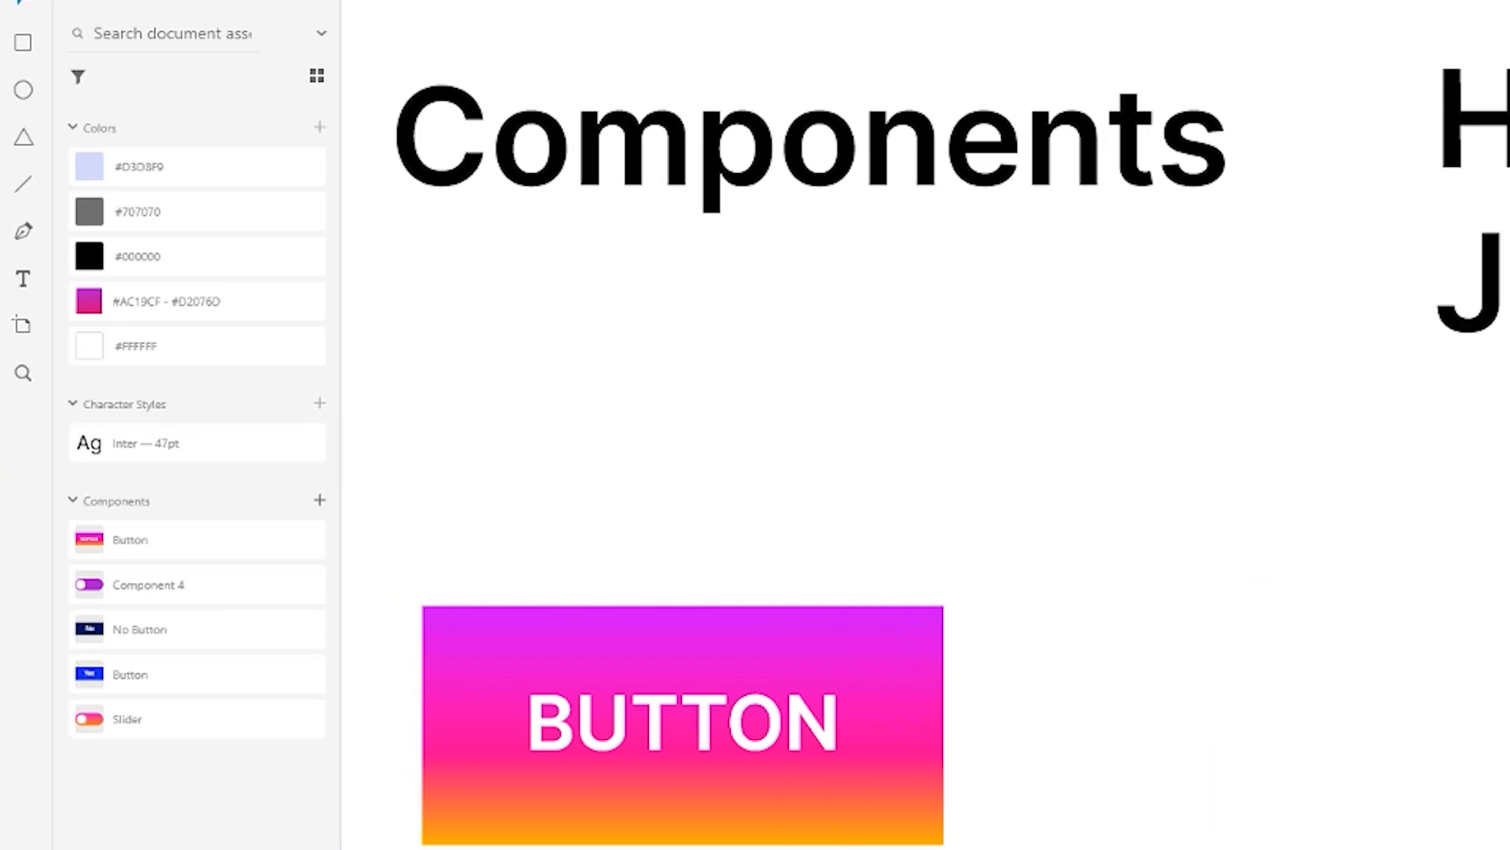
pyautogui.click(854, 725)
pyautogui.click(854, 503)
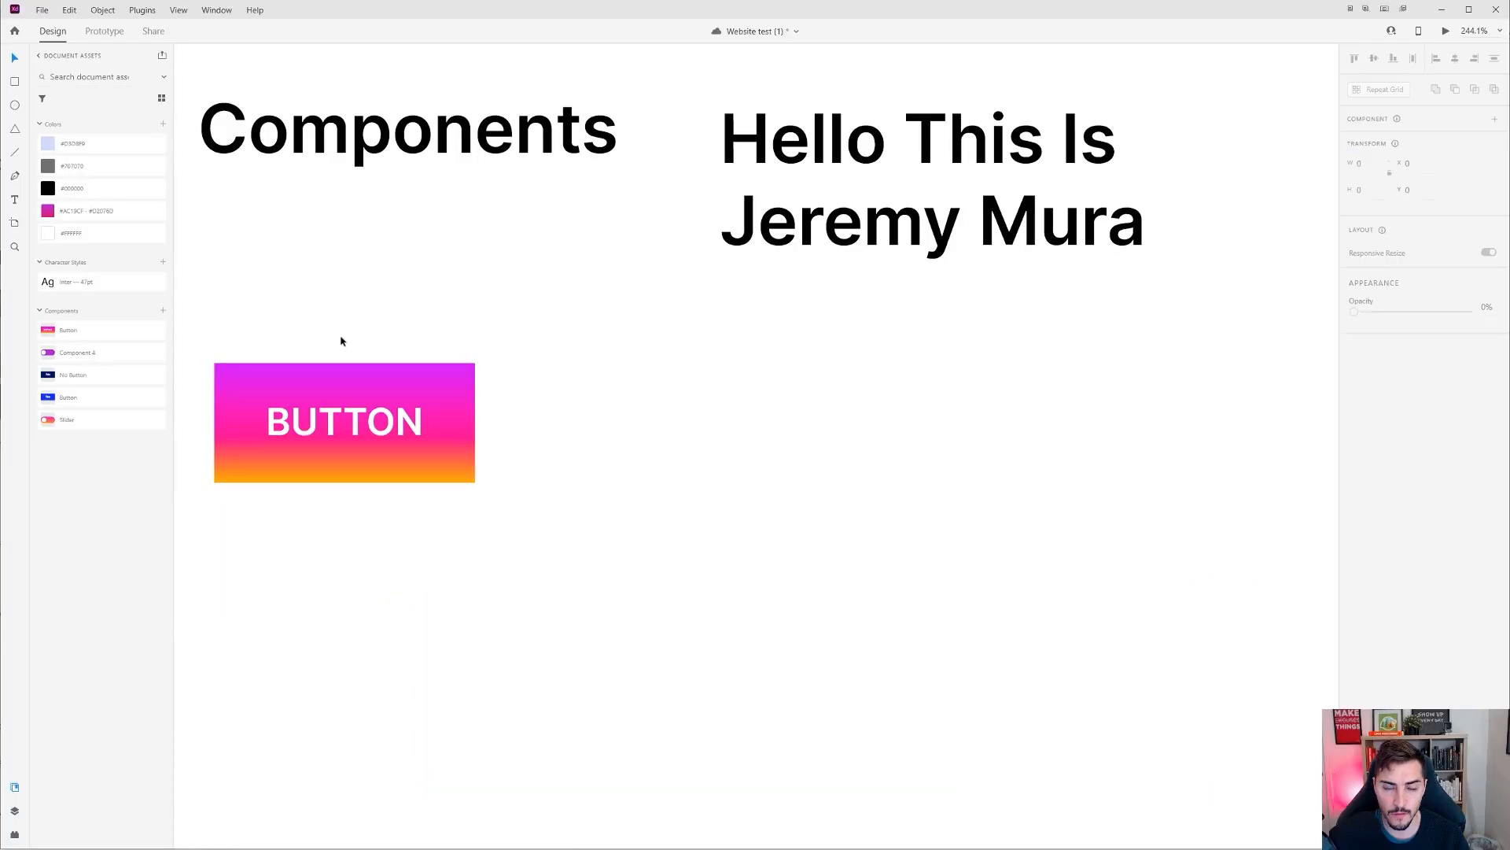
# Step: Place one Button and one Slider instance from the saved components below the greeting text, with the button above the slider
pyautogui.scroll(-2, 568, 517)
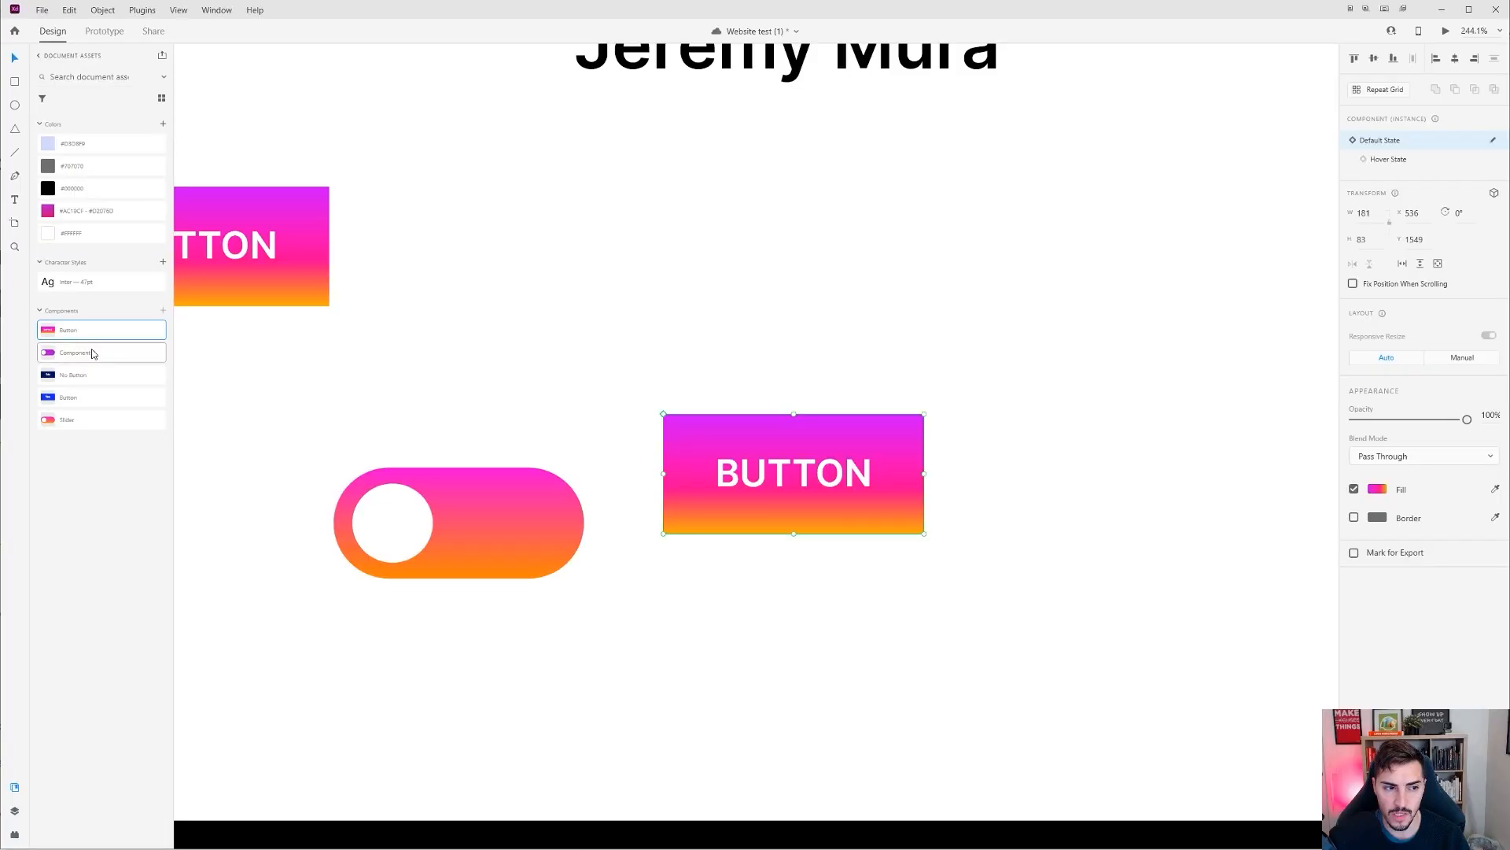
pyautogui.moveTo(175, 545); pyautogui.dragTo(1471, 524)
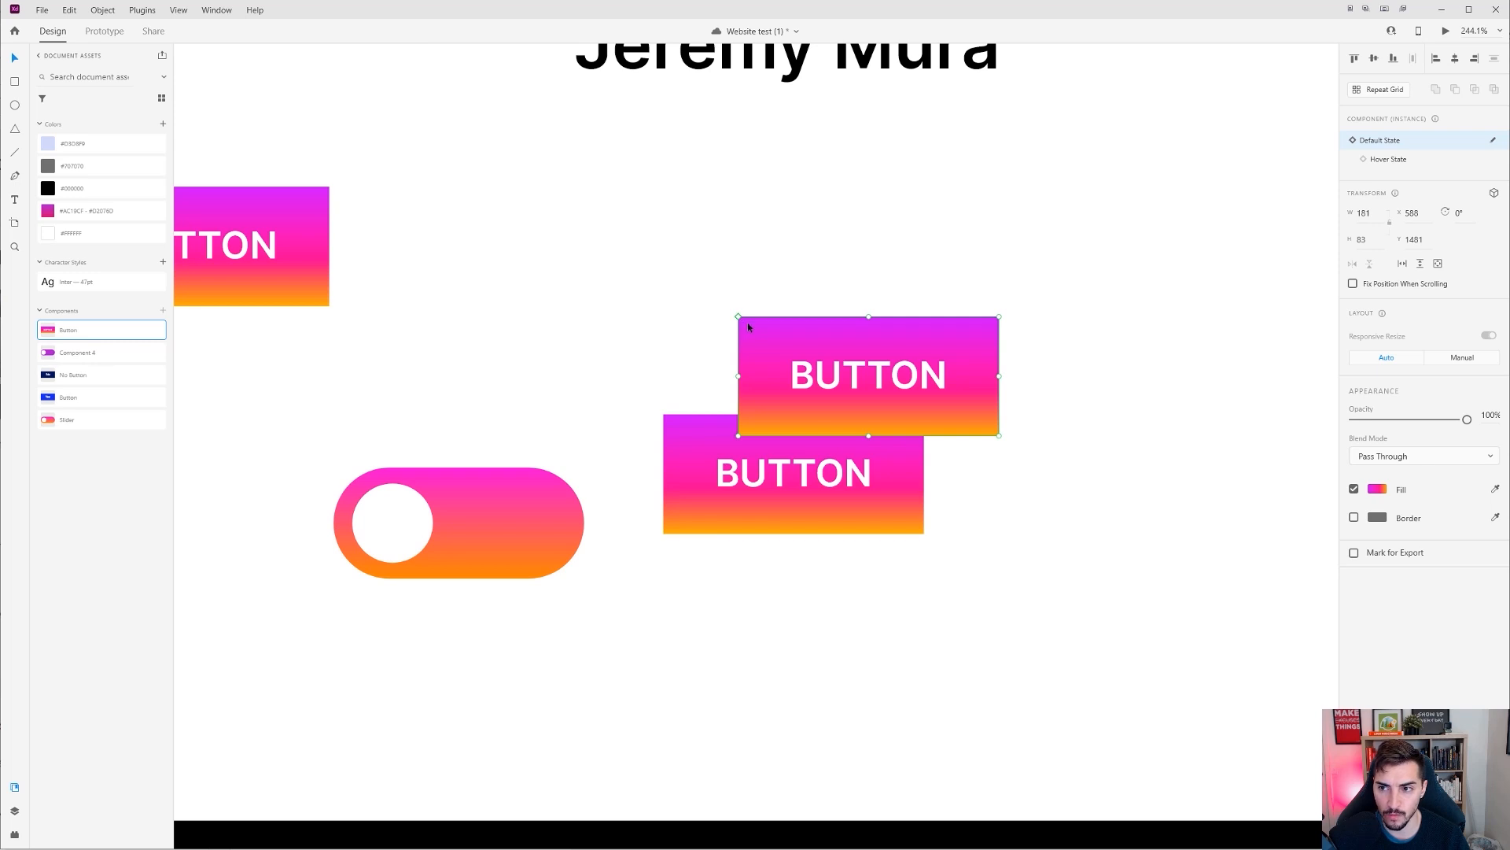
pyautogui.hotkey('ctrl', 'z')
pyautogui.moveTo(815, 431); pyautogui.dragTo(837, 264)
pyautogui.moveTo(449, 489); pyautogui.dragTo(838, 467)
pyautogui.click(871, 260)
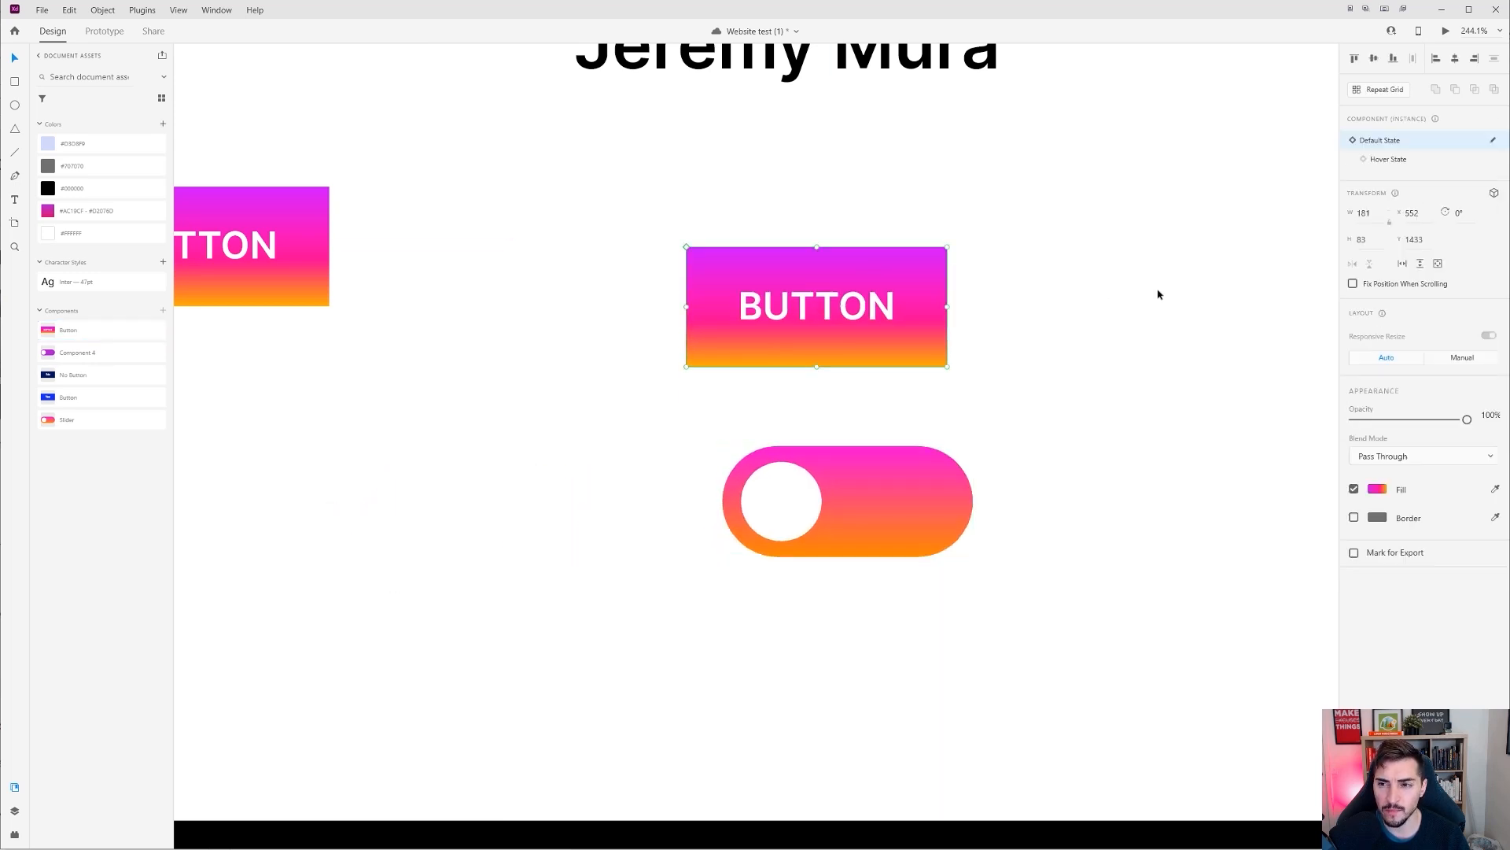
# Step: Fill the new BUTTON instance with solid green and set its label text to white
pyautogui.click(1378, 489)
pyautogui.click(1229, 401)
pyautogui.click(1225, 370)
pyautogui.moveTo(1319, 473); pyautogui.dragTo(1319, 486)
pyautogui.click(813, 303)
pyautogui.doubleClick(812, 304)
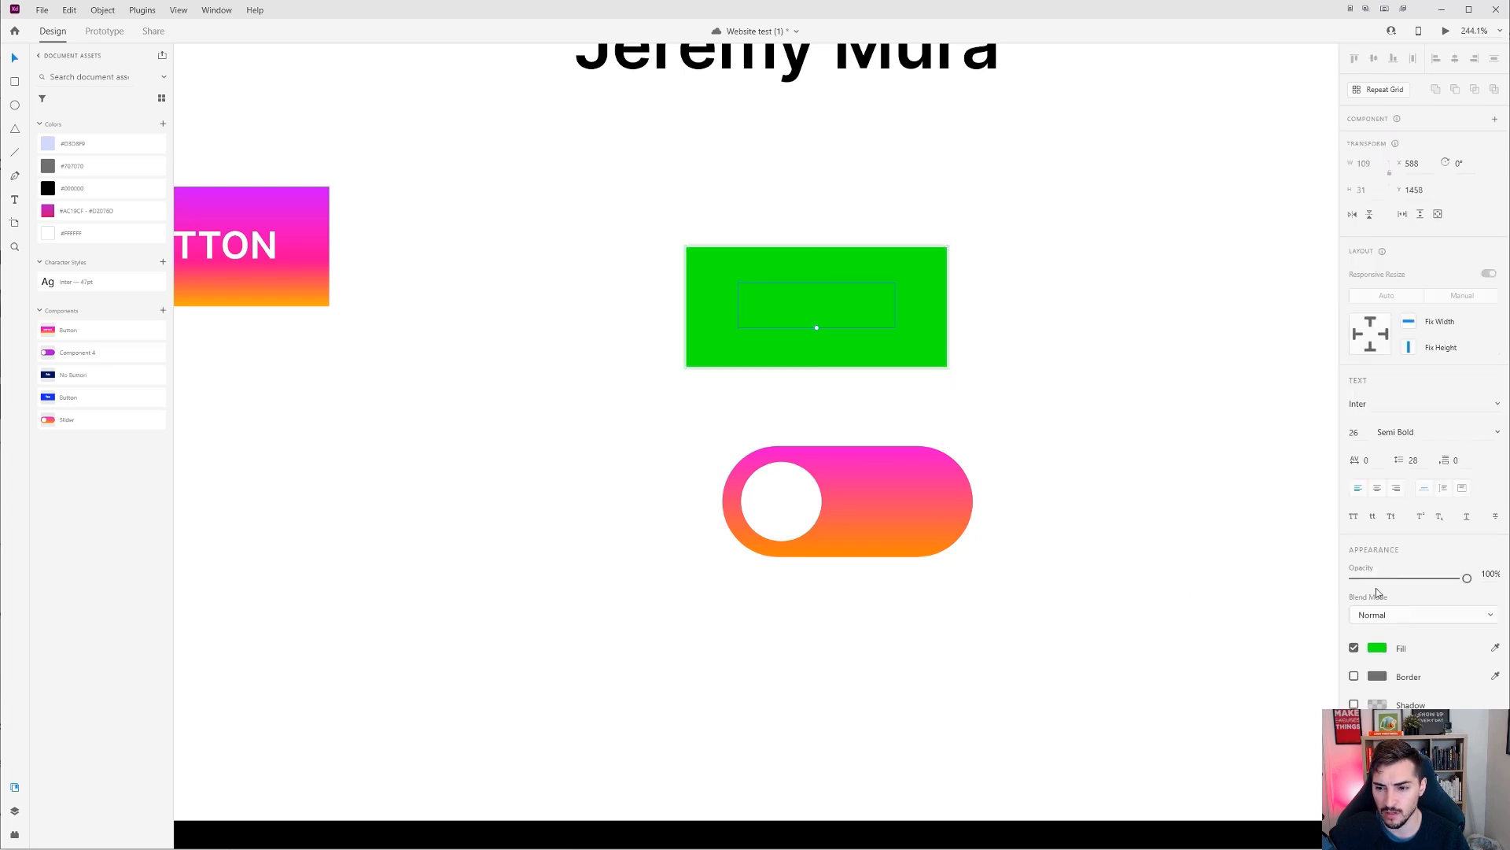
pyautogui.click(1377, 648)
pyautogui.click(1212, 570)
pyautogui.click(1164, 568)
# Step: Darken the green fill of the instance's background rectangle and move the button up slightly
pyautogui.scroll(2, 926, 263)
pyautogui.click(926, 263)
pyautogui.doubleClick(942, 250)
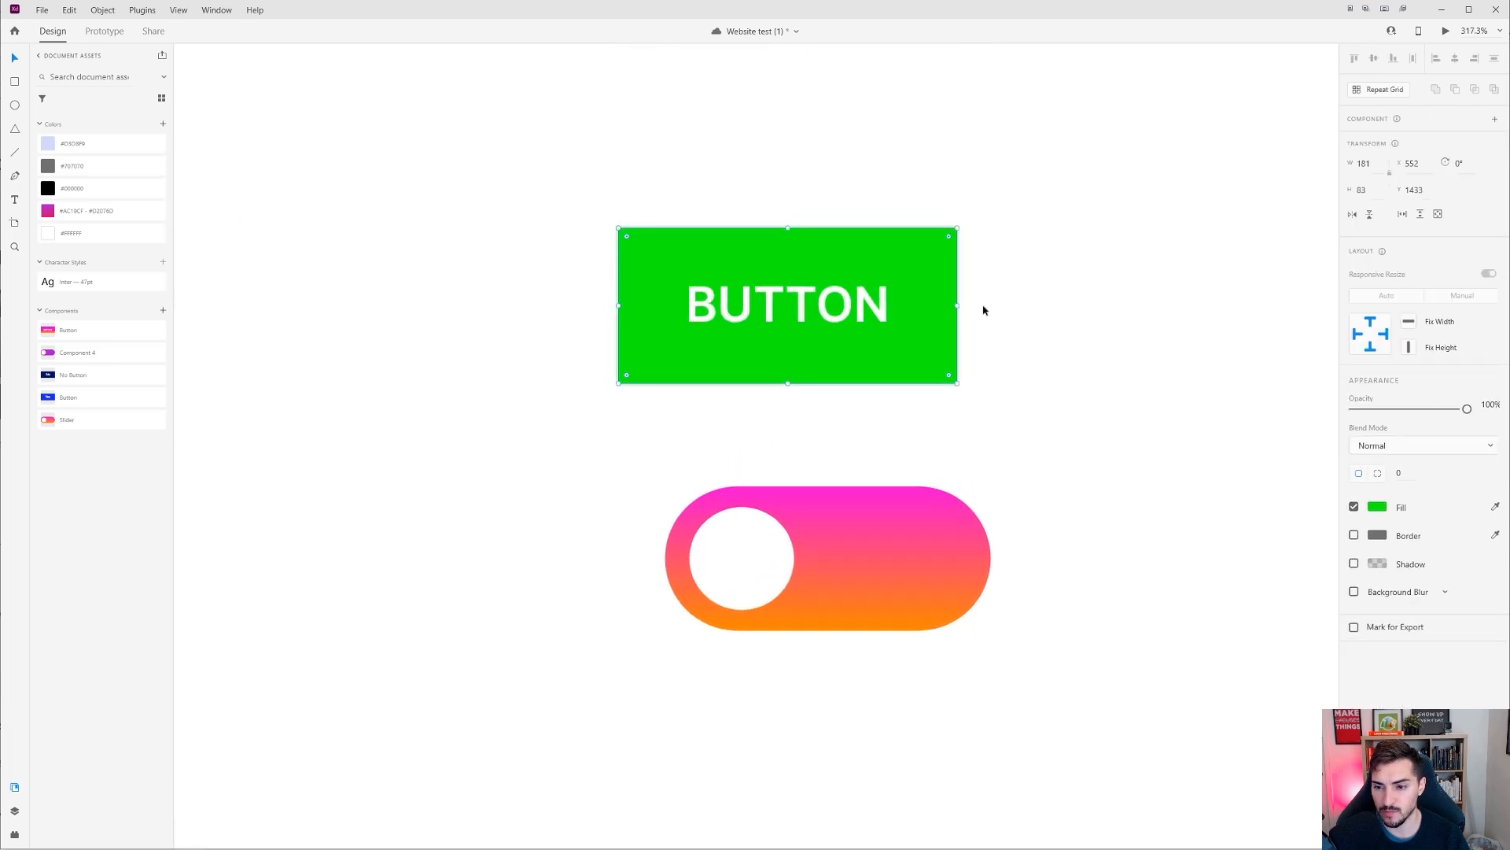
pyautogui.click(1373, 508)
pyautogui.moveTo(1300, 493); pyautogui.dragTo(1303, 471)
pyautogui.click(1186, 318)
pyautogui.moveTo(1157, 284); pyautogui.dragTo(1085, 339)
pyautogui.moveTo(802, 290)
pyautogui.mouseDown()
pyautogui.moveTo(800, 252)
pyautogui.moveTo(820, 278)
pyautogui.mouseUp()
# Step: Open the main component of the green BUTTON instance for editing
pyautogui.scroll(-4, 741, 333)
pyautogui.moveTo(921, 179); pyautogui.dragTo(957, 414)
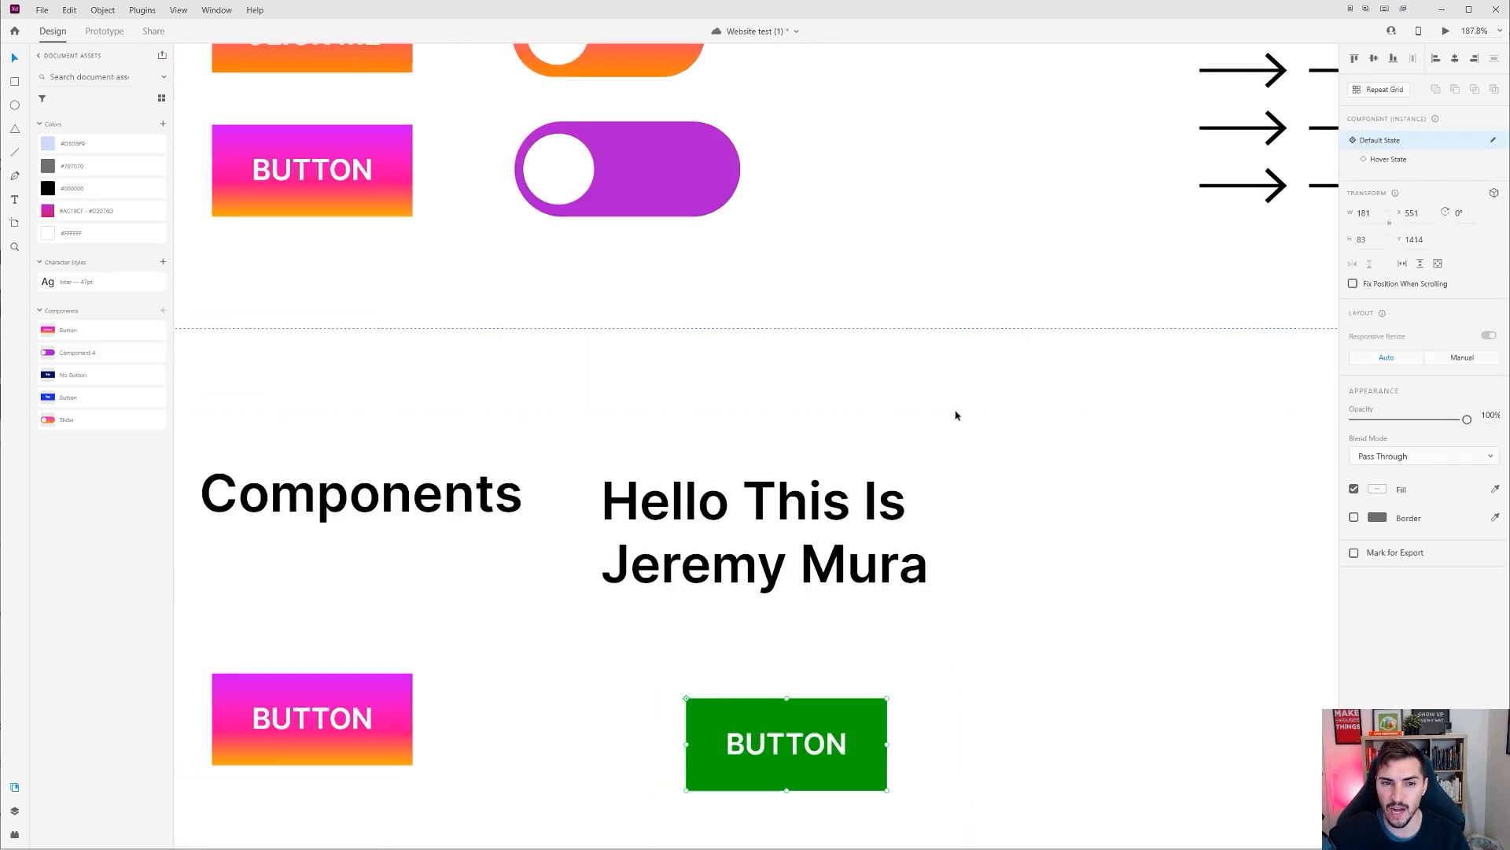
pyautogui.scroll(-2, 957, 417)
pyautogui.moveTo(975, 495); pyautogui.dragTo(935, 270)
pyautogui.scroll(7, 890, 590)
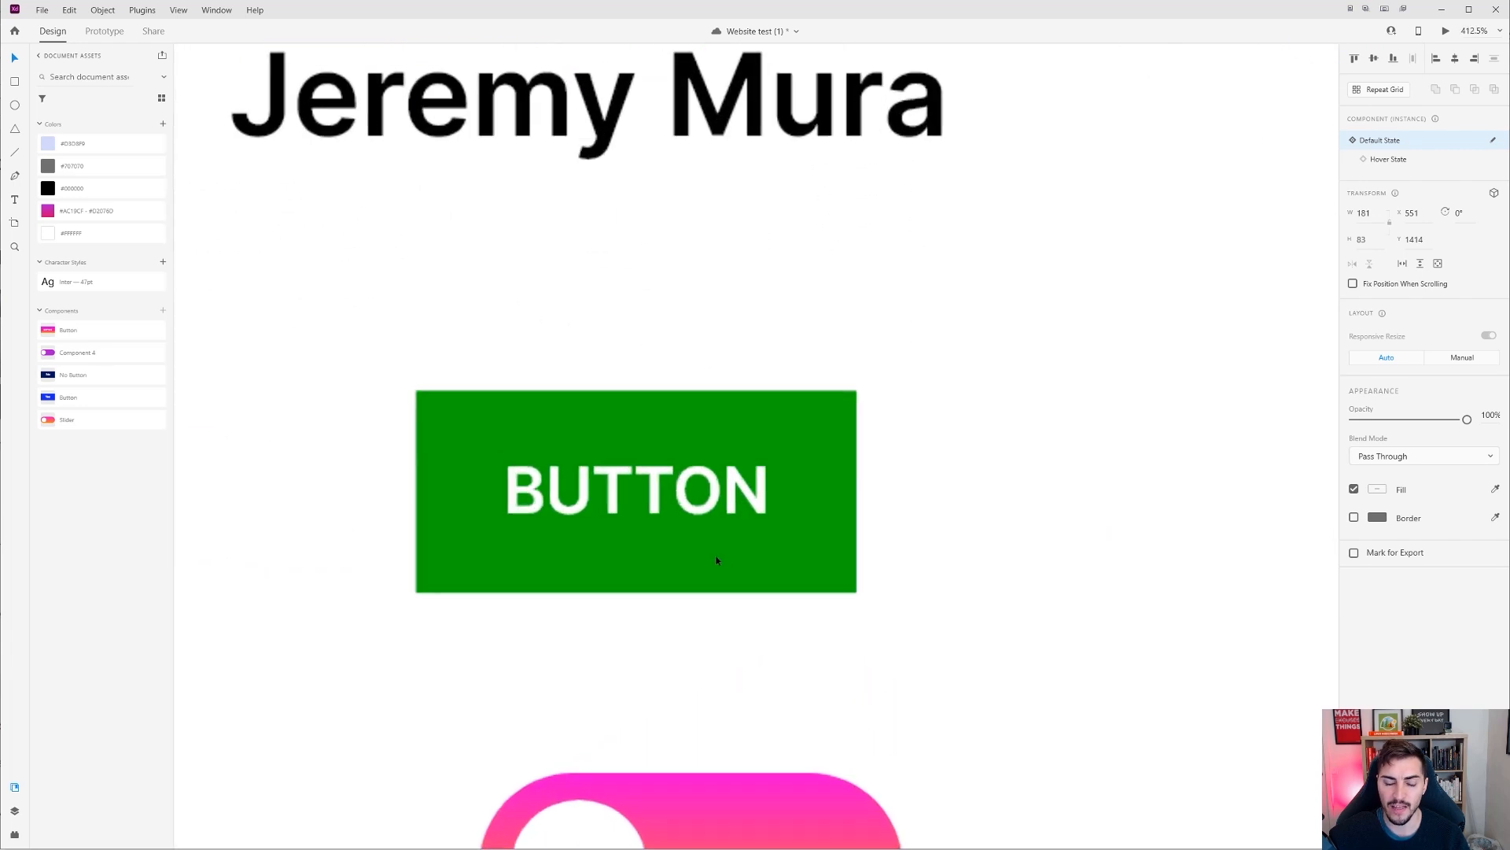
pyautogui.moveTo(717, 560); pyautogui.dragTo(798, 529)
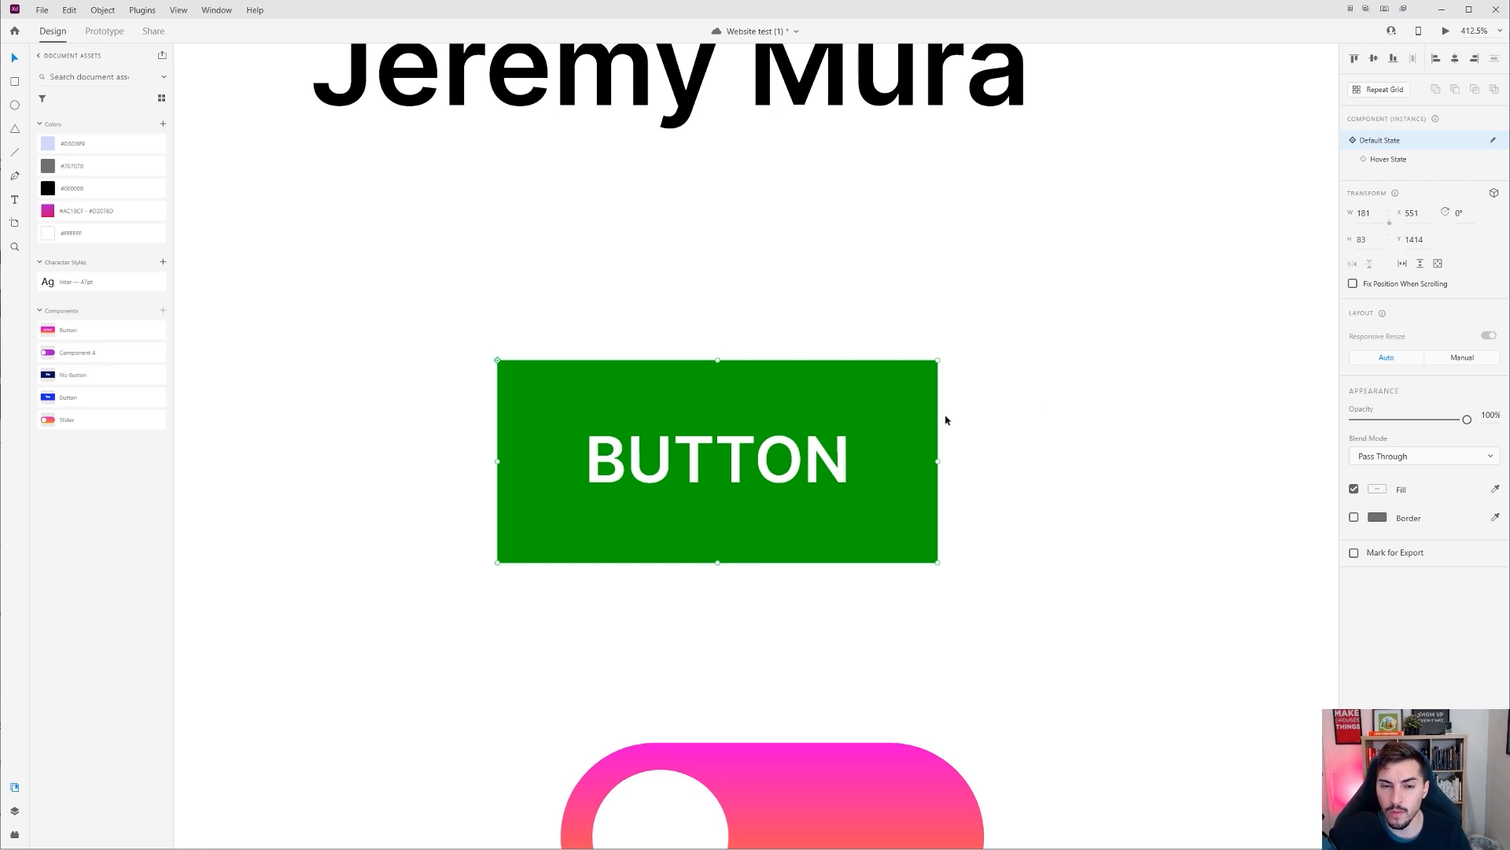
pyautogui.keyDown('ctrl'); pyautogui.scroll(-3, 908, 432); pyautogui.keyUp('ctrl')
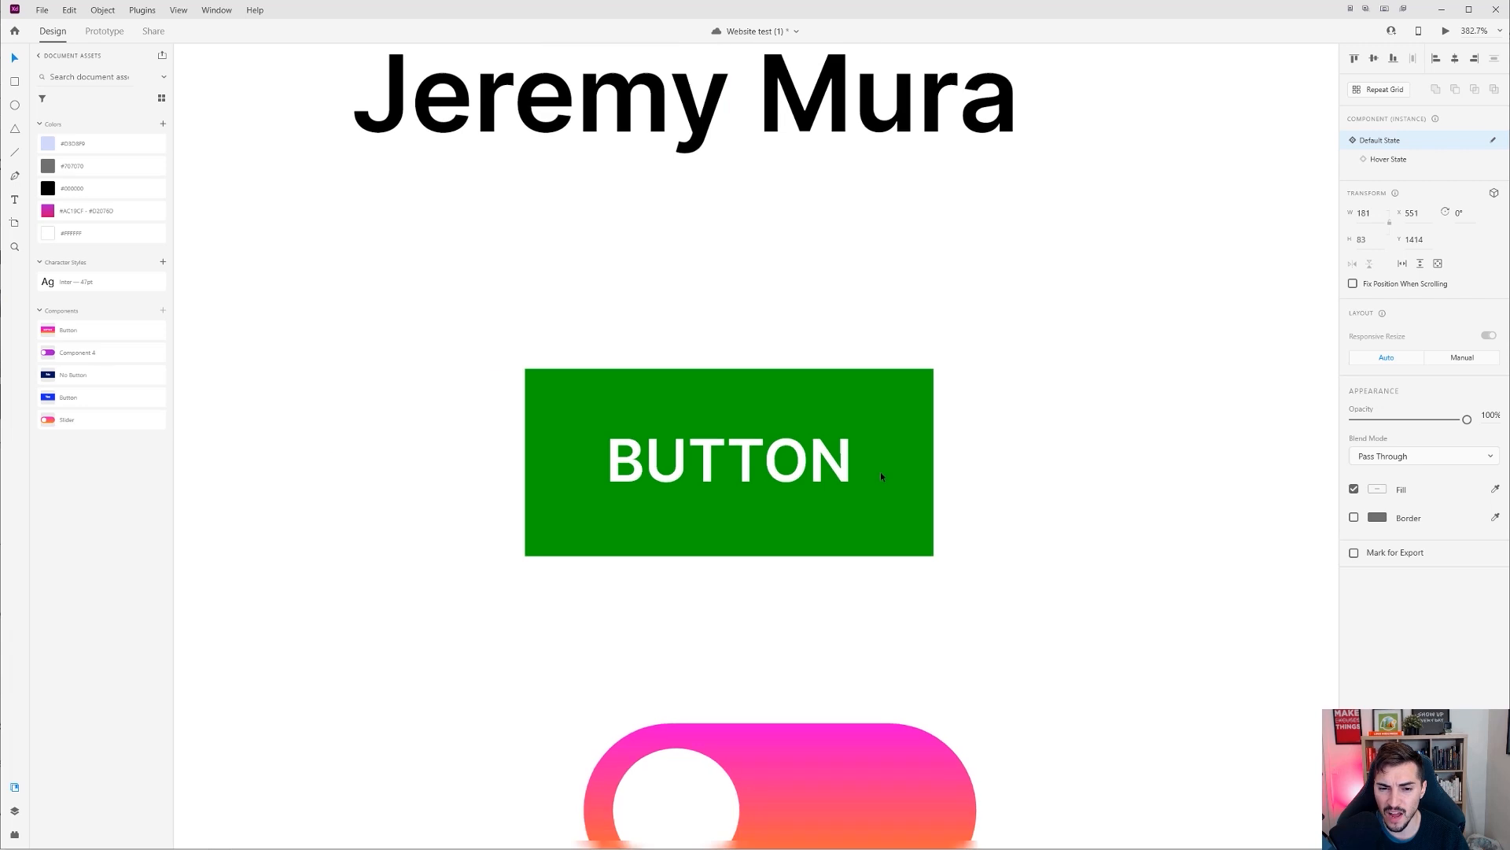
pyautogui.rightClick(828, 420)
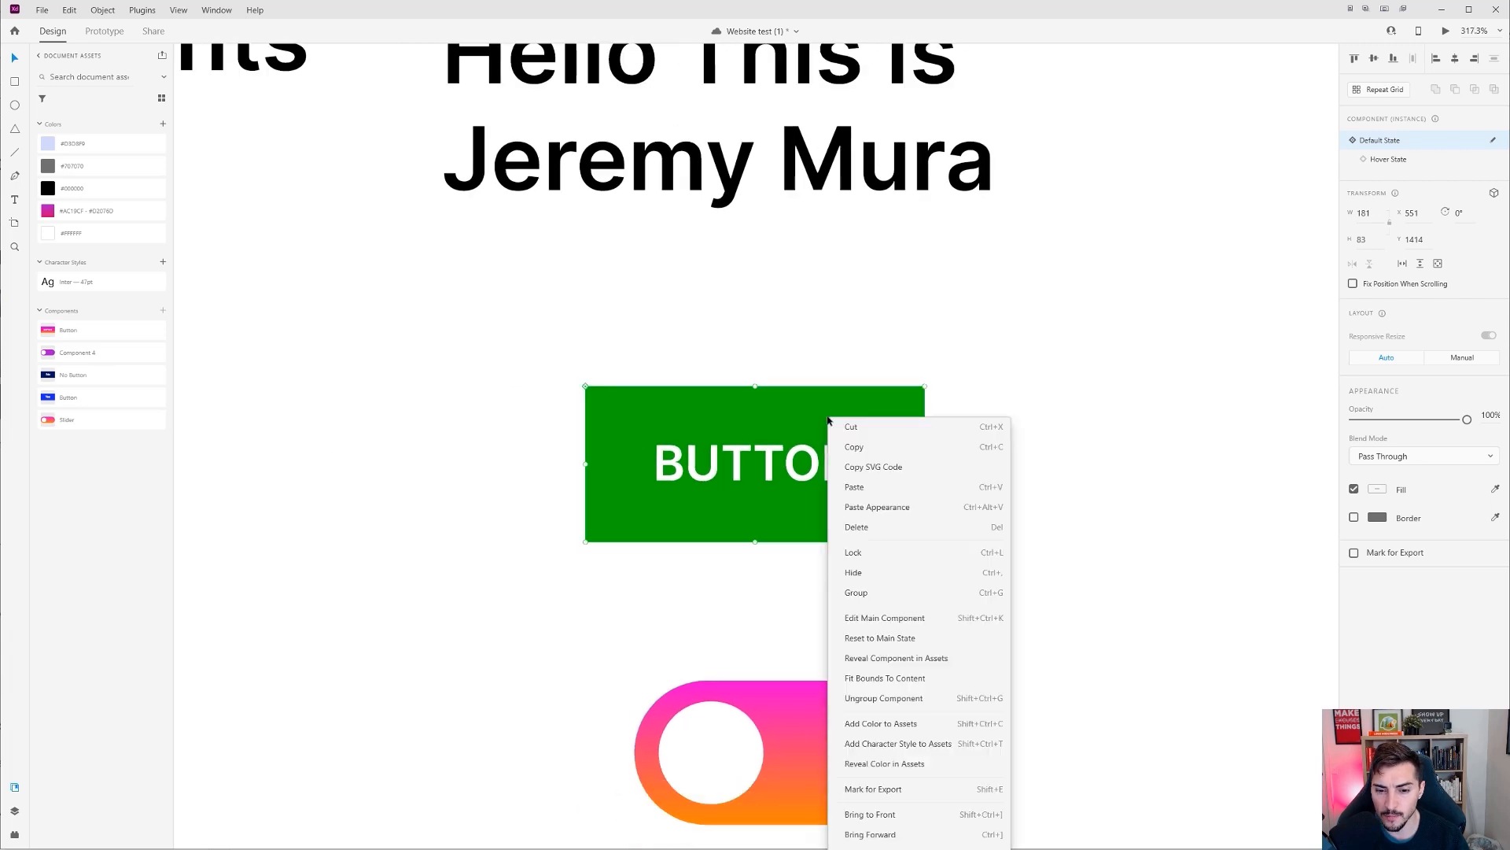
pyautogui.click(900, 619)
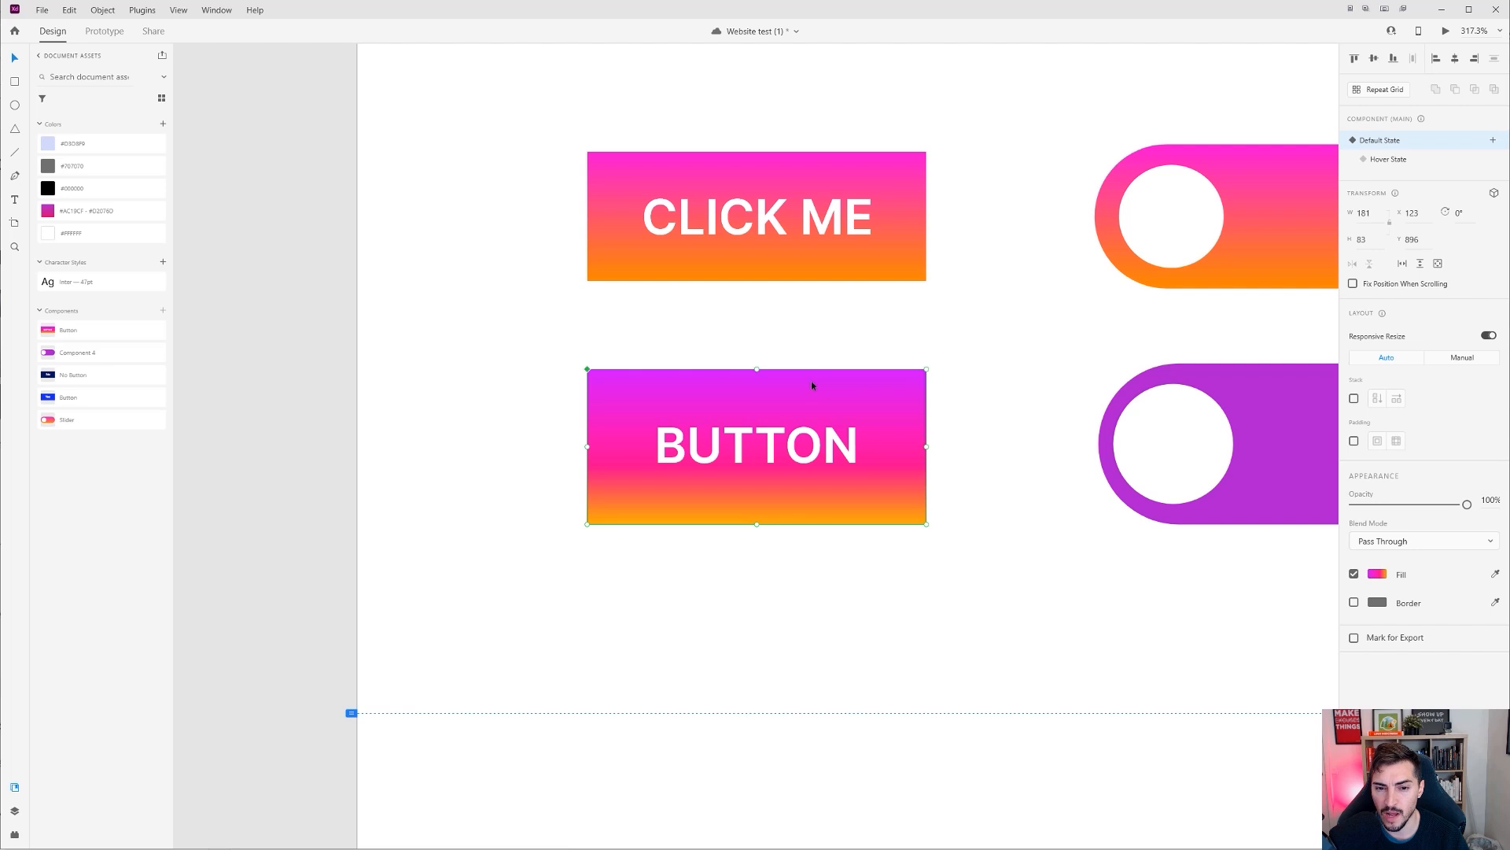
# Step: Recolour the main BUTTON component's linear gradient to run from blue-violet with hue 254 through cyan to teal
pyautogui.scroll(2, 810, 382)
pyautogui.click(1378, 573)
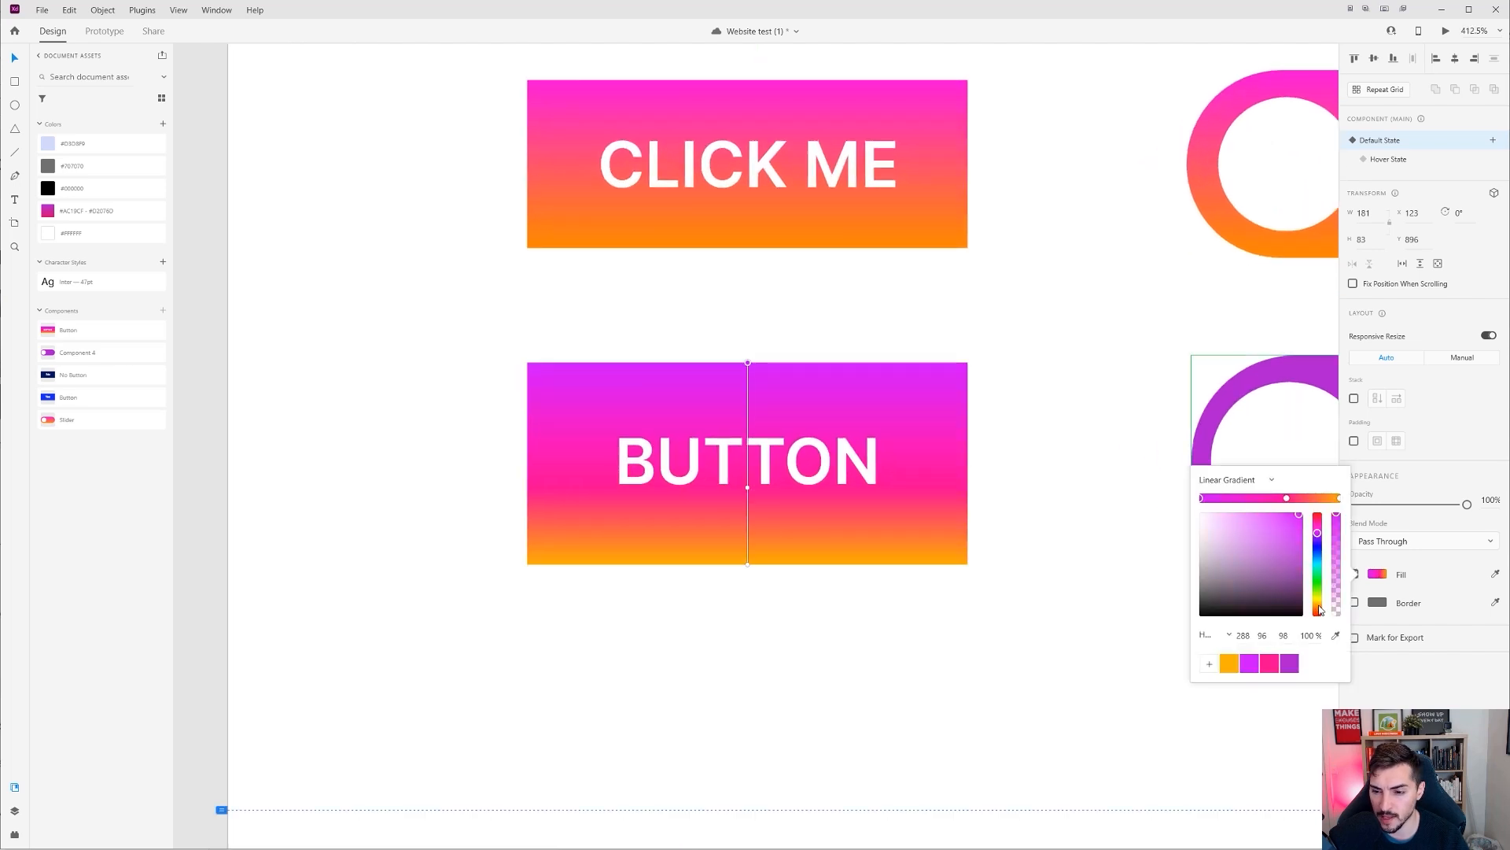
pyautogui.click(1319, 544)
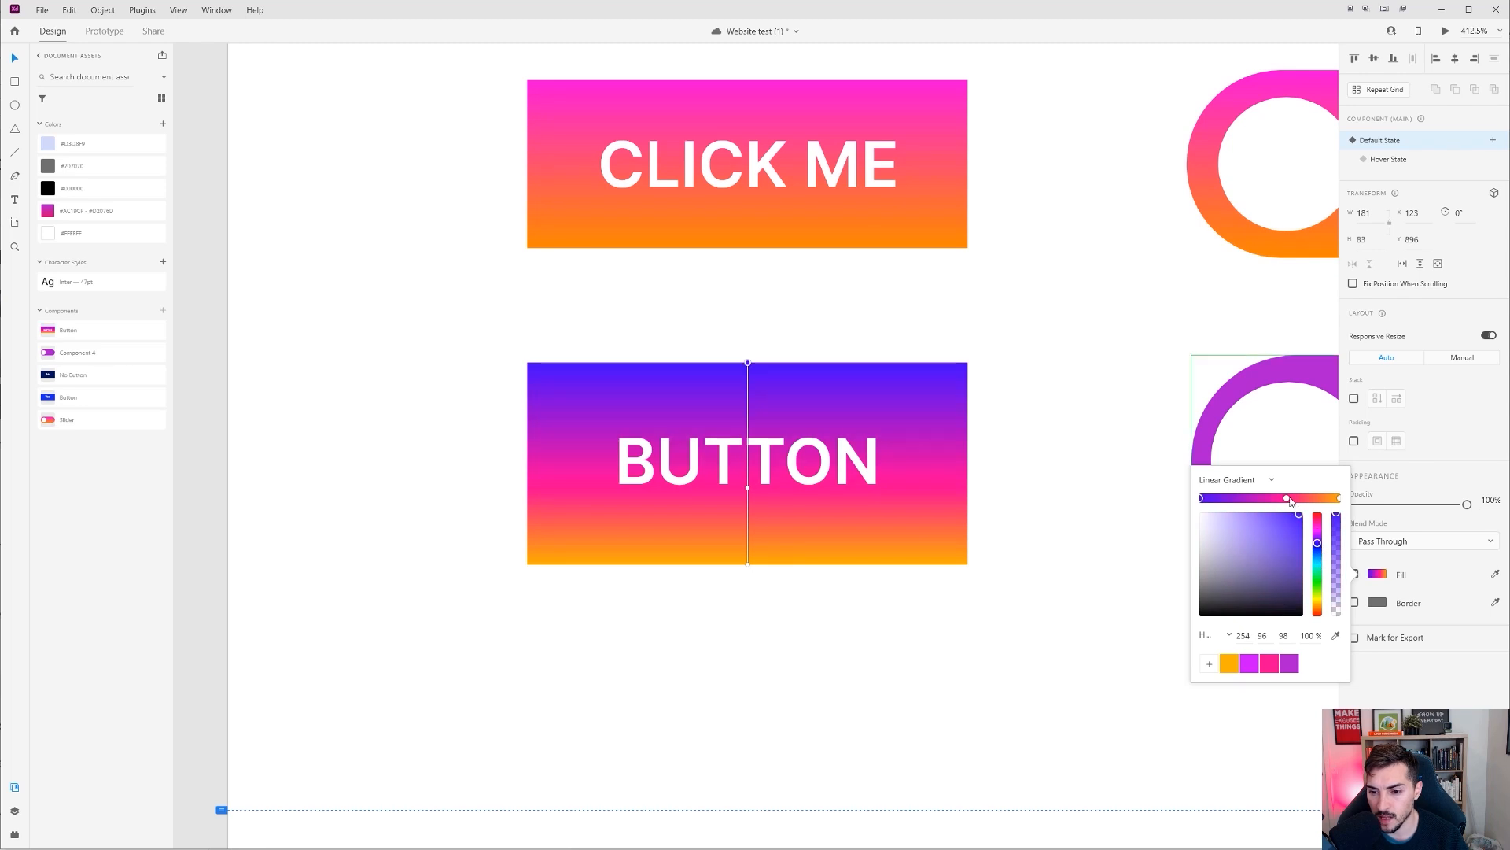
pyautogui.click(1287, 498)
pyautogui.moveTo(1318, 528); pyautogui.dragTo(1319, 561)
pyautogui.click(1339, 498)
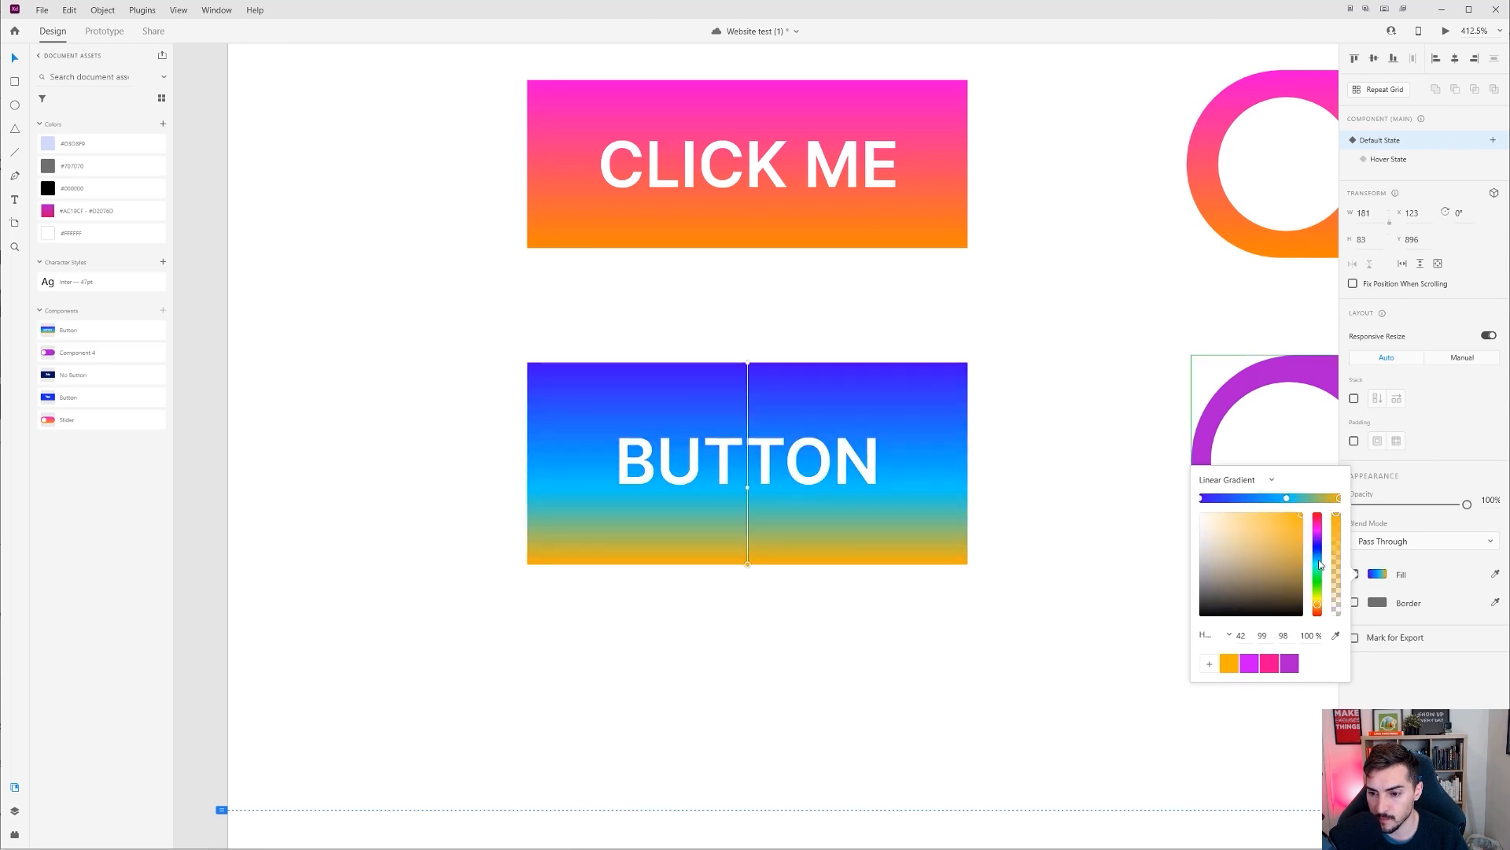
pyautogui.click(1319, 566)
pyautogui.click(1121, 439)
# Step: Compare the BUTTON instances below the Components heading with the recoloured main component
pyautogui.scroll(-6, 1120, 440)
pyautogui.moveTo(851, 332); pyautogui.dragTo(431, 155)
pyautogui.scroll(2, 573, 664)
pyautogui.scroll(1, 629, 660)
pyautogui.moveTo(647, 630); pyautogui.dragTo(730, 423)
pyautogui.scroll(1, 651, 492)
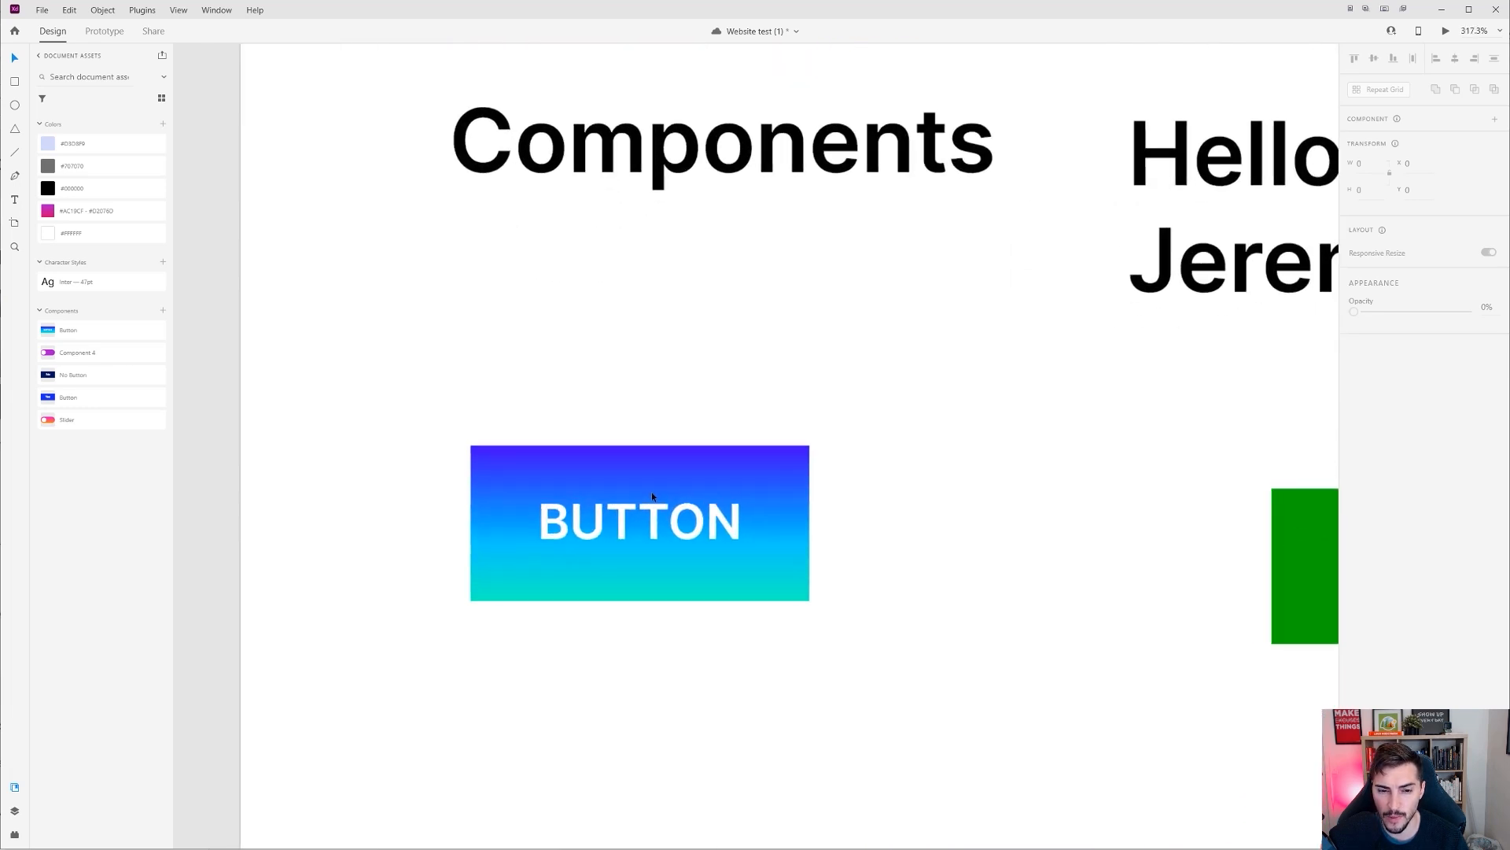
pyautogui.scroll(-4, 653, 494)
pyautogui.scroll(-2, 731, 343)
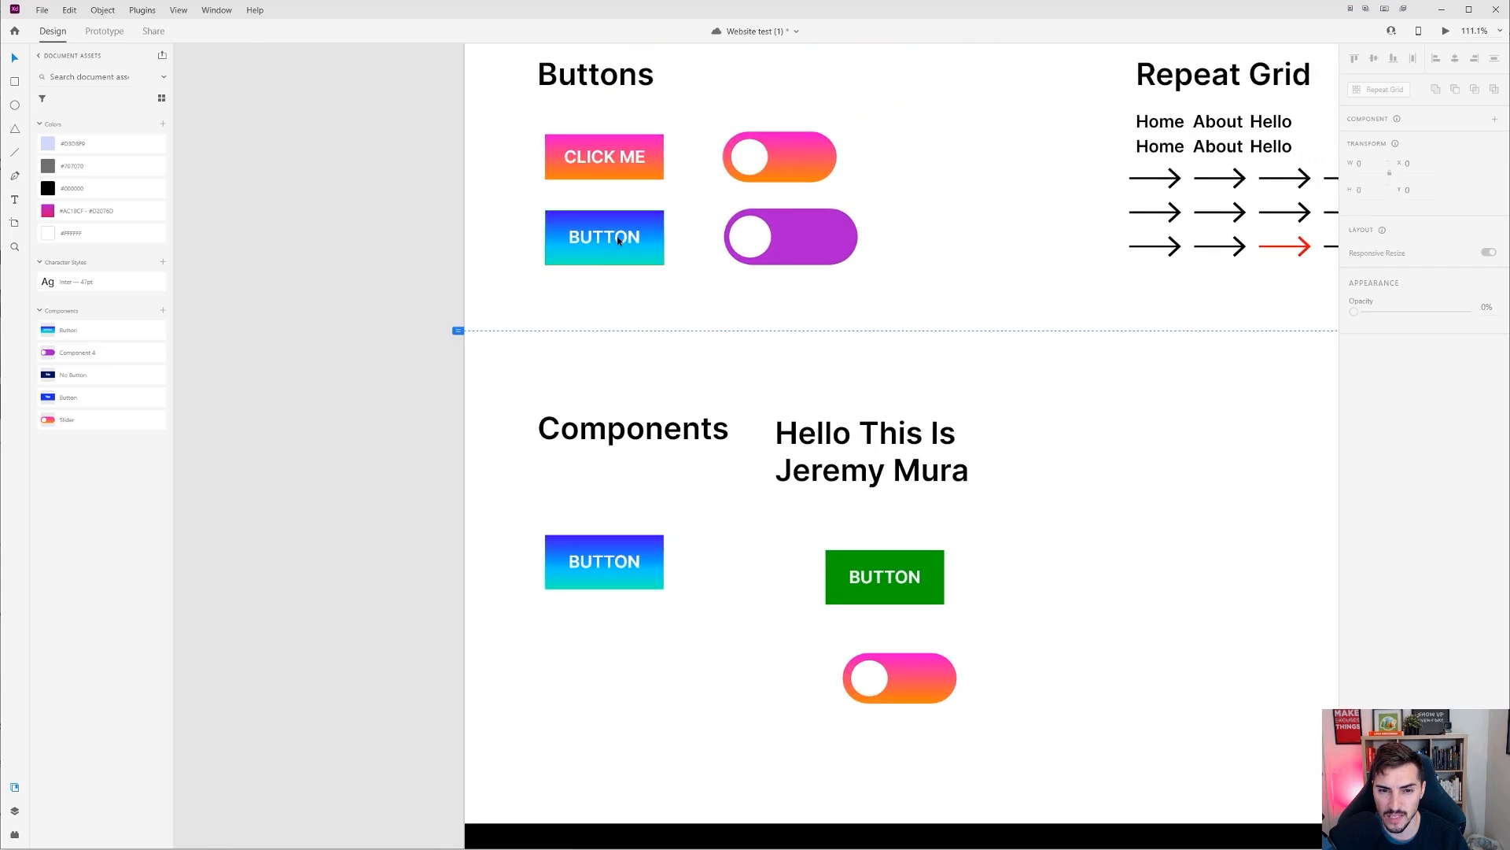
# Step: Duplicate the blue BUTTON instance and move the green button and toggle aside to the far right of the section
pyautogui.click(583, 516)
pyautogui.keyDown('alt'); pyautogui.moveTo(555, 545); pyautogui.dragTo(1105, 532); pyautogui.keyUp('alt')
pyautogui.click(854, 557)
pyautogui.keyDown('shift'); pyautogui.click(846, 655); pyautogui.keyUp('shift')
pyautogui.moveTo(846, 660); pyautogui.dragTo(675, 631)
pyautogui.moveTo(675, 535); pyautogui.dragTo(1270, 496)
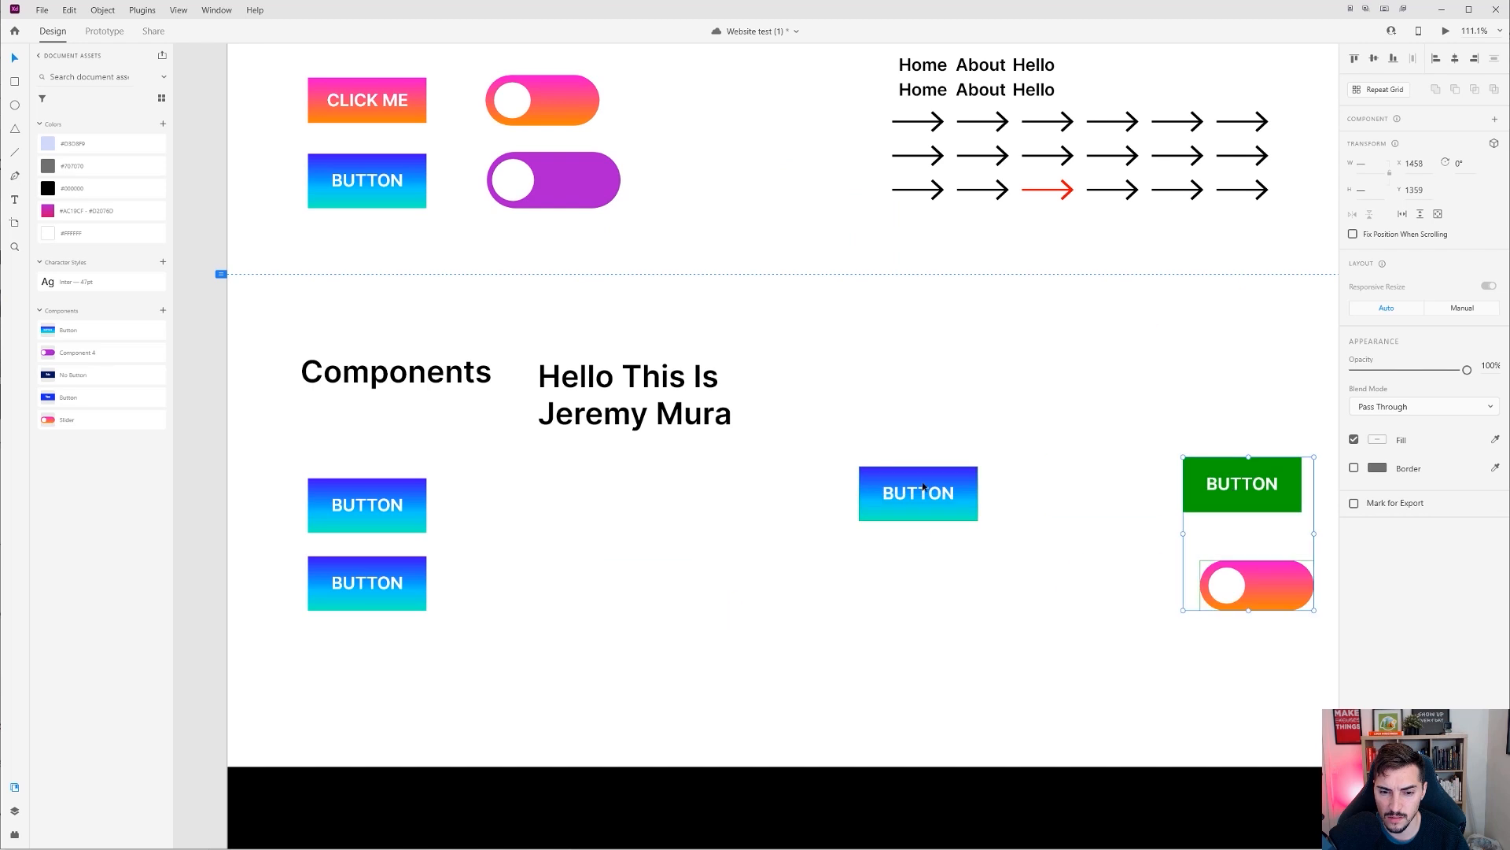
# Step: Add more copies of the blue BUTTON instance and arrange all six in two rows of three
pyautogui.moveTo(921, 496); pyautogui.dragTo(573, 515)
pyautogui.keyDown('alt'); pyautogui.moveTo(407, 580); pyautogui.dragTo(548, 580); pyautogui.keyUp('alt')
pyautogui.moveTo(551, 513); pyautogui.dragTo(756, 512)
pyautogui.keyDown('alt'); pyautogui.moveTo(556, 586); pyautogui.dragTo(845, 586); pyautogui.keyUp('alt')
pyautogui.keyDown('alt'); pyautogui.moveTo(771, 518); pyautogui.dragTo(579, 519); pyautogui.keyUp('alt')
pyautogui.moveTo(509, 582); pyautogui.dragTo(593, 581)
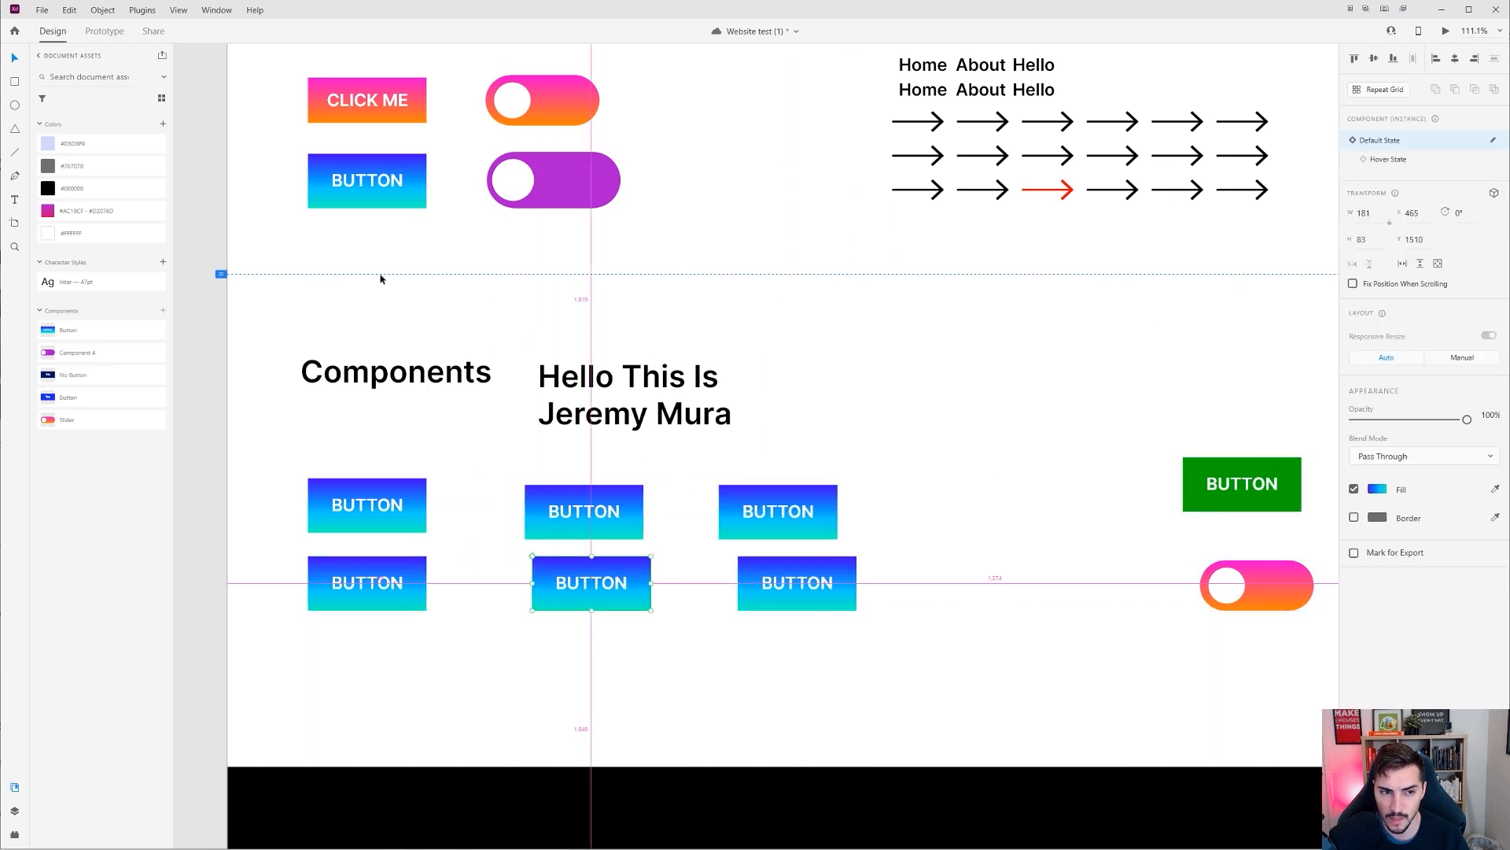
# Step: Recolour the main BUTTON component's gradient with a lime green first stop and a red middle stop
pyautogui.click(364, 197)
pyautogui.moveTo(354, 206); pyautogui.dragTo(605, 346)
pyautogui.scroll(3, 605, 346)
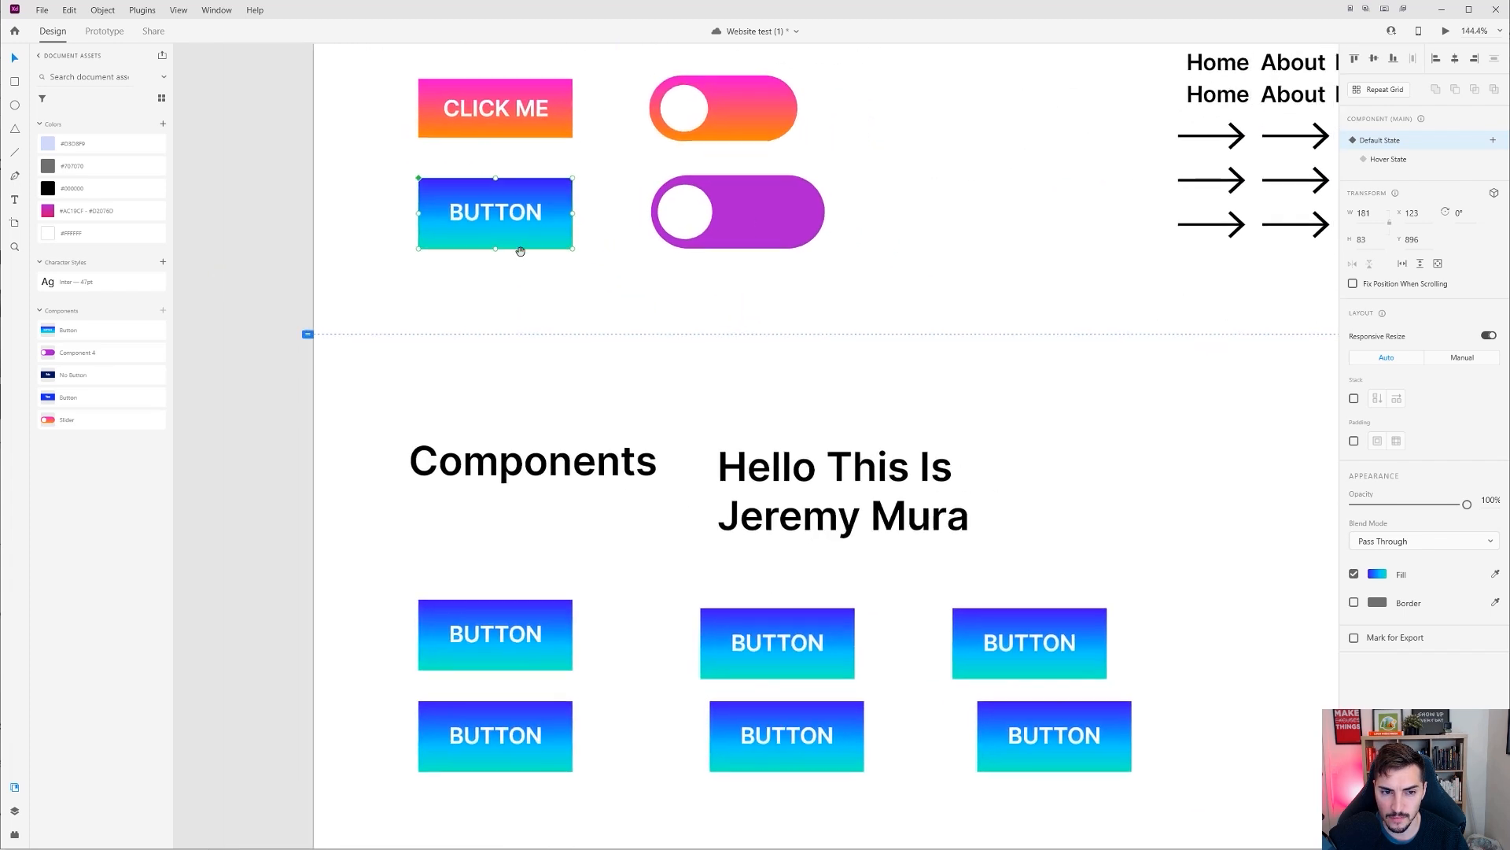
pyautogui.click(1381, 575)
pyautogui.moveTo(1292, 525)
pyautogui.mouseDown()
pyautogui.moveTo(1240, 590)
pyautogui.moveTo(1279, 523)
pyautogui.moveTo(1303, 511)
pyautogui.moveTo(1290, 549)
pyautogui.moveTo(1302, 524)
pyautogui.mouseUp()
pyautogui.click(1317, 524)
pyautogui.click(1318, 596)
pyautogui.click(1286, 498)
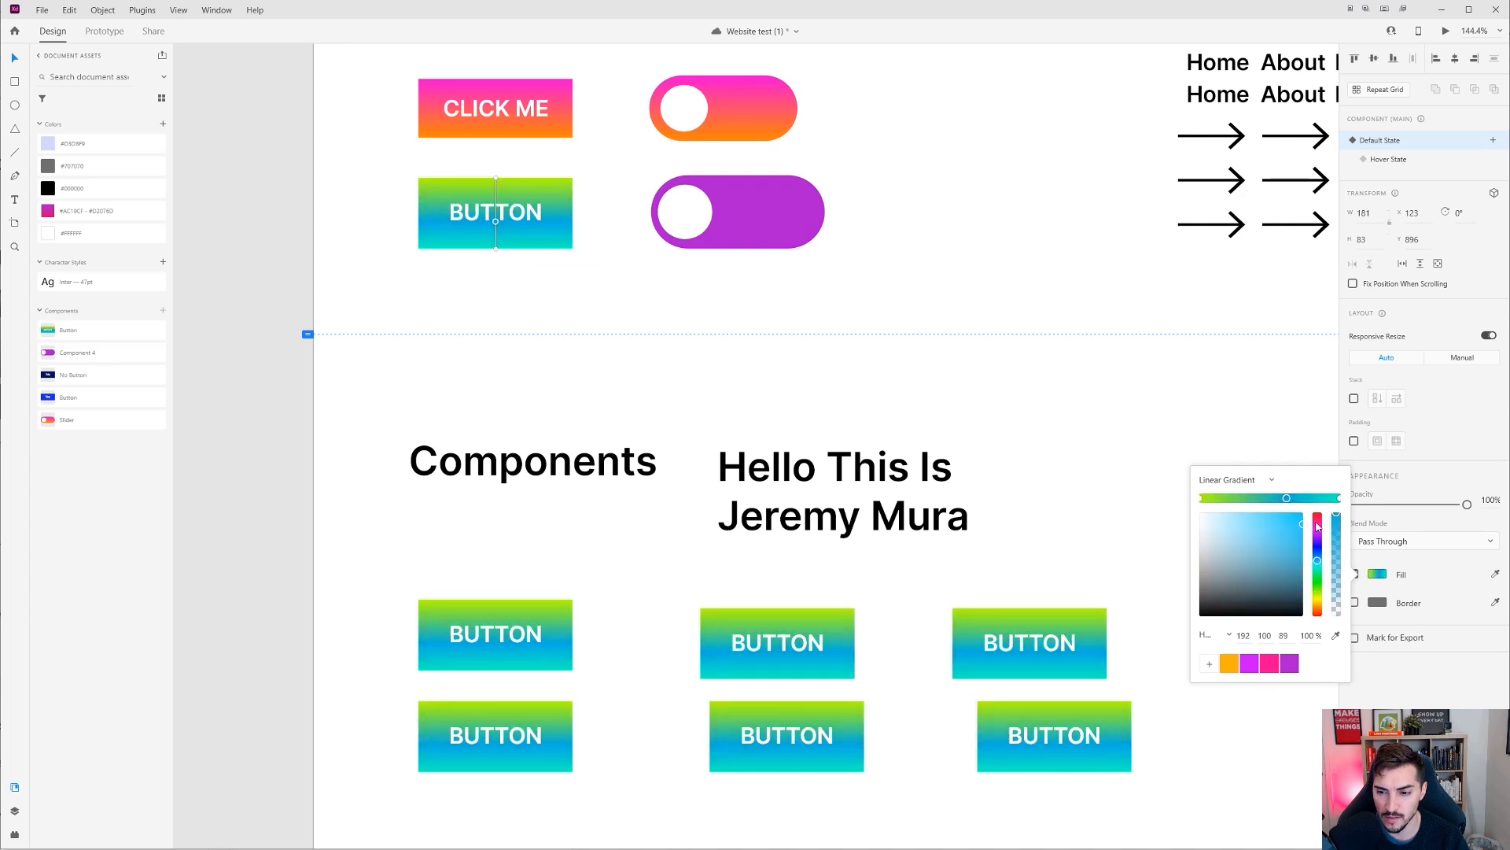
pyautogui.click(1316, 513)
pyautogui.click(1109, 469)
# Step: Examine the colours of the six BUTTON copies against the main component and the green instance
pyautogui.moveTo(690, 518); pyautogui.dragTo(686, 372)
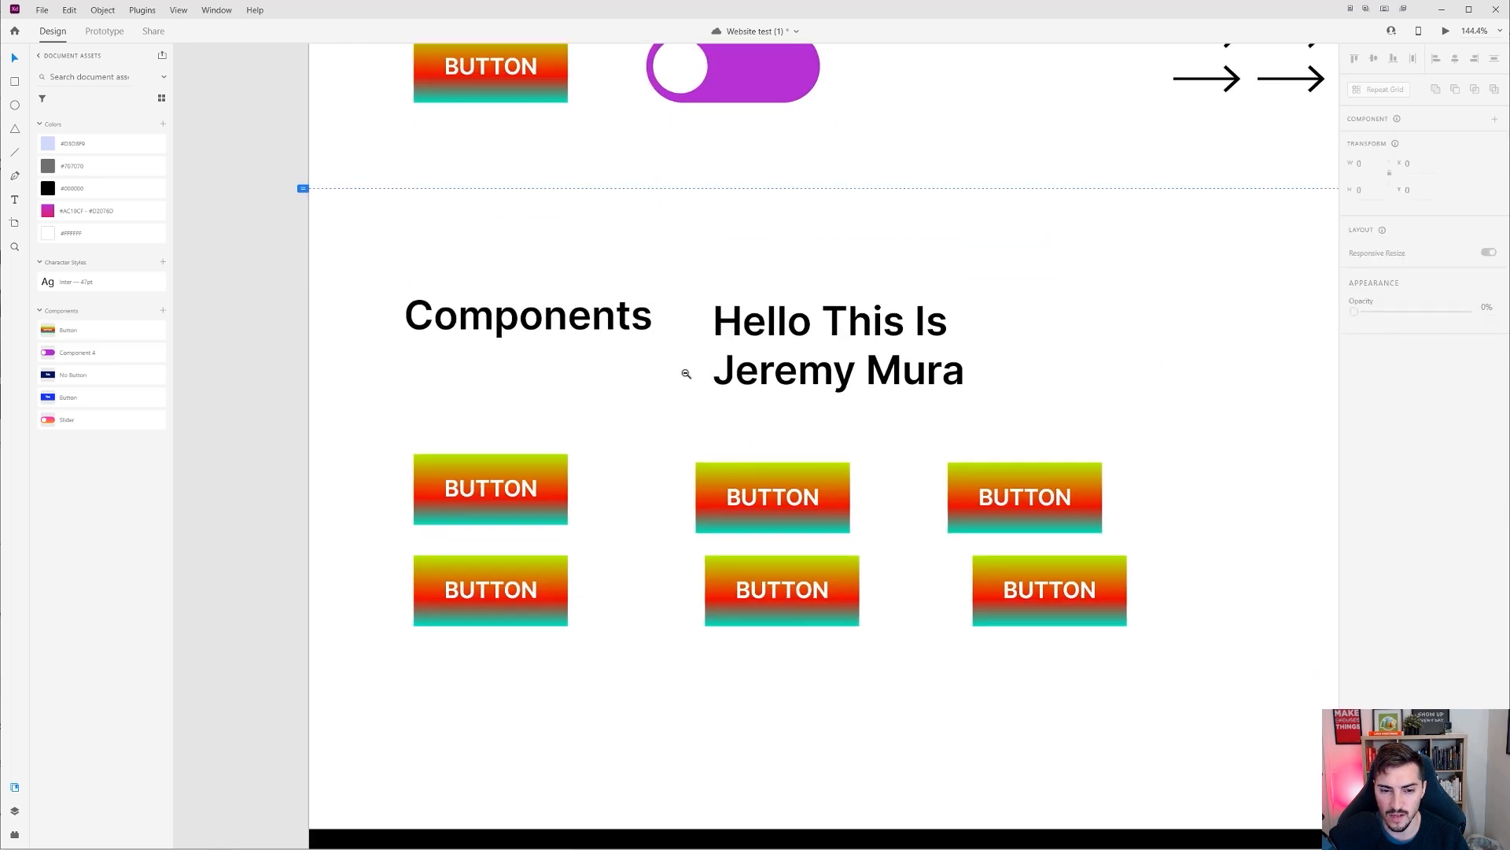
pyautogui.scroll(3, 668, 401)
pyautogui.moveTo(889, 519); pyautogui.dragTo(749, 472)
pyautogui.scroll(-3, 748, 472)
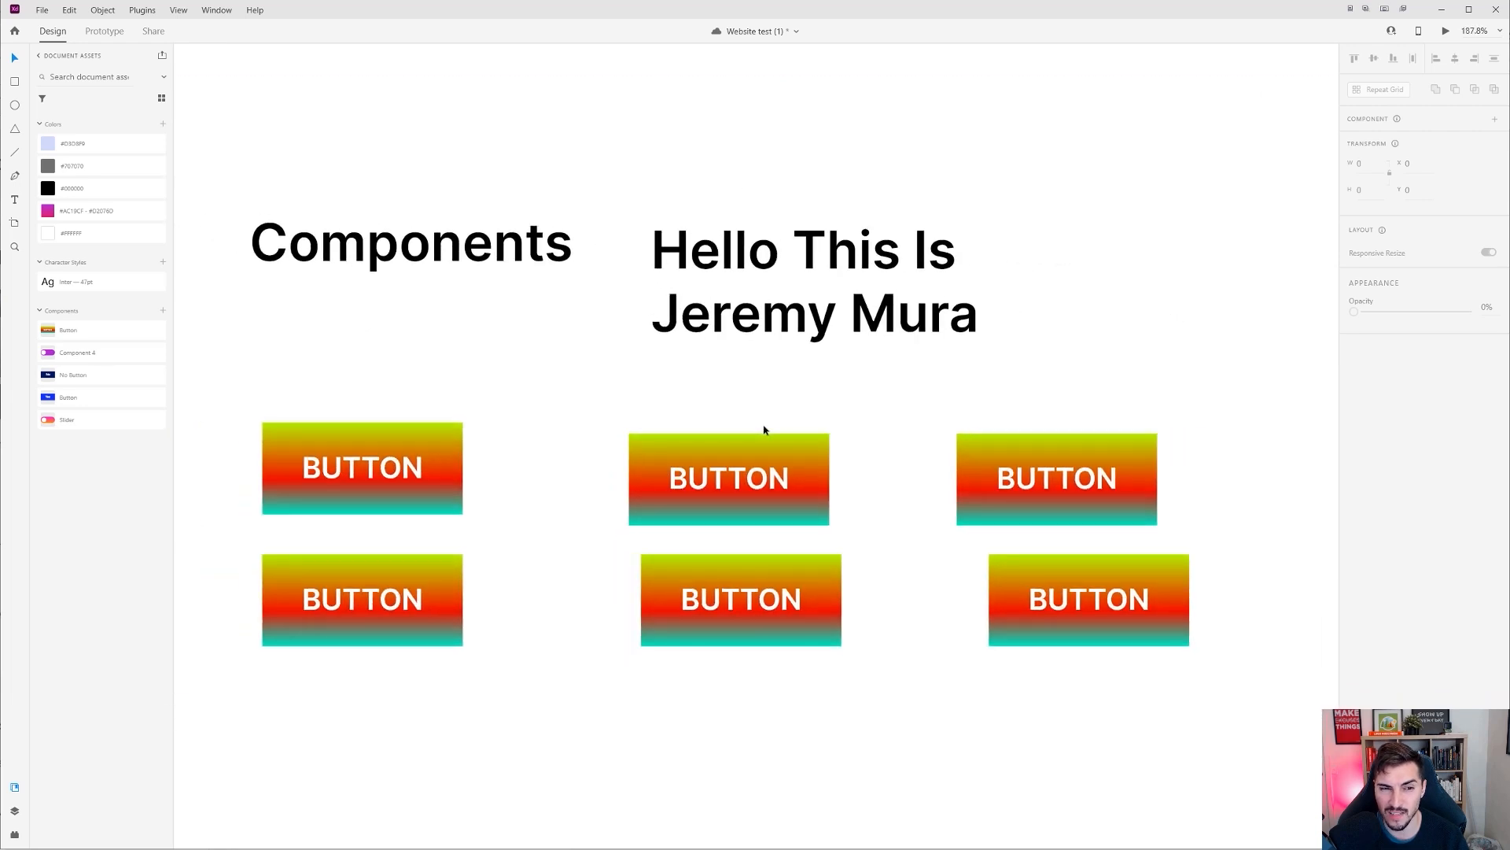
pyautogui.scroll(-3, 767, 400)
pyautogui.moveTo(826, 330); pyautogui.dragTo(800, 484)
pyautogui.moveTo(1011, 404); pyautogui.dragTo(975, 461)
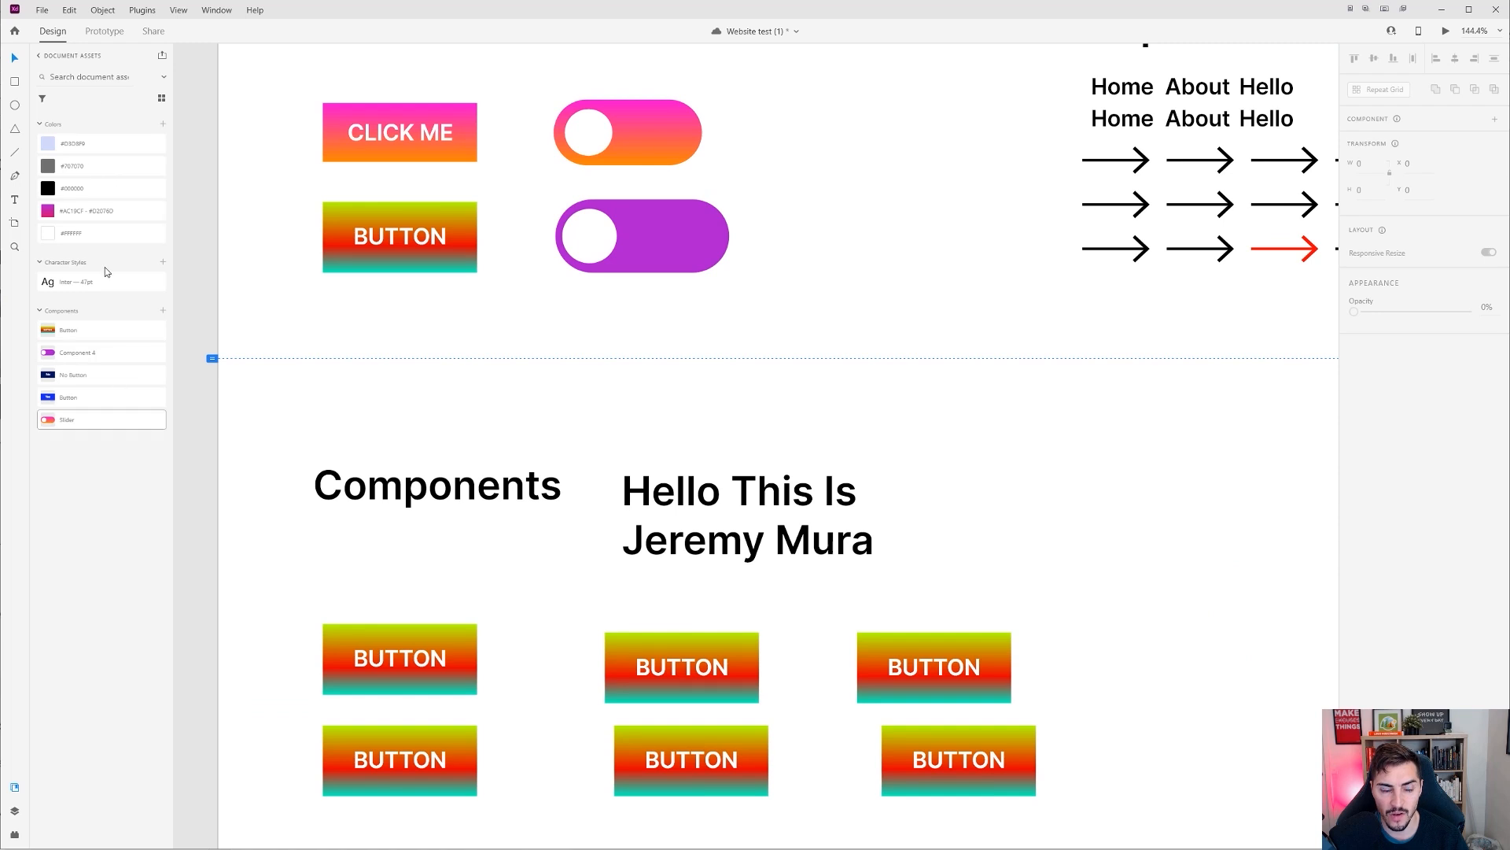
pyautogui.scroll(-1, 499, 485)
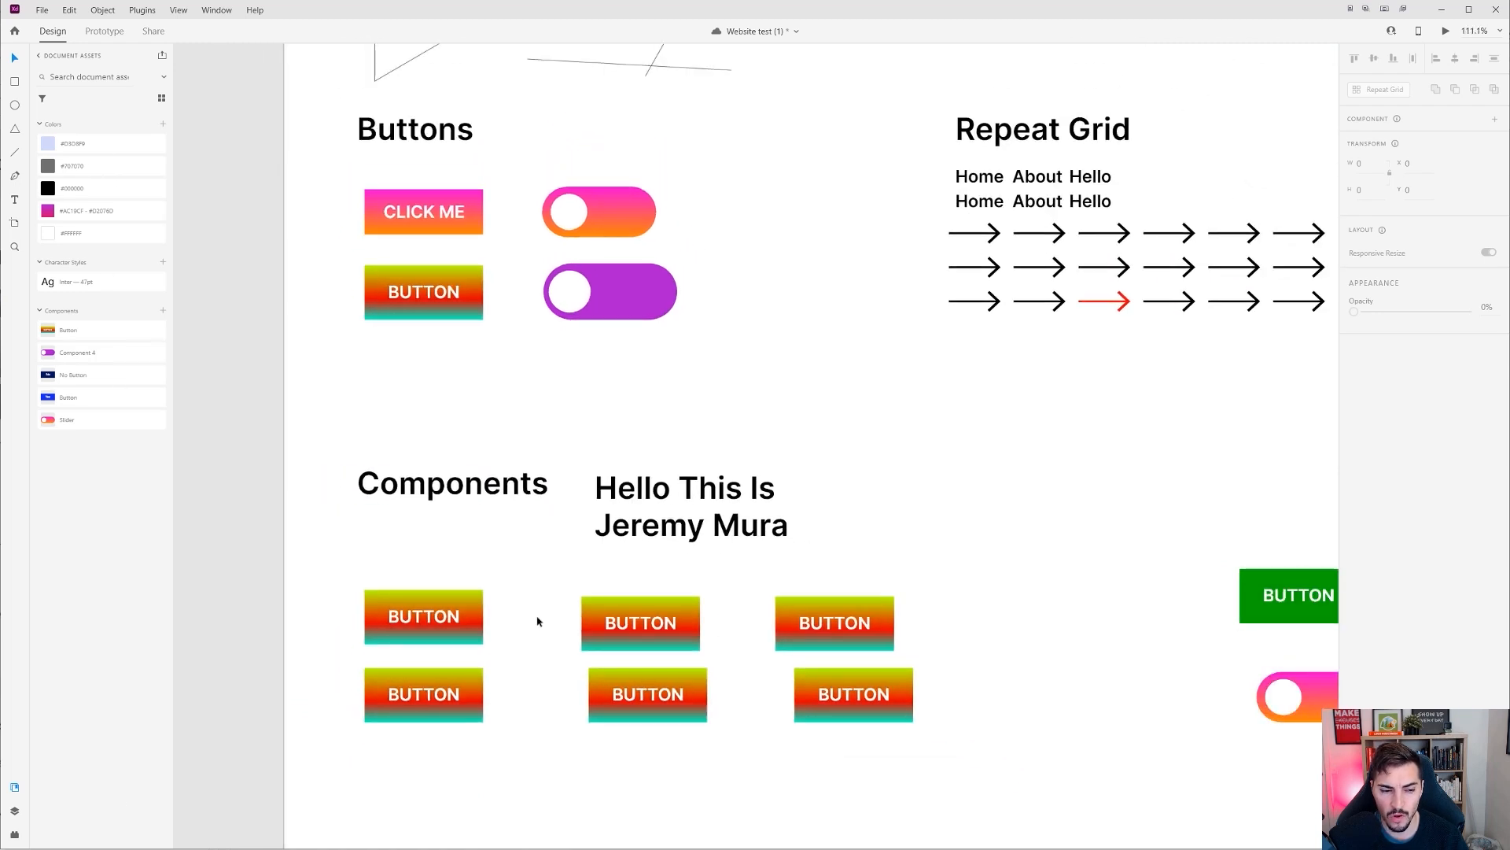
pyautogui.scroll(1, 537, 622)
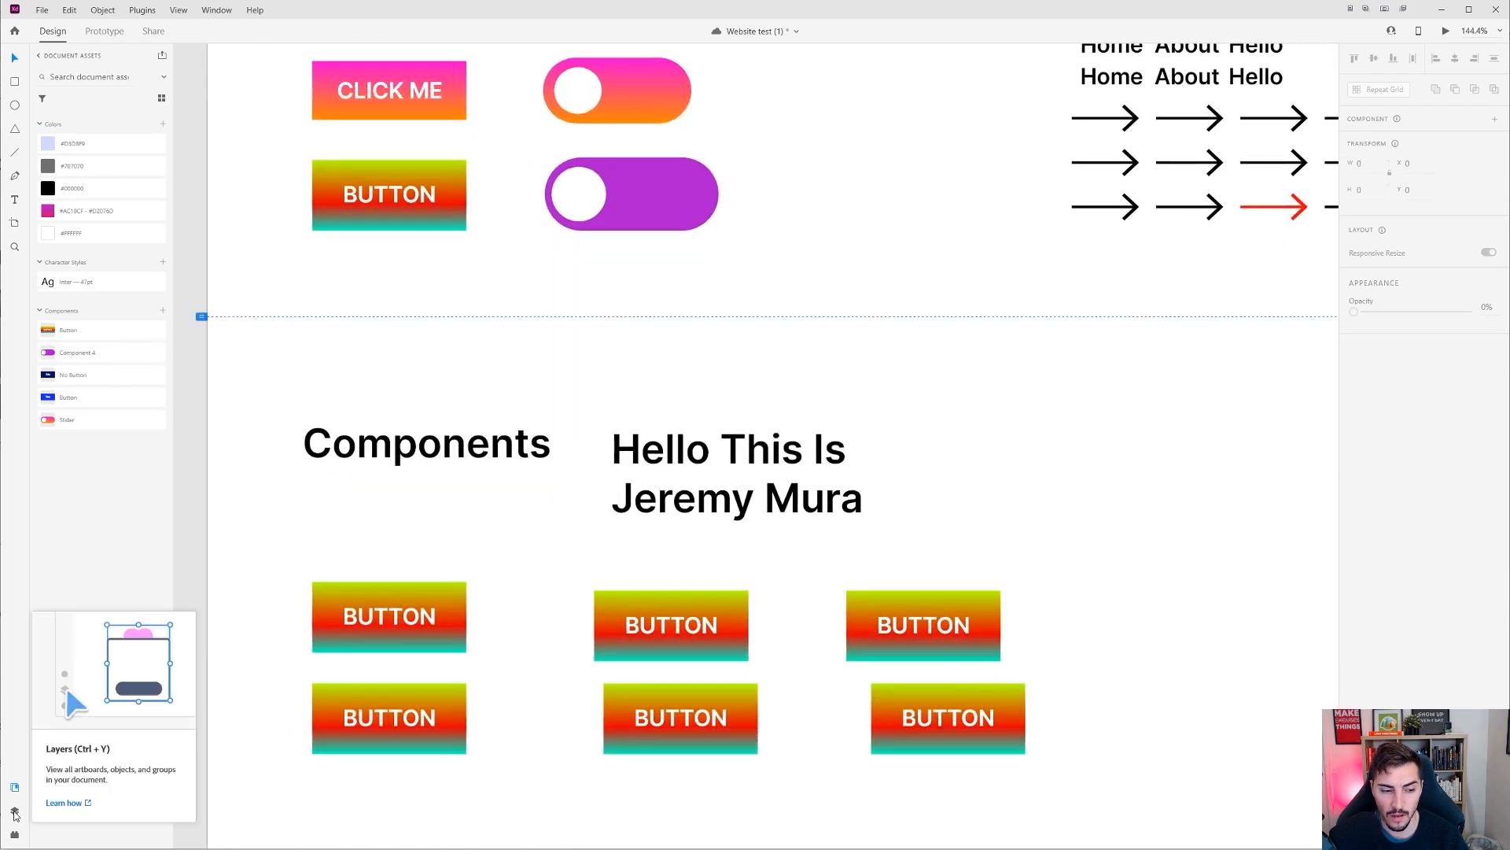
# Step: Show the layers of the page and select the six BUTTON instances below the Components heading
pyautogui.click(15, 812)
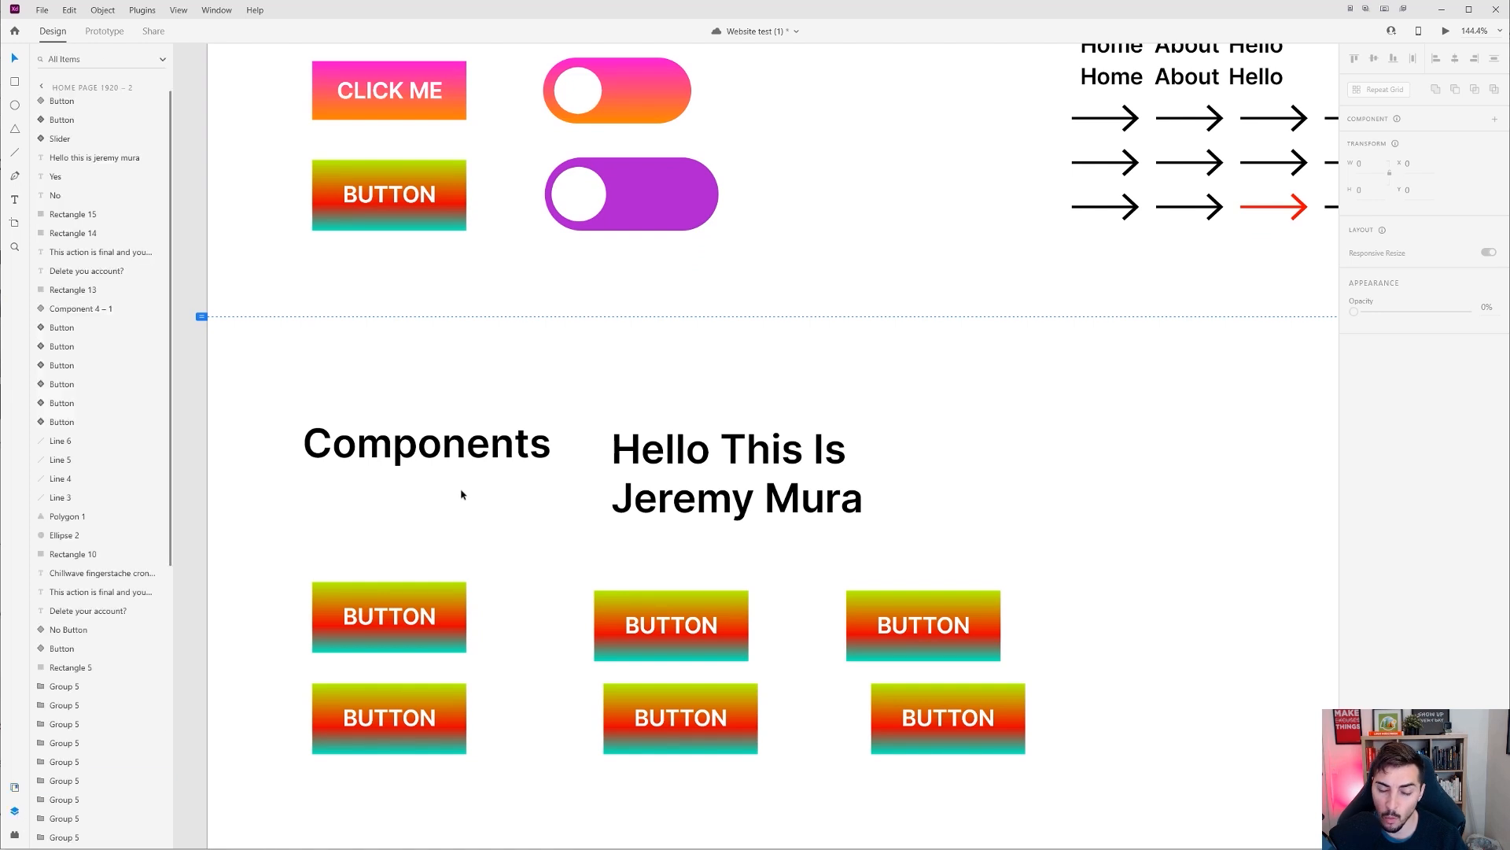
pyautogui.scroll(-5, 125, 313)
pyautogui.scroll(5, 144, 376)
pyautogui.scroll(4, 763, 539)
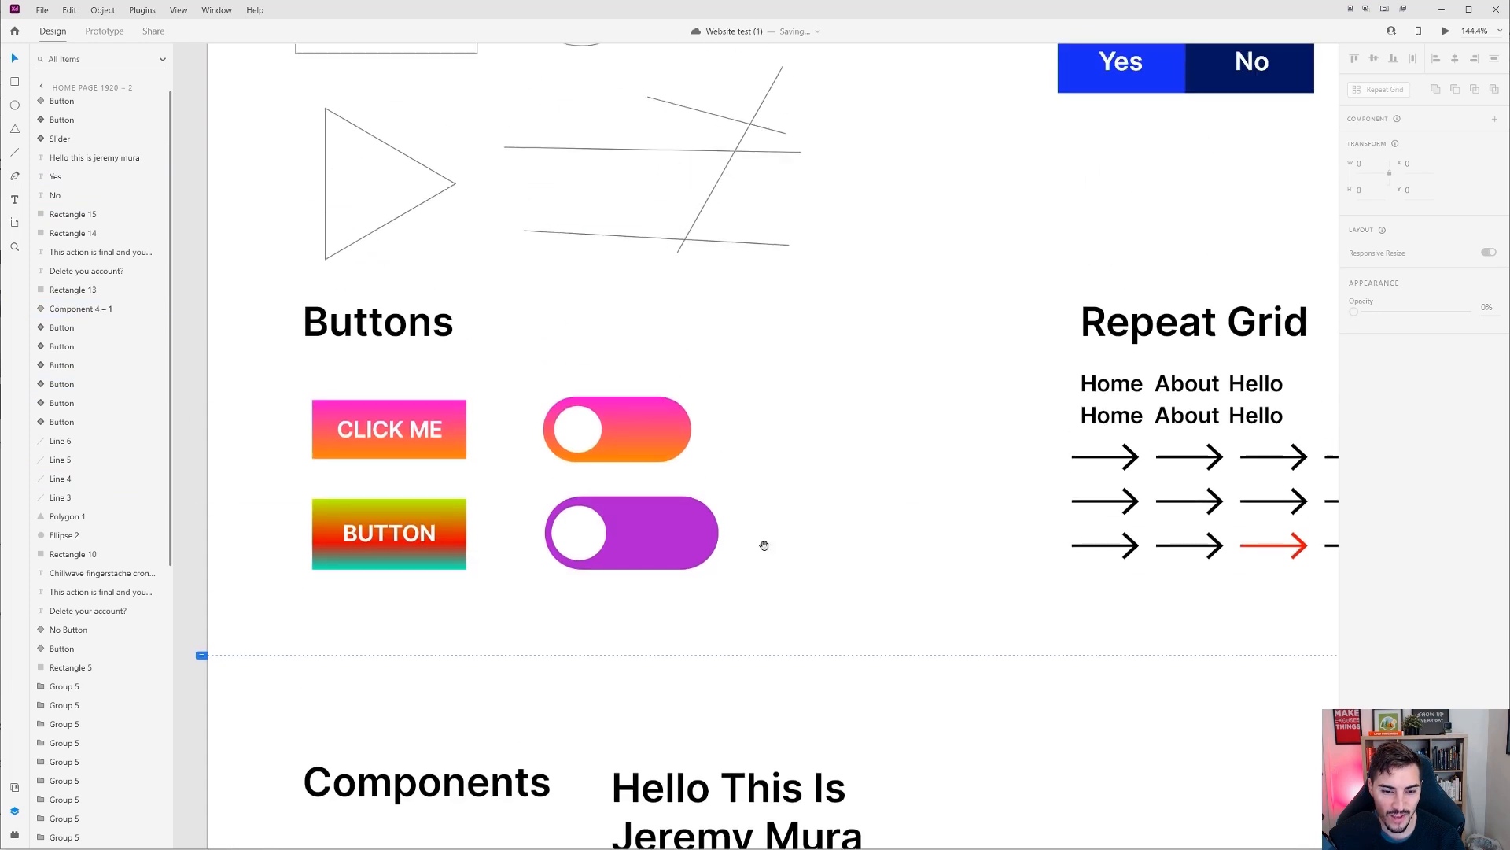
pyautogui.scroll(-6, 839, 223)
pyautogui.moveTo(1125, 415); pyautogui.dragTo(390, 622)
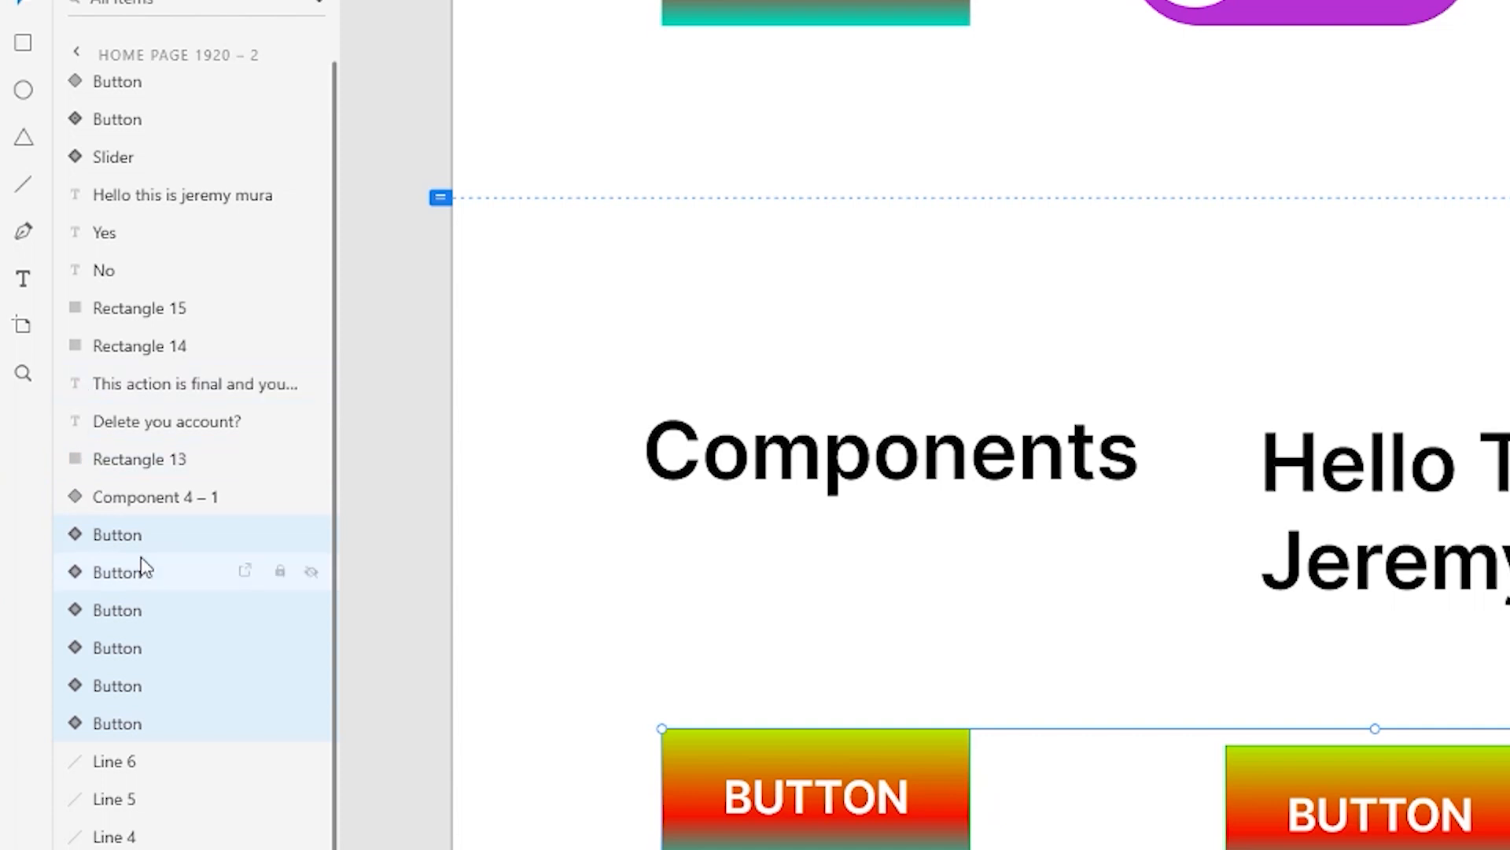
# Step: Group the six selected BUTTON instances and rename the group as Buttons
pyautogui.hotkey('ctrl', 'g')
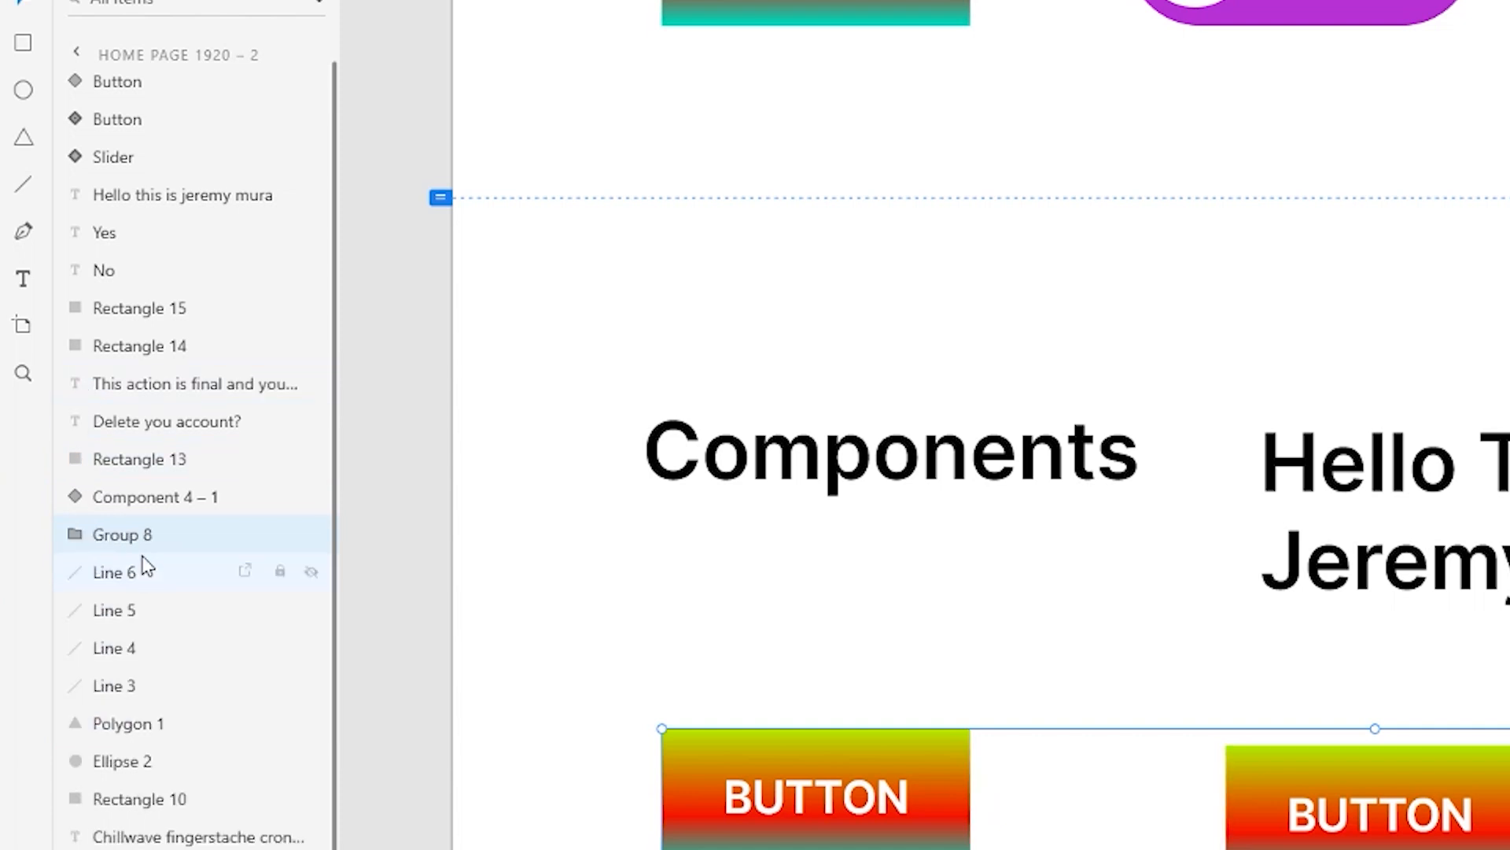
pyautogui.doubleClick(145, 543)
pyautogui.write('Buttons')
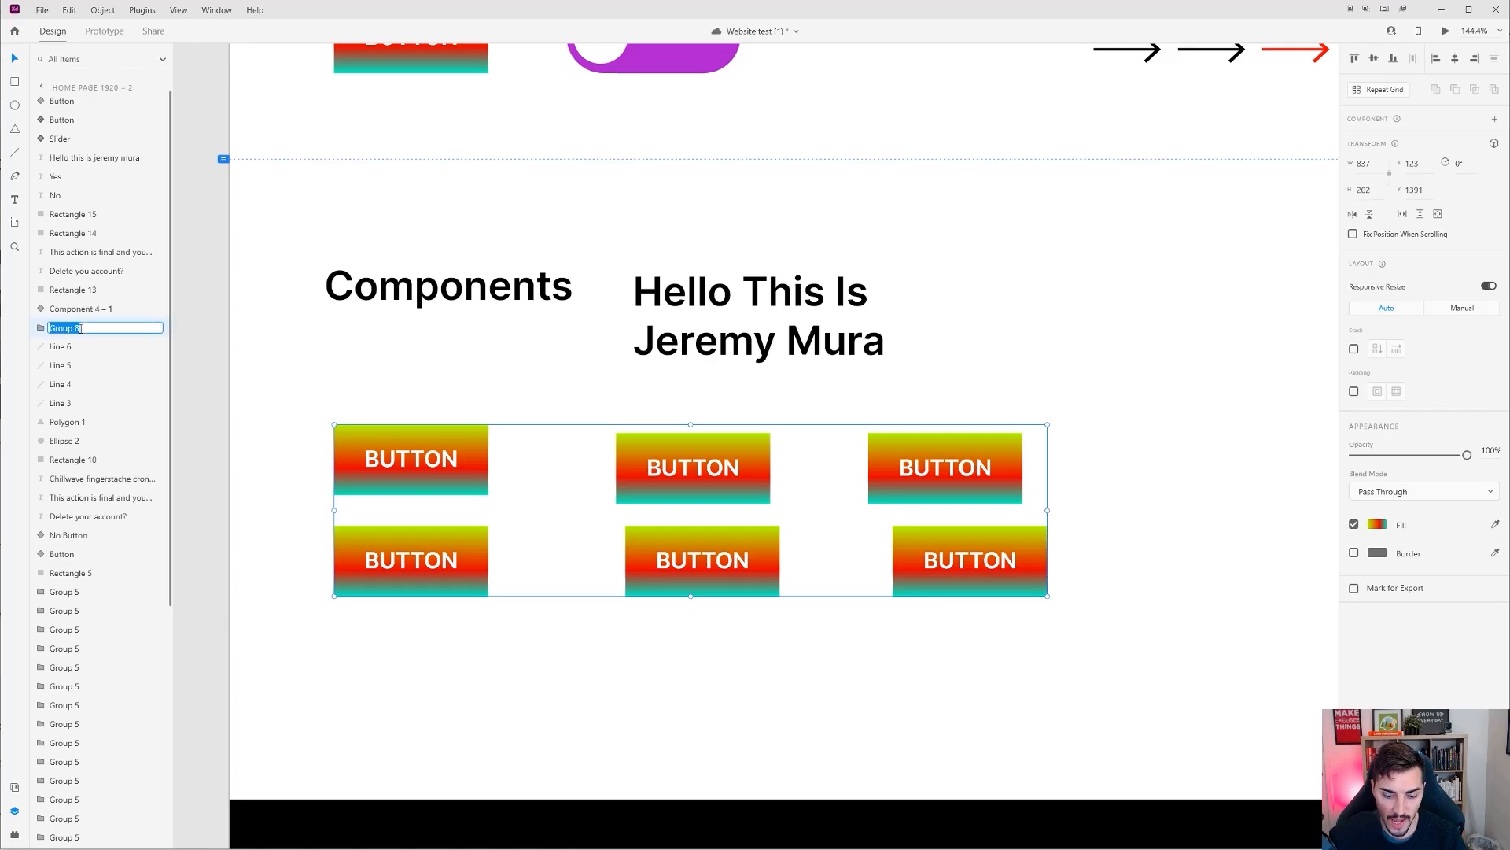
pyautogui.press('Return')
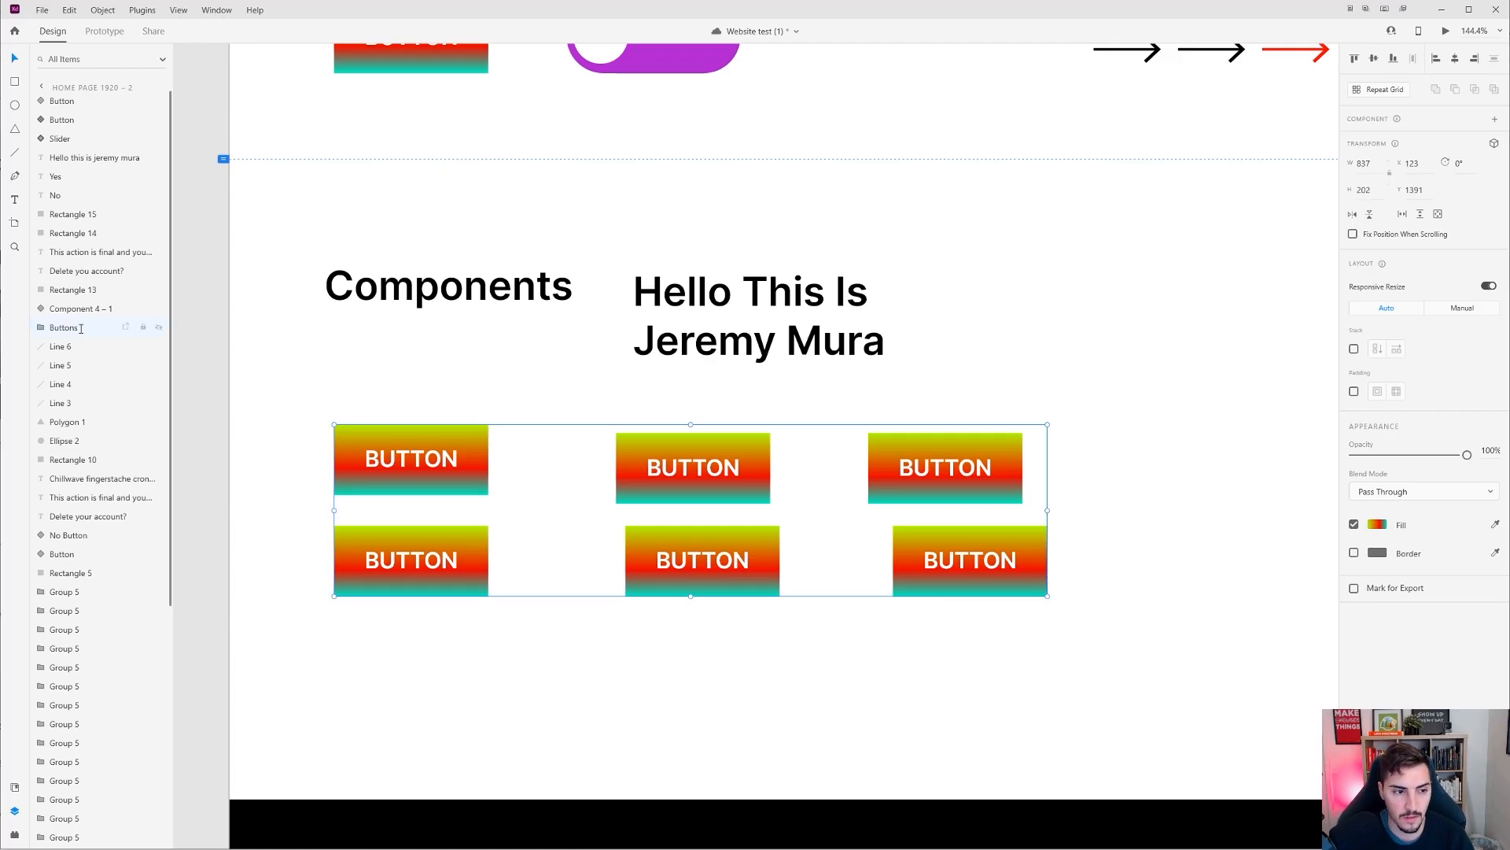
# Step: Toggle the Buttons group's visibility off and on again, and mark the group for export
pyautogui.click(160, 328)
pyautogui.click(160, 328)
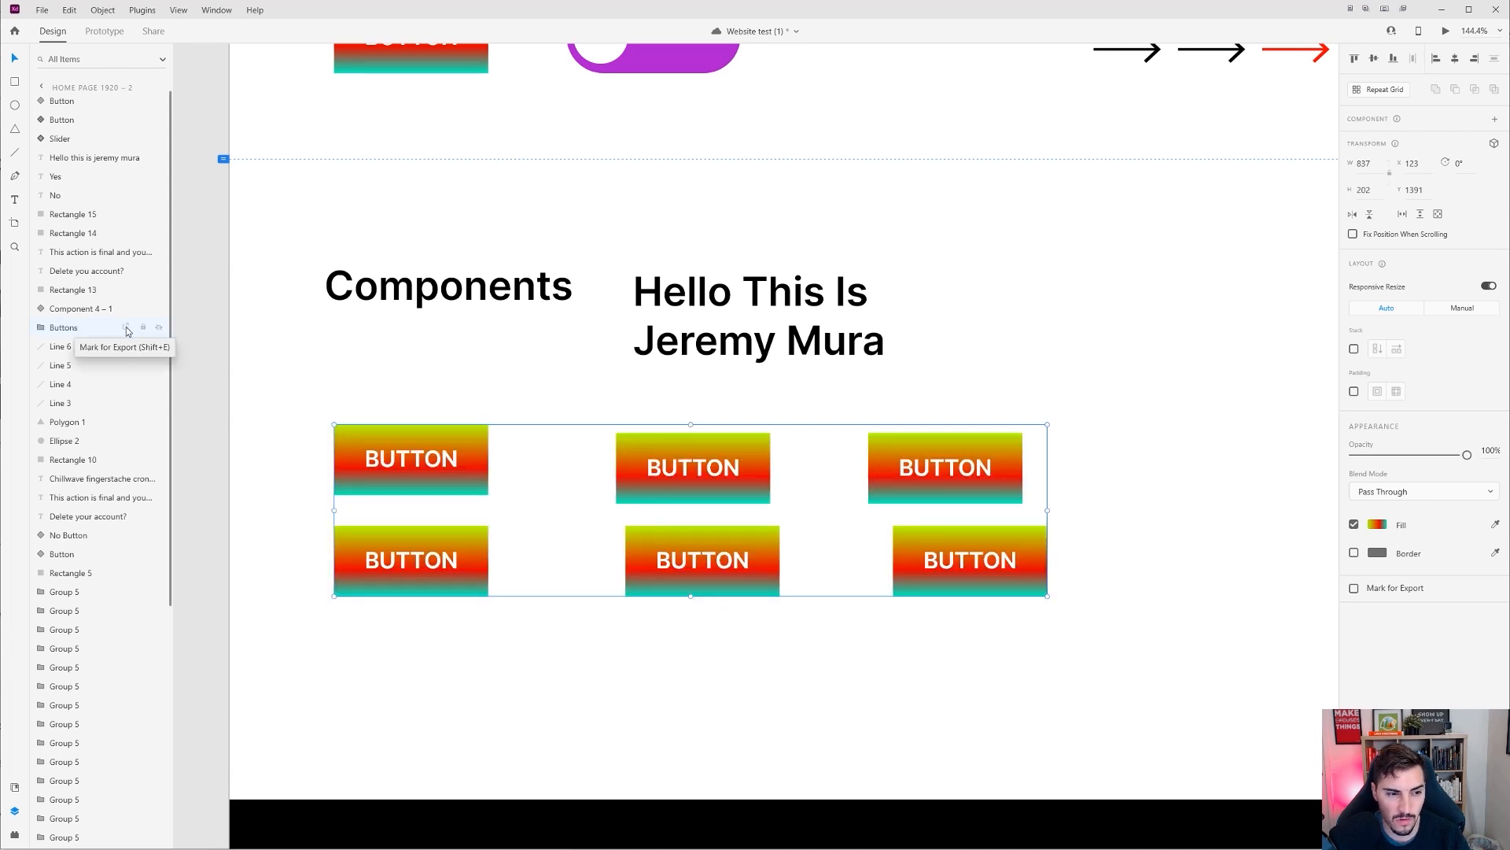
pyautogui.click(127, 328)
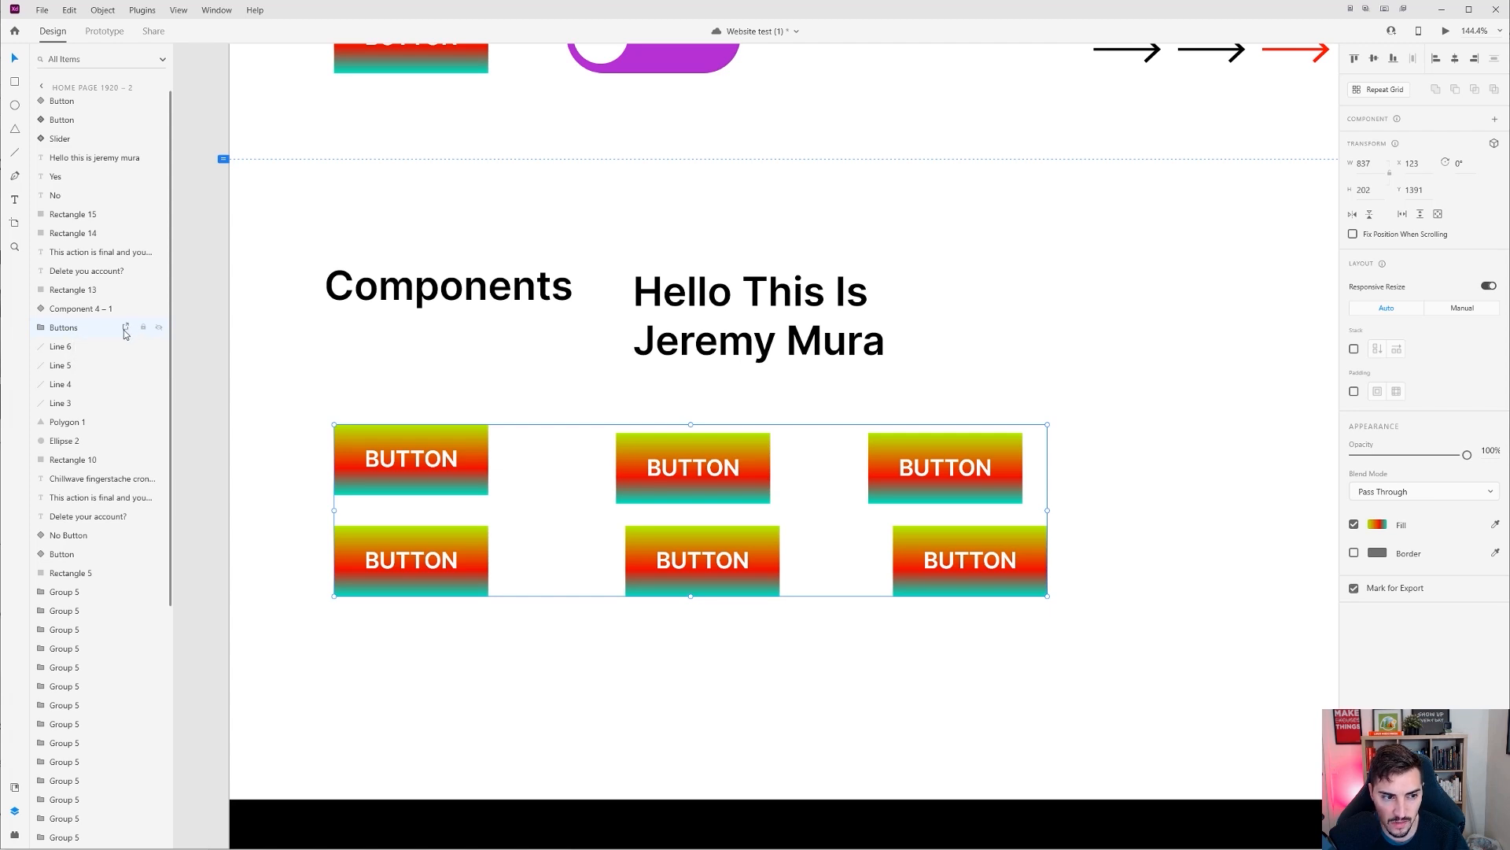
# Step: Select all parts of the existing modal without its heading and scale them down together
pyautogui.scroll(-5, 141, 464)
pyautogui.click(437, 366)
pyautogui.moveTo(438, 367); pyautogui.dragTo(668, 315)
pyautogui.scroll(5, 150, 321)
pyautogui.scroll(-5, 149, 321)
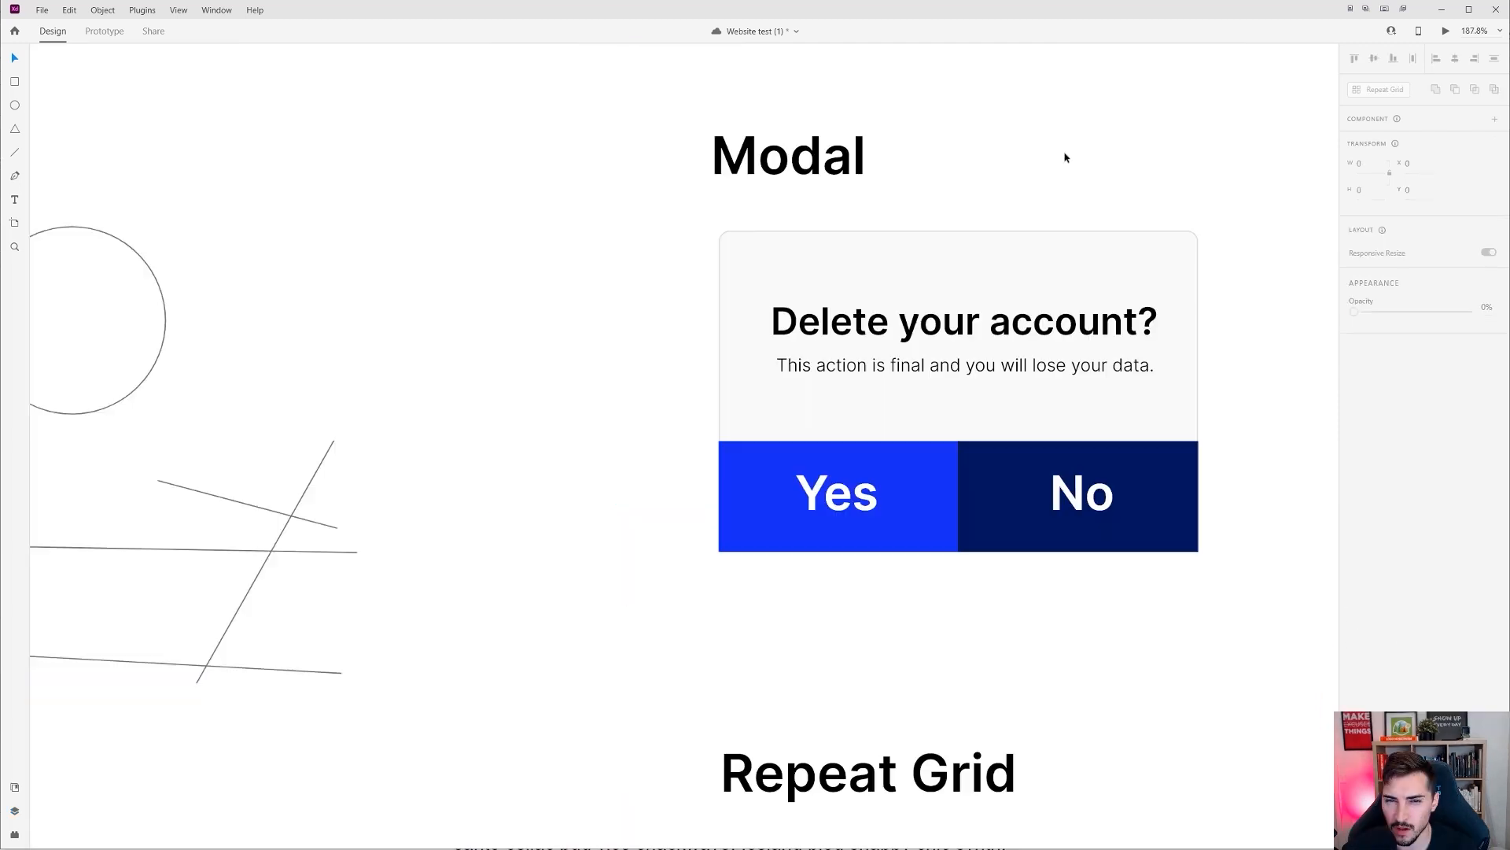
pyautogui.scroll(3, 913, 239)
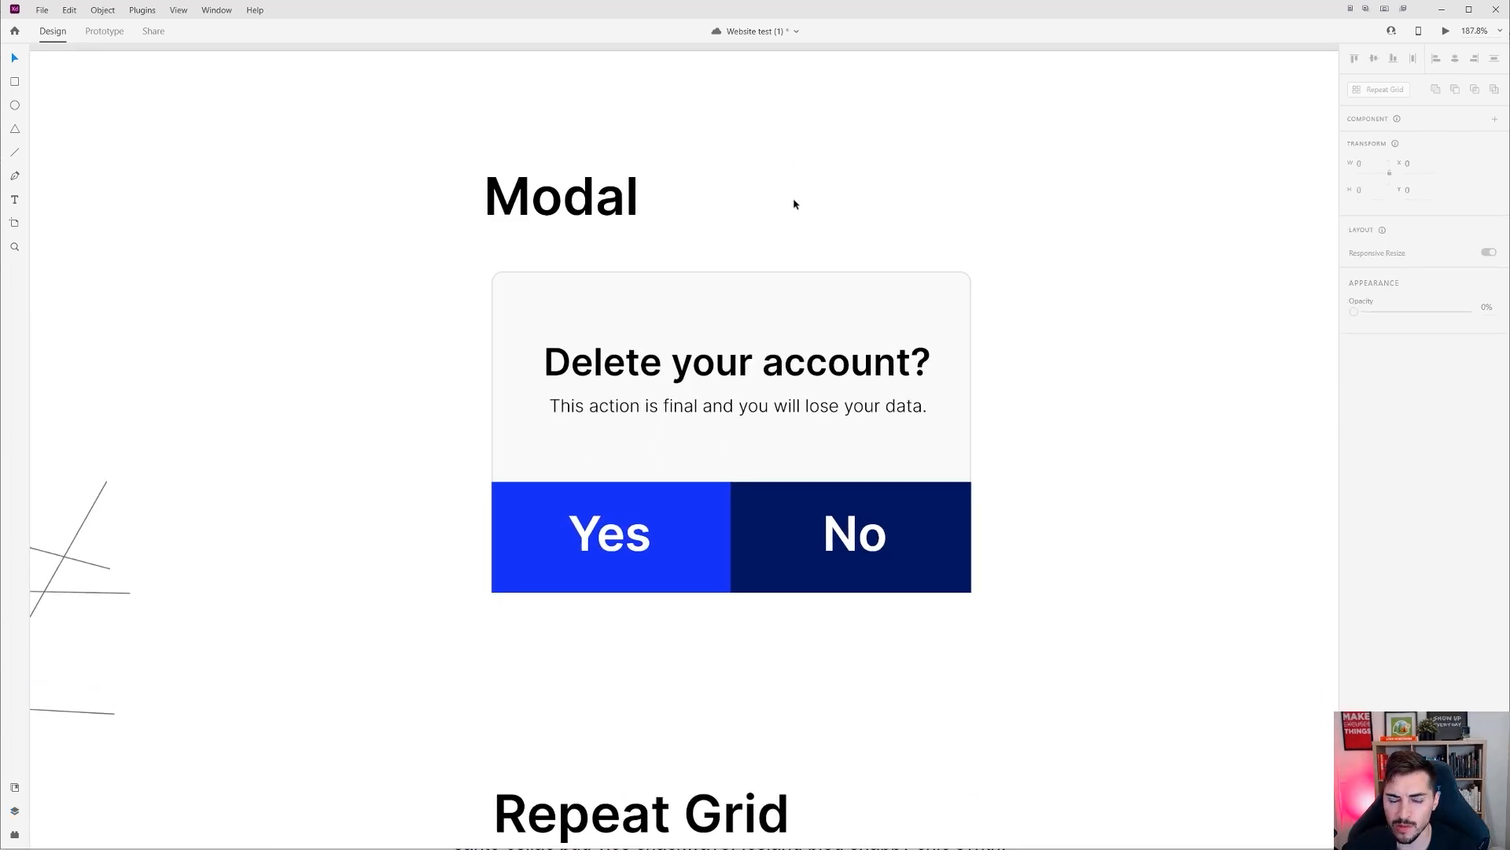
pyautogui.scroll(-2, 894, 189)
pyautogui.moveTo(933, 158); pyautogui.dragTo(442, 670)
pyautogui.scroll(-1, 848, 350)
pyautogui.scroll(-1, 929, 237)
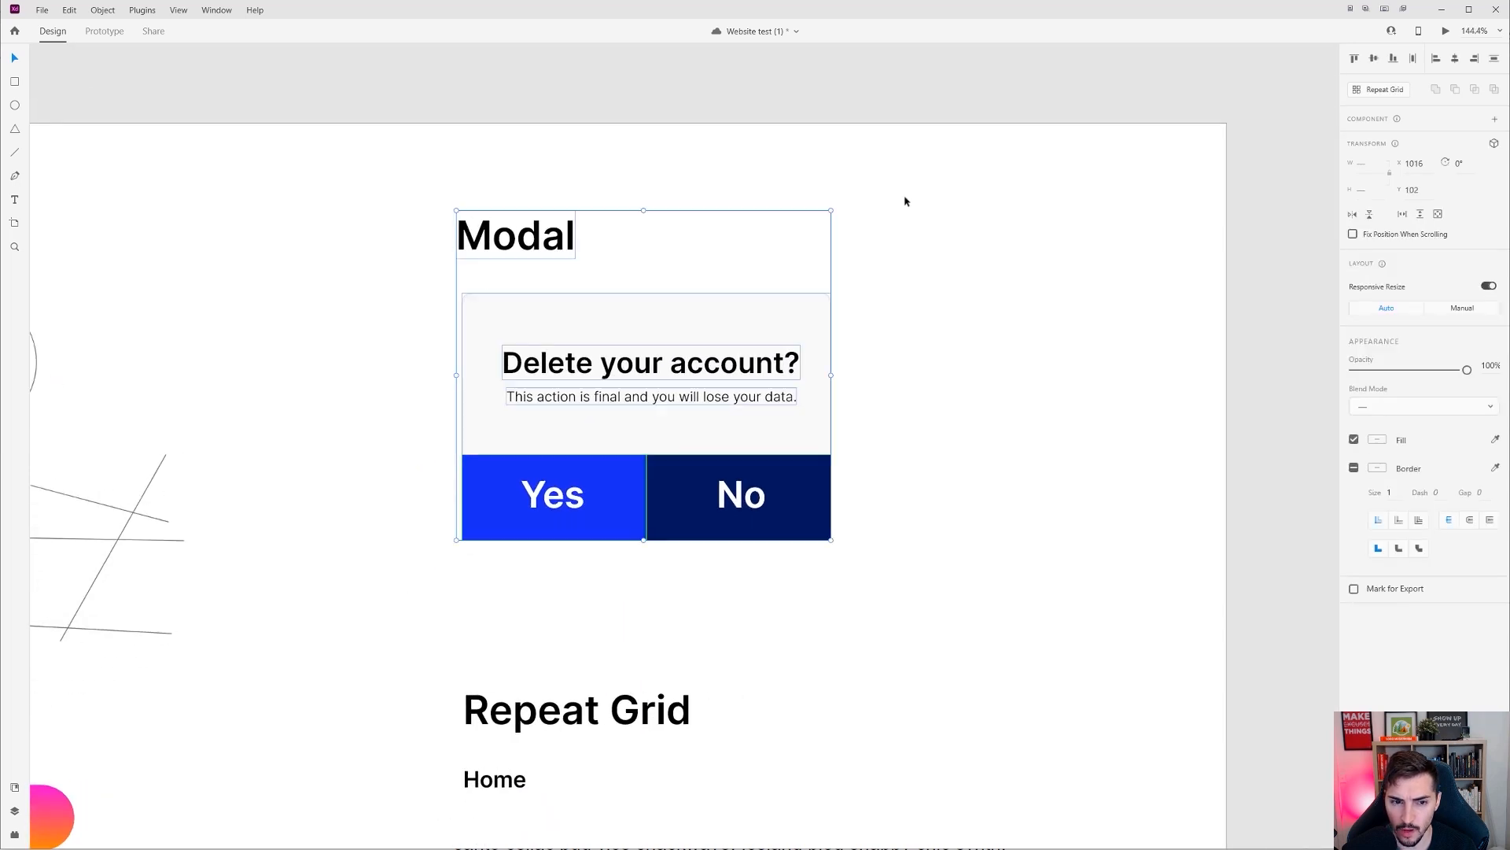
pyautogui.click(510, 519)
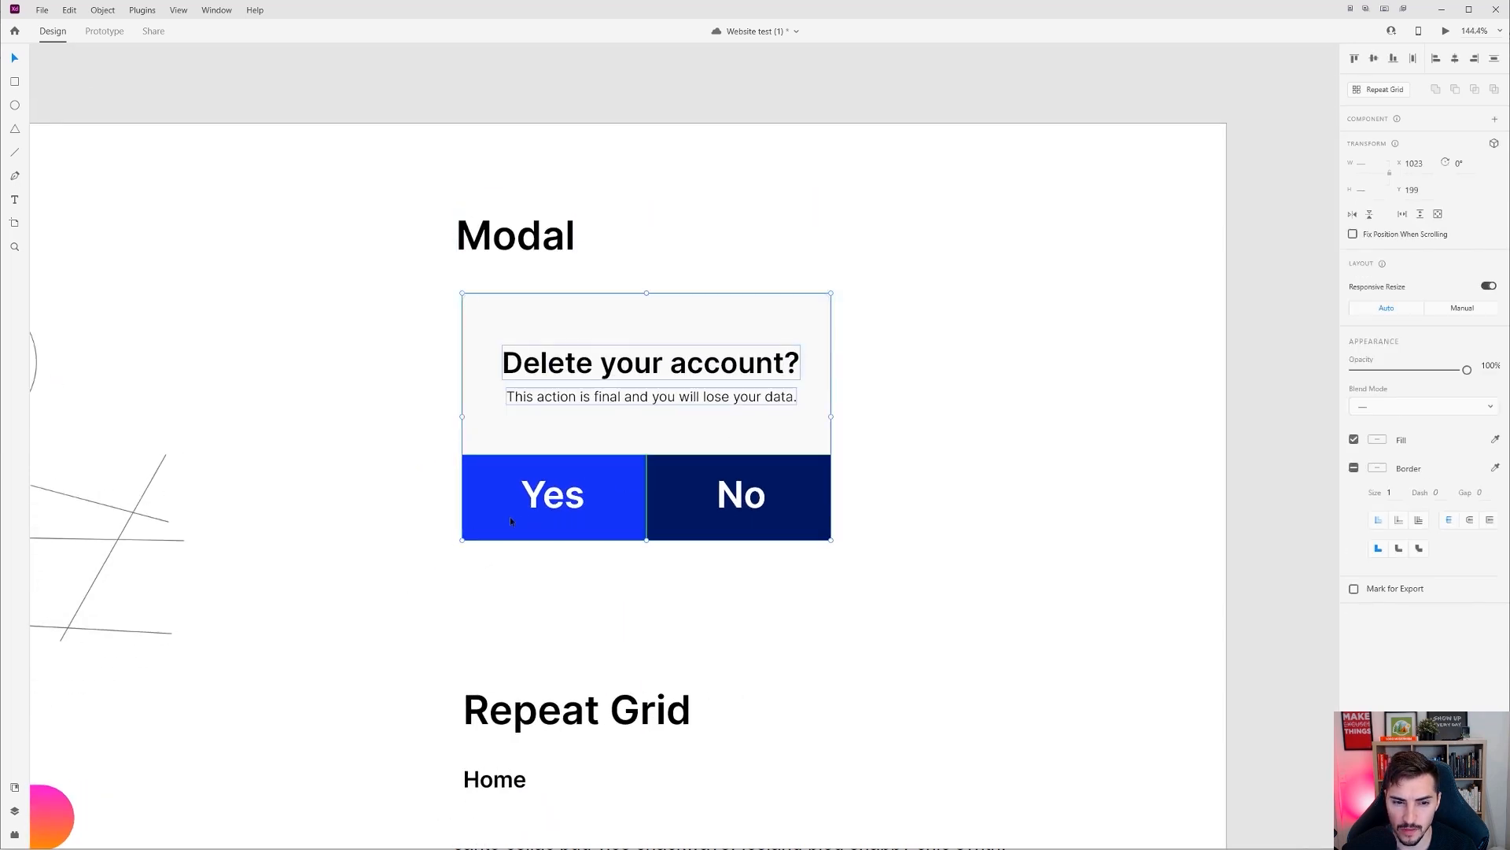
pyautogui.moveTo(831, 294); pyautogui.dragTo(718, 367)
# Step: Draw a rectangle about 288 by 211 beside the modal and round its two upper corners to 10
pyautogui.press('r')
pyautogui.scroll(3, 718, 320)
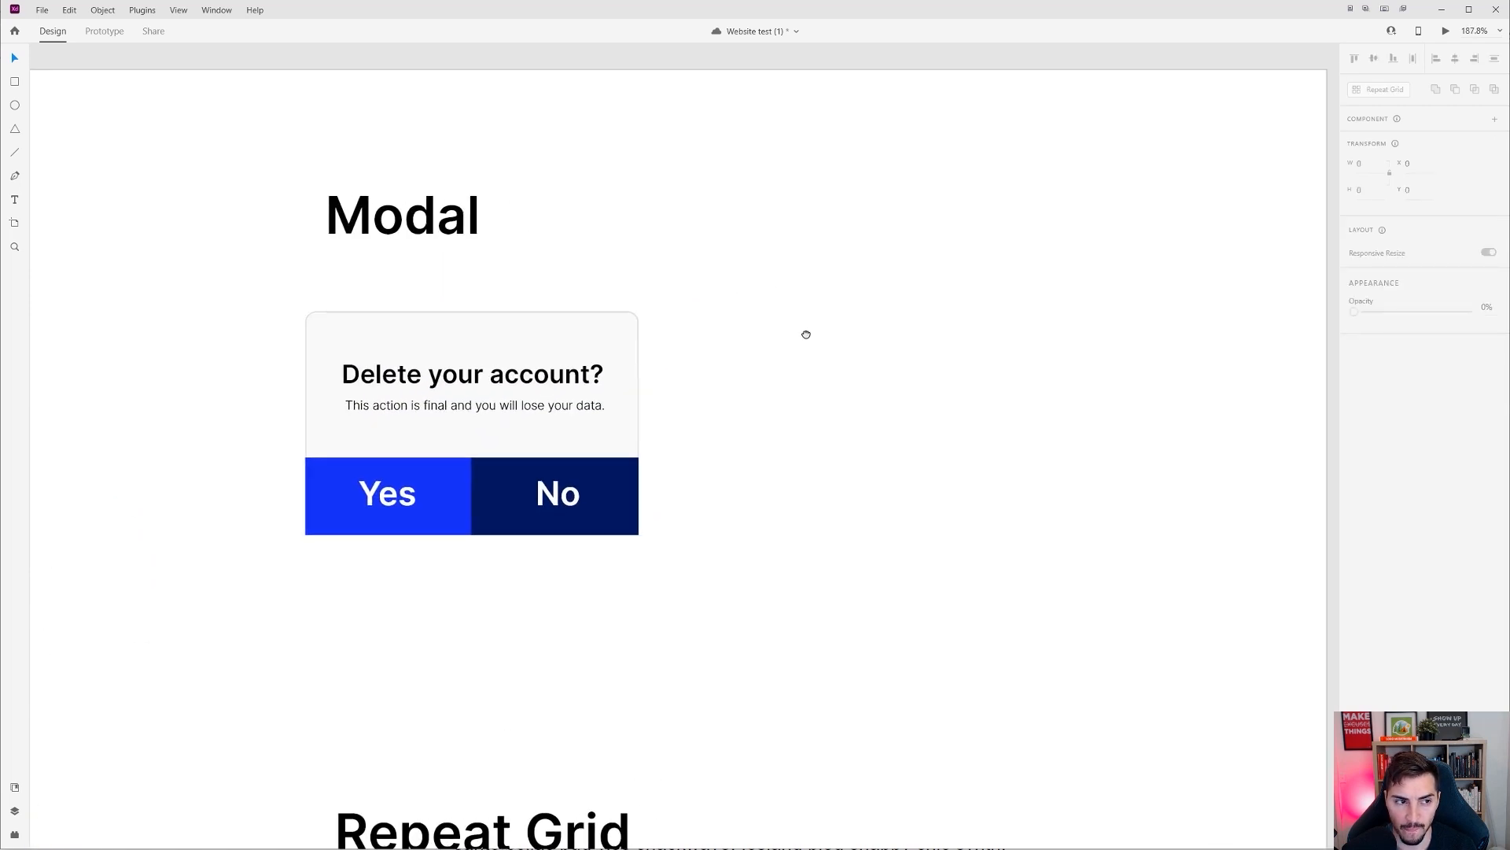
pyautogui.moveTo(791, 310)
pyautogui.mouseDown()
pyautogui.moveTo(863, 412)
pyautogui.moveTo(1110, 544)
pyautogui.mouseUp()
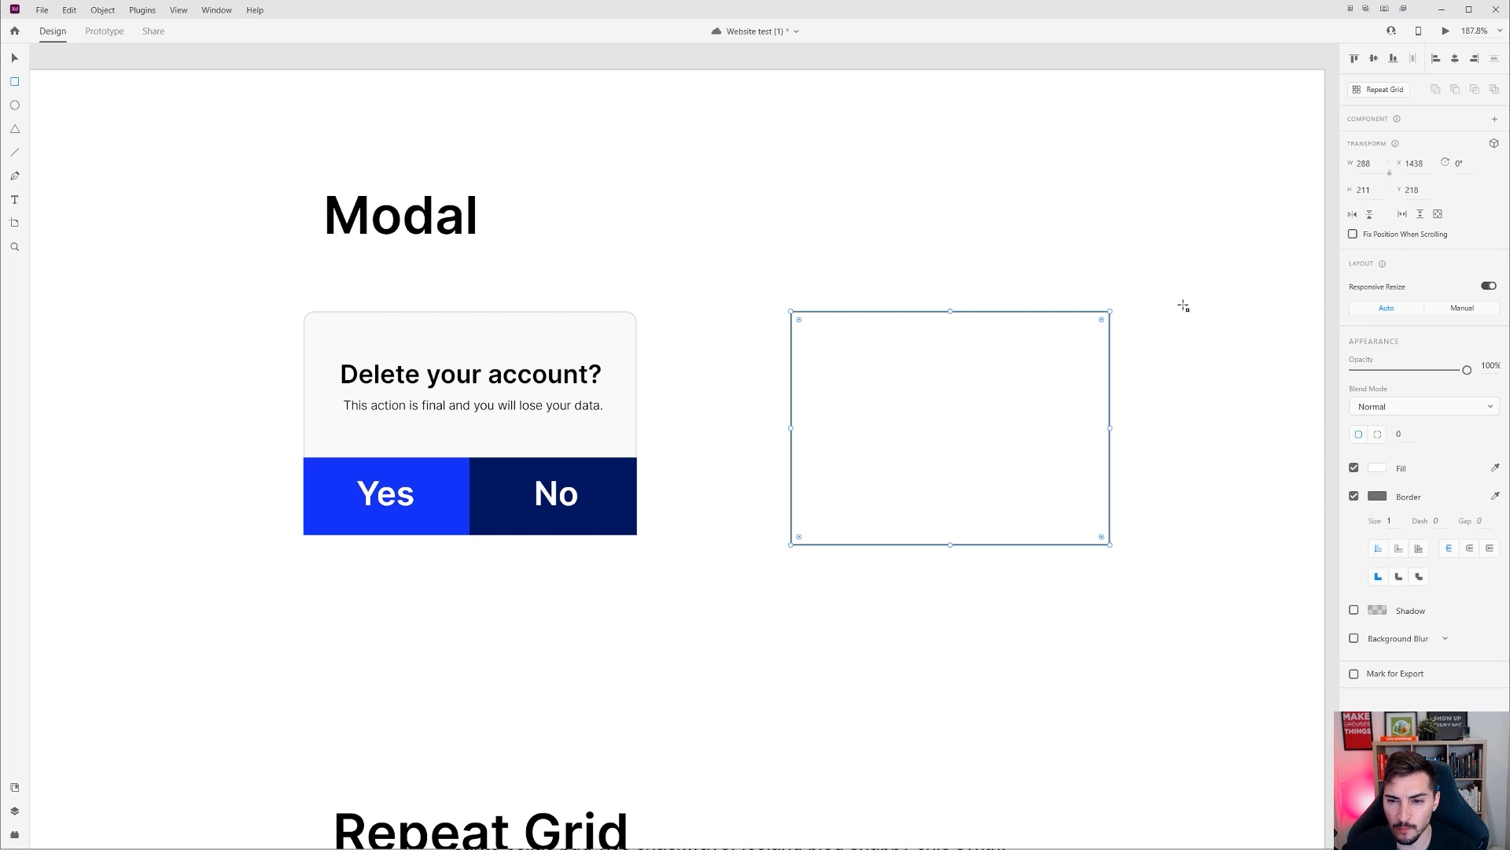
pyautogui.write('10')
pyautogui.press('Return')
pyautogui.press('Tab')
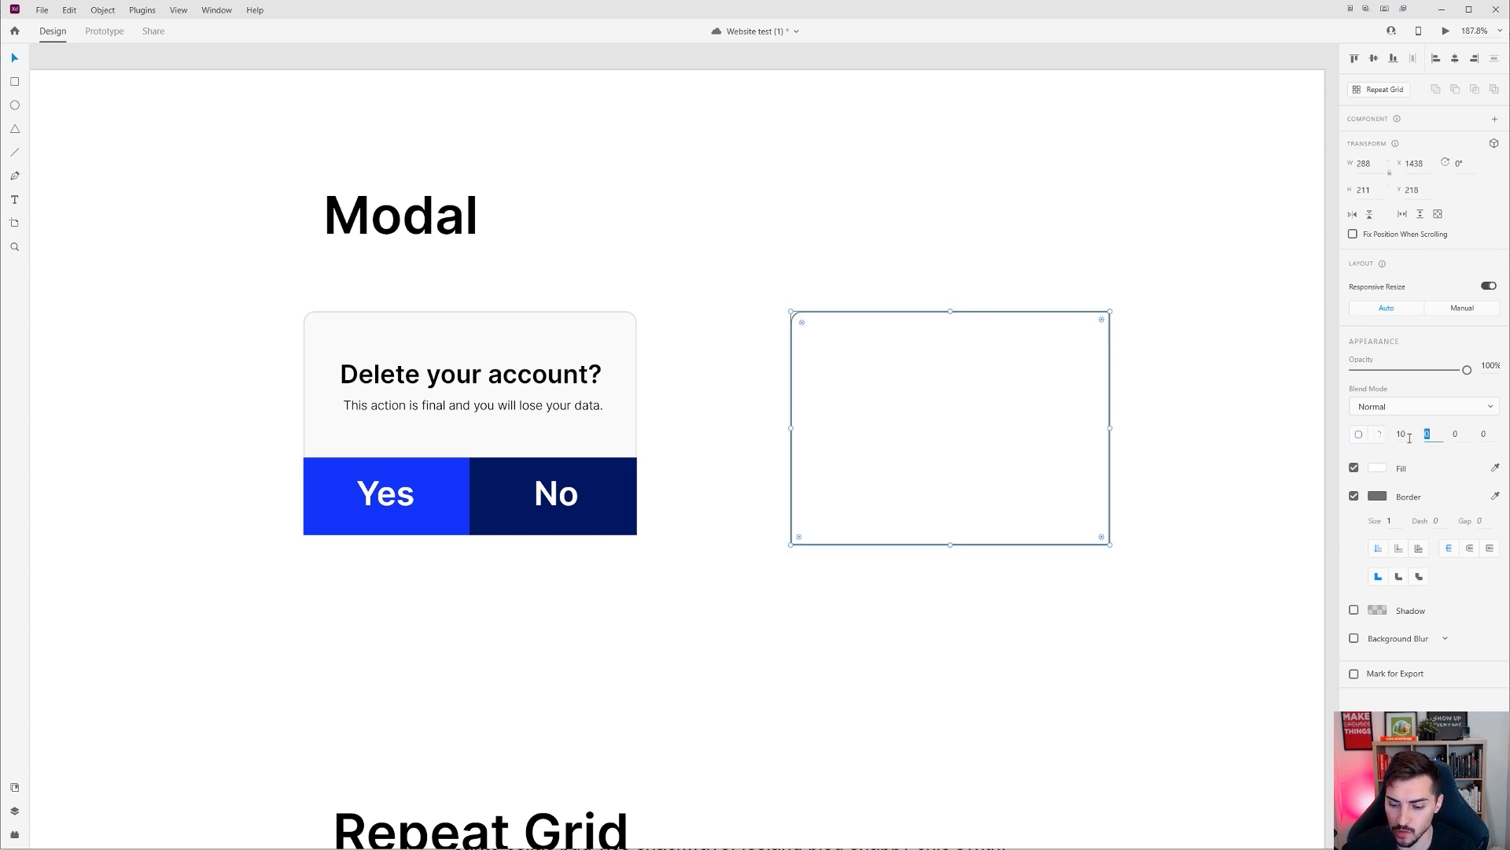
pyautogui.press('Return')
# Step: Add the title text "Delete you account?" inside the upper part of the new rectangle
pyautogui.scroll(3, 693, 316)
pyautogui.press('t')
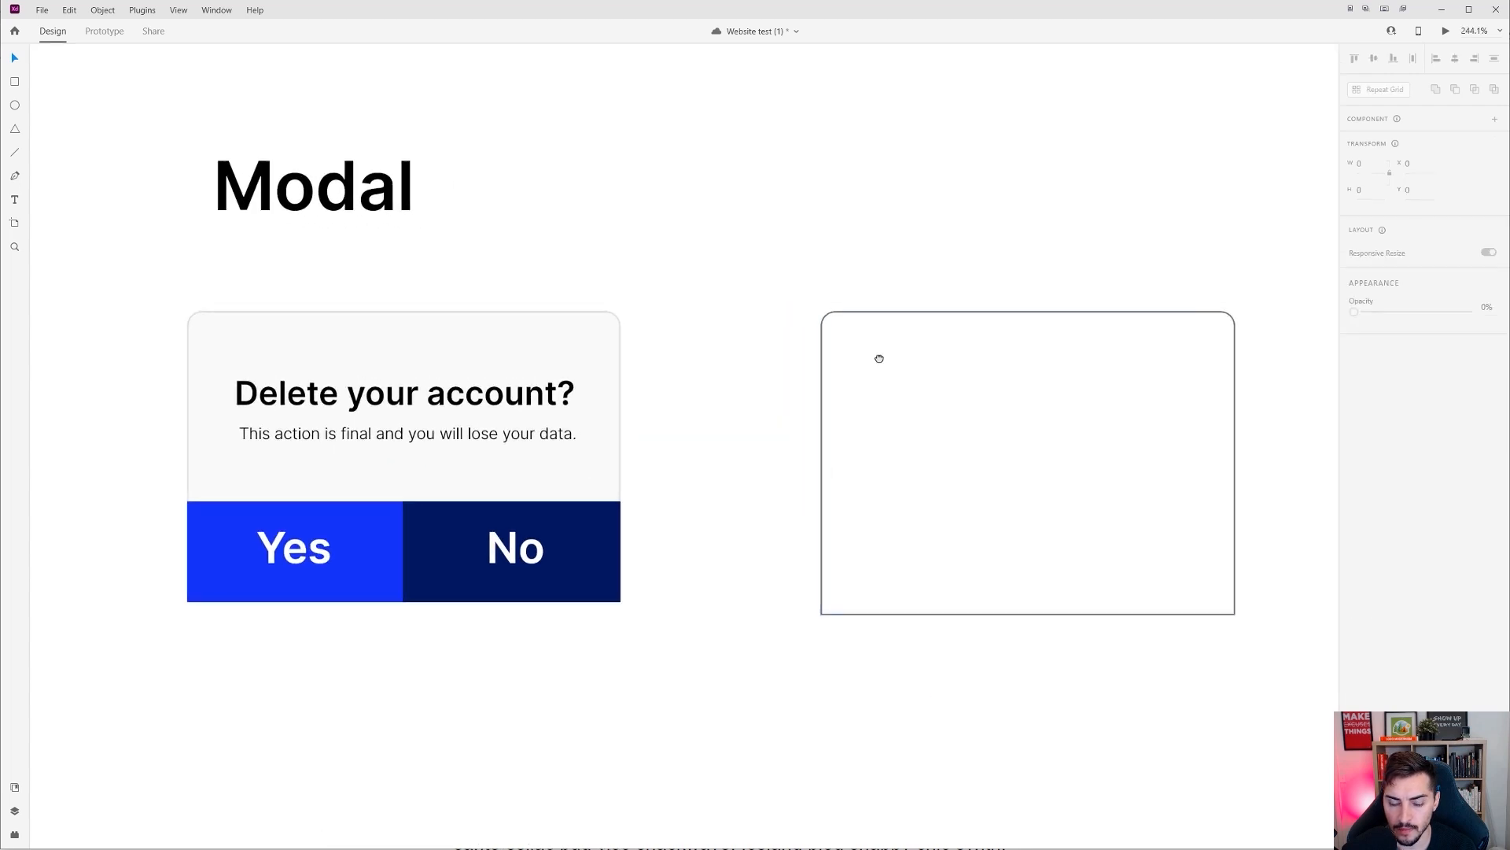
pyautogui.moveTo(881, 357); pyautogui.dragTo(725, 357)
pyautogui.click(744, 371)
pyautogui.write('dE')
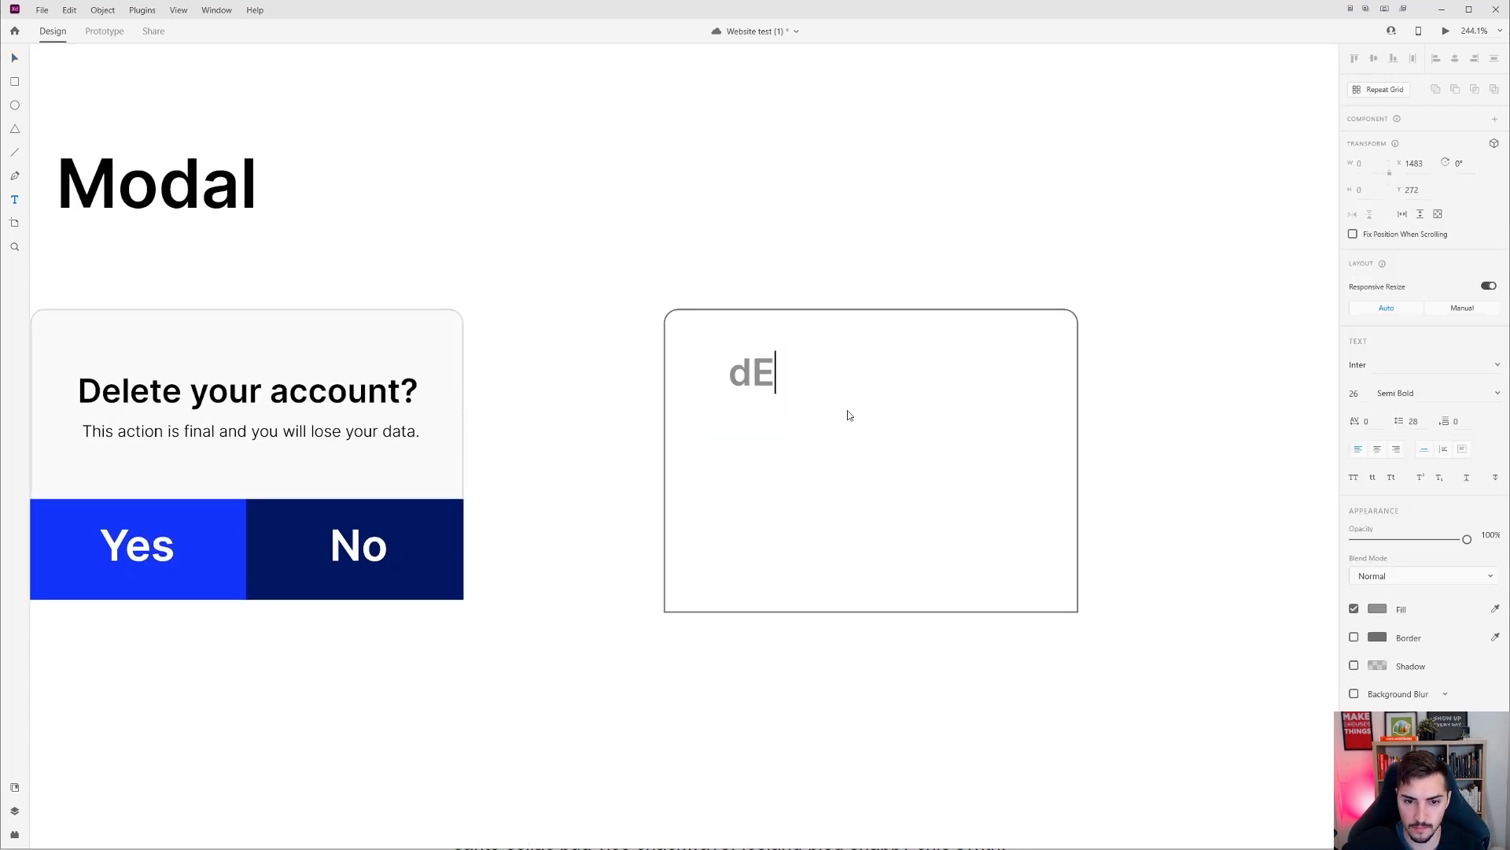
pyautogui.press('BackSpace')
pyautogui.press('BackSpace')
pyautogui.write('Delet')
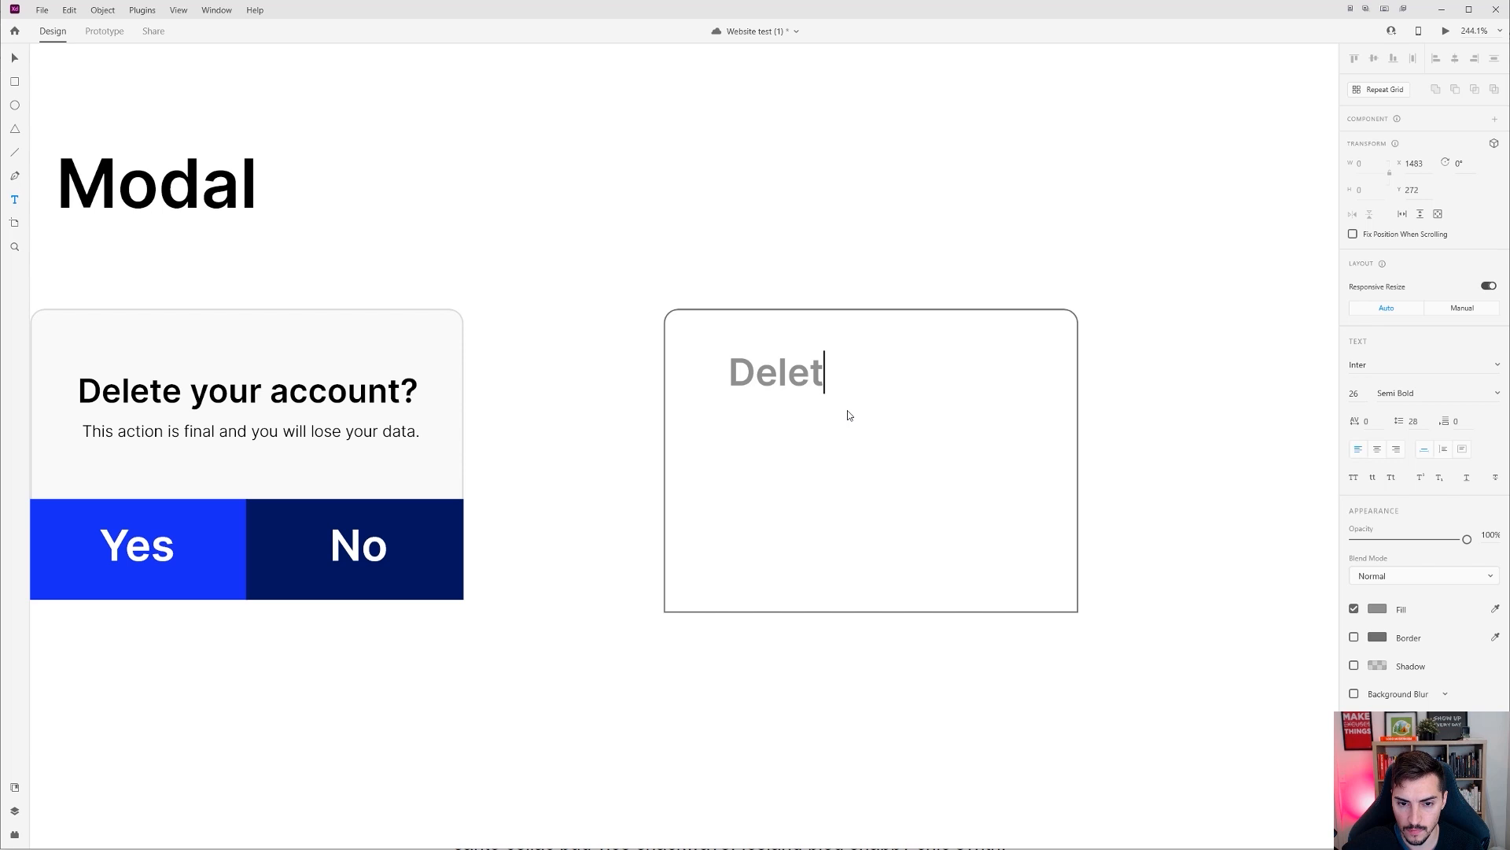
pyautogui.write('e you account?')
# Step: Change the new title's fill colour to black
pyautogui.click(821, 381)
pyautogui.click(1382, 611)
pyautogui.moveTo(1218, 591); pyautogui.dragTo(1218, 632)
pyautogui.press('Escape')
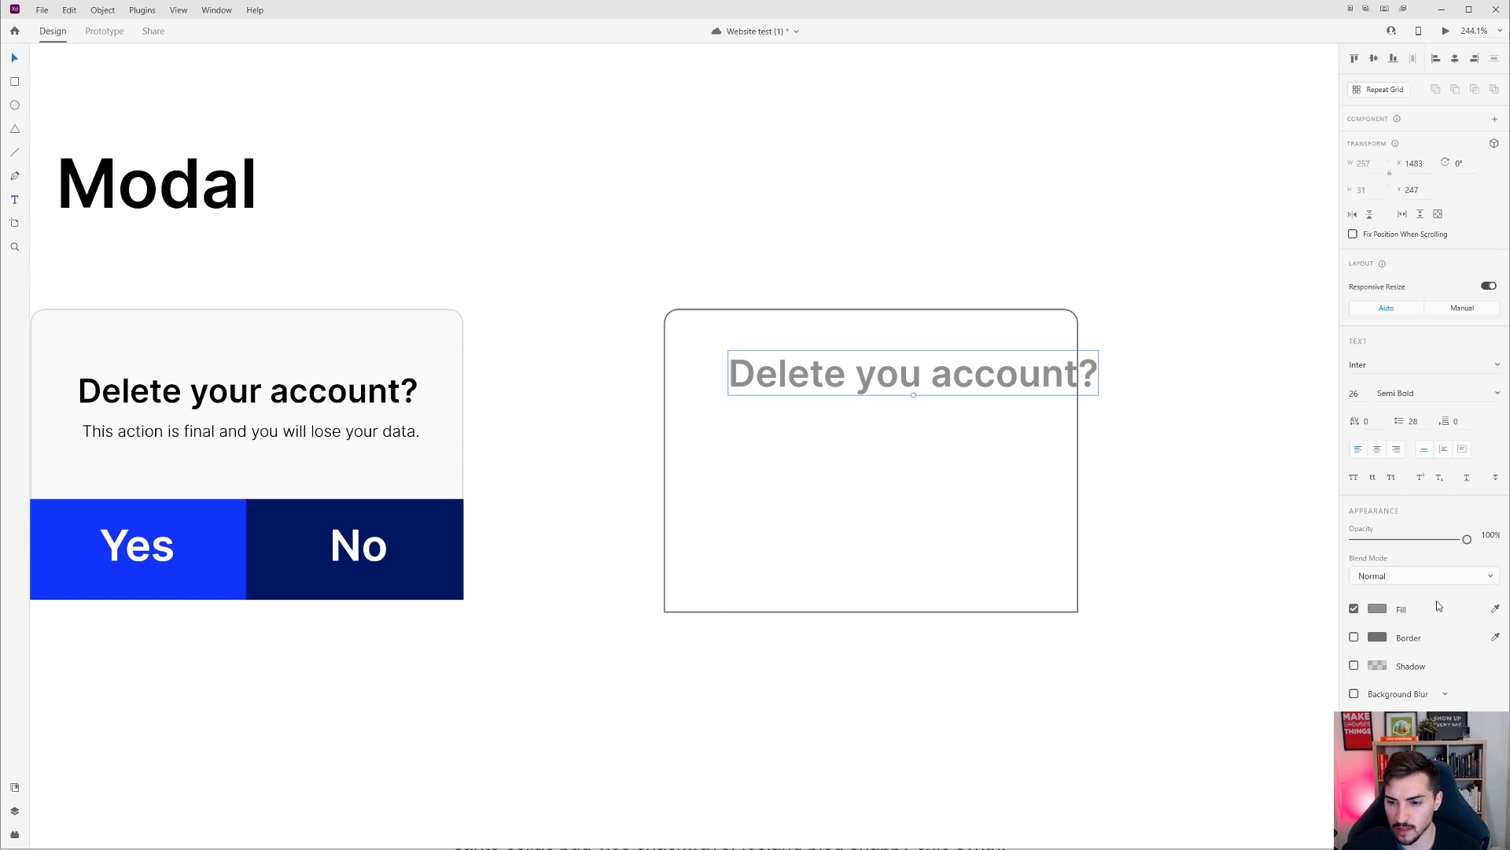
pyautogui.click(1378, 608)
pyautogui.moveTo(1228, 617); pyautogui.dragTo(1194, 642)
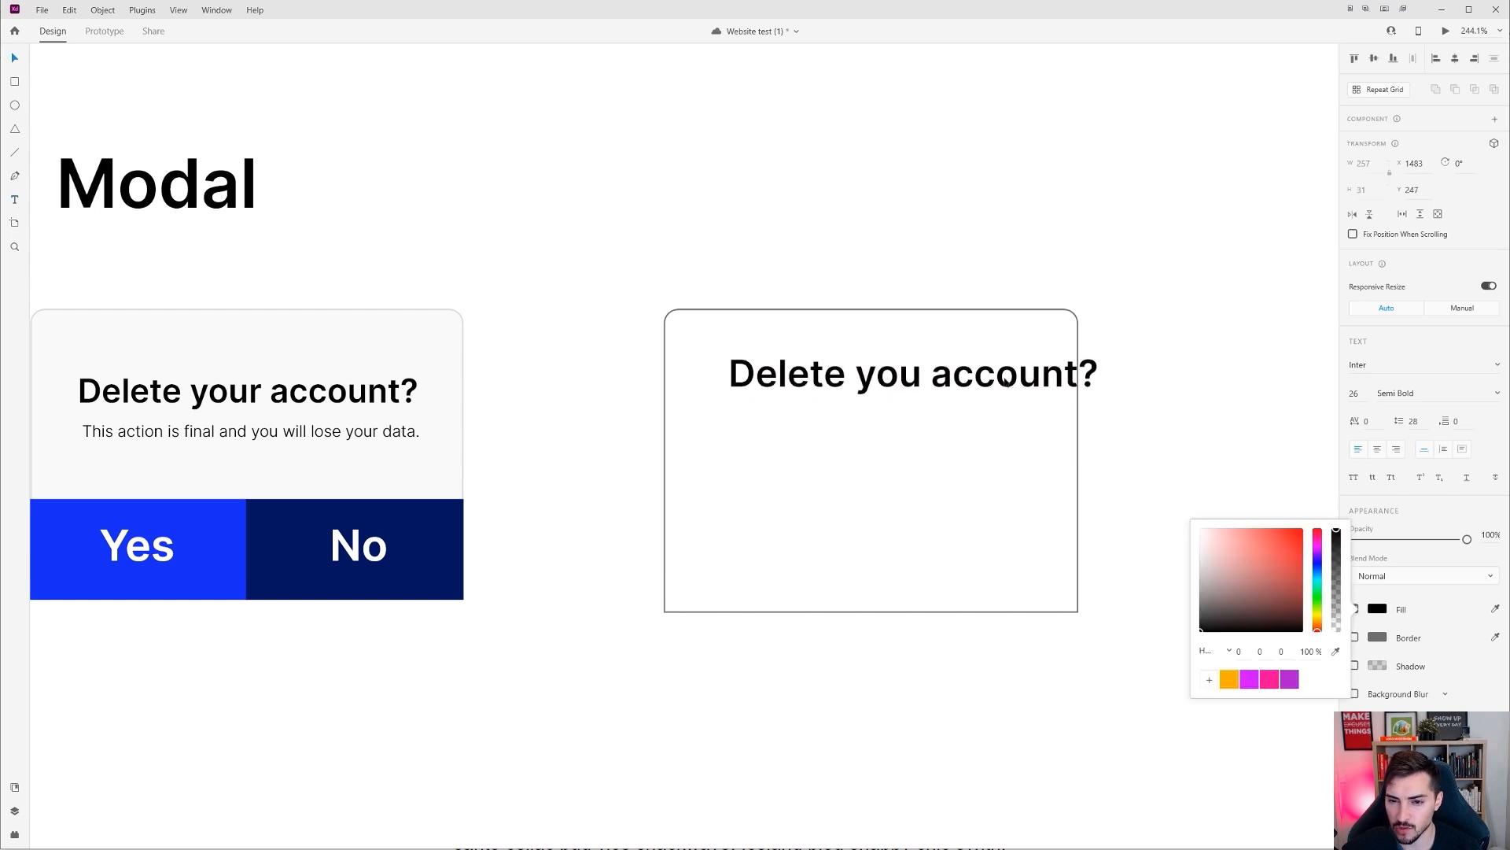
# Step: Scale the title down to size 21 so it fits the rectangle, and duplicate it just below
pyautogui.click(1007, 382)
pyautogui.moveTo(1009, 382); pyautogui.dragTo(975, 373)
pyautogui.moveTo(881, 387); pyautogui.dragTo(893, 428)
# Step: Replace the duplicate's text with the original modal's sentence "This action is final and you will lose your data."
pyautogui.scroll(2, 871, 418)
pyautogui.doubleClick(877, 423)
pyautogui.click(926, 421)
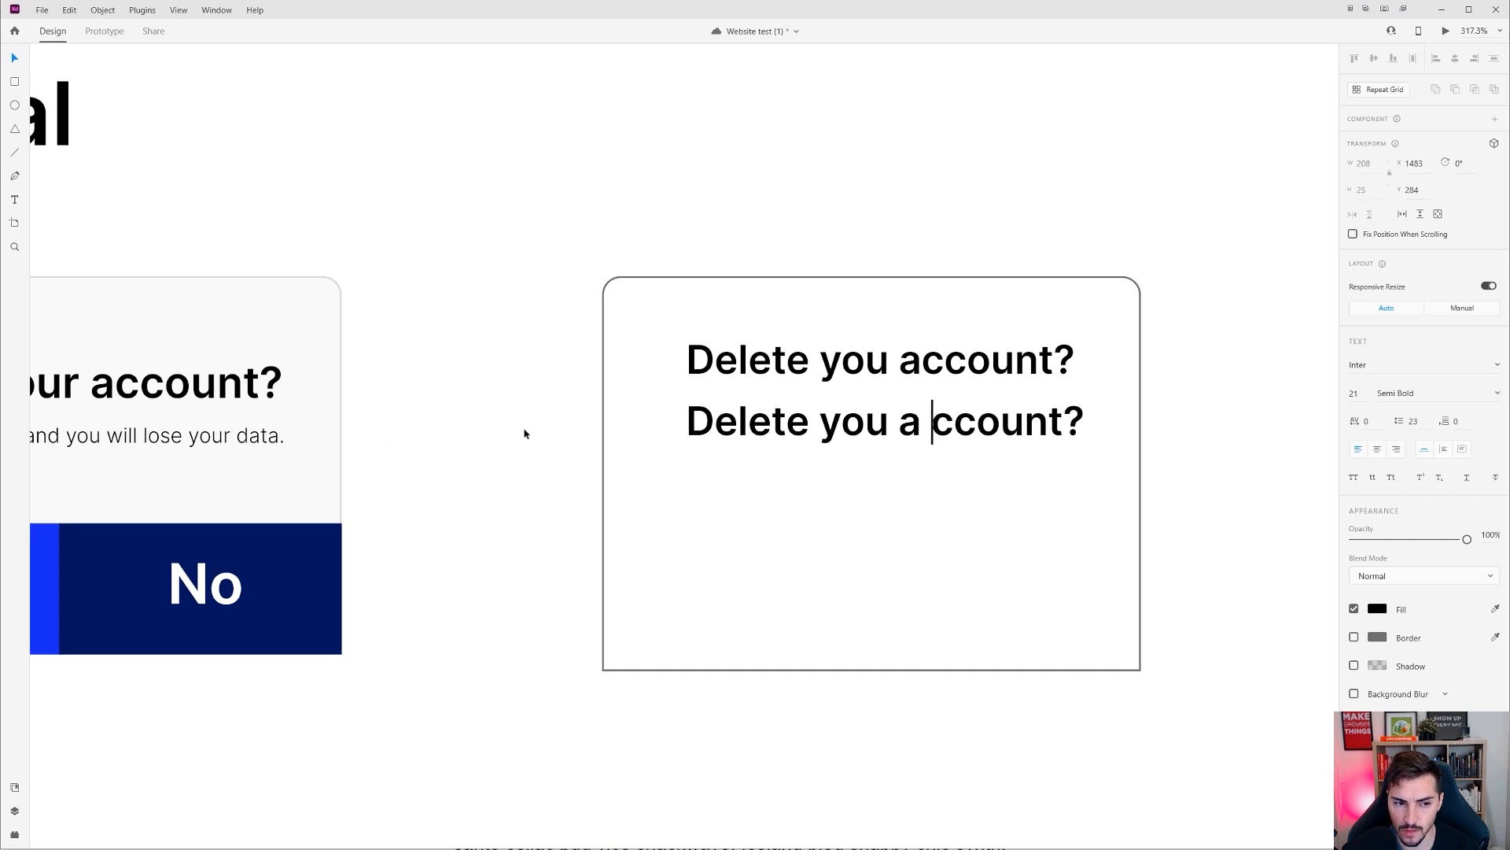
pyautogui.doubleClick(236, 438)
pyautogui.tripleClick(236, 438)
pyautogui.press('Escape')
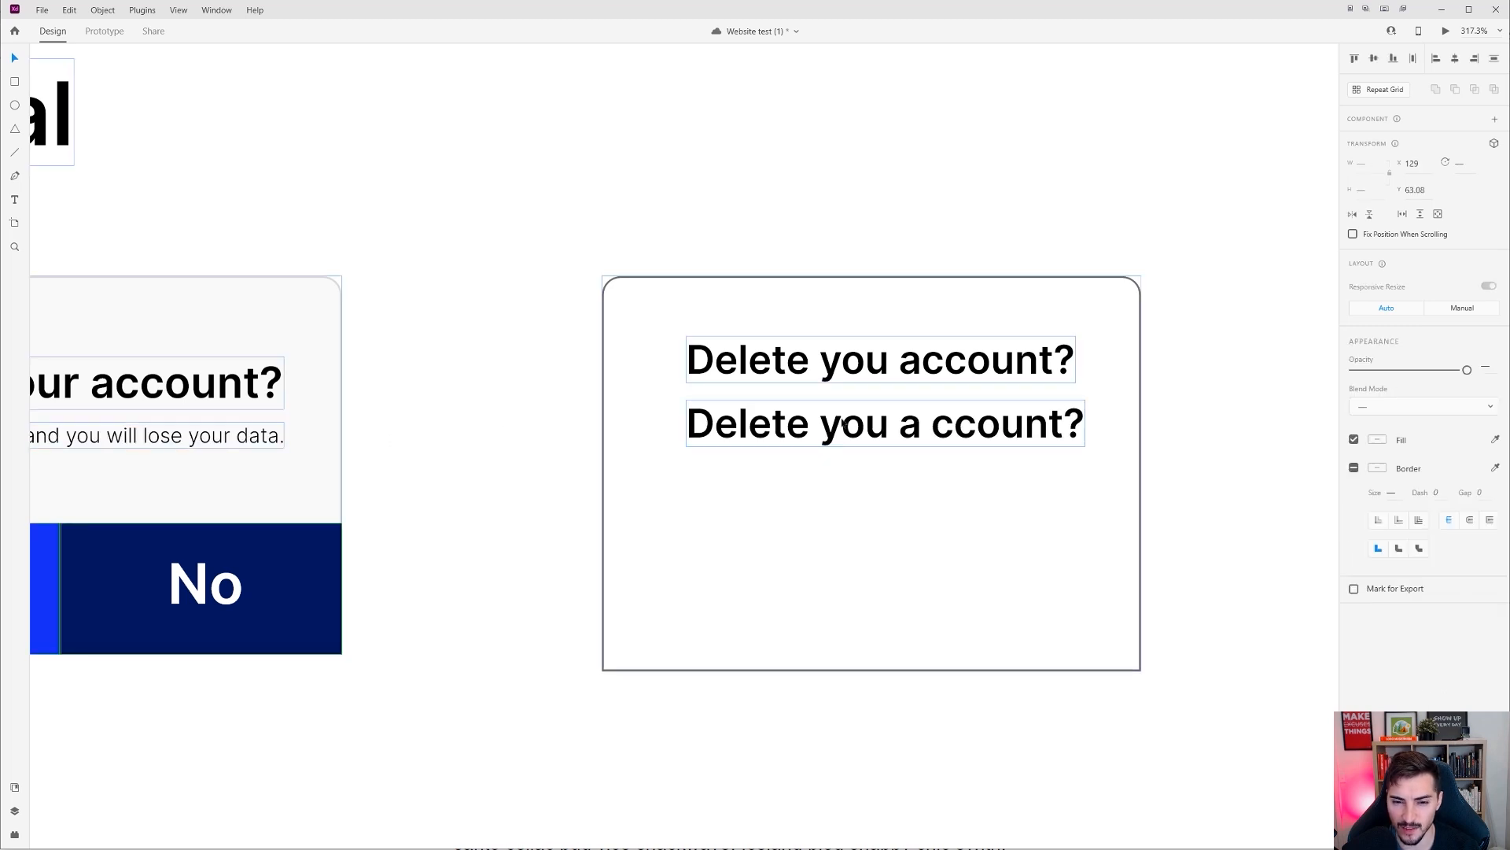
pyautogui.doubleClick(806, 422)
pyautogui.write('This action is final and you will lose your data.')
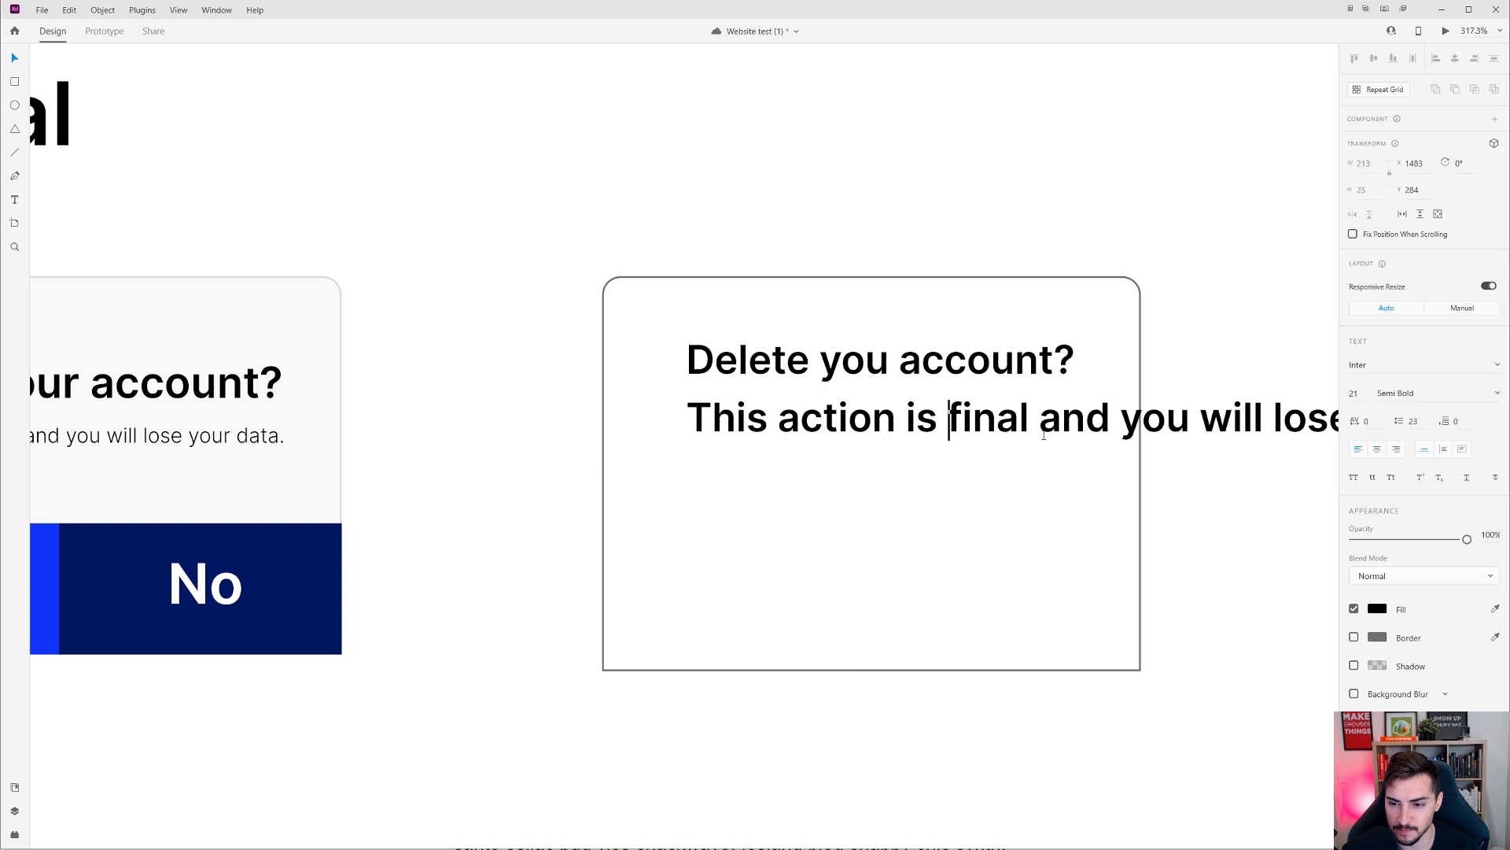
# Step: Set the warning sentence's font size to 12
pyautogui.press('Escape')
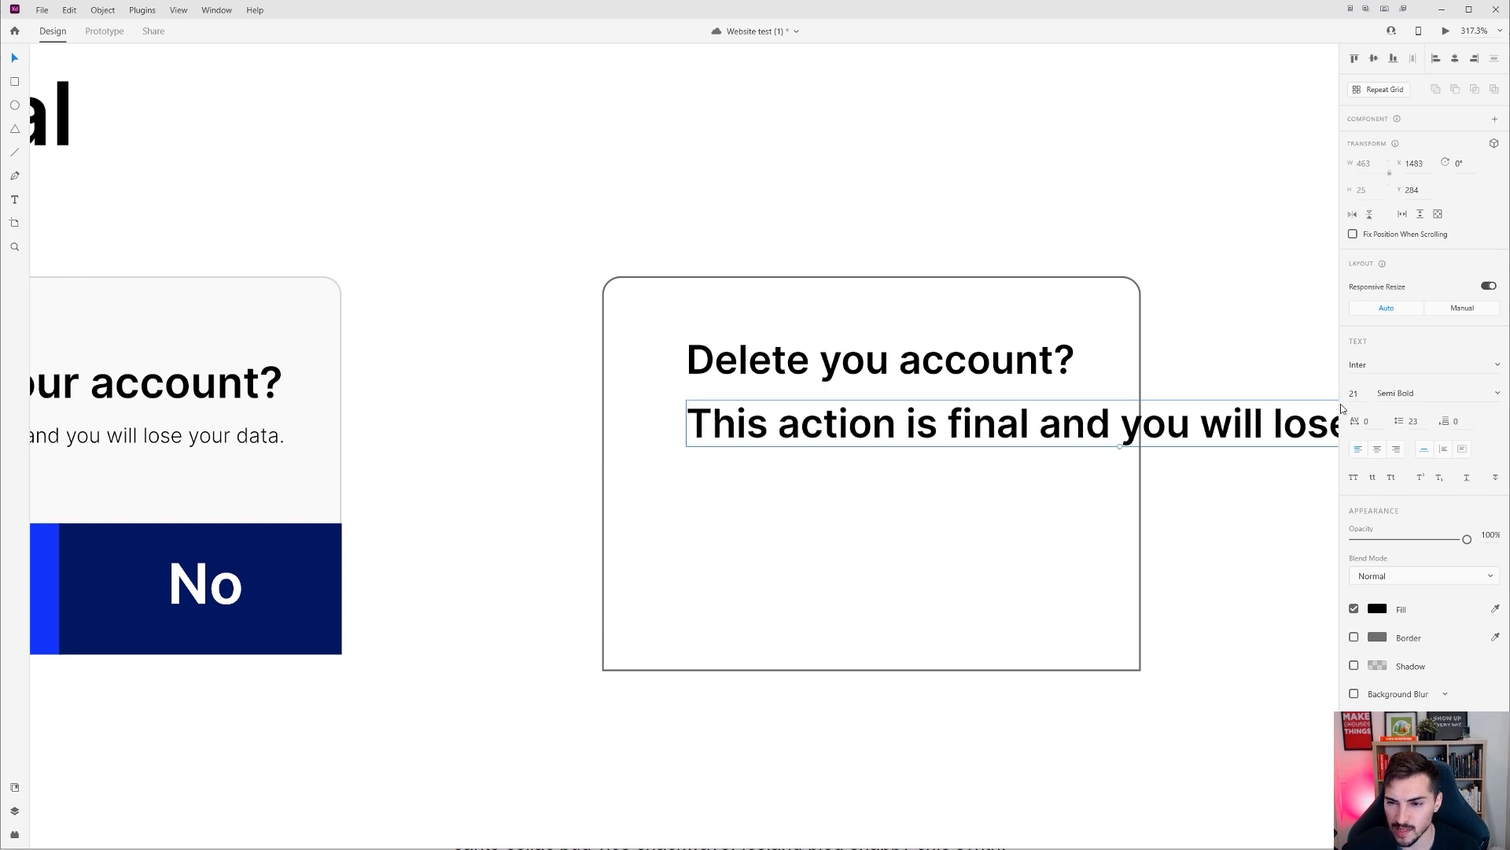
pyautogui.write('17')
pyautogui.press('Return')
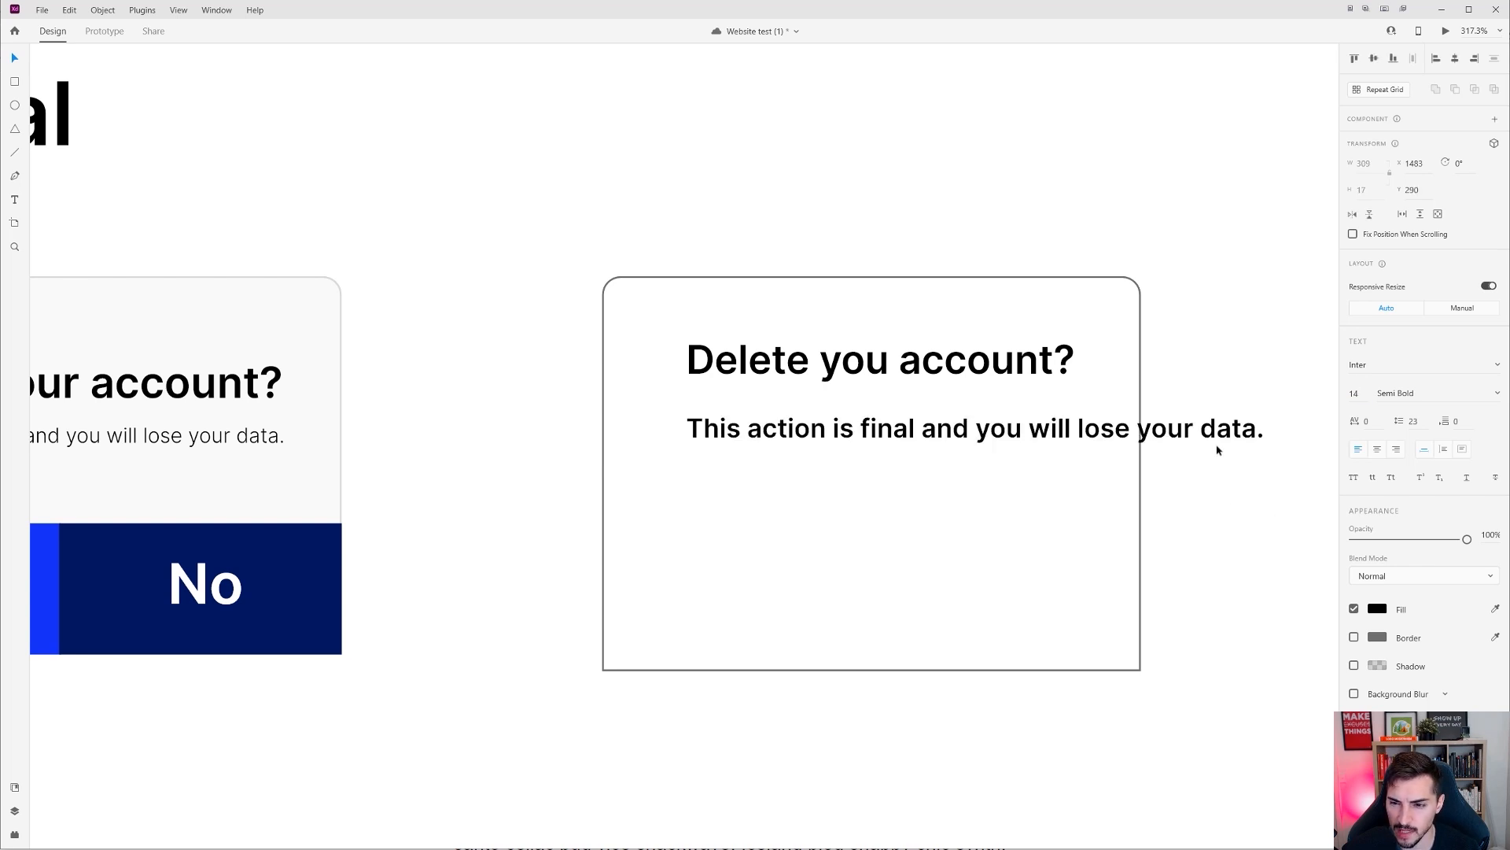
pyautogui.write('15')
pyautogui.press('Return')
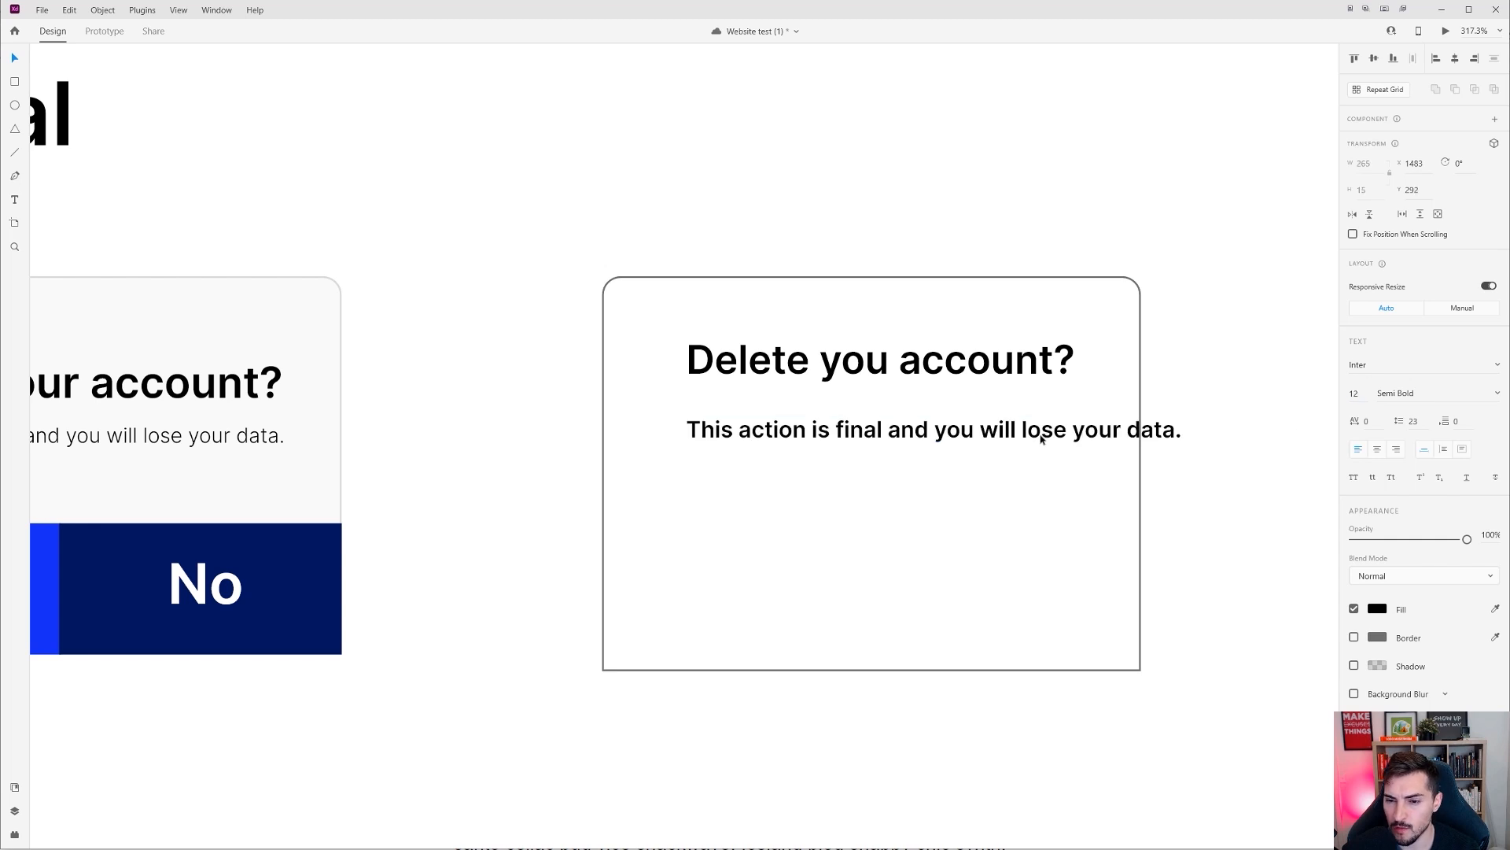
# Step: Move the title and warning sentence left and closer together, and break the sentence before "lose"
pyautogui.moveTo(789, 427); pyautogui.dragTo(733, 417)
pyautogui.keyDown('shift'); pyautogui.click(775, 366); pyautogui.keyUp('shift')
pyautogui.click(1163, 411)
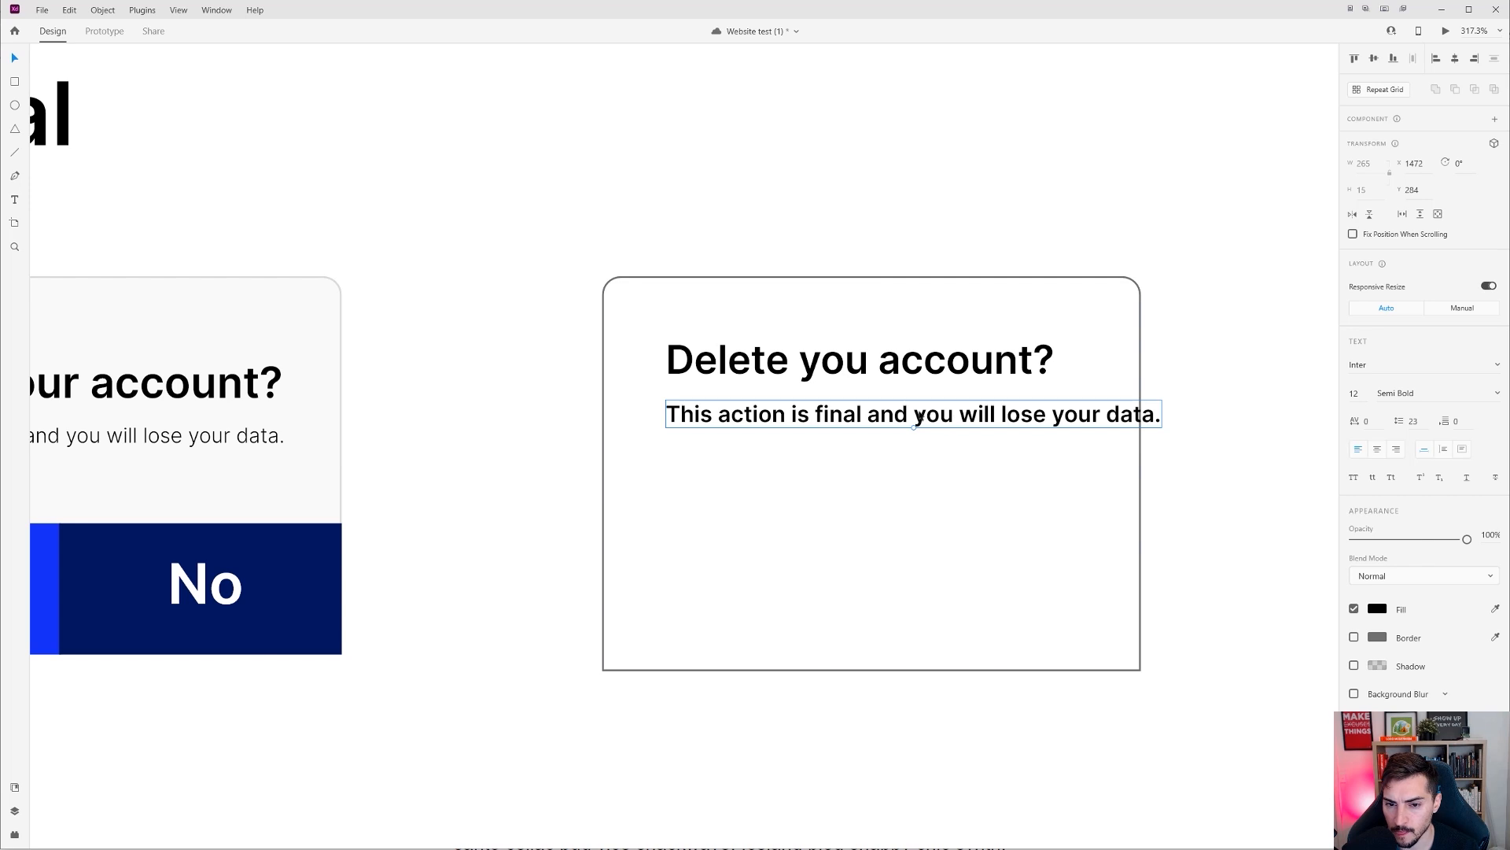
pyautogui.doubleClick(1001, 411)
pyautogui.press('Return')
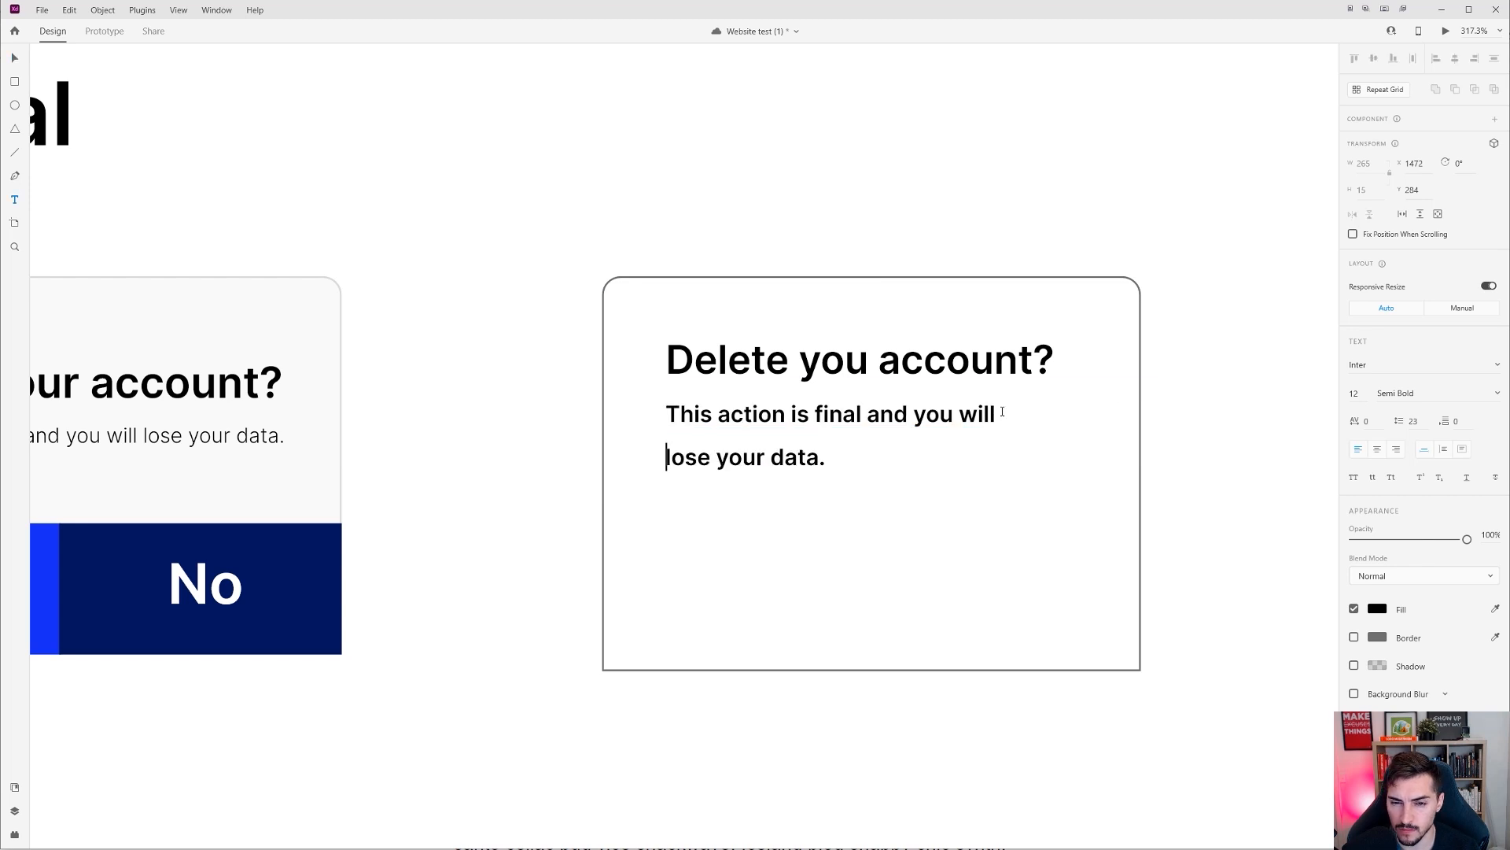
# Step: Colour the whole warning sentence dark grey with HSB 0, 0, 28
pyautogui.hotkey('ctrl', 'a')
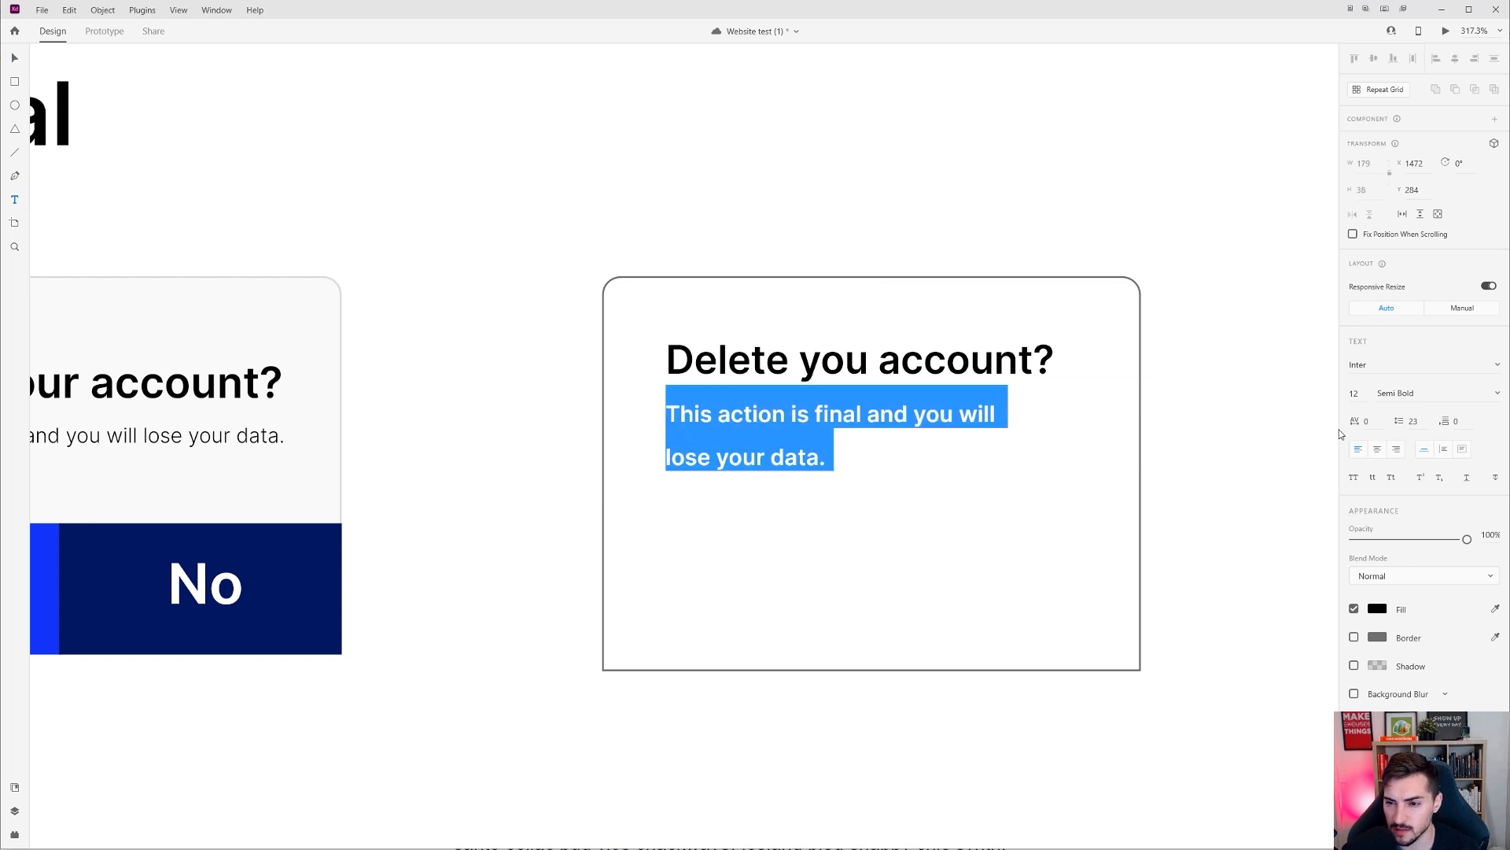
pyautogui.click(1375, 608)
pyautogui.moveTo(1200, 540); pyautogui.dragTo(1193, 550)
pyautogui.click(775, 400)
pyautogui.doubleClick(820, 428)
pyautogui.click(1384, 611)
pyautogui.moveTo(1208, 557); pyautogui.dragTo(1200, 602)
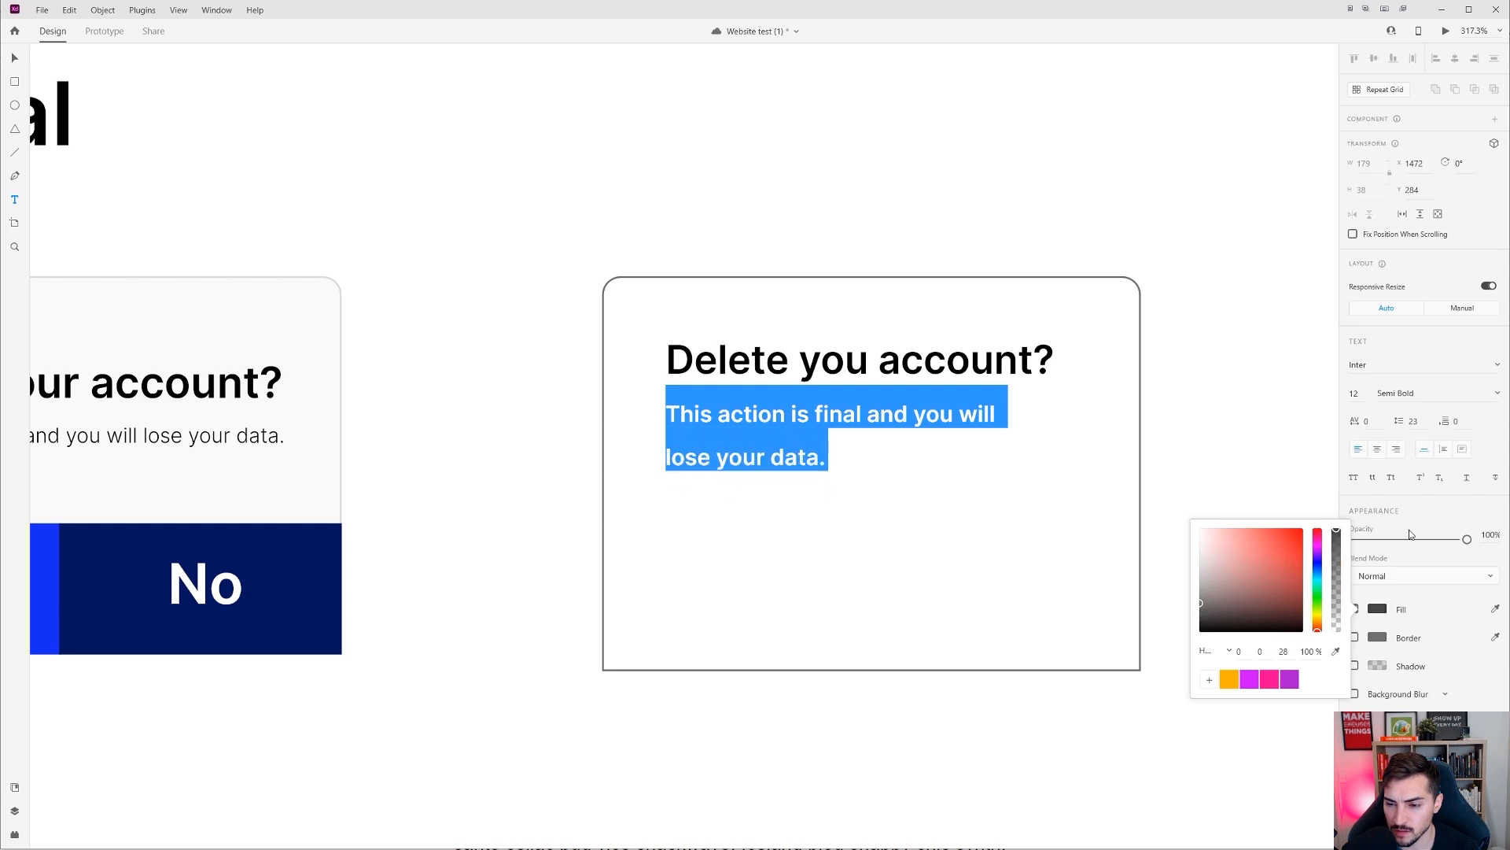
# Step: Set the warning sentence's line spacing to 5 and its font weight to Light
pyautogui.click(1415, 421)
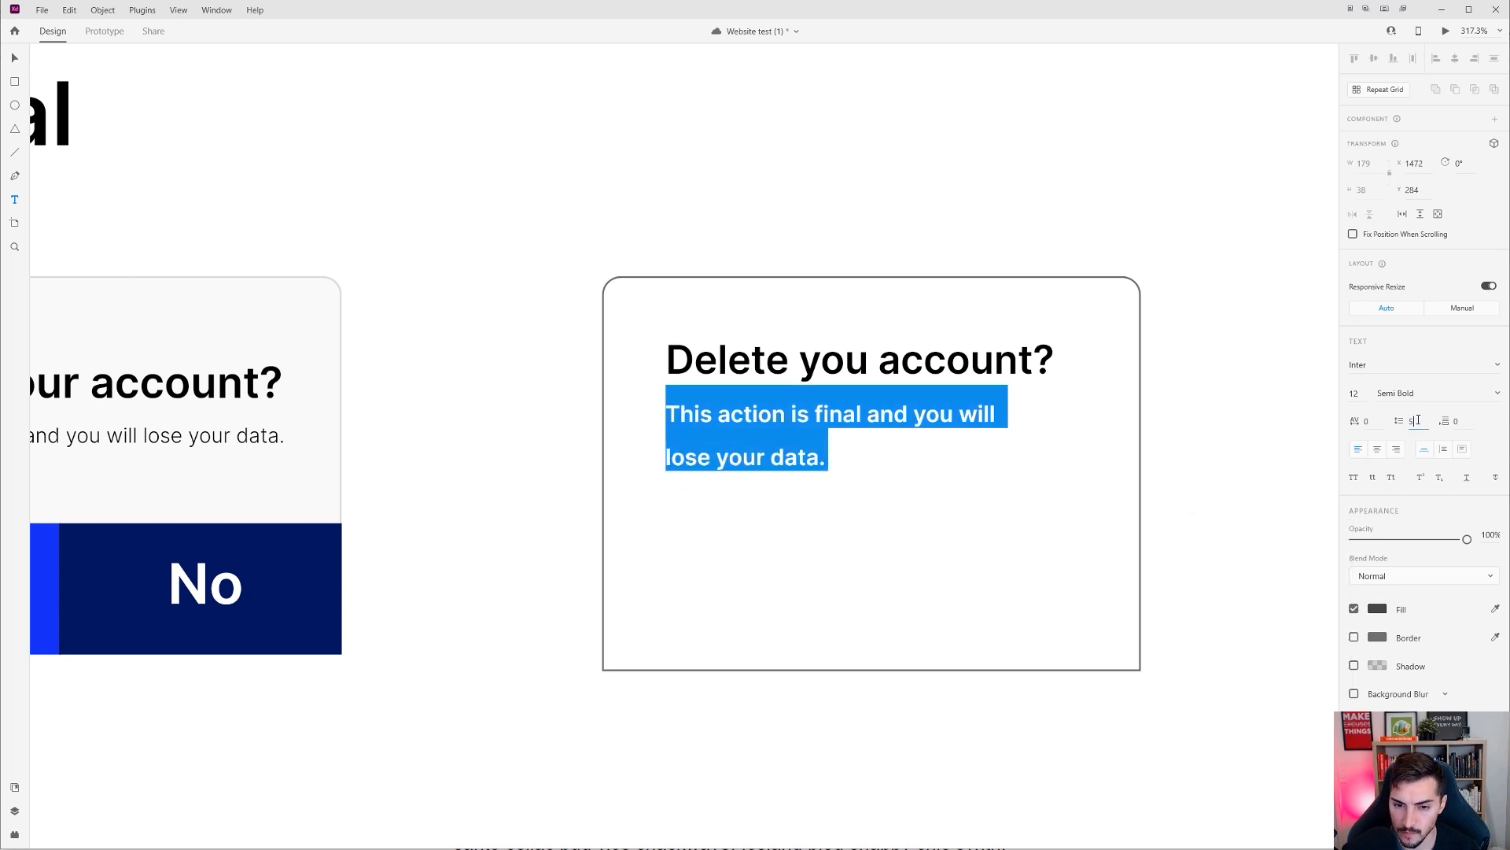
pyautogui.press('Return')
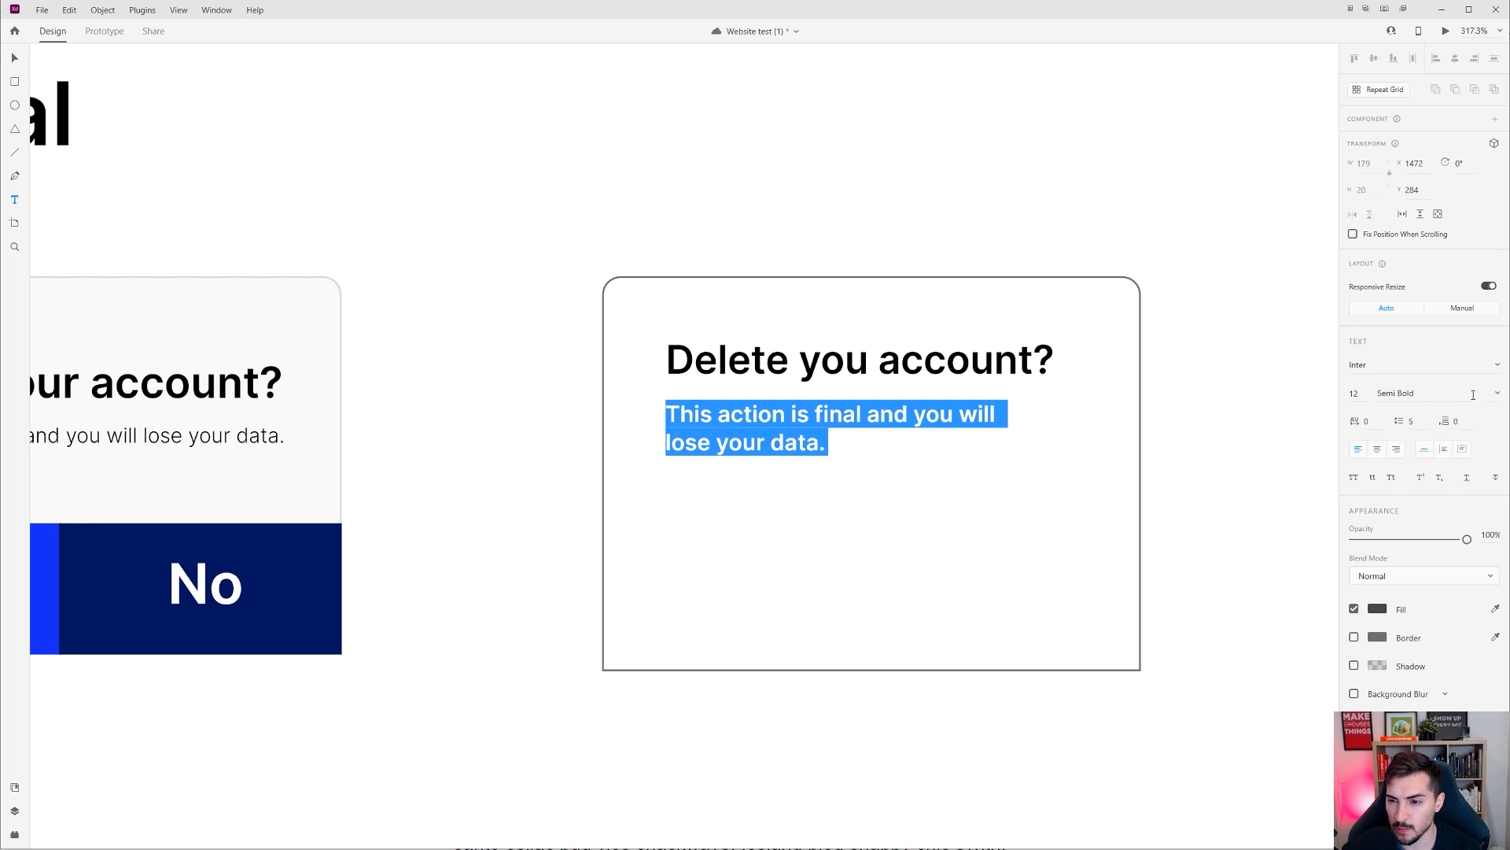
pyautogui.click(1473, 395)
pyautogui.scroll(3, 1441, 410)
pyautogui.click(1441, 420)
pyautogui.click(861, 405)
# Step: Reselect the warning sentence and set its line spacing to 15
pyautogui.press('Escape')
pyautogui.doubleClick(719, 416)
pyautogui.press('Escape')
pyautogui.doubleClick(836, 406)
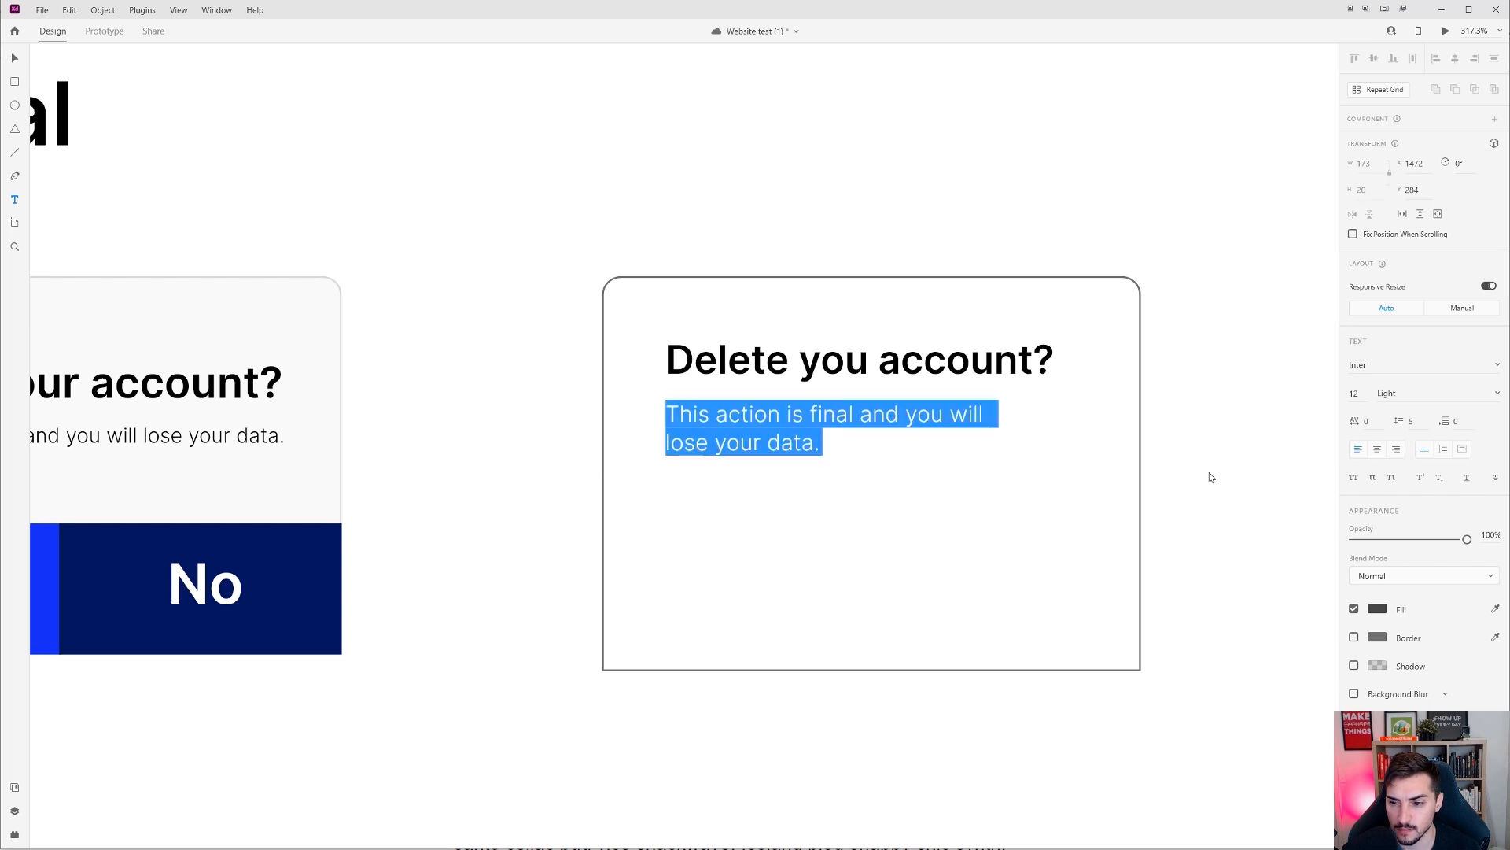
pyautogui.click(1413, 423)
pyautogui.write('15')
pyautogui.press('Return')
pyautogui.click(804, 442)
pyautogui.press('Escape')
# Step: Examine the warning sentence's wrapping, line spacing and fill colour up close
pyautogui.scroll(2, 775, 420)
pyautogui.scroll(1, 775, 421)
pyautogui.moveTo(733, 443); pyautogui.dragTo(855, 463)
pyautogui.click(927, 405)
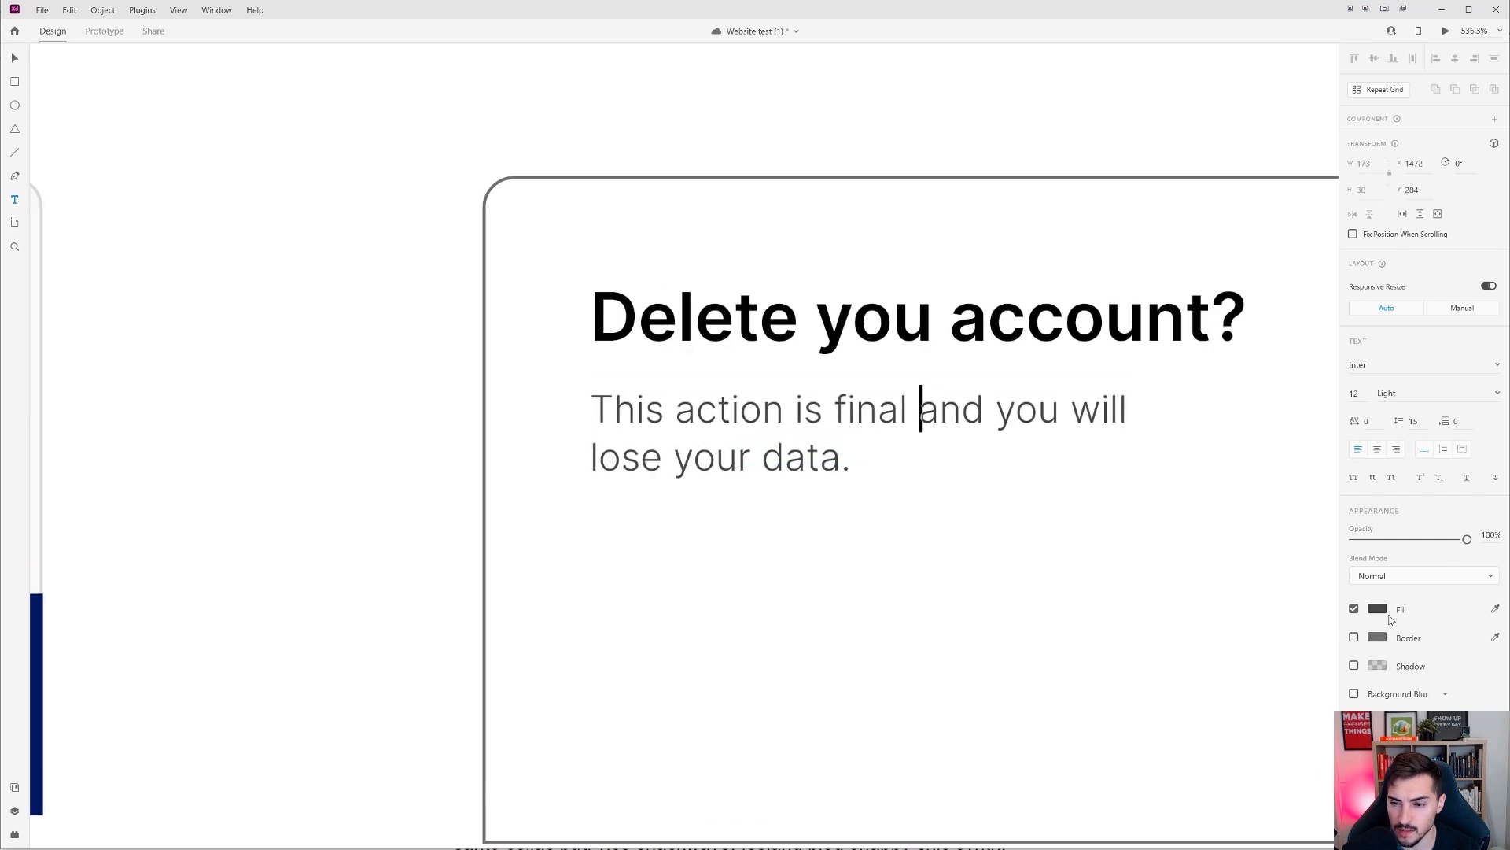
pyautogui.click(1381, 610)
pyautogui.click(1410, 469)
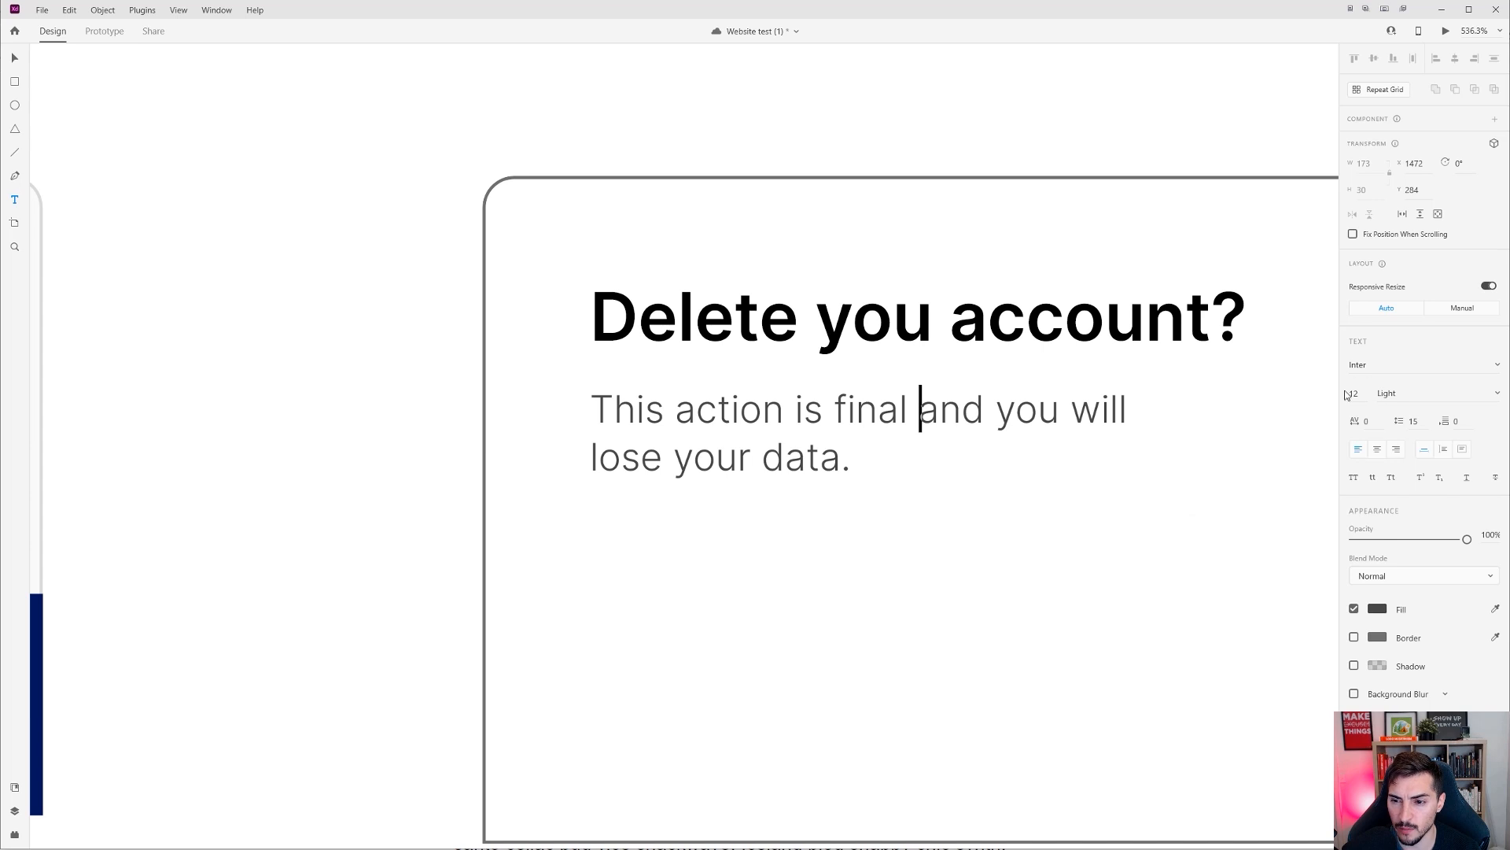
pyautogui.click(880, 411)
pyautogui.click(611, 414)
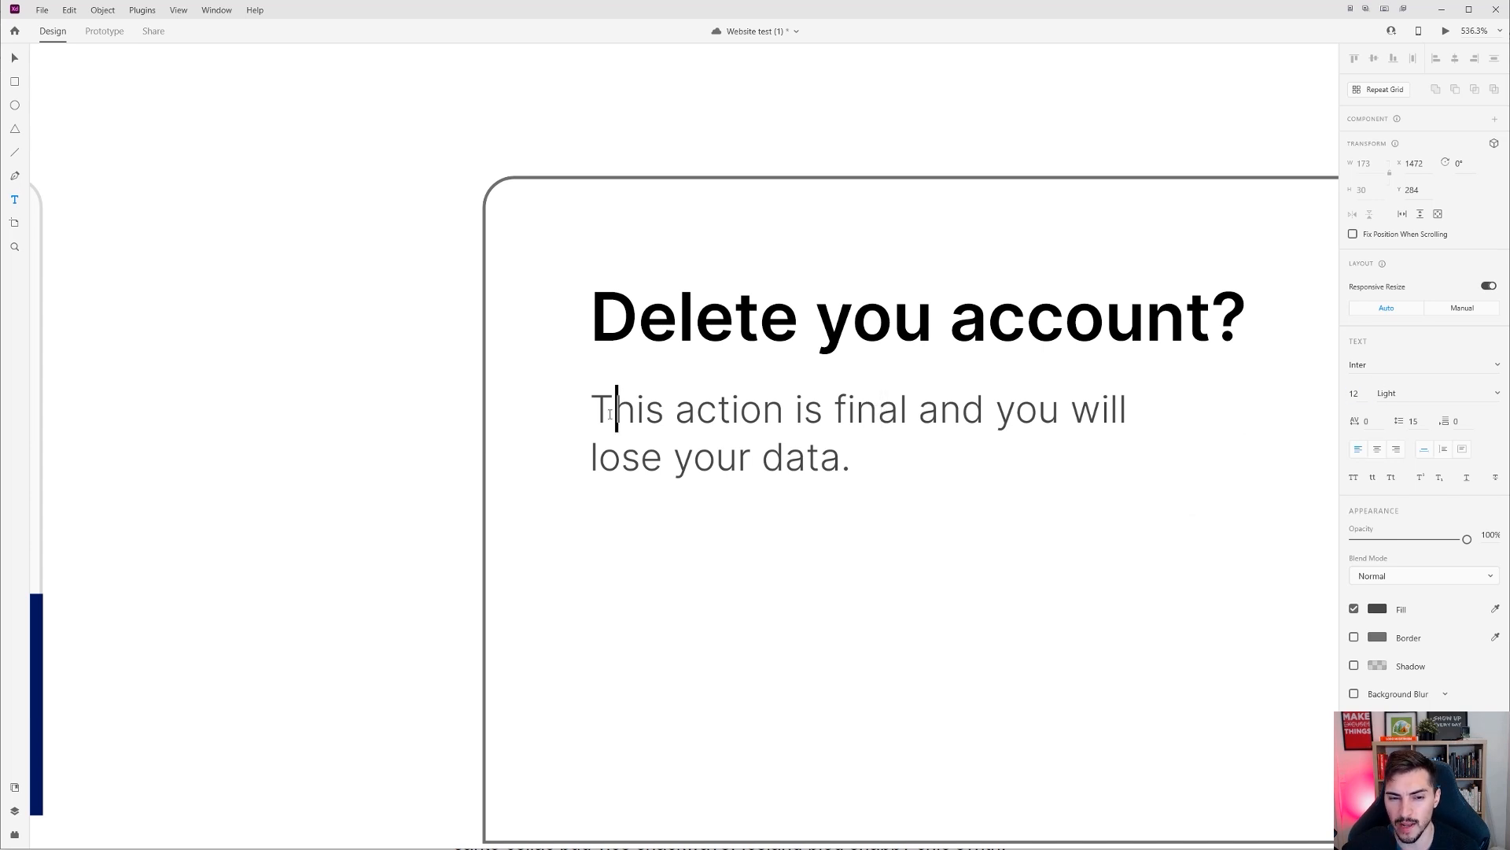
# Step: Remove the line break before "lose" so the warning sentence runs on a single line
pyautogui.scroll(-2, 675, 362)
pyautogui.click(625, 417)
pyautogui.press('BackSpace')
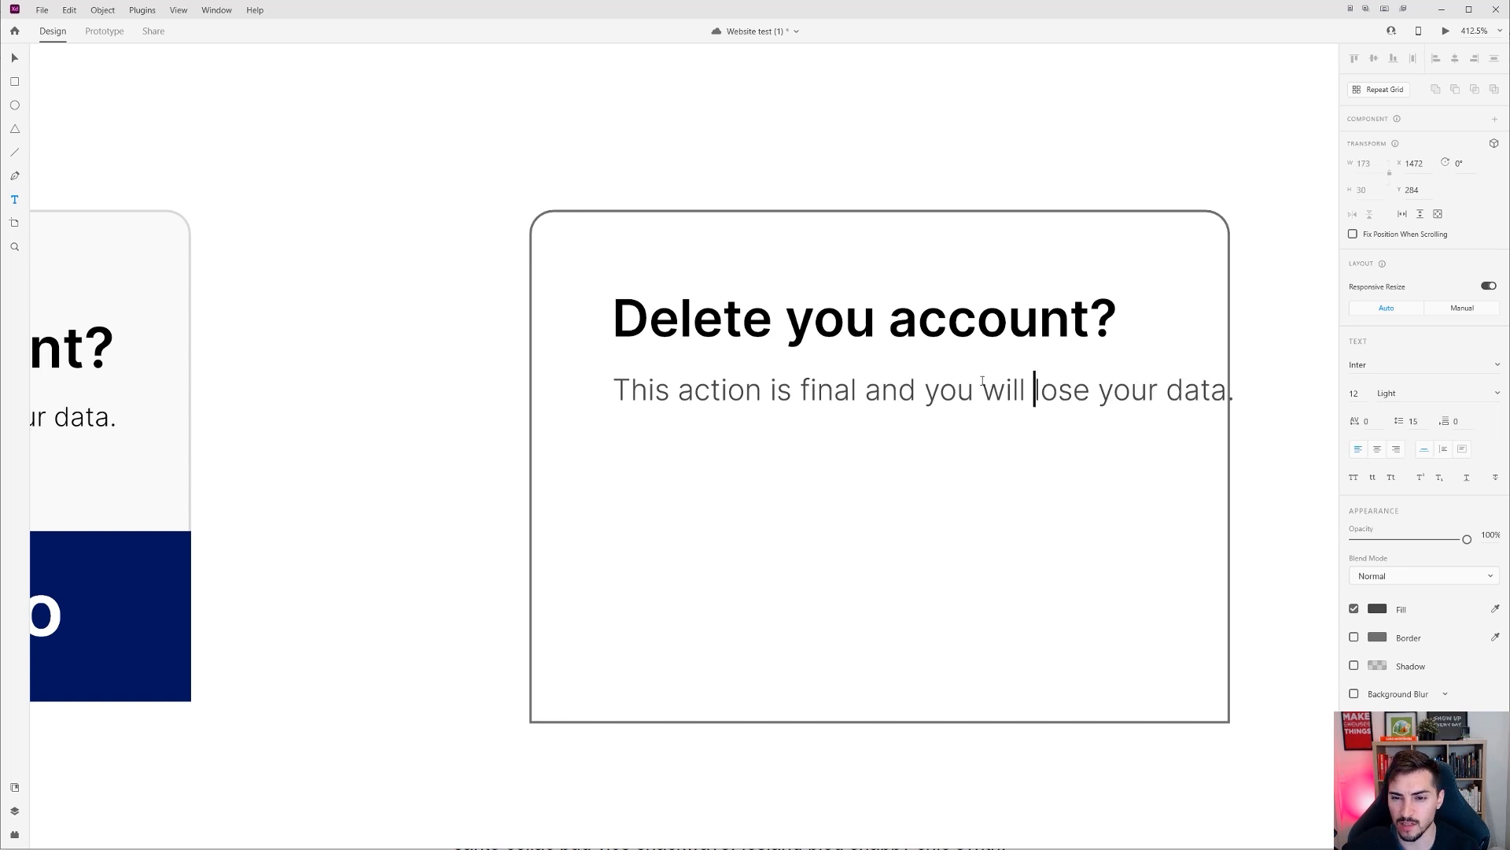
pyautogui.press('Escape')
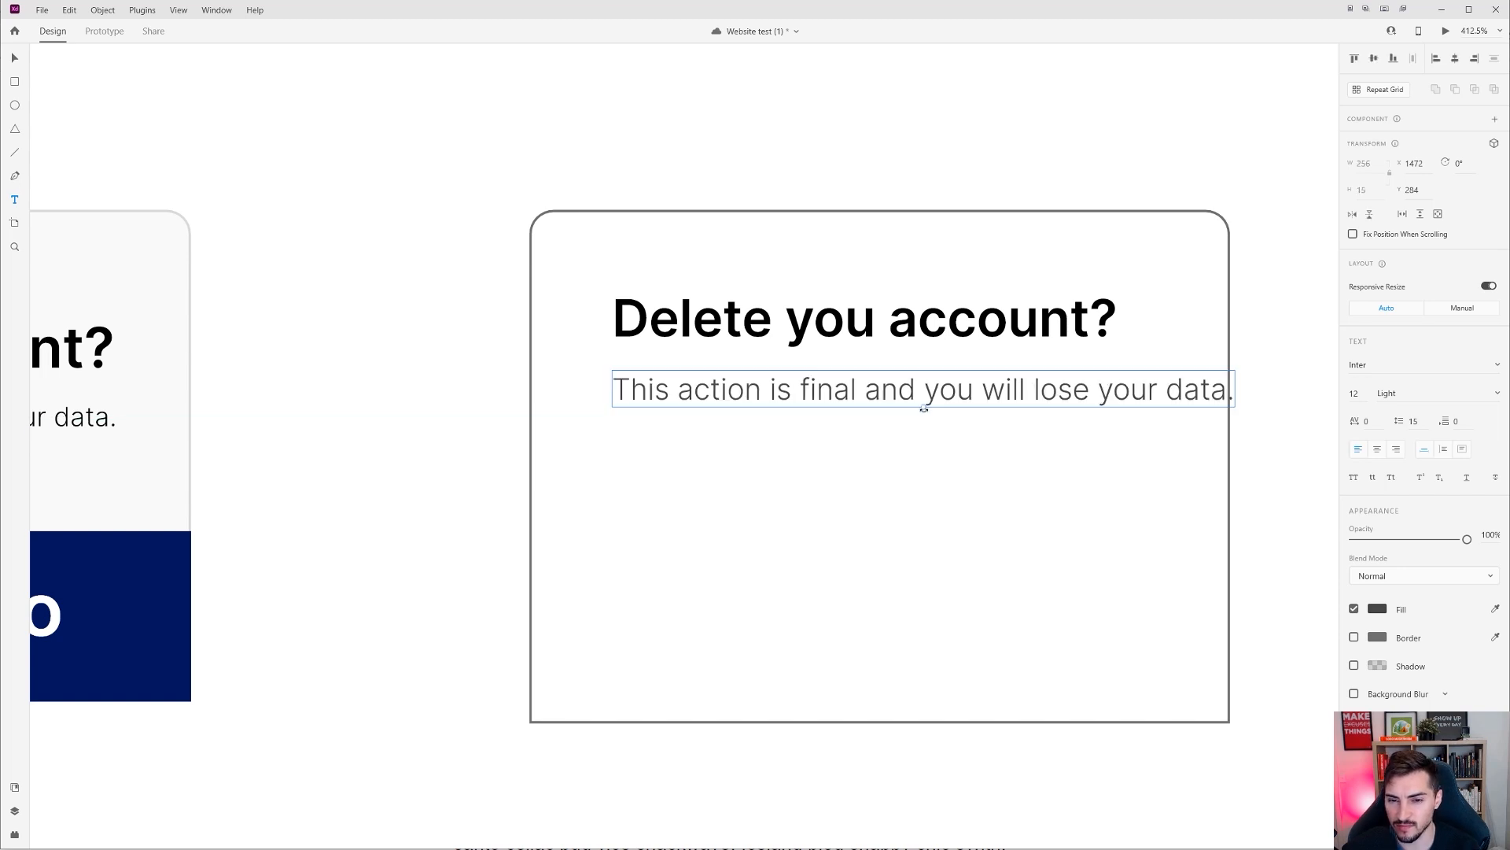
# Step: Shrink the warning sentence so it fits inside the new modal and place it left-aligned beneath the heading
pyautogui.moveTo(925, 413); pyautogui.dragTo(925, 399)
pyautogui.hotkey('ctrl', 'z')
pyautogui.click(830, 401)
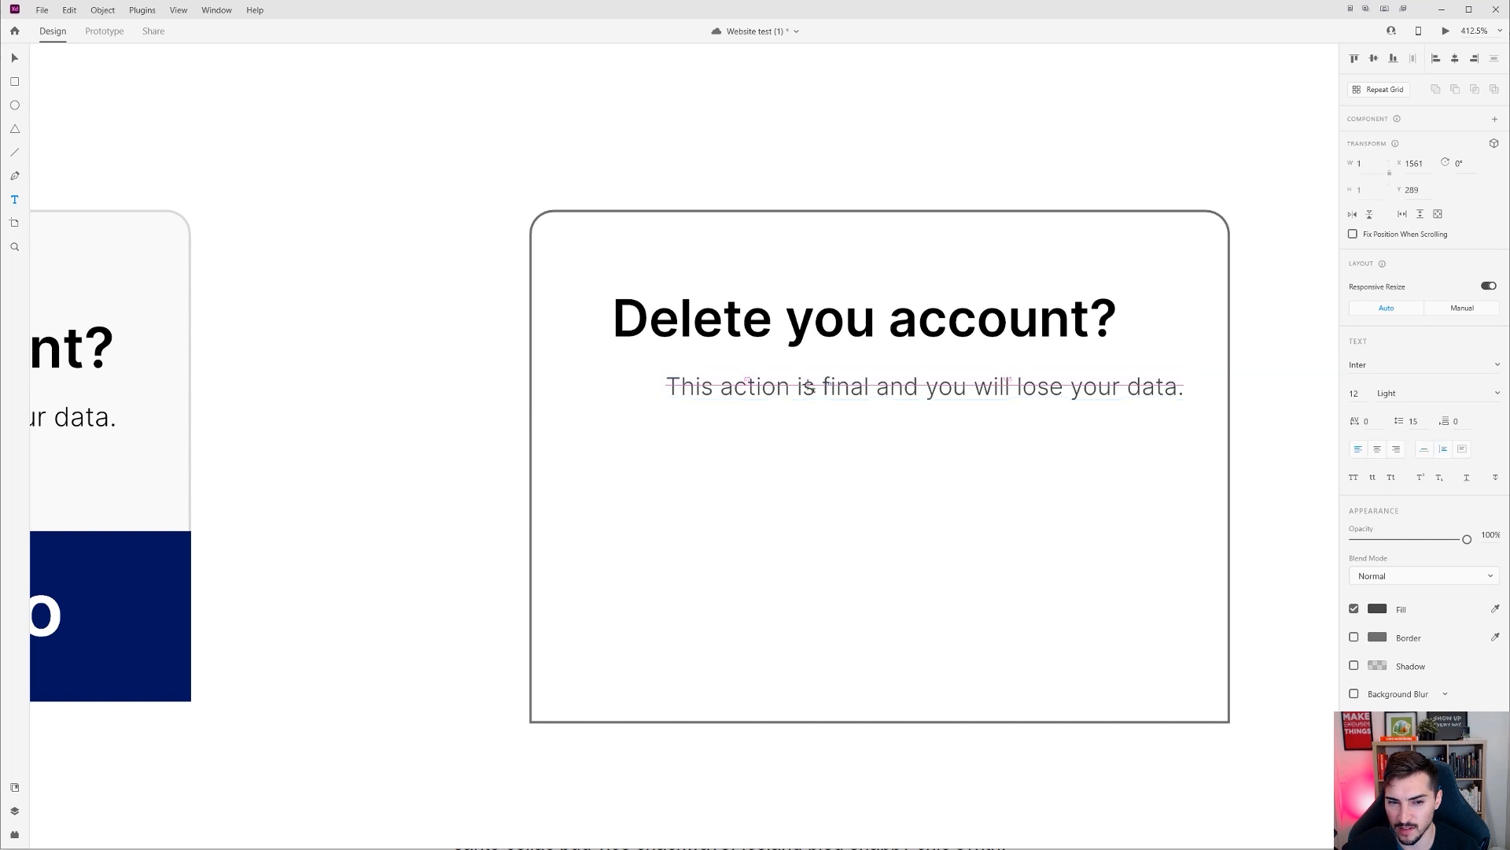
pyautogui.press('Escape')
pyautogui.moveTo(778, 387); pyautogui.dragTo(730, 373)
pyautogui.click(865, 264)
# Step: Draw a 144 by 75 rectangle over the lower-left half of the new modal as the first button
pyautogui.moveTo(1012, 148); pyautogui.dragTo(924, 180)
pyautogui.scroll(-3, 924, 180)
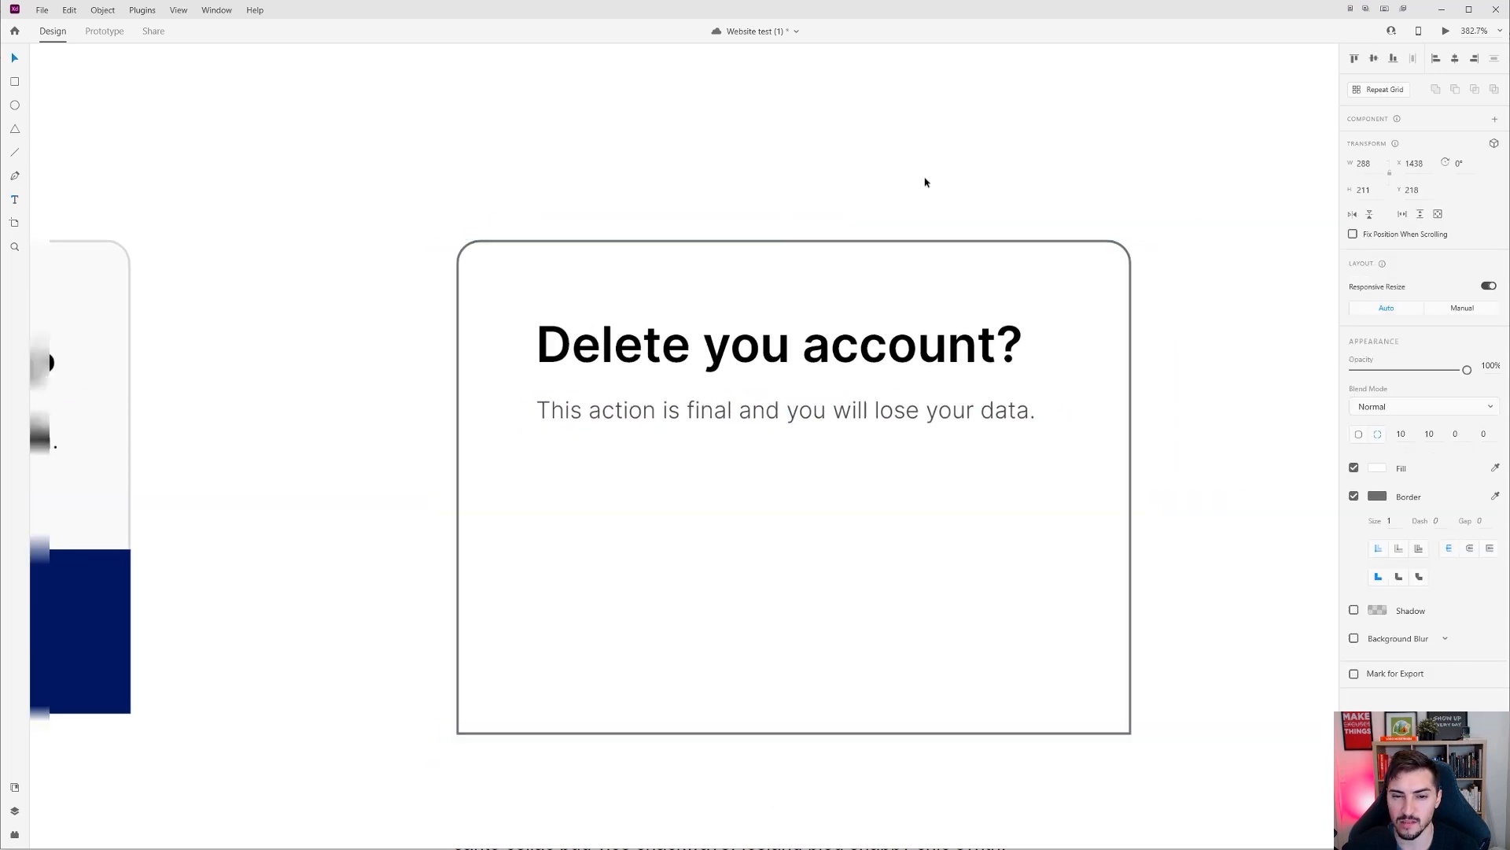
pyautogui.moveTo(679, 478); pyautogui.dragTo(712, 450)
pyautogui.click(490, 415)
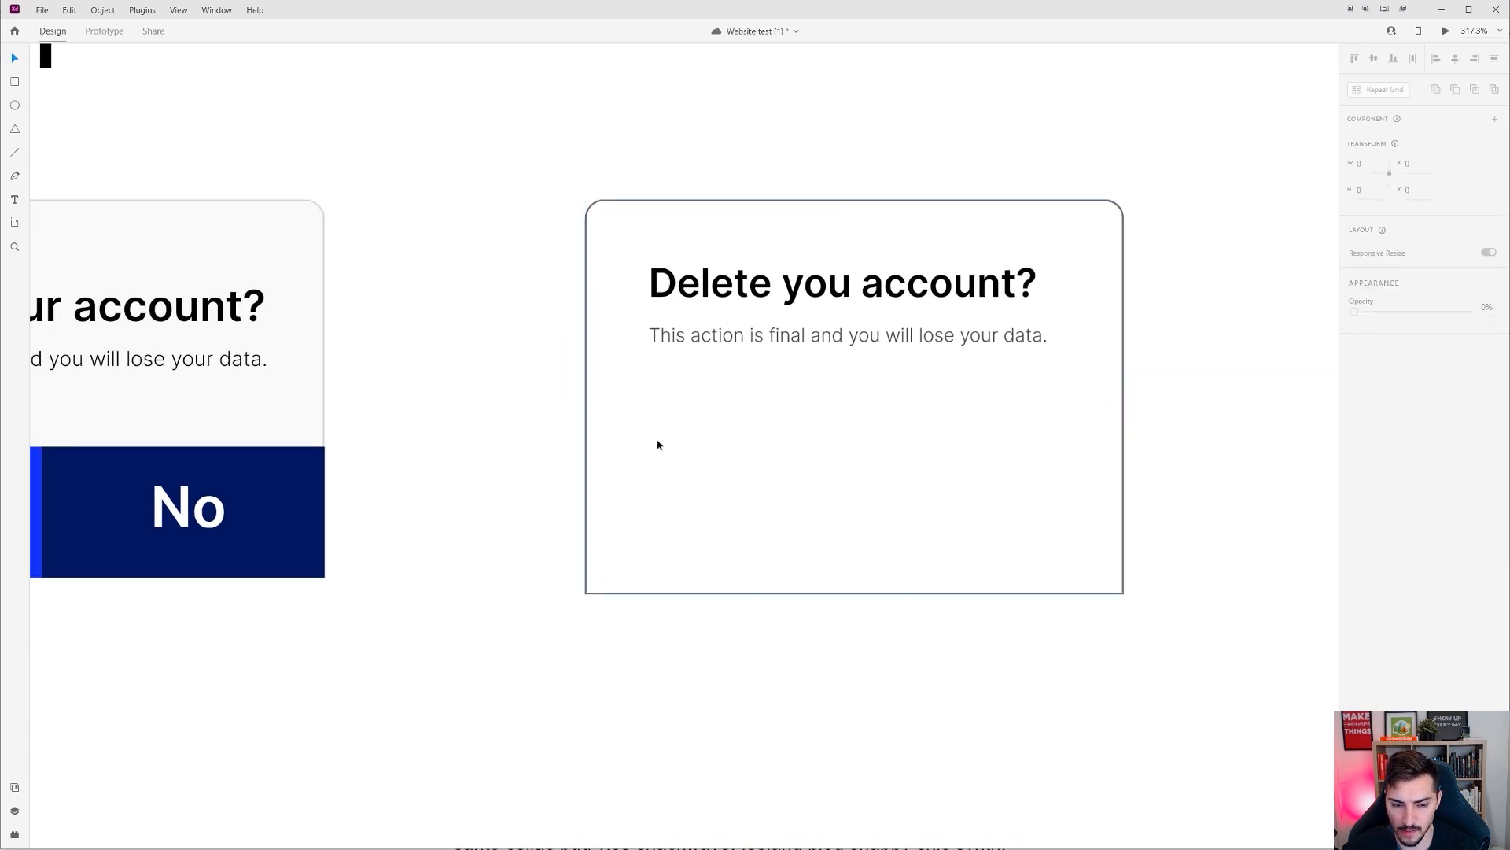
pyautogui.moveTo(581, 457); pyautogui.dragTo(854, 594)
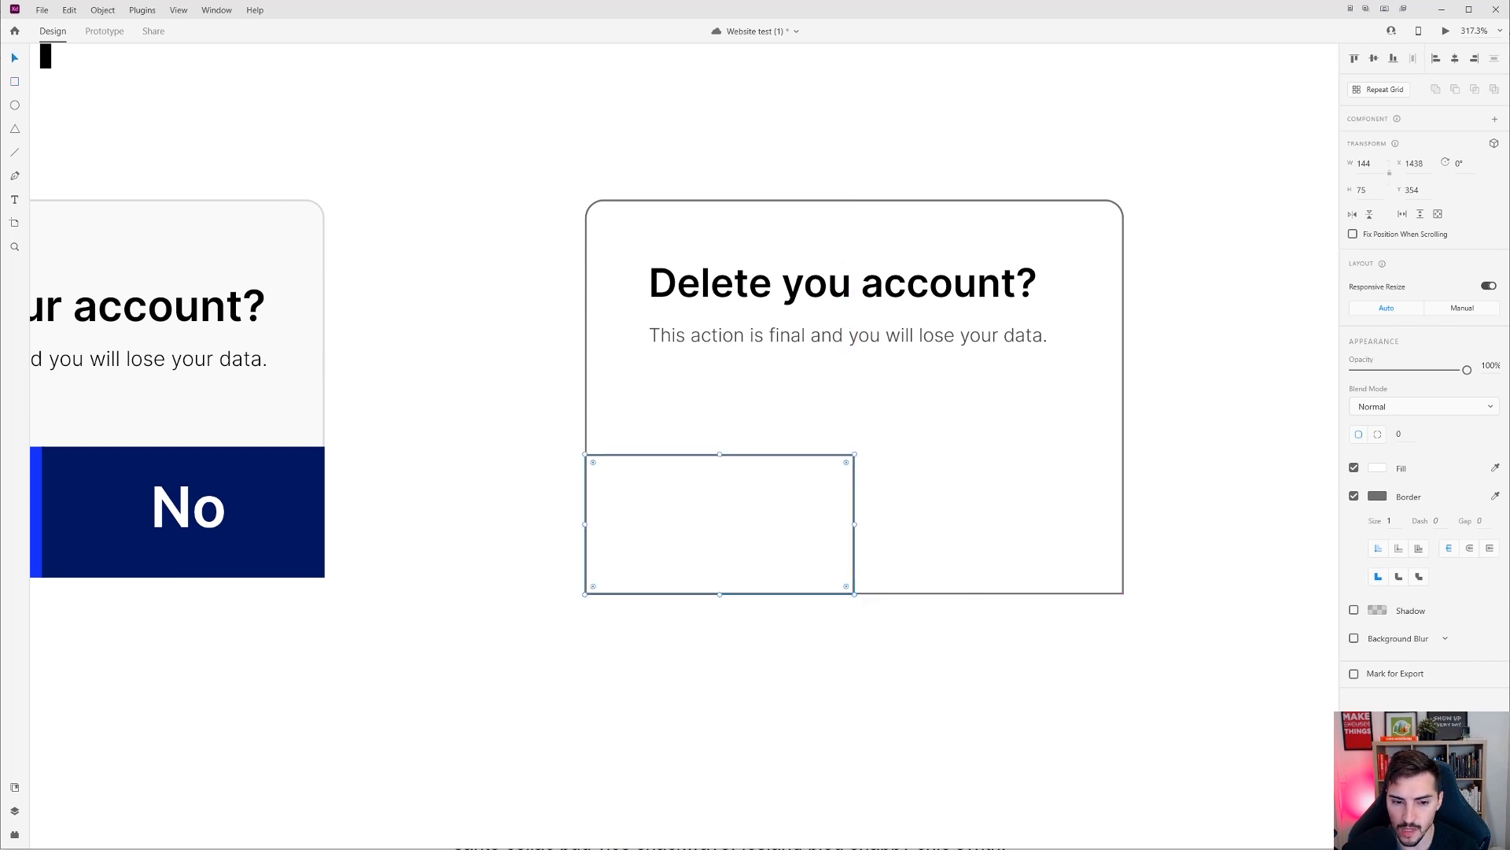
# Step: Fill the button rectangle with the bright blue sampled from the reference modal's Yes button and remove its border
pyautogui.click(526, 422)
pyautogui.click(620, 411)
pyautogui.click(689, 476)
pyautogui.moveTo(452, 464); pyautogui.dragTo(829, 489)
pyautogui.press('i')
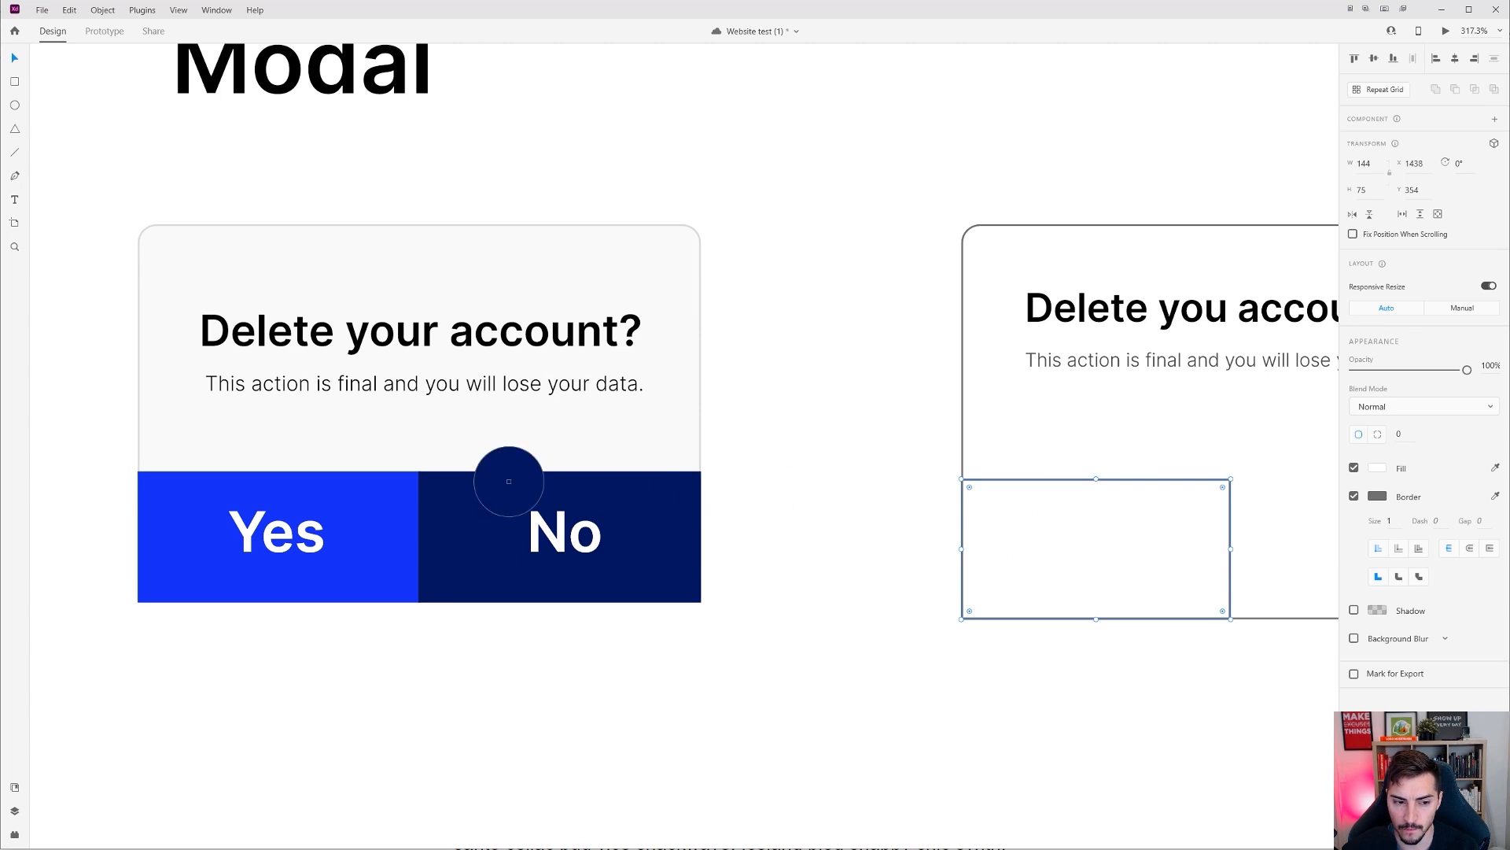
pyautogui.click(405, 497)
pyautogui.moveTo(838, 434); pyautogui.dragTo(623, 411)
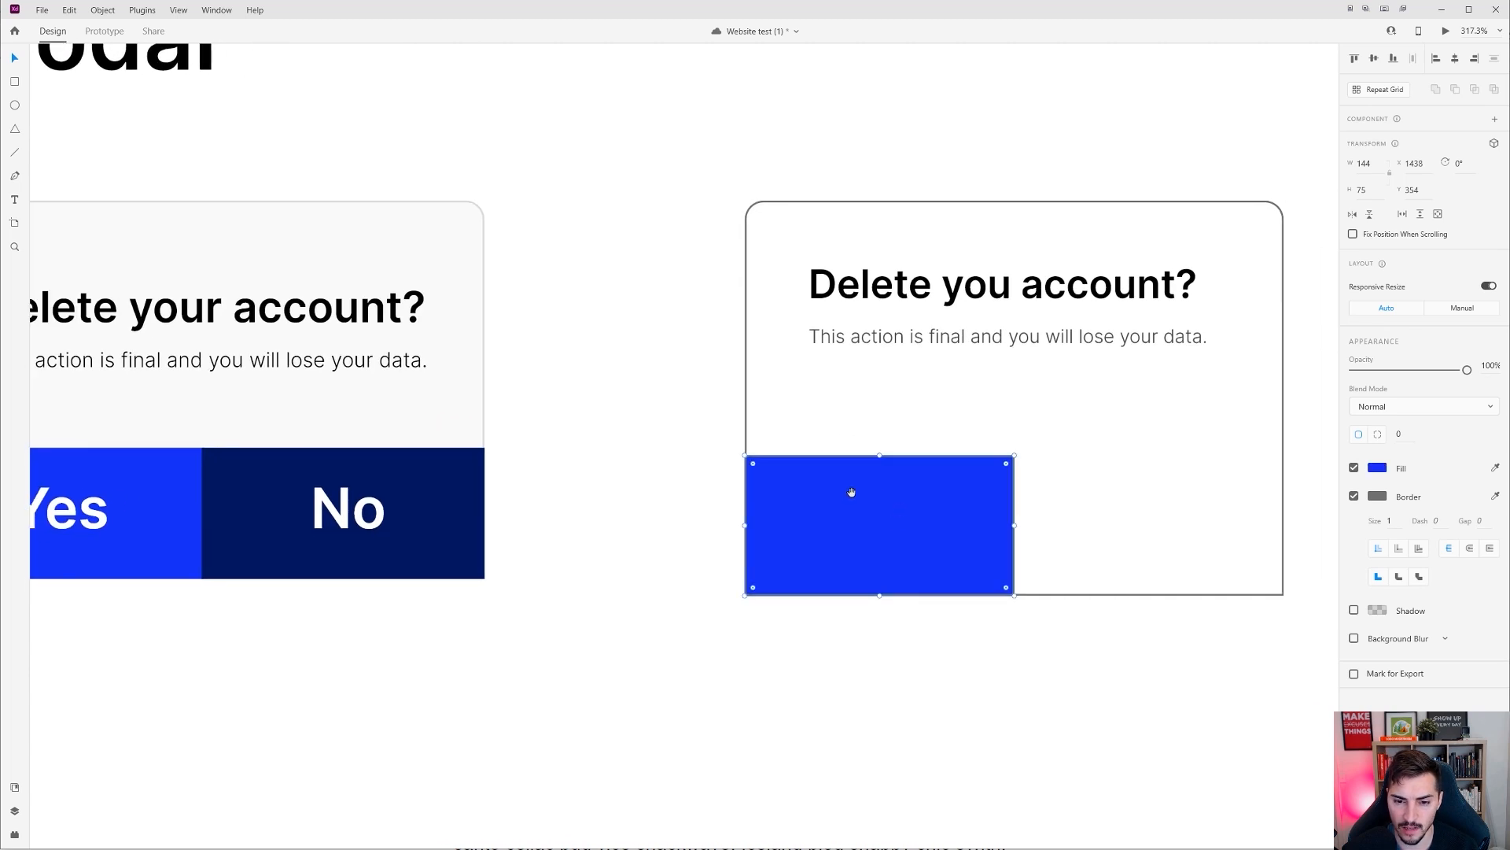
pyautogui.click(1354, 497)
# Step: Duplicate the blue rectangle into the modal's lower-right half and fill it with the reference No button's navy
pyautogui.moveTo(867, 500); pyautogui.dragTo(1128, 498)
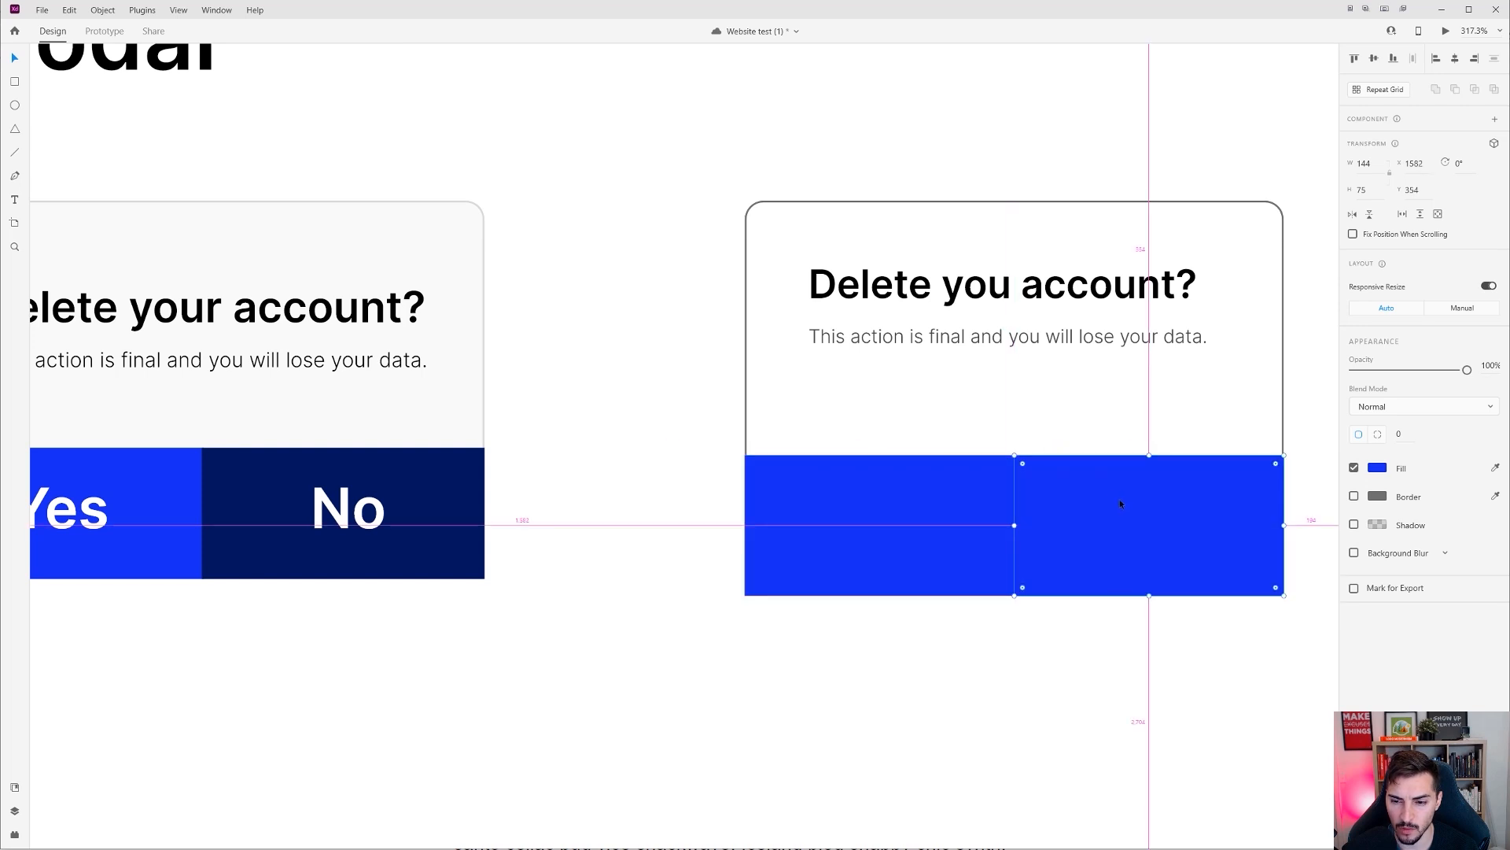
pyautogui.press('i')
pyautogui.click(452, 482)
pyautogui.moveTo(580, 472); pyautogui.dragTo(526, 475)
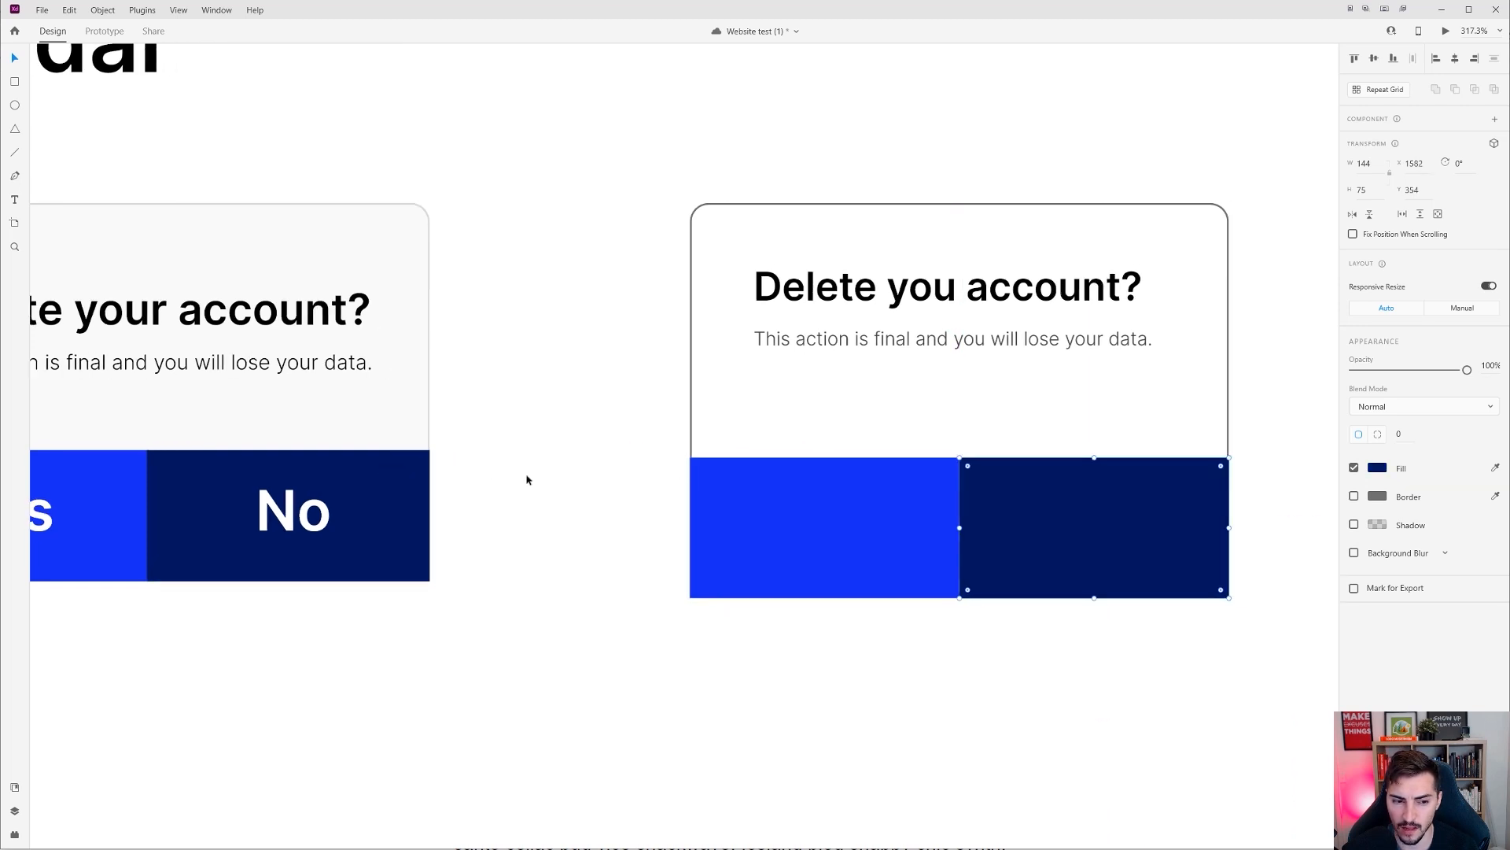
# Step: Copy the "No" label from the reference modal onto the new modal's navy button and adjust its position
pyautogui.click(304, 485)
pyautogui.moveTo(304, 486); pyautogui.dragTo(501, 473)
pyautogui.doubleClick(496, 487)
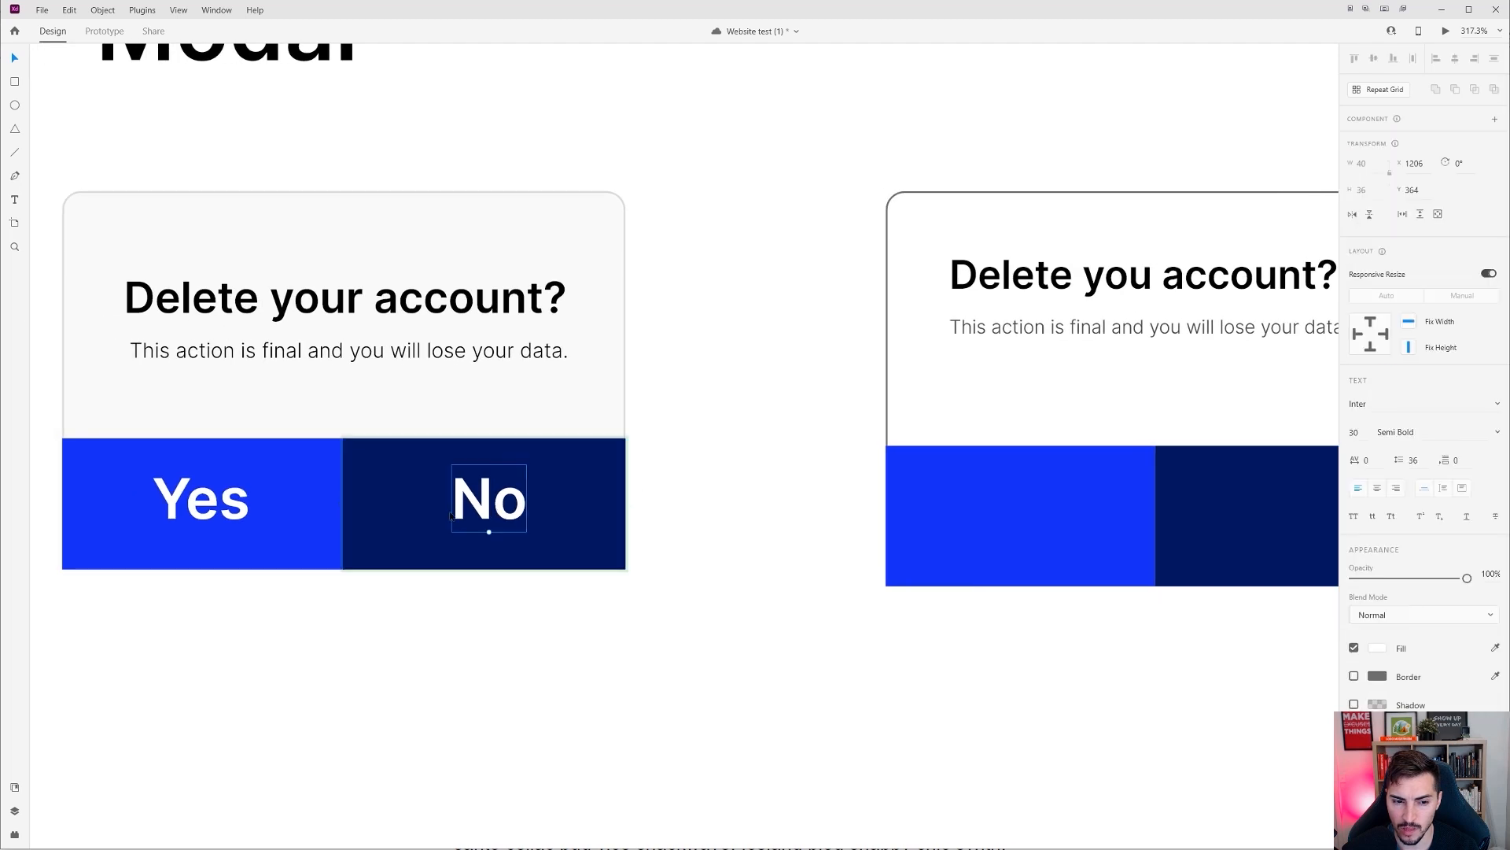
pyautogui.press('Escape')
pyautogui.doubleClick(492, 500)
pyautogui.moveTo(996, 630); pyautogui.dragTo(657, 616)
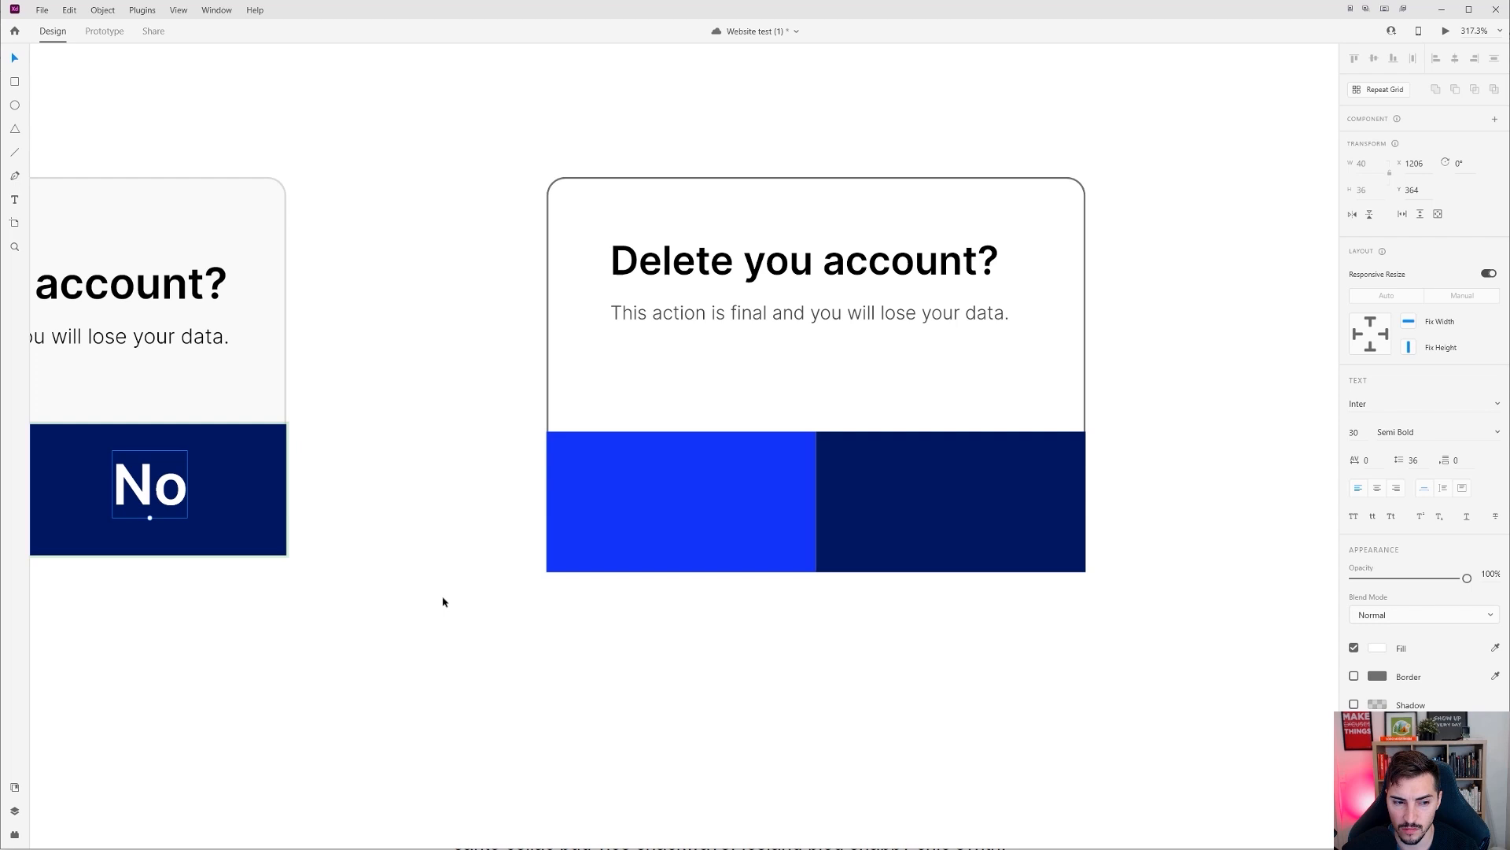
pyautogui.keyDown('alt'); pyautogui.moveTo(144, 492); pyautogui.dragTo(954, 490); pyautogui.keyUp('alt')
pyautogui.click(877, 607)
pyautogui.press('t')
pyautogui.click(929, 497)
pyautogui.press('Escape')
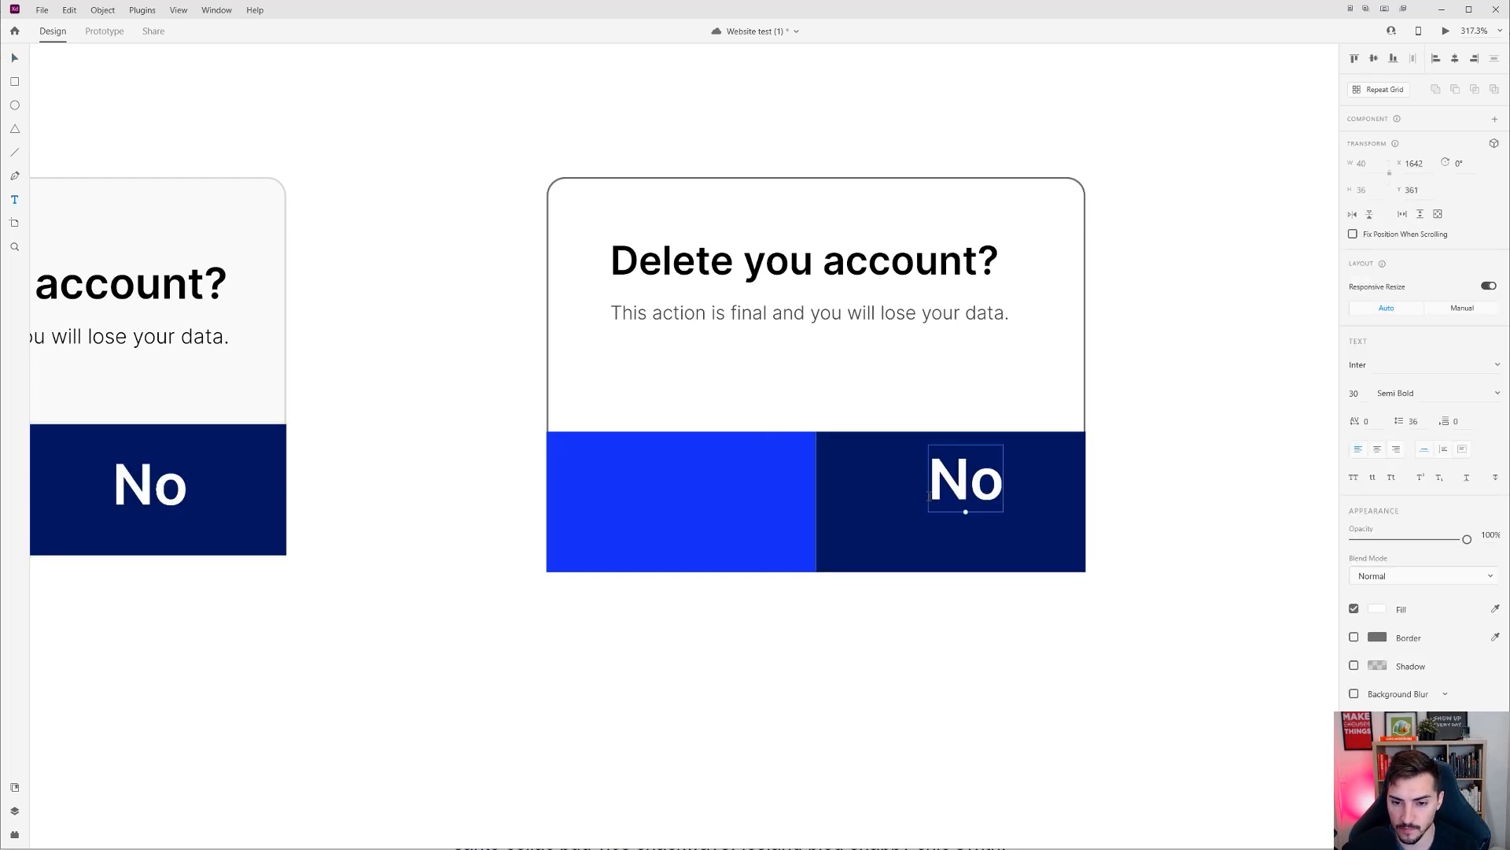
pyautogui.press('Escape')
# Step: Duplicate the "No" label onto the blue button and change the copy's text to "Yes"
pyautogui.moveTo(976, 493); pyautogui.dragTo(666, 492)
pyautogui.doubleClick(679, 495)
pyautogui.click(673, 488)
pyautogui.hotkey('ctrl', 'a')
pyautogui.write('Yes')
pyautogui.click(889, 699)
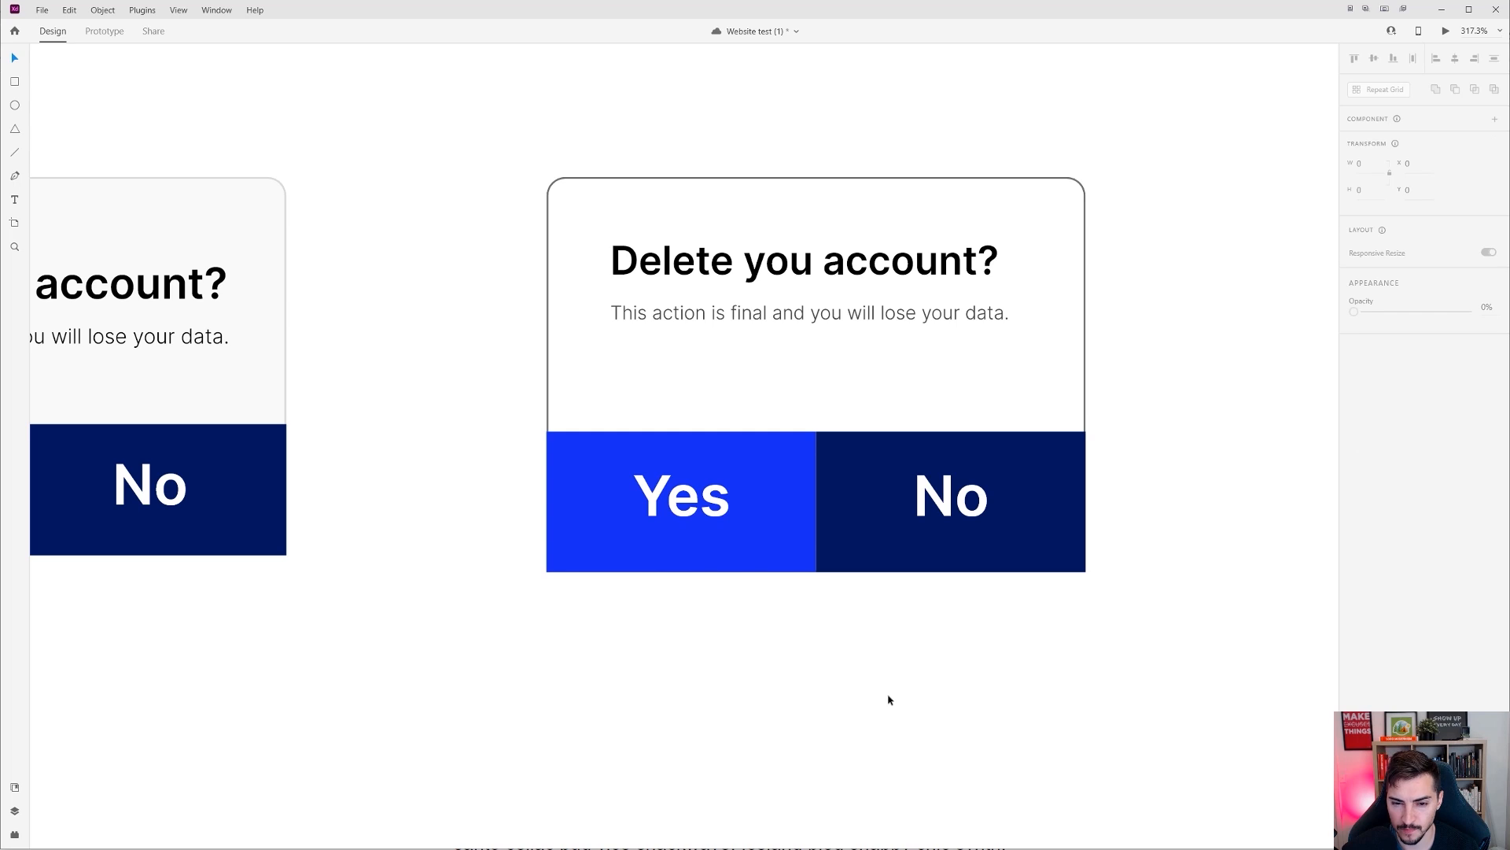
# Step: Preview the page to compare the new modal with the reference modal, and close the preview
pyautogui.hscroll(1, 889, 699)
pyautogui.click(787, 444)
pyautogui.moveTo(1041, 355); pyautogui.dragTo(1109, 364)
pyautogui.moveTo(522, 337); pyautogui.dragTo(1149, 270)
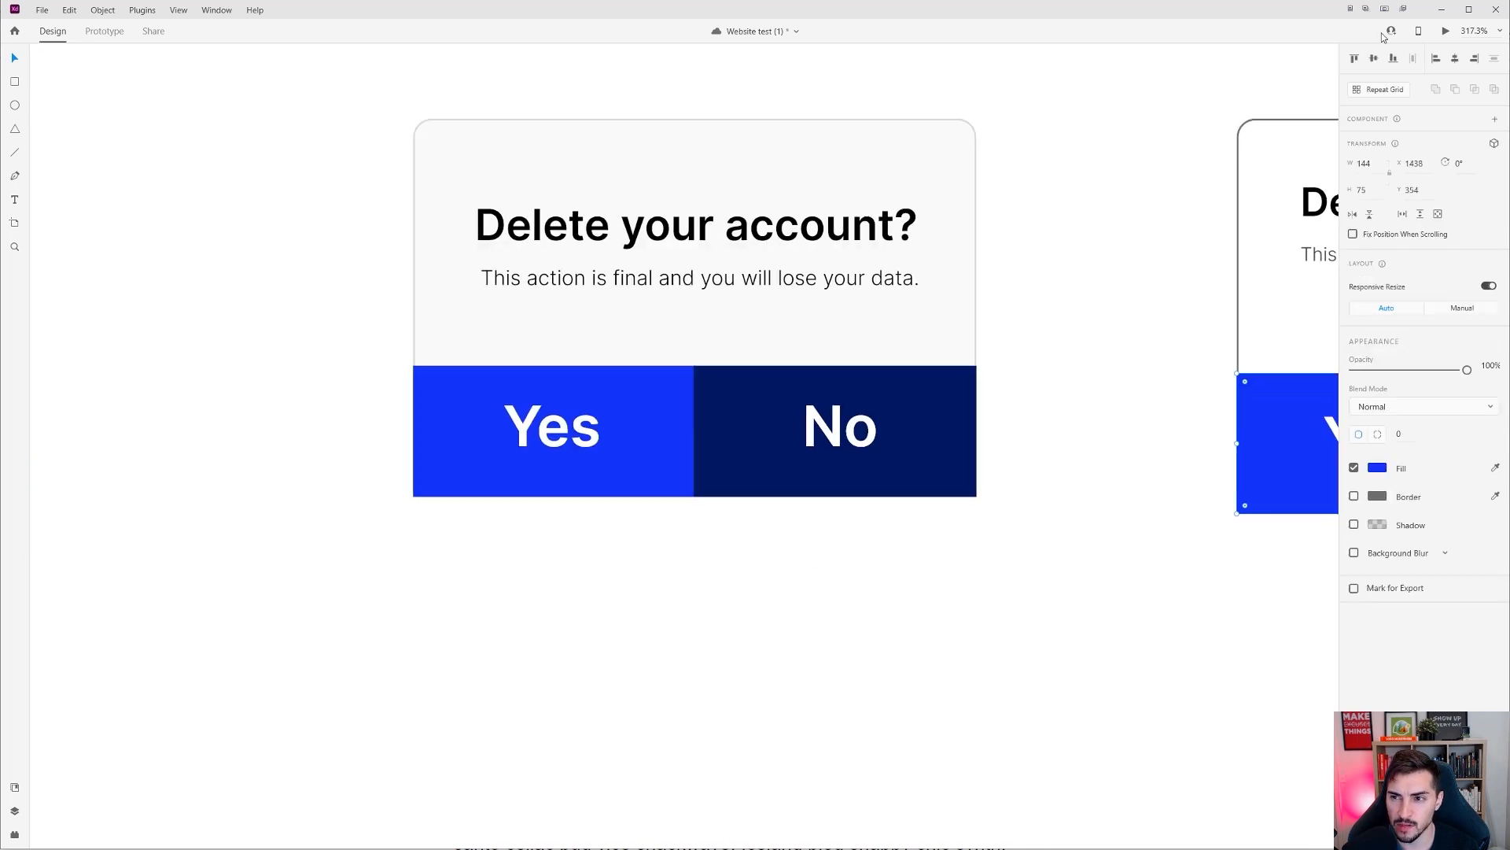
pyautogui.click(1445, 30)
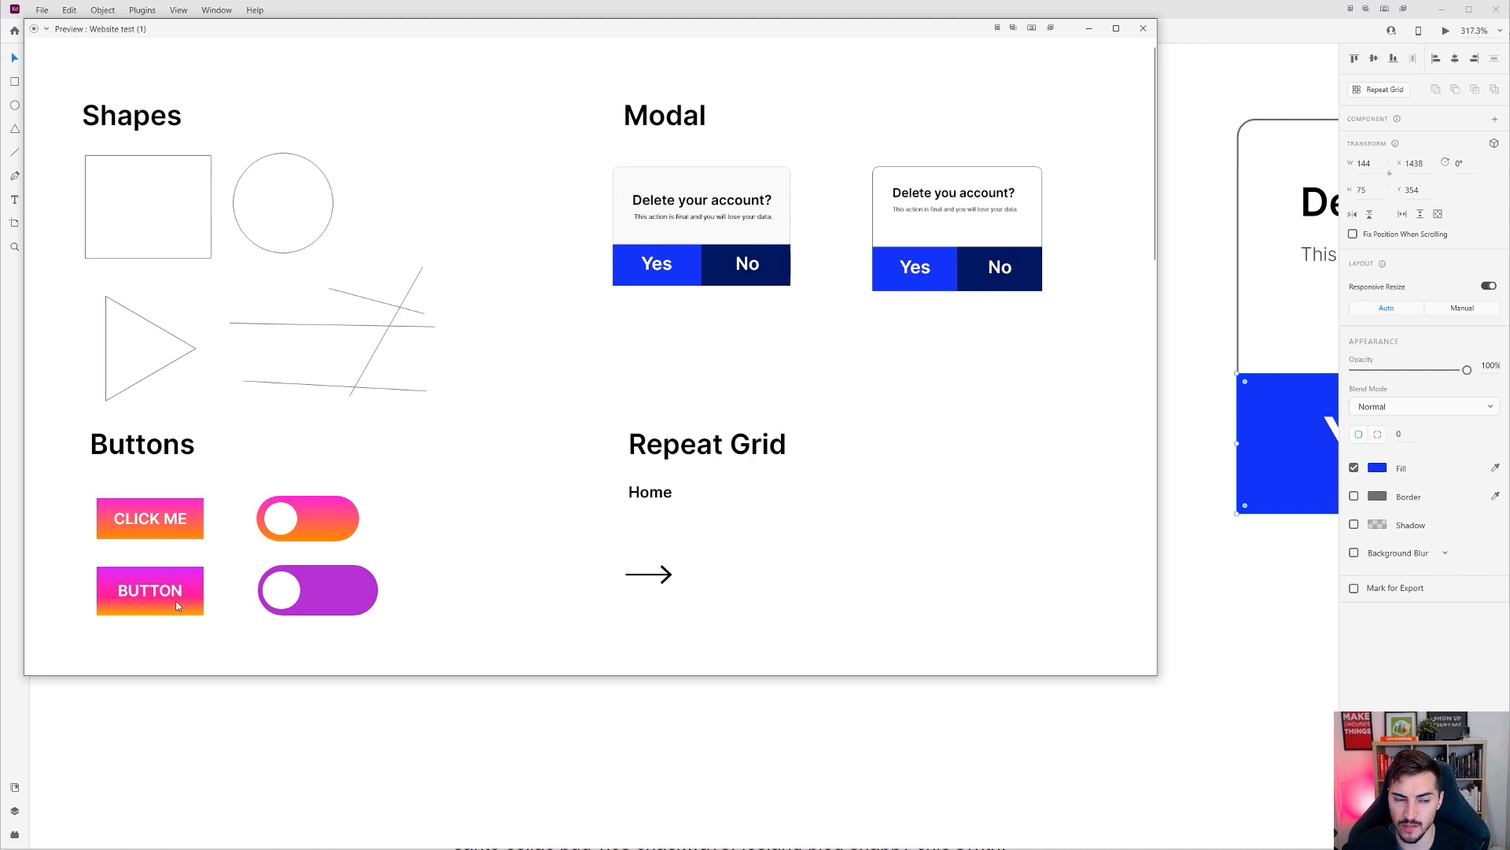
pyautogui.click(1143, 28)
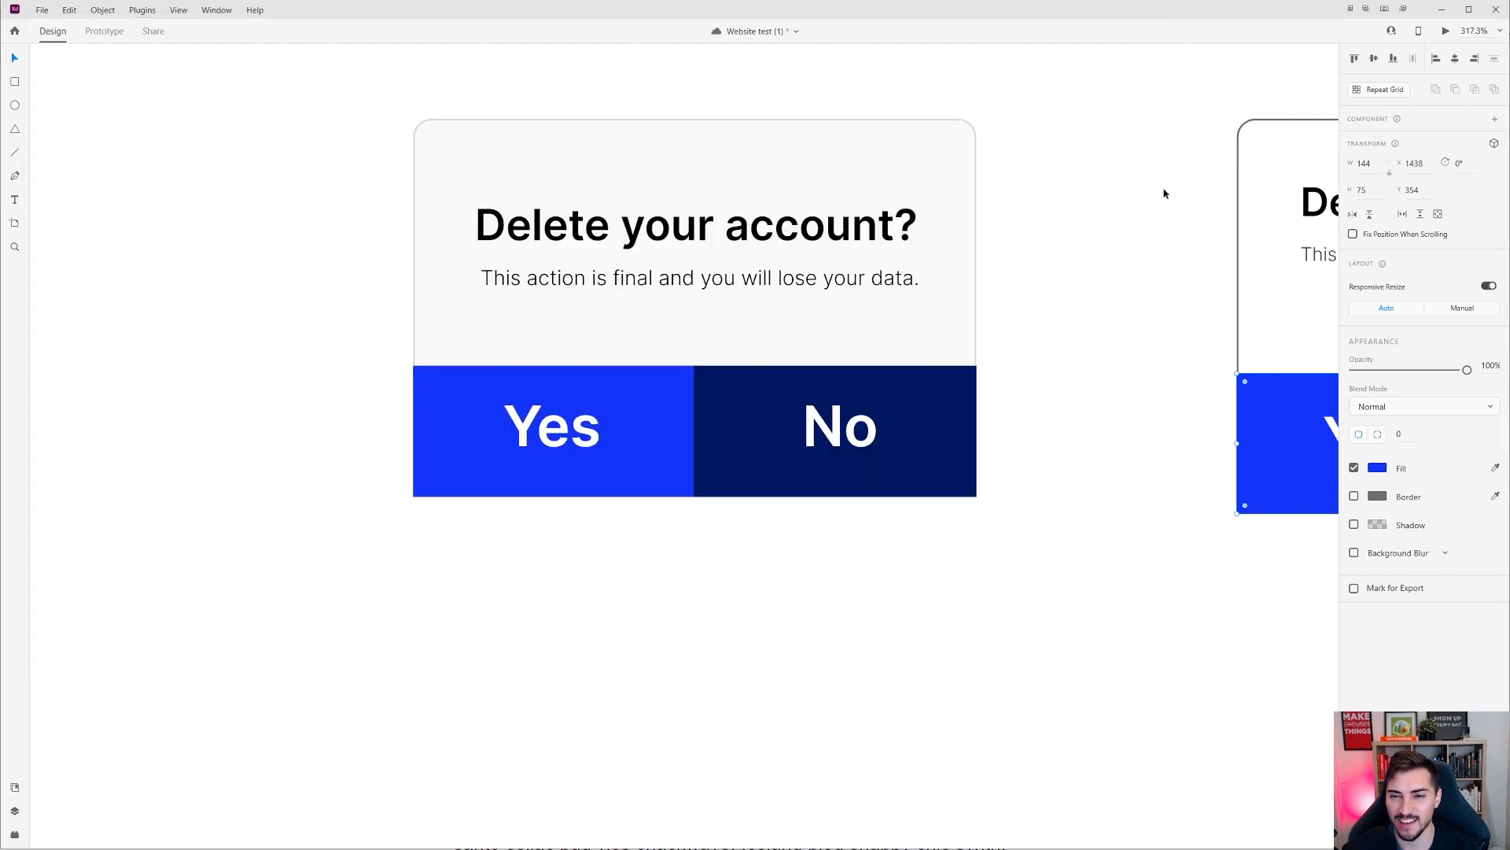
# Step: Select the new modal's heading and warning sentence together and nudge them right and slightly down to centre them
pyautogui.hscroll(10, 857, 249)
pyautogui.moveTo(812, 367); pyautogui.dragTo(720, 475)
pyautogui.hotkey('ctrl', 'z')
pyautogui.click(825, 348)
pyautogui.keyDown('shift'); pyautogui.click(803, 392); pyautogui.keyUp('shift')
pyautogui.press('Right')
pyautogui.press('Right')
pyautogui.press('Right')
pyautogui.press('Right')
pyautogui.press('Right')
pyautogui.press('Right')
pyautogui.press('Down')
pyautogui.press('Down')
# Step: Lighten the border colour of the new modal's rounded background rectangle to a softer grey
pyautogui.scroll(1, 579, 273)
pyautogui.moveTo(538, 283); pyautogui.dragTo(1303, 262)
pyautogui.scroll(1, 672, 303)
pyautogui.scroll(-1, 668, 307)
pyautogui.moveTo(652, 252); pyautogui.dragTo(16, 275)
pyautogui.moveTo(927, 206); pyautogui.dragTo(833, 270)
pyautogui.moveTo(1229, 366); pyautogui.dragTo(1140, 365)
pyautogui.click(1379, 497)
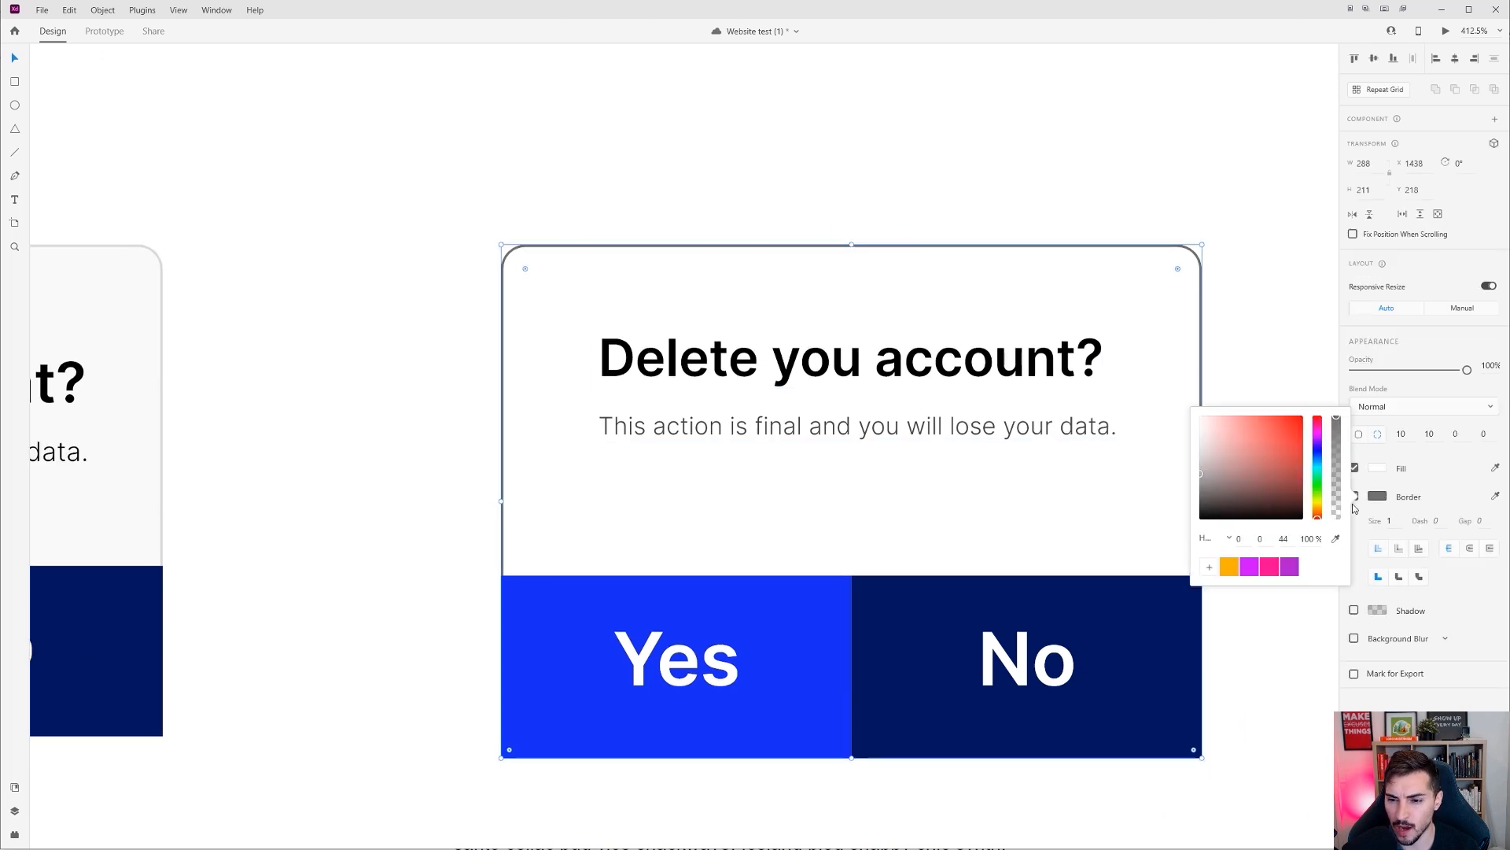
pyautogui.moveTo(1200, 466); pyautogui.dragTo(1199, 445)
pyautogui.click(1224, 358)
pyautogui.click(1198, 289)
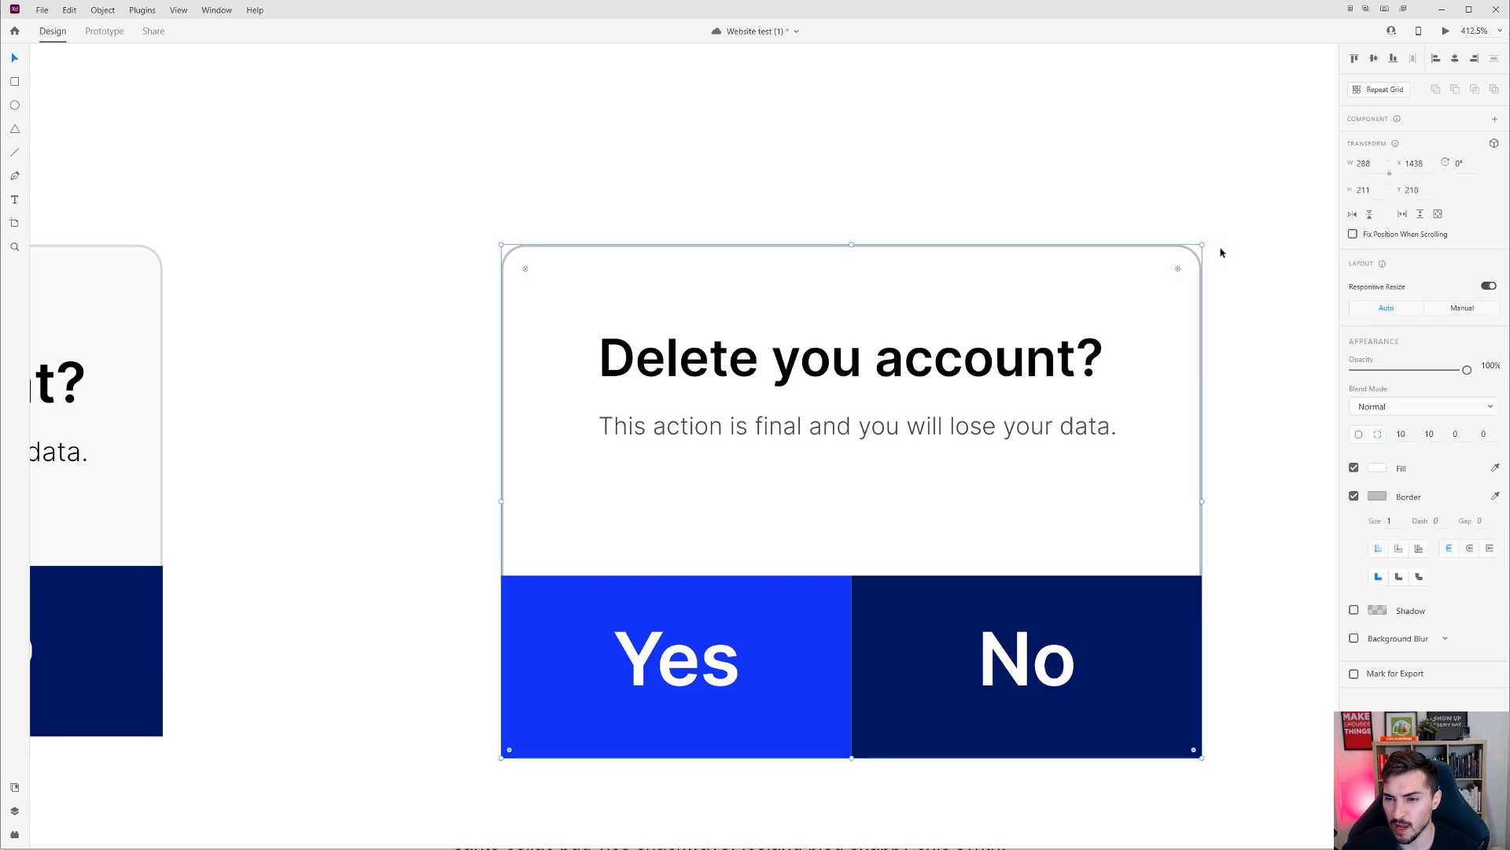
# Step: Set the modal background's fill to an off-white with 0 hue, 0 saturation and 98 brightness
pyautogui.click(1378, 470)
pyautogui.moveTo(1209, 406); pyautogui.dragTo(1199, 402)
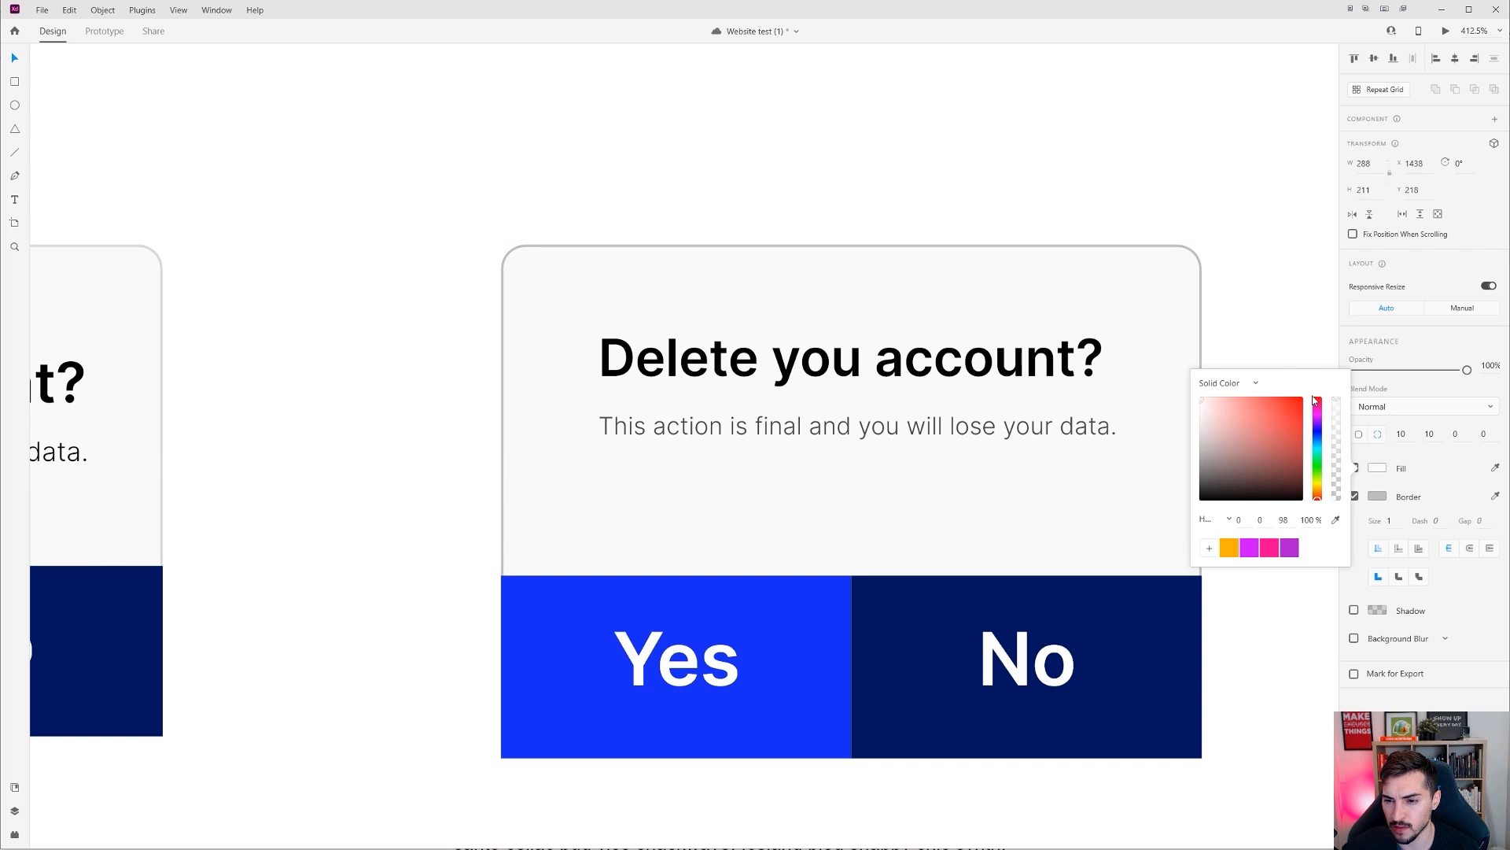
pyautogui.click(1224, 356)
pyautogui.scroll(4, 1188, 271)
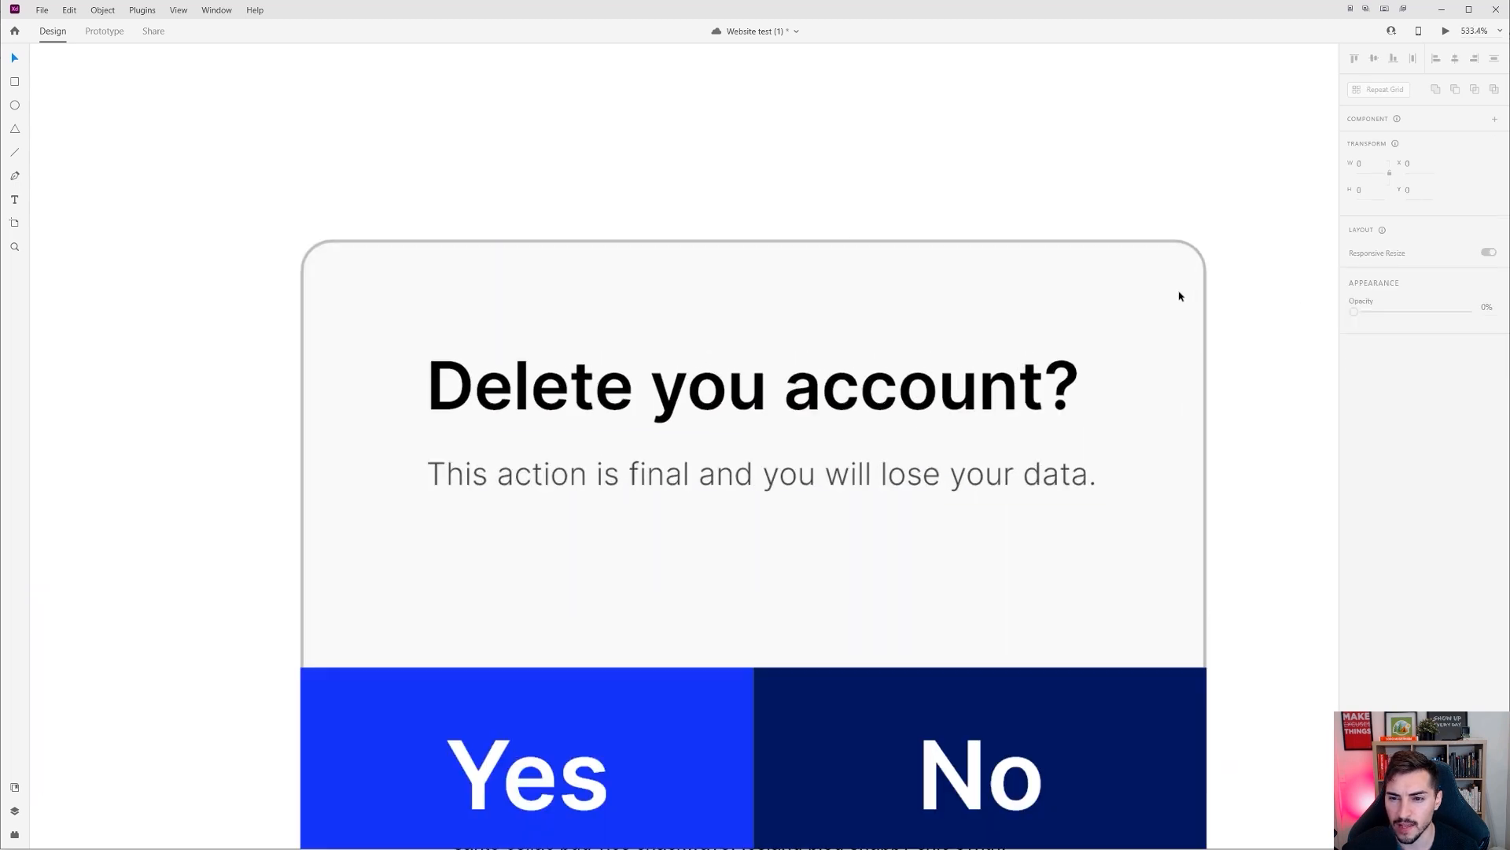
pyautogui.scroll(-5, 1163, 307)
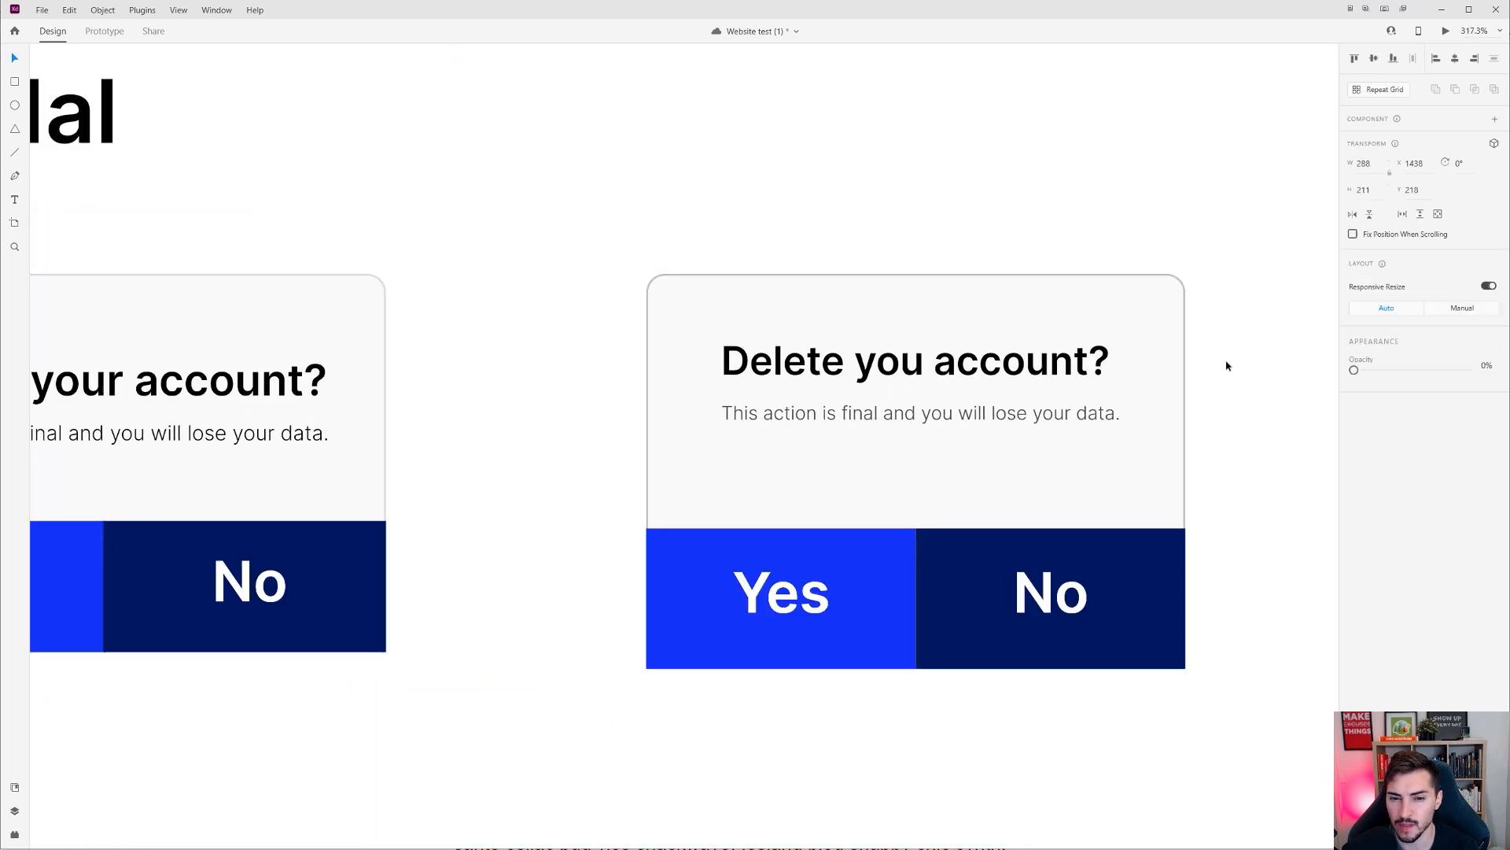
pyautogui.moveTo(1224, 364); pyautogui.dragTo(1176, 333)
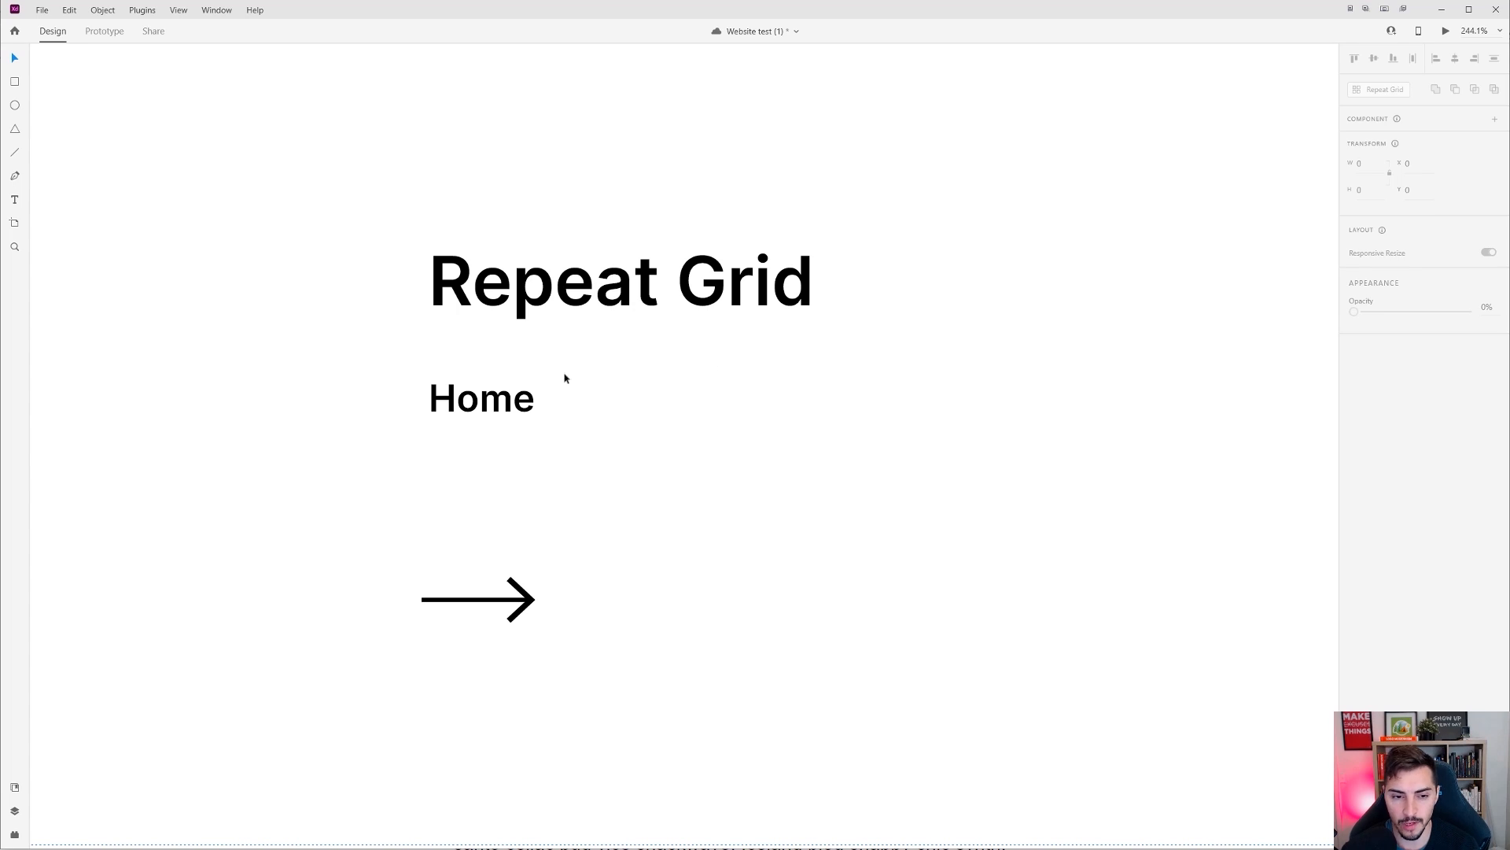
# Step: Turn the "Home" text below the Repeat Grid heading into a repeat grid
pyautogui.scroll(1, 465, 464)
pyautogui.click(445, 418)
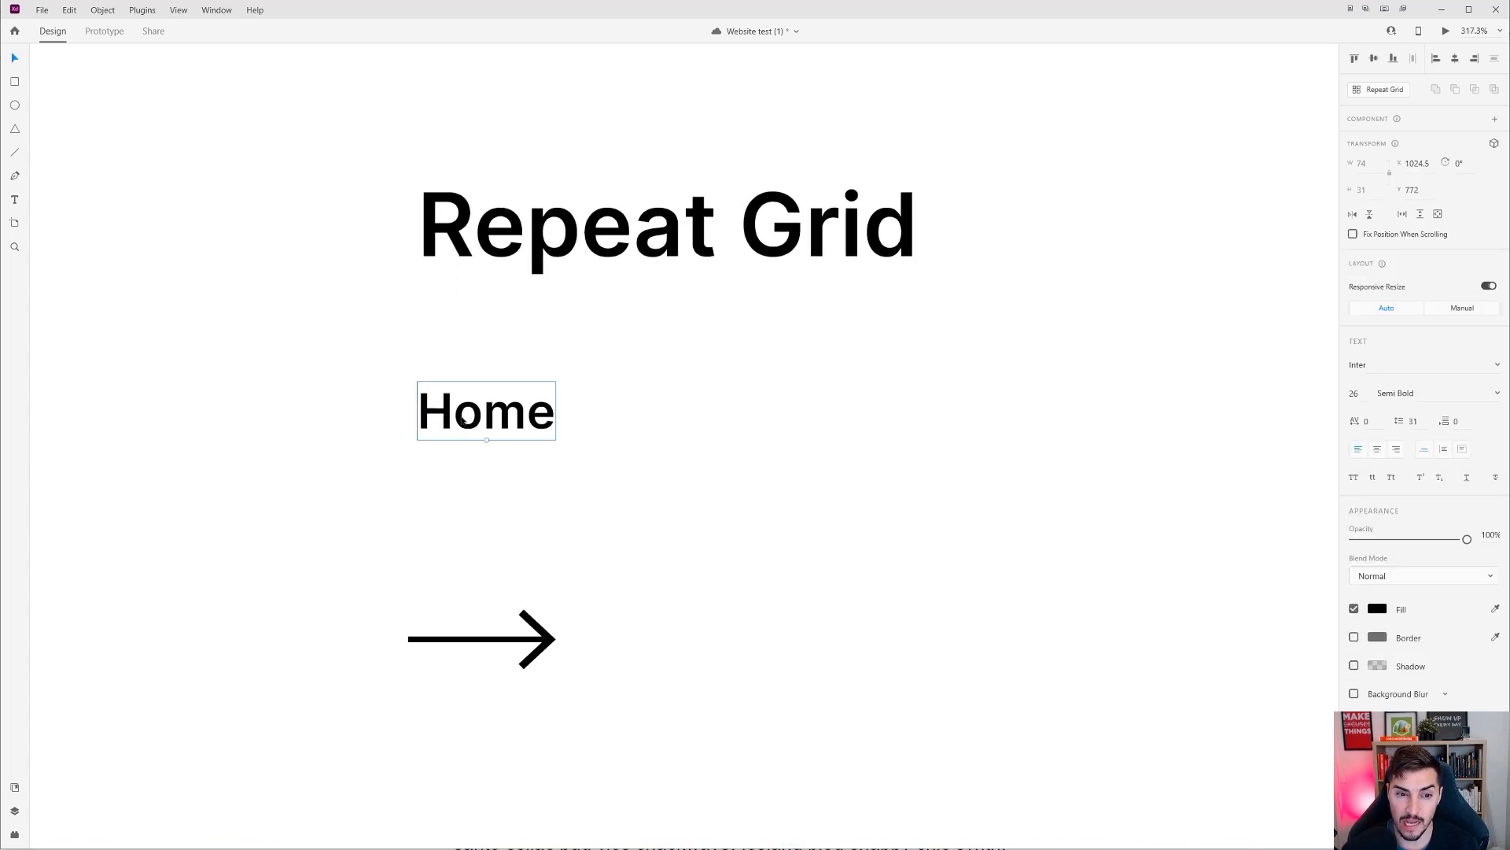
pyautogui.moveTo(550, 409); pyautogui.dragTo(483, 380)
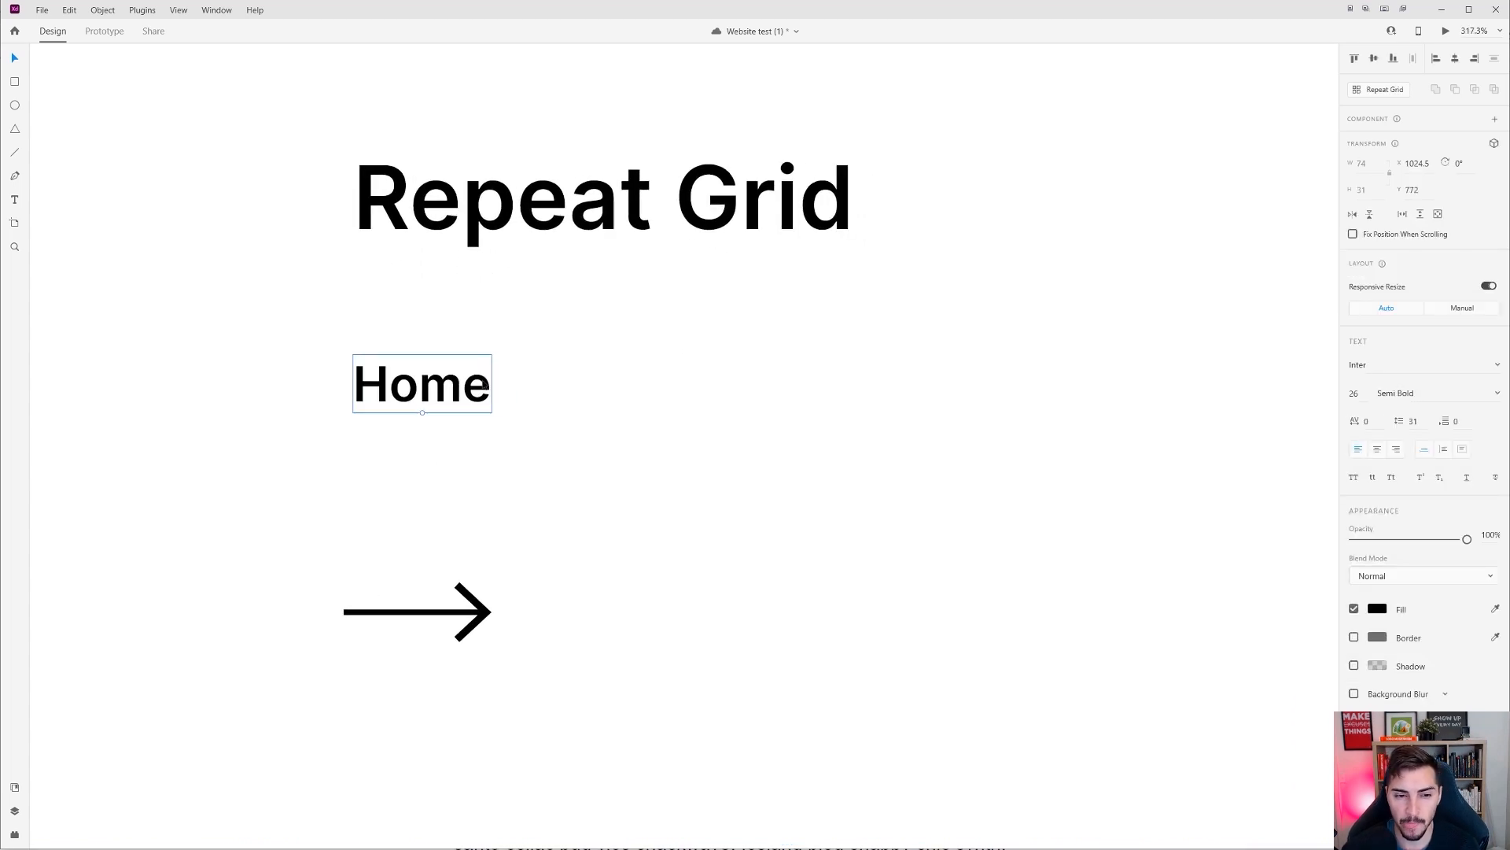
pyautogui.hotkey('ctrl', 'r')
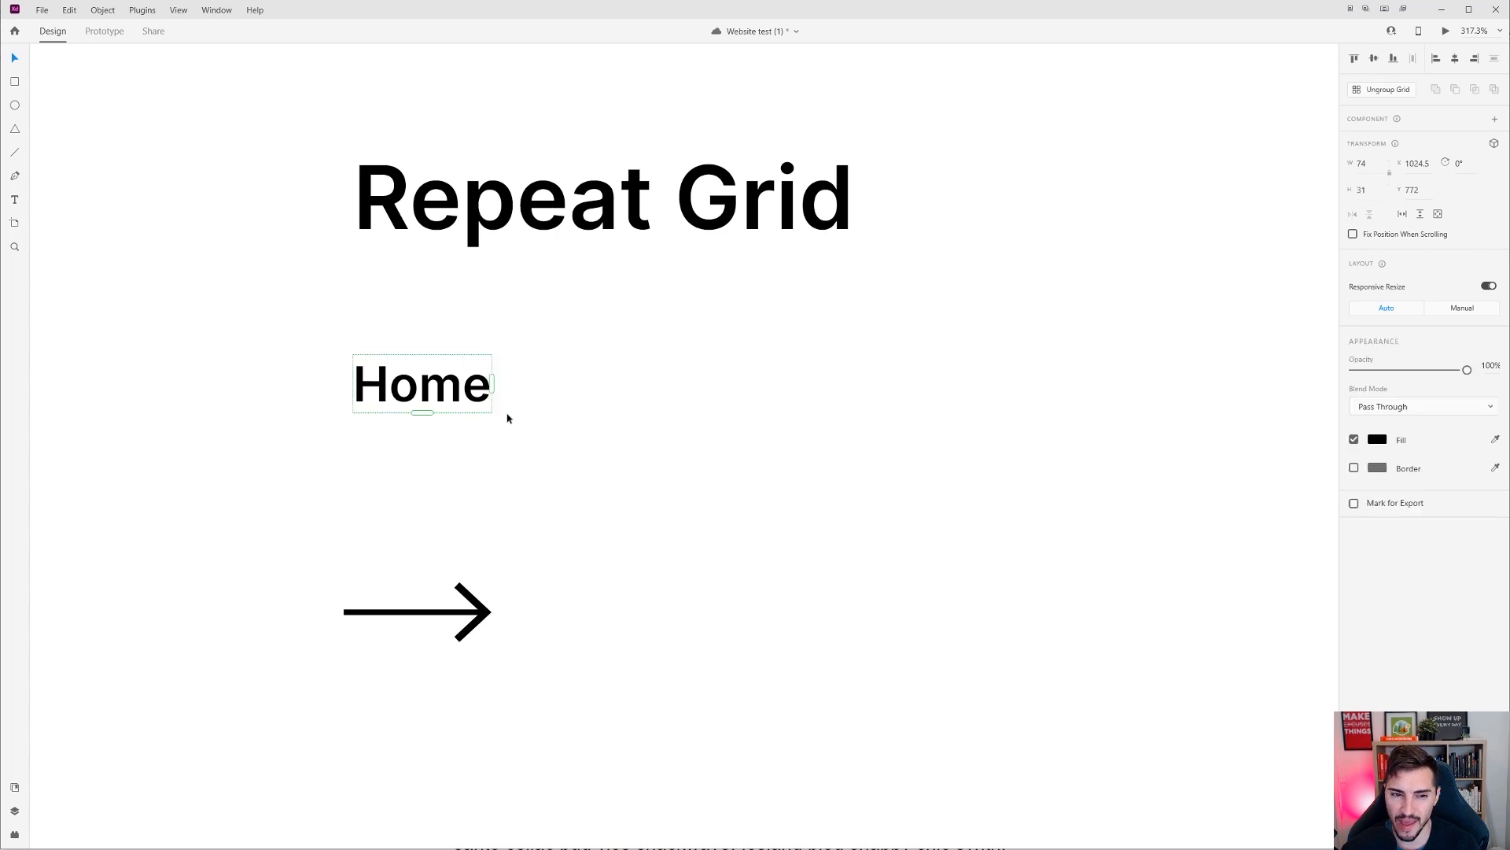
pyautogui.click(310, 377)
pyautogui.scroll(1, 310, 378)
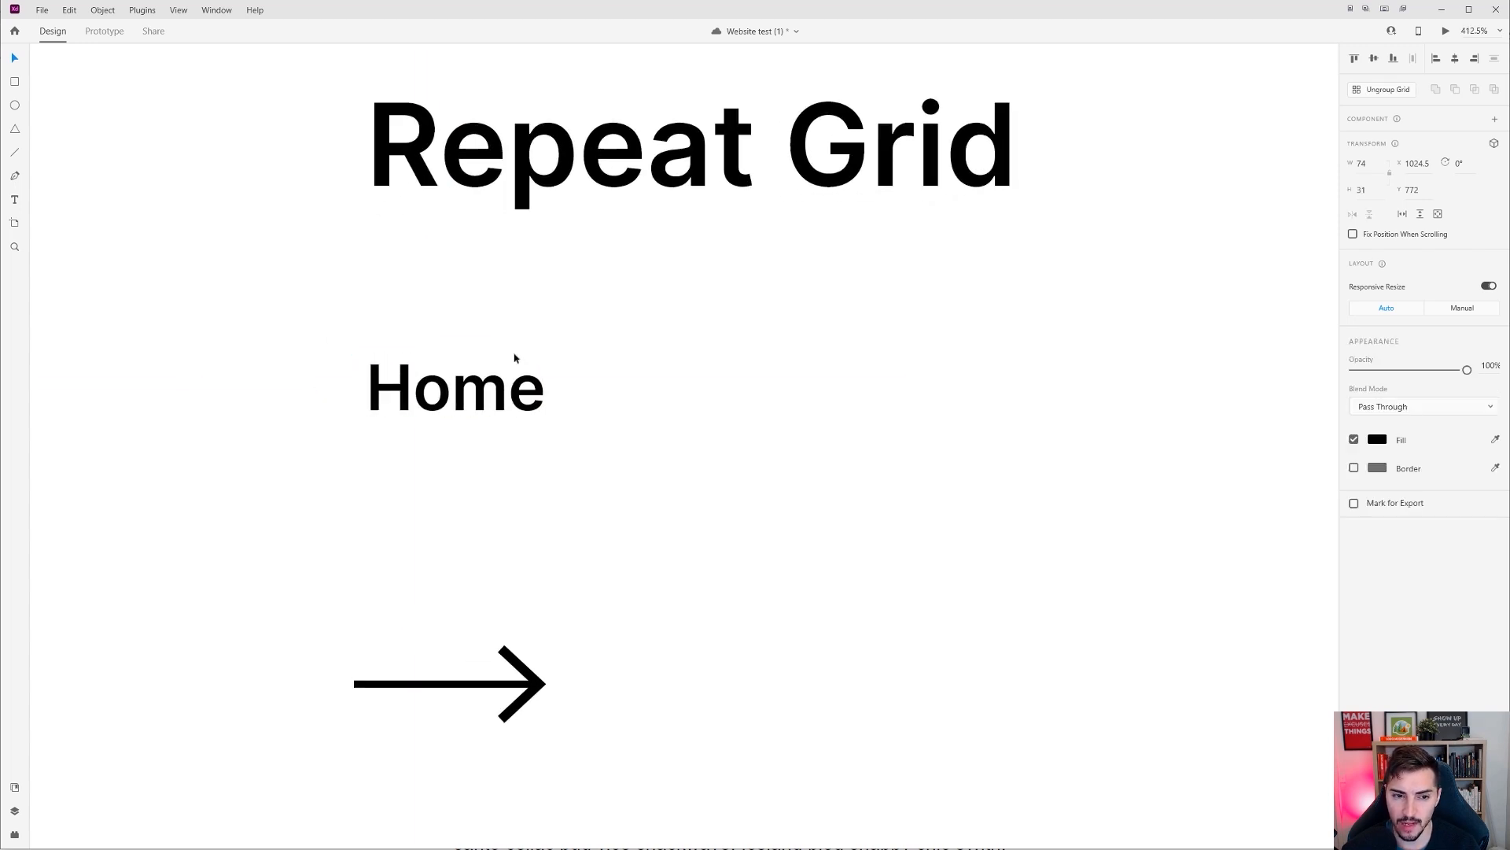
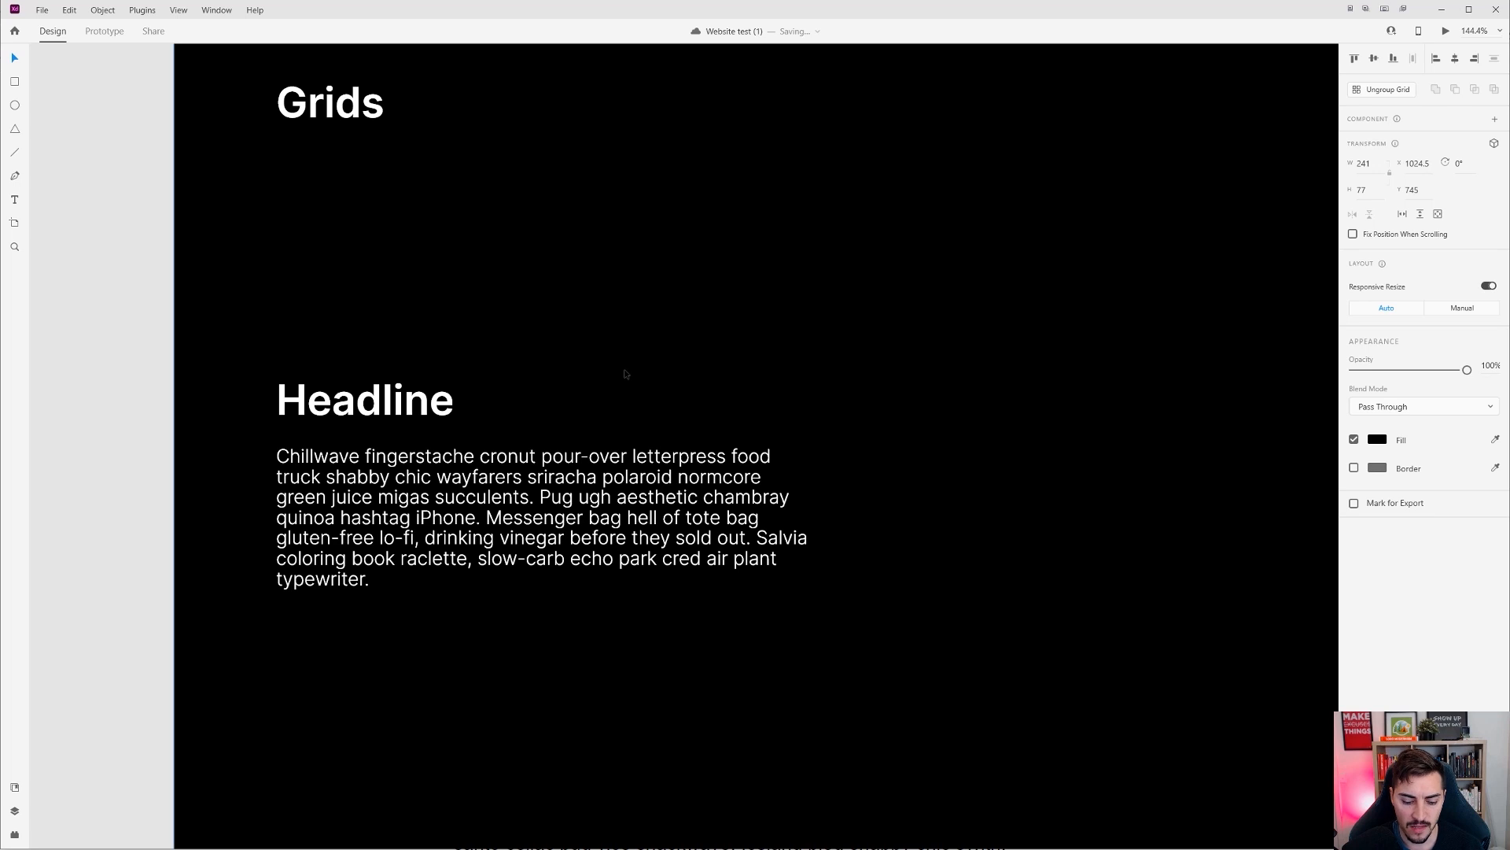
# Step: Show the square grid on the artboard and check it over the Grids section
pyautogui.hotkey('ctrl', "'")
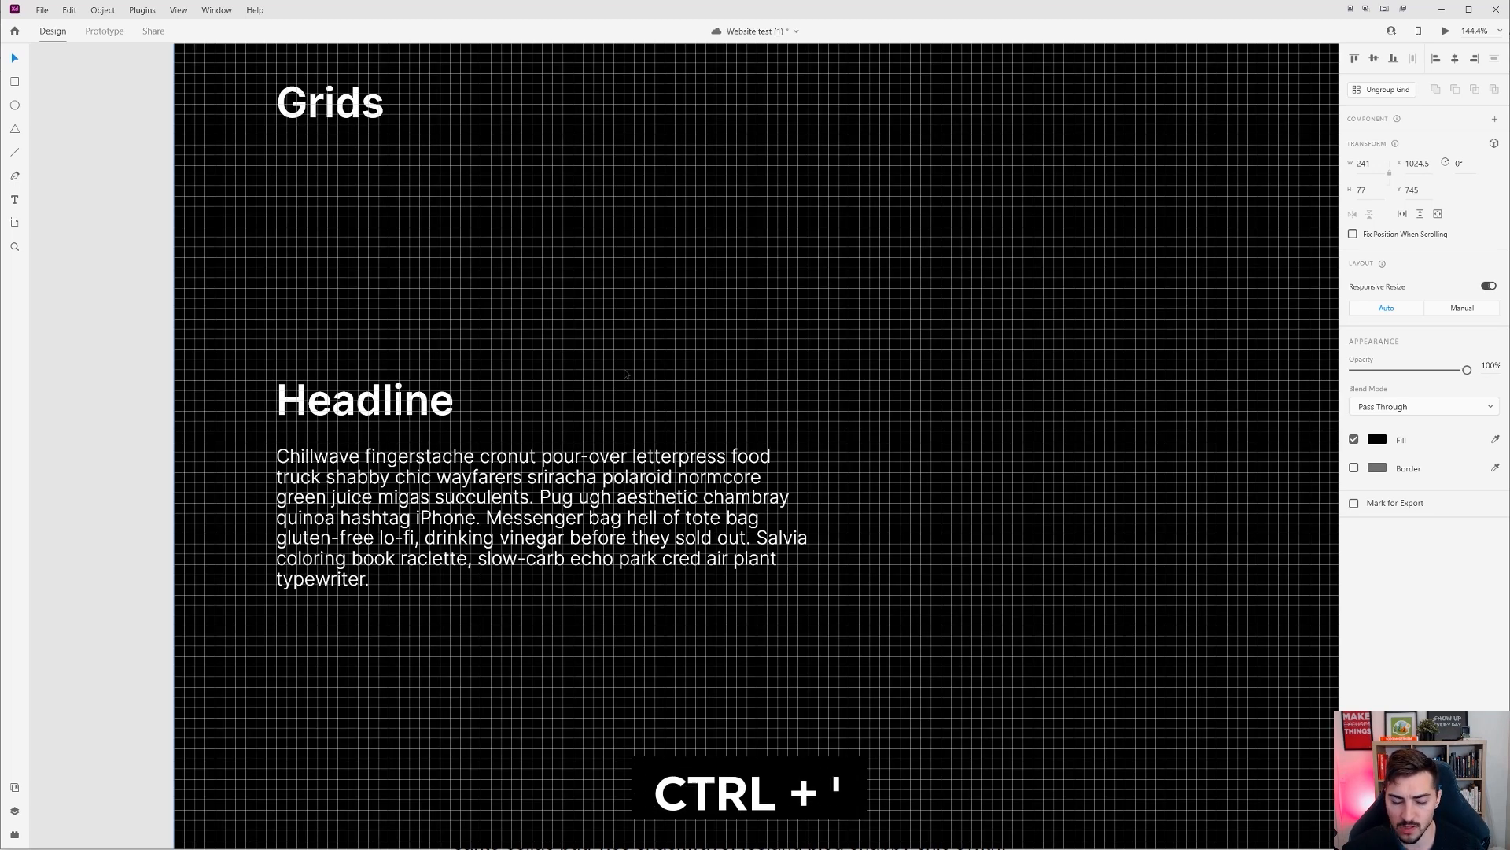
pyautogui.scroll(5, 566, 321)
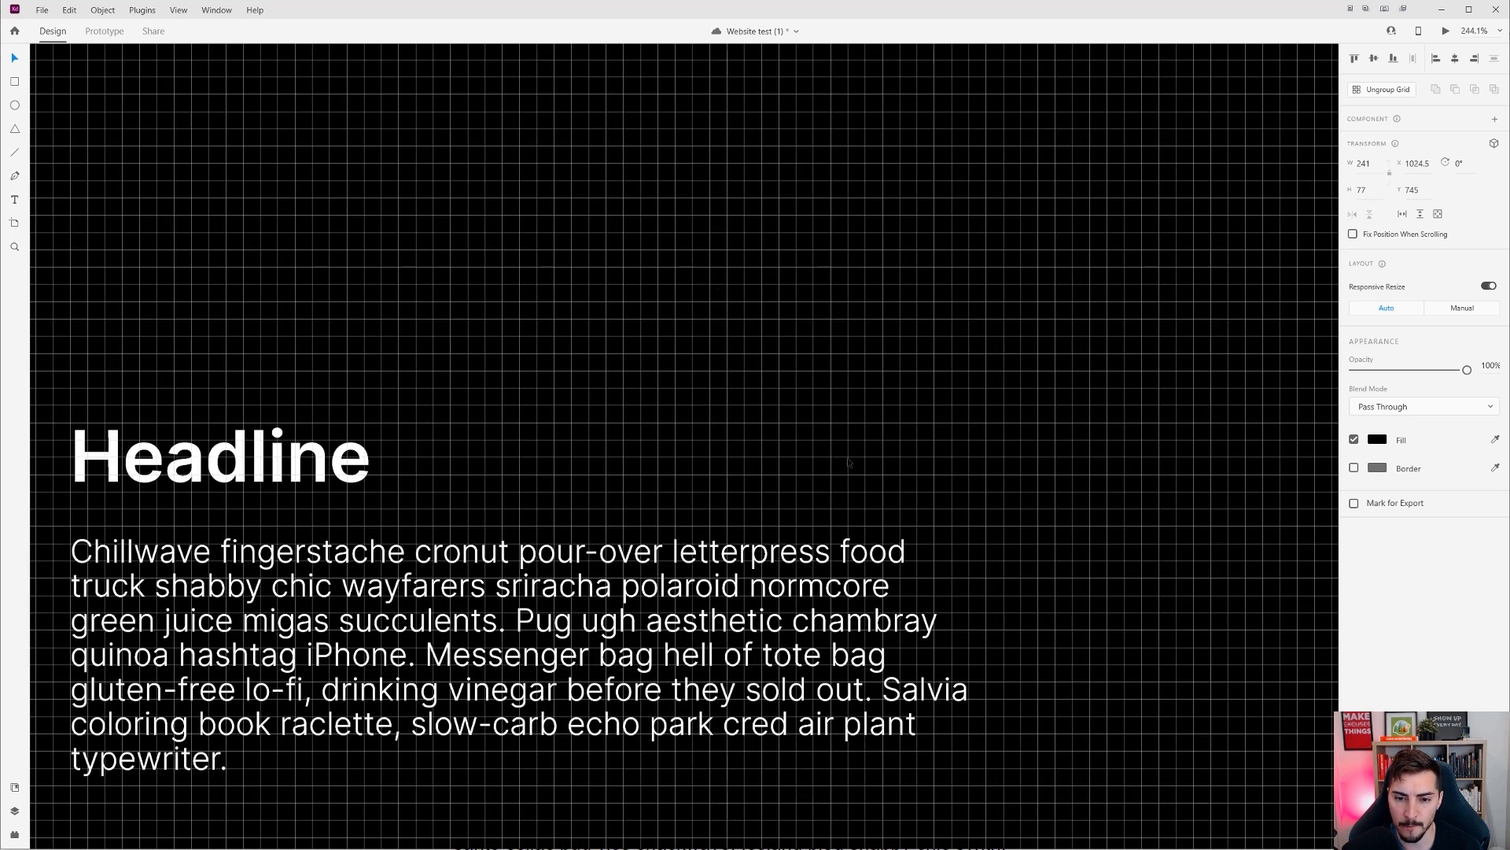
pyautogui.scroll(-3, 814, 464)
pyautogui.scroll(-5, 814, 464)
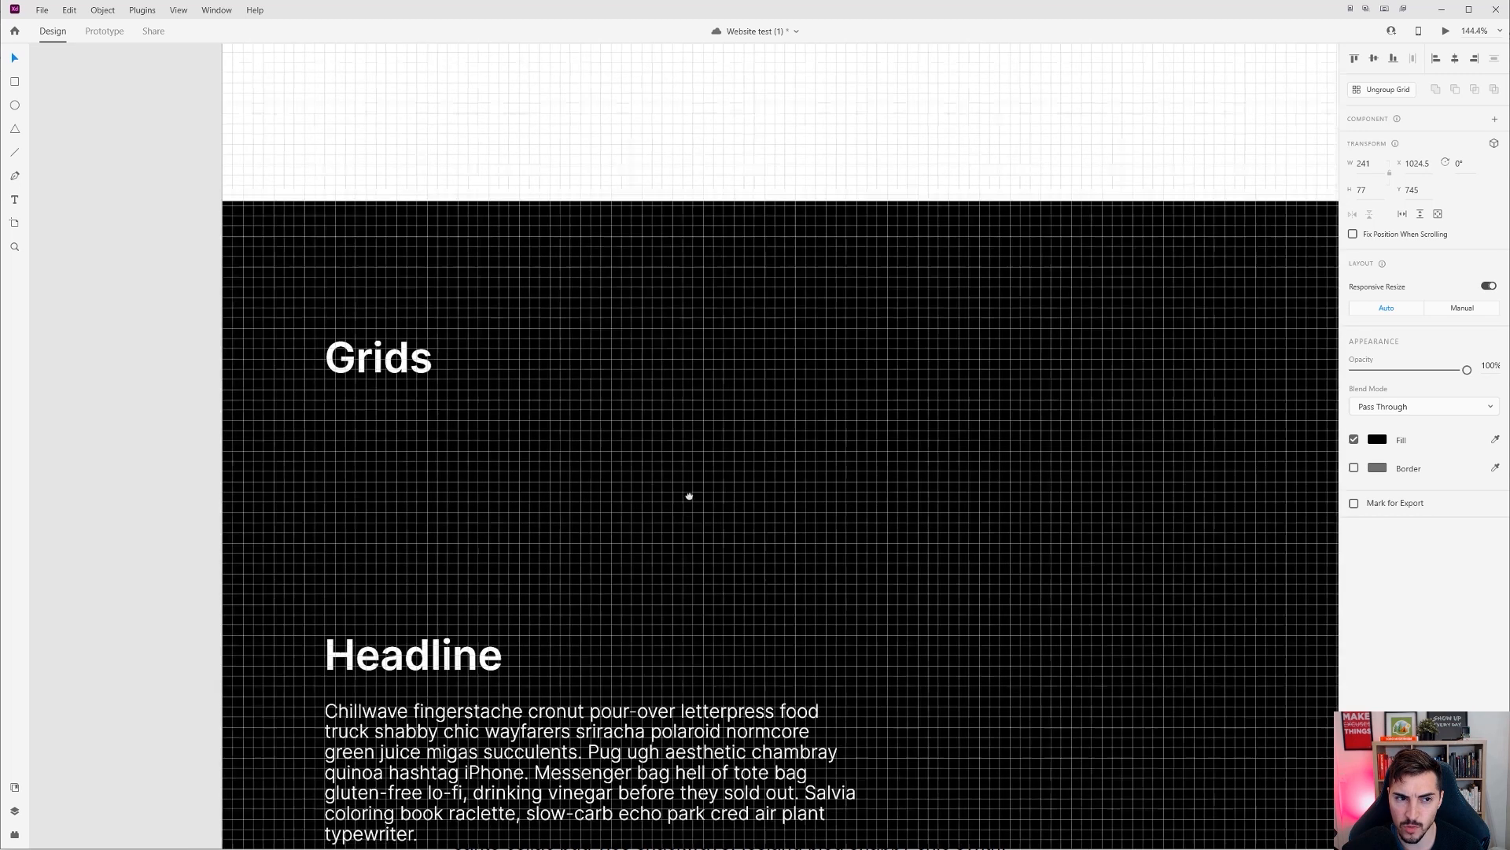
# Step: Select the Home page 1920 – 2 artboard to bring up its grid settings, keeping the Grids section in view
pyautogui.moveTo(513, 386); pyautogui.dragTo(446, 828)
pyautogui.moveTo(518, 224); pyautogui.dragTo(494, 531)
pyautogui.press('a')
pyautogui.click(291, 219)
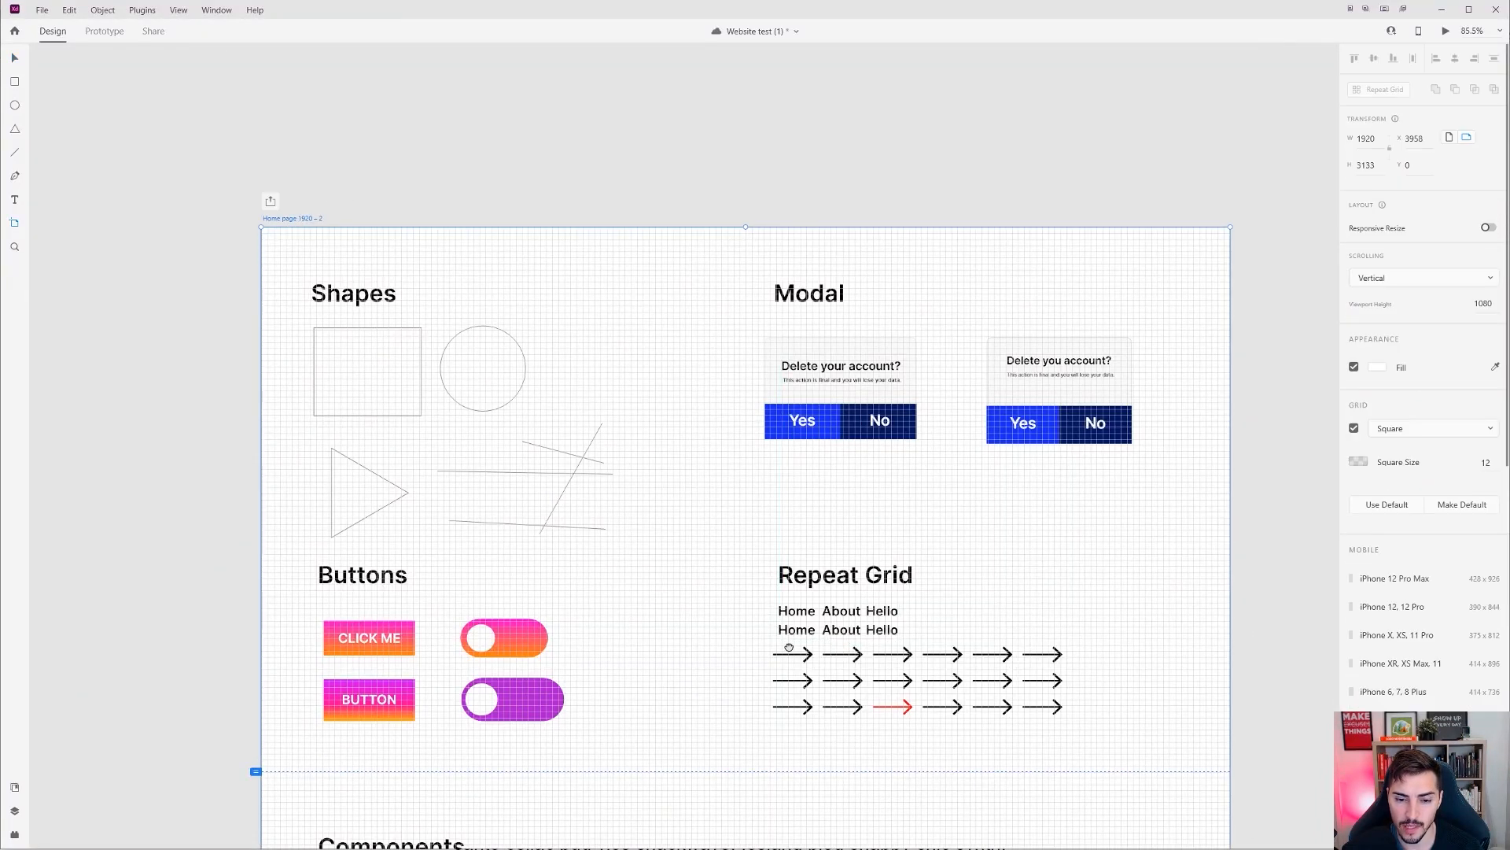
pyautogui.scroll(-10, 789, 648)
pyautogui.scroll(3, 378, 284)
pyautogui.moveTo(516, 255); pyautogui.dragTo(504, 384)
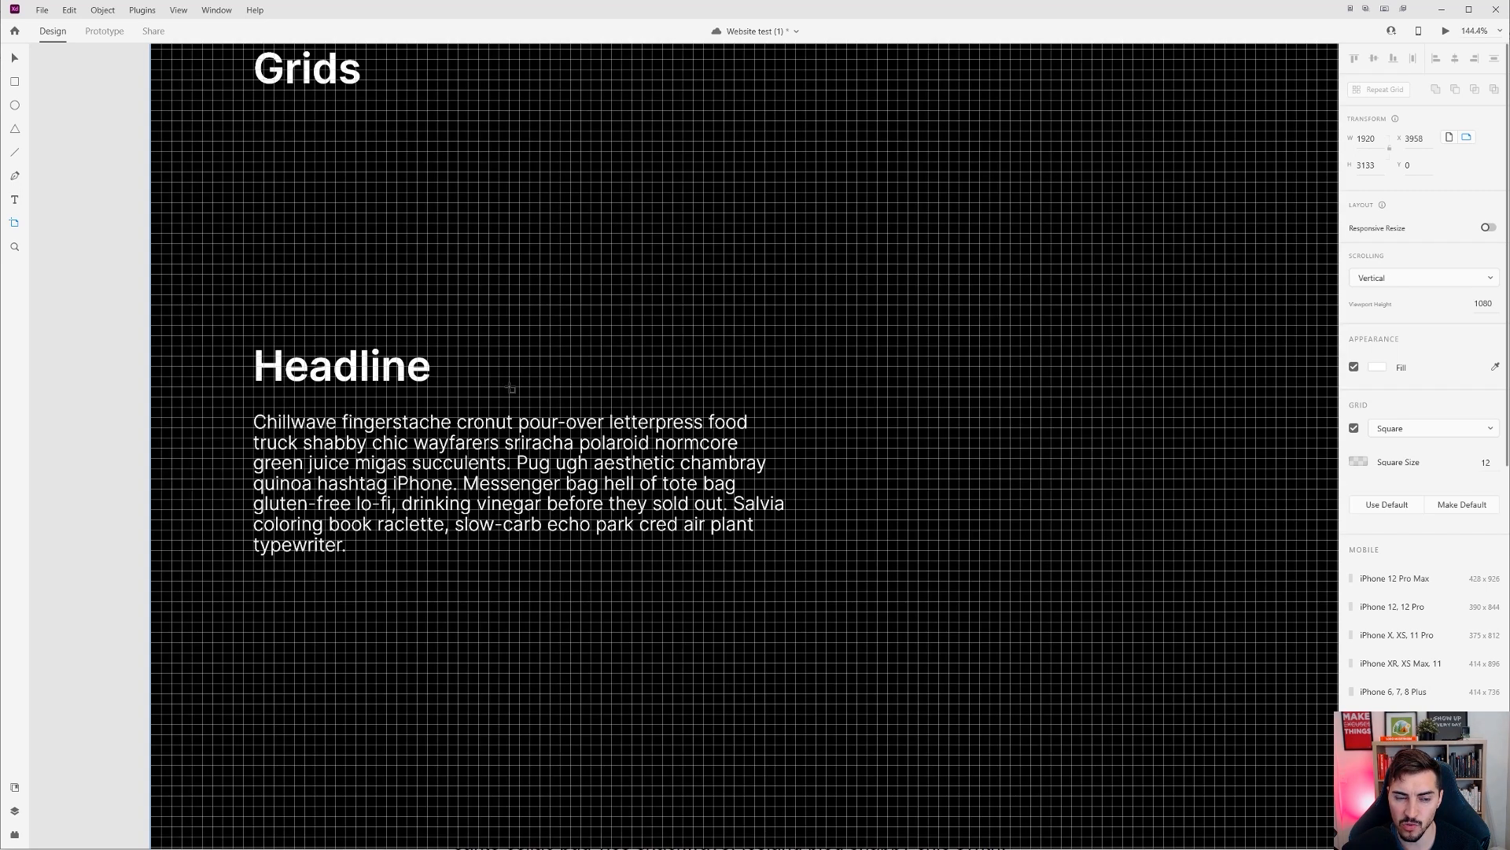
pyautogui.press('v')
pyautogui.scroll(-3, 873, 372)
pyautogui.moveTo(793, 259); pyautogui.dragTo(745, 347)
pyautogui.scroll(1, 694, 449)
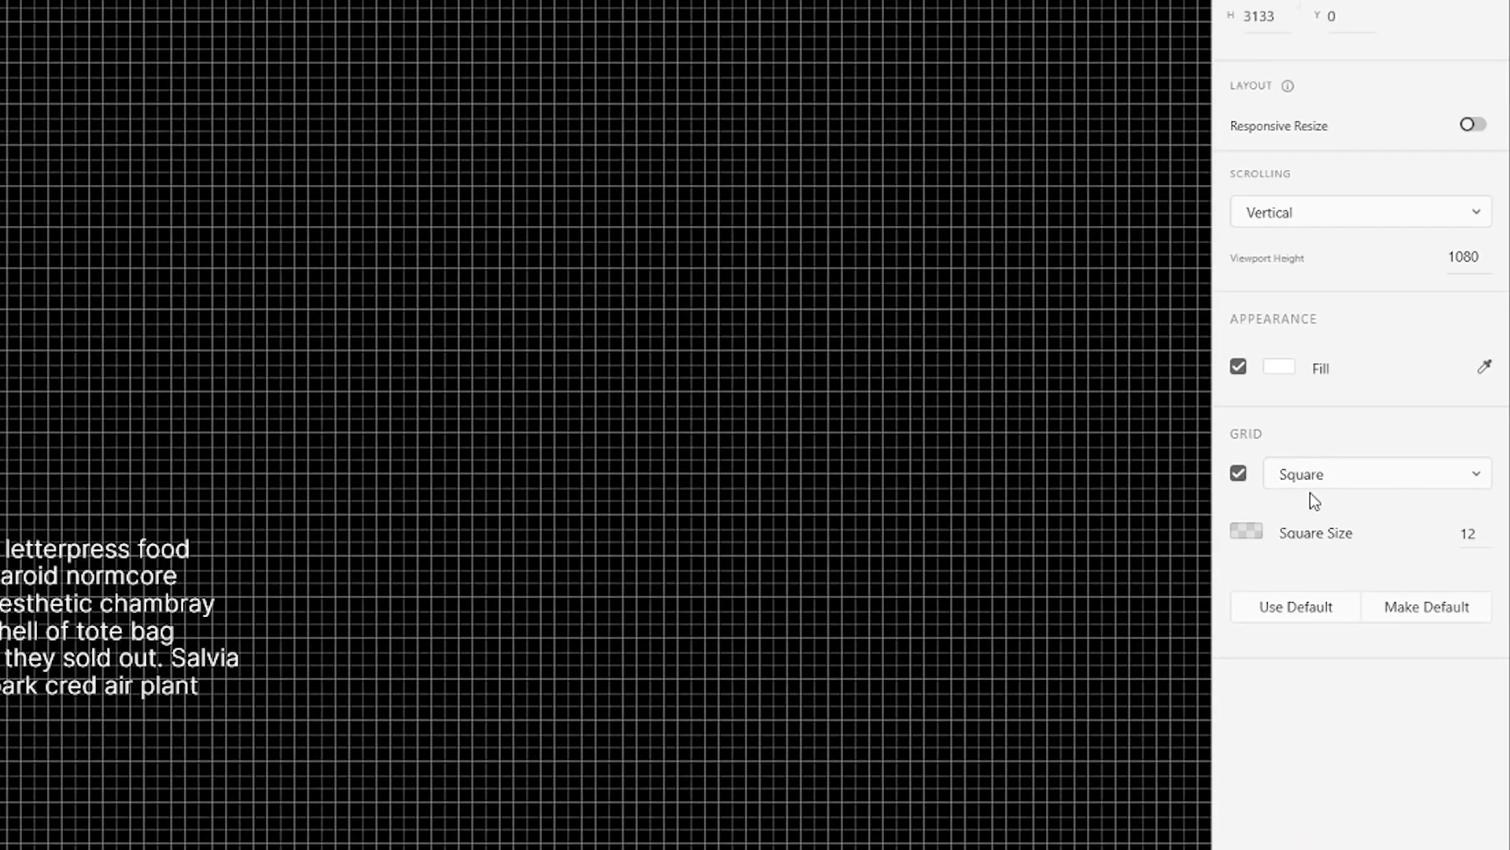
# Step: Set the artboard grid's square size to 8
pyautogui.click(1467, 535)
pyautogui.write('8')
pyautogui.press('Return')
pyautogui.scroll(3, 2, 488)
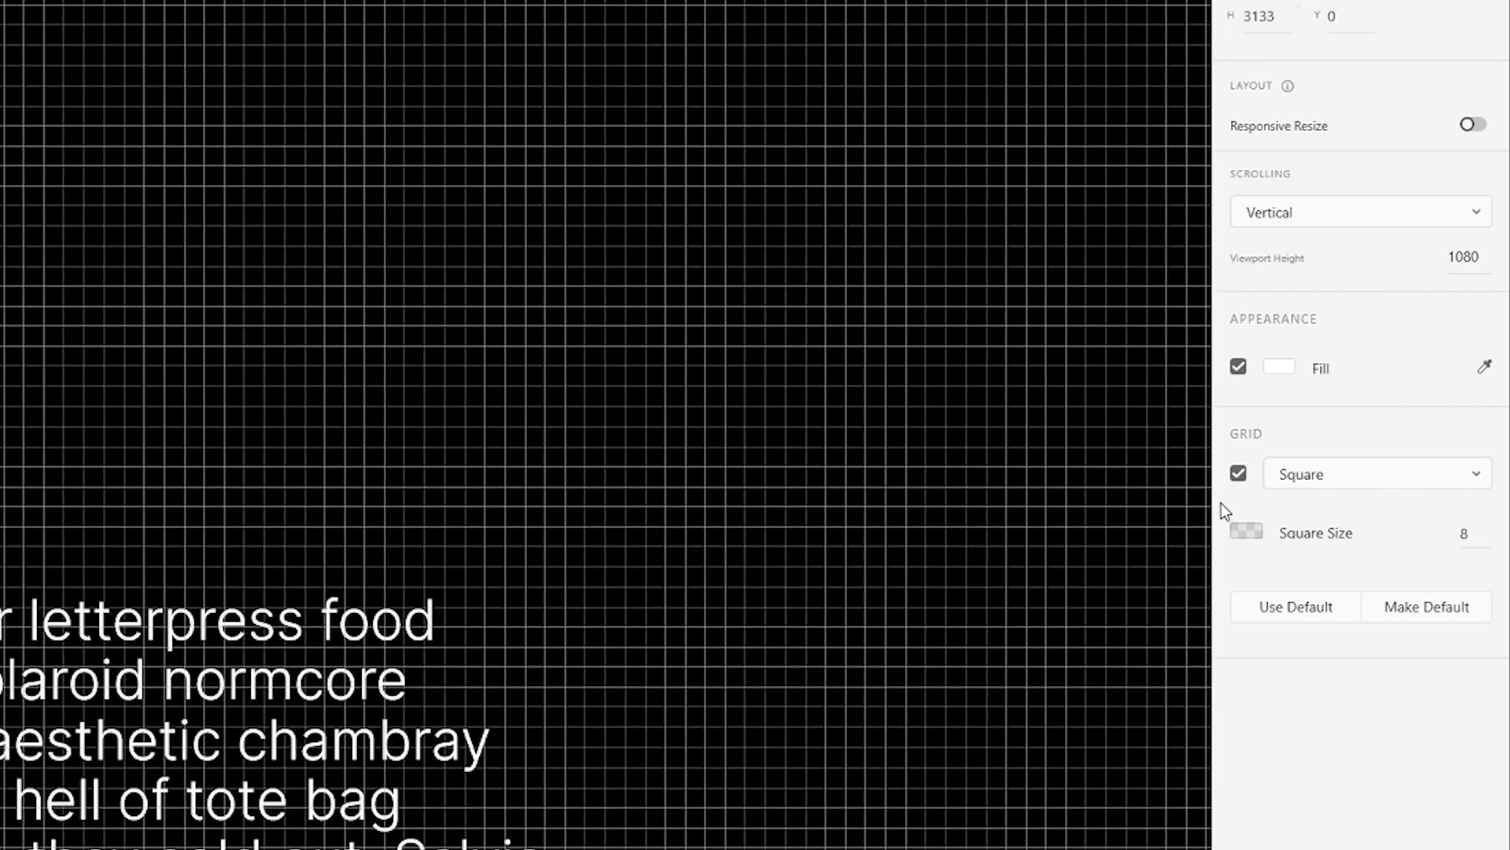
# Step: Try a square size of 14 for the artboard grid and set it back to 12
pyautogui.click(1461, 535)
pyautogui.press('Return')
pyautogui.scroll(-2, 24, 519)
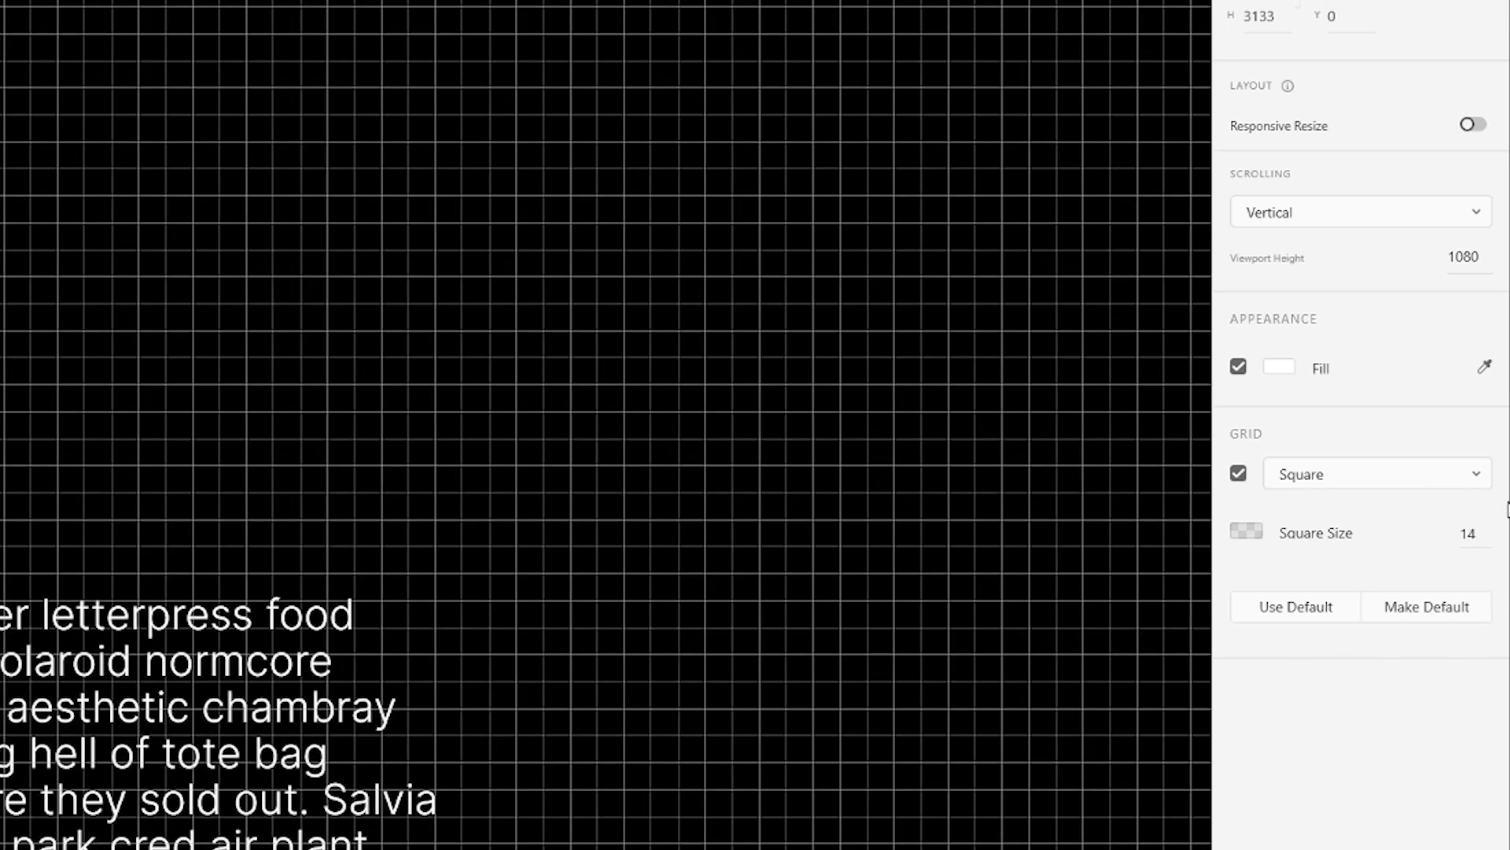
pyautogui.write('12')
pyautogui.press('Return')
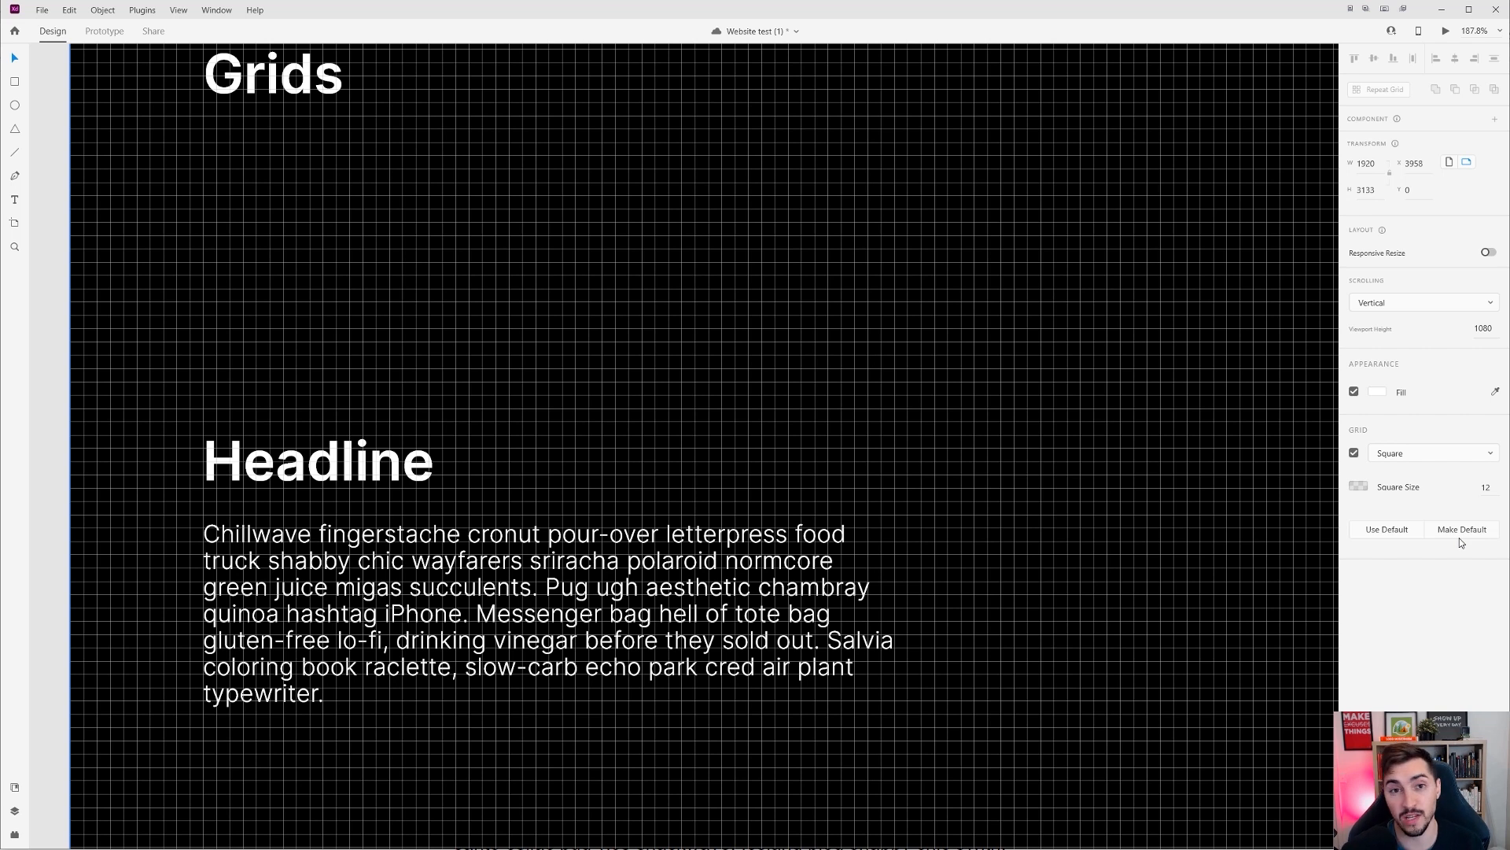
# Step: Align the Headline text with the square grid by moving it to X 118, Y 2329
pyautogui.scroll(3, 379, 423)
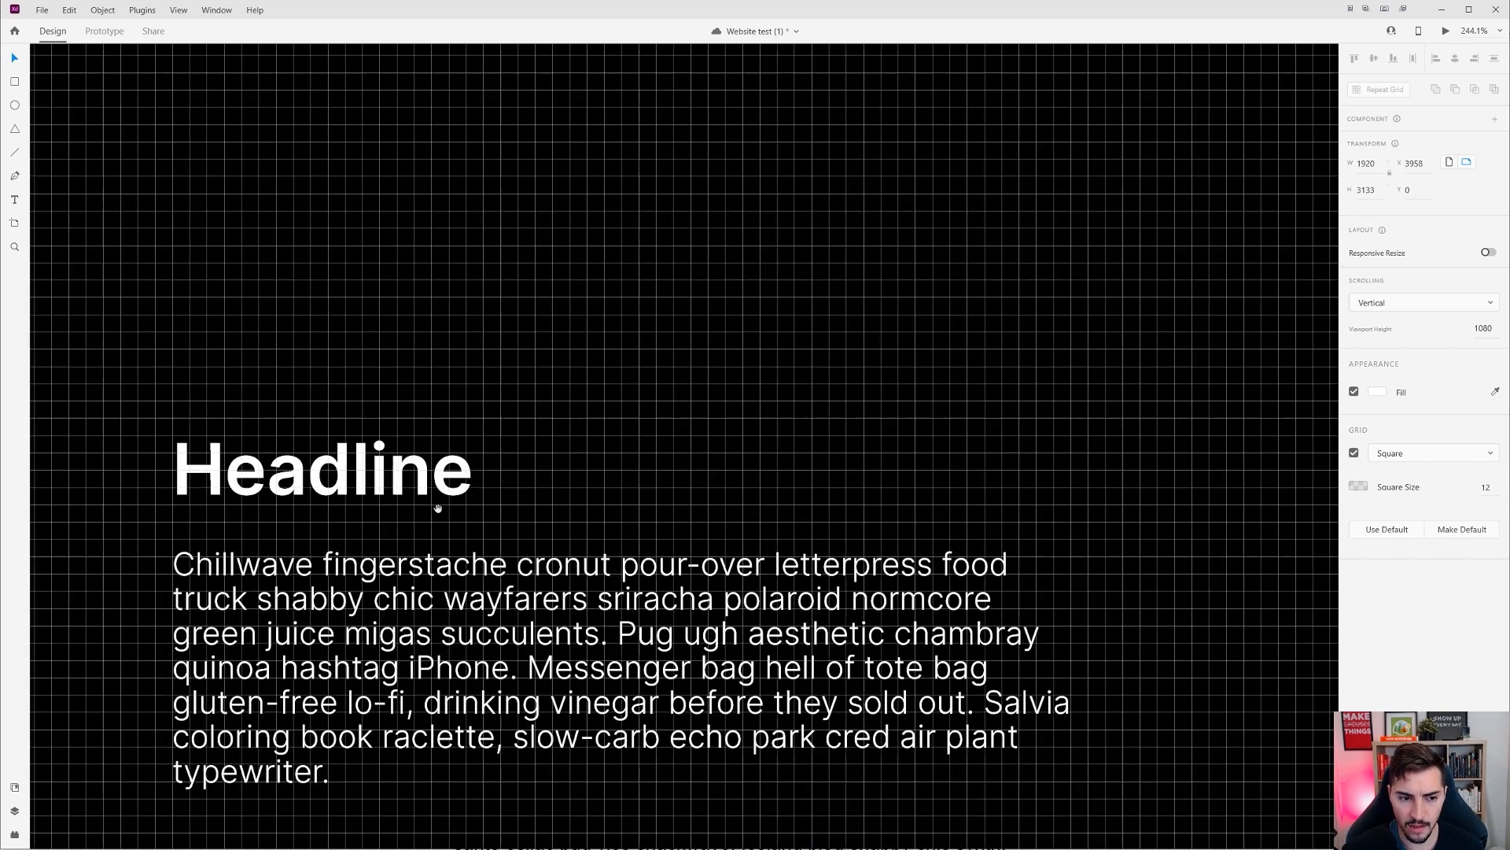
pyautogui.scroll(3, 379, 422)
pyautogui.click(307, 321)
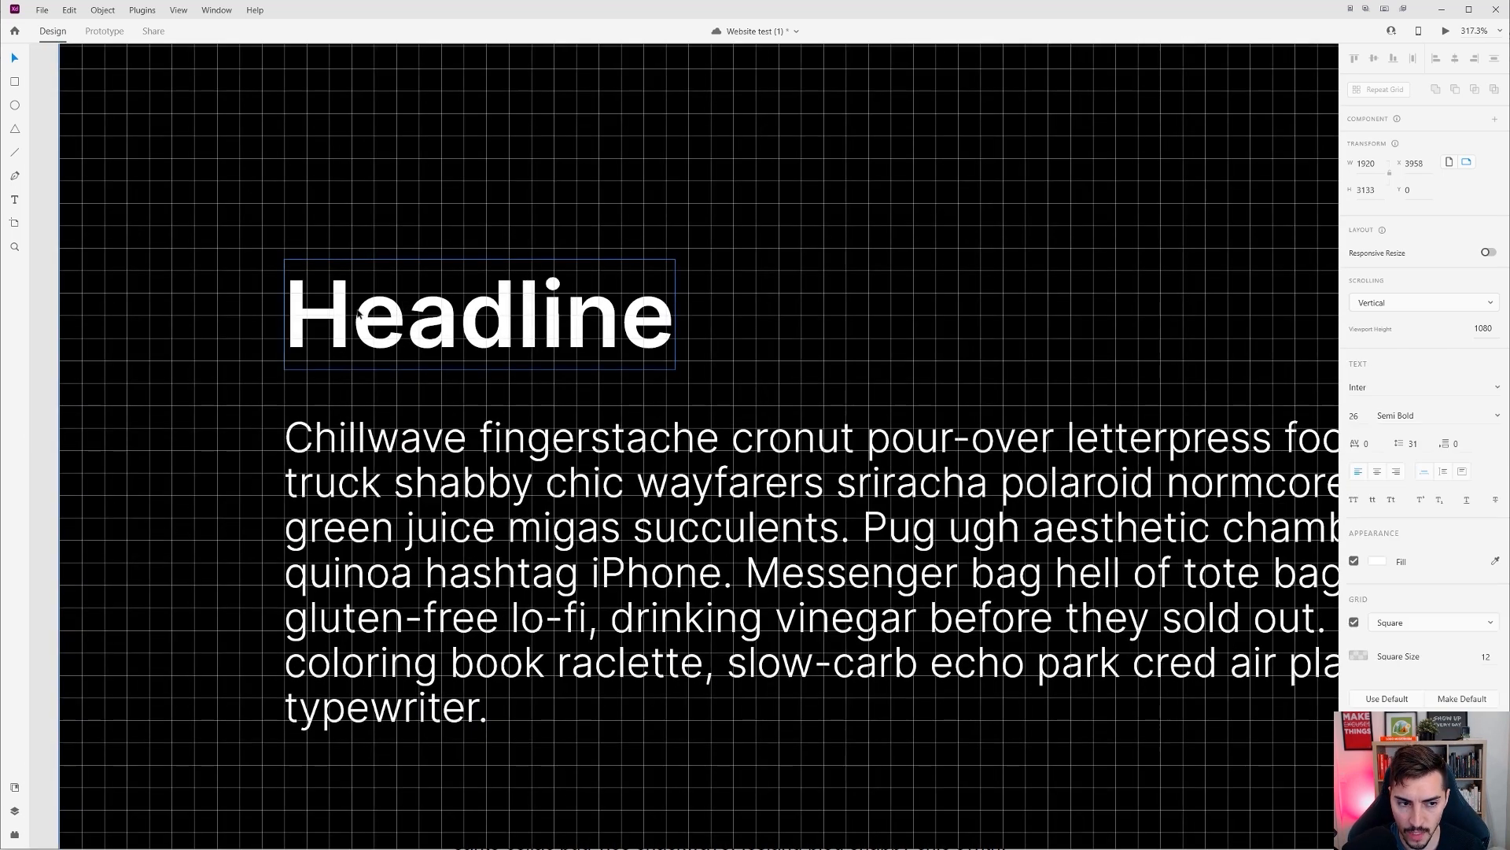
pyautogui.scroll(3, 306, 321)
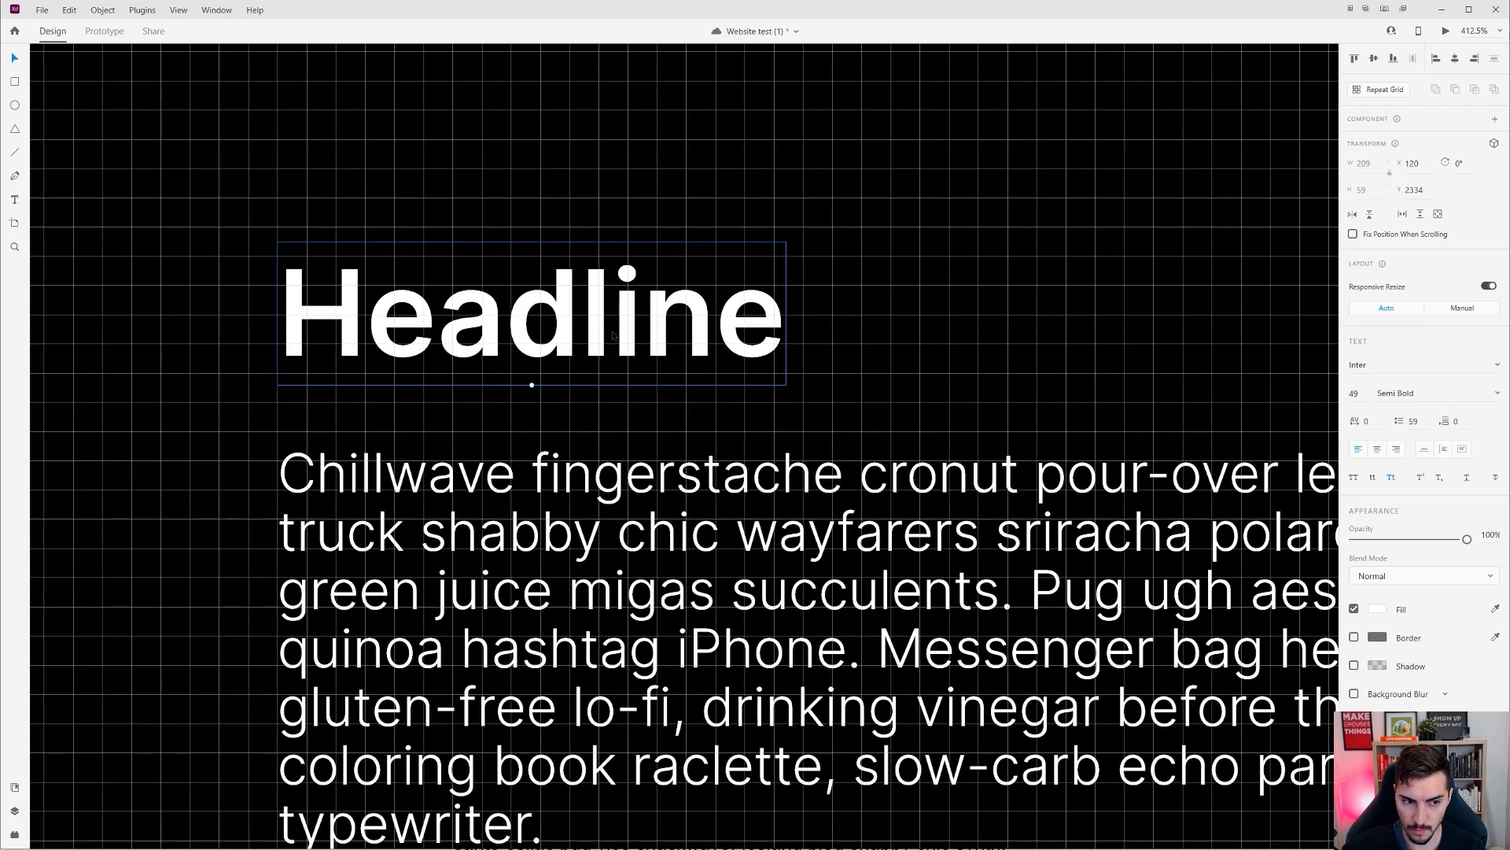
pyautogui.moveTo(613, 335); pyautogui.dragTo(613, 323)
pyautogui.scroll(3, 377, 281)
pyautogui.moveTo(359, 427); pyautogui.dragTo(522, 424)
pyautogui.press('Left')
pyautogui.press('Left')
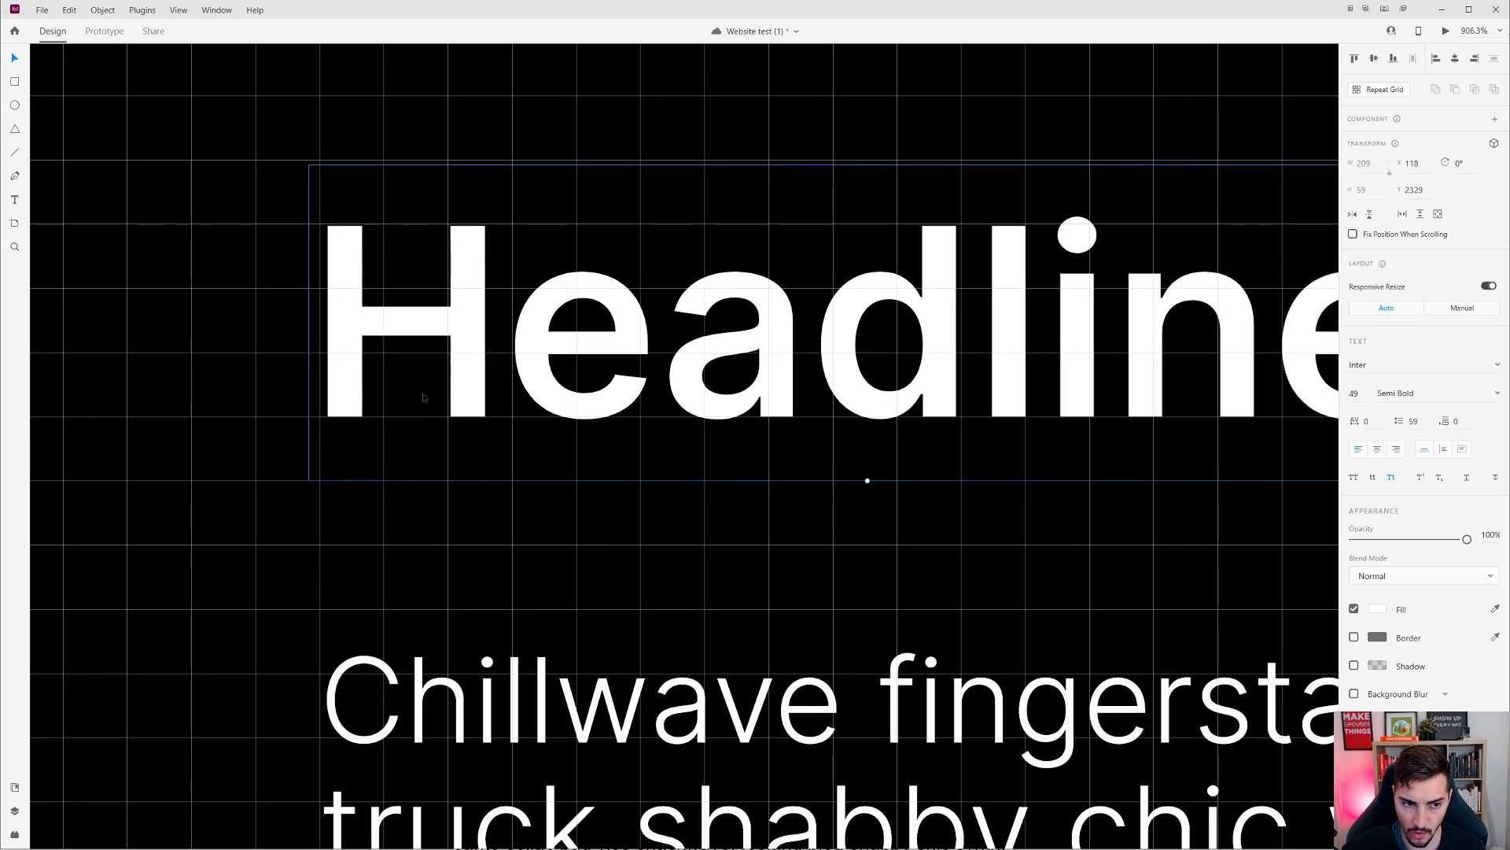
pyautogui.moveTo(521, 346); pyautogui.dragTo(466, 376)
pyautogui.scroll(-3, 725, 360)
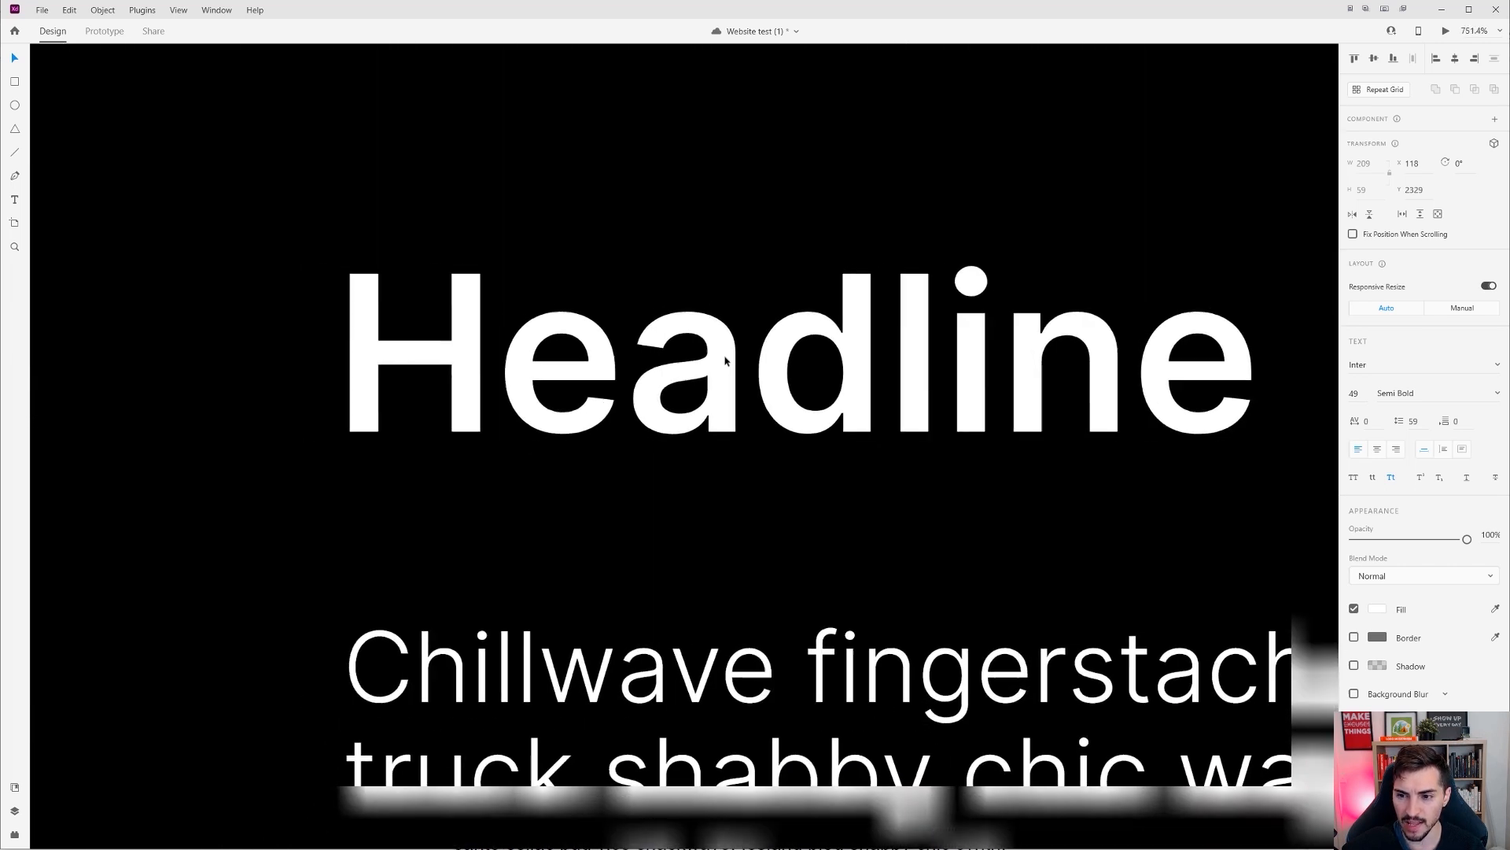
# Step: Set the font size of the paragraph below the Headline to 24
pyautogui.click(756, 546)
pyautogui.click(873, 636)
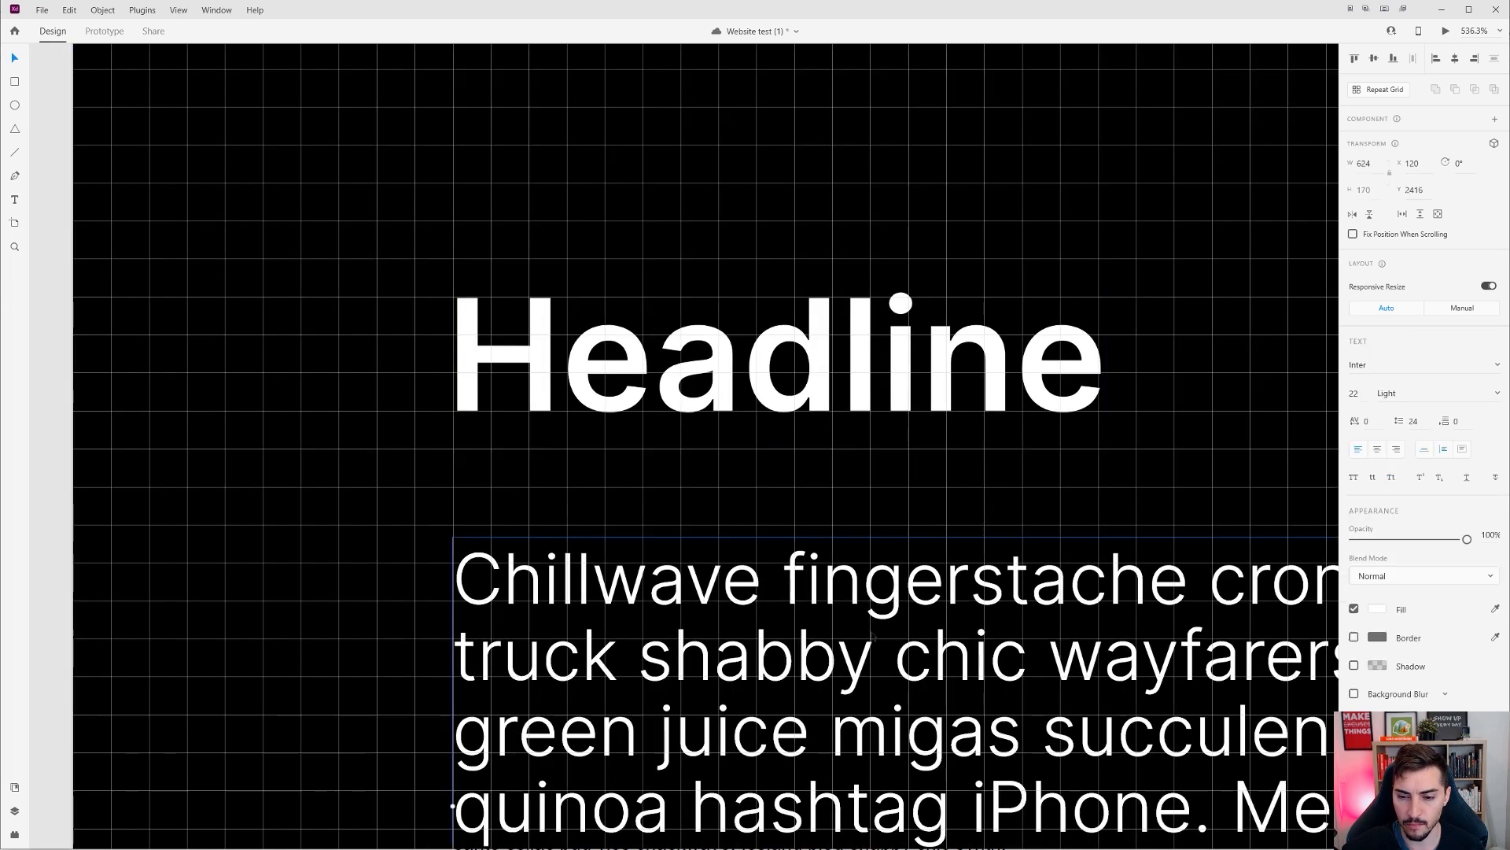
pyautogui.scroll(2, 847, 606)
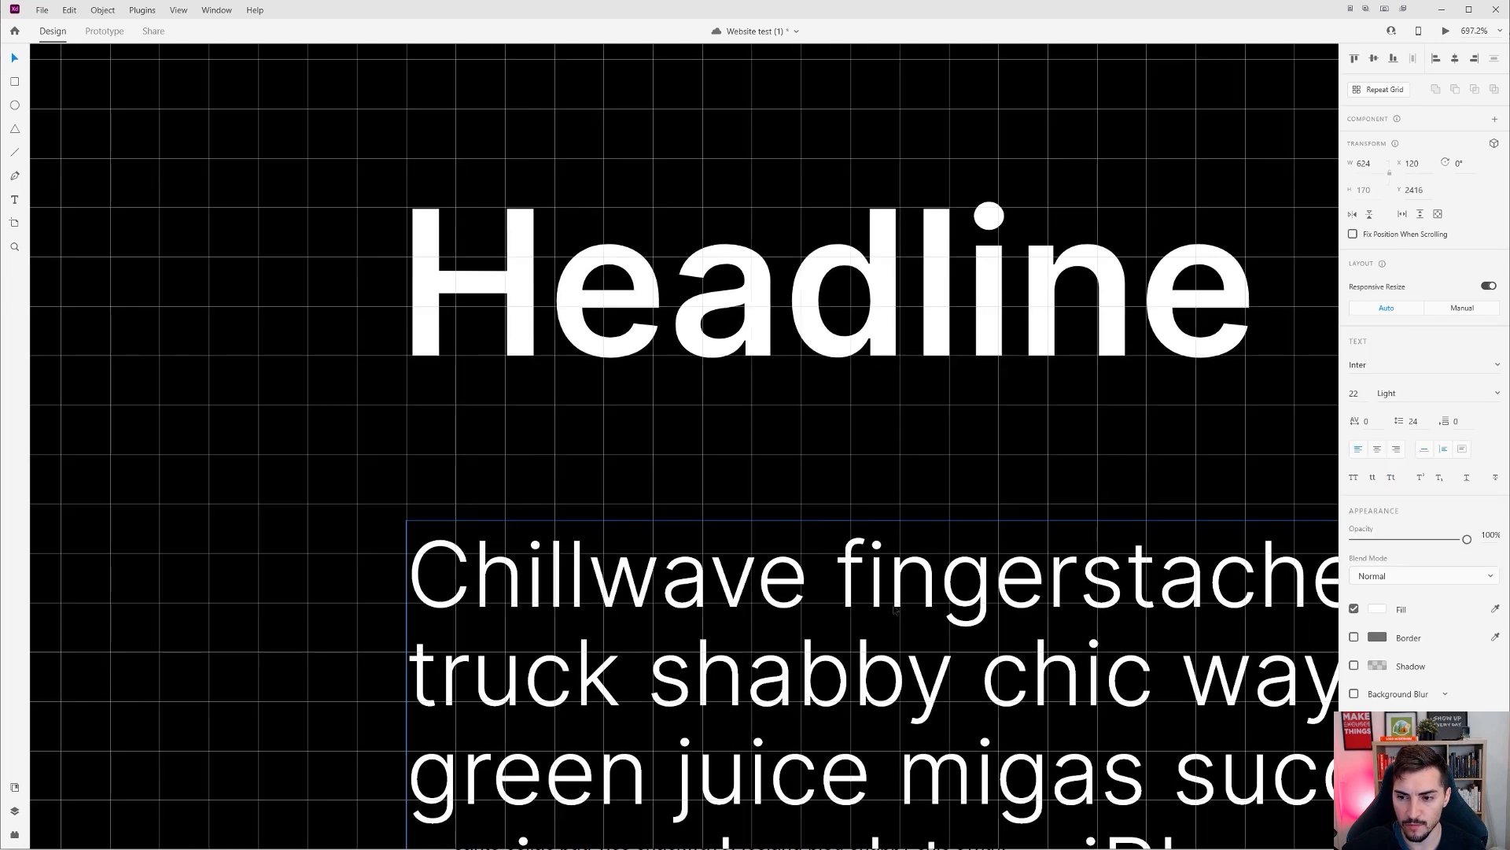
pyautogui.doubleClick(892, 608)
pyautogui.click(1354, 392)
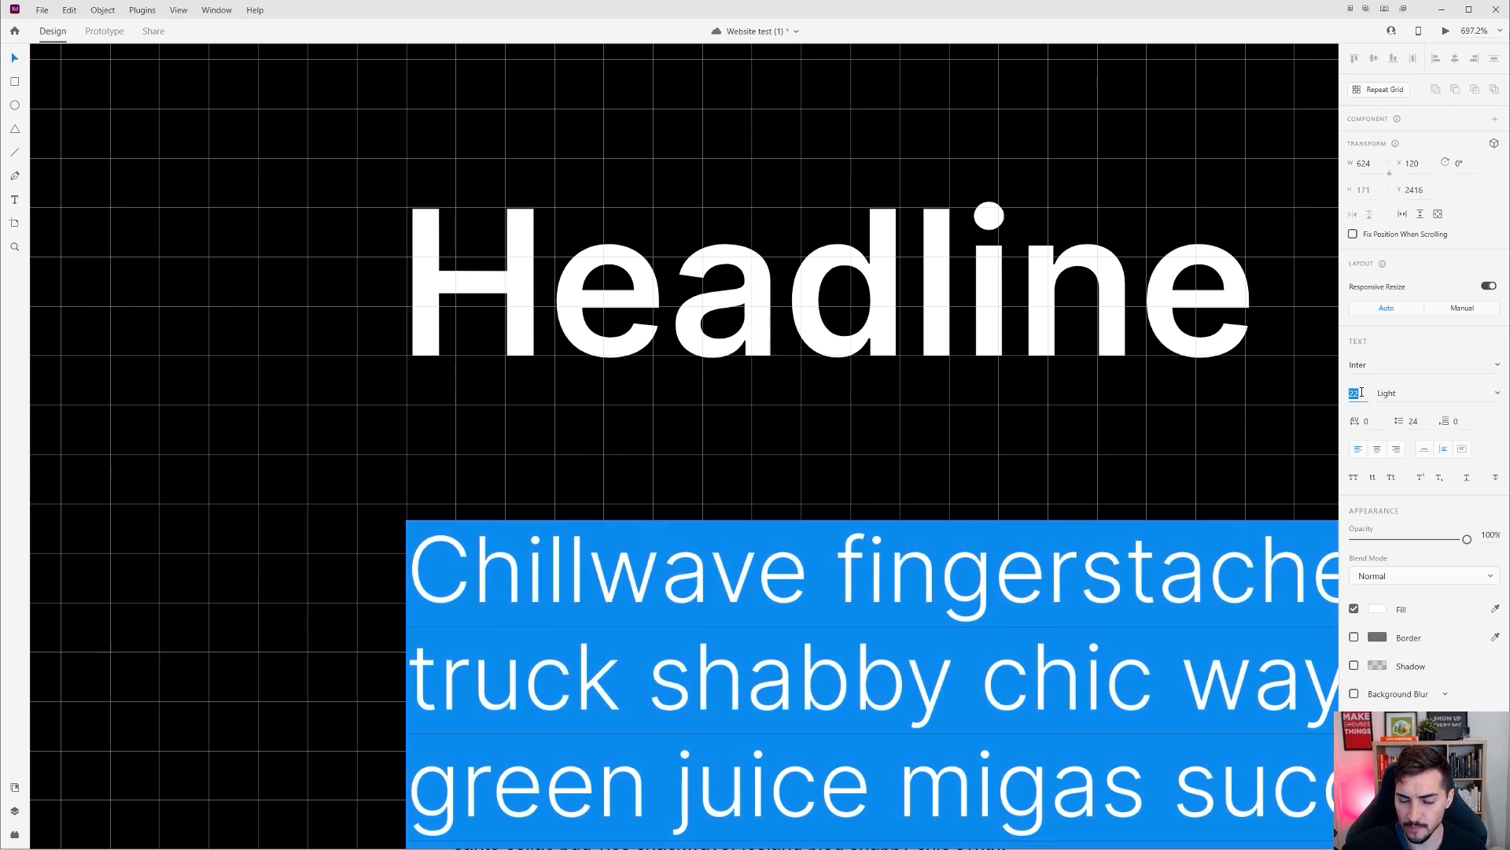
pyautogui.press('Return')
pyautogui.click(738, 580)
pyautogui.click(17, 58)
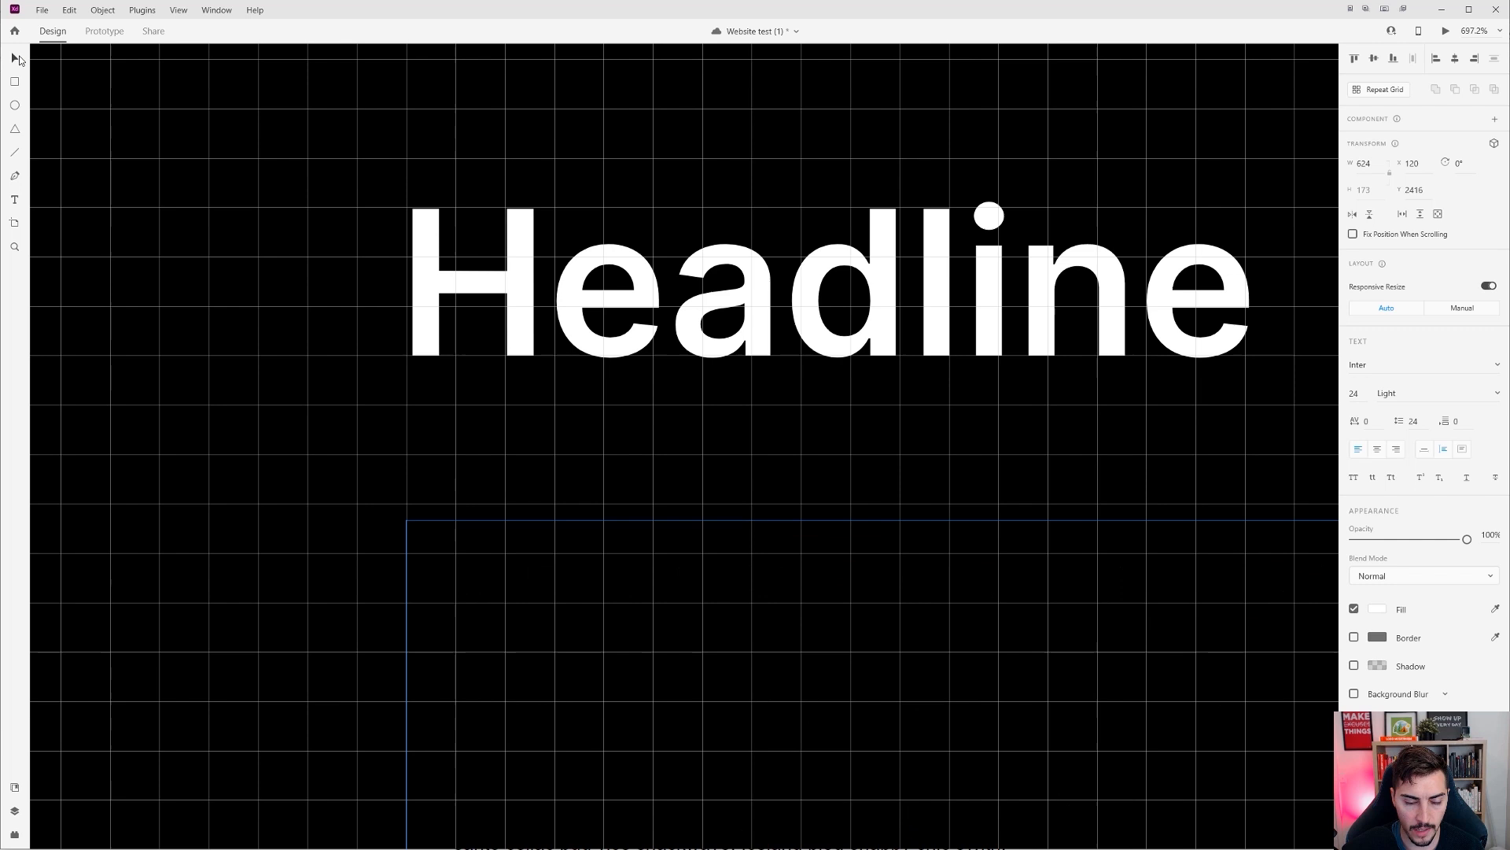
# Step: Nudge the paragraph up to Y 2413 so its first line follows the square grid
pyautogui.moveTo(623, 488); pyautogui.dragTo(577, 354)
pyautogui.press('Up')
pyautogui.press('Up')
pyautogui.press('Up')
pyautogui.press('Up')
pyautogui.press('Down')
pyautogui.press('Down')
pyautogui.press('Up')
pyautogui.press('Down')
pyautogui.press('Down')
pyautogui.press('Up')
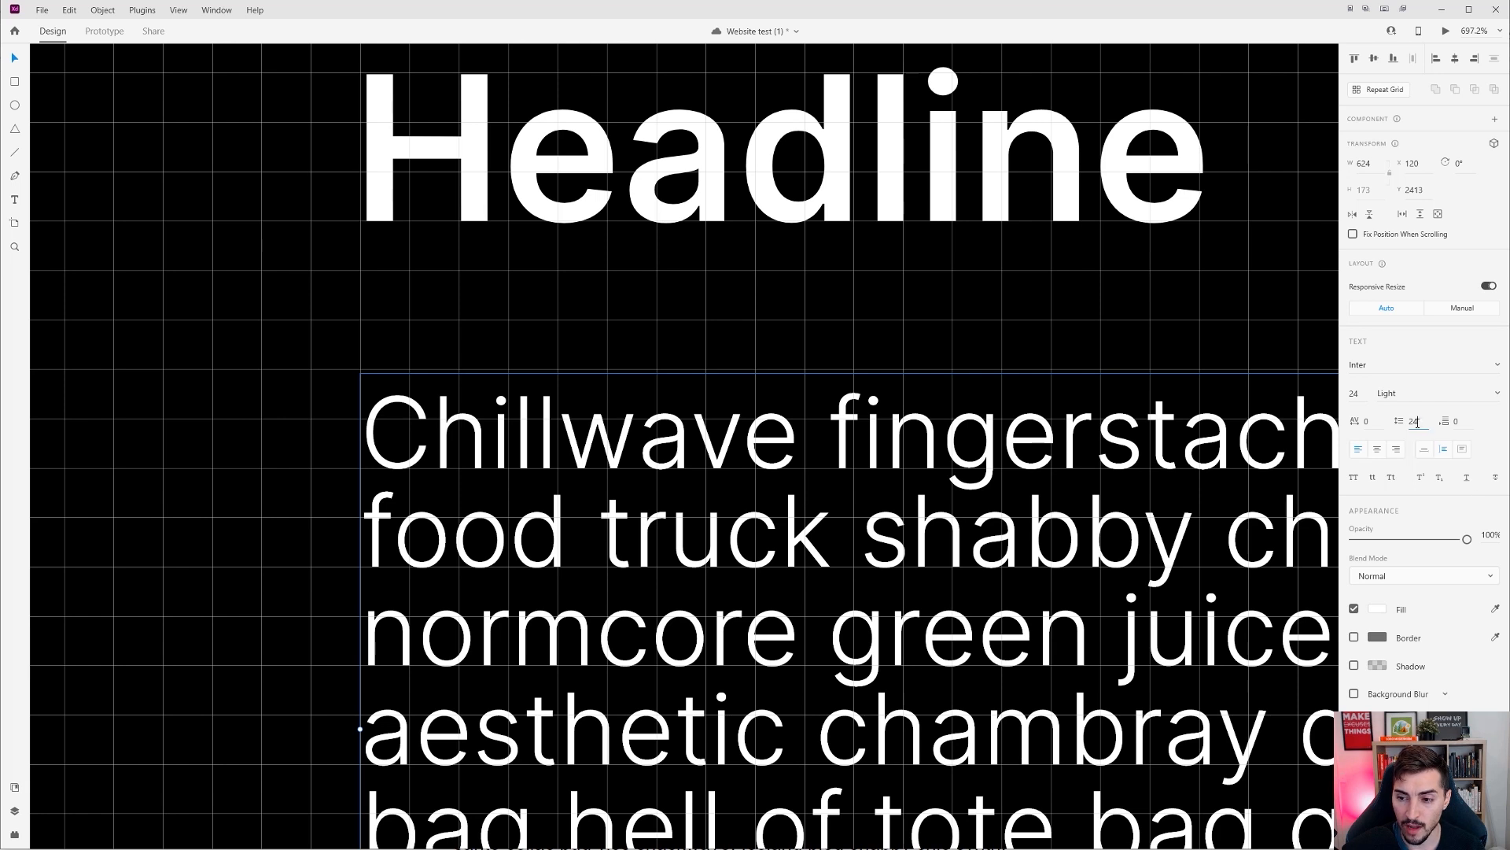
pyautogui.scroll(1, 857, 551)
pyautogui.scroll(-3, 846, 550)
pyautogui.moveTo(844, 550); pyautogui.dragTo(786, 409)
pyautogui.hotkey('ctrl', 'z')
pyautogui.scroll(-3, 788, 509)
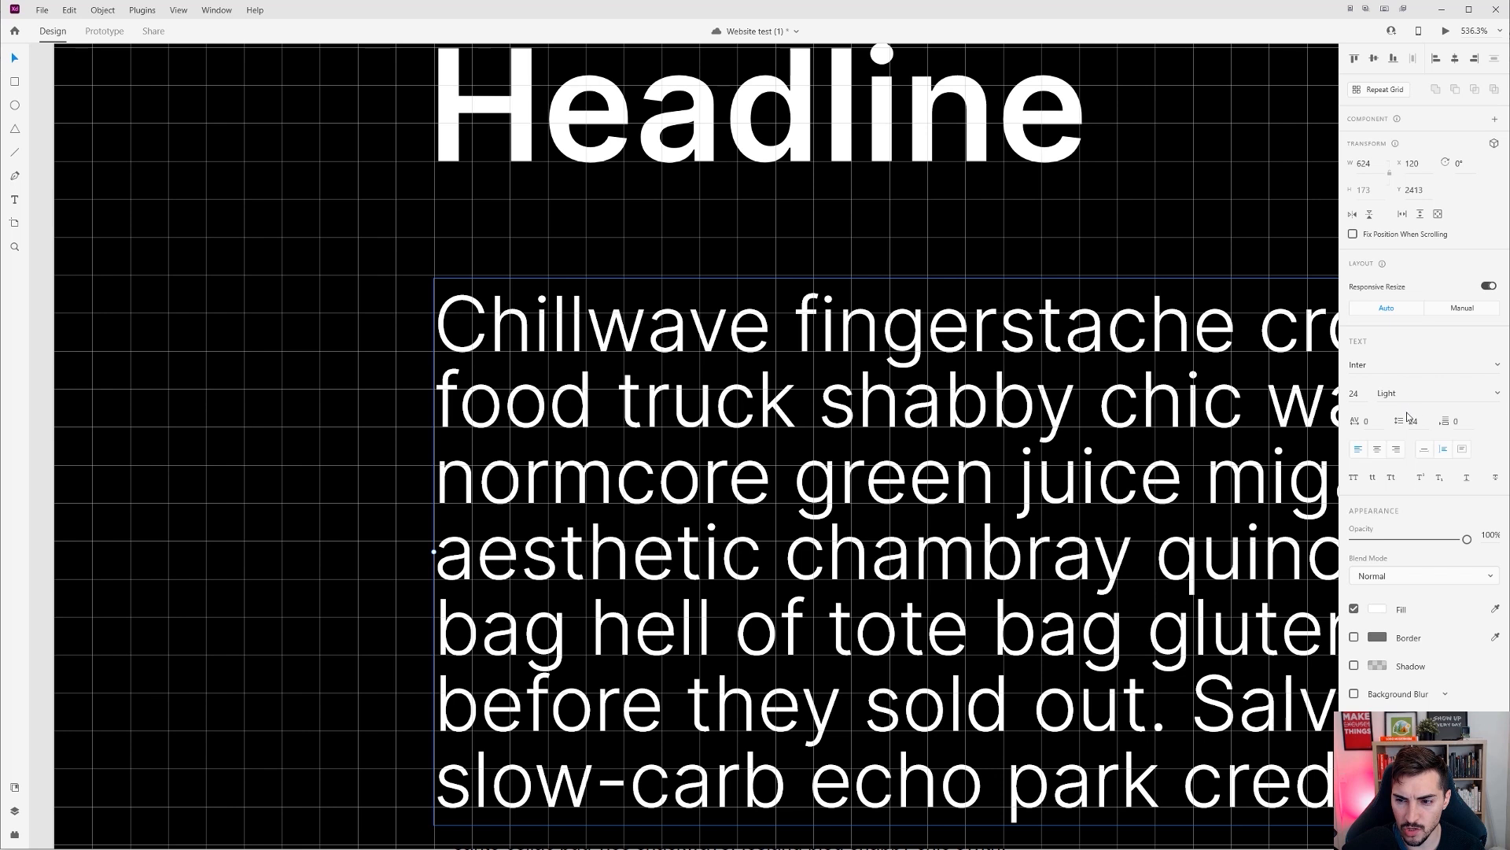
# Step: Try a line spacing of 15 for the paragraph at full opacity and check its lines against the grid
pyautogui.write('15')
pyautogui.press('Return')
pyautogui.press('3')
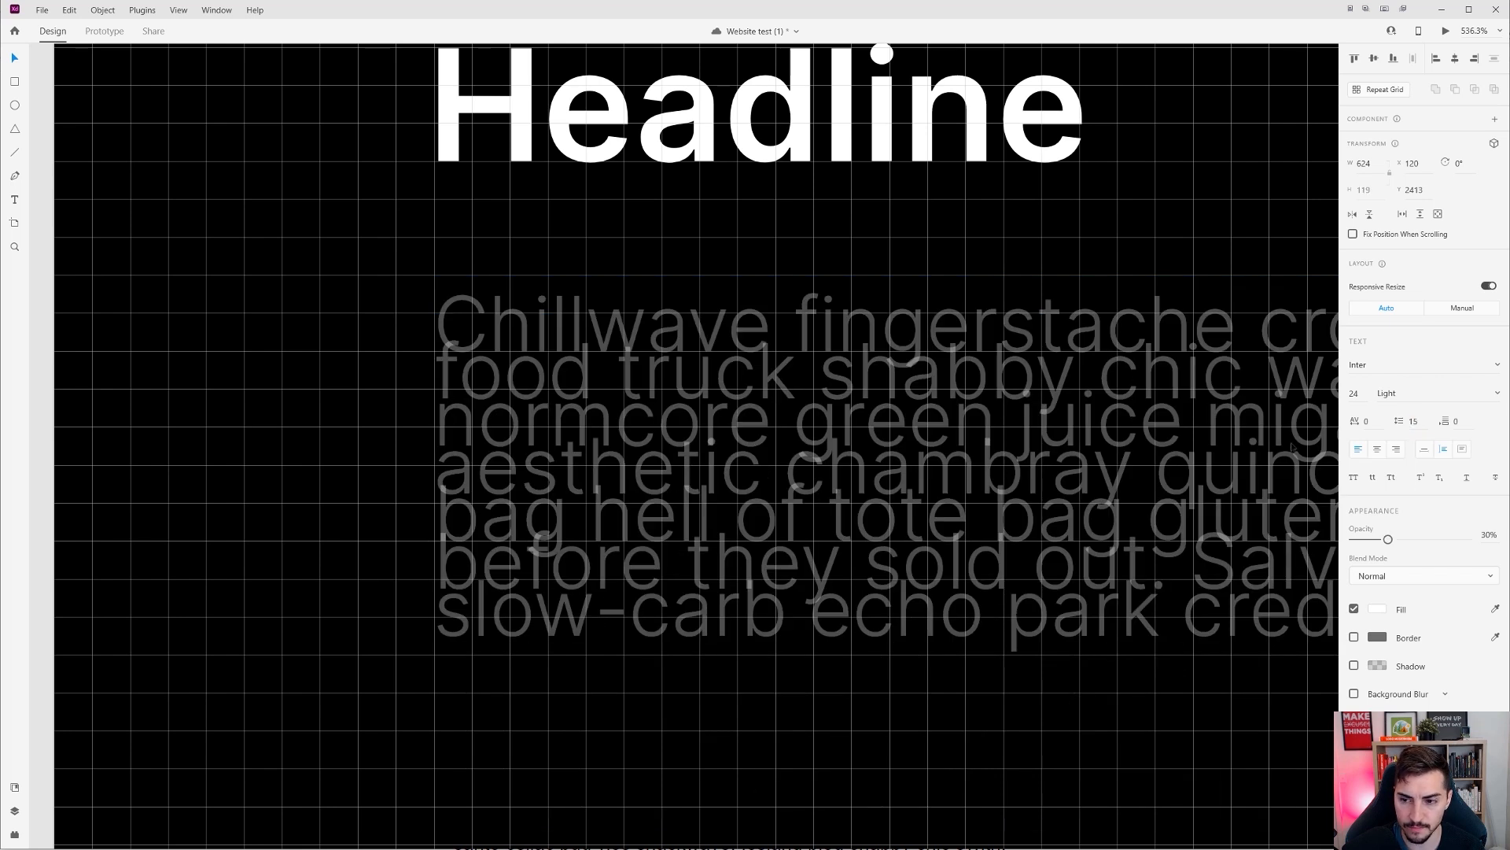
pyautogui.press('0')
pyautogui.scroll(2, 647, 399)
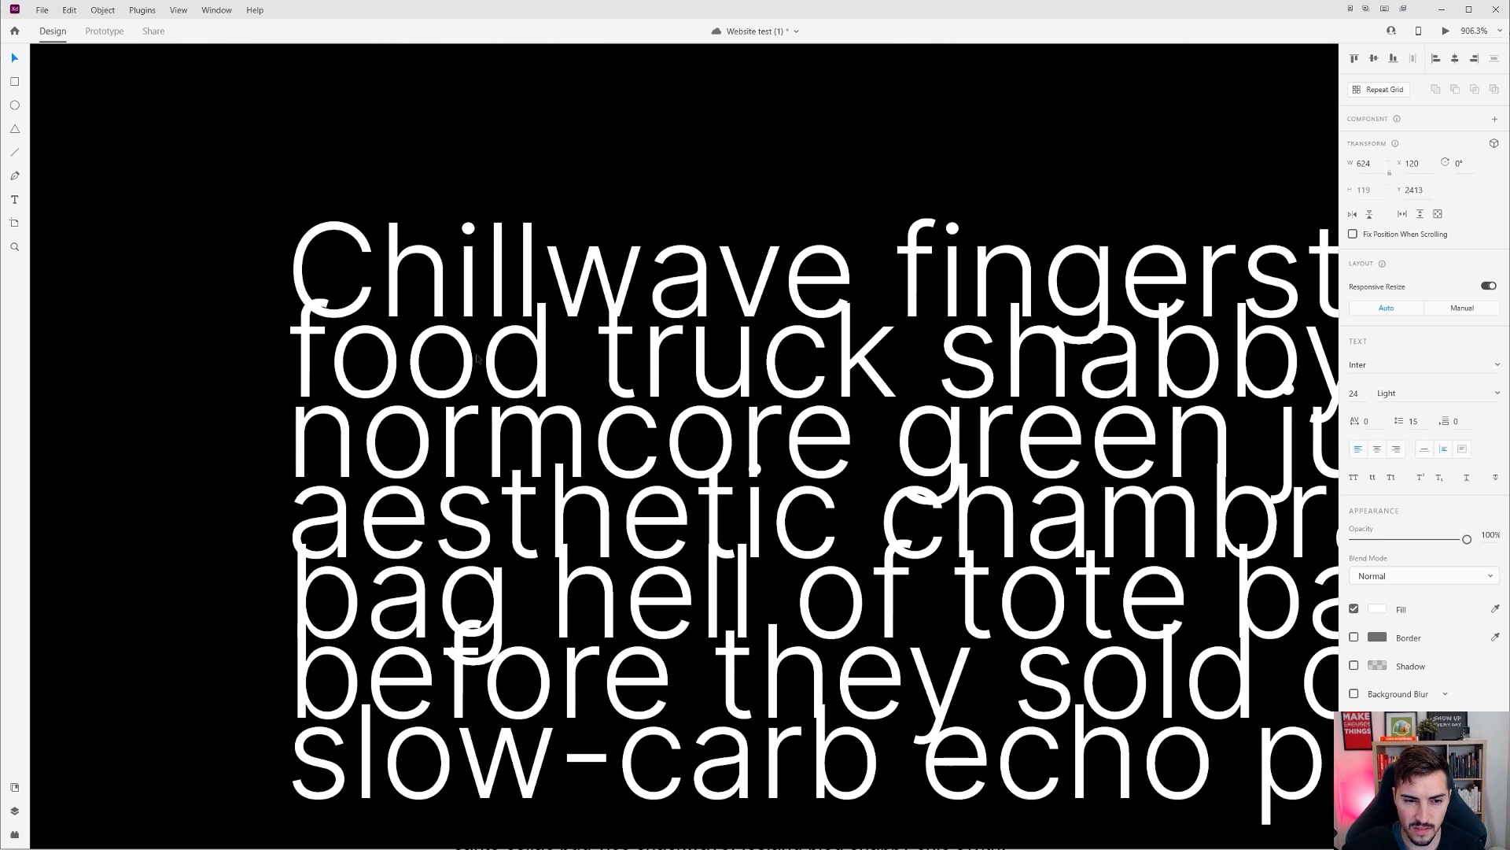
pyautogui.press('Down')
pyautogui.press('Down')
pyautogui.press('Down')
pyautogui.moveTo(468, 381)
pyautogui.mouseDown()
pyautogui.moveTo(473, 430)
pyautogui.moveTo(479, 360)
pyautogui.mouseUp()
pyautogui.scroll(-1, 512, 386)
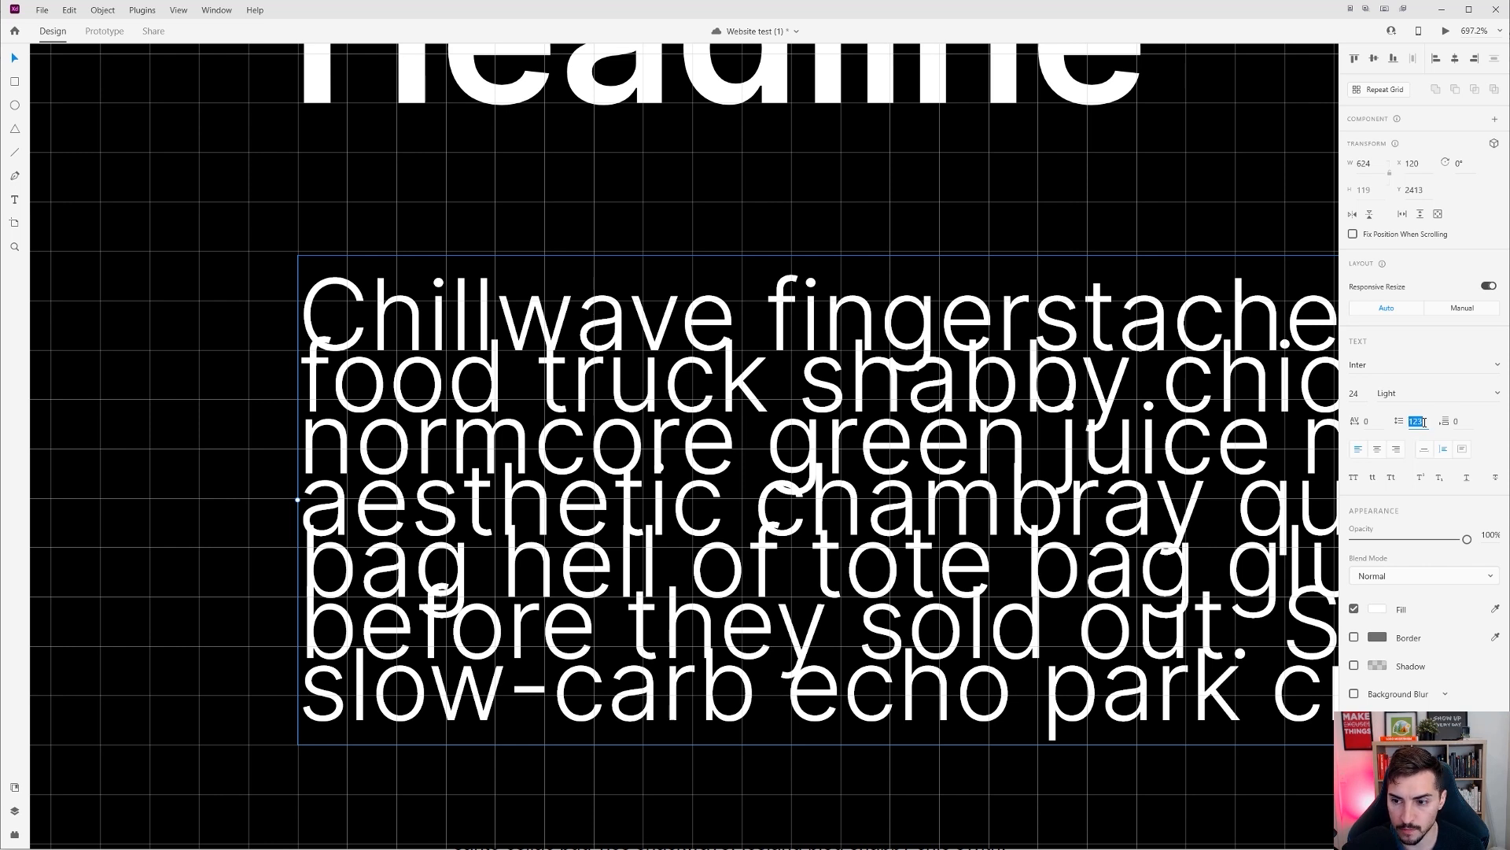
# Step: Try a line spacing of 12 for the paragraph and set it back to 24
pyautogui.press('Return')
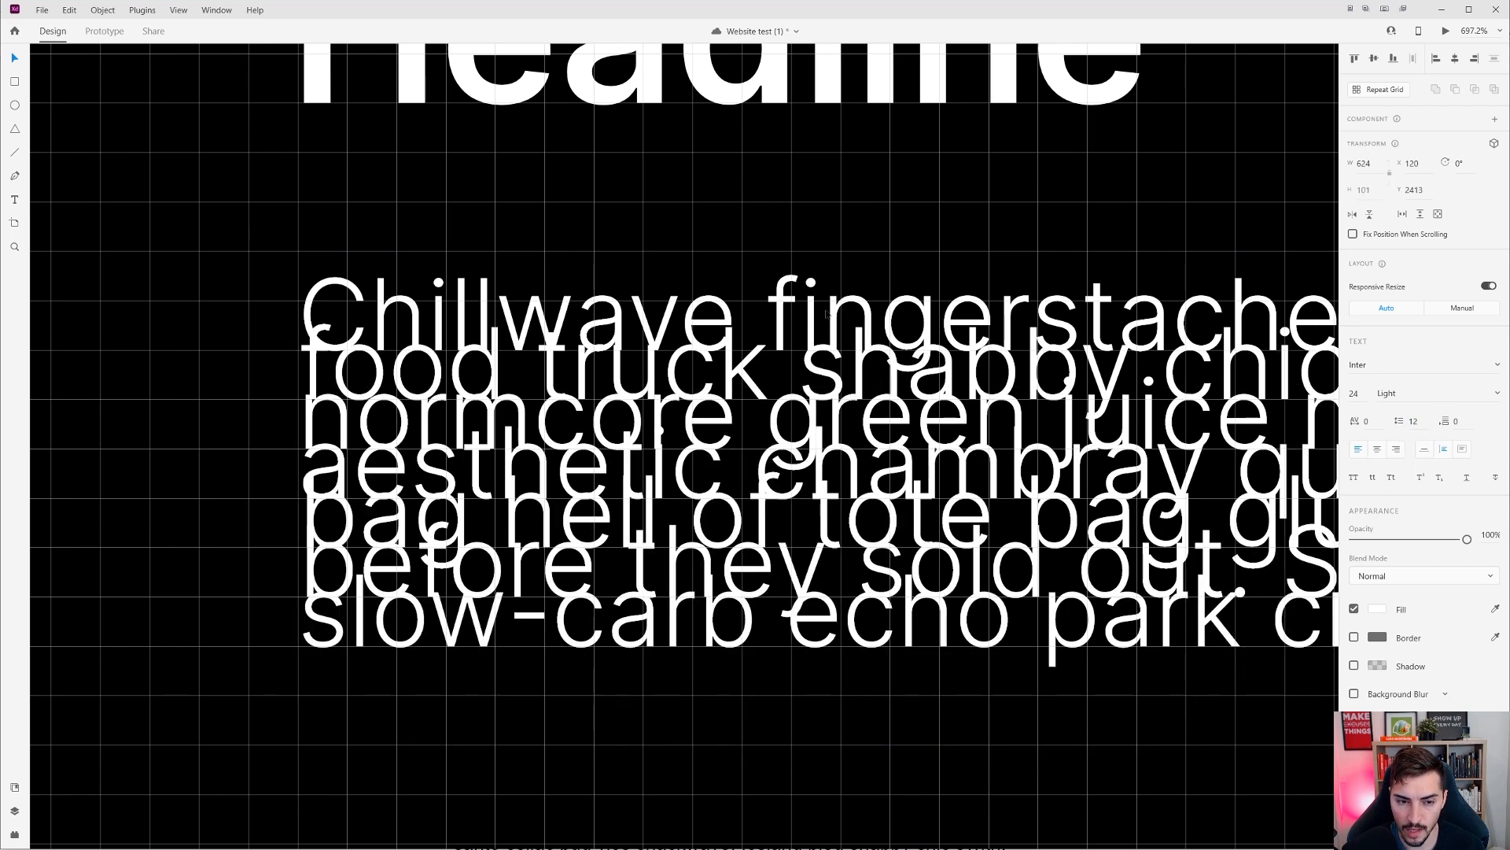
pyautogui.scroll(3, 511, 420)
pyautogui.scroll(-3, 718, 460)
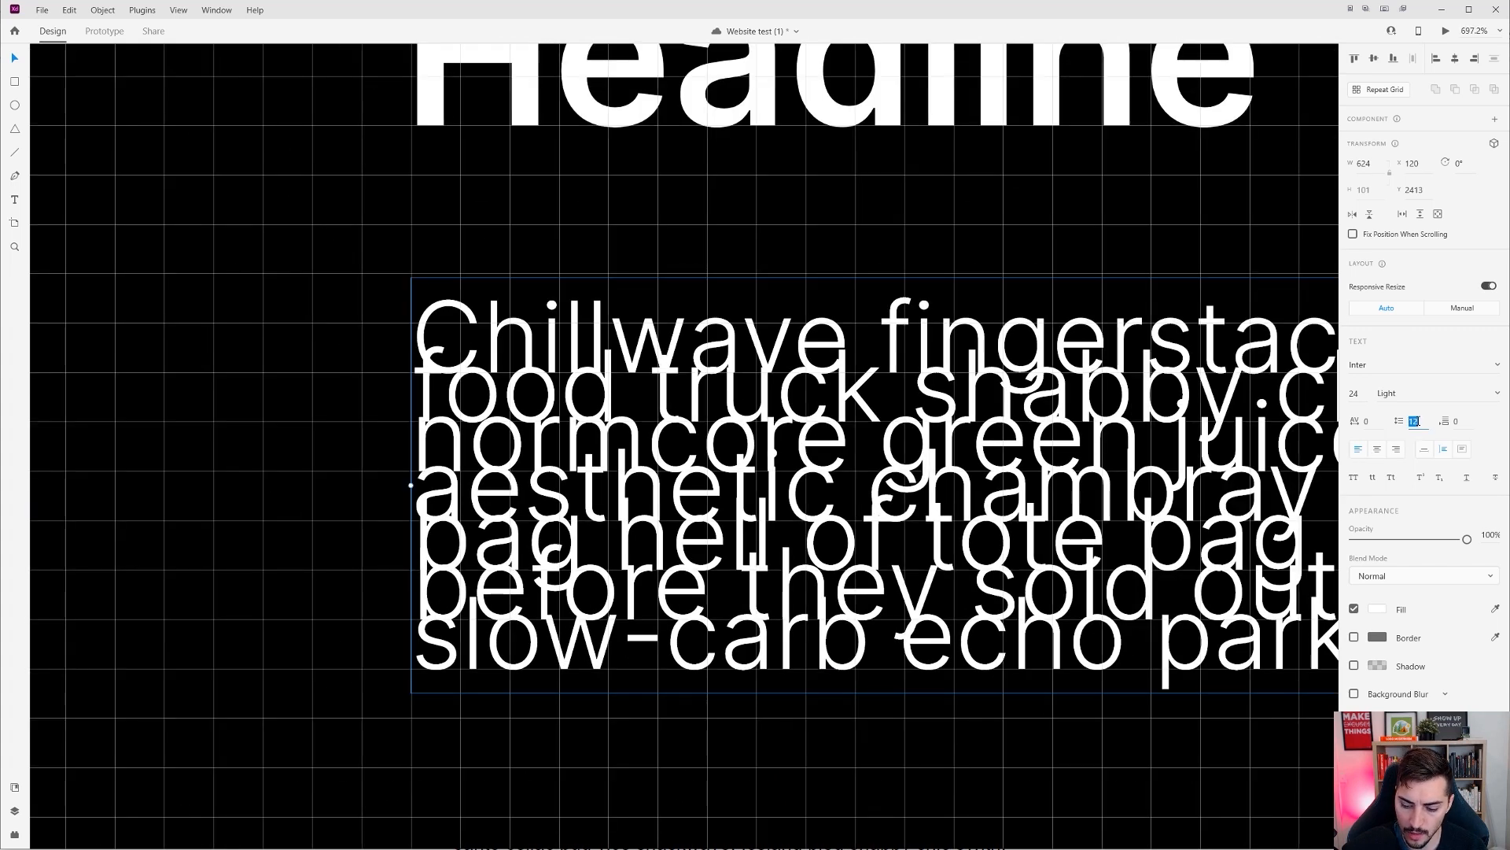
pyautogui.write('24')
pyautogui.press('Return')
pyautogui.scroll(-3, 800, 399)
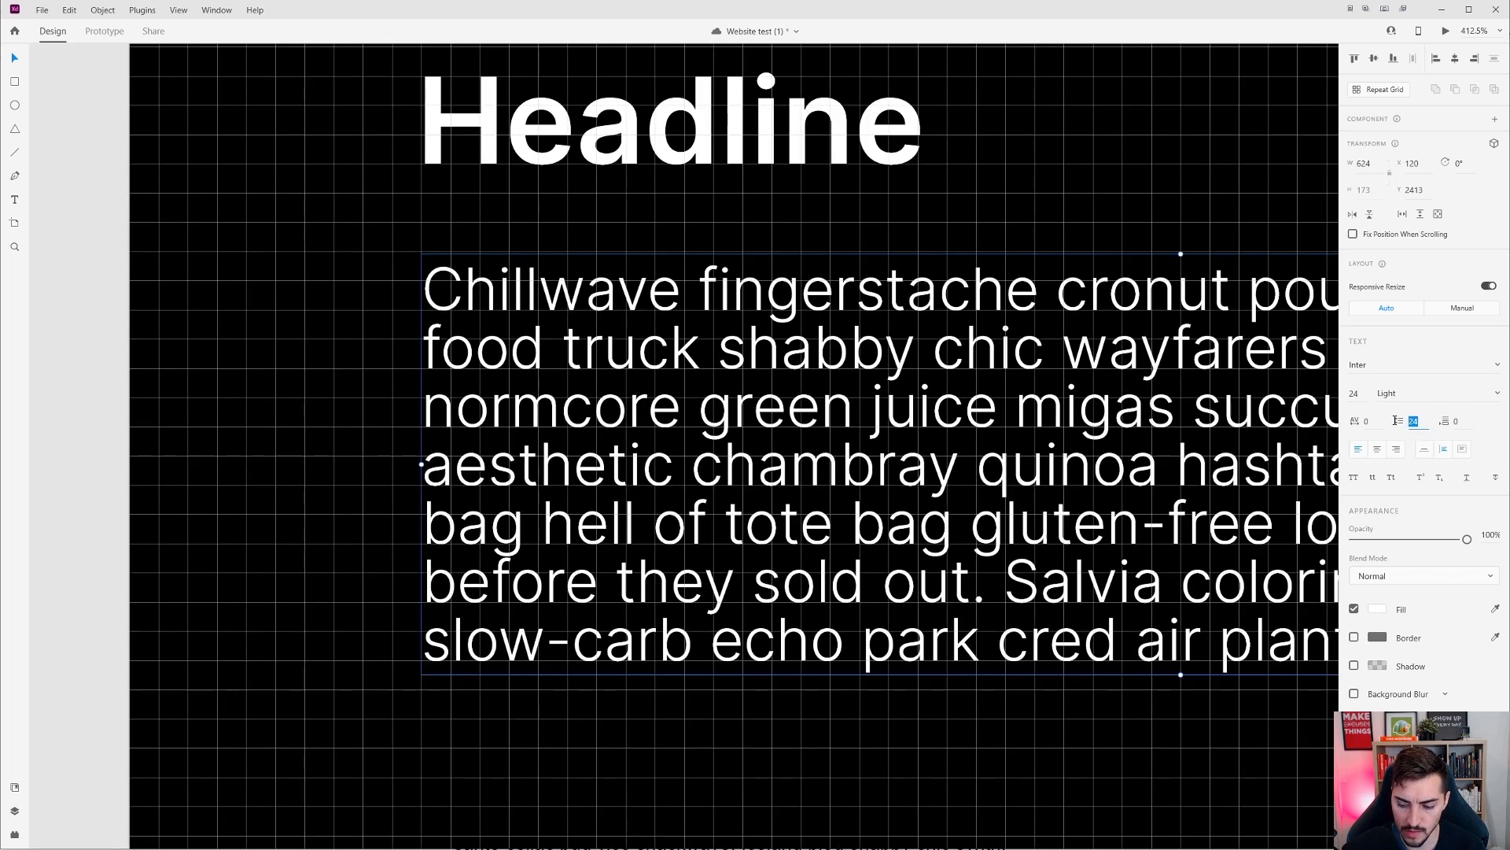
# Step: Set the paragraph's line spacing to 36 and check its baselines against the square grid
pyautogui.press('Return')
pyautogui.scroll(5, 708, 600)
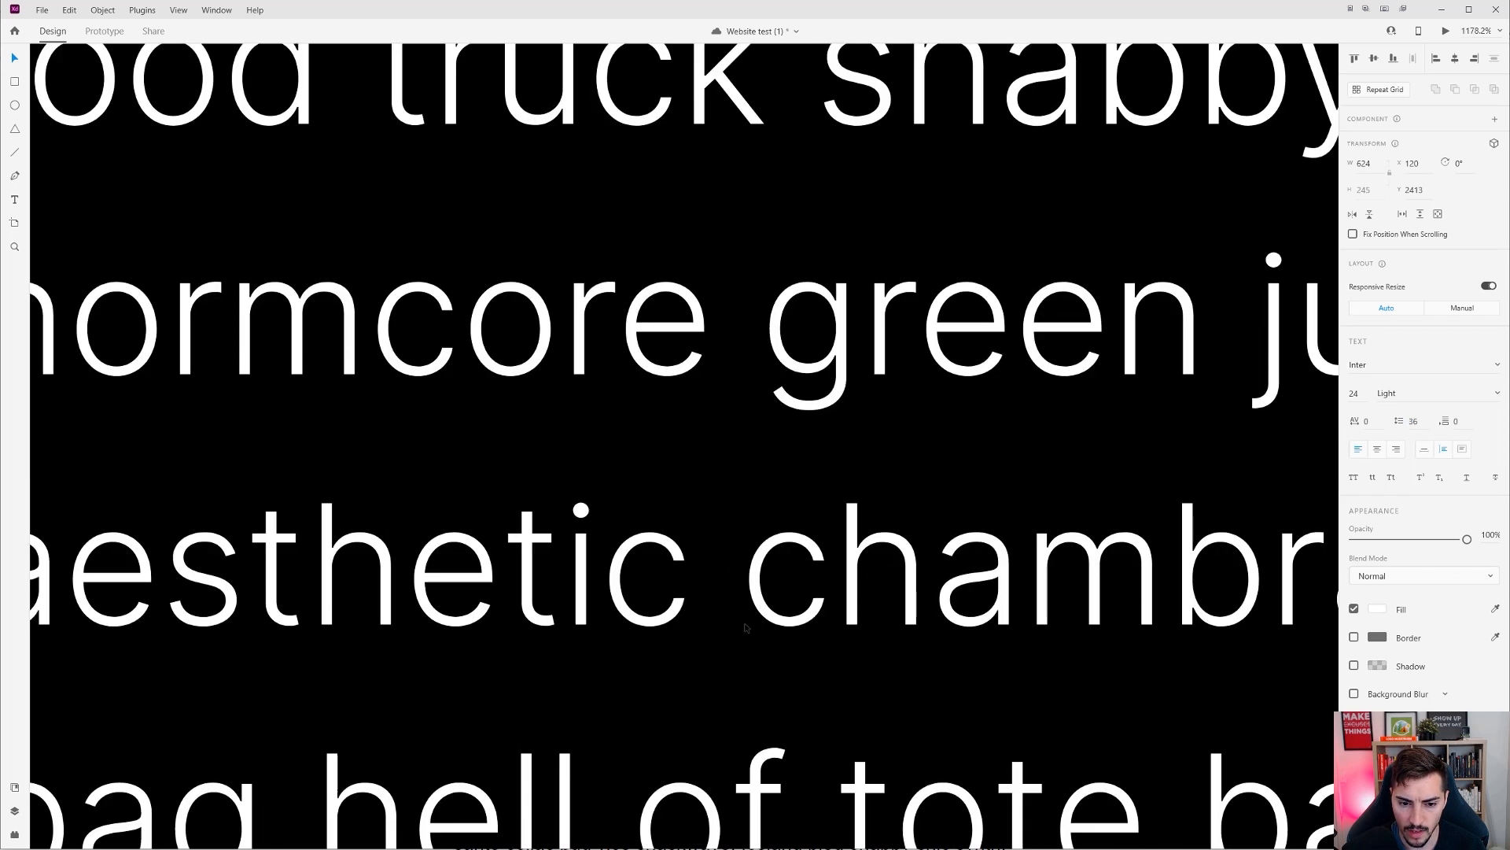
pyautogui.scroll(1, 789, 578)
pyautogui.moveTo(843, 661); pyautogui.dragTo(799, 435)
pyautogui.moveTo(712, 656); pyautogui.dragTo(715, 534)
pyautogui.hotkey('ctrl', '3')
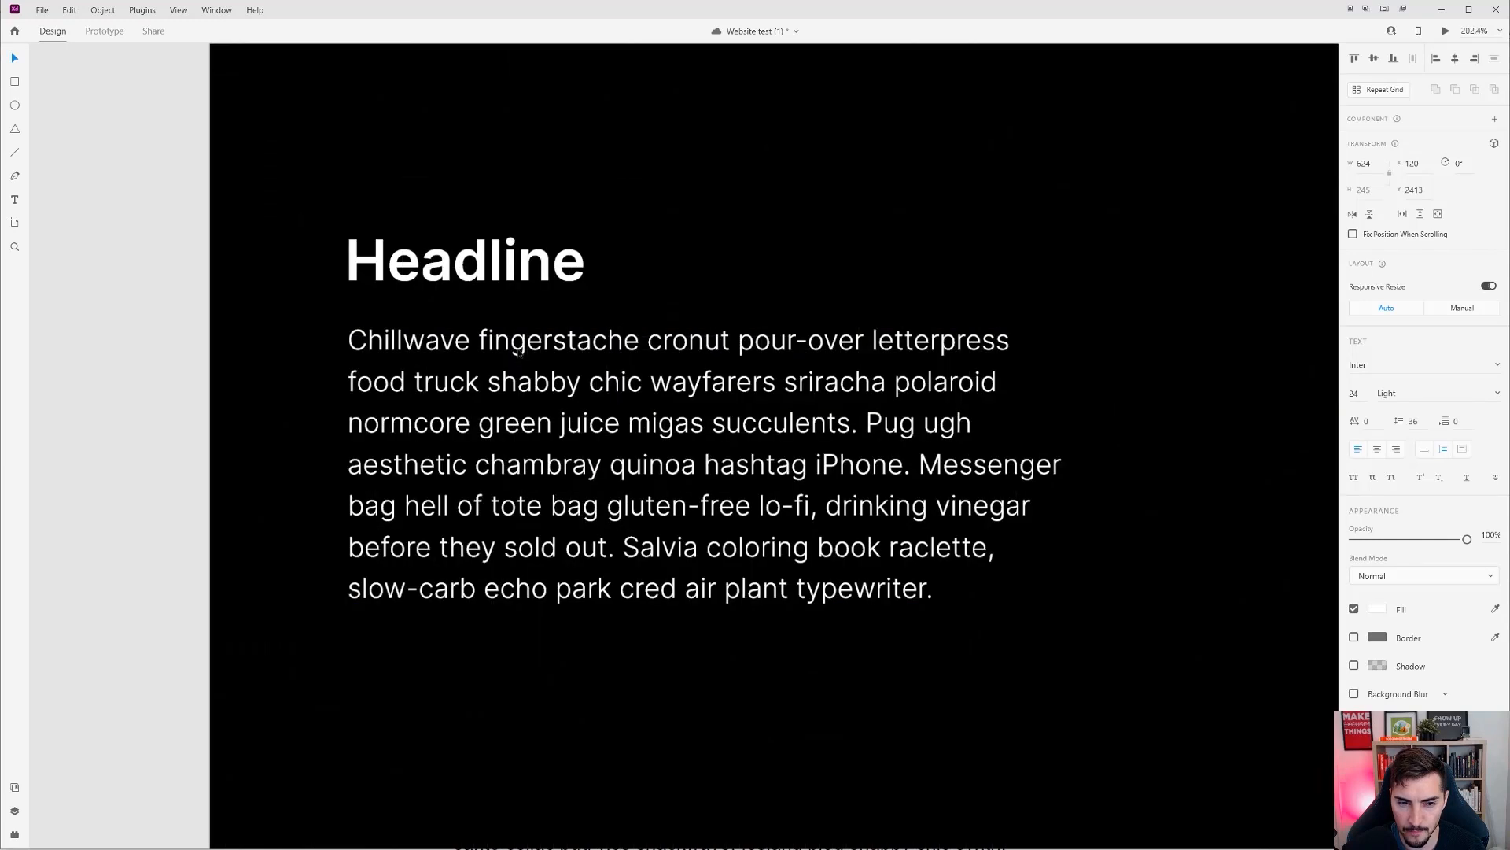
# Step: Hide the square grid and examine the spacing and alignment of the Headline and paragraph without it
pyautogui.scroll(2, 520, 351)
pyautogui.press("ctrl+'")
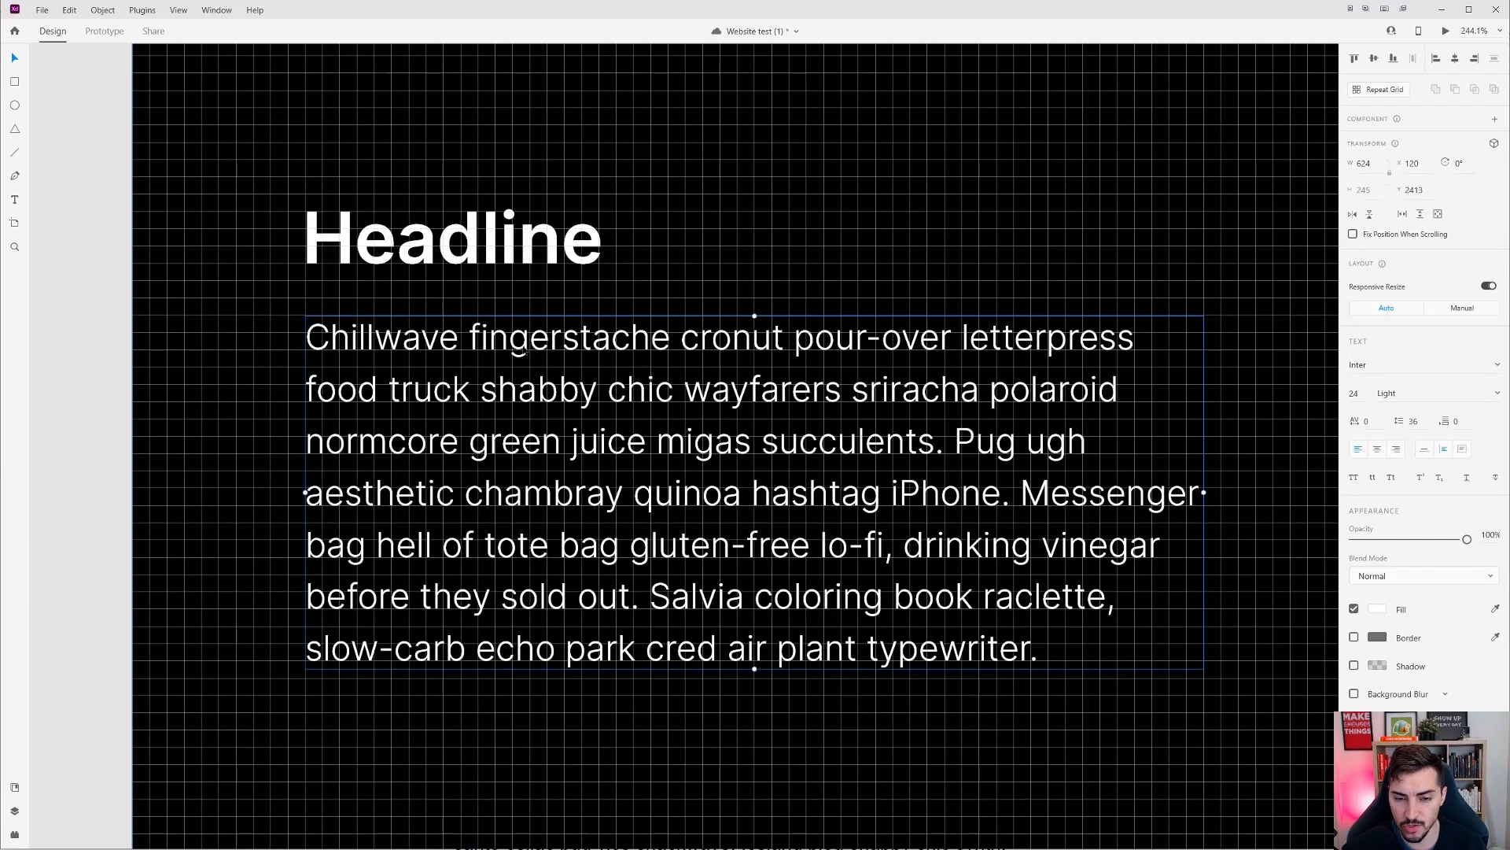
pyautogui.press("ctrl+'")
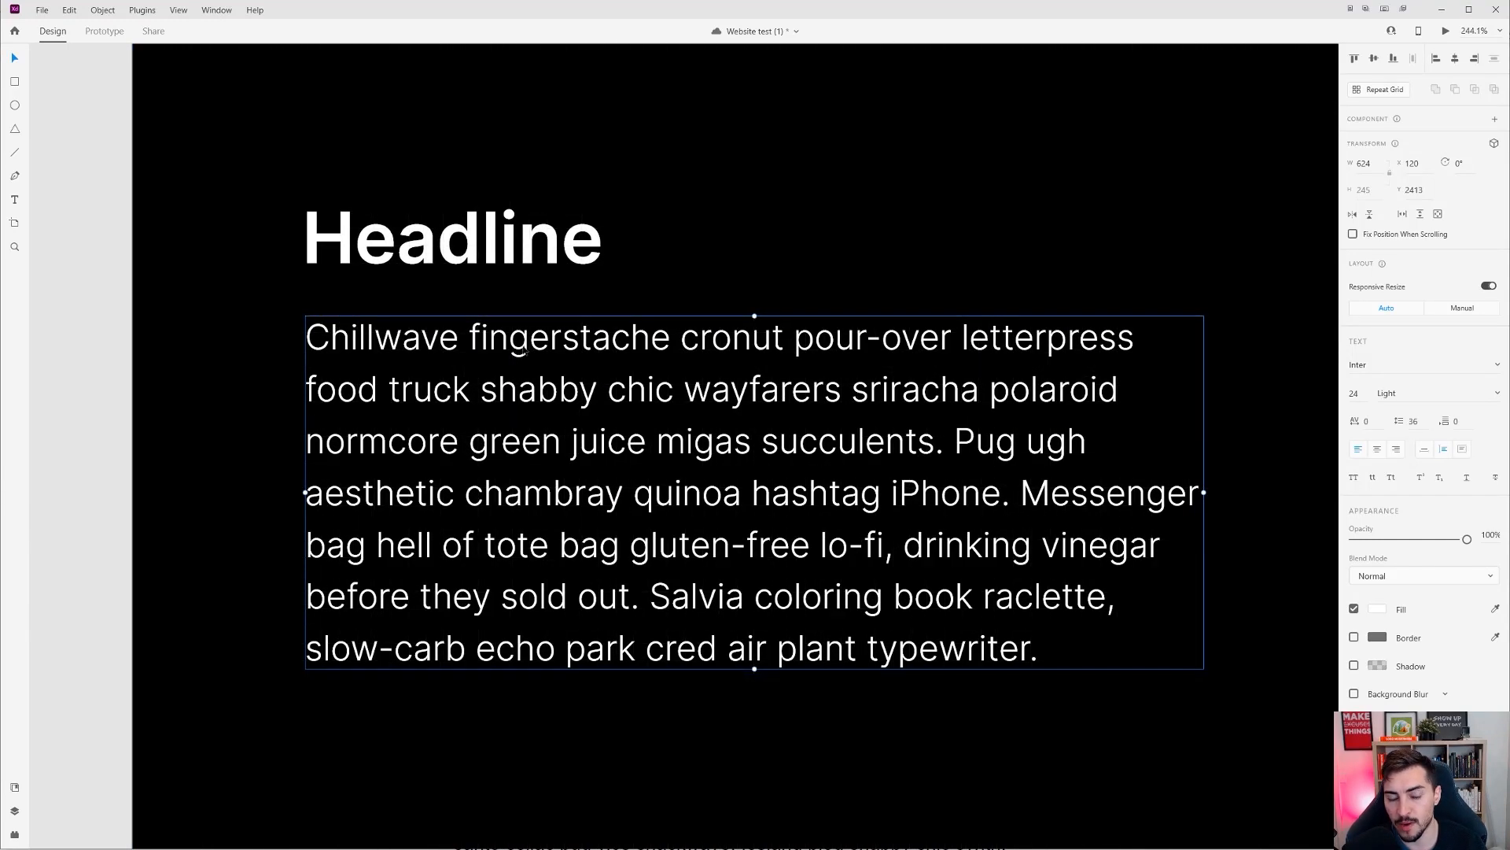
pyautogui.doubleClick(1038, 381)
pyautogui.doubleClick(1020, 344)
pyautogui.click(1058, 389)
pyautogui.moveTo(434, 388); pyautogui.dragTo(327, 337)
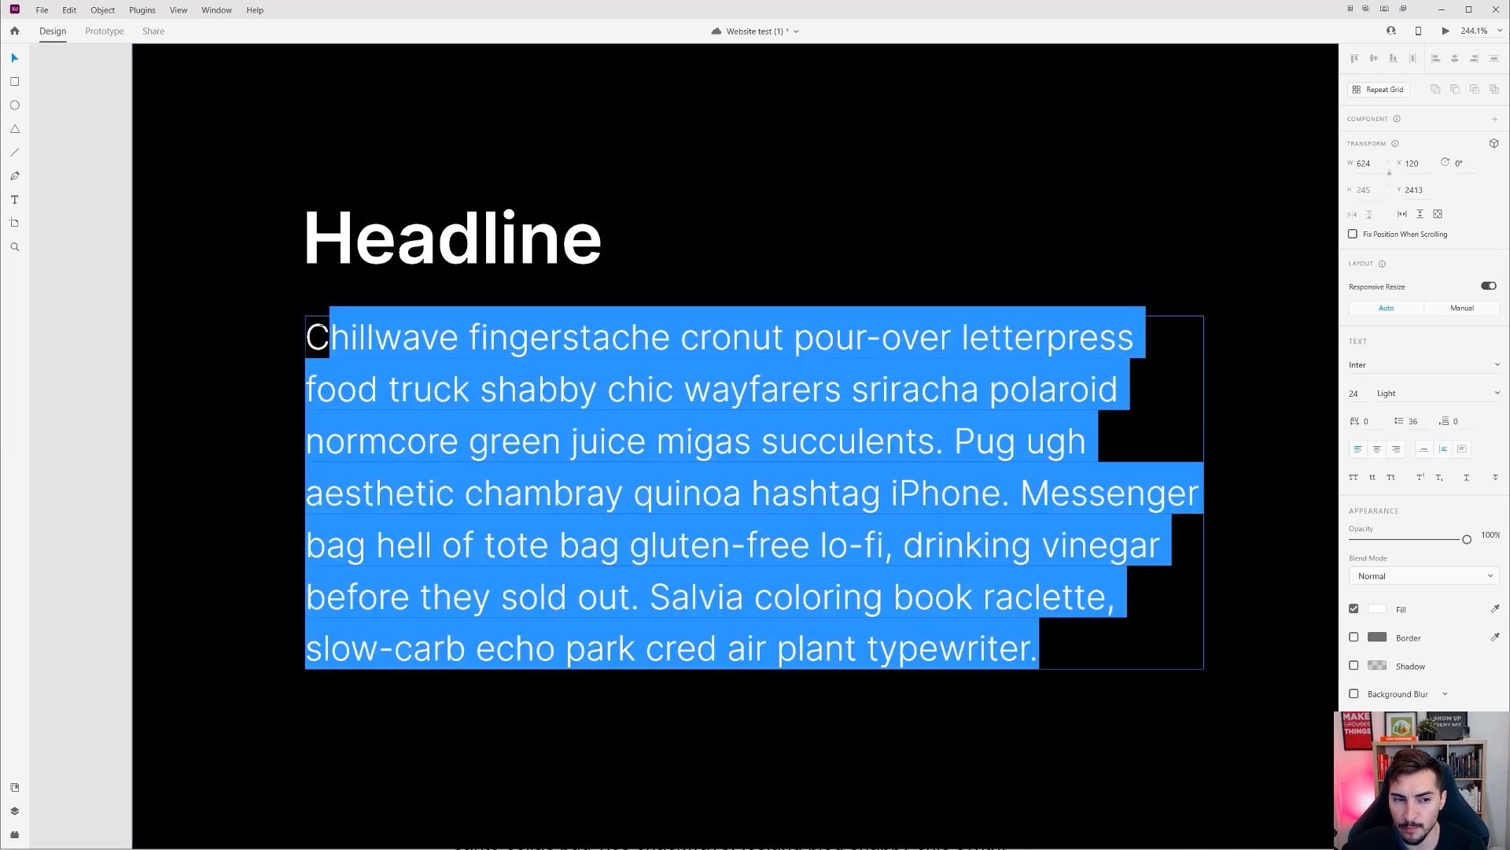
pyautogui.click(402, 336)
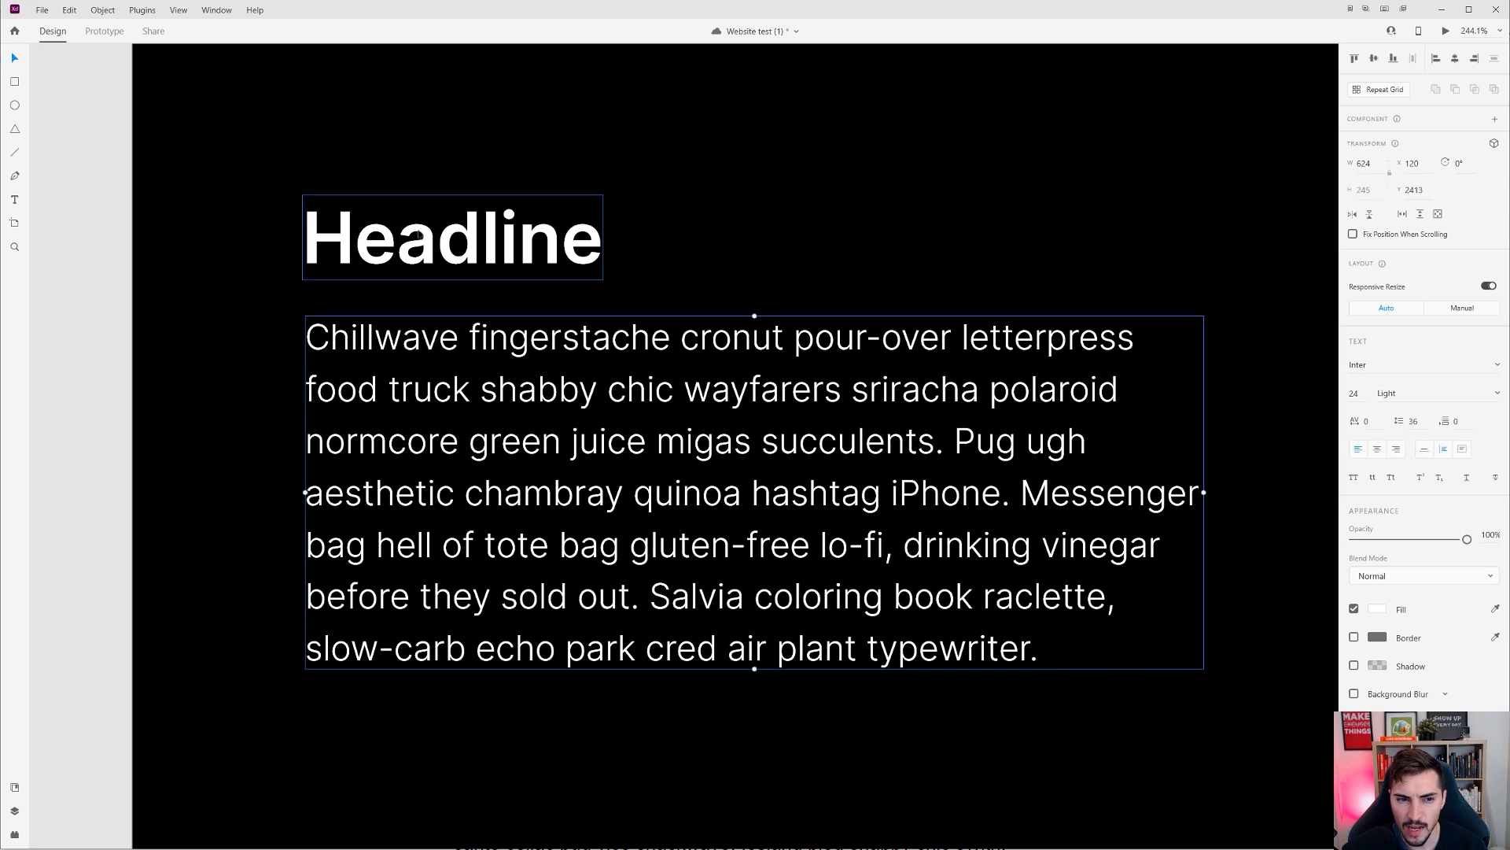
pyautogui.scroll(4, 362, 224)
pyautogui.doubleClick(465, 246)
pyautogui.press('Escape')
pyautogui.click(607, 431)
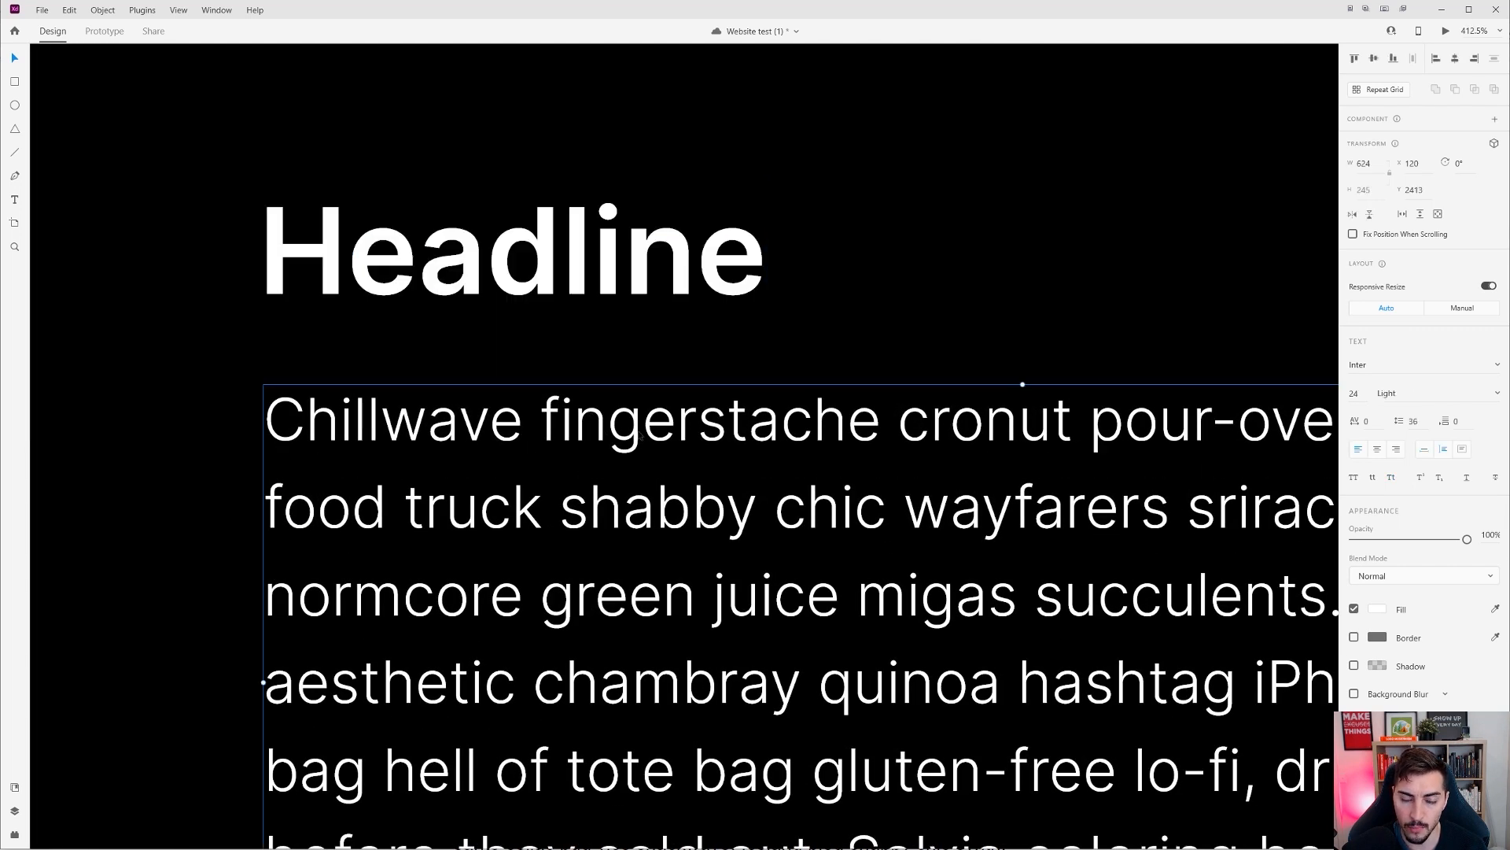
# Step: Show the square grid again and set the Headline's font size to 50
pyautogui.hotkey('ctrl', "'")
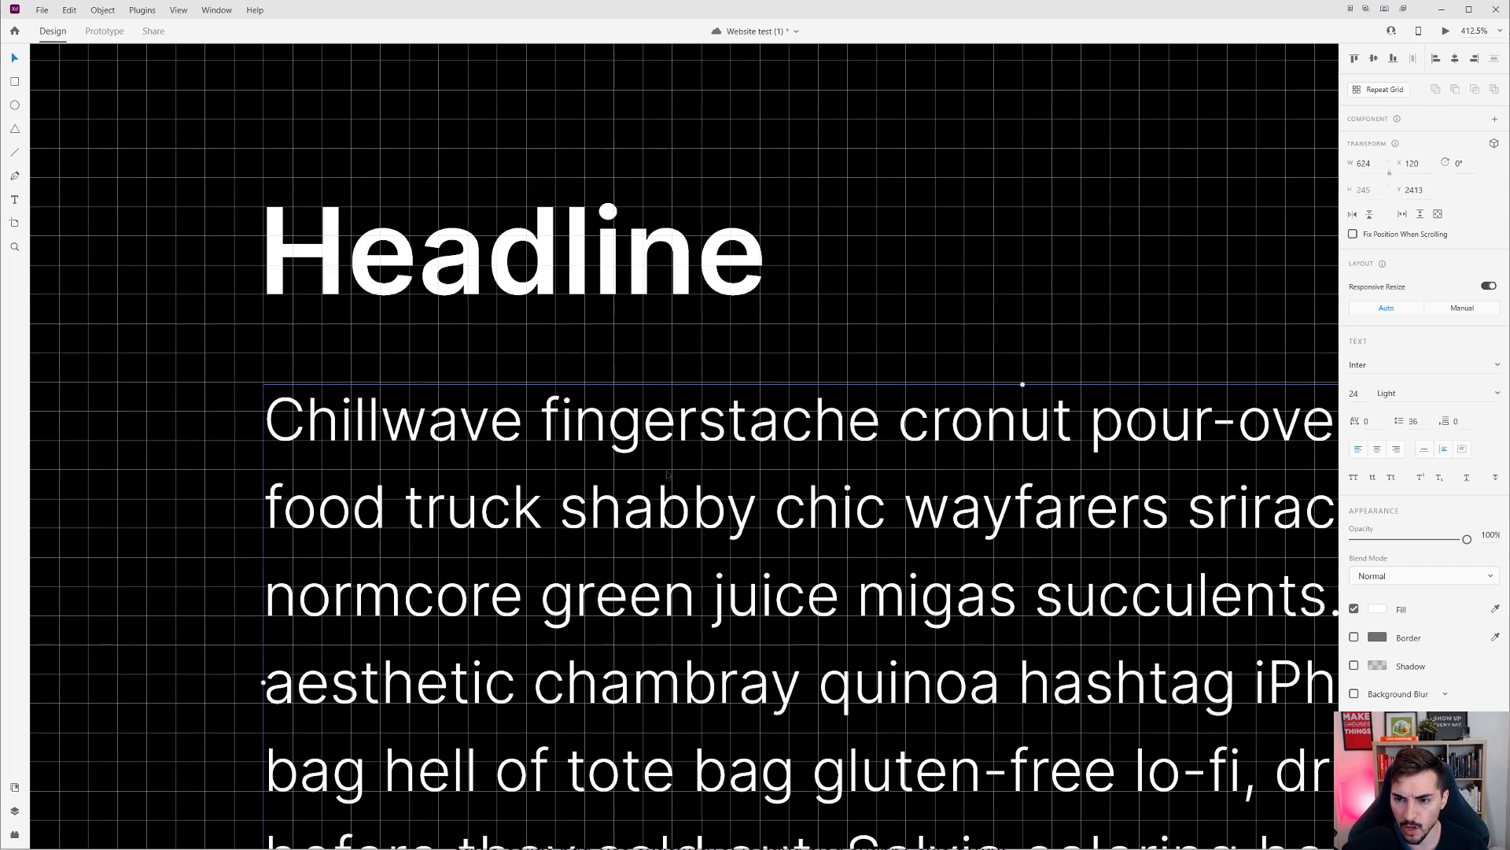
pyautogui.click(631, 255)
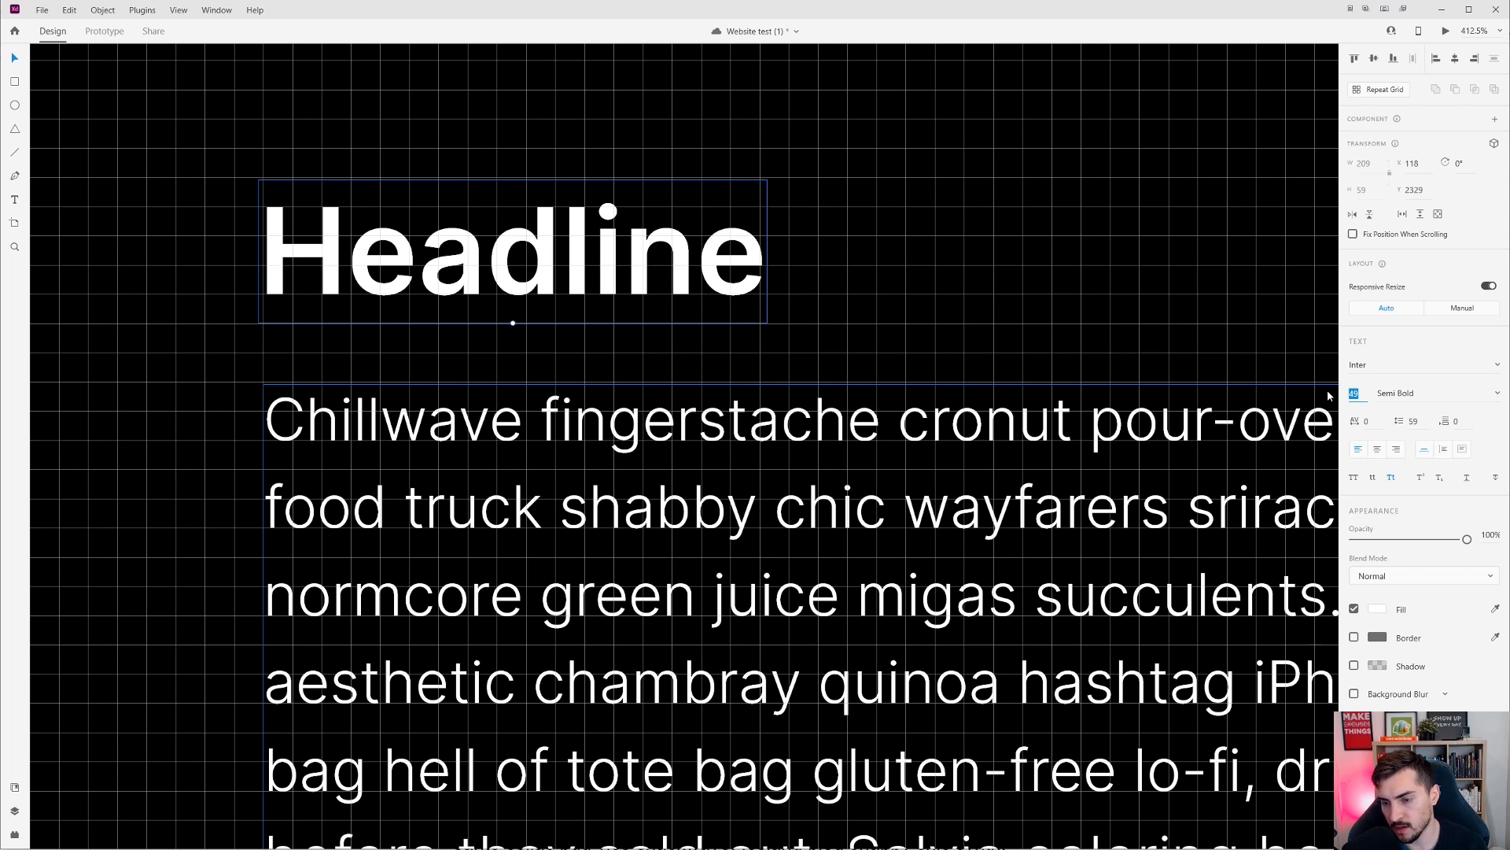
pyautogui.write('50')
pyautogui.press('Return')
# Step: Hide the square grid and display the column layout grid over the whole Grids section
pyautogui.scroll(-4, 606, 328)
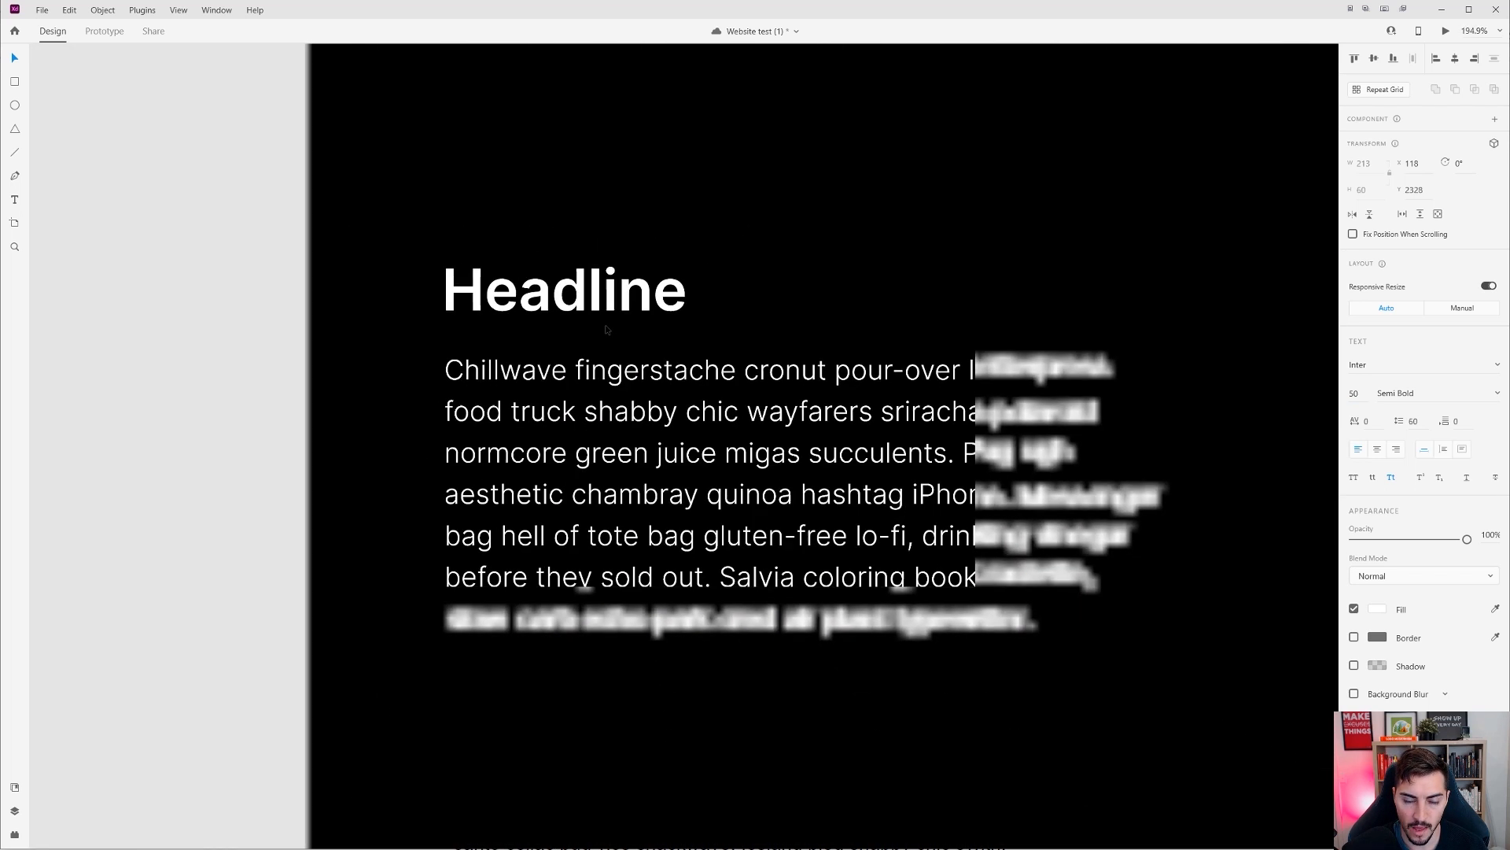
pyautogui.scroll(-2, 380, 206)
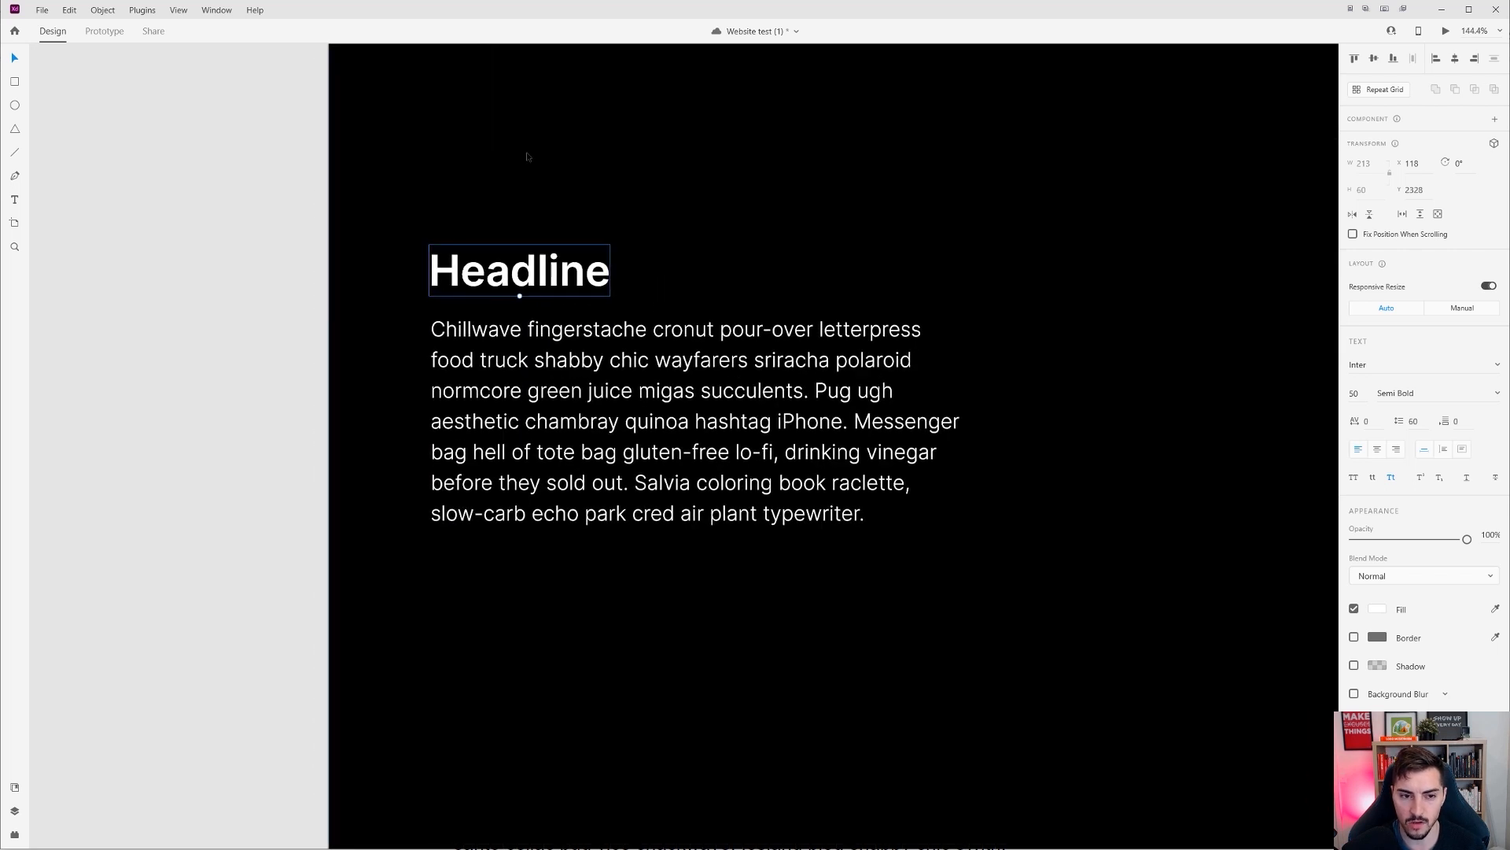
pyautogui.scroll(-1, 429, 242)
pyautogui.moveTo(709, 153); pyautogui.dragTo(570, 299)
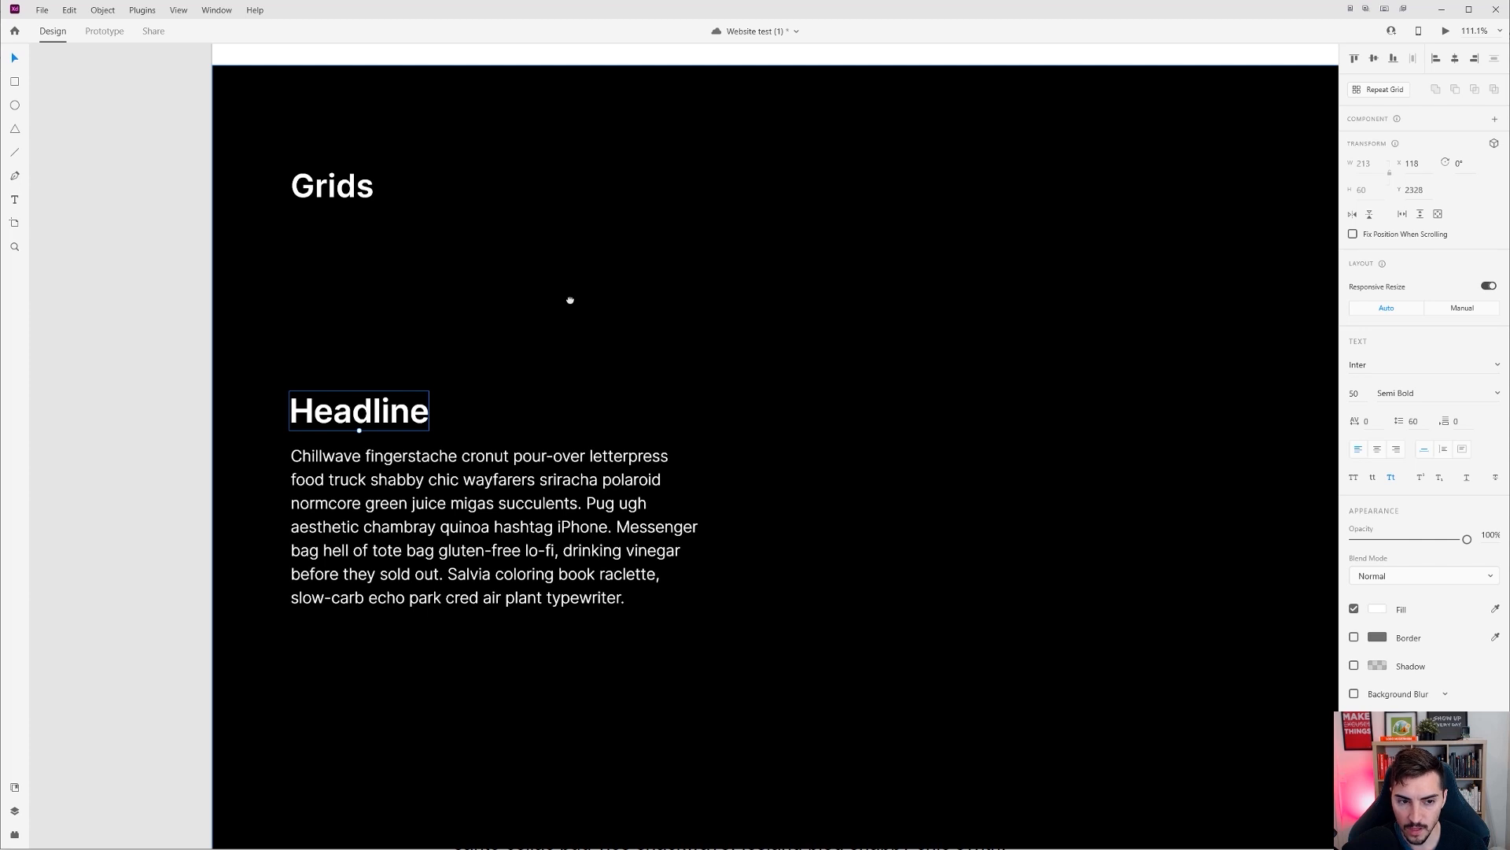
pyautogui.scroll(-2, 711, 283)
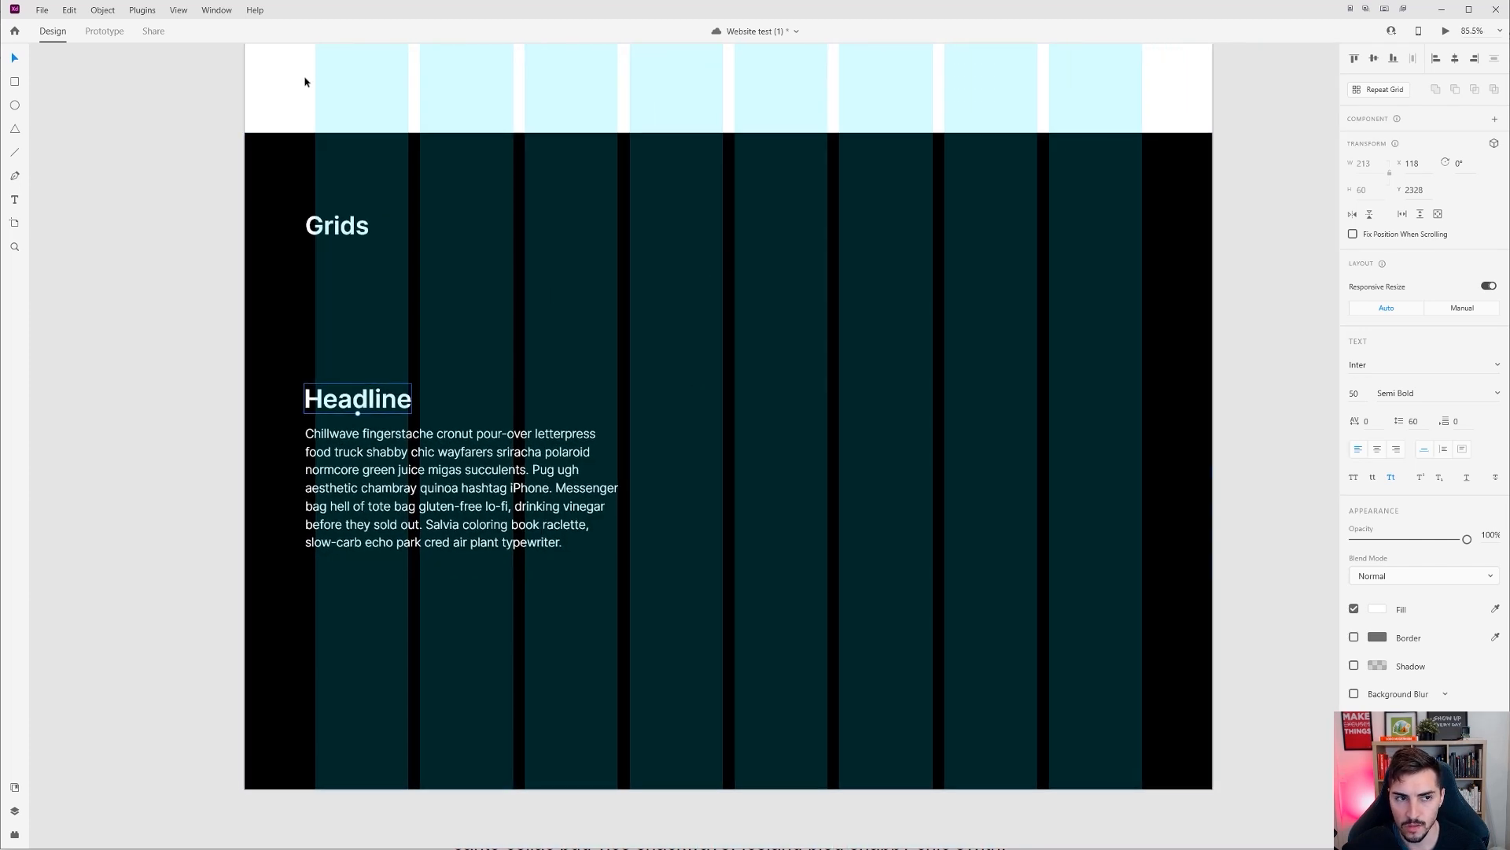
# Step: Select the Home page 1920 – 2 artboard to bring up its layout grid settings, keeping the Grids section in view
pyautogui.click(319, 182)
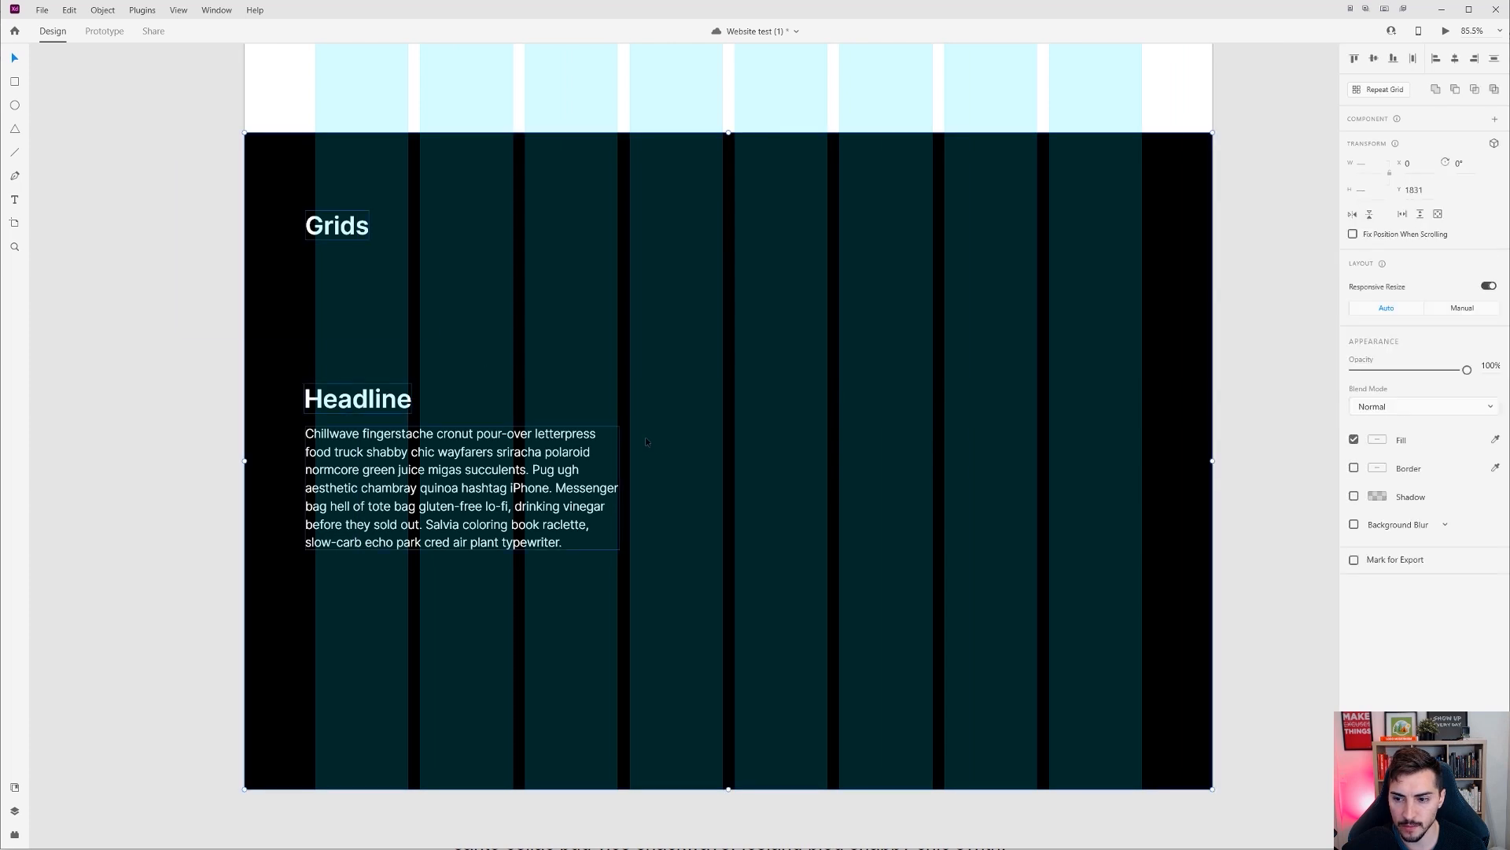
pyautogui.scroll(-3, 645, 437)
pyautogui.scroll(8, 563, 244)
pyautogui.click(424, 310)
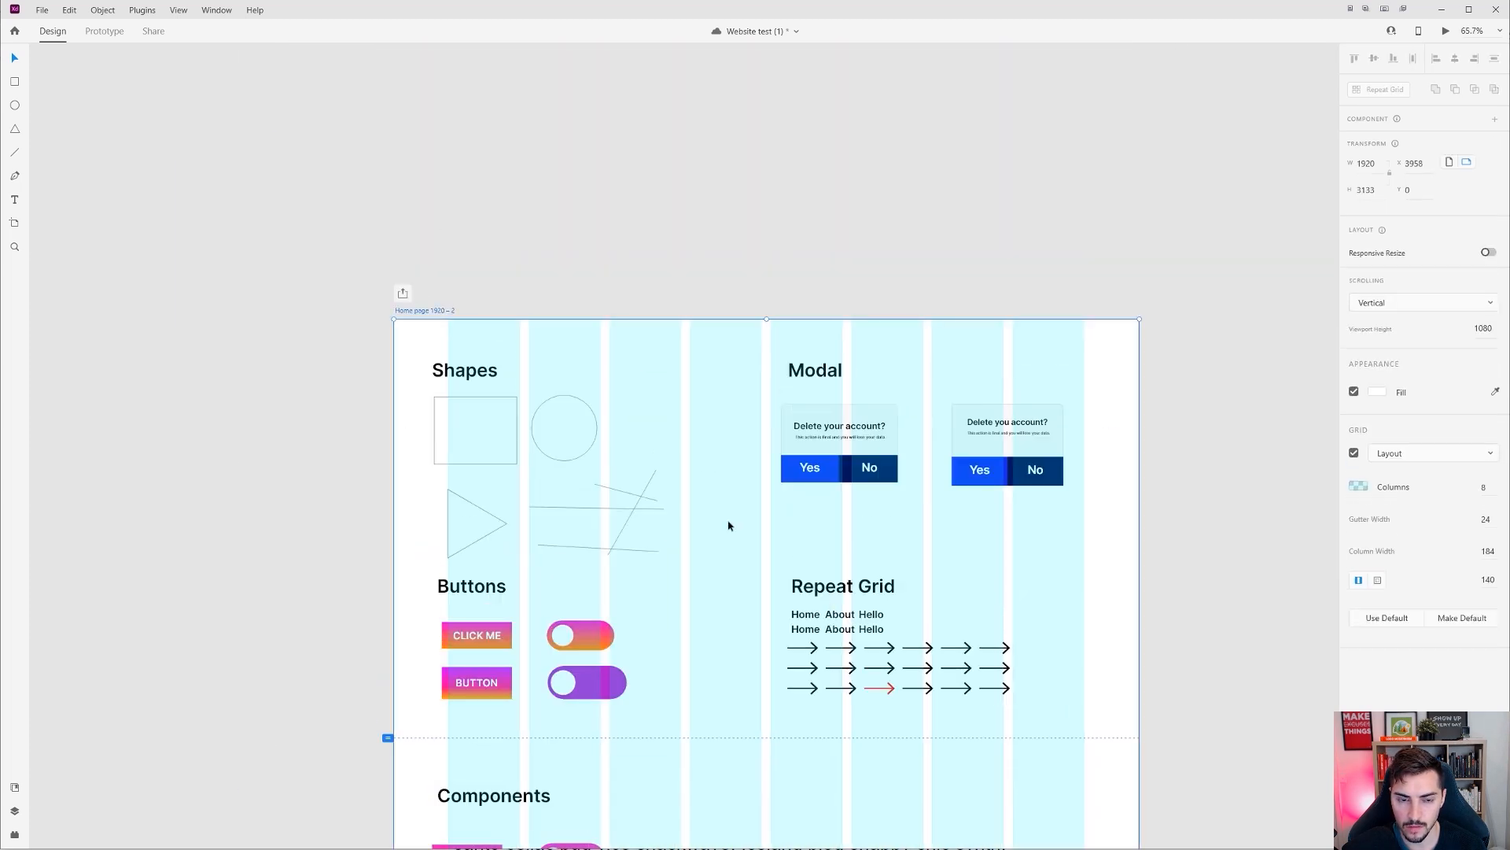
pyautogui.scroll(-10, 728, 523)
pyautogui.scroll(2, 406, 263)
pyautogui.moveTo(493, 173); pyautogui.dragTo(554, 349)
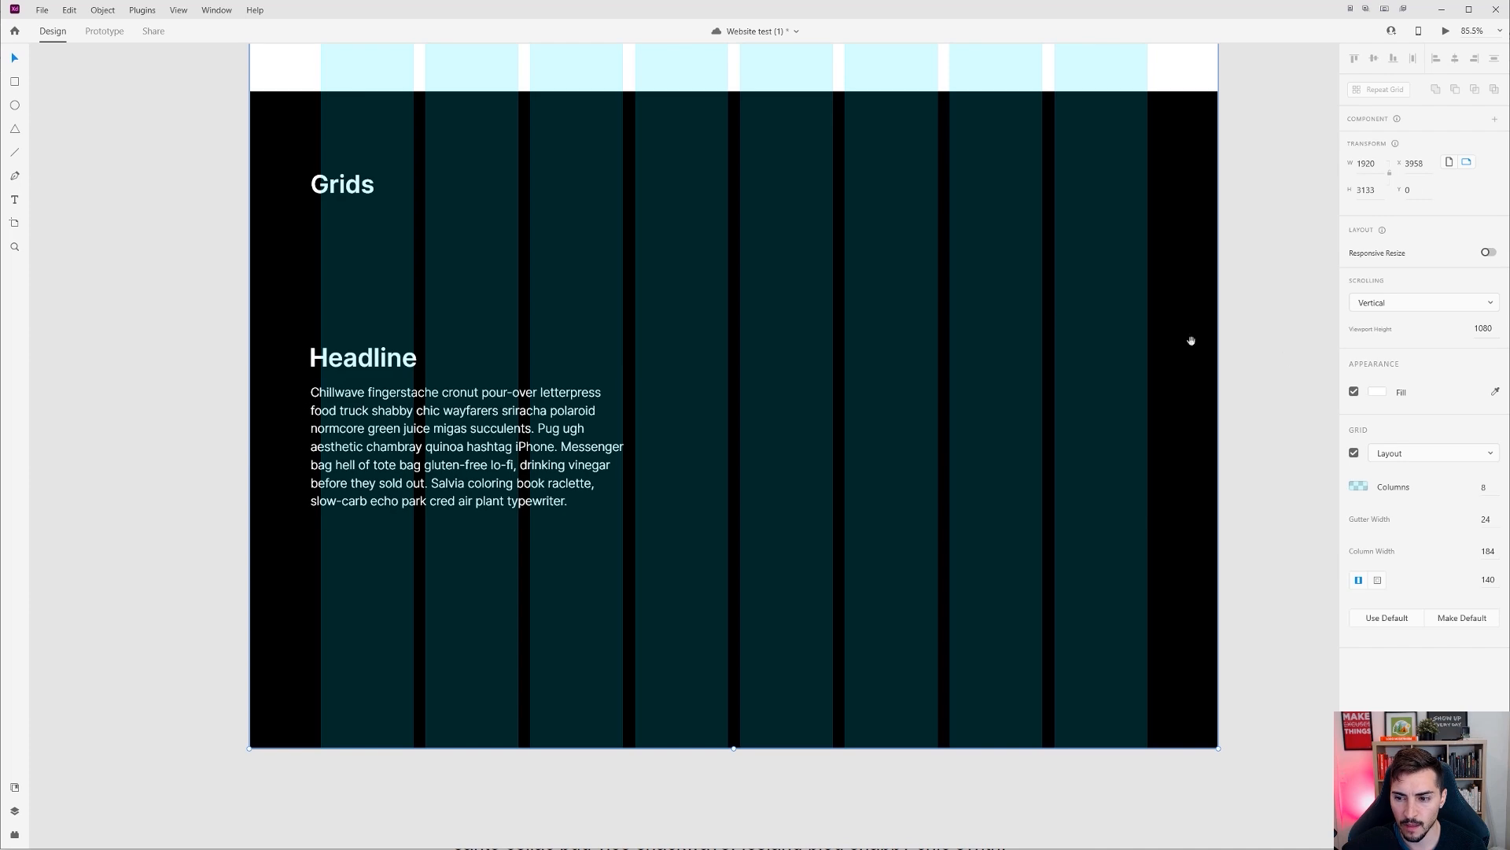
# Step: Raise the opacity of the layout grid's column colour to 27%
pyautogui.scroll(1, 1191, 337)
pyautogui.click(1358, 487)
pyautogui.moveTo(1317, 493)
pyautogui.mouseDown()
pyautogui.moveTo(1322, 401)
pyautogui.moveTo(1320, 481)
pyautogui.mouseUp()
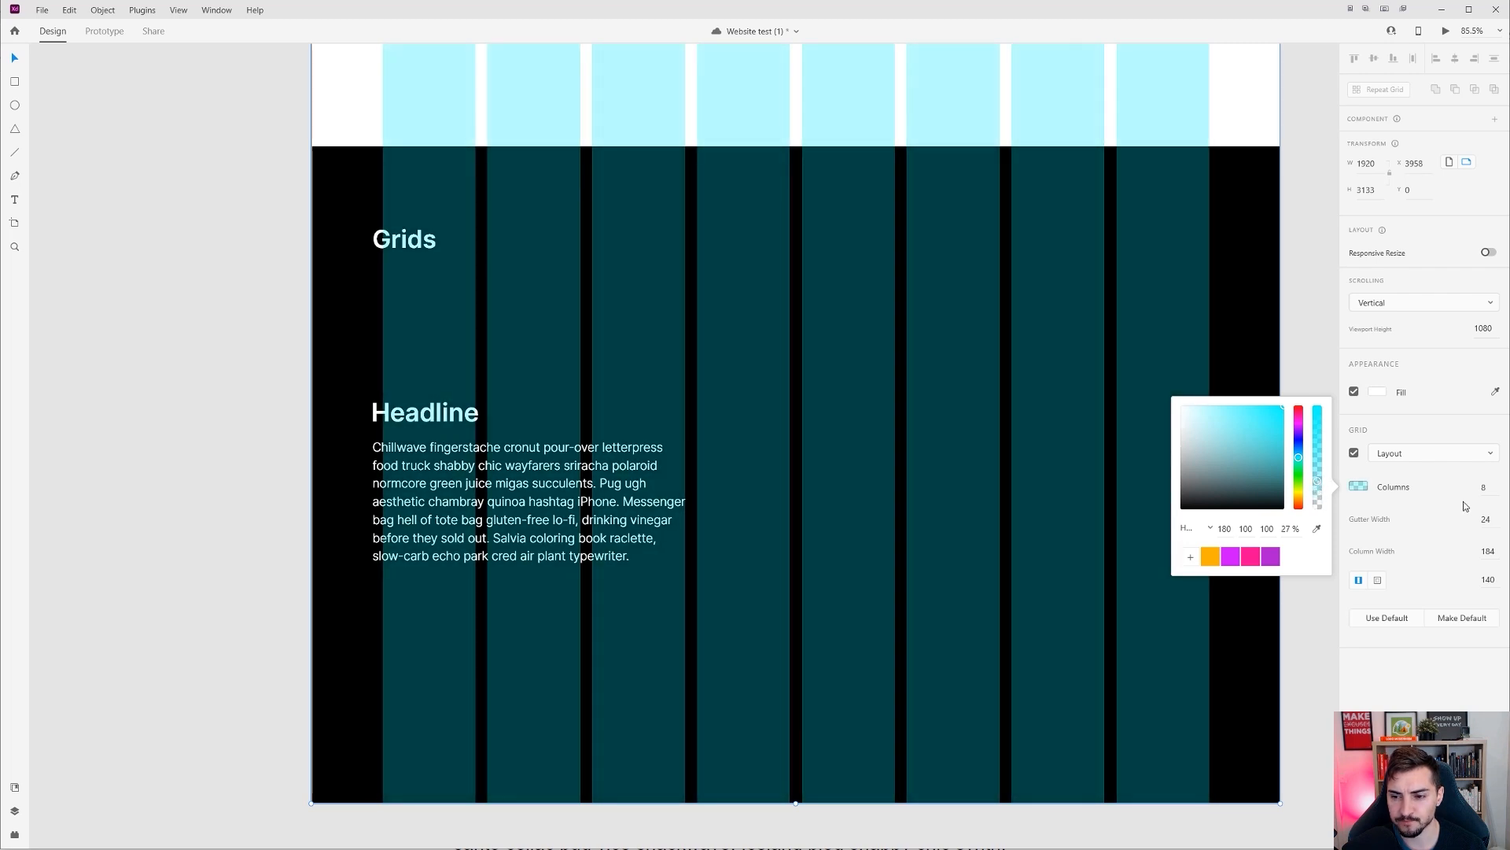
# Step: Try the artboard's layout grid with 4, 6, 12 and 24 columns in turn
pyautogui.click(1485, 488)
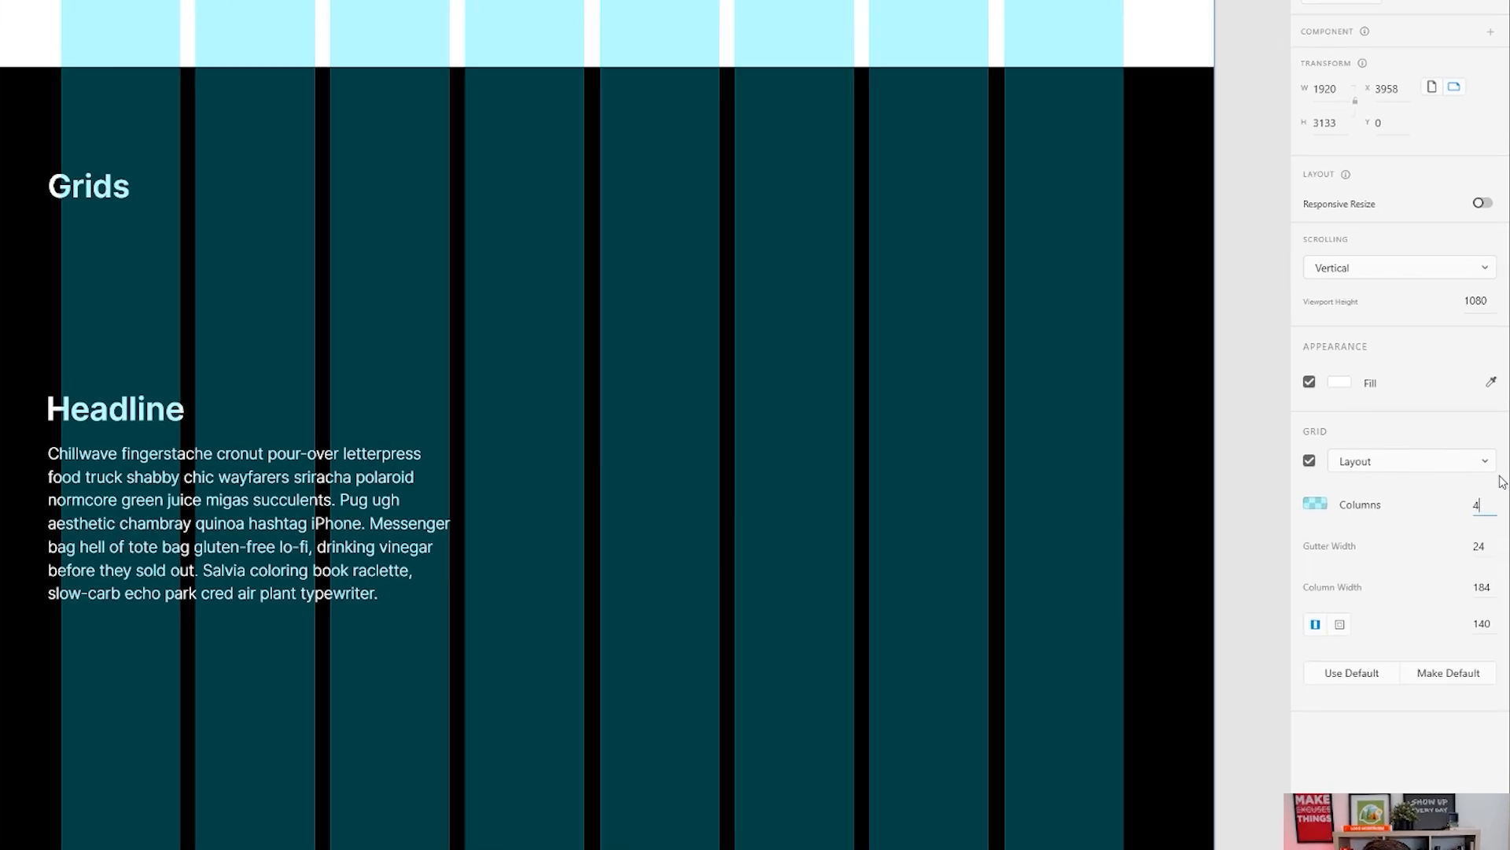
pyautogui.press('Return')
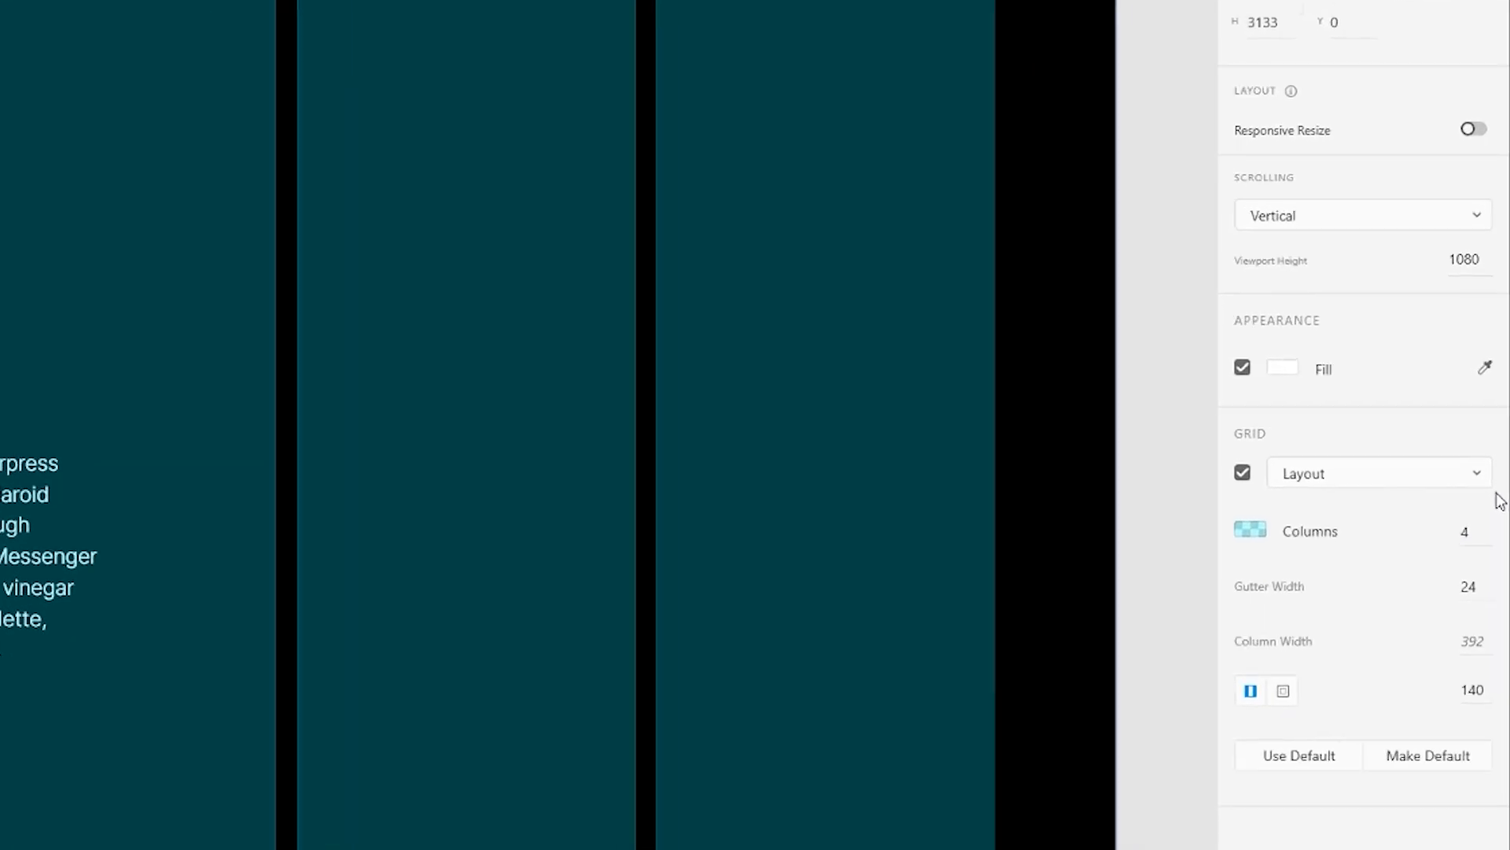
pyautogui.click(1492, 532)
pyautogui.write('6')
pyautogui.press('Return')
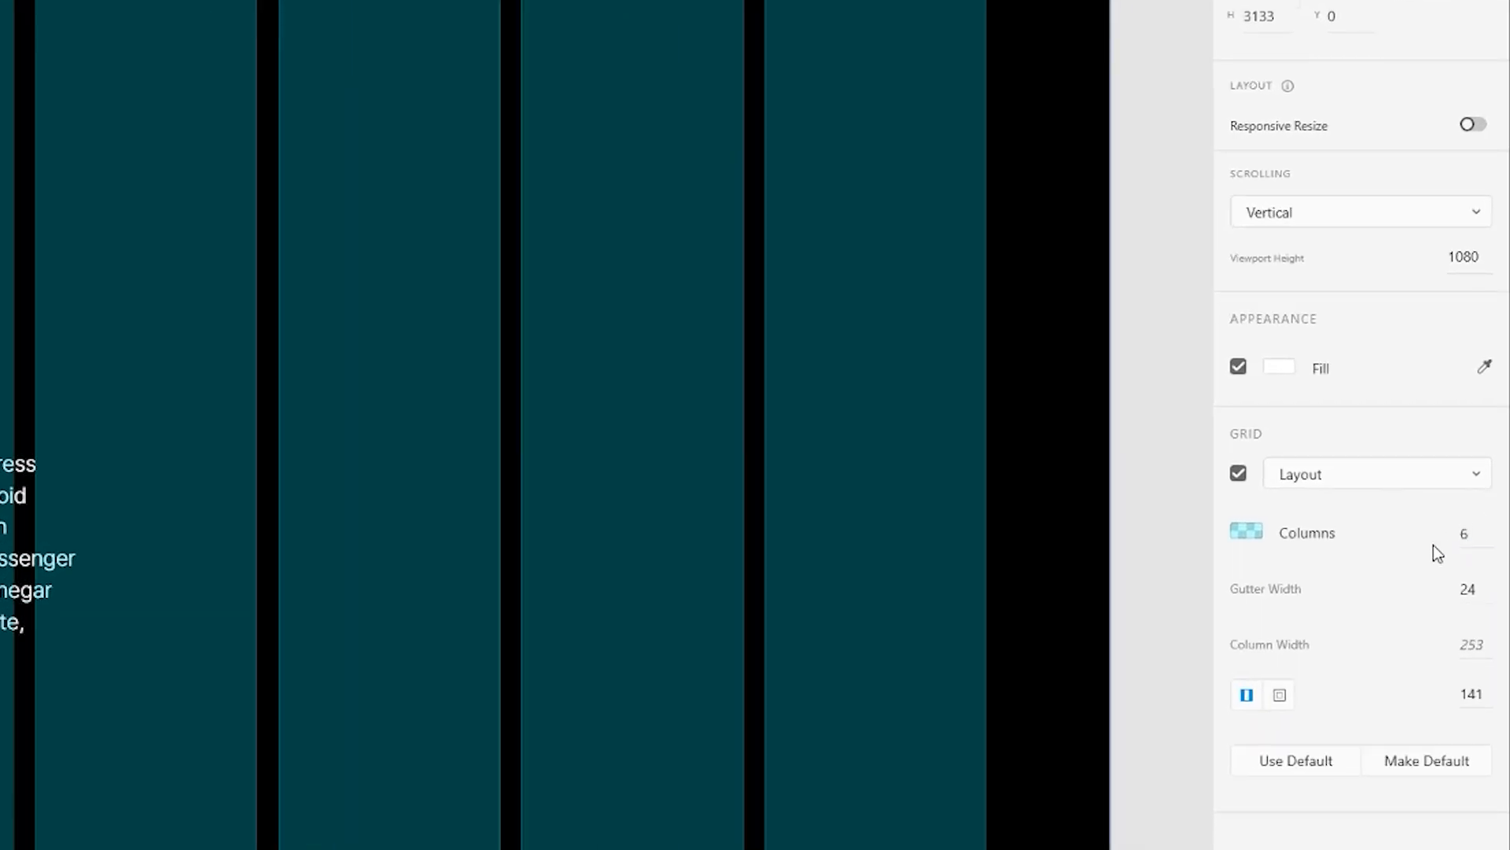
pyautogui.click(1466, 537)
pyautogui.write('12')
pyautogui.press('Return')
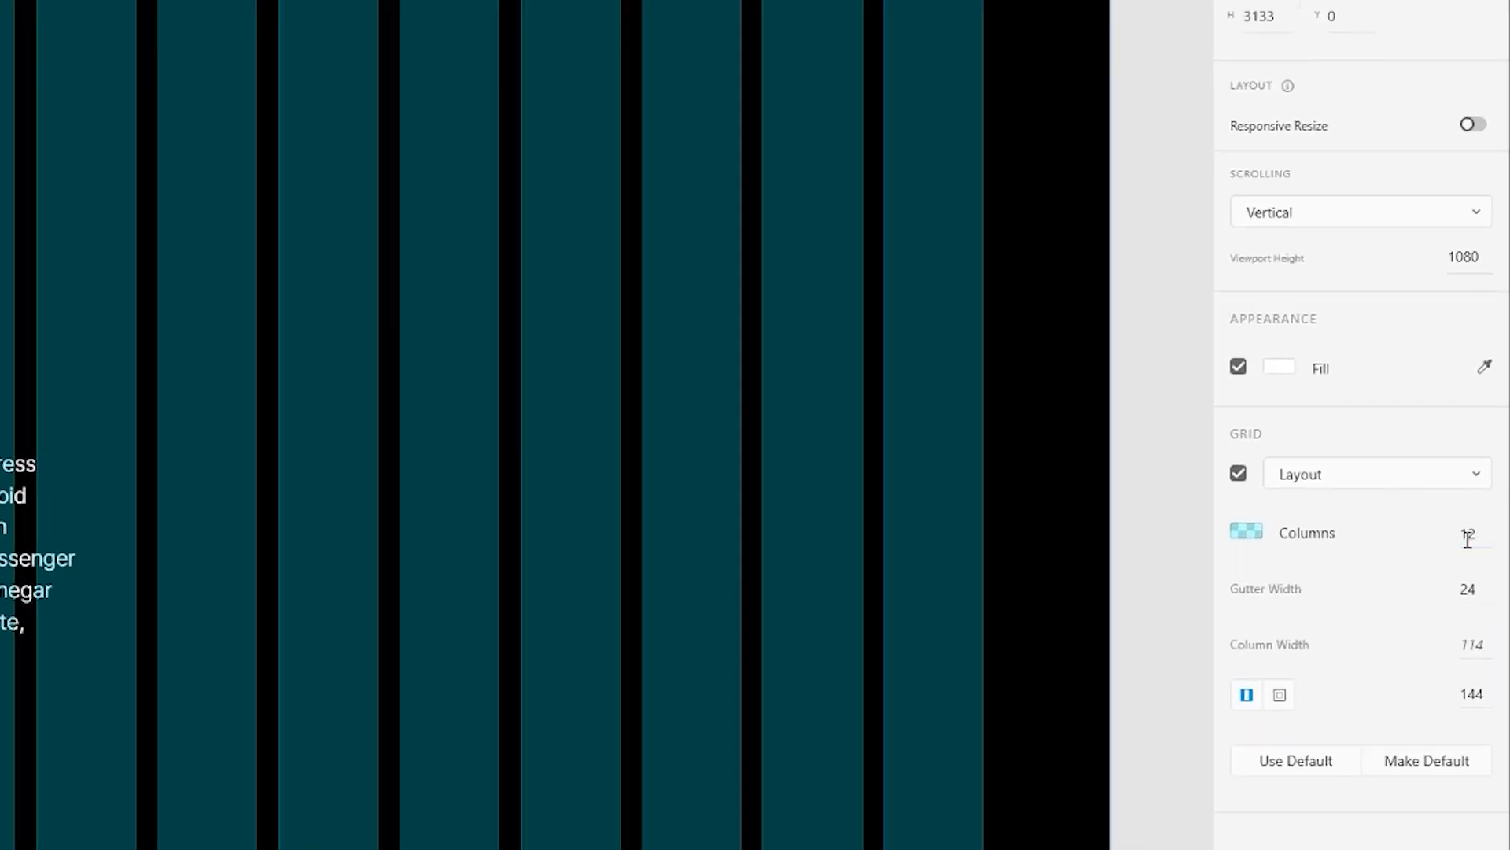
pyautogui.click(1473, 538)
pyautogui.write('24')
pyautogui.press('Return')
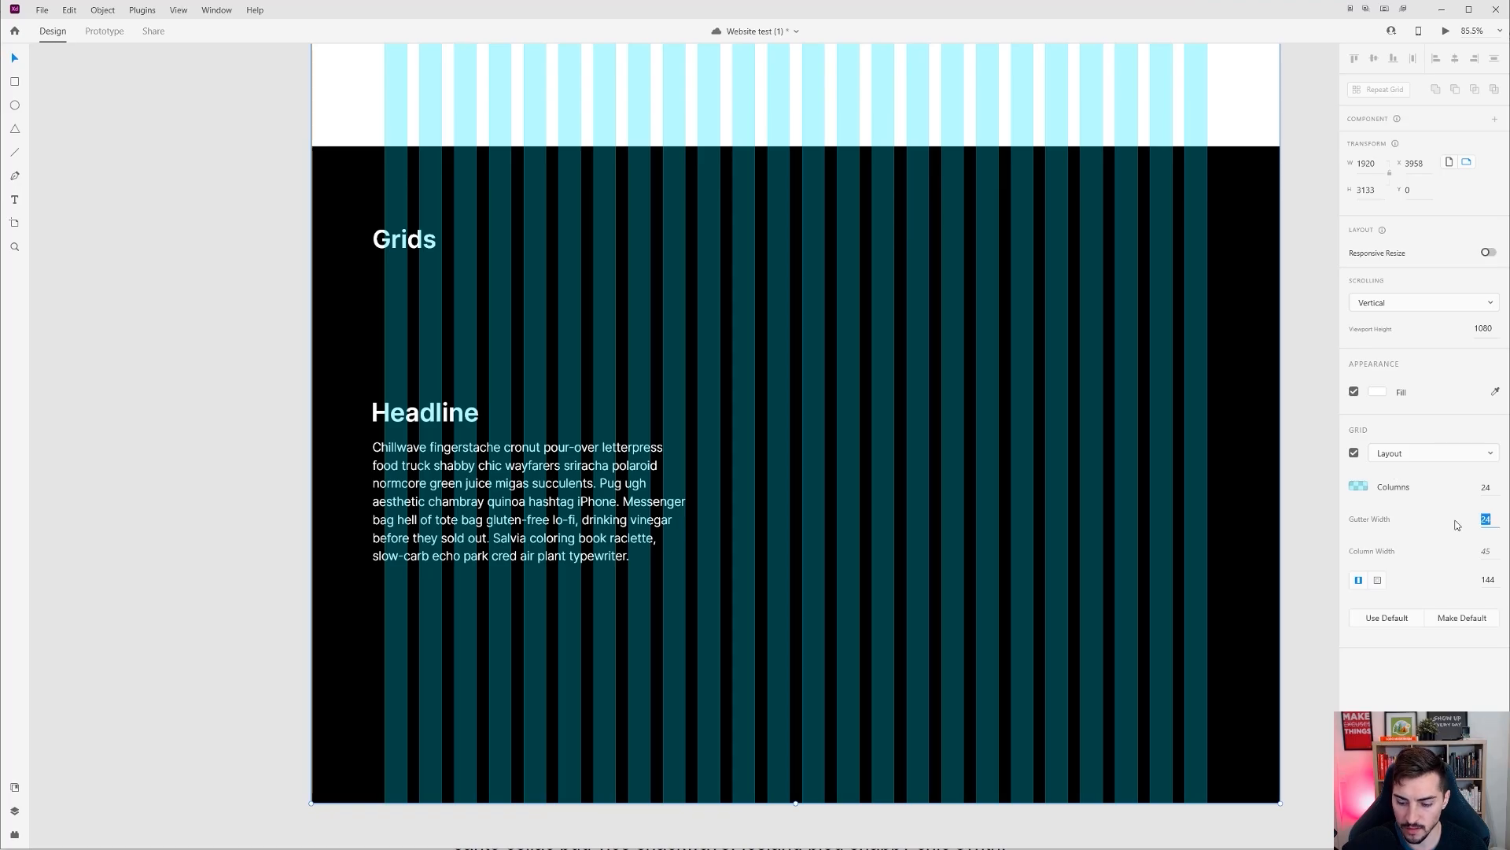
# Step: Set the layout grid to 6 columns and try gutter widths of 6 and 12 before settling on 20
pyautogui.write('6')
pyautogui.press('Return')
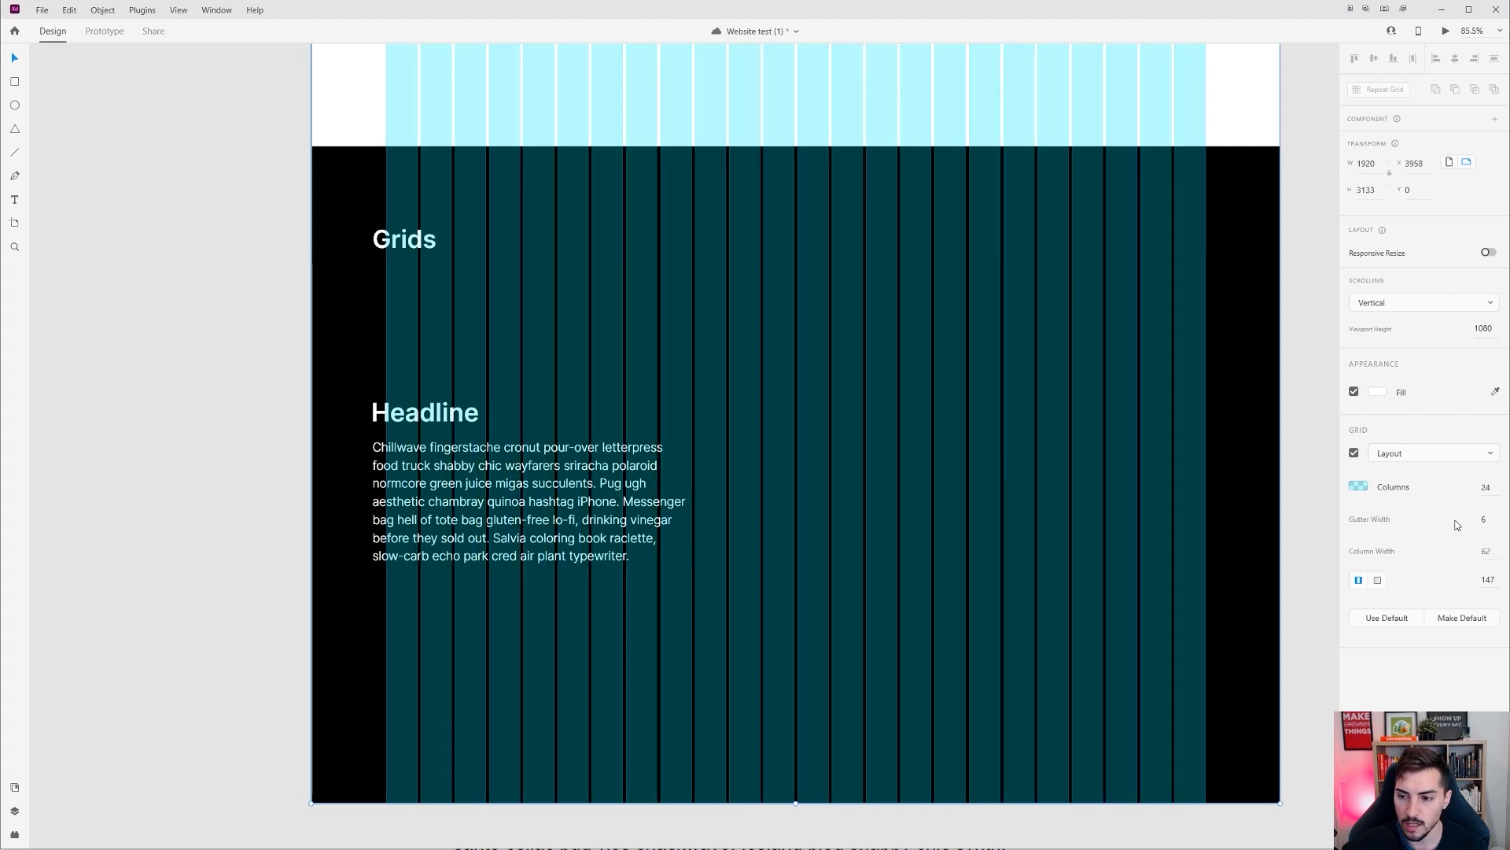
pyautogui.write('6')
pyautogui.press('Return')
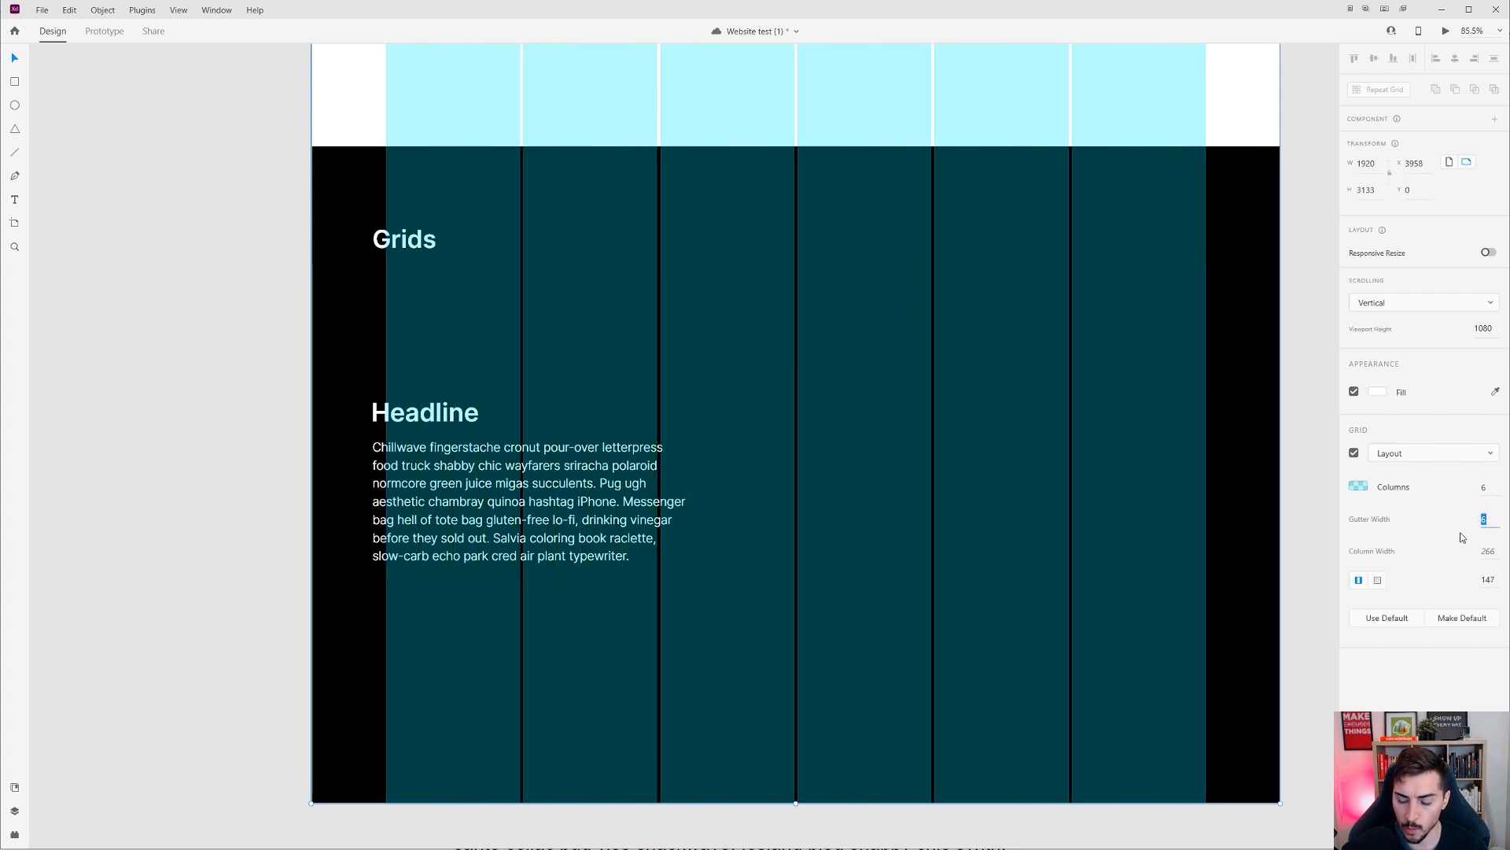
pyautogui.press('Return')
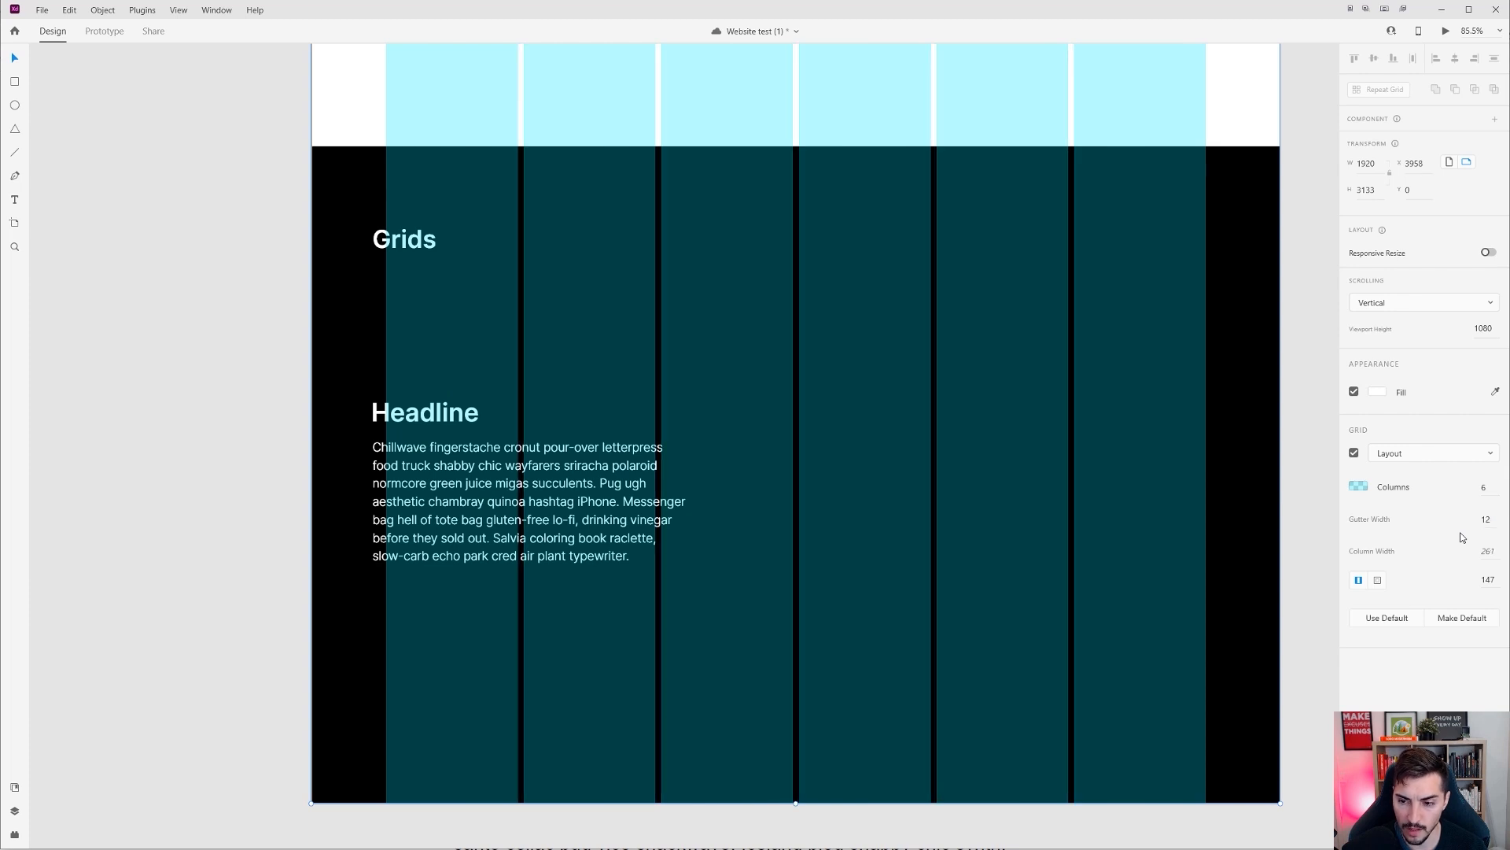
pyautogui.press('Return')
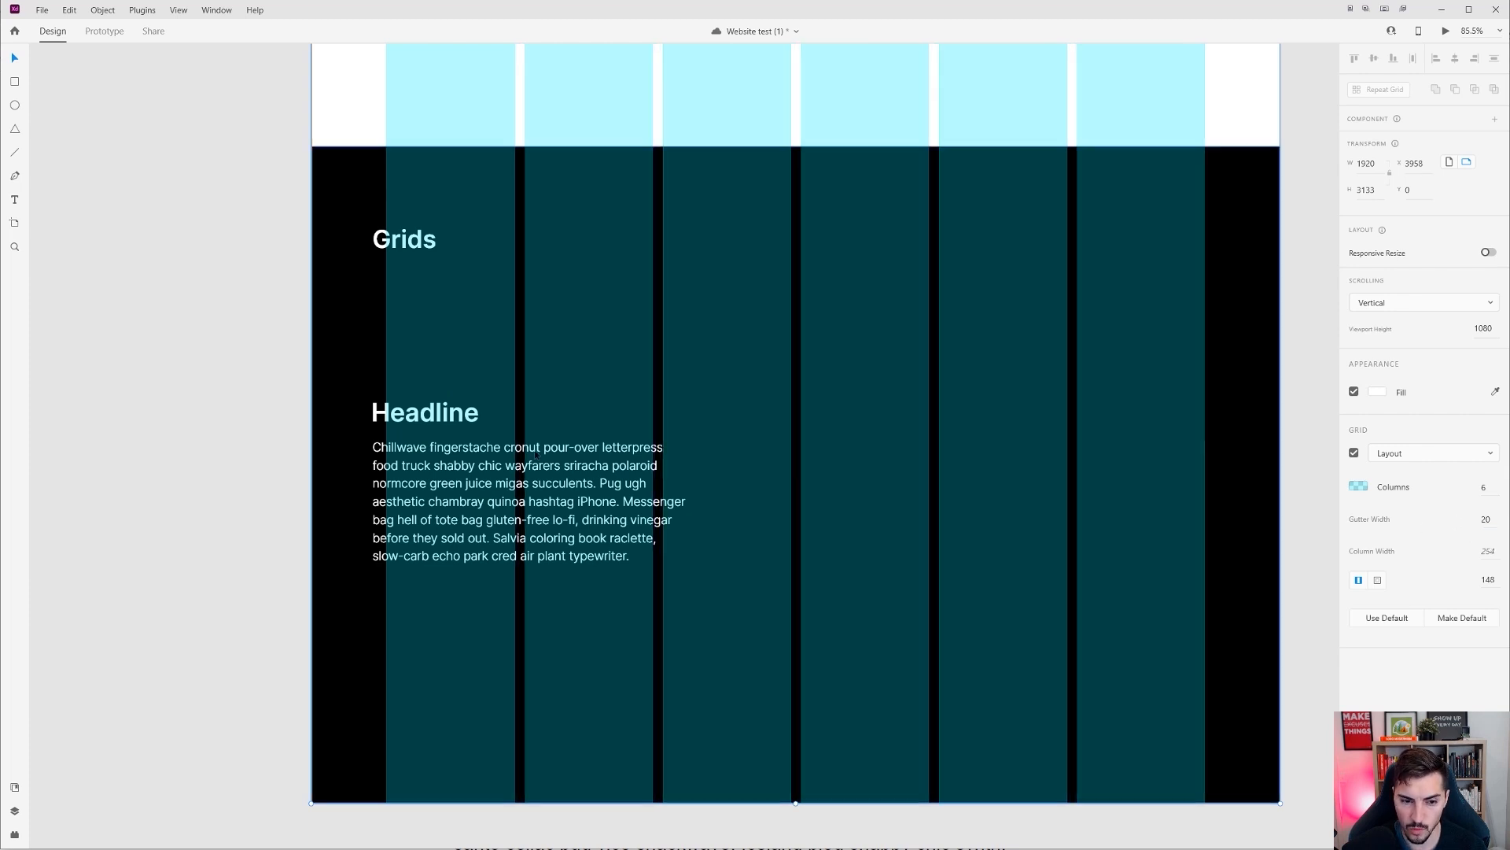
# Step: Duplicate the Headline and its paragraph in the Grids section, placing the copy at the fourth layout column, X 970
pyautogui.scroll(4, 417, 496)
pyautogui.scroll(-2, 605, 311)
pyautogui.moveTo(615, 312); pyautogui.dragTo(521, 324)
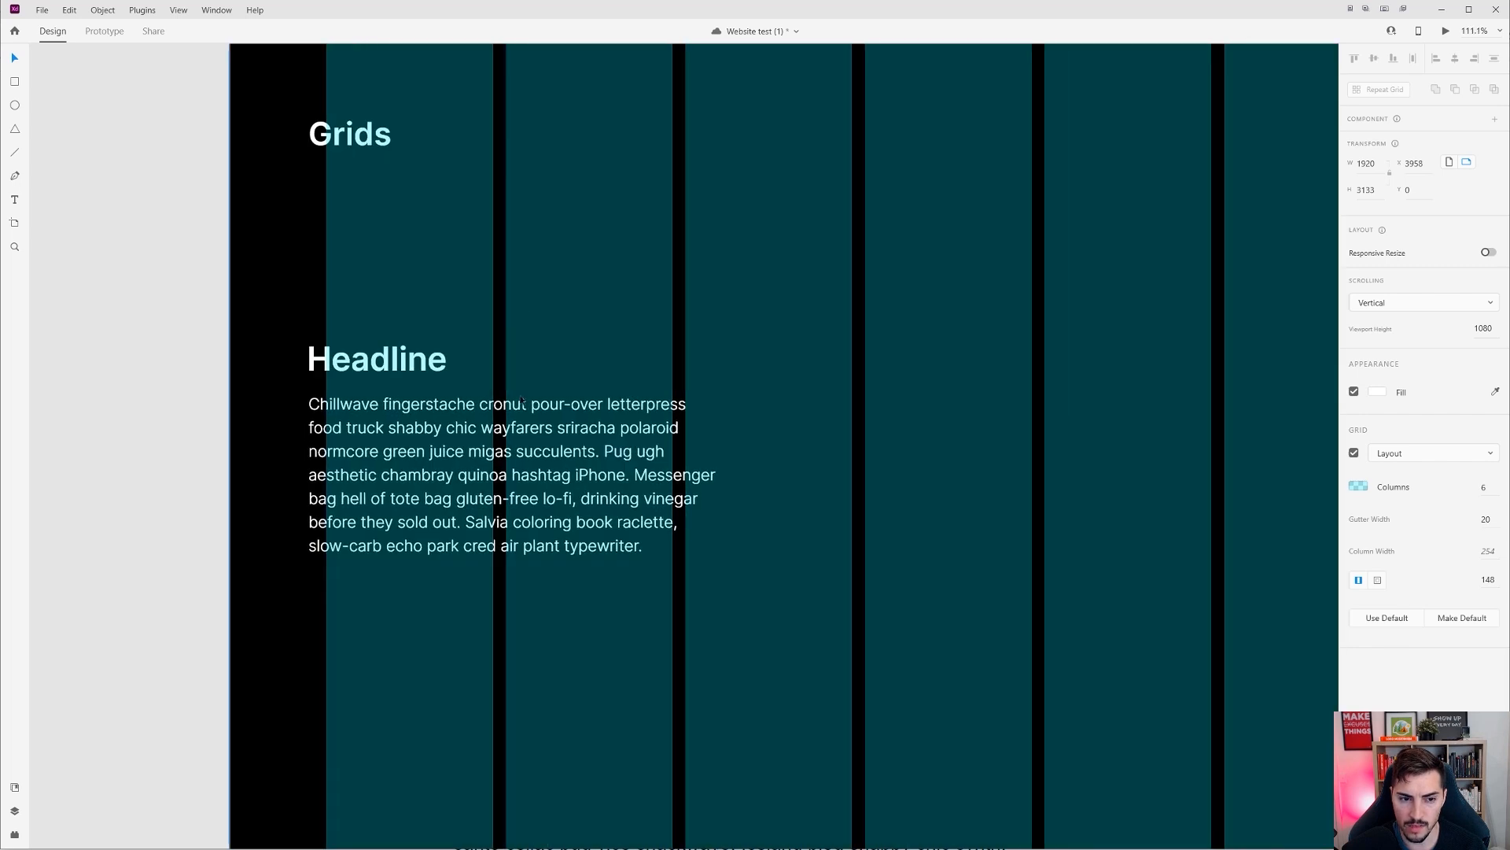
pyautogui.moveTo(700, 157); pyautogui.dragTo(435, 396)
pyautogui.hotkey('ctrl', 'z')
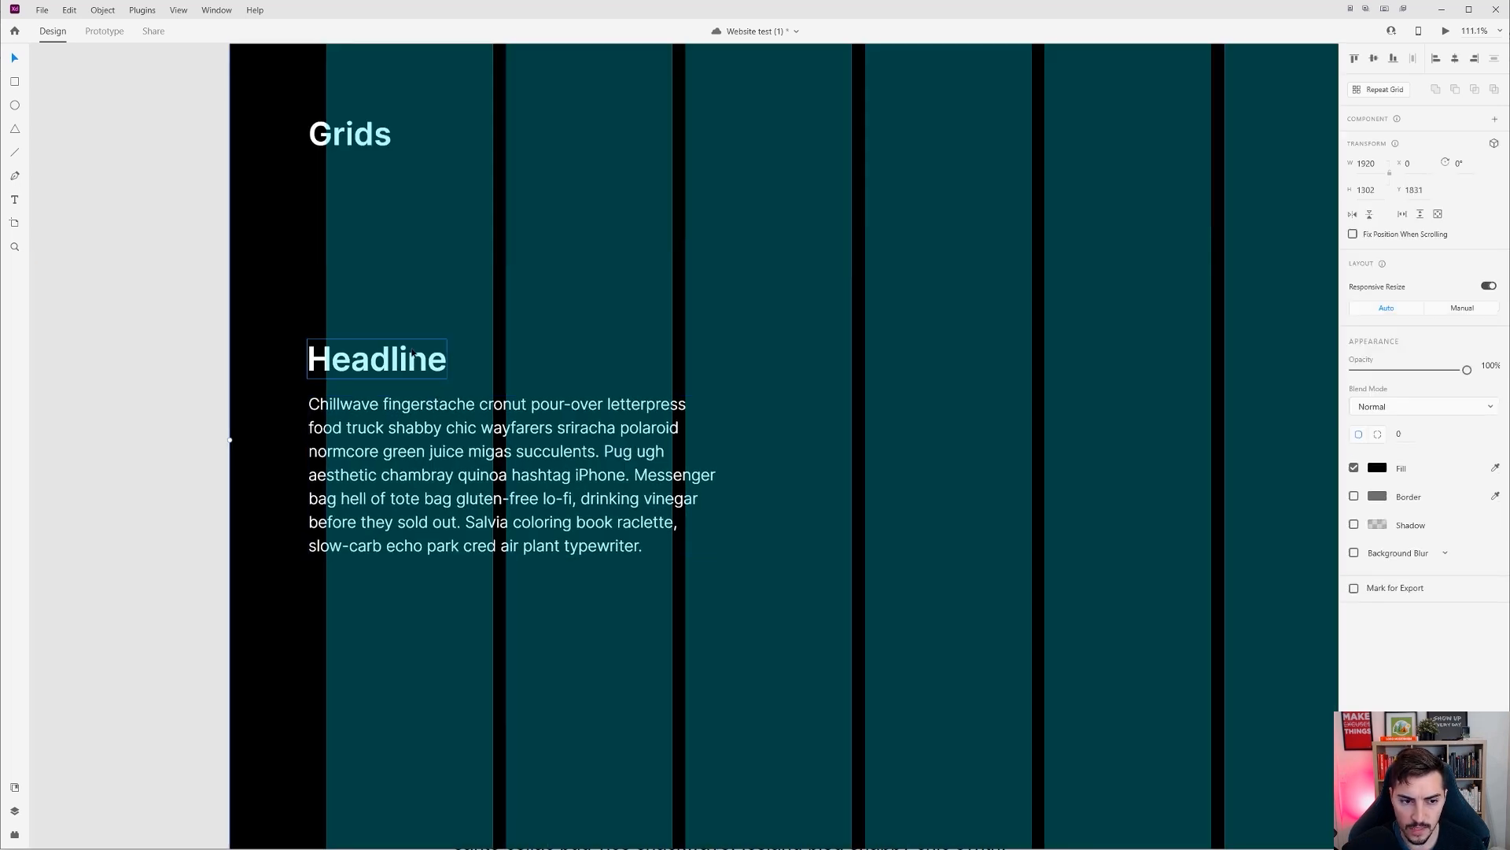
pyautogui.click(381, 458)
pyautogui.moveTo(381, 458); pyautogui.dragTo(727, 416)
pyautogui.scroll(-3, 712, 385)
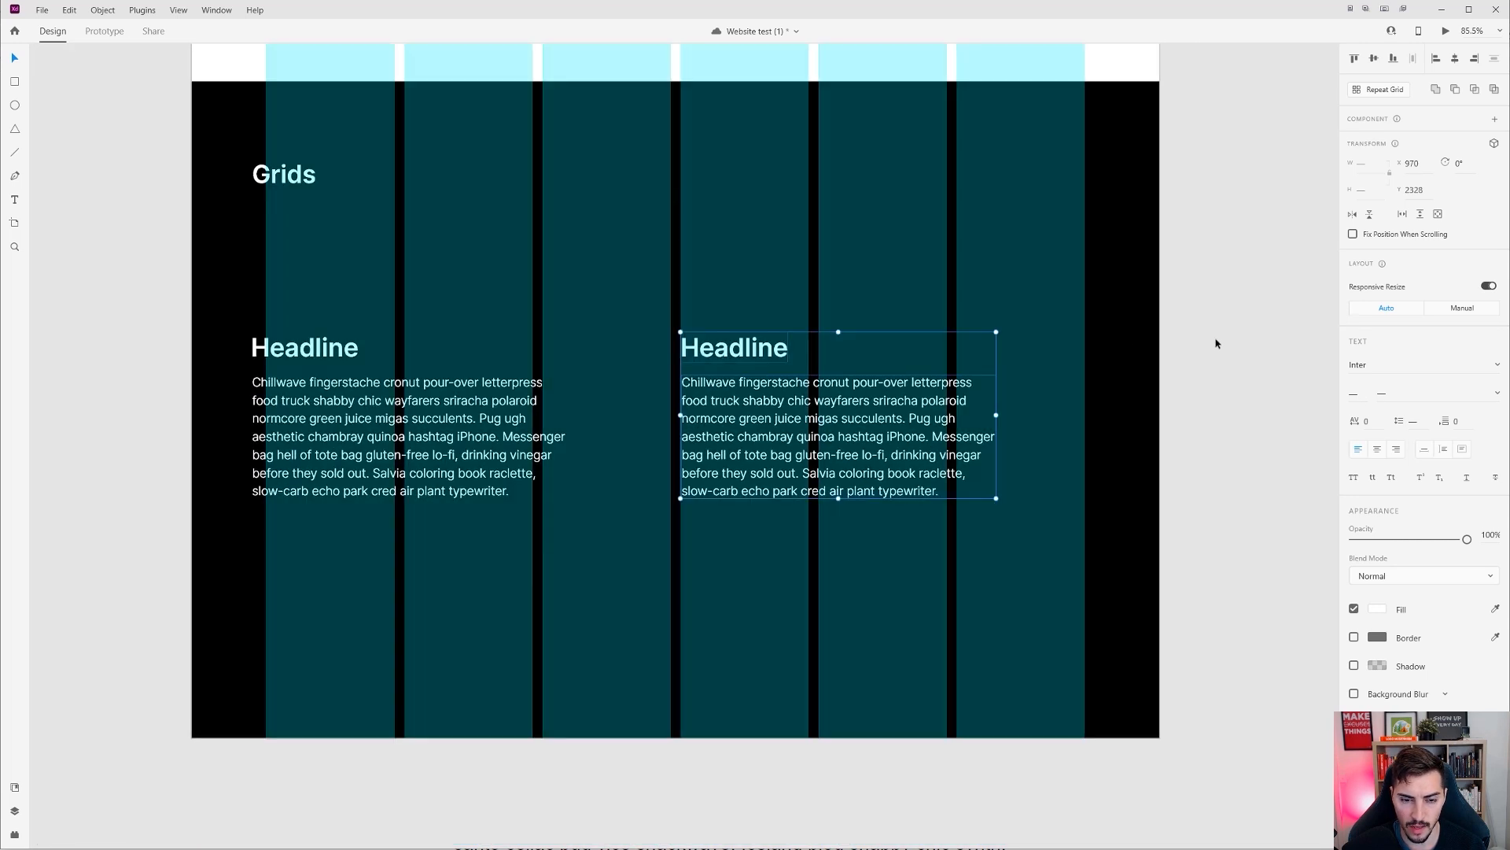
# Step: Narrow the original paragraph's text box to a width of about 437 and delete the duplicated Headline and paragraph
pyautogui.click(525, 437)
pyautogui.moveTo(564, 437); pyautogui.dragTo(458, 437)
pyautogui.click(738, 360)
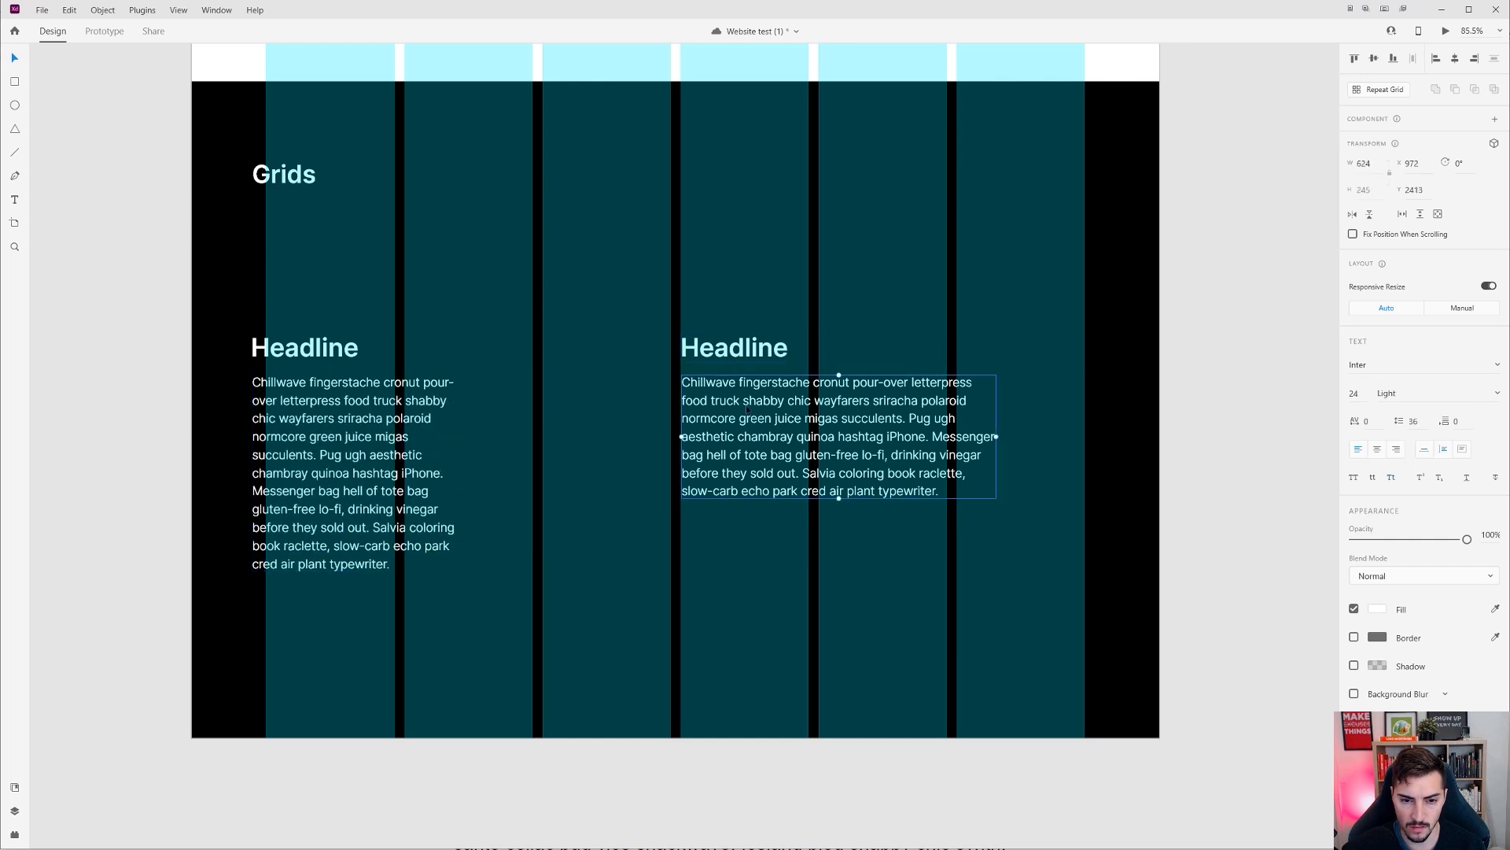
pyautogui.press('Delete')
# Step: Align the Headline and paragraph with the first layout column and stack two enlarged Headline copies at the fourth column
pyautogui.click(287, 362)
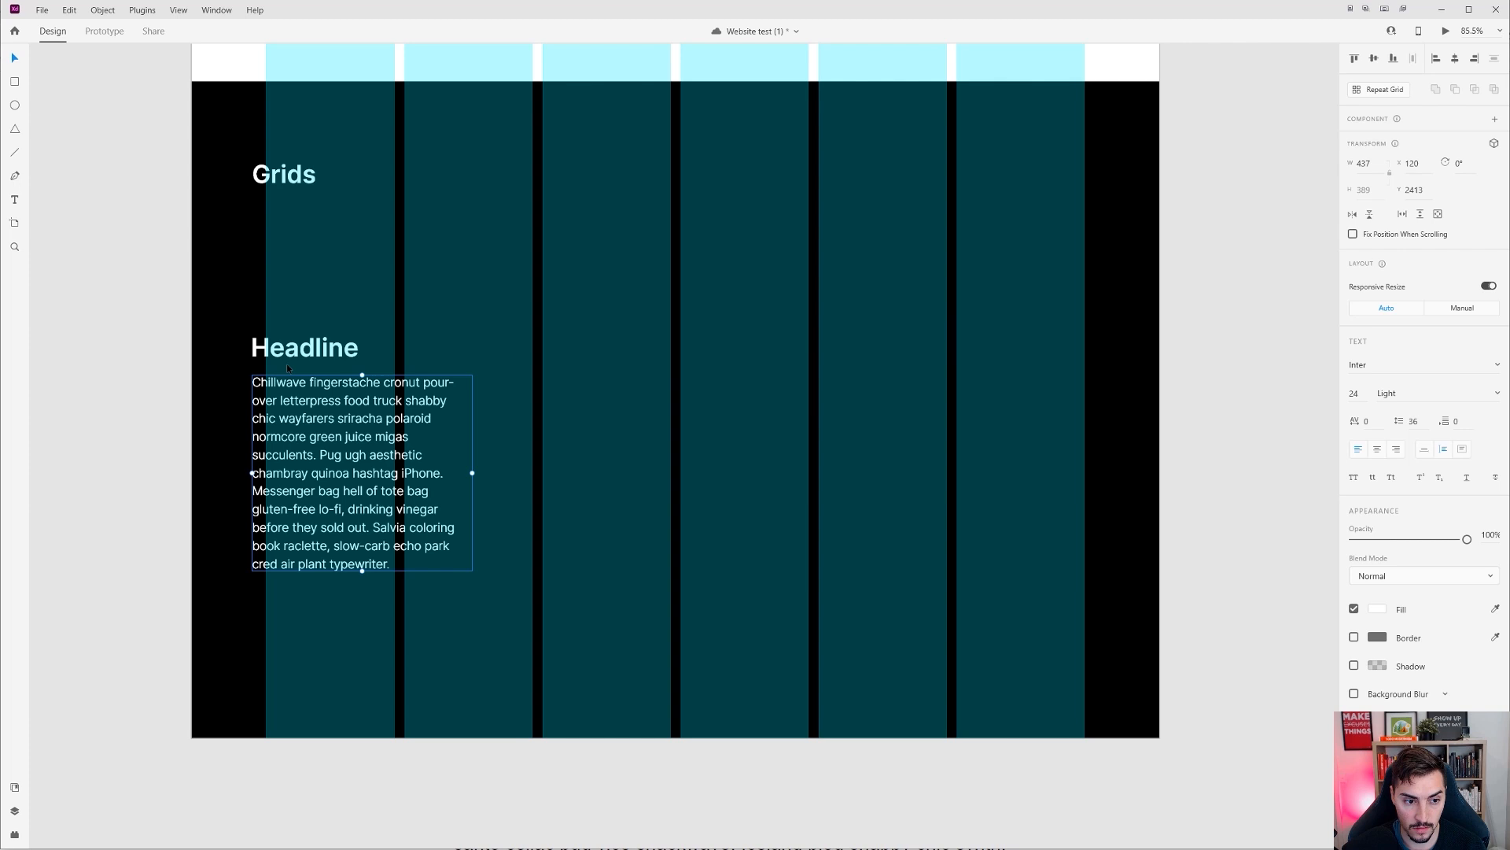
pyautogui.click(287, 394)
pyautogui.moveTo(287, 394); pyautogui.dragTo(794, 356)
pyautogui.click(326, 389)
pyautogui.scroll(-3, 871, 446)
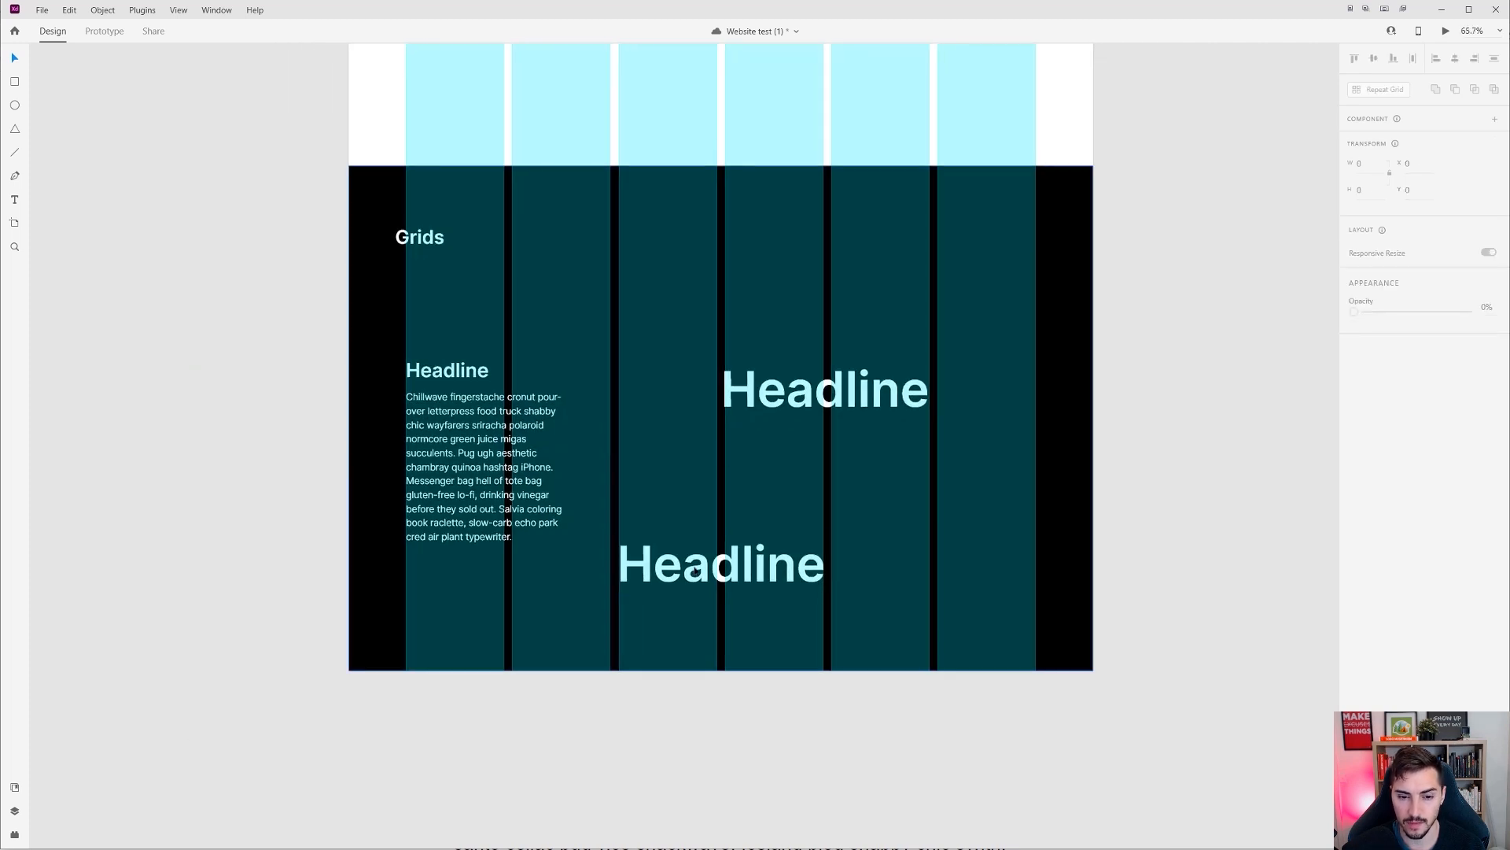
pyautogui.moveTo(689, 589); pyautogui.dragTo(819, 464)
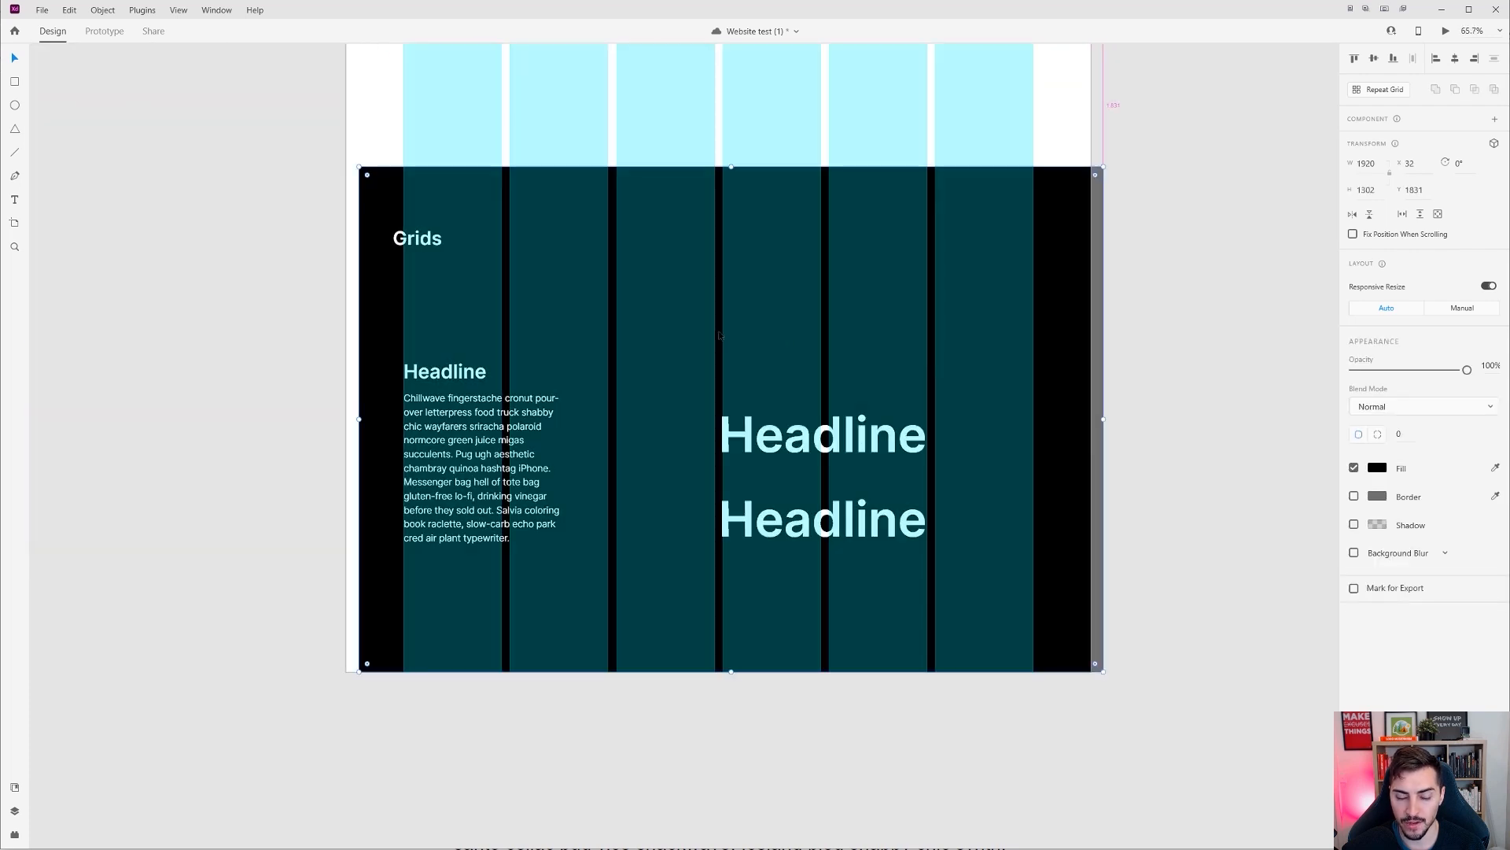
# Step: Put the Grids section's black background rectangle back at X 0 and lock it
pyautogui.scroll(2, 653, 314)
pyautogui.moveTo(295, 183)
pyautogui.mouseDown()
pyautogui.moveTo(279, 177)
pyautogui.moveTo(393, 183)
pyautogui.moveTo(321, 210)
pyautogui.moveTo(266, 189)
pyautogui.mouseUp()
pyautogui.scroll(2, 266, 189)
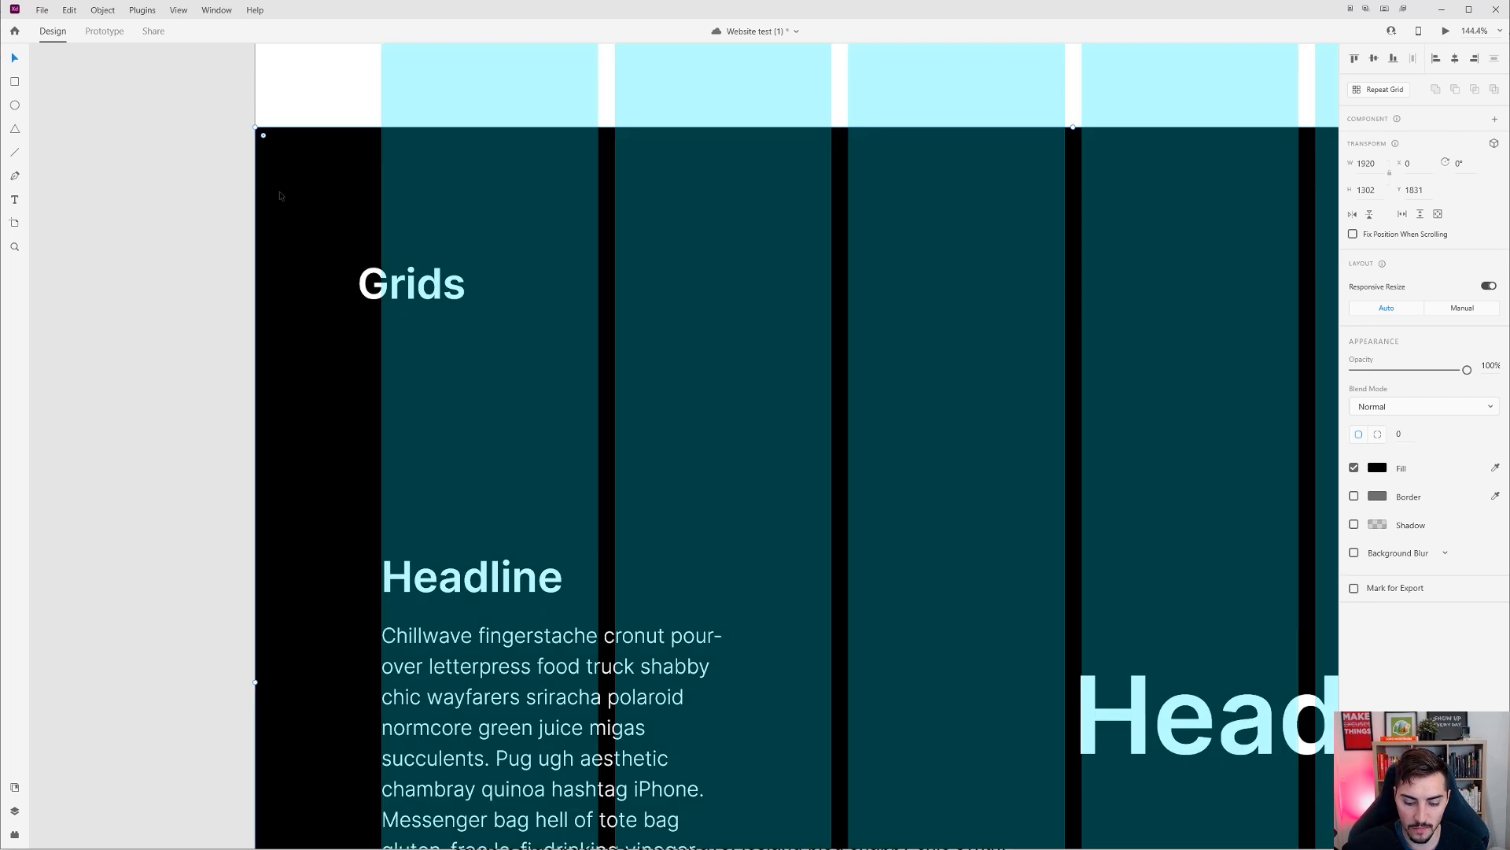
pyautogui.scroll(4, 268, 157)
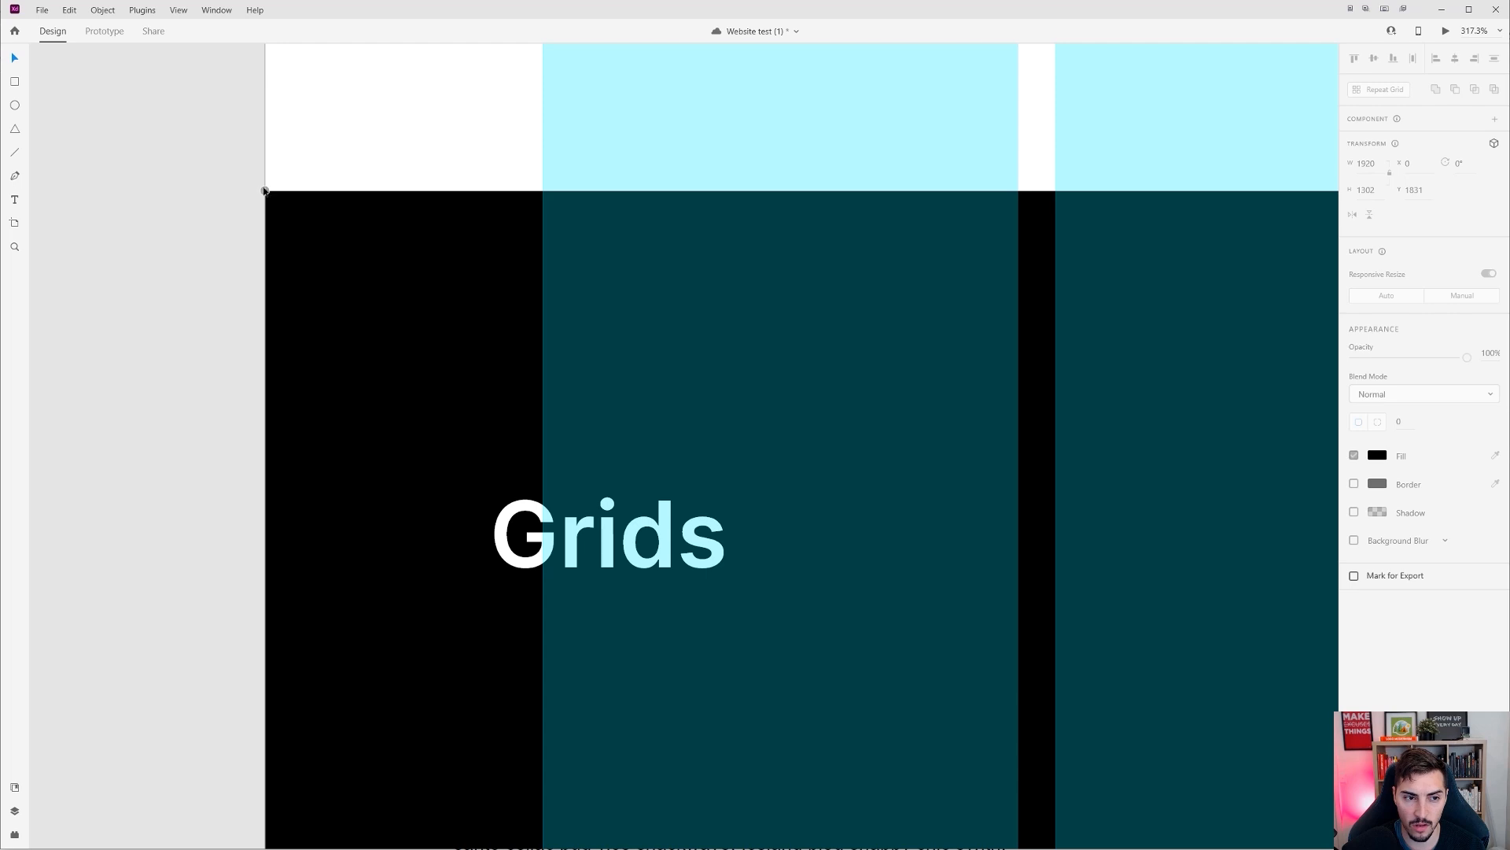
# Step: Move the Grids title to X 148 on the first column's edge and select all texts over the locked background
pyautogui.scroll(-5, 303, 243)
pyautogui.moveTo(774, 412); pyautogui.dragTo(471, 360)
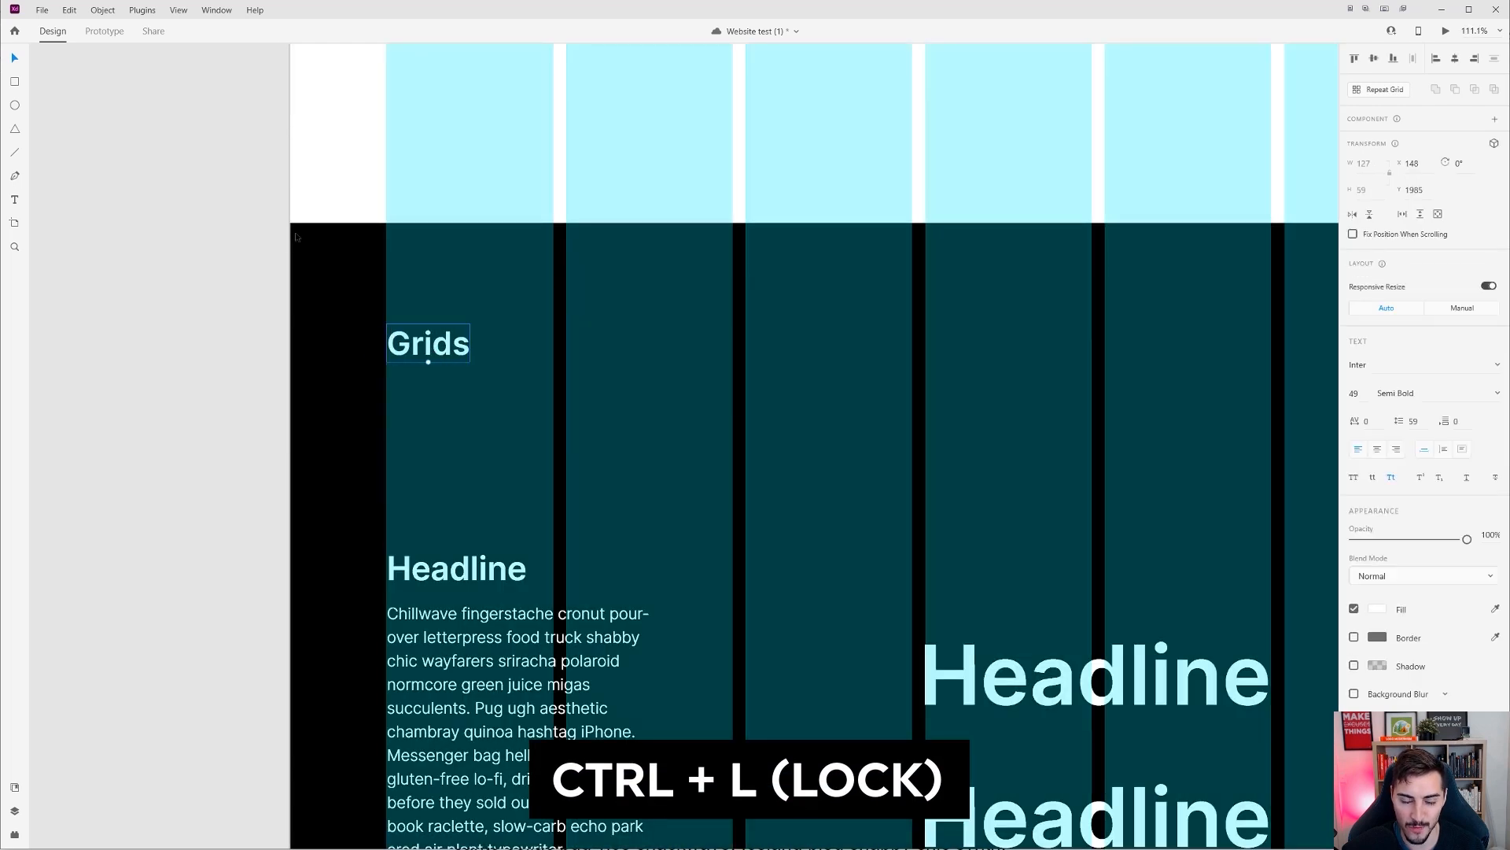
pyautogui.scroll(-3, 393, 280)
pyautogui.moveTo(764, 355); pyautogui.dragTo(649, 346)
pyautogui.moveTo(827, 252); pyautogui.dragTo(300, 561)
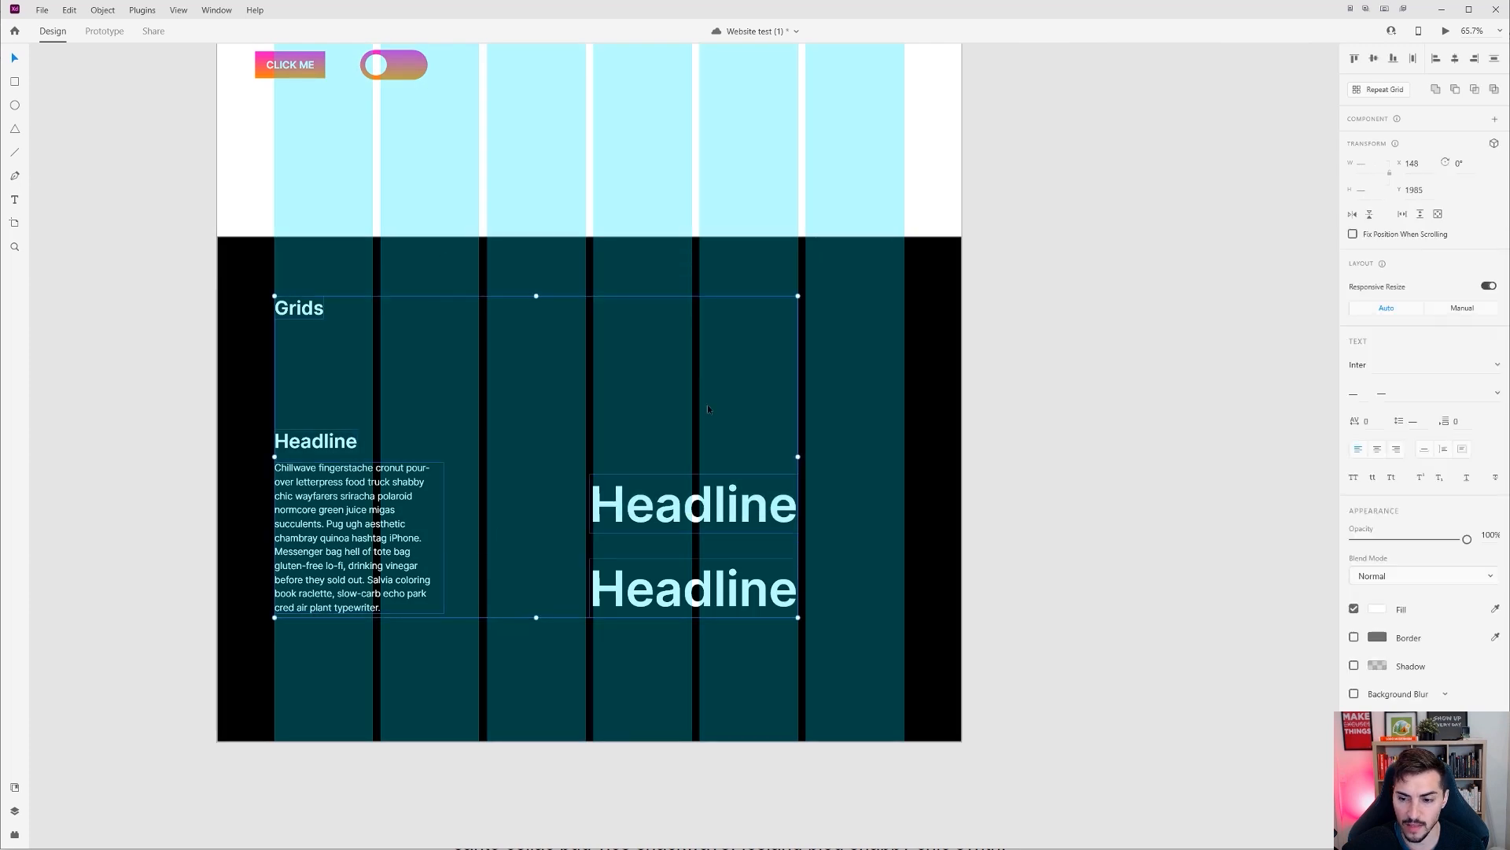
pyautogui.hscroll(-2, 747, 398)
# Step: Select the locked black background and toggle the layout grid off, on and off again
pyautogui.click(796, 386)
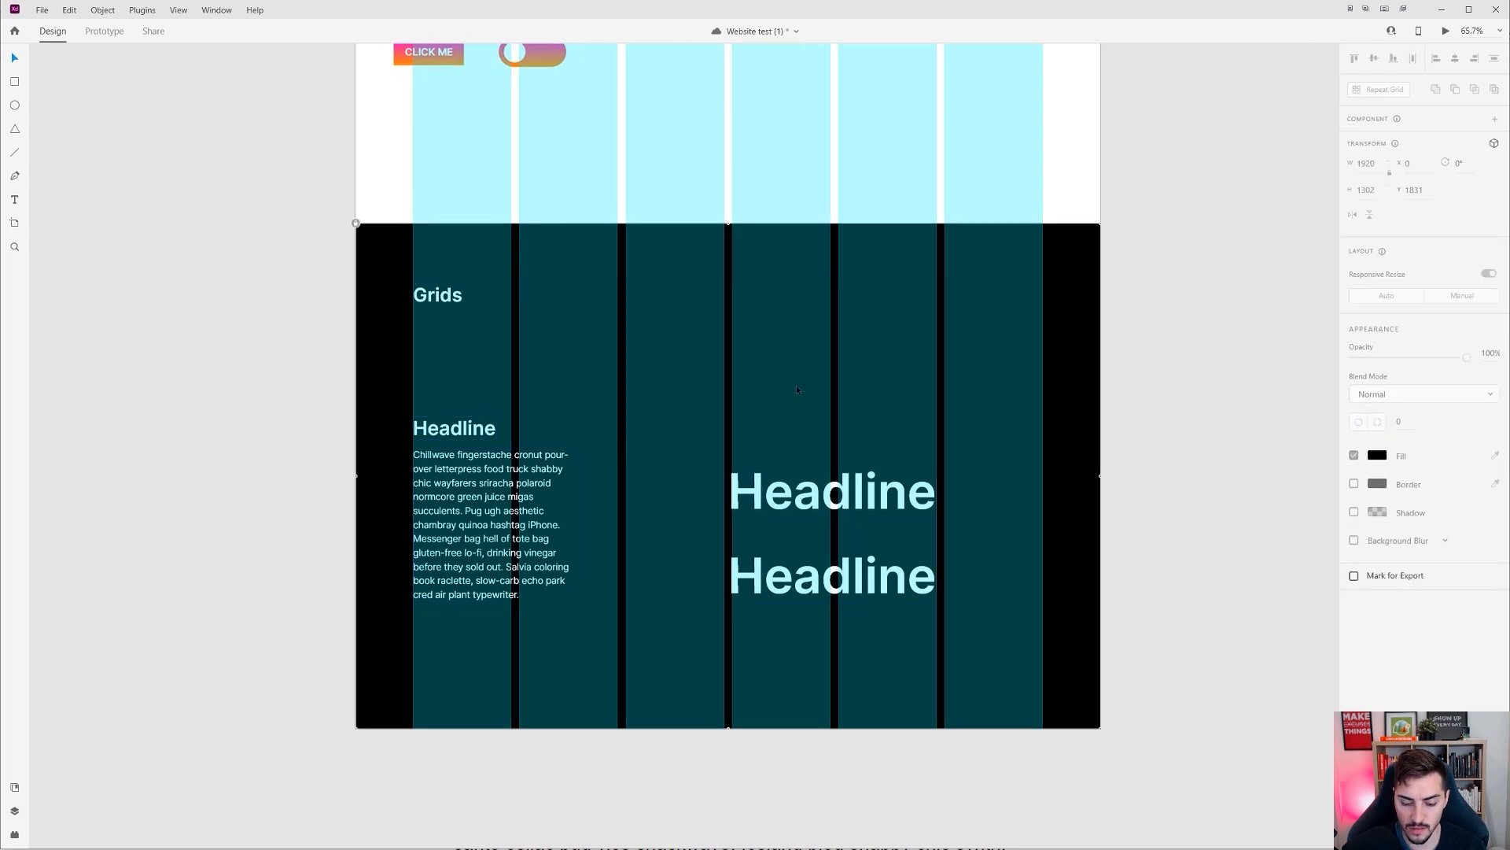
pyautogui.press("ctrl+shift+'")
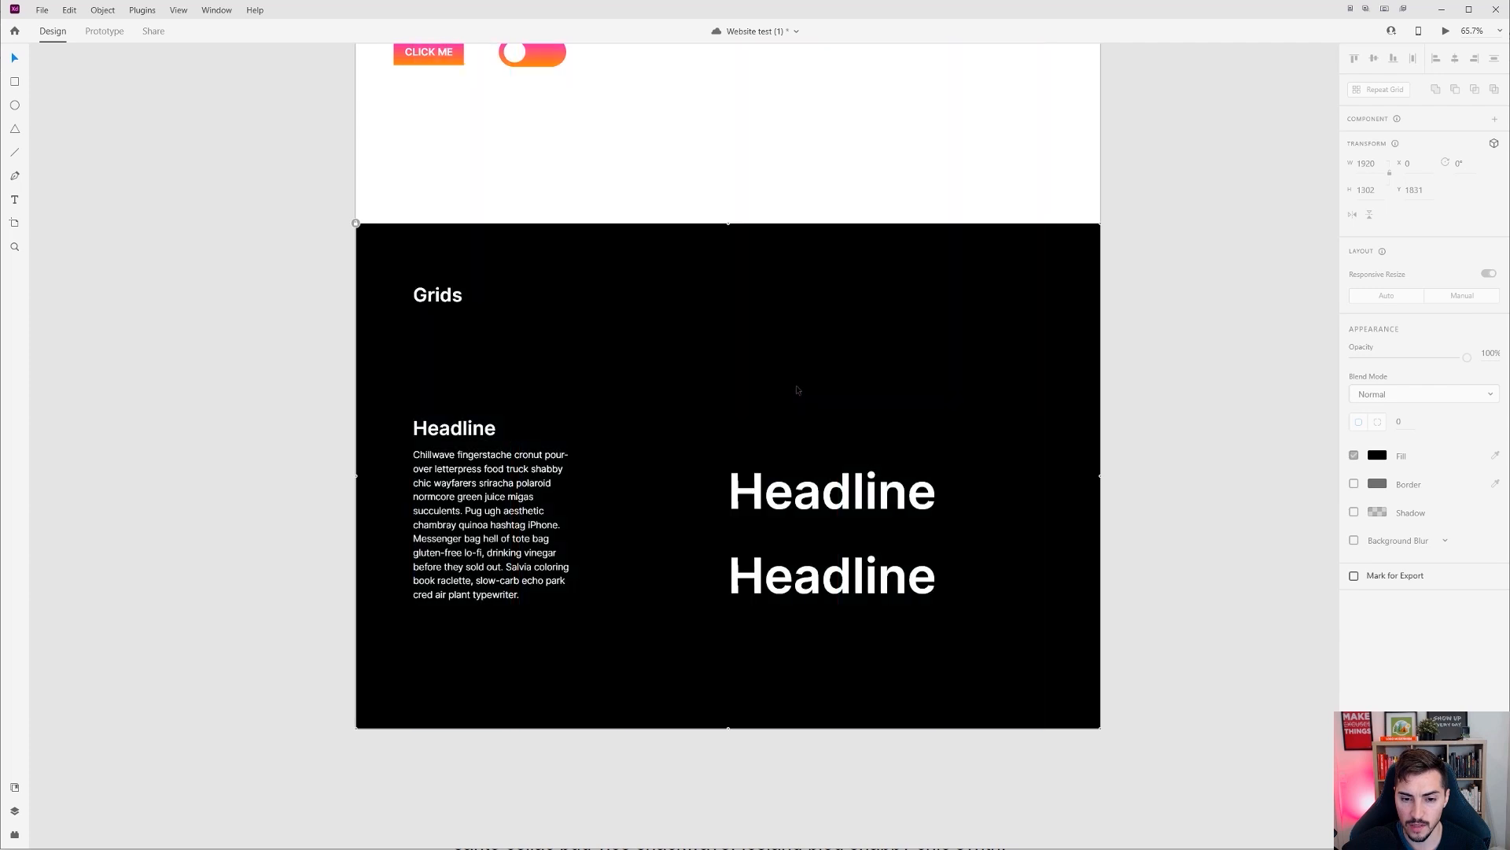
pyautogui.press("ctrl+shift+'")
pyautogui.press("ctrl+shift+'")
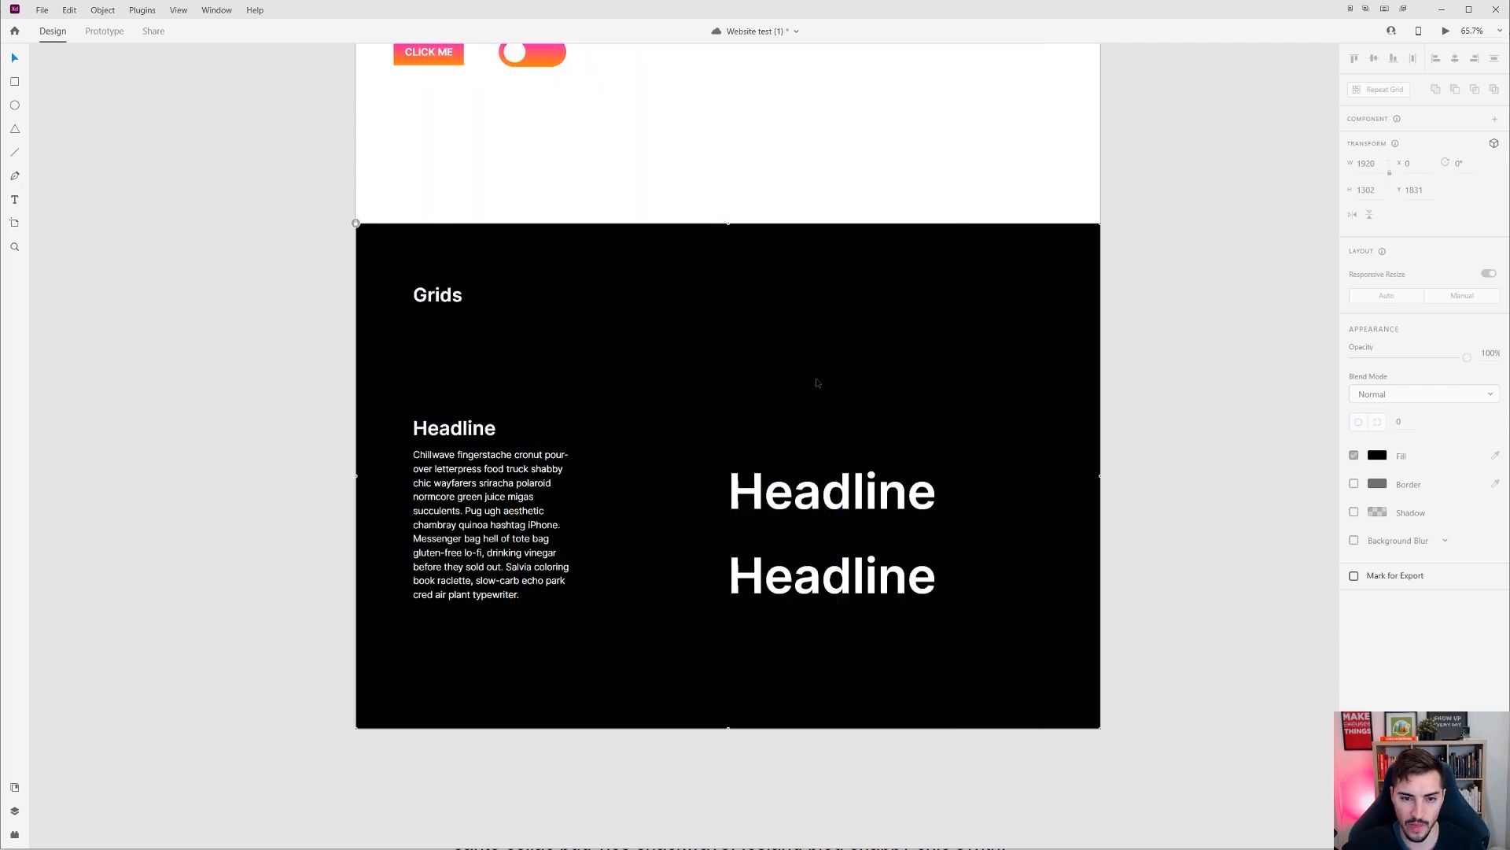
pyautogui.scroll(3, 815, 378)
pyautogui.scroll(-5, 873, 519)
pyautogui.scroll(4, 936, 425)
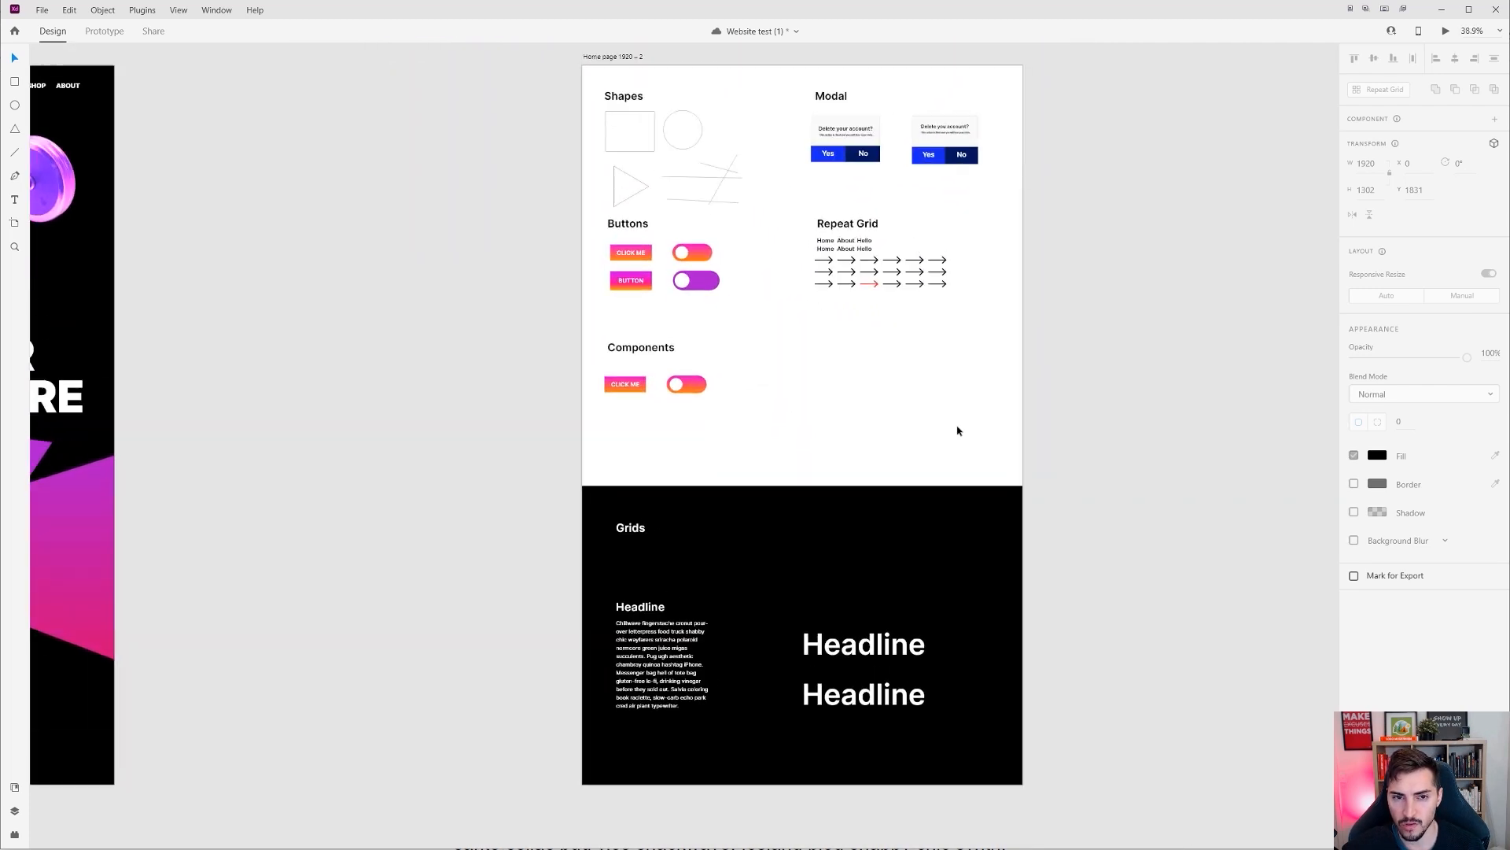
pyautogui.scroll(1, 936, 440)
pyautogui.scroll(3, 954, 484)
pyautogui.moveTo(957, 483); pyautogui.dragTo(950, 550)
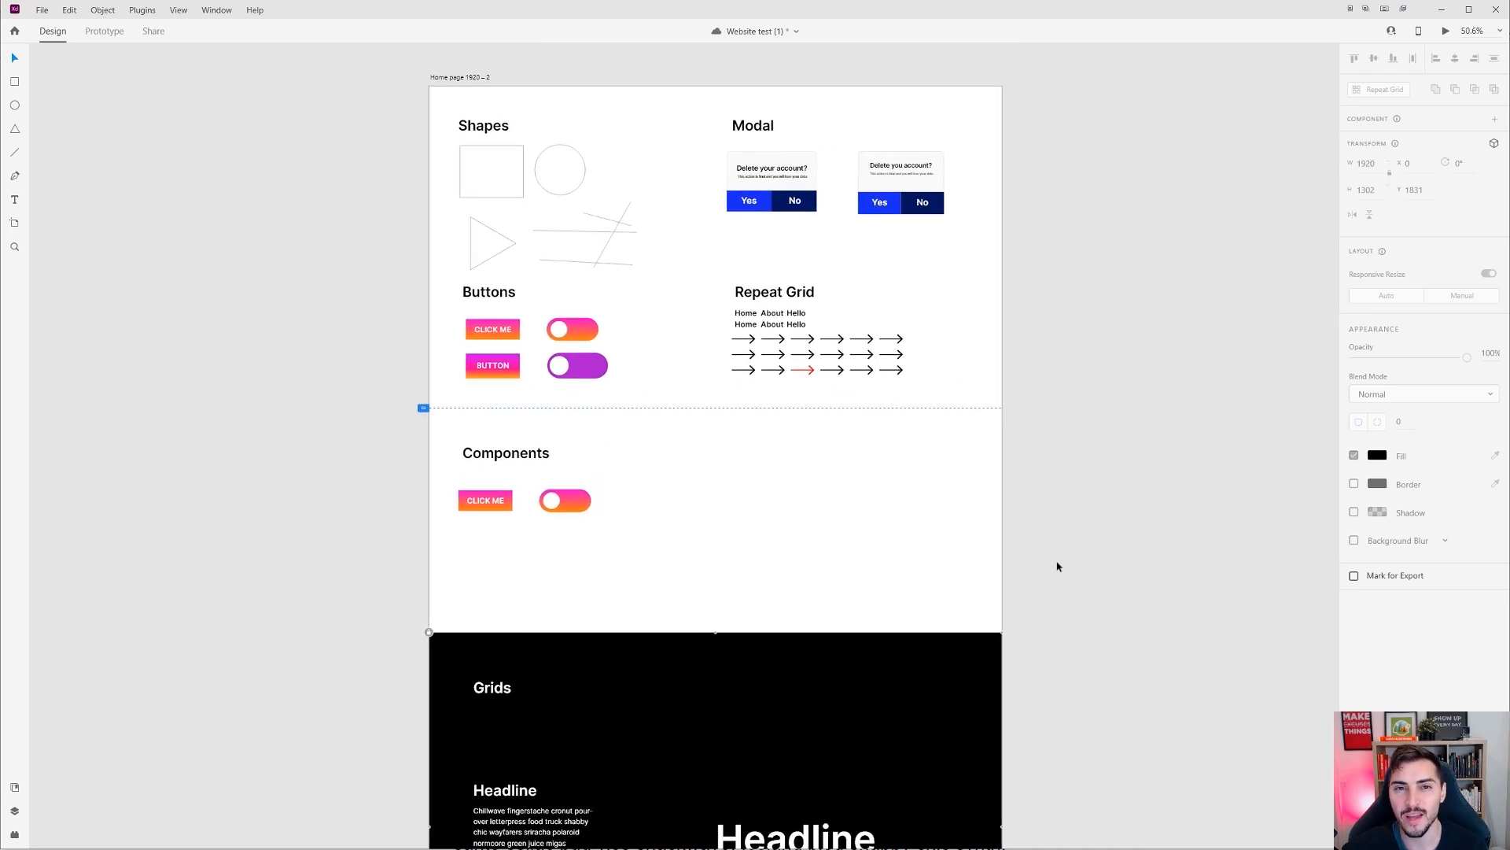